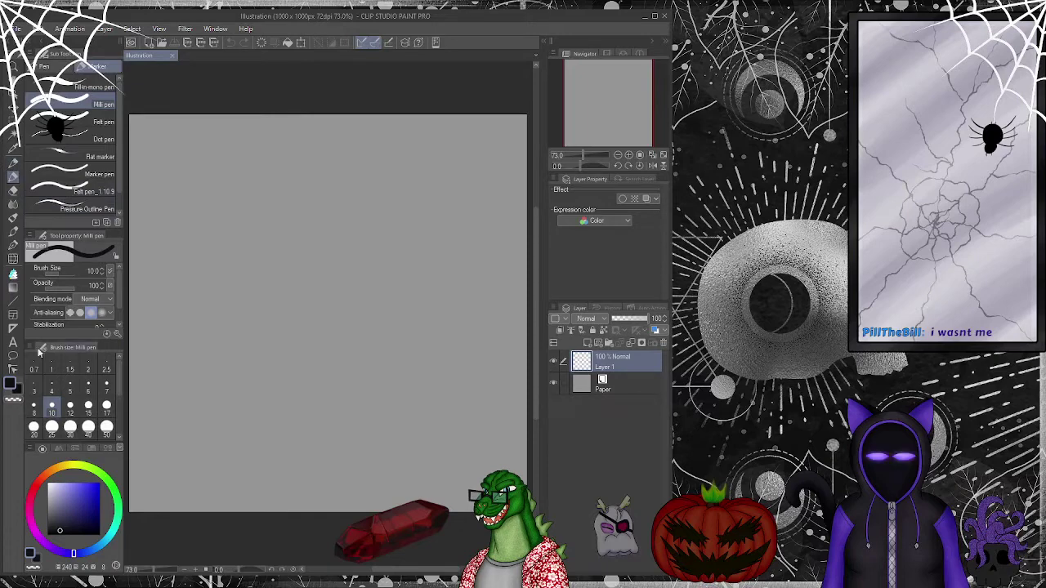
- Set the drawing colour to a saturated blue and choose the Rough pencil
{"action": "left_click", "coordinate": [98, 483]}
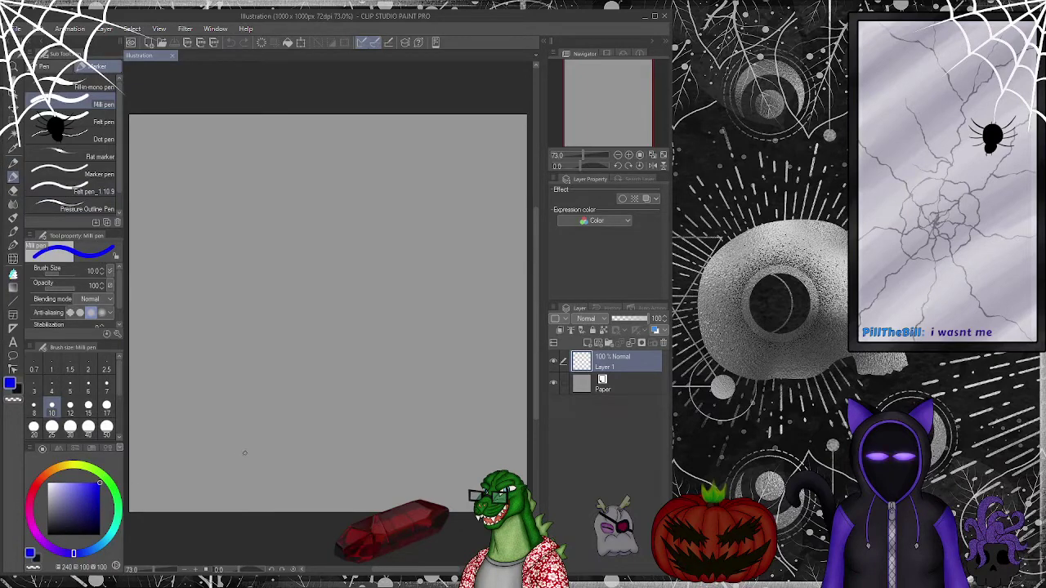
{"action": "left_click", "coordinate": [55, 85]}
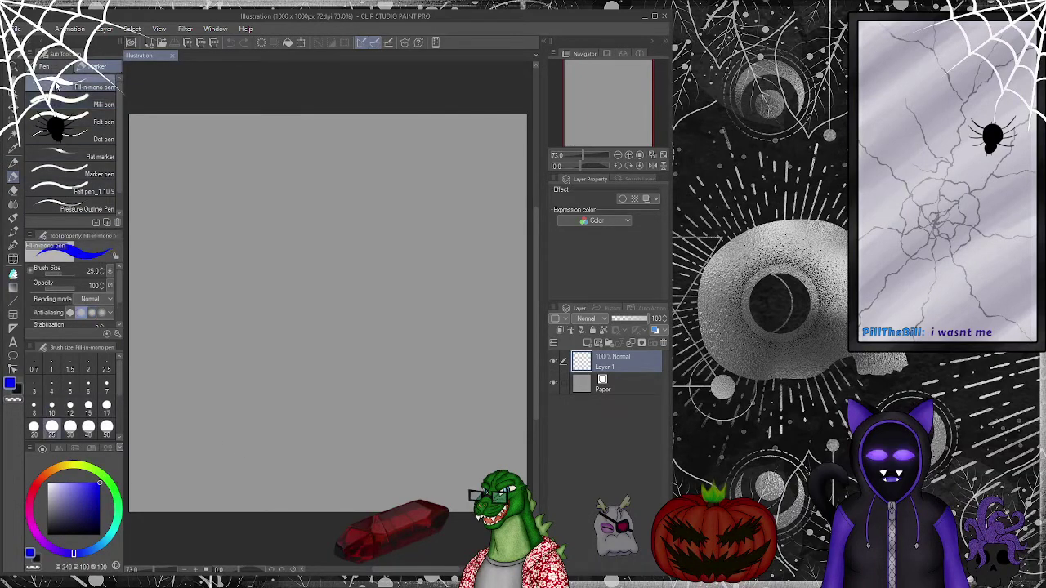
{"action": "left_click", "coordinate": [45, 66]}
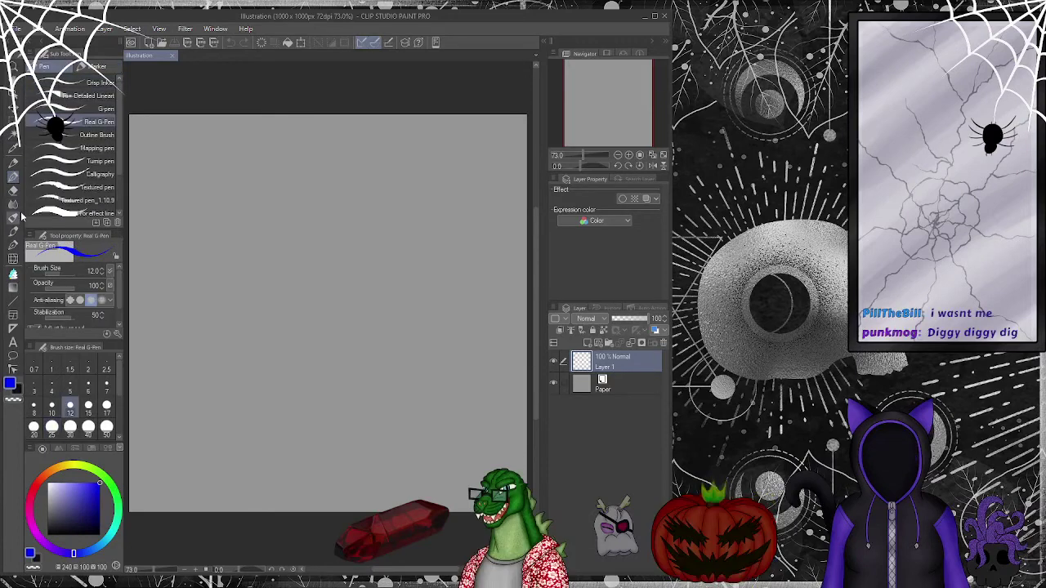
{"action": "left_click", "coordinate": [13, 163]}
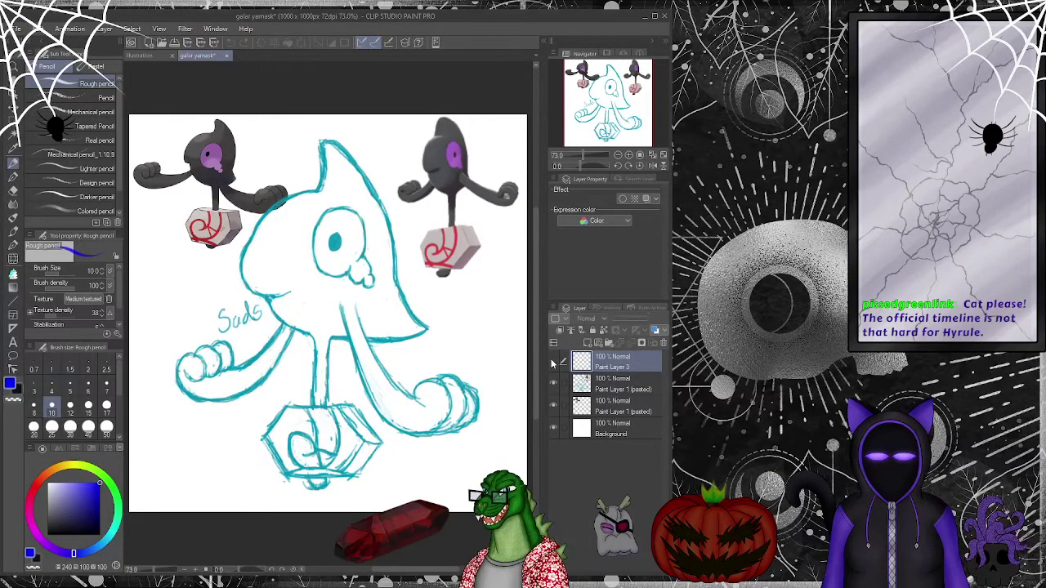
- Add a vector layer above the sketch layers and set the drawing colour to black
{"action": "left_click", "coordinate": [598, 343]}
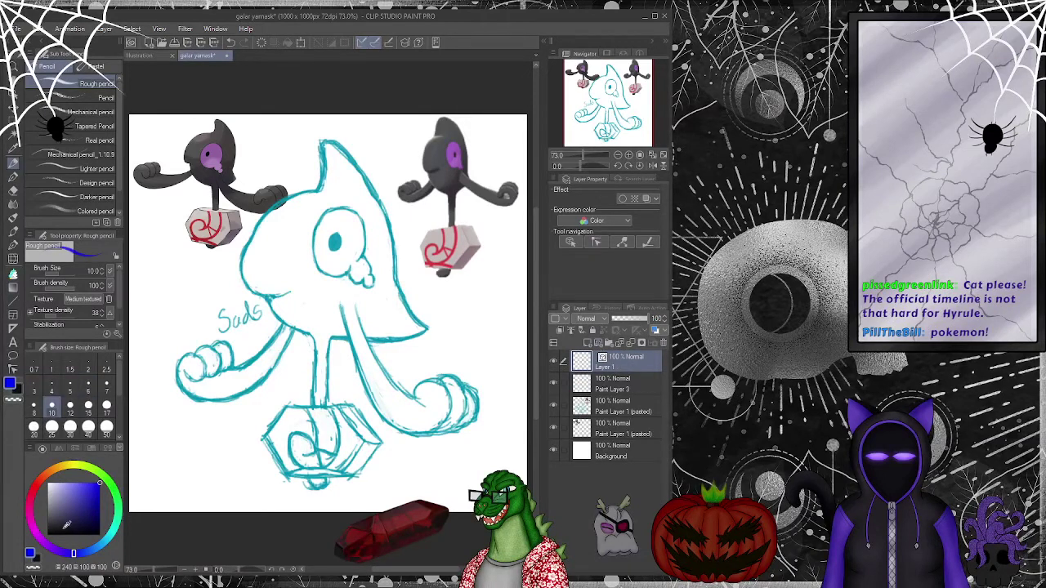
{"action": "key", "text": "x"}
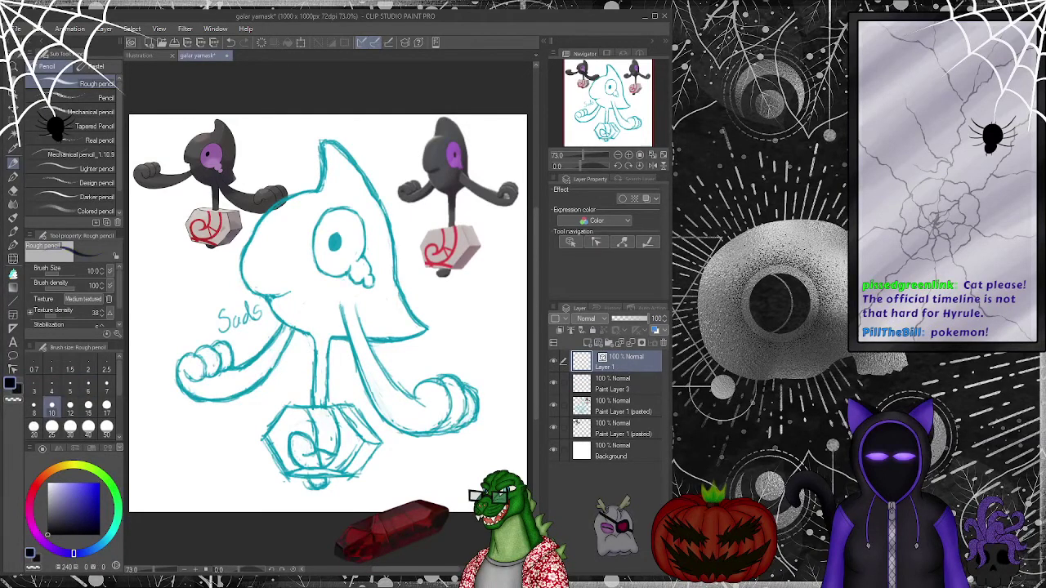
{"action": "left_click", "coordinate": [15, 177]}
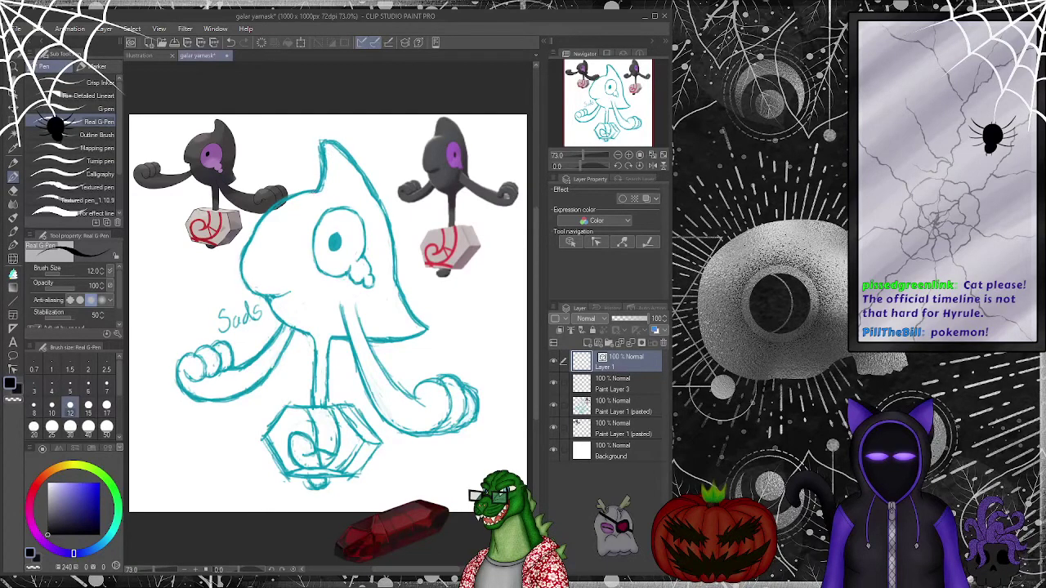
{"action": "mouse_move", "coordinate": [317, 186]}
{"action": "left_mouse_down"}
{"action": "mouse_move", "coordinate": [319, 140]}
{"action": "mouse_move", "coordinate": [353, 154]}
{"action": "mouse_move", "coordinate": [371, 200]}
{"action": "left_mouse_up"}
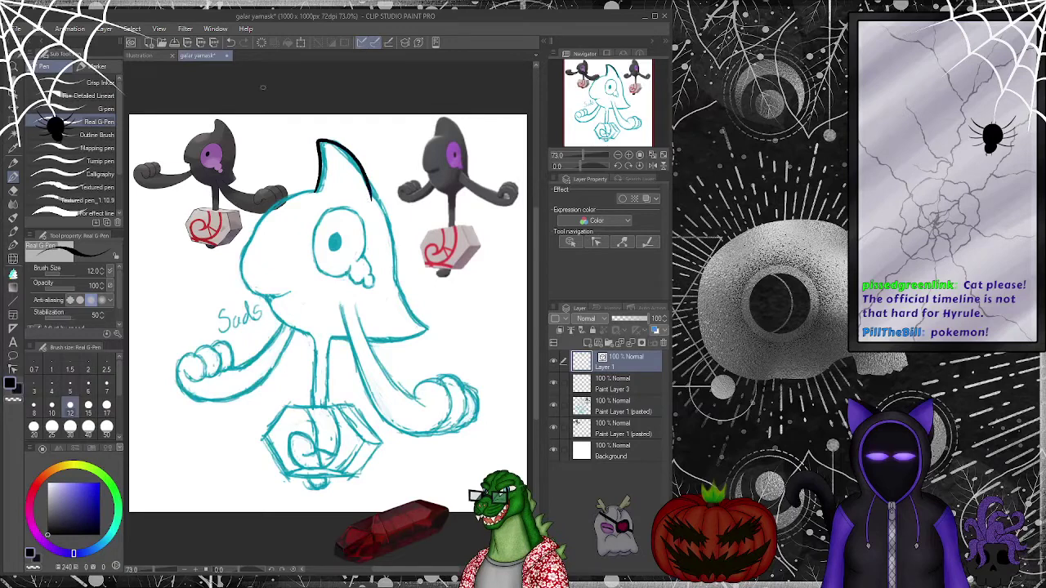
{"action": "left_click", "coordinate": [231, 41]}
- Ink the front of the face from the base of the head's tip down to the mouth with the Crisp Inker at size 12
{"action": "left_click", "coordinate": [91, 82]}
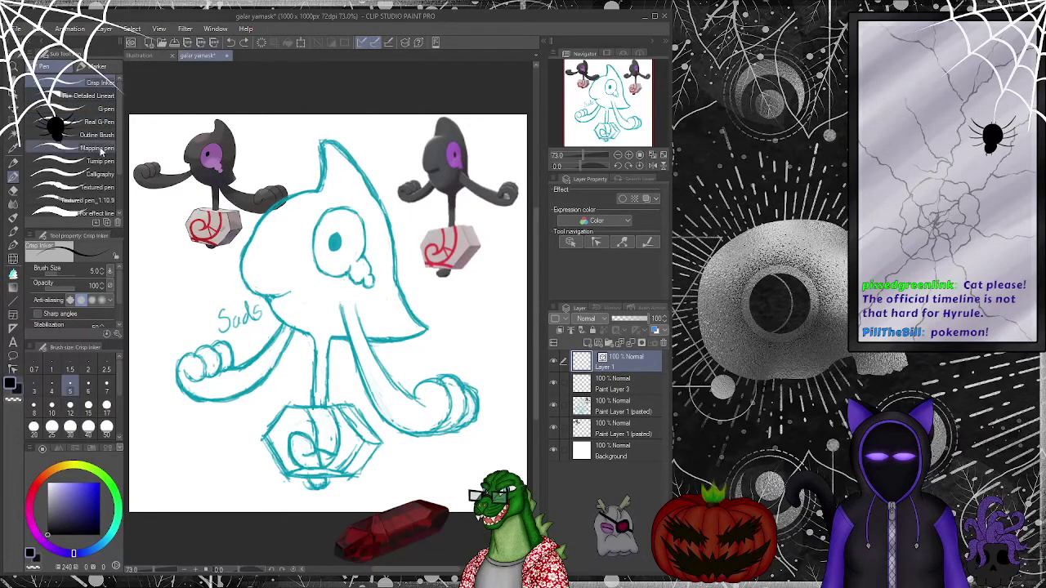
{"action": "left_click", "coordinate": [71, 406]}
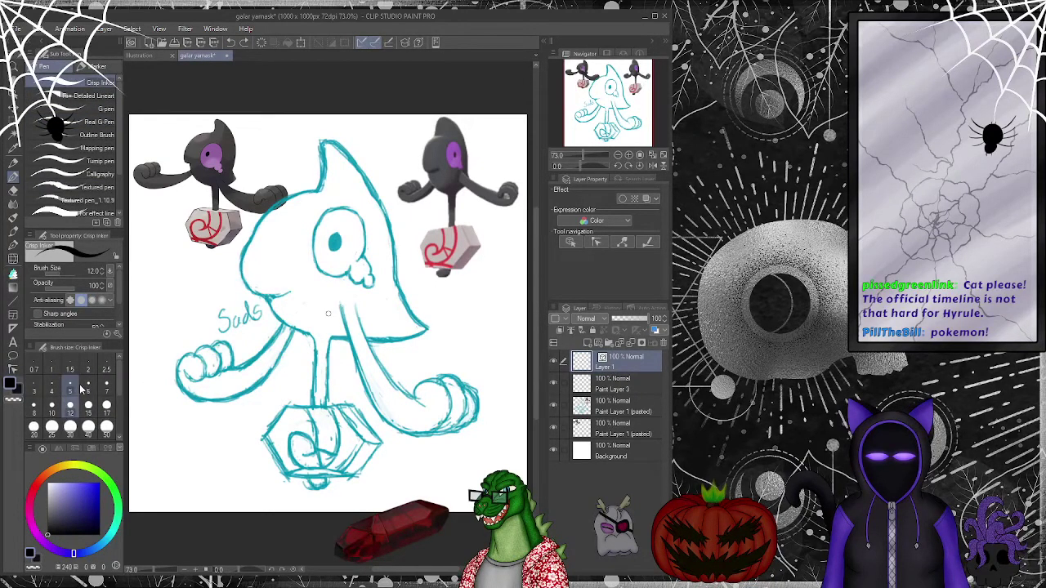
{"action": "mouse_move", "coordinate": [317, 190]}
{"action": "left_mouse_down"}
{"action": "mouse_move", "coordinate": [253, 231]}
{"action": "mouse_move", "coordinate": [240, 267]}
{"action": "mouse_move", "coordinate": [255, 290]}
{"action": "mouse_move", "coordinate": [300, 286]}
{"action": "left_mouse_up"}
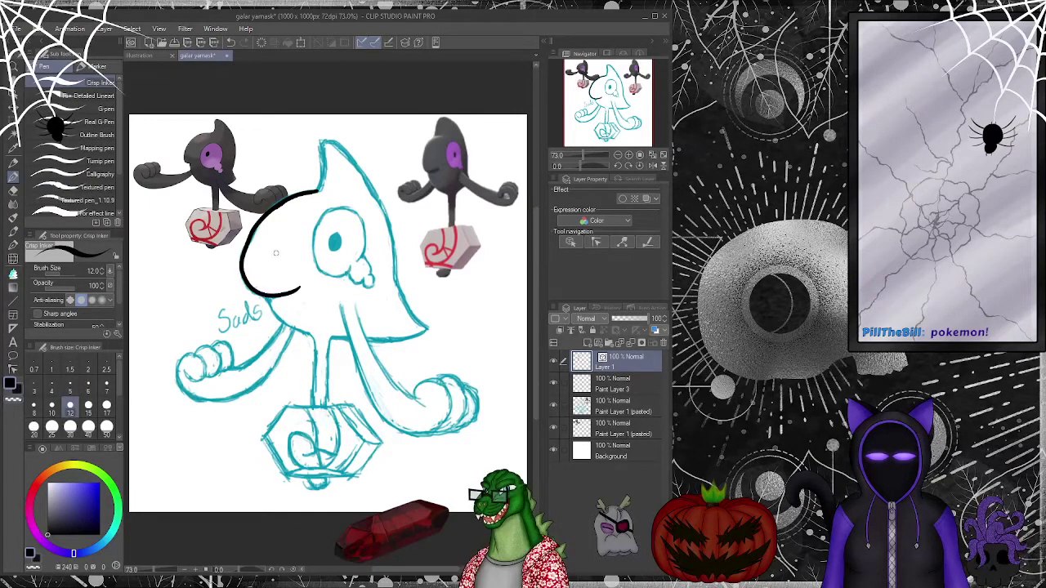
{"action": "left_click", "coordinate": [231, 44]}
{"action": "mouse_move", "coordinate": [317, 190]}
{"action": "left_mouse_down"}
{"action": "mouse_move", "coordinate": [264, 215]}
{"action": "mouse_move", "coordinate": [242, 260]}
{"action": "mouse_move", "coordinate": [250, 291]}
{"action": "mouse_move", "coordinate": [294, 289]}
{"action": "left_mouse_up"}
- Simplify the vector line of the face's front and refine its control points to smooth the curve along the sketch
{"action": "left_click", "coordinate": [597, 243]}
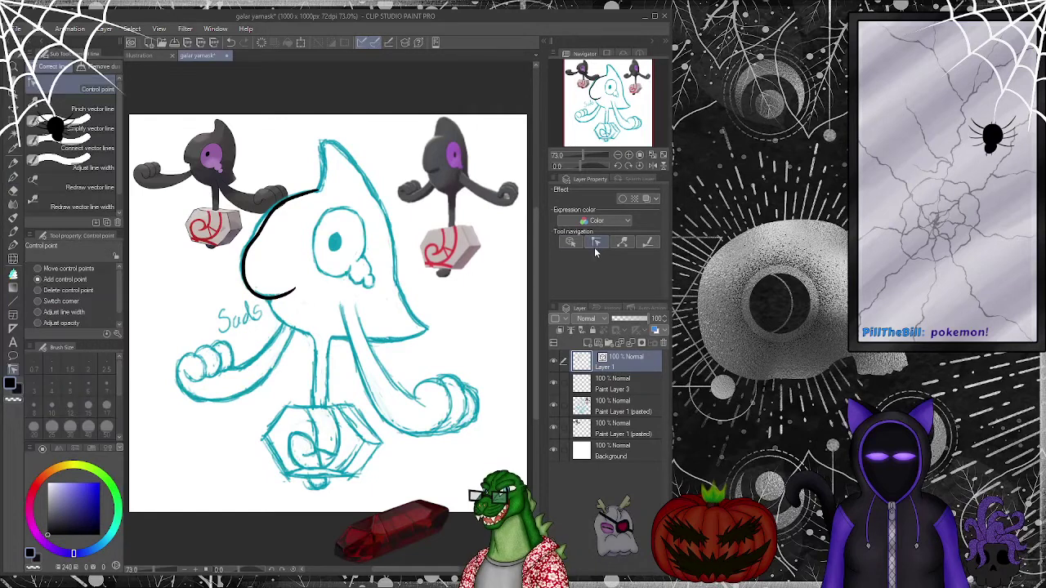
{"action": "left_click", "coordinate": [75, 145]}
{"action": "left_click", "coordinate": [82, 129]}
{"action": "mouse_move", "coordinate": [253, 287]}
{"action": "left_mouse_down"}
{"action": "mouse_move", "coordinate": [267, 208]}
{"action": "mouse_move", "coordinate": [317, 189]}
{"action": "left_mouse_up"}
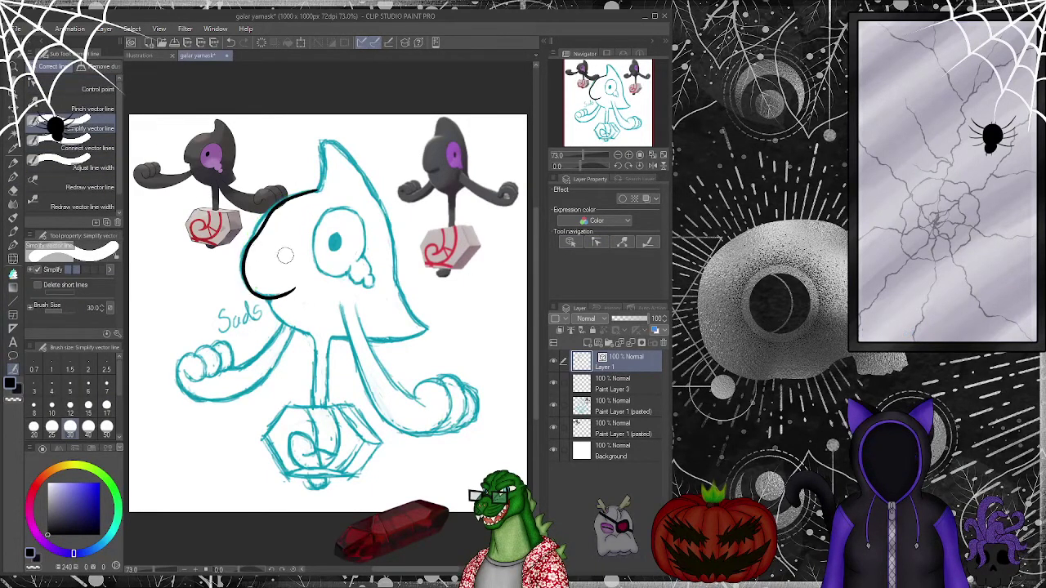
{"action": "left_click", "coordinate": [598, 243]}
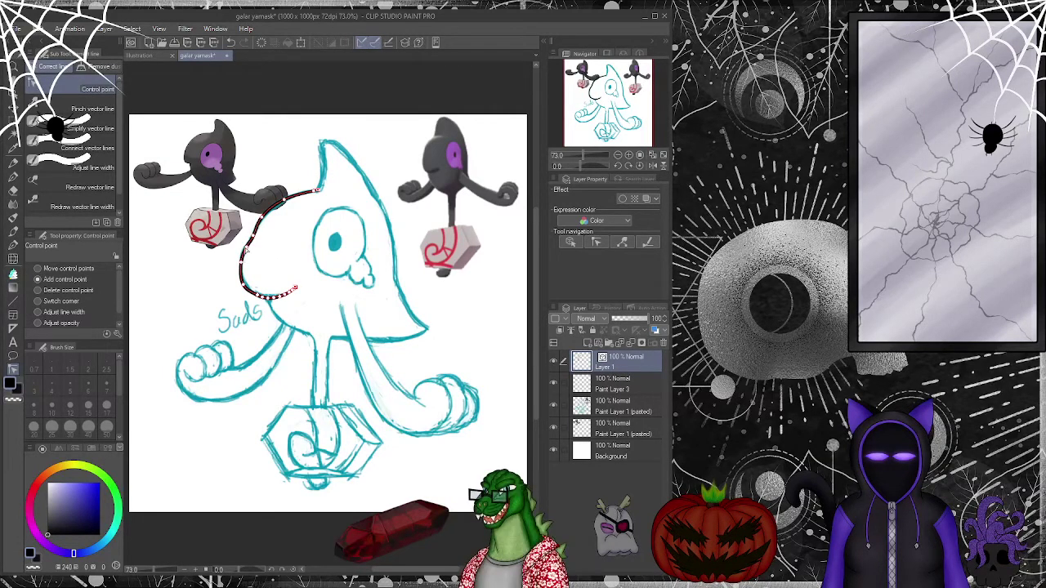
{"action": "left_click", "coordinate": [79, 128]}
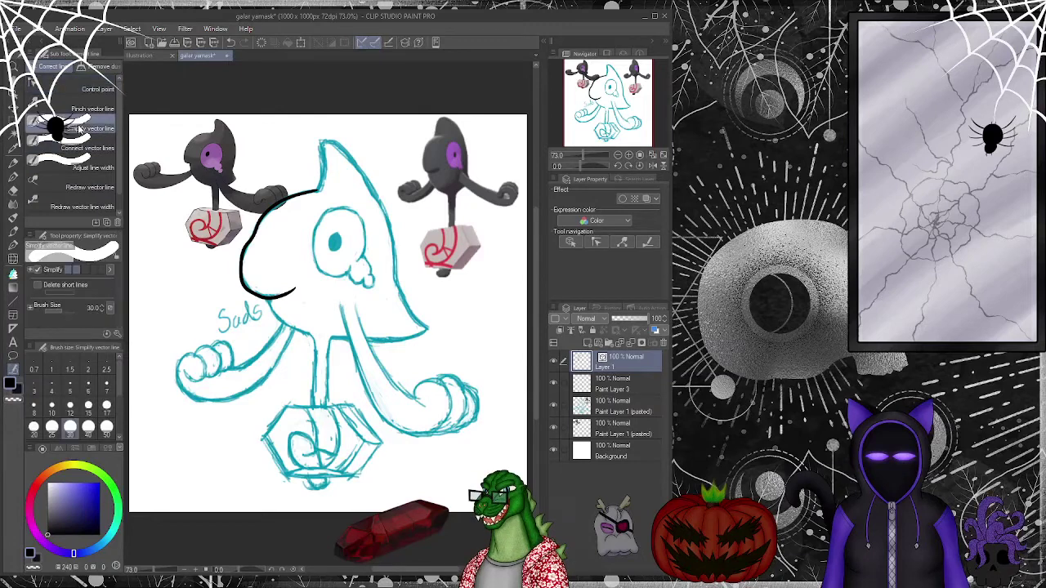
{"action": "left_click_drag", "start_coordinate": [245, 245], "coordinate": [323, 290]}
{"action": "left_click", "coordinate": [572, 242]}
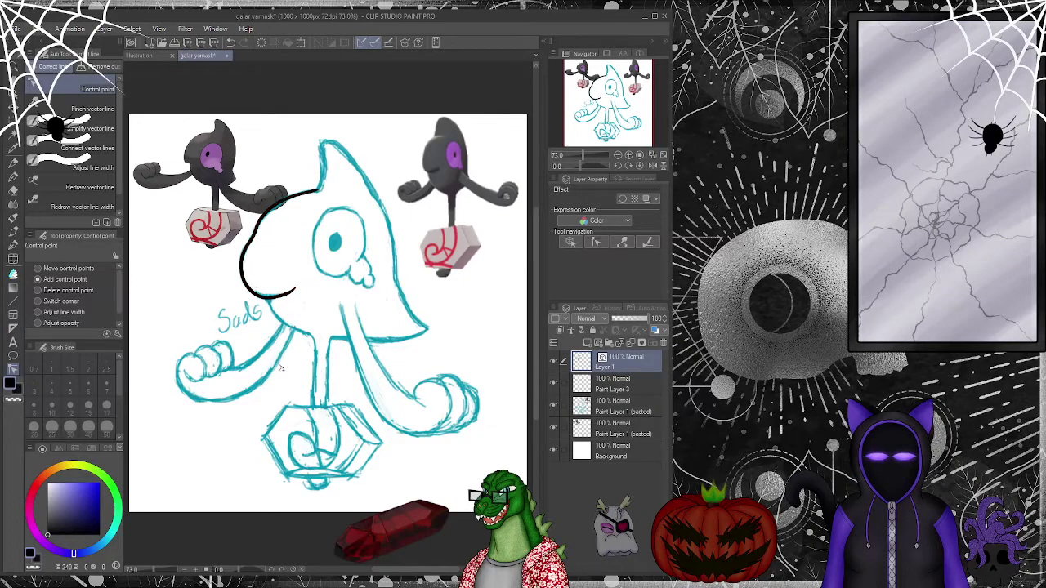
- Ink the head's pointed tip and continue down the back around the lower corner to the bottom edge
{"action": "key", "text": "p"}
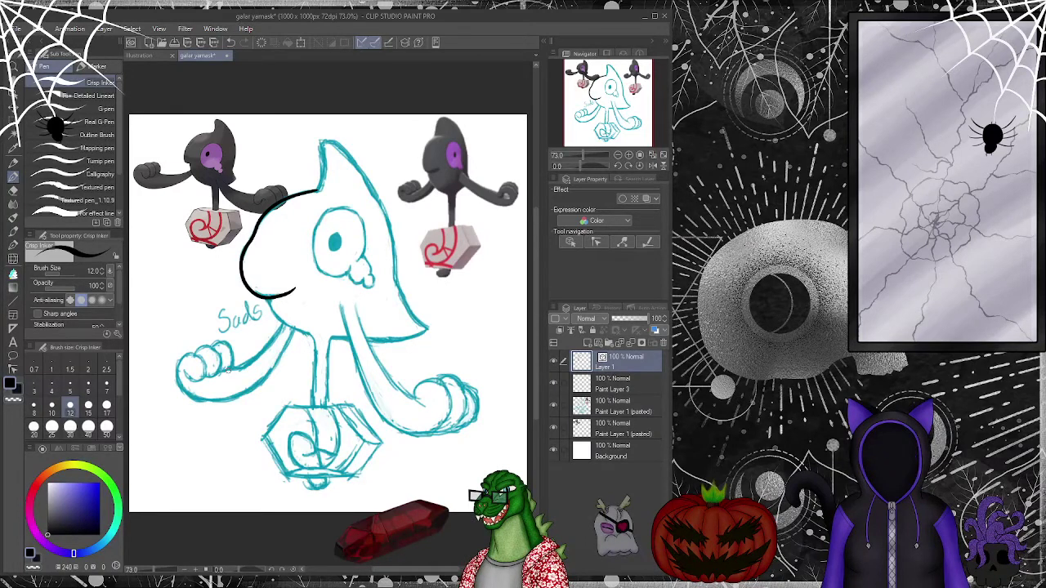
{"action": "left_click_drag", "start_coordinate": [313, 190], "coordinate": [322, 178]}
{"action": "left_click_drag", "start_coordinate": [330, 140], "coordinate": [380, 201]}
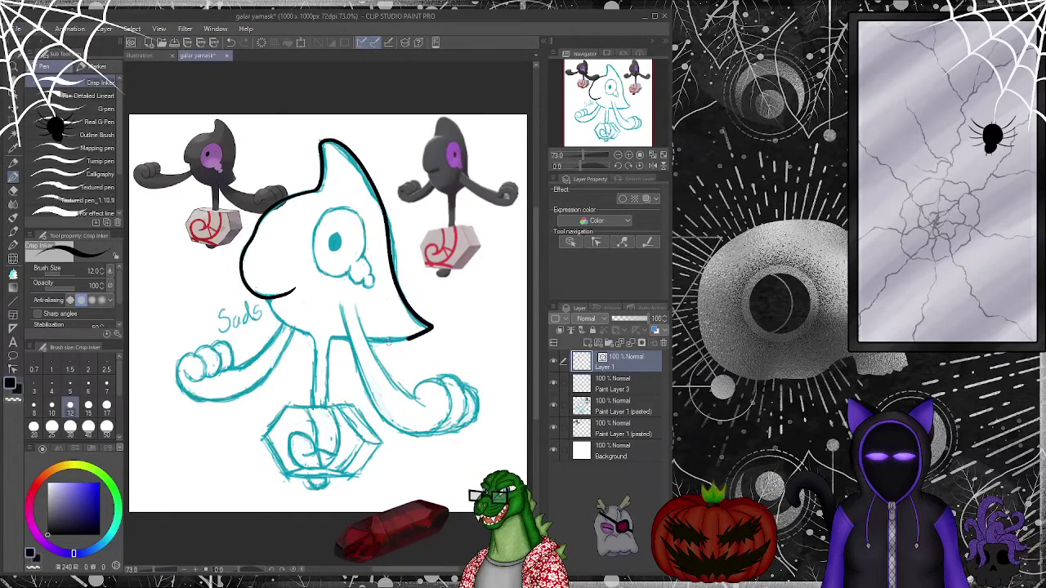
- Simplify the vector line of the head's tip and back, and adjust its control points to fit the sketch
{"action": "key", "text": "y"}
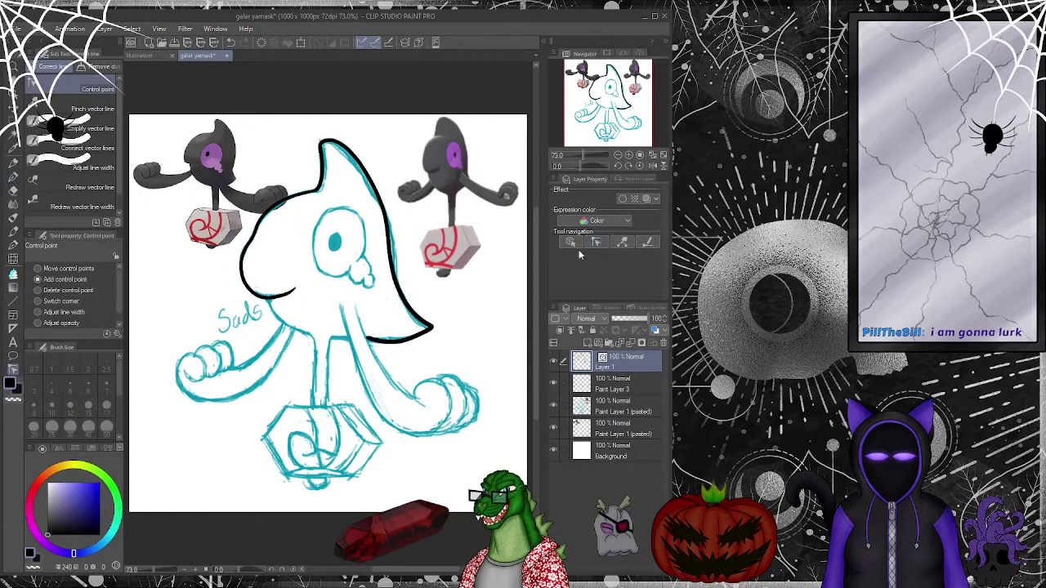
{"action": "left_click", "coordinate": [82, 128]}
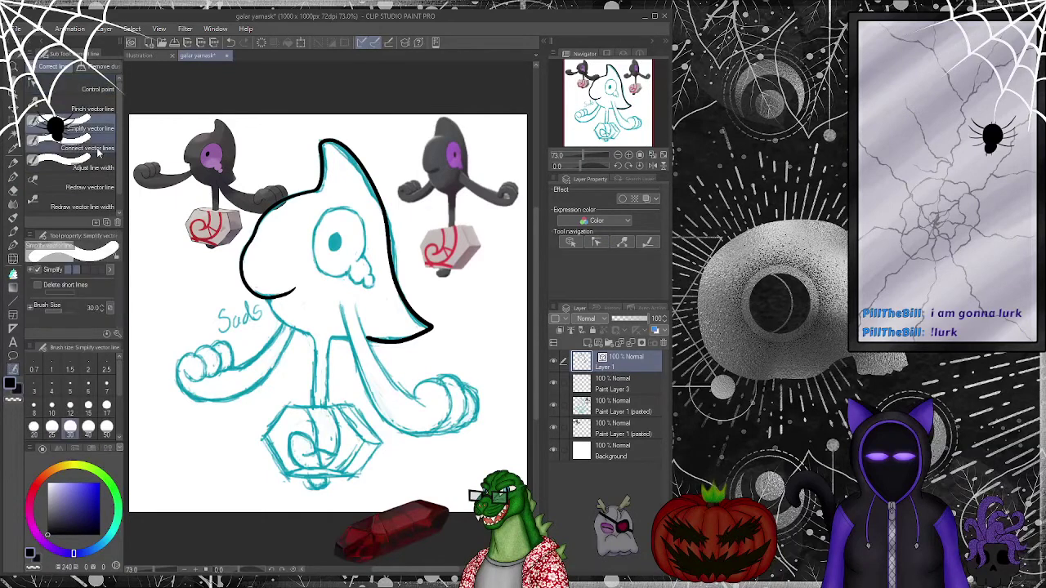
{"action": "mouse_move", "coordinate": [353, 154]}
{"action": "left_mouse_down"}
{"action": "mouse_move", "coordinate": [407, 304]}
{"action": "mouse_move", "coordinate": [430, 328]}
{"action": "mouse_move", "coordinate": [368, 339]}
{"action": "left_mouse_up"}
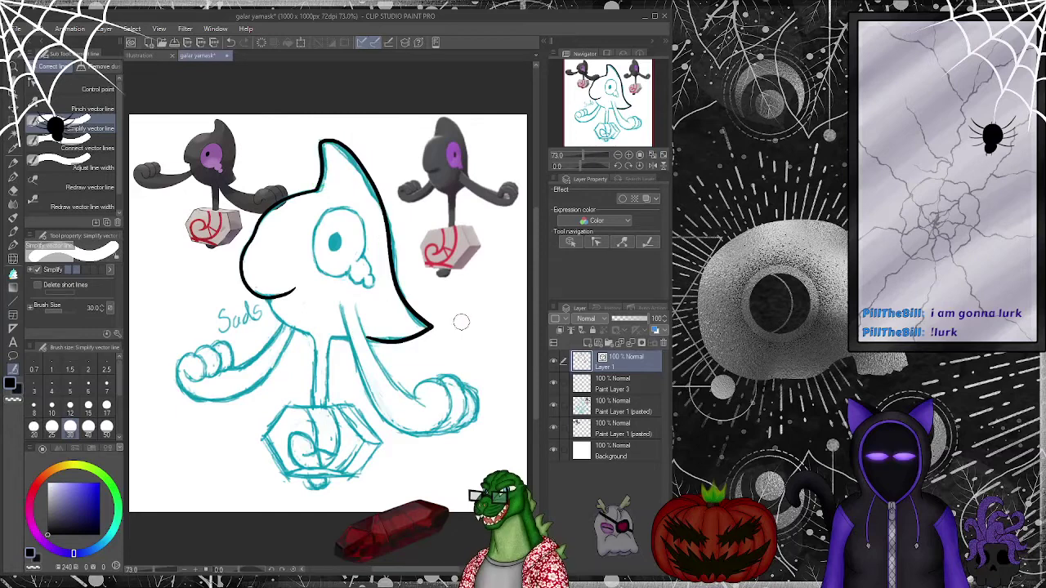
{"action": "left_click", "coordinate": [592, 244]}
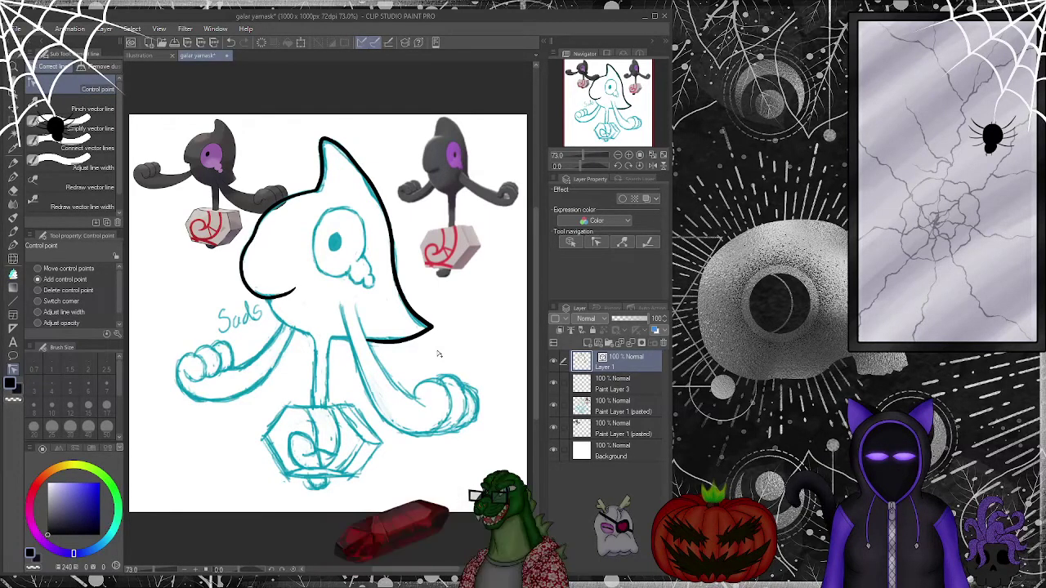
- Ink the lower edge of the arm behind the body, ending in the curl of the hand's first finger
{"action": "left_click", "coordinate": [13, 176]}
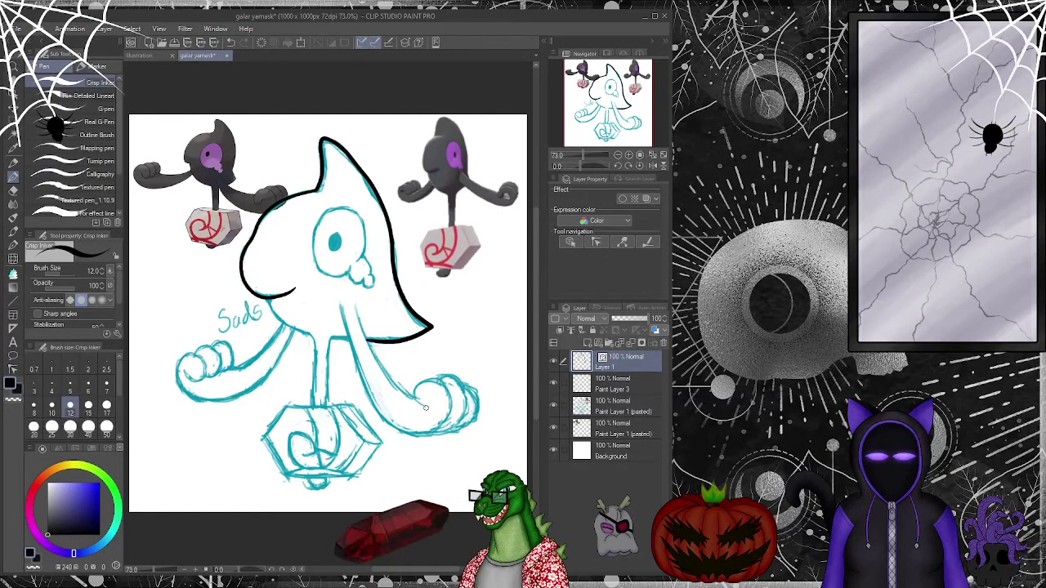
{"action": "mouse_move", "coordinate": [427, 378]}
{"action": "left_mouse_down"}
{"action": "mouse_move", "coordinate": [444, 385]}
{"action": "mouse_move", "coordinate": [447, 418]}
{"action": "left_mouse_up"}
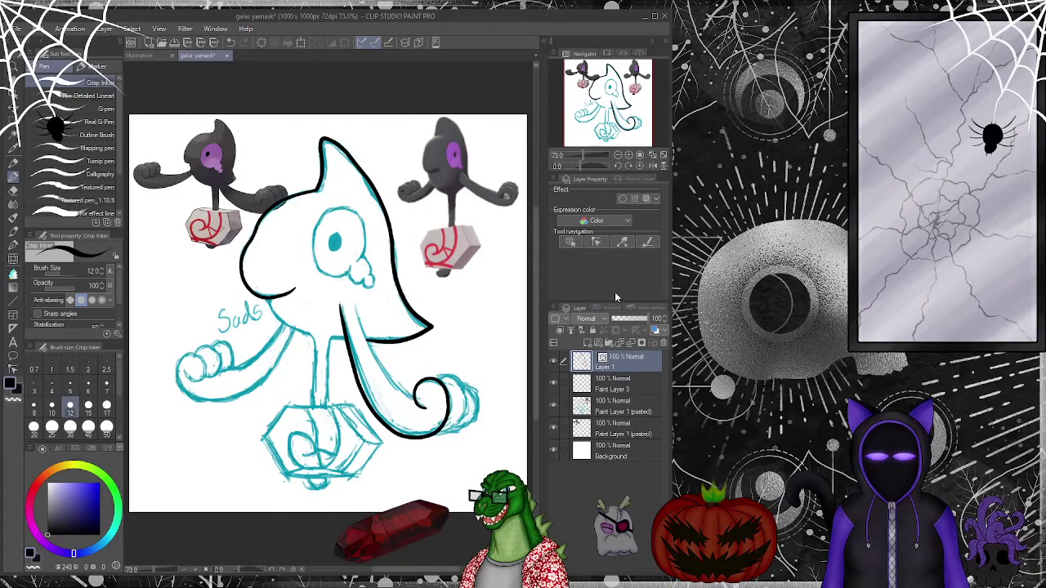
- Simplify the arm's vector line and refine its control points to match the sketched curve
{"action": "key", "text": "y"}
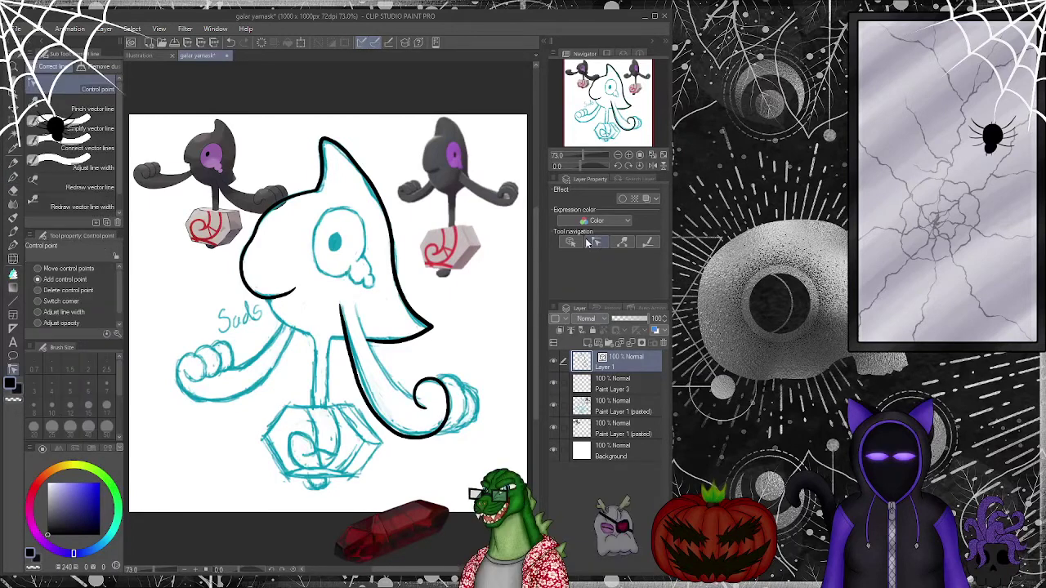
{"action": "left_click", "coordinate": [90, 129]}
{"action": "mouse_move", "coordinate": [335, 302]}
{"action": "left_mouse_down"}
{"action": "mouse_move", "coordinate": [385, 425]}
{"action": "mouse_move", "coordinate": [425, 433]}
{"action": "left_mouse_up"}
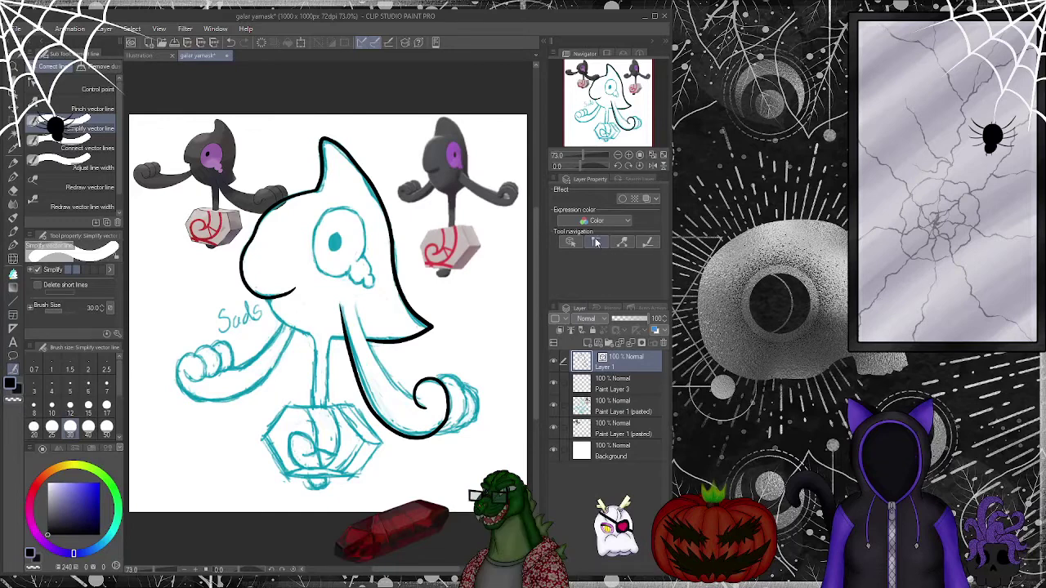
{"action": "key", "text": "y"}
{"action": "mouse_move", "coordinate": [366, 391]}
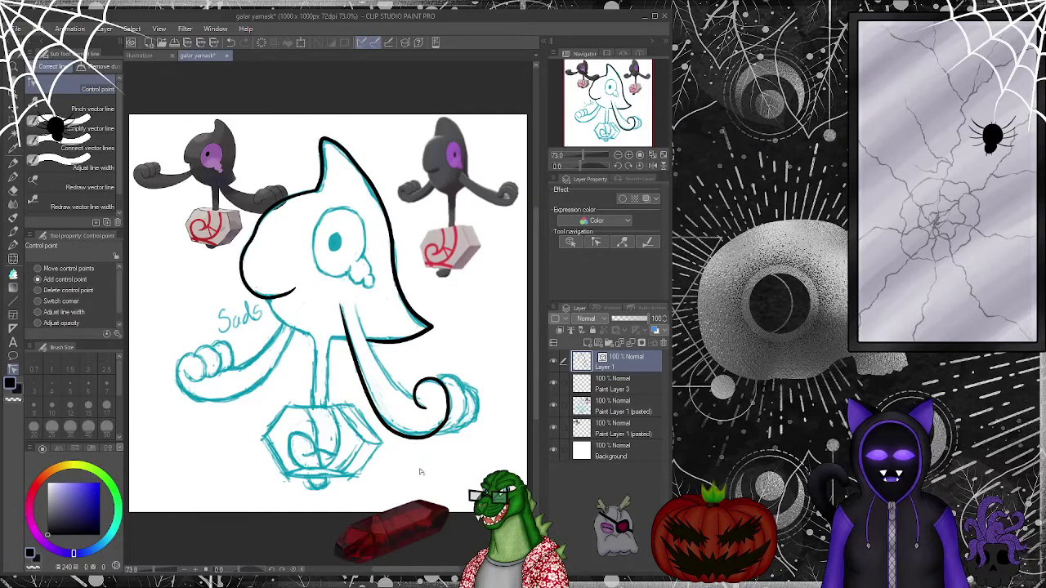
- Ink the remaining curled fingers of the same hand with the Crisp Inker, redrawing strokes that miss the sketch
{"action": "left_click", "coordinate": [12, 181]}
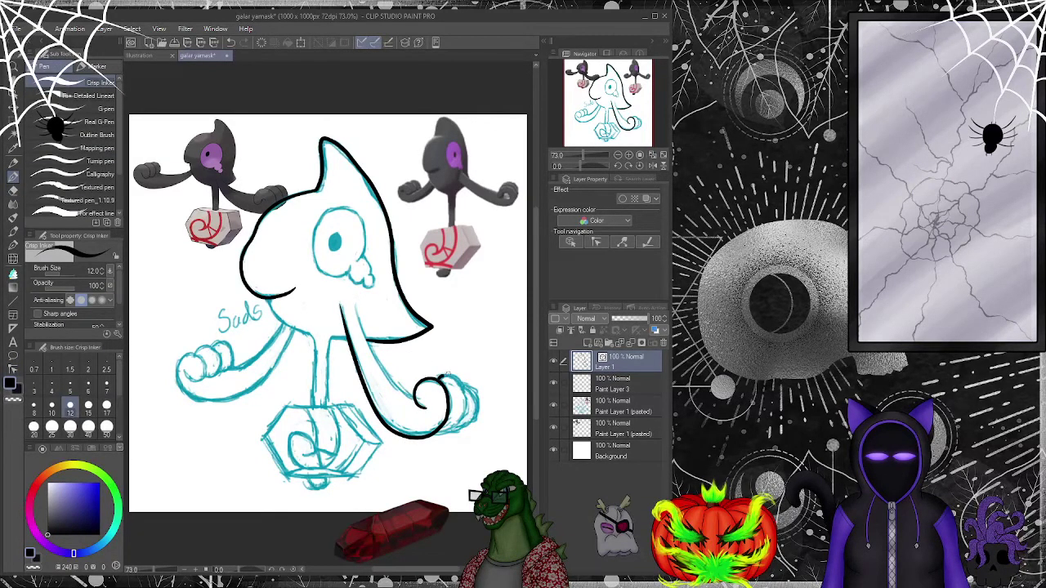
{"action": "mouse_move", "coordinate": [466, 382]}
{"action": "left_mouse_down"}
{"action": "mouse_move", "coordinate": [468, 411]}
{"action": "mouse_move", "coordinate": [428, 439]}
{"action": "left_mouse_up"}
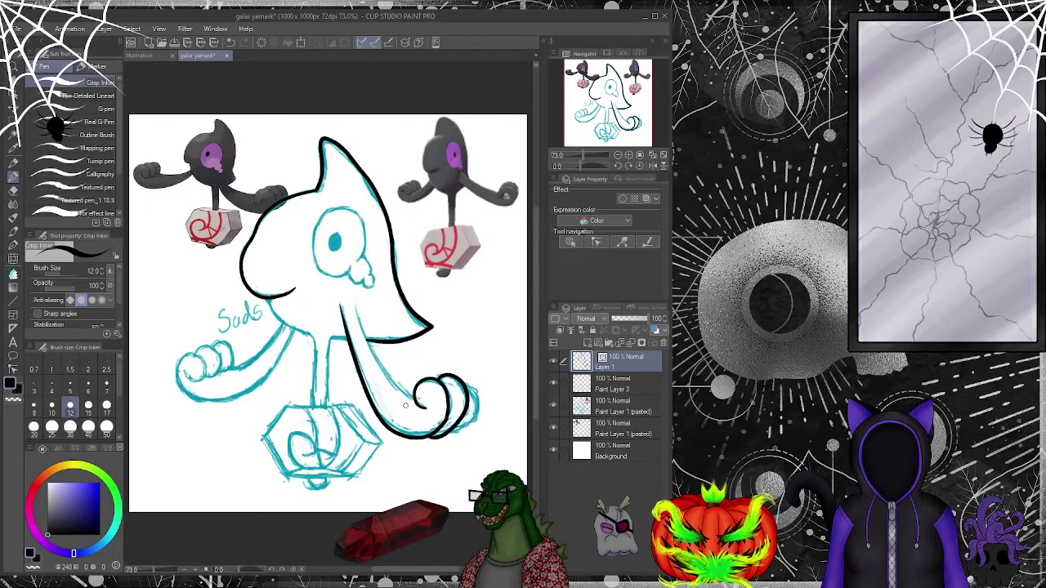
{"action": "left_click", "coordinate": [232, 44]}
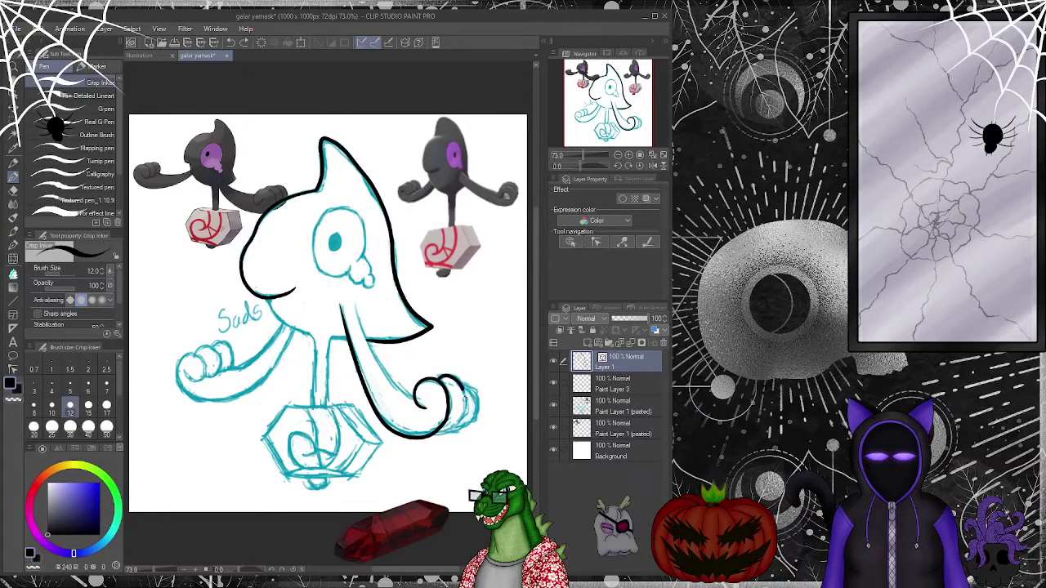
{"action": "left_click_drag", "start_coordinate": [463, 398], "coordinate": [464, 417]}
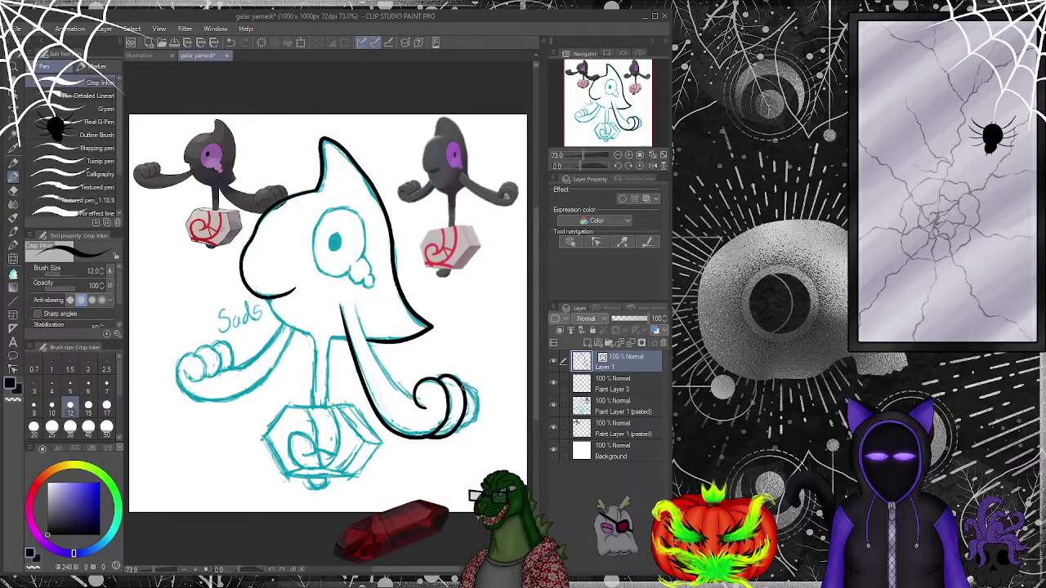
{"action": "mouse_move", "coordinate": [462, 383]}
{"action": "left_mouse_down"}
{"action": "mouse_move", "coordinate": [479, 421]}
{"action": "mouse_move", "coordinate": [447, 432]}
{"action": "left_mouse_up"}
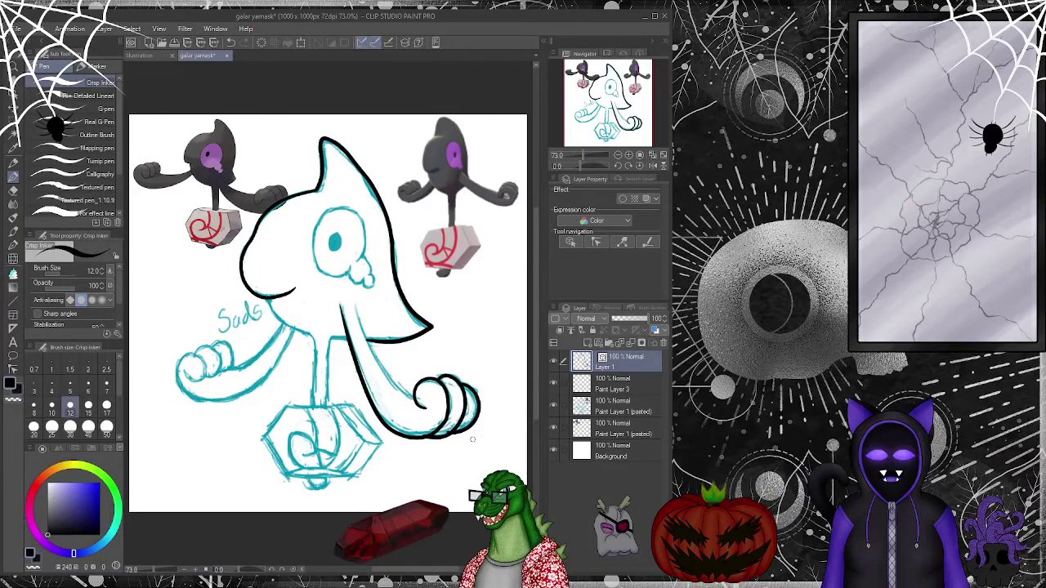
{"action": "scroll", "coordinate": [500, 441], "scroll_direction": "up", "scroll_amount": 1}
{"action": "scroll", "coordinate": [500, 441], "scroll_direction": "up", "scroll_amount": 4}
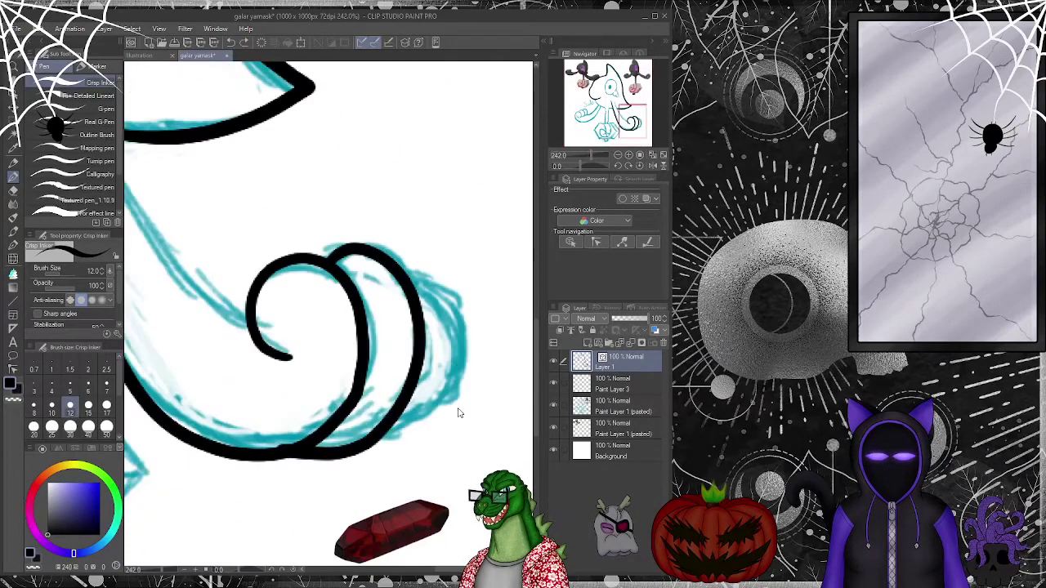
{"action": "mouse_move", "coordinate": [406, 276]}
{"action": "left_mouse_down"}
{"action": "mouse_move", "coordinate": [450, 322]}
{"action": "mouse_move", "coordinate": [453, 359]}
{"action": "mouse_move", "coordinate": [411, 420]}
{"action": "mouse_move", "coordinate": [371, 439]}
{"action": "left_mouse_up"}
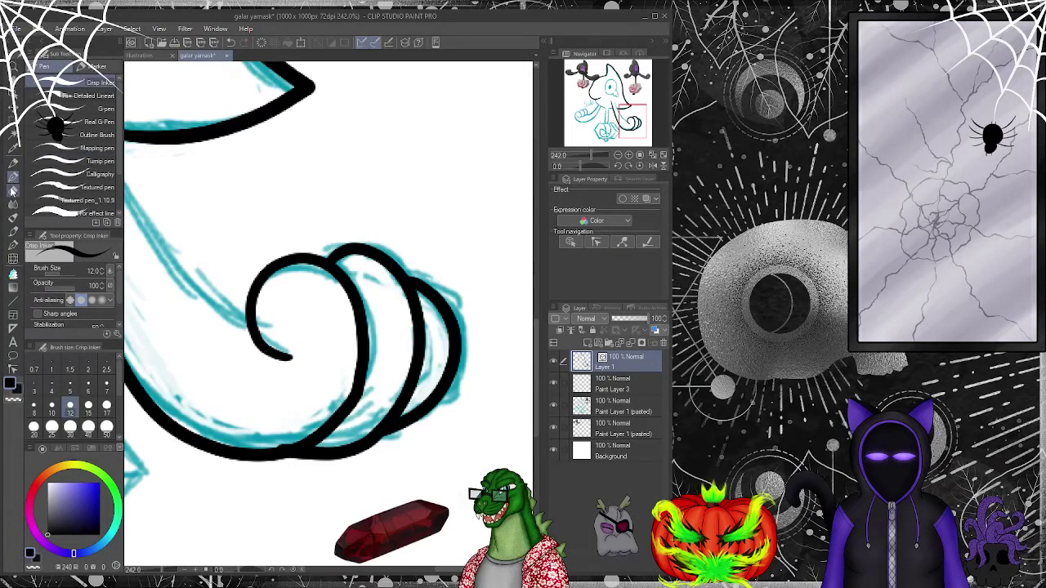
- Trim the overlapping stroke end beneath the curled fingers, and simplify the outermost finger's vector line and adjust its control points
{"action": "key", "text": "e"}
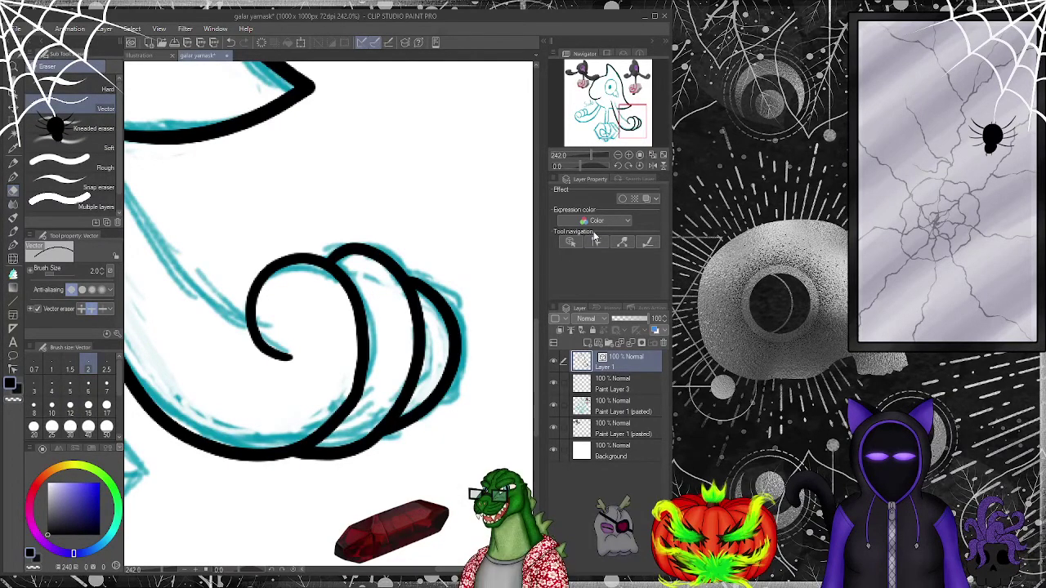
{"action": "key", "text": "y"}
{"action": "left_click", "coordinate": [92, 128]}
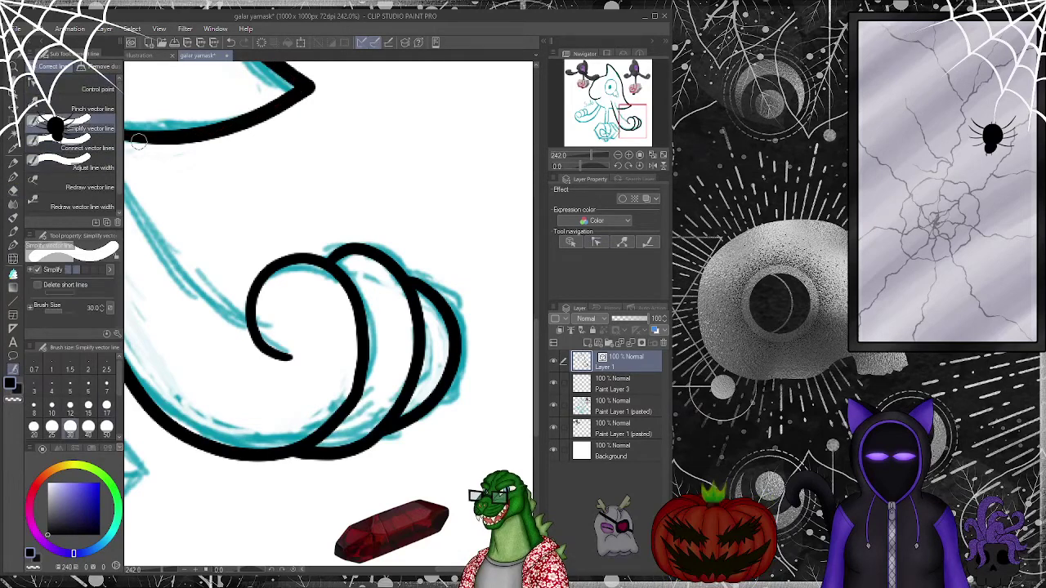
{"action": "mouse_move", "coordinate": [422, 278]}
{"action": "left_mouse_down"}
{"action": "mouse_move", "coordinate": [454, 353]}
{"action": "mouse_move", "coordinate": [413, 419]}
{"action": "mouse_move", "coordinate": [429, 384]}
{"action": "mouse_move", "coordinate": [446, 398]}
{"action": "left_mouse_up"}
{"action": "left_click", "coordinate": [595, 242]}
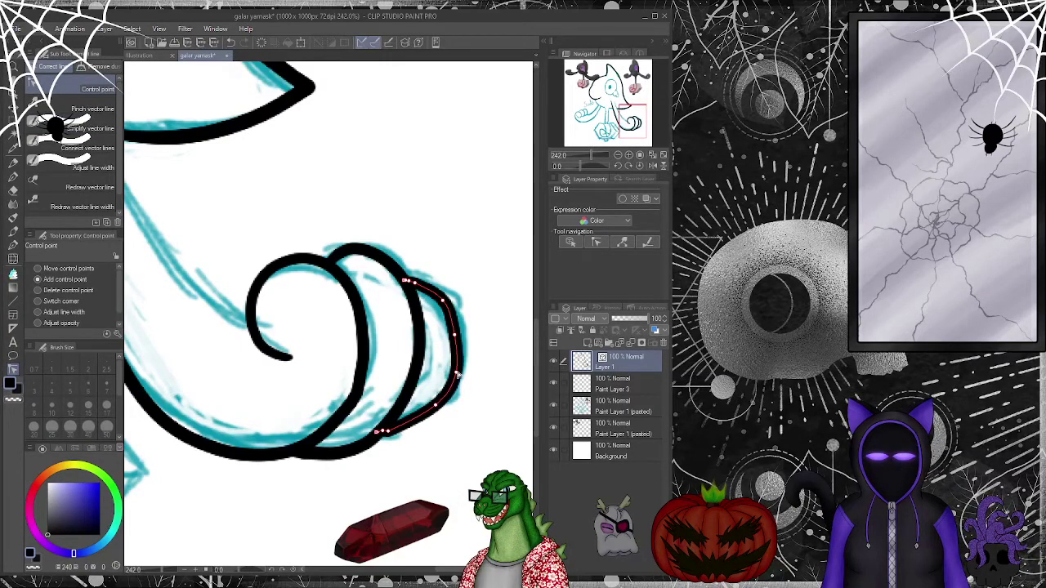
- Ink the upper edge of the arm behind the body between the curled hand and the shoulder, with the canvas rotated 30 degrees
{"action": "mouse_move", "coordinate": [321, 398]}
{"action": "left_mouse_down"}
{"action": "mouse_move", "coordinate": [465, 450]}
{"action": "mouse_move", "coordinate": [501, 531]}
{"action": "left_mouse_up"}
{"action": "key", "text": "p"}
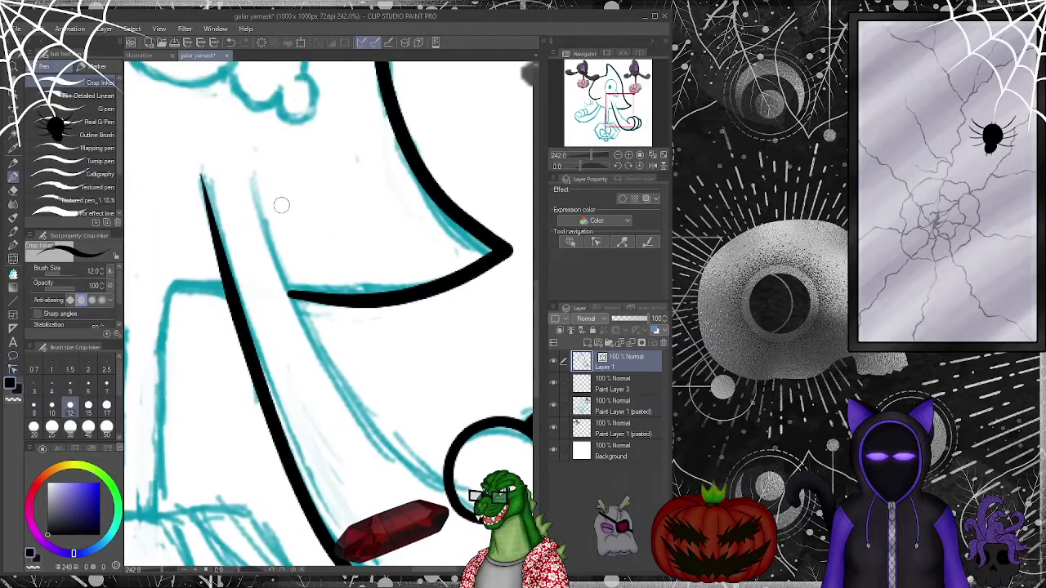
{"action": "left_click_drag", "start_coordinate": [249, 169], "coordinate": [316, 343]}
{"action": "left_click_drag", "start_coordinate": [353, 394], "coordinate": [455, 497]}
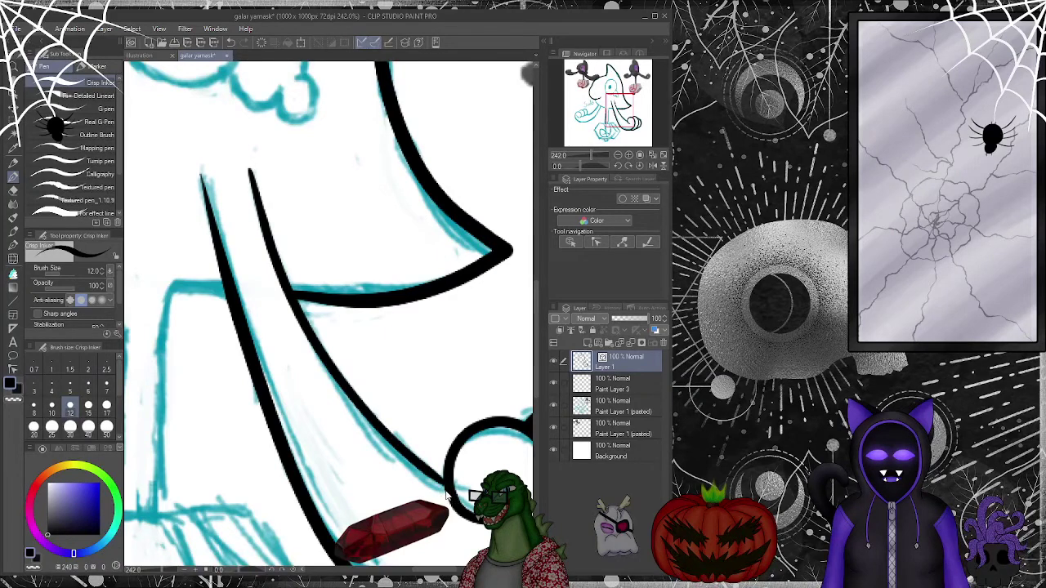
{"action": "key", "text": "ctrl+z"}
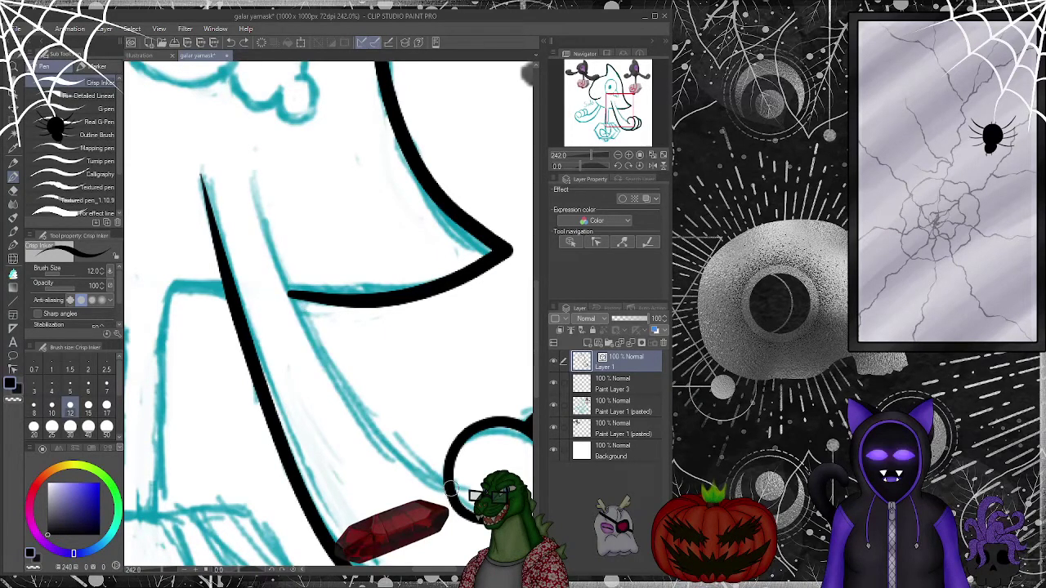
{"action": "mouse_move", "coordinate": [445, 483]}
{"action": "left_mouse_down"}
{"action": "mouse_move", "coordinate": [323, 368]}
{"action": "mouse_move", "coordinate": [249, 184]}
{"action": "left_mouse_up"}
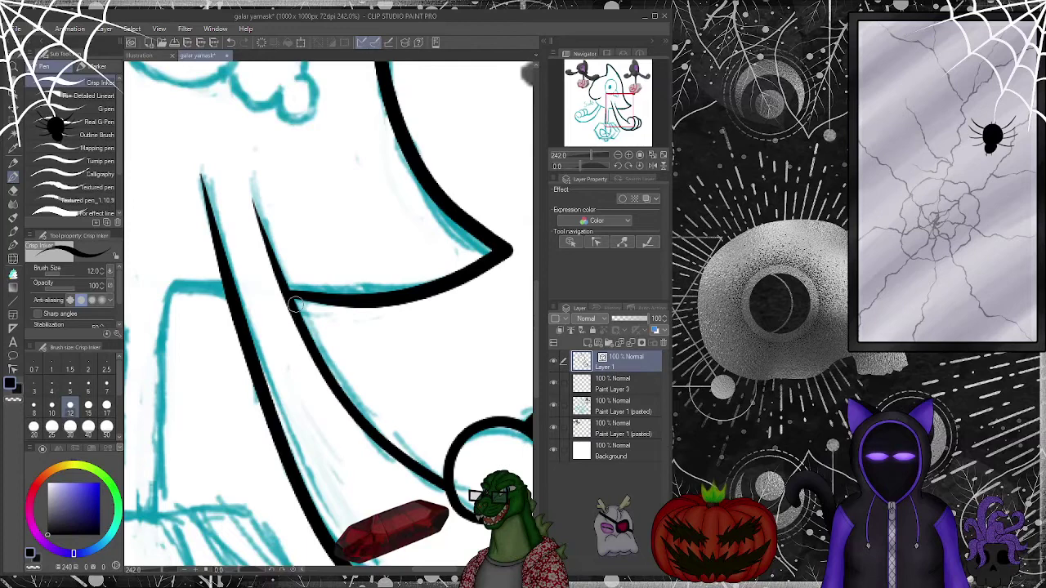
{"action": "key", "text": "ctrl+z"}
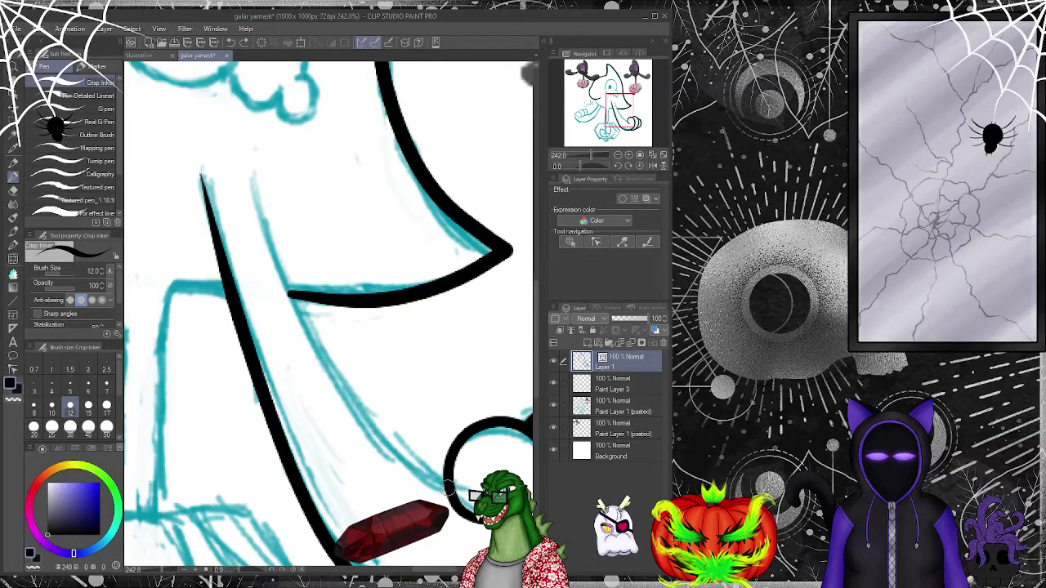
{"action": "left_click", "coordinate": [618, 165]}
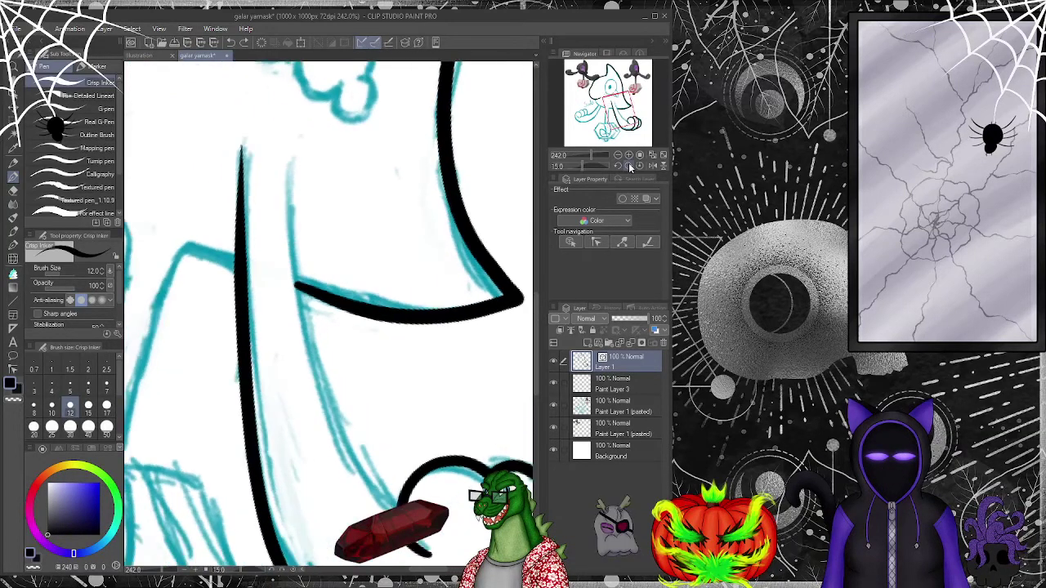
{"action": "left_click", "coordinate": [618, 165]}
{"action": "mouse_move", "coordinate": [345, 523]}
{"action": "left_mouse_down"}
{"action": "mouse_move", "coordinate": [317, 458]}
{"action": "mouse_move", "coordinate": [302, 319]}
{"action": "mouse_move", "coordinate": [334, 159]}
{"action": "left_mouse_up"}
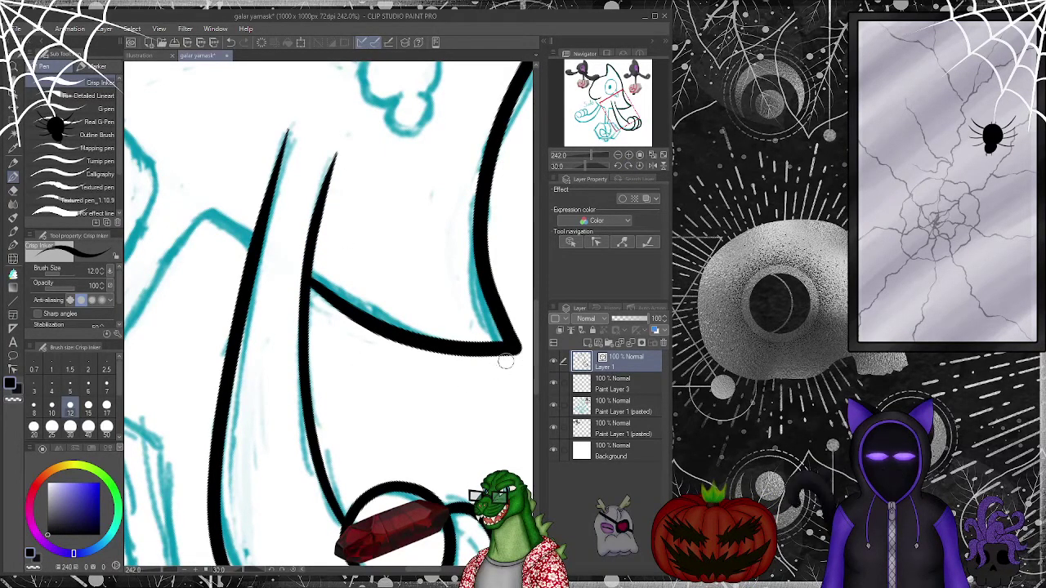
- Simplify the vector line of the arm's upper edge and refine its control points to follow the sketch
{"action": "left_click", "coordinate": [598, 243]}
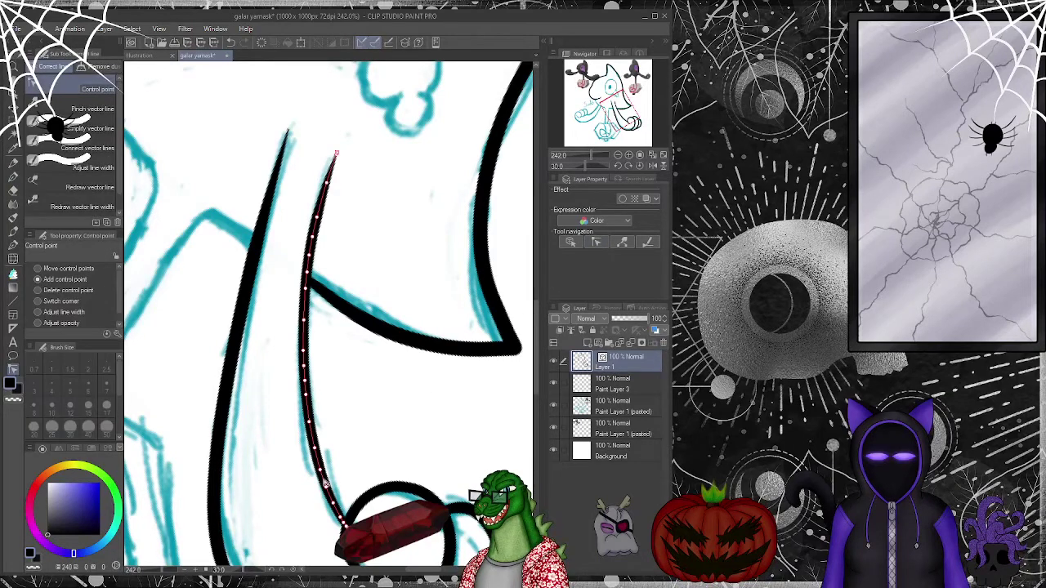
{"action": "left_click", "coordinate": [89, 129]}
{"action": "mouse_move", "coordinate": [337, 149]}
{"action": "left_mouse_down"}
{"action": "mouse_move", "coordinate": [315, 201]}
{"action": "mouse_move", "coordinate": [302, 286]}
{"action": "mouse_move", "coordinate": [301, 382]}
{"action": "mouse_move", "coordinate": [334, 507]}
{"action": "left_mouse_up"}
{"action": "left_click", "coordinate": [600, 243]}
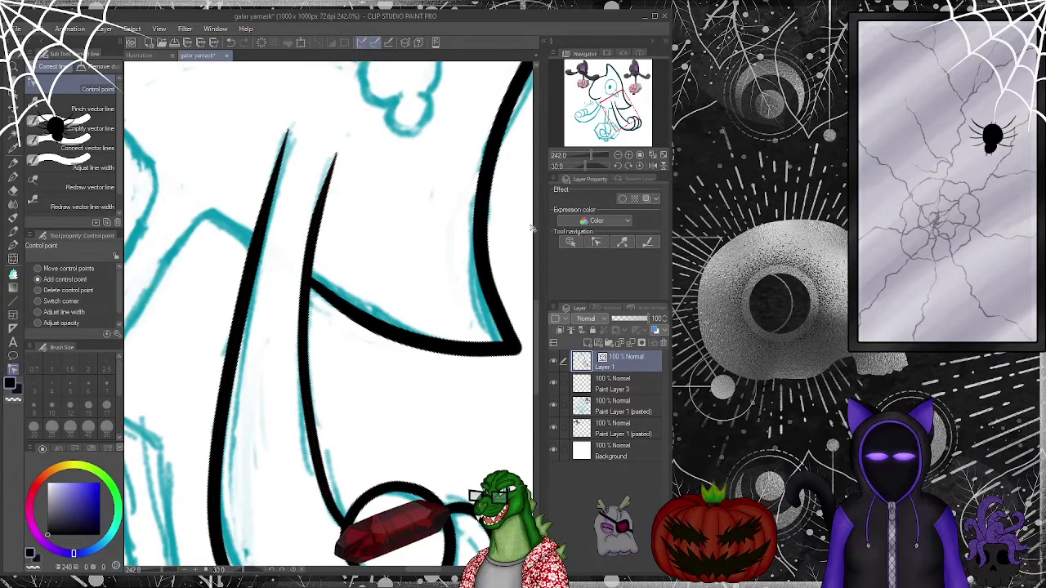
- Reset the canvas rotation and ink the large eye outline with the Crisp Inker, leaving it open at its lower right
{"action": "left_click", "coordinate": [639, 168]}
{"action": "scroll", "coordinate": [296, 217], "scroll_direction": "up", "scroll_amount": 5}
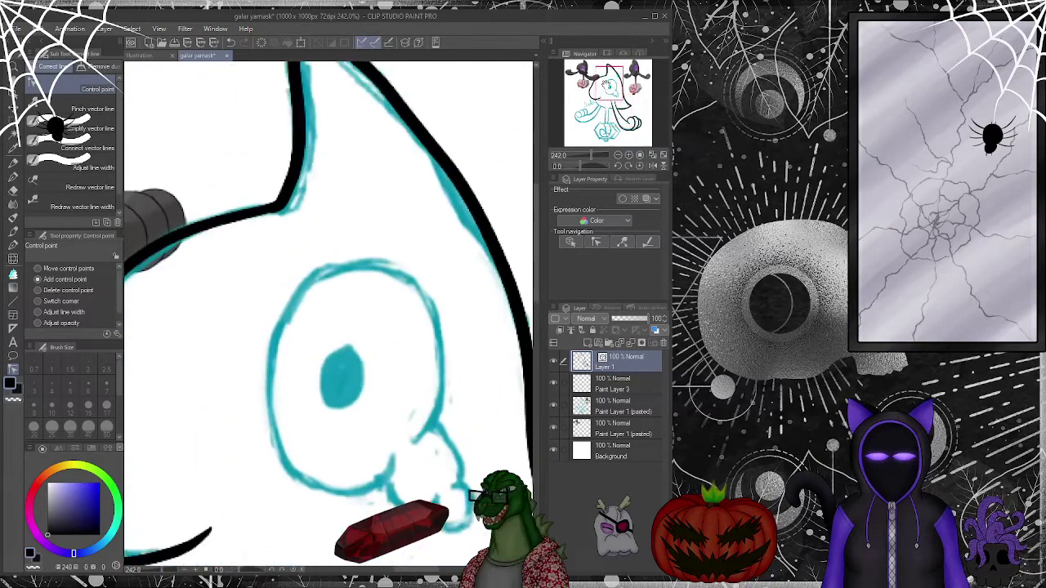
{"action": "left_click", "coordinate": [7, 178]}
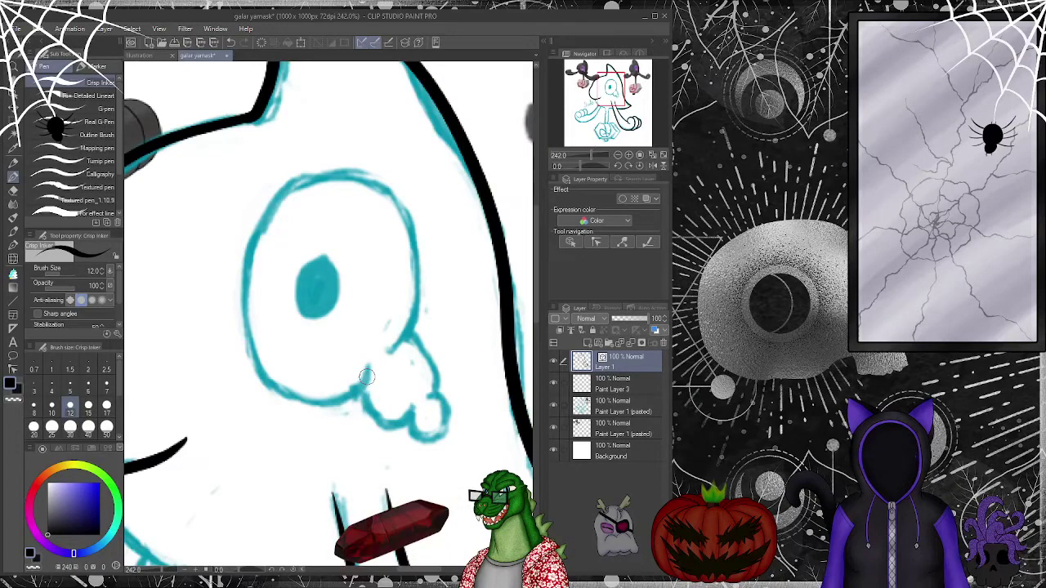
{"action": "mouse_move", "coordinate": [364, 383]}
{"action": "left_mouse_down"}
{"action": "mouse_move", "coordinate": [310, 397]}
{"action": "mouse_move", "coordinate": [279, 384]}
{"action": "mouse_move", "coordinate": [252, 352]}
{"action": "mouse_move", "coordinate": [243, 288]}
{"action": "mouse_move", "coordinate": [255, 220]}
{"action": "mouse_move", "coordinate": [290, 178]}
{"action": "mouse_move", "coordinate": [327, 170]}
{"action": "mouse_move", "coordinate": [403, 212]}
{"action": "mouse_move", "coordinate": [417, 262]}
{"action": "mouse_move", "coordinate": [409, 304]}
{"action": "mouse_move", "coordinate": [384, 351]}
{"action": "left_mouse_up"}
{"action": "left_click", "coordinate": [231, 42]}
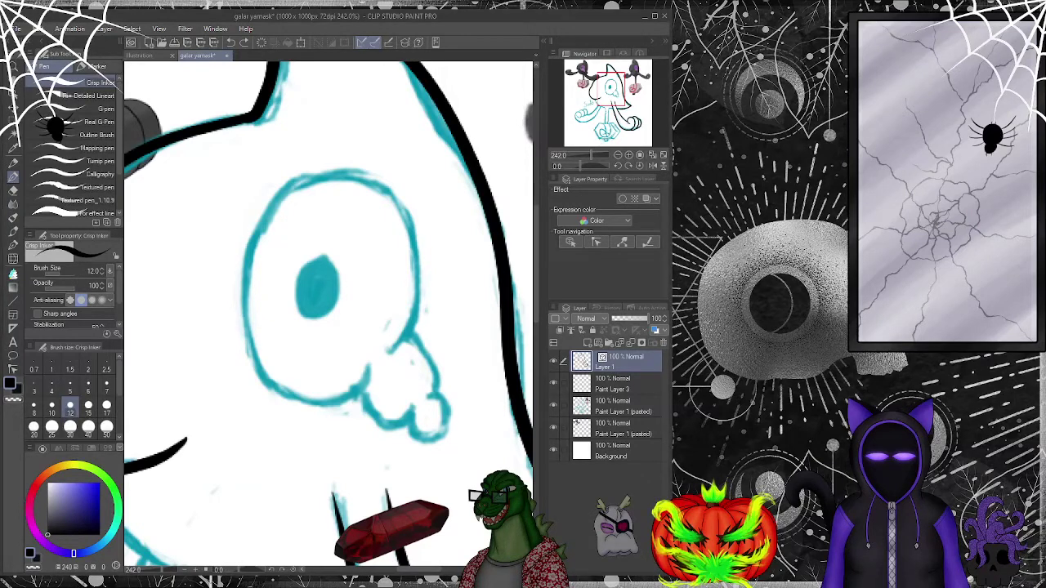
{"action": "mouse_move", "coordinate": [370, 370]}
{"action": "left_mouse_down"}
{"action": "mouse_move", "coordinate": [346, 395]}
{"action": "mouse_move", "coordinate": [308, 404]}
{"action": "mouse_move", "coordinate": [273, 395]}
{"action": "mouse_move", "coordinate": [244, 358]}
{"action": "mouse_move", "coordinate": [236, 303]}
{"action": "mouse_move", "coordinate": [269, 196]}
{"action": "mouse_move", "coordinate": [305, 176]}
{"action": "mouse_move", "coordinate": [353, 181]}
{"action": "mouse_move", "coordinate": [396, 209]}
{"action": "mouse_move", "coordinate": [418, 264]}
{"action": "mouse_move", "coordinate": [382, 350]}
{"action": "left_mouse_up"}
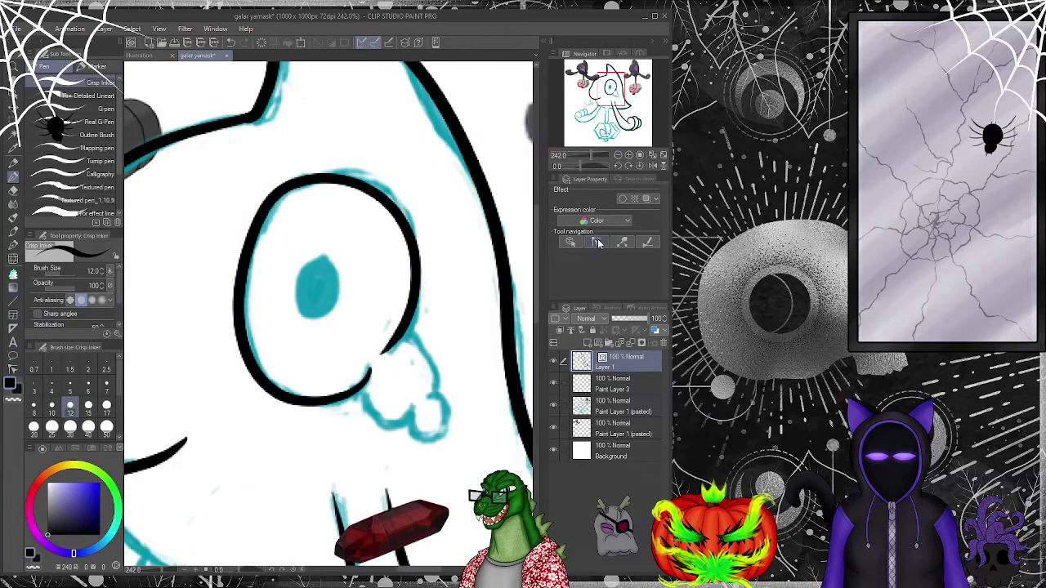
- Simplify the eye outline's vector line with a brush size of 120 to reduce its control points
{"action": "key", "text": "y"}
{"action": "left_click", "coordinate": [106, 427]}
{"action": "scroll", "coordinate": [120, 388], "scroll_direction": "down", "scroll_amount": 1}
{"action": "left_click", "coordinate": [106, 422]}
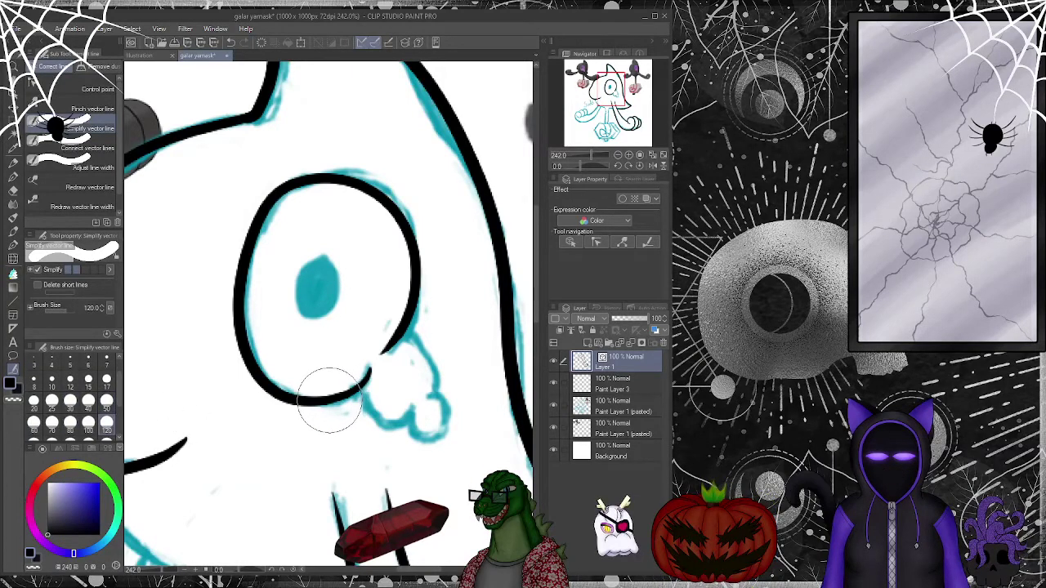
{"action": "mouse_move", "coordinate": [330, 398]}
{"action": "left_mouse_down"}
{"action": "mouse_move", "coordinate": [225, 237]}
{"action": "mouse_move", "coordinate": [402, 231]}
{"action": "mouse_move", "coordinate": [385, 338]}
{"action": "left_mouse_up"}
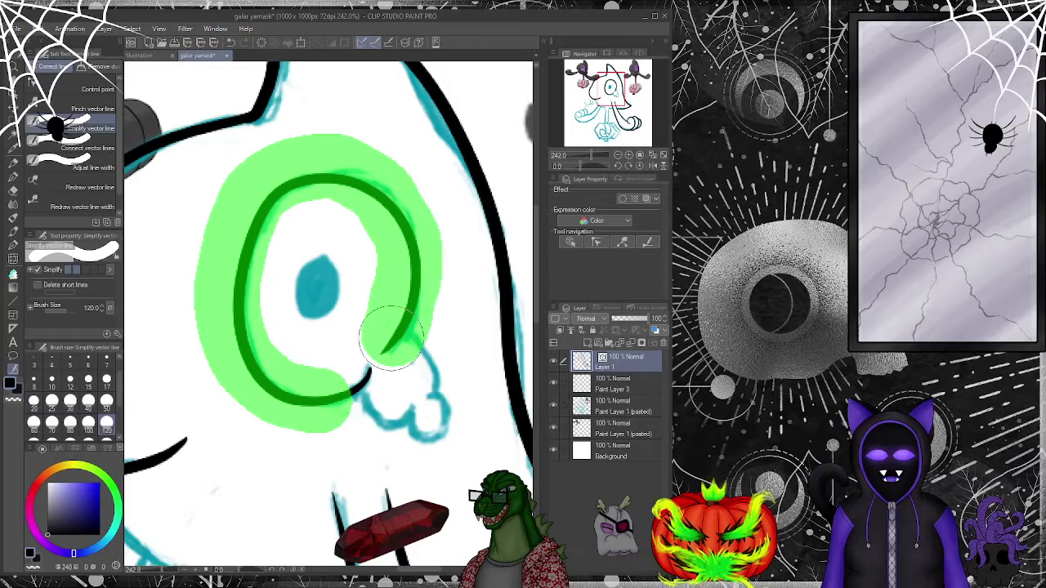
{"action": "left_click", "coordinate": [97, 89]}
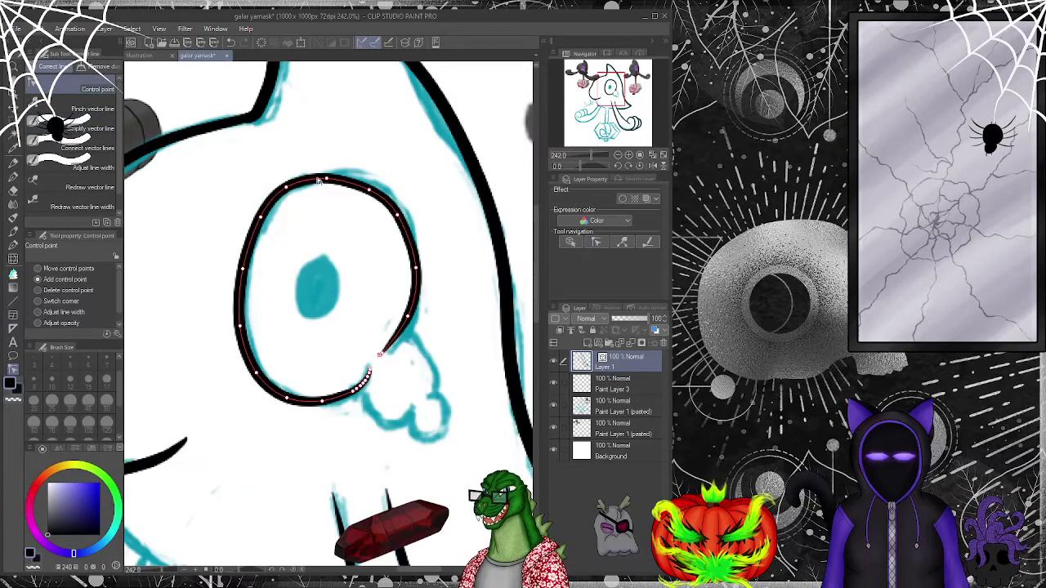
{"action": "left_click", "coordinate": [90, 128]}
{"action": "mouse_move", "coordinate": [295, 182]}
{"action": "left_mouse_down"}
{"action": "mouse_move", "coordinate": [244, 243]}
{"action": "mouse_move", "coordinate": [239, 365]}
{"action": "mouse_move", "coordinate": [322, 393]}
{"action": "mouse_move", "coordinate": [363, 366]}
{"action": "mouse_move", "coordinate": [403, 278]}
{"action": "mouse_move", "coordinate": [294, 181]}
{"action": "left_mouse_up"}
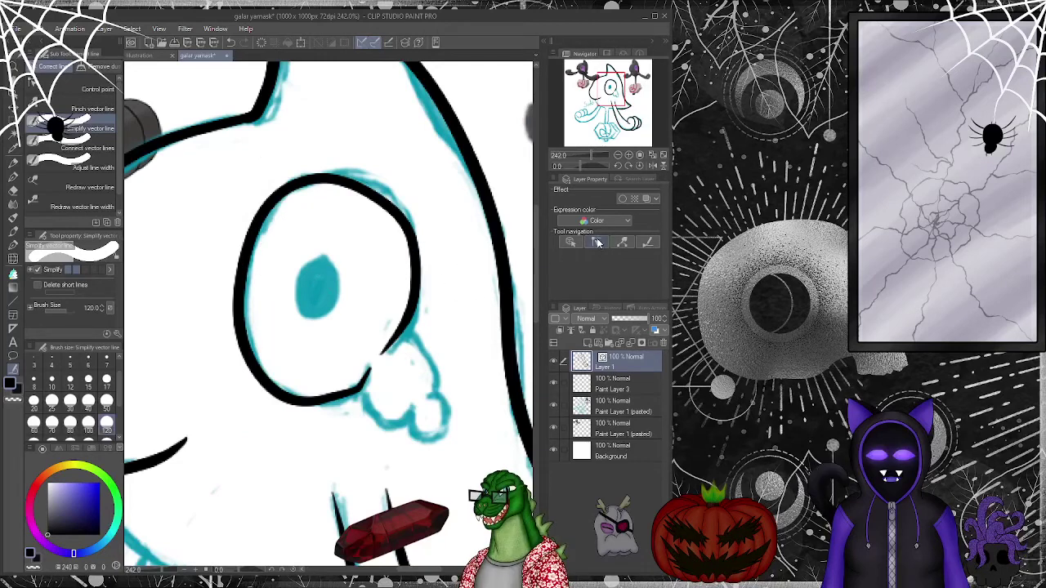
- Move the control points of the eye outline so its curve and open ends match the sketch
{"action": "left_click", "coordinate": [96, 88]}
{"action": "left_click", "coordinate": [349, 177]}
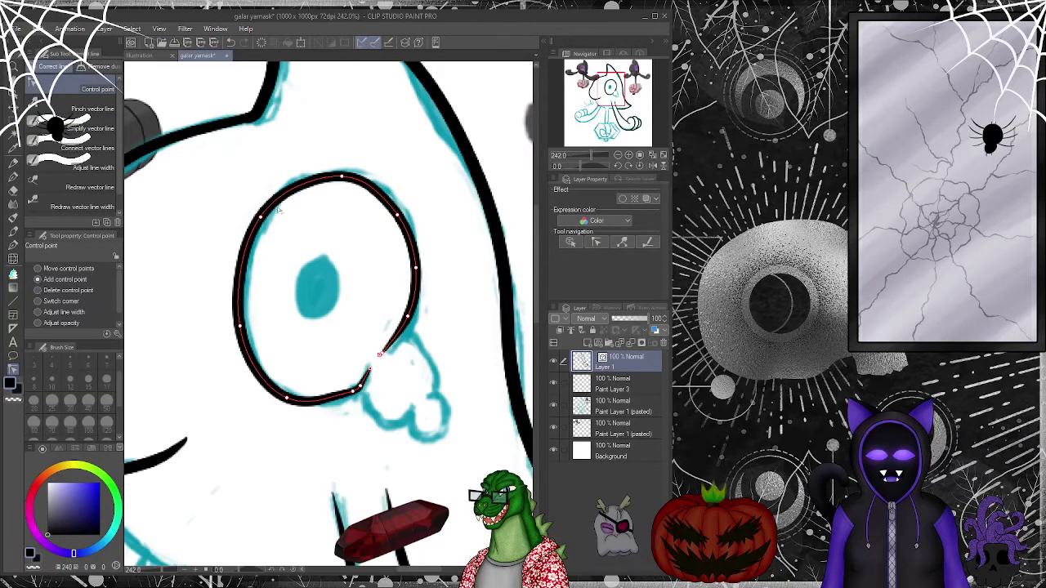
{"action": "left_click", "coordinate": [261, 216]}
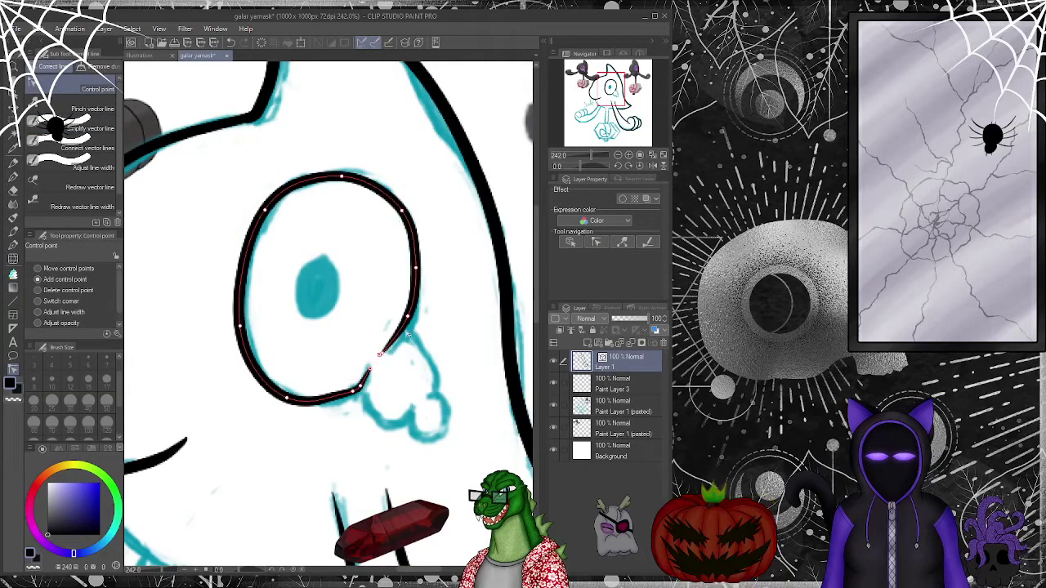
{"action": "left_click_drag", "start_coordinate": [407, 319], "coordinate": [413, 316]}
{"action": "left_click", "coordinate": [380, 354]}
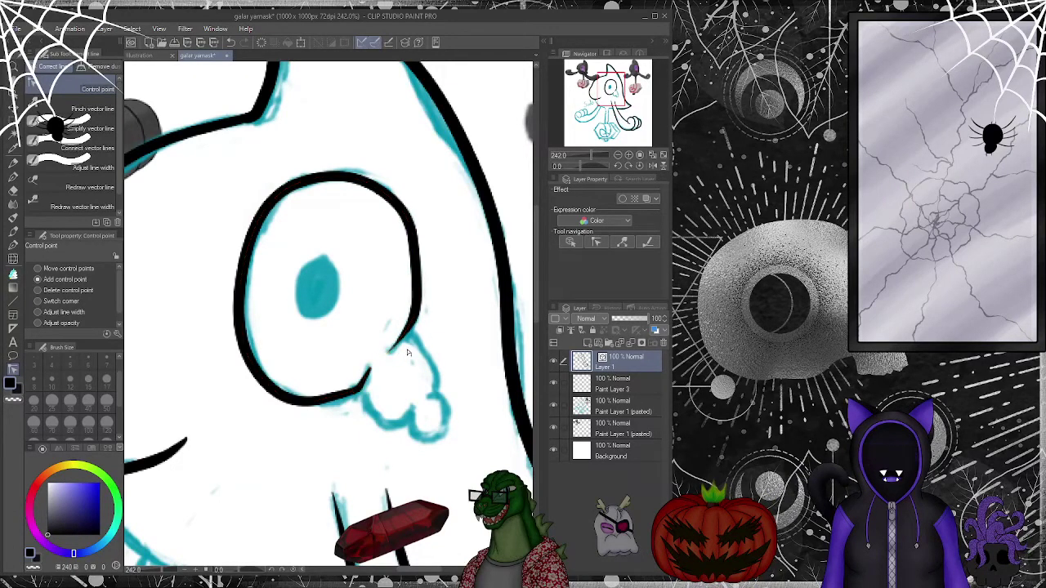
{"action": "left_click_drag", "start_coordinate": [417, 276], "coordinate": [417, 268]}
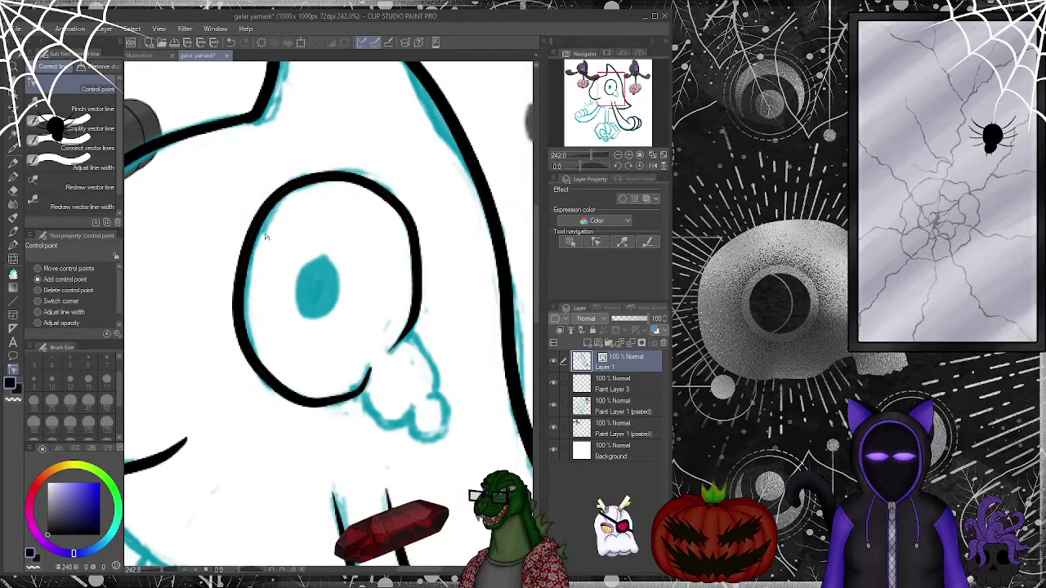
{"action": "key", "text": "p"}
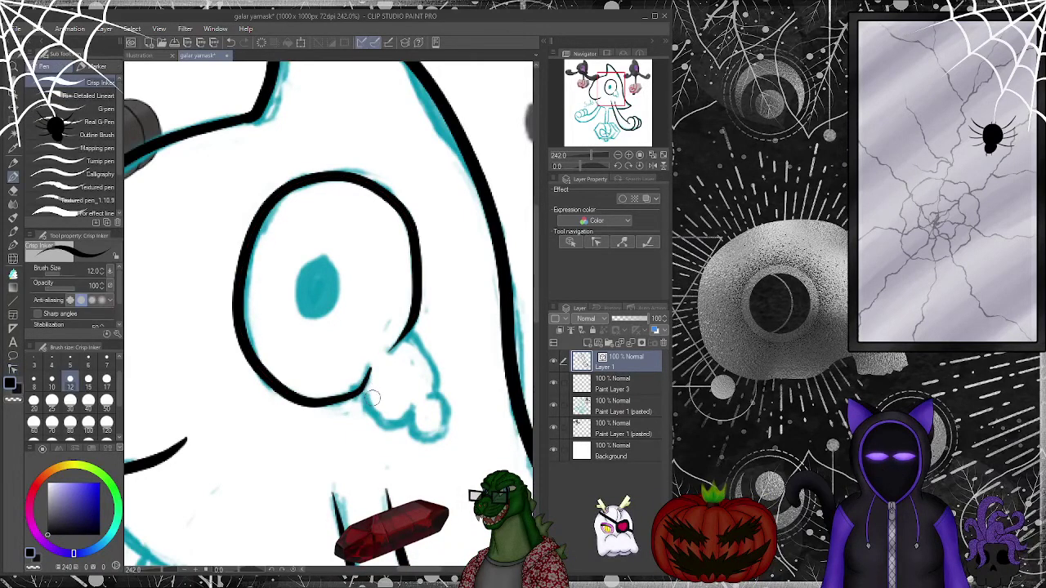
{"action": "left_click", "coordinate": [644, 244]}
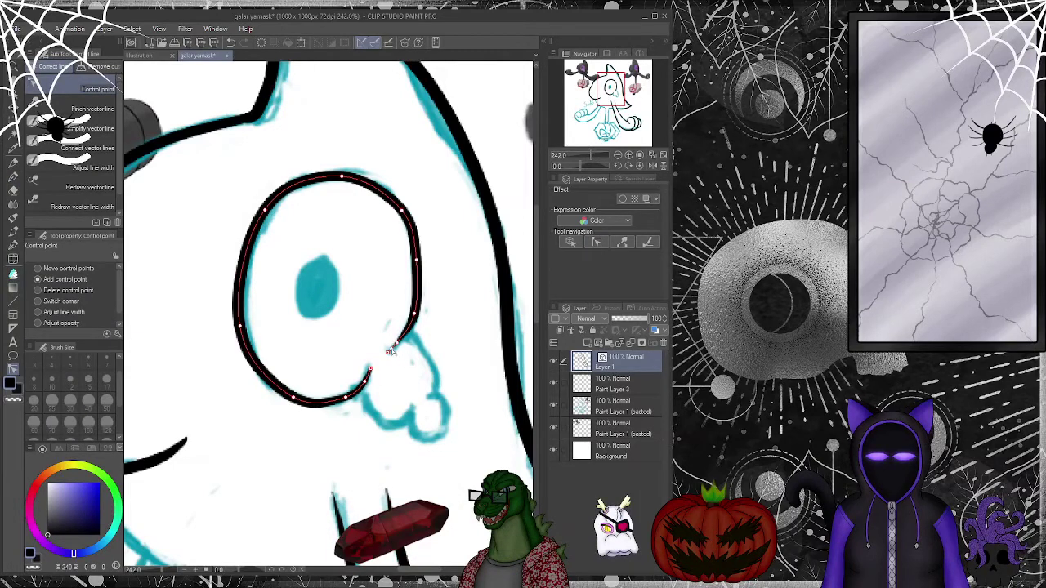
- Ink the two larger rounded bumps trailing from the eye's open lower-right end with the Crisp Inker, redrawing strokes that miss the sketch
{"action": "key", "text": "p"}
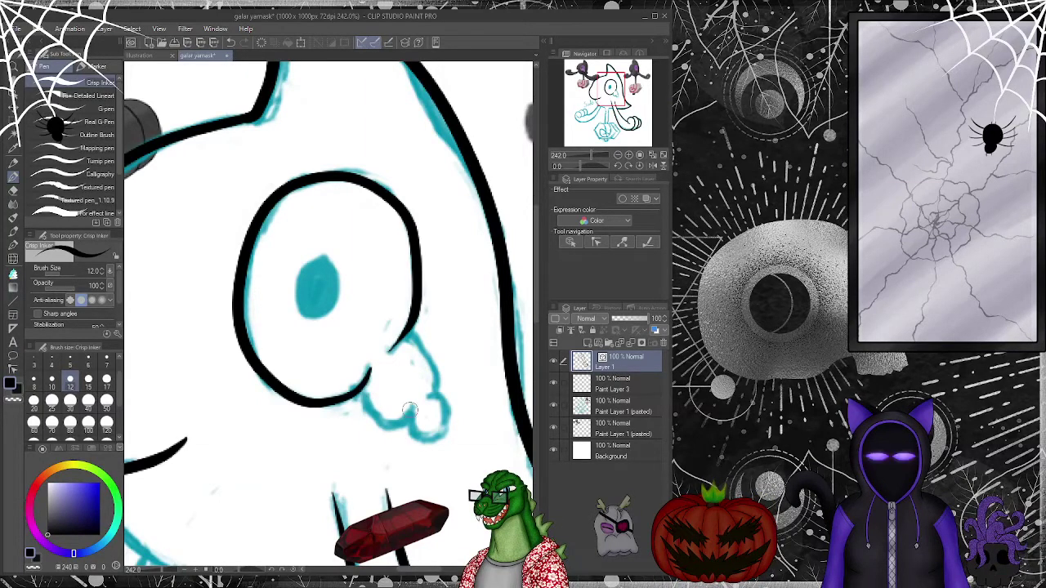
{"action": "mouse_move", "coordinate": [413, 402]}
{"action": "left_mouse_down"}
{"action": "mouse_move", "coordinate": [384, 429]}
{"action": "mouse_move", "coordinate": [360, 406]}
{"action": "left_mouse_up"}
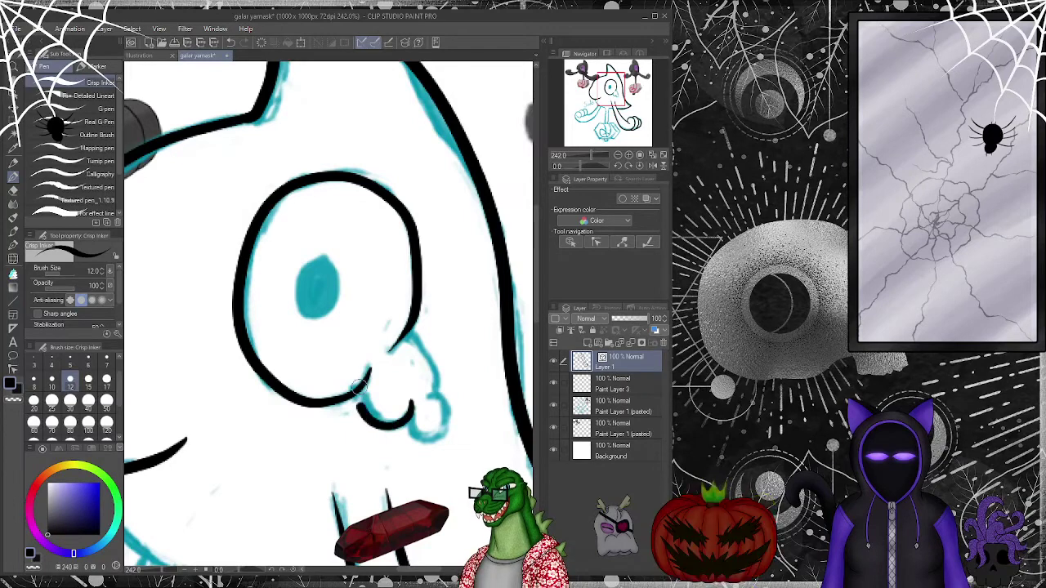
{"action": "mouse_move", "coordinate": [438, 378]}
{"action": "left_mouse_down"}
{"action": "mouse_move", "coordinate": [428, 351]}
{"action": "mouse_move", "coordinate": [394, 344]}
{"action": "left_mouse_up"}
{"action": "key", "text": "ctrl+z"}
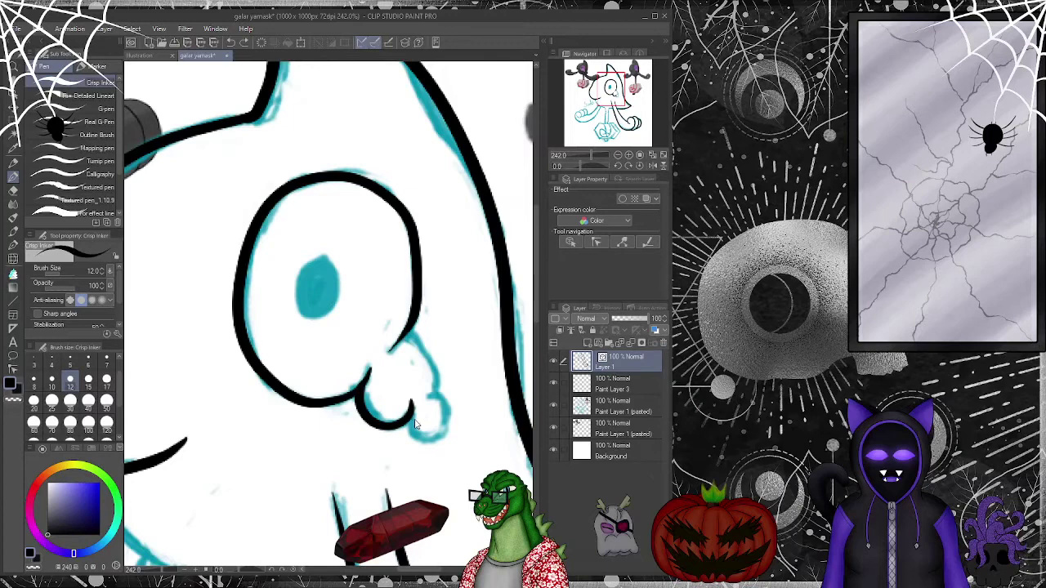
{"action": "key", "text": "ctrl+z"}
{"action": "mouse_move", "coordinate": [413, 404]}
{"action": "left_mouse_down"}
{"action": "mouse_move", "coordinate": [397, 420]}
{"action": "mouse_move", "coordinate": [363, 414]}
{"action": "left_mouse_up"}
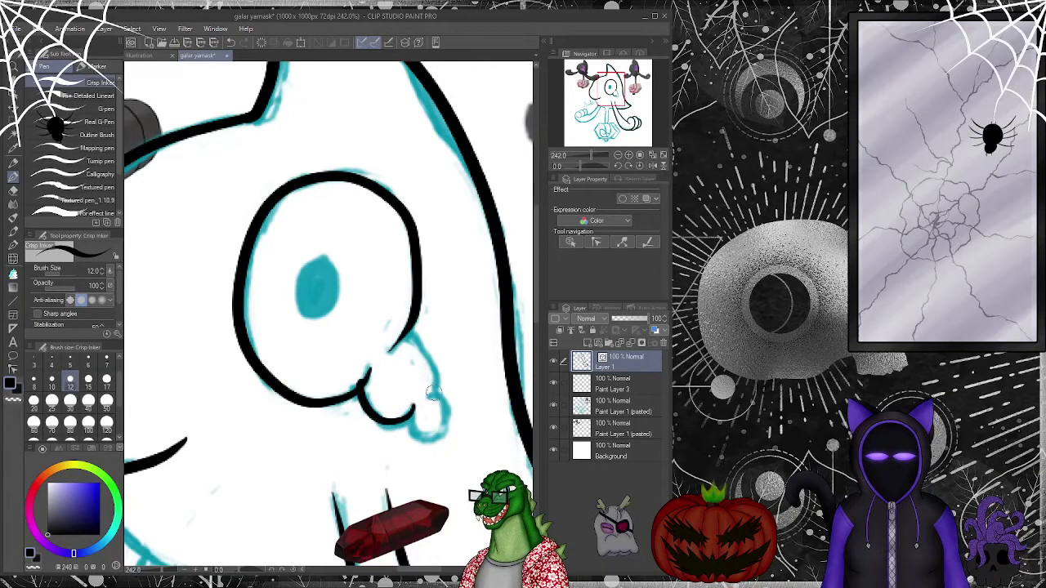
{"action": "left_click_drag", "start_coordinate": [426, 397], "coordinate": [434, 378]}
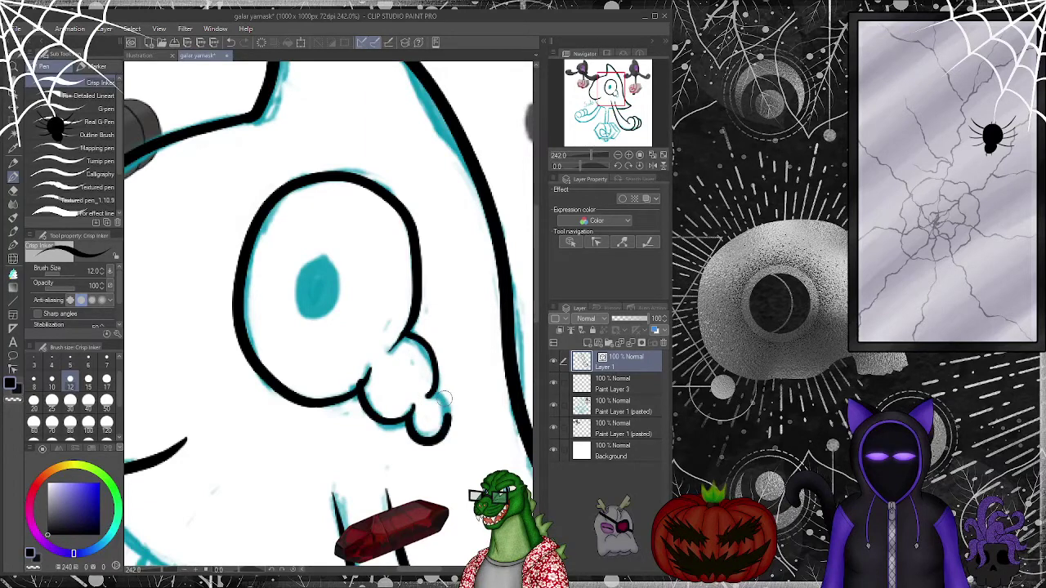
- Ink the smallest bump at the end of the eye's trail with the Crisp Inker at brush size 8, replacing the thicker stroke
{"action": "key", "text": "ctrl+z"}
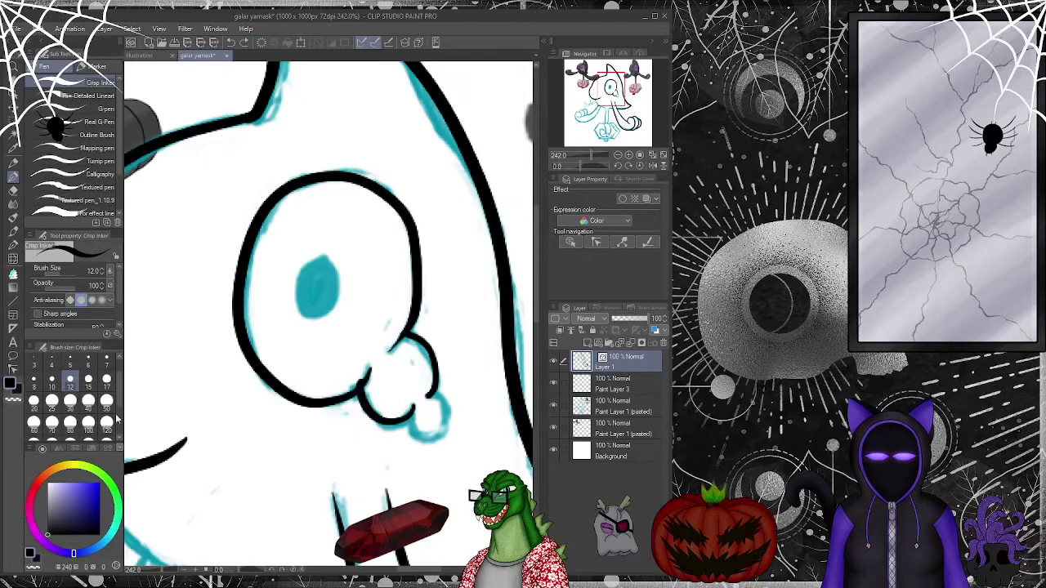
{"action": "left_click", "coordinate": [33, 380]}
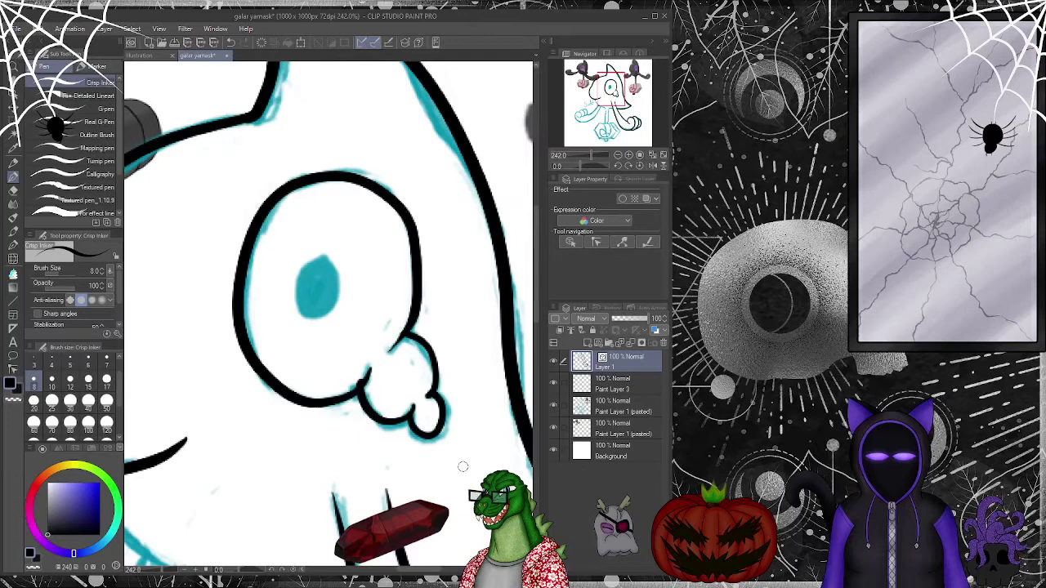
{"action": "key", "text": "ctrl+z"}
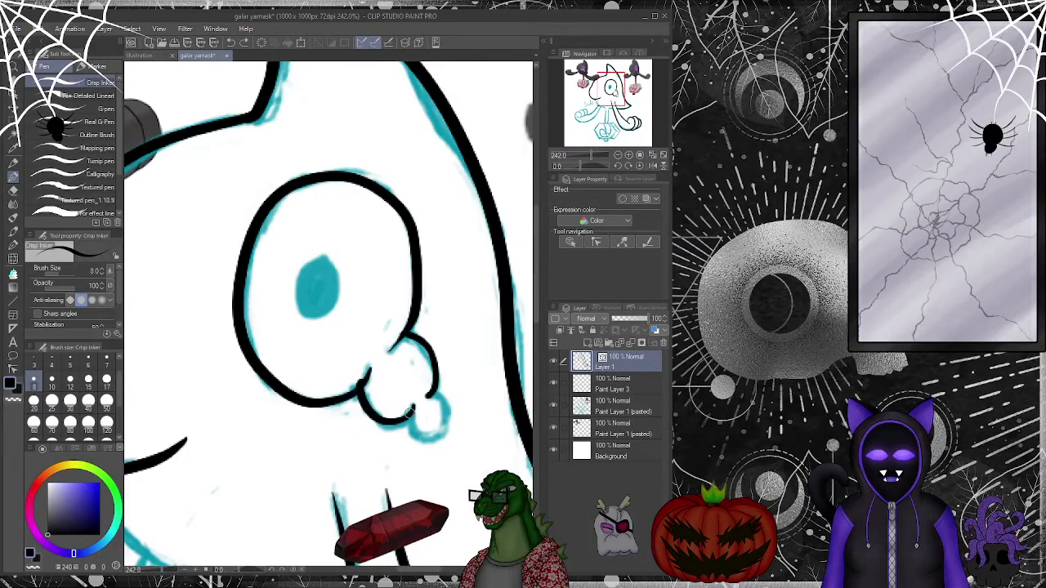
{"action": "left_click_drag", "start_coordinate": [409, 416], "coordinate": [434, 437]}
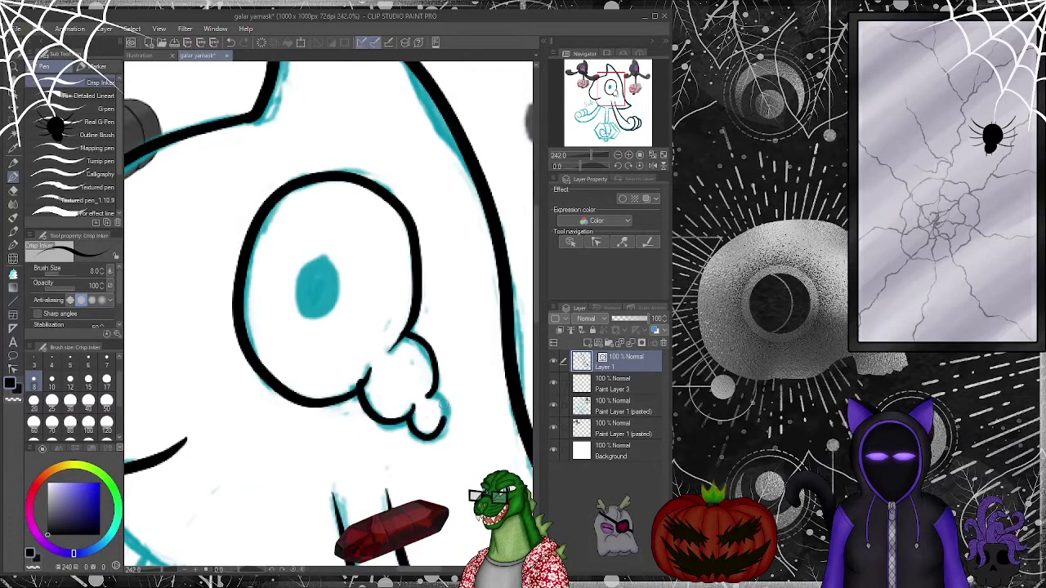
- Thin the smallest bump's outline with Adjust line width in Scale down width mode, using brush size 30
{"action": "left_click", "coordinate": [13, 191]}
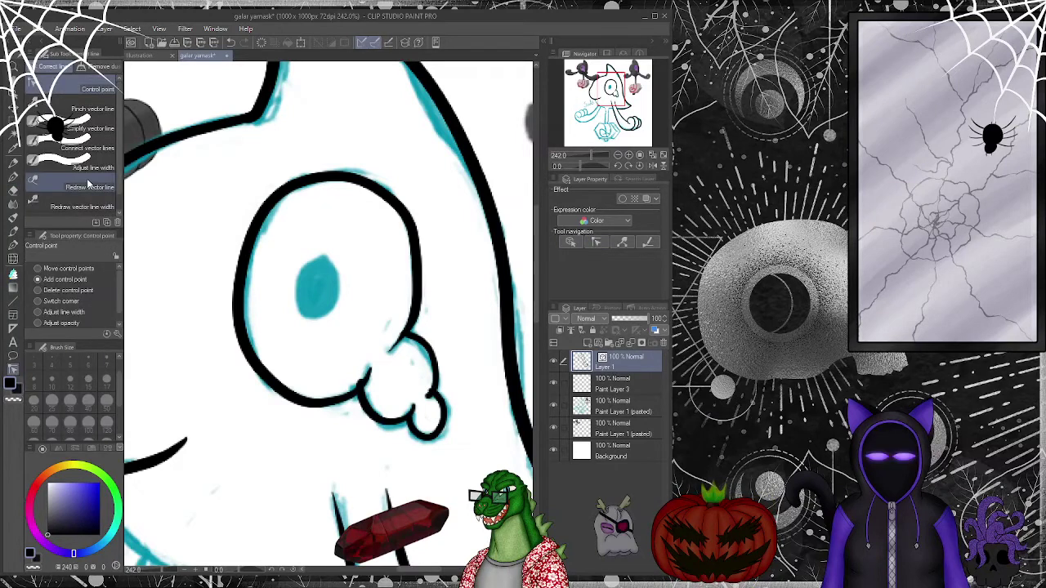
{"action": "key", "text": "e"}
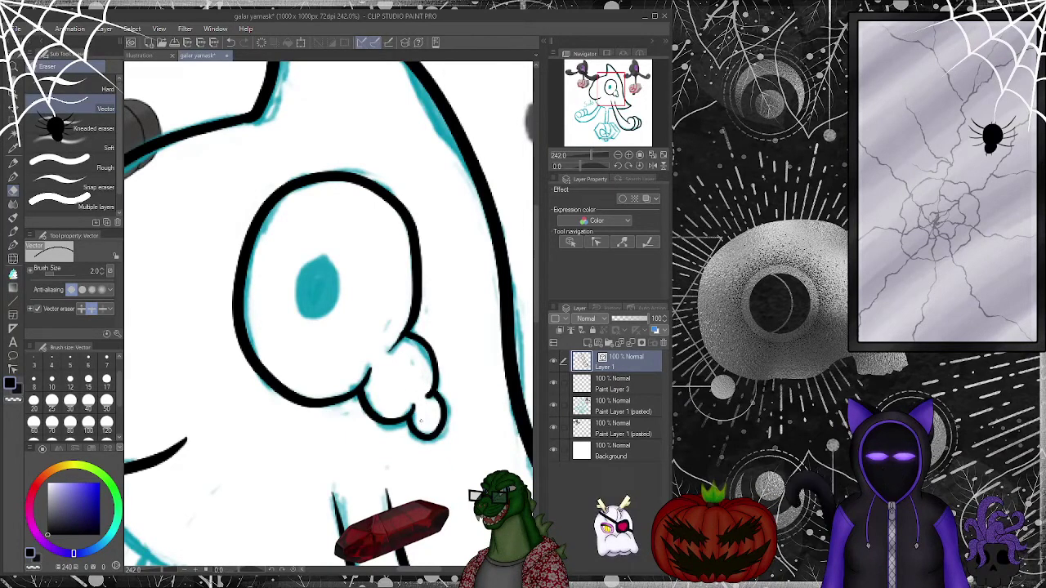
{"action": "left_click", "coordinate": [597, 242]}
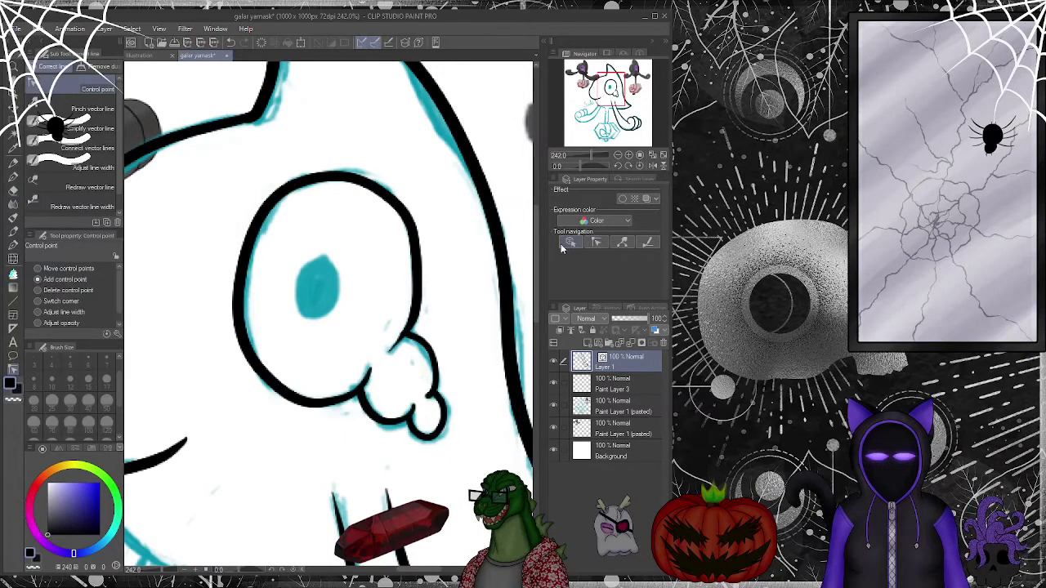
{"action": "left_click", "coordinate": [61, 164]}
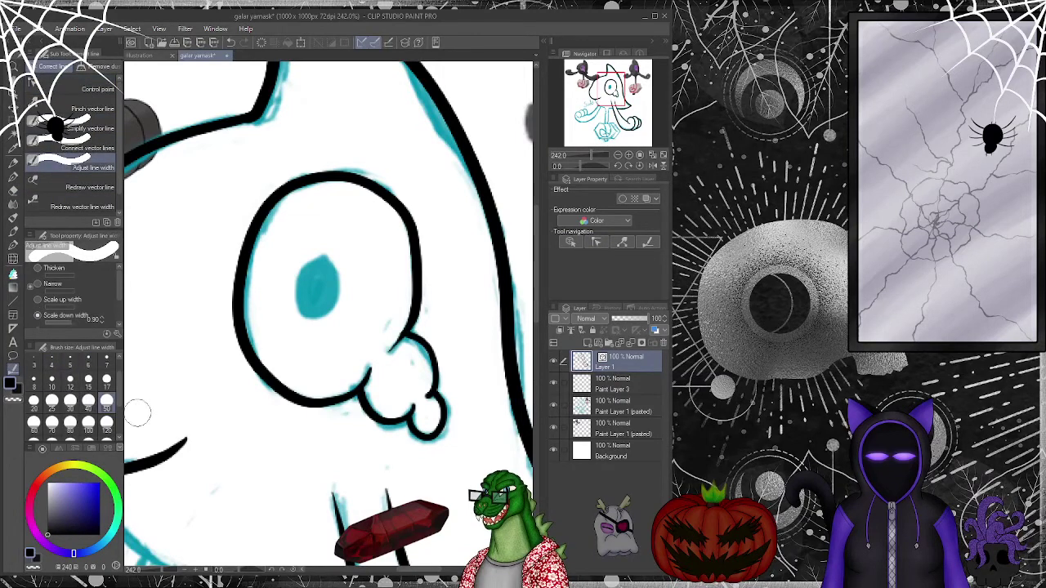
{"action": "left_click", "coordinate": [69, 400]}
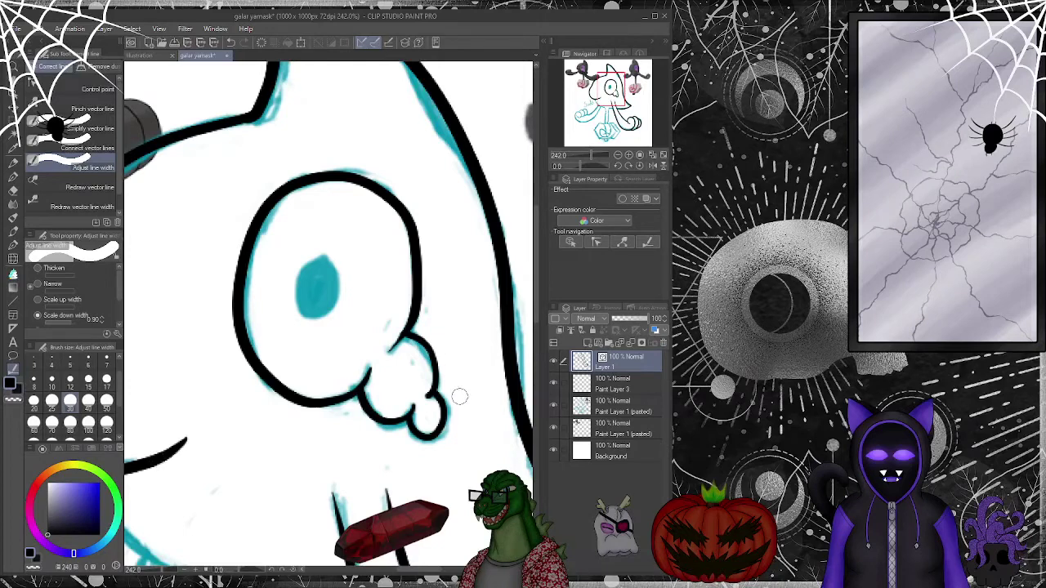
{"action": "left_click_drag", "start_coordinate": [416, 398], "coordinate": [441, 436]}
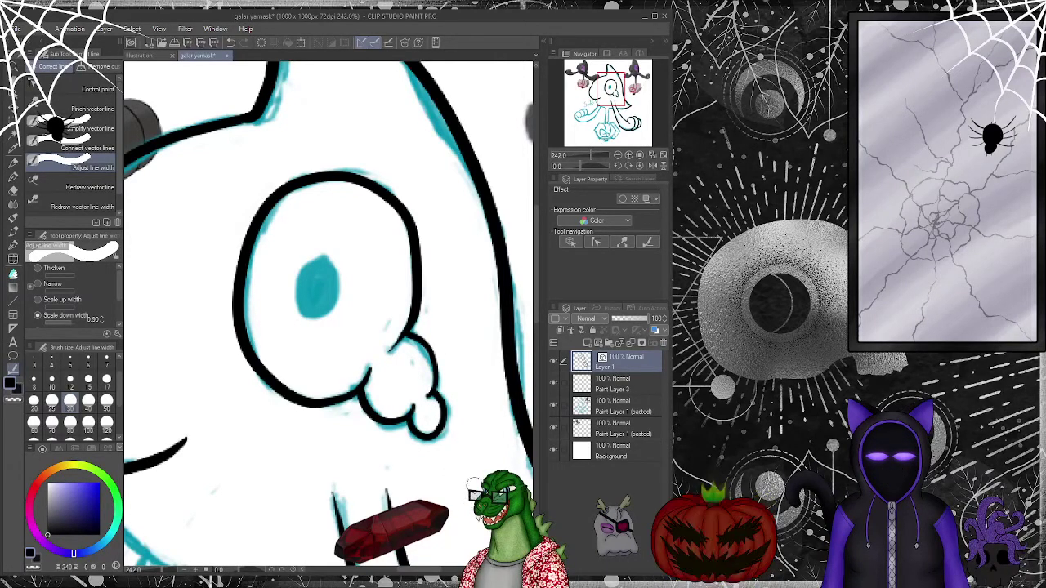
- Ink the oval pupil inside the eye with the Crisp Inker and fill it solid black
{"action": "left_click", "coordinate": [13, 176]}
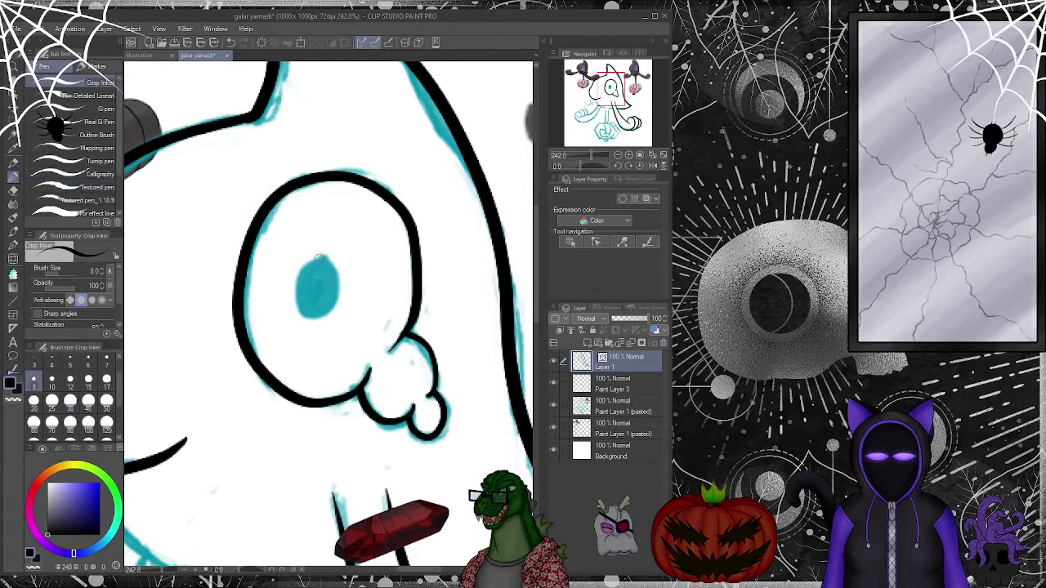
{"action": "mouse_move", "coordinate": [323, 256]}
{"action": "left_mouse_down"}
{"action": "mouse_move", "coordinate": [300, 272]}
{"action": "mouse_move", "coordinate": [301, 318]}
{"action": "mouse_move", "coordinate": [337, 303]}
{"action": "mouse_move", "coordinate": [340, 281]}
{"action": "mouse_move", "coordinate": [333, 255]}
{"action": "mouse_move", "coordinate": [309, 264]}
{"action": "left_mouse_up"}
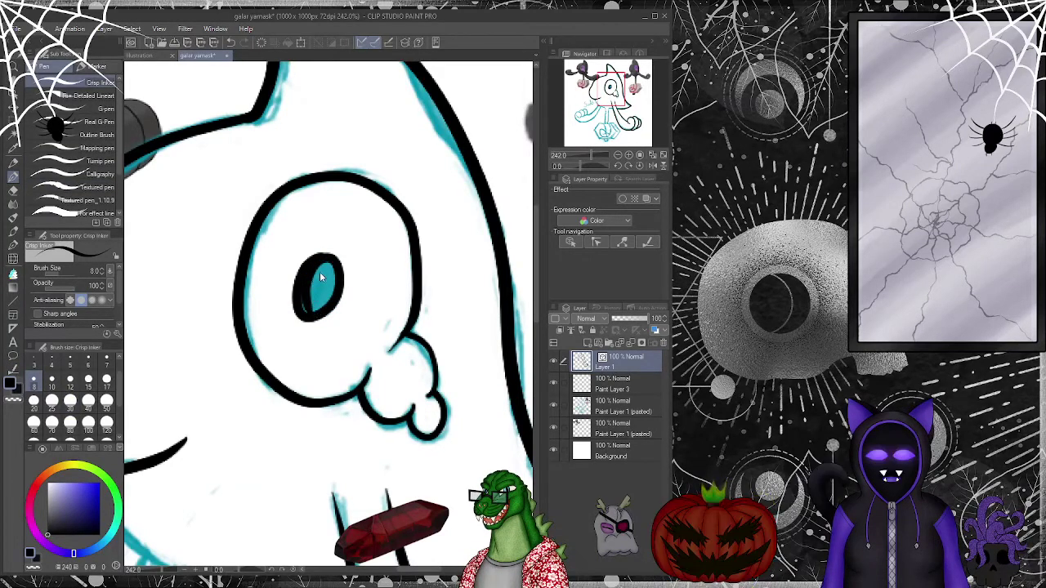
{"action": "key", "text": "ctrl+z"}
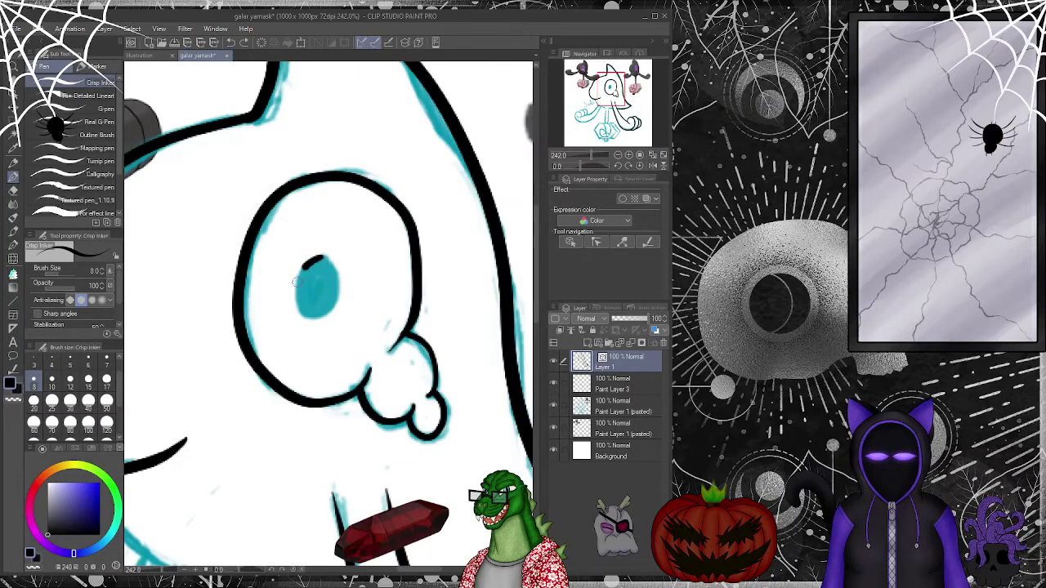
{"action": "mouse_move", "coordinate": [302, 319]}
{"action": "left_mouse_down"}
{"action": "mouse_move", "coordinate": [335, 309]}
{"action": "mouse_move", "coordinate": [340, 286]}
{"action": "mouse_move", "coordinate": [335, 264]}
{"action": "mouse_move", "coordinate": [310, 263]}
{"action": "left_mouse_up"}
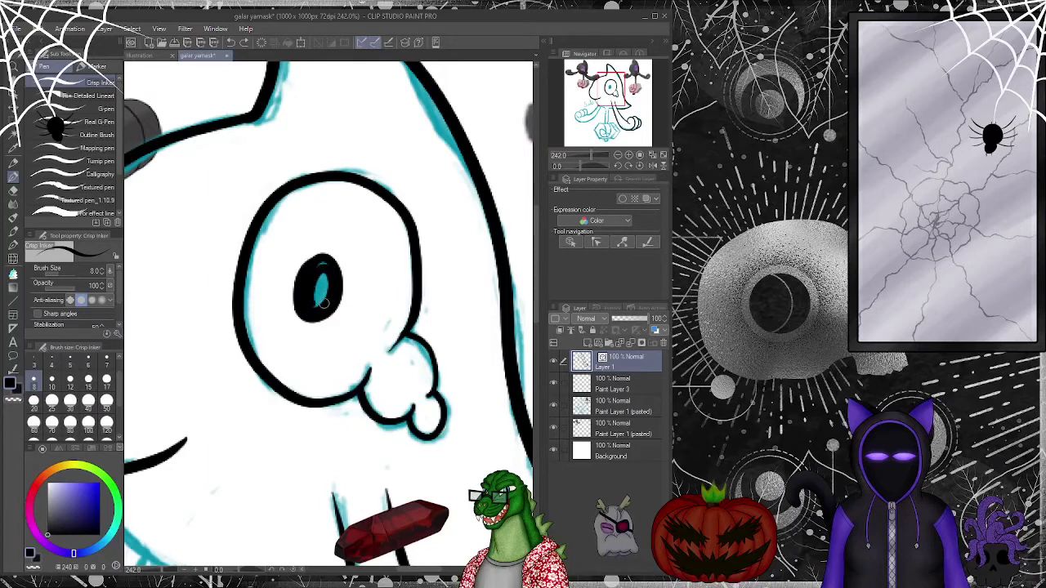
{"action": "mouse_move", "coordinate": [309, 291]}
{"action": "left_mouse_down"}
{"action": "mouse_move", "coordinate": [323, 278]}
{"action": "mouse_move", "coordinate": [314, 305]}
{"action": "left_mouse_up"}
- Ink the body's lower edge from the chin into the narrow stem, and both stem sides down to the hanging stone
{"action": "scroll", "coordinate": [314, 312], "scroll_direction": "down", "scroll_amount": 7}
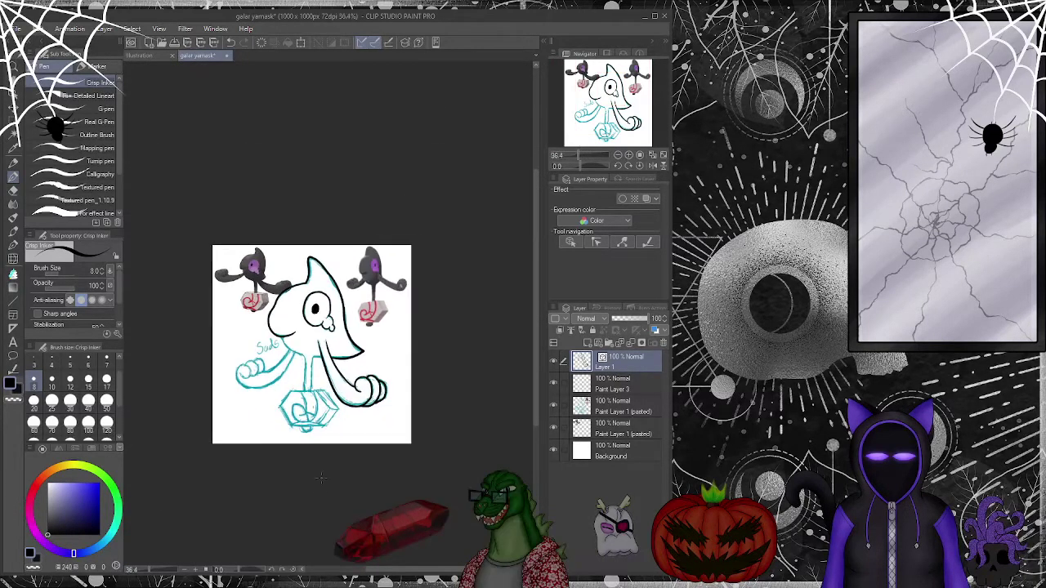
{"action": "scroll", "coordinate": [333, 387], "scroll_direction": "up", "scroll_amount": 5}
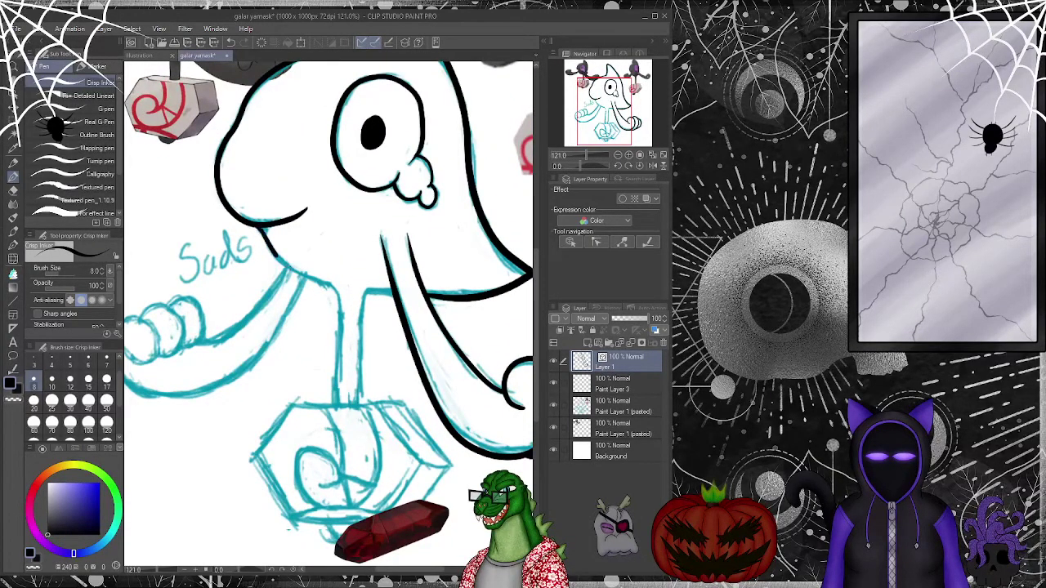
{"action": "left_click_drag", "start_coordinate": [340, 398], "coordinate": [340, 408]}
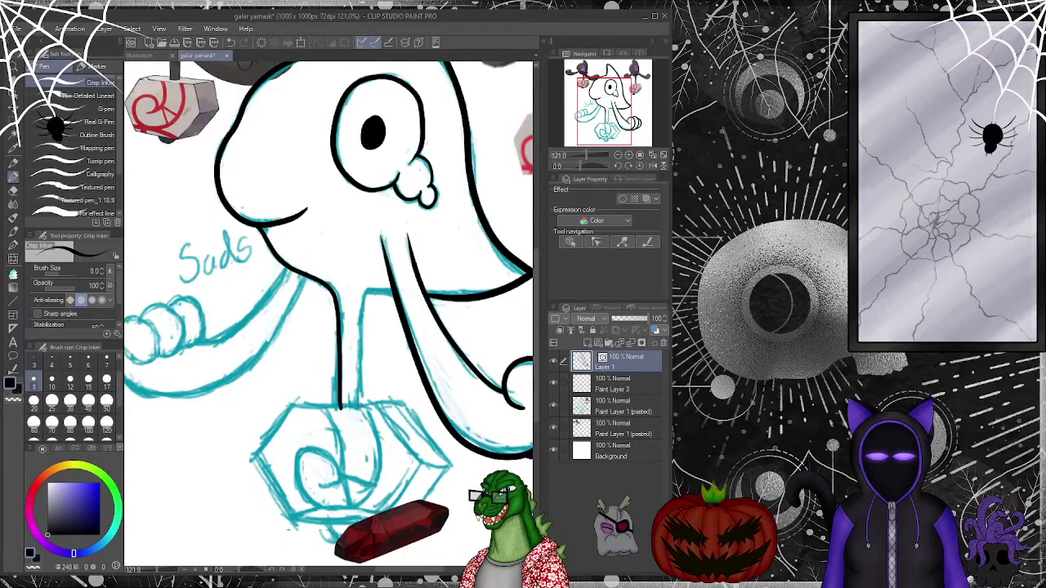
{"action": "left_click_drag", "start_coordinate": [358, 398], "coordinate": [358, 365]}
{"action": "left_click_drag", "start_coordinate": [361, 322], "coordinate": [365, 300]}
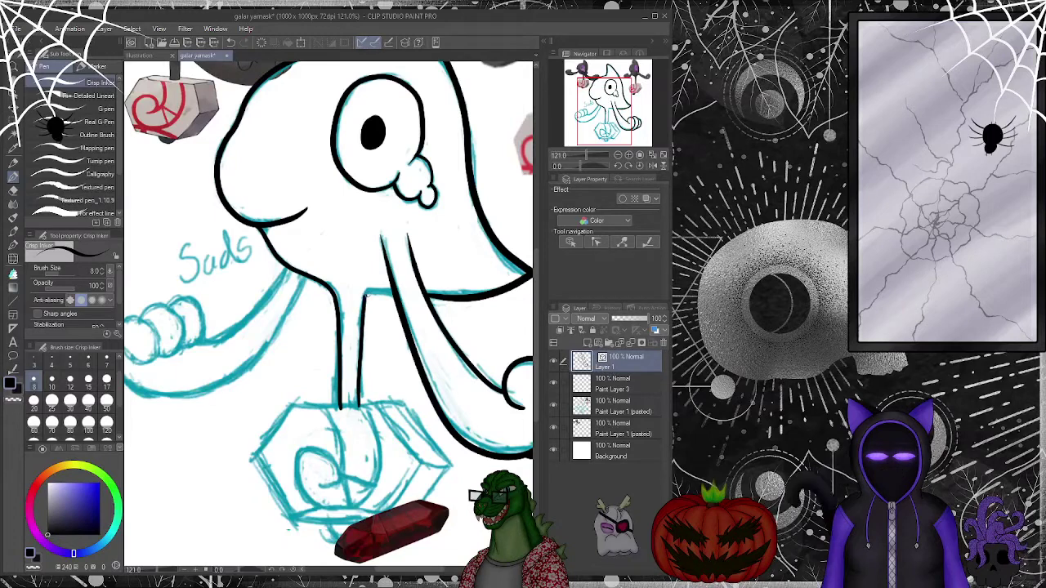
- Simplify the body's lower edge and stem line with brush size 120 and adjust its control points to the sketch
{"action": "key", "text": "y"}
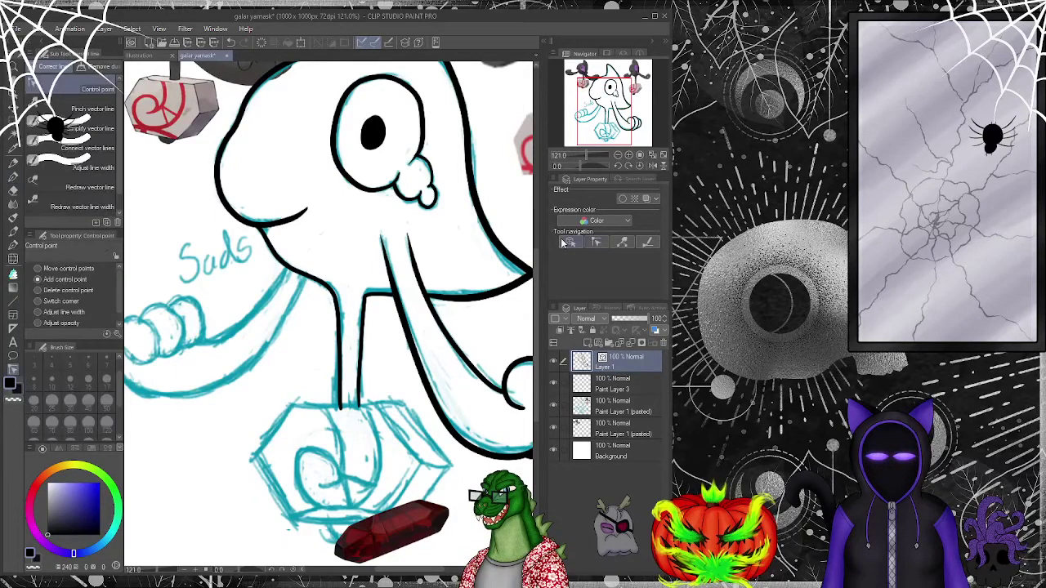
{"action": "left_click", "coordinate": [82, 148]}
{"action": "left_click", "coordinate": [81, 128]}
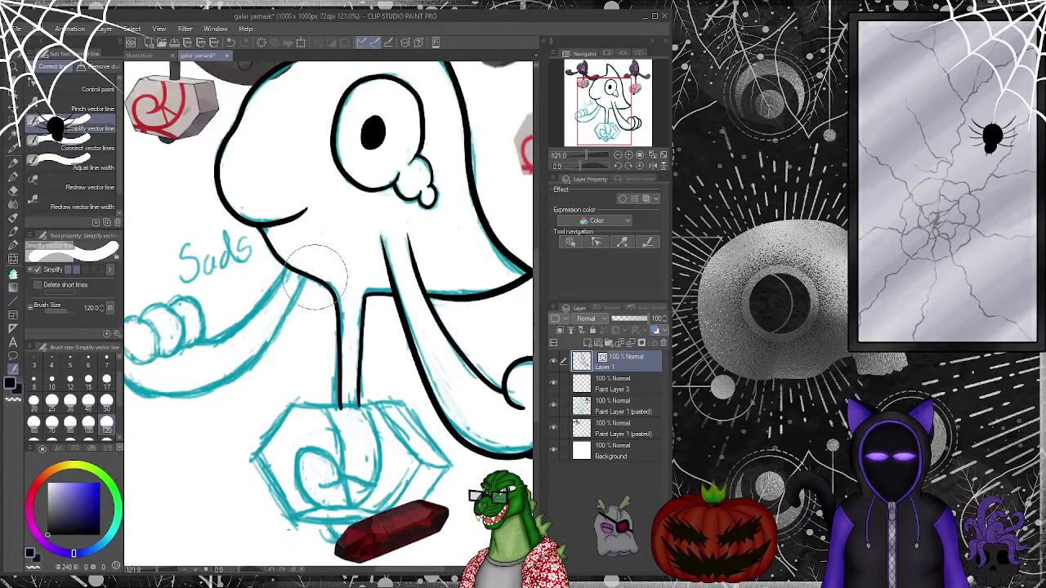
{"action": "mouse_move", "coordinate": [276, 260]}
{"action": "left_mouse_down"}
{"action": "mouse_move", "coordinate": [301, 272]}
{"action": "mouse_move", "coordinate": [322, 370]}
{"action": "mouse_move", "coordinate": [343, 373]}
{"action": "mouse_move", "coordinate": [342, 303]}
{"action": "mouse_move", "coordinate": [358, 306]}
{"action": "mouse_move", "coordinate": [351, 421]}
{"action": "left_mouse_up"}
{"action": "left_click", "coordinate": [81, 89]}
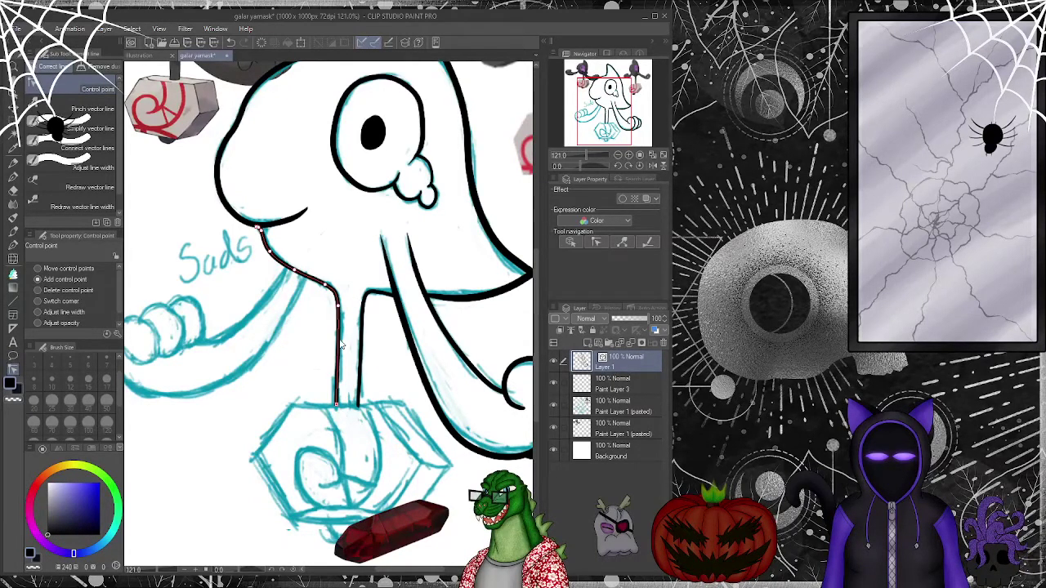
- Outline the hanging hexagonal stone, including its side facets, with a Polyline at brush size 8, replacing the thinner front-face attempt
{"action": "scroll", "coordinate": [343, 351], "scroll_direction": "down", "scroll_amount": 3}
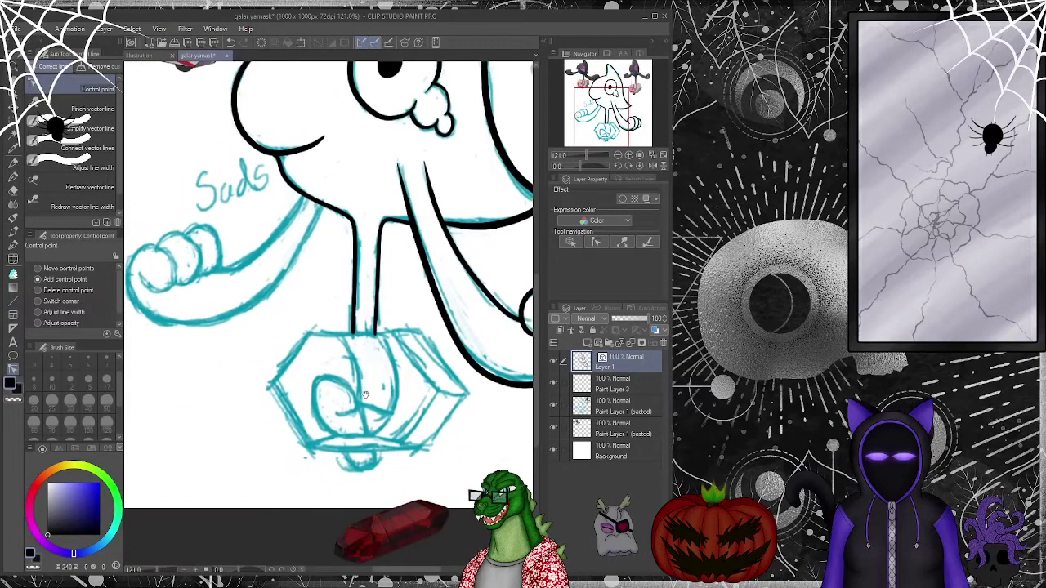
{"action": "left_click", "coordinate": [12, 303]}
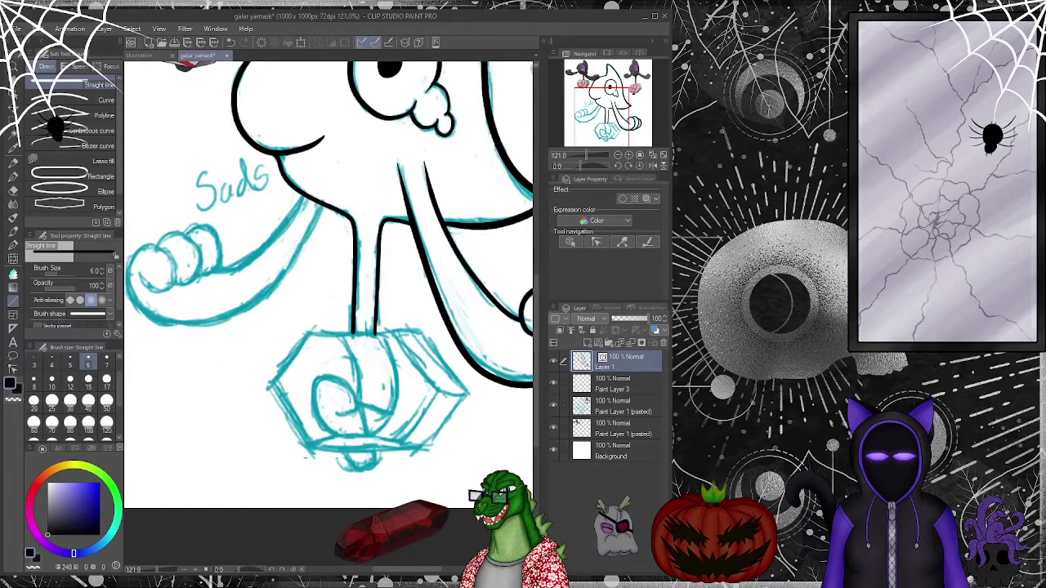
{"action": "left_click", "coordinate": [89, 115]}
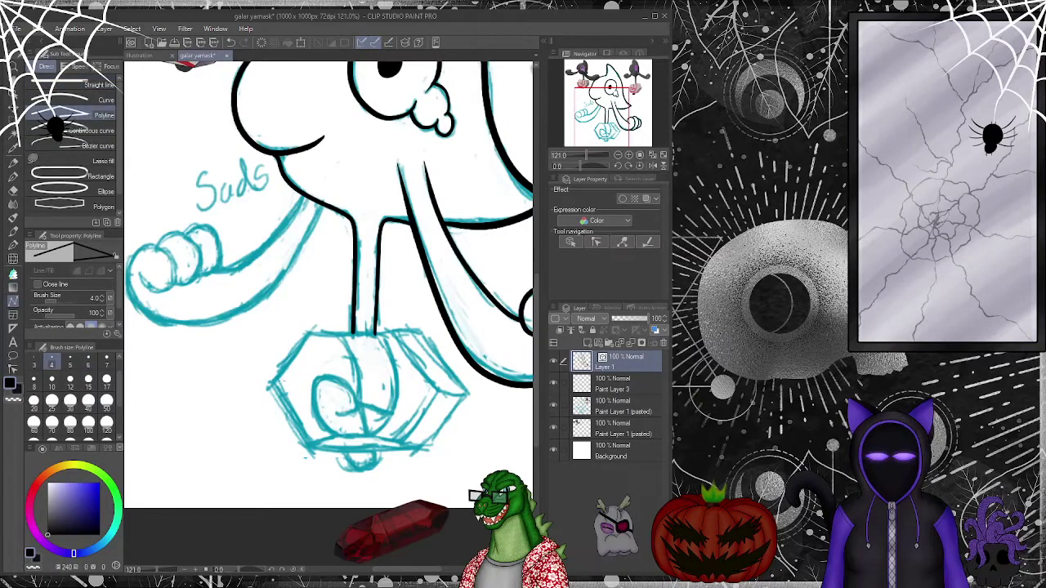
{"action": "left_click", "coordinate": [268, 389]}
{"action": "left_click", "coordinate": [308, 332]}
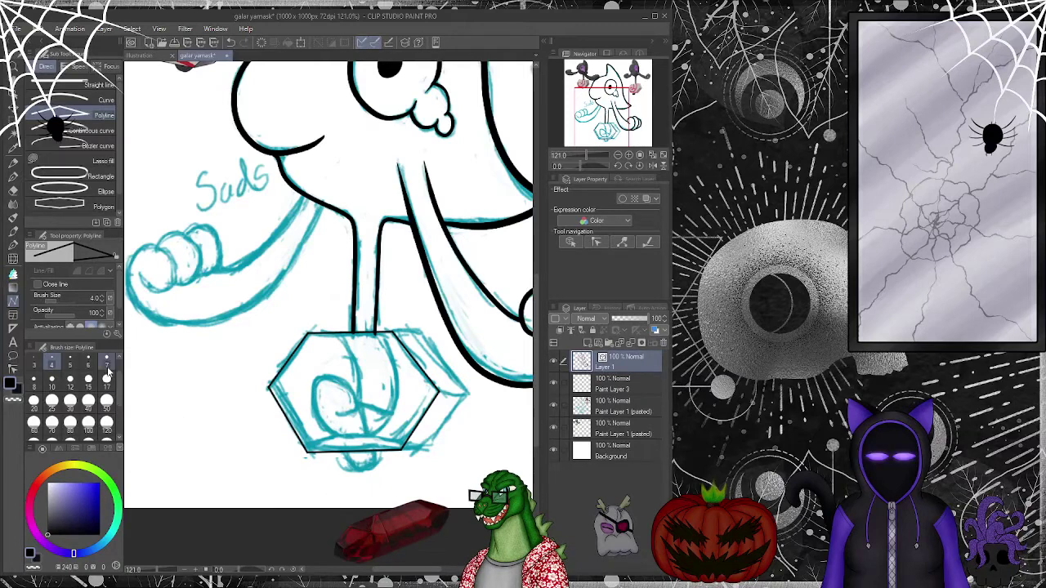
{"action": "left_click", "coordinate": [33, 381]}
{"action": "key", "text": "Return"}
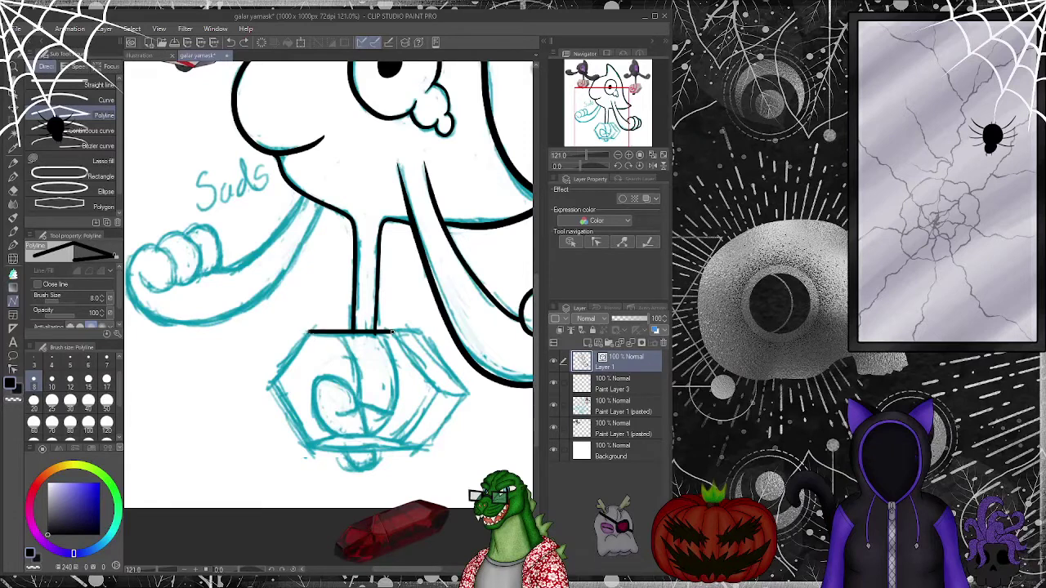
{"action": "left_click", "coordinate": [309, 334]}
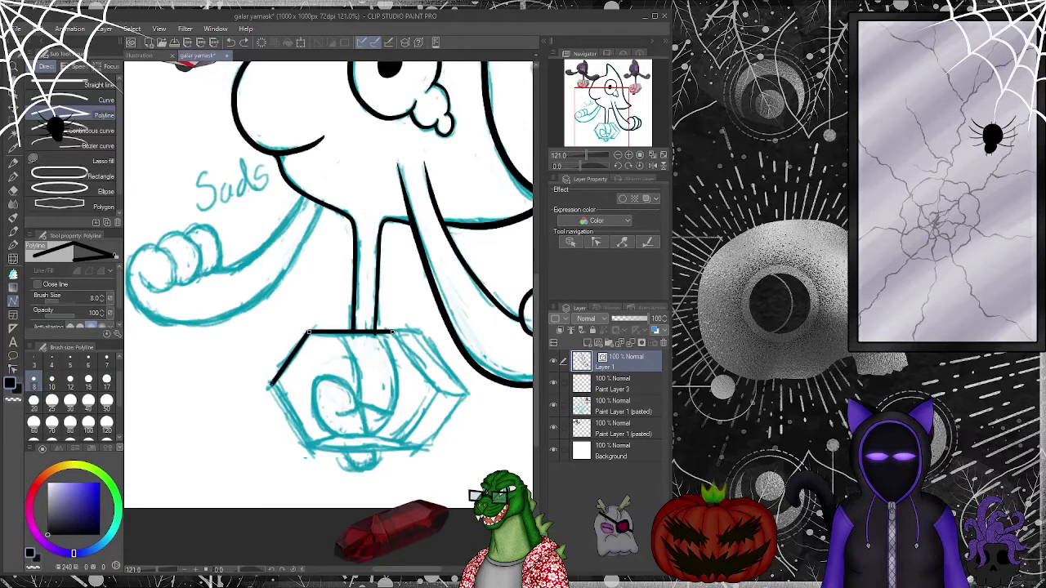
{"action": "left_click", "coordinate": [271, 384]}
{"action": "left_click", "coordinate": [306, 448]}
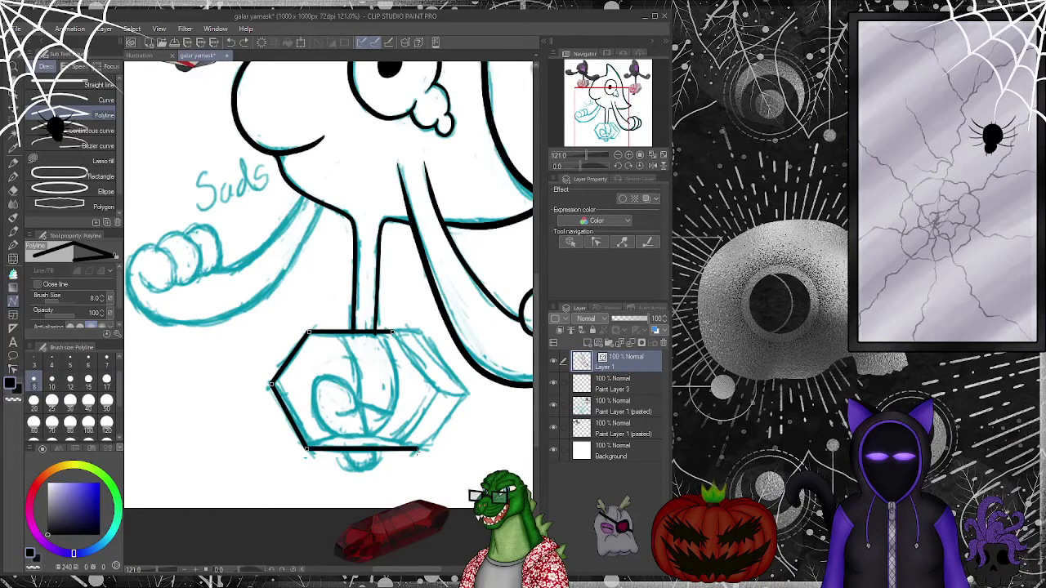
{"action": "left_click", "coordinate": [420, 449]}
{"action": "left_click", "coordinate": [467, 394]}
{"action": "double_click", "coordinate": [419, 332]}
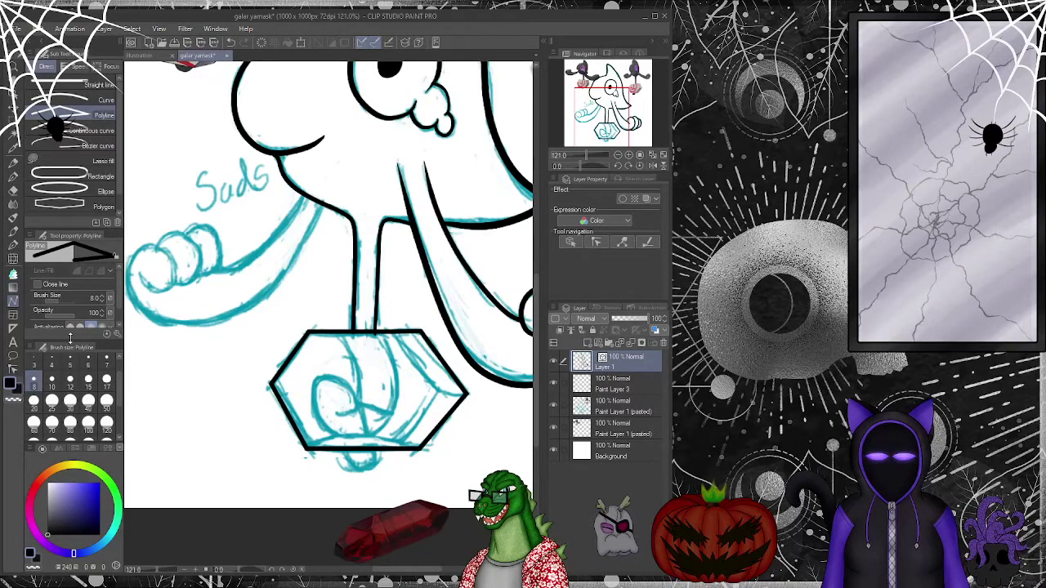
- Draw the stone's inner facet edges with the Polyline at brush size 6 and adjust their control points
{"action": "left_click", "coordinate": [88, 362]}
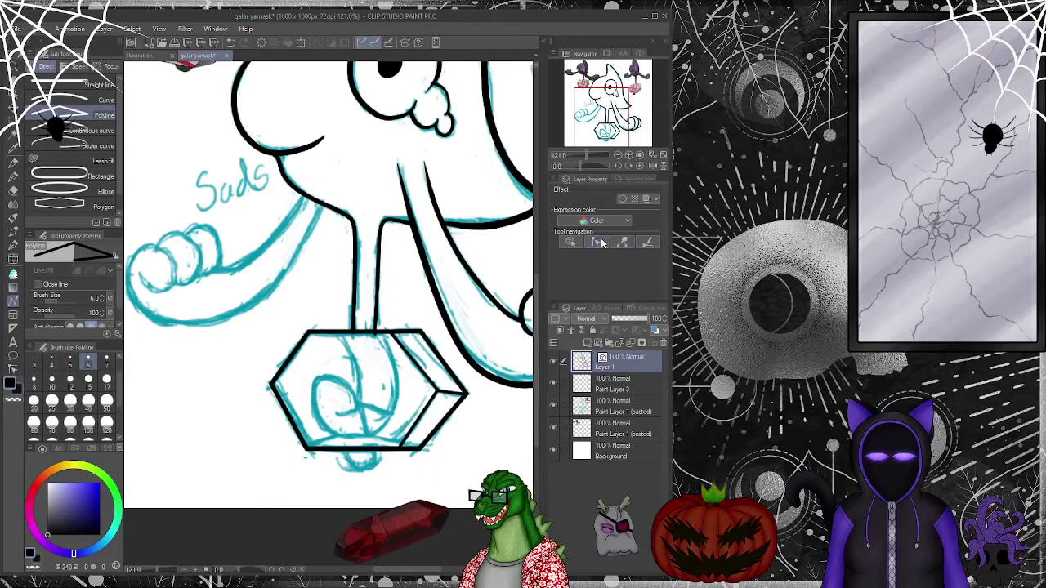
{"action": "key", "text": "y"}
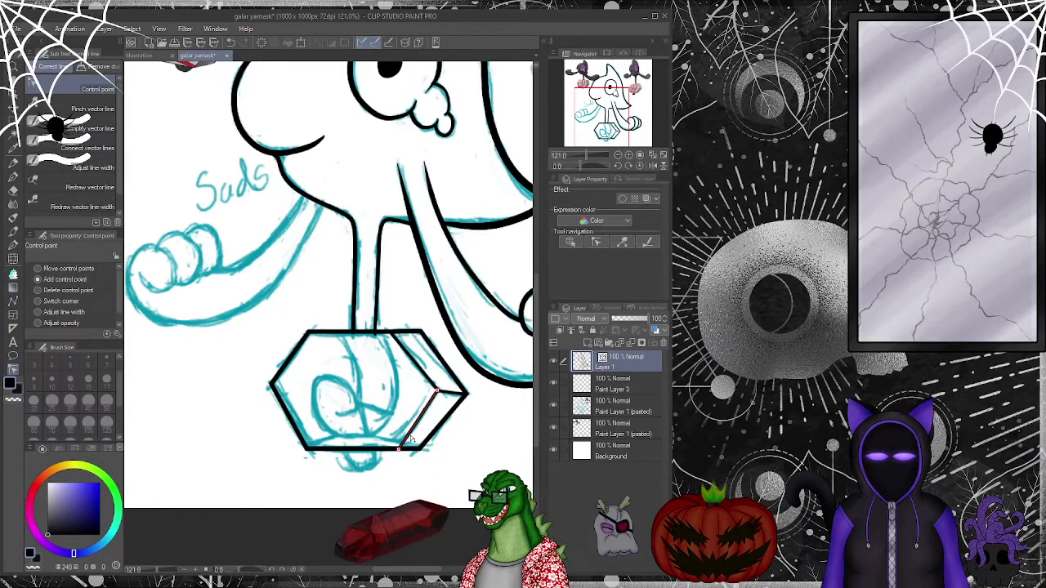
{"action": "left_click_drag", "start_coordinate": [402, 164], "coordinate": [372, 361]}
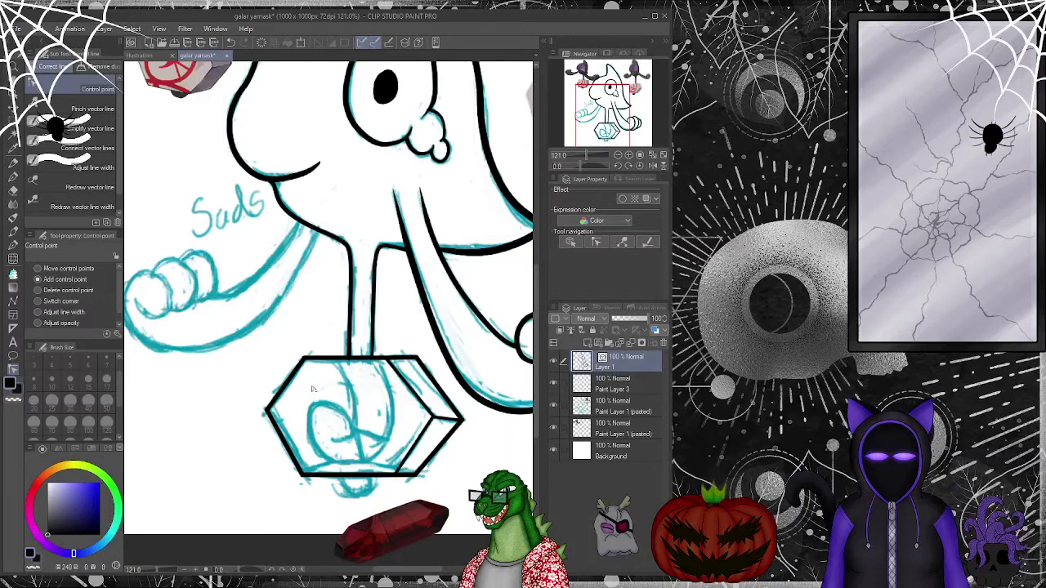
- Ink the curled first finger and the underside of the arm beside the Suds text with the Crisp Inker, up to the body
{"action": "left_click_drag", "start_coordinate": [372, 359], "coordinate": [495, 478]}
{"action": "key", "text": "p"}
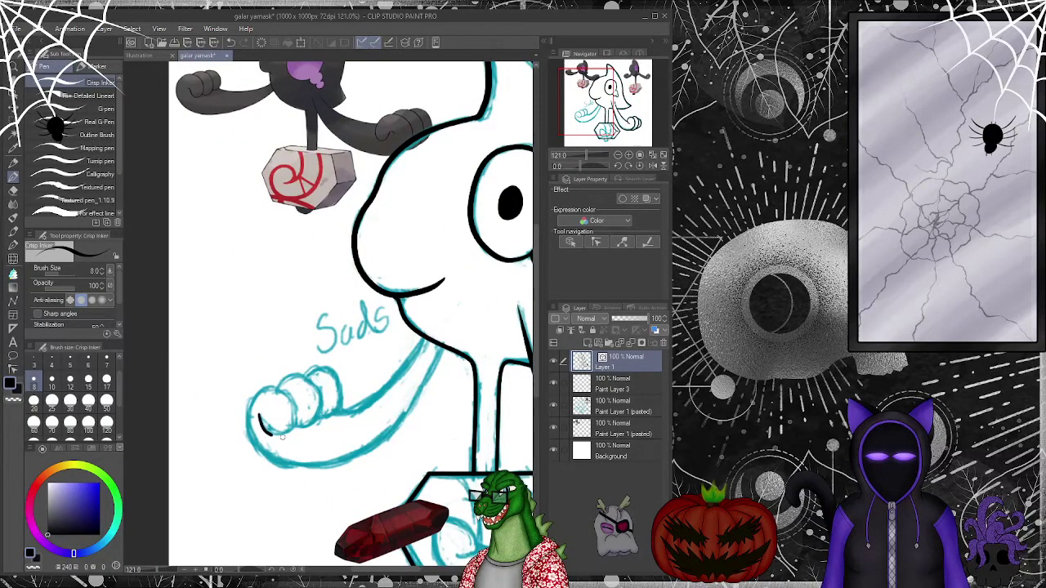
{"action": "mouse_move", "coordinate": [296, 422]}
{"action": "left_mouse_down"}
{"action": "mouse_move", "coordinate": [258, 394]}
{"action": "mouse_move", "coordinate": [245, 423]}
{"action": "mouse_move", "coordinate": [251, 443]}
{"action": "mouse_move", "coordinate": [303, 472]}
{"action": "mouse_move", "coordinate": [347, 466]}
{"action": "mouse_move", "coordinate": [416, 399]}
{"action": "mouse_move", "coordinate": [444, 341]}
{"action": "left_mouse_up"}
- Simplify the first finger and arm underside line beside the Suds text with brush size 70 and adjust its control points
{"action": "key", "text": "y"}
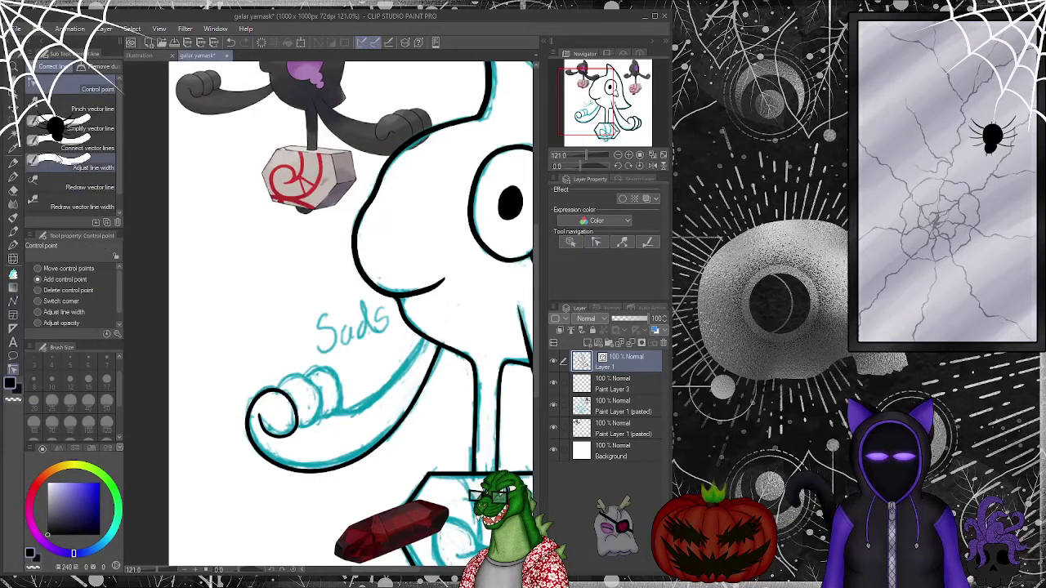
{"action": "left_click", "coordinate": [69, 128]}
{"action": "left_click", "coordinate": [52, 422]}
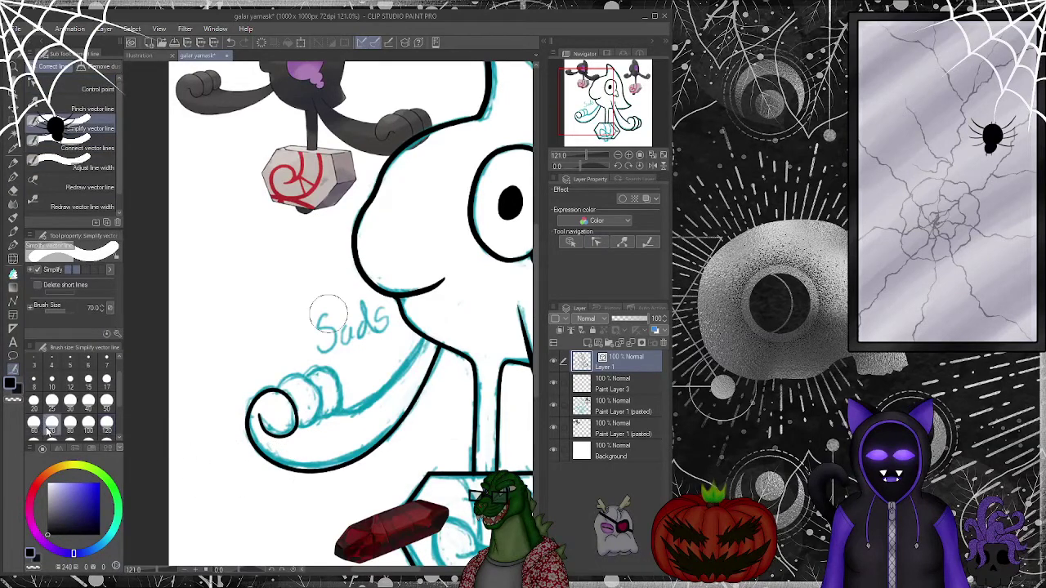
{"action": "mouse_move", "coordinate": [245, 438]}
{"action": "left_mouse_down"}
{"action": "mouse_move", "coordinate": [347, 470]}
{"action": "mouse_move", "coordinate": [444, 343]}
{"action": "left_mouse_up"}
{"action": "key", "text": "y"}
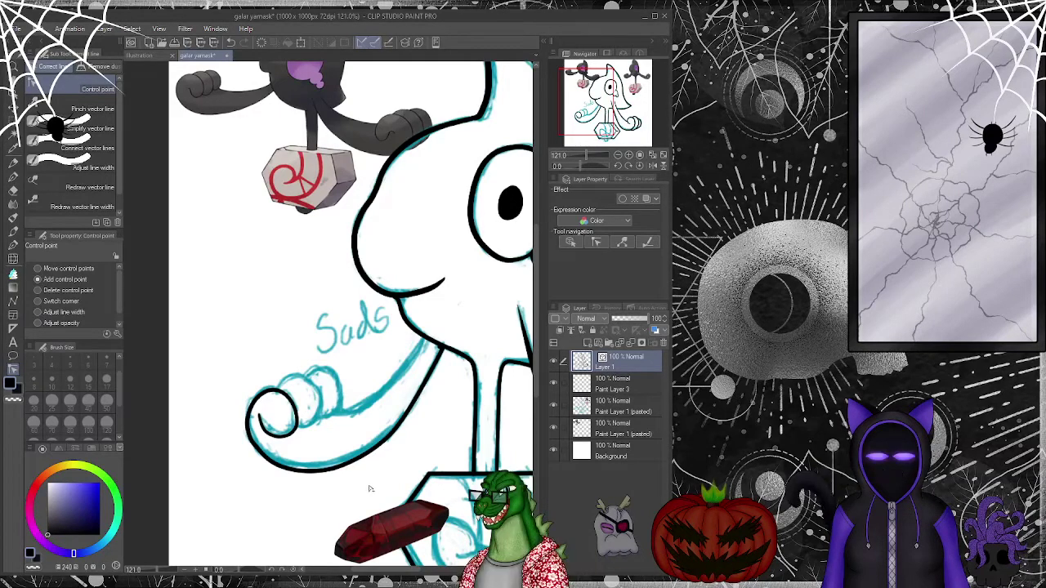
- Ink the second and third curled fingers of the hand with the Crisp Inker at brush size 8, redrawing the second finger until it fits
{"action": "left_click", "coordinate": [14, 177]}
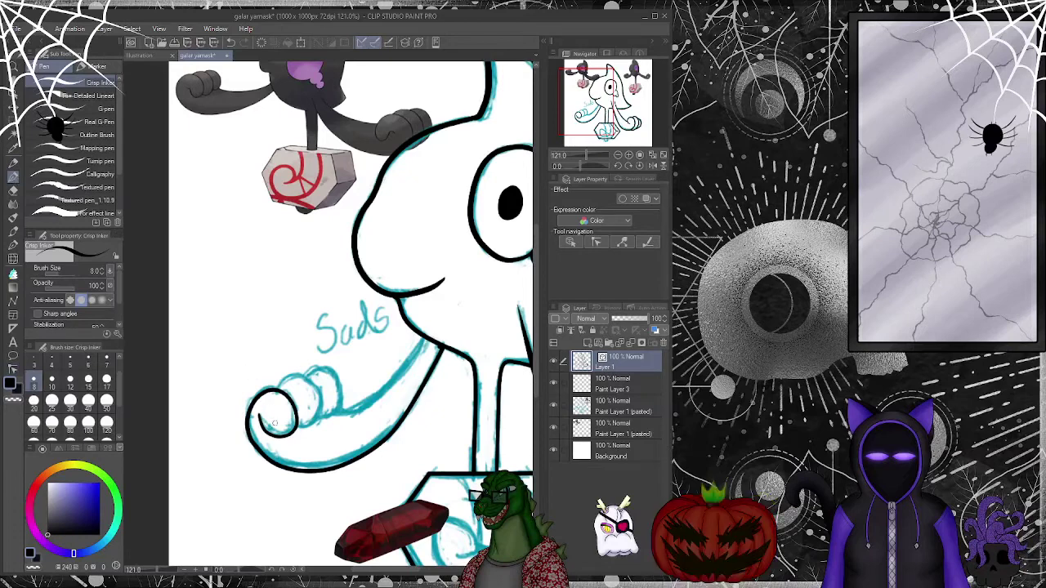
{"action": "mouse_move", "coordinate": [311, 426]}
{"action": "left_mouse_down"}
{"action": "mouse_move", "coordinate": [318, 382]}
{"action": "mouse_move", "coordinate": [305, 371]}
{"action": "mouse_move", "coordinate": [268, 395]}
{"action": "left_mouse_up"}
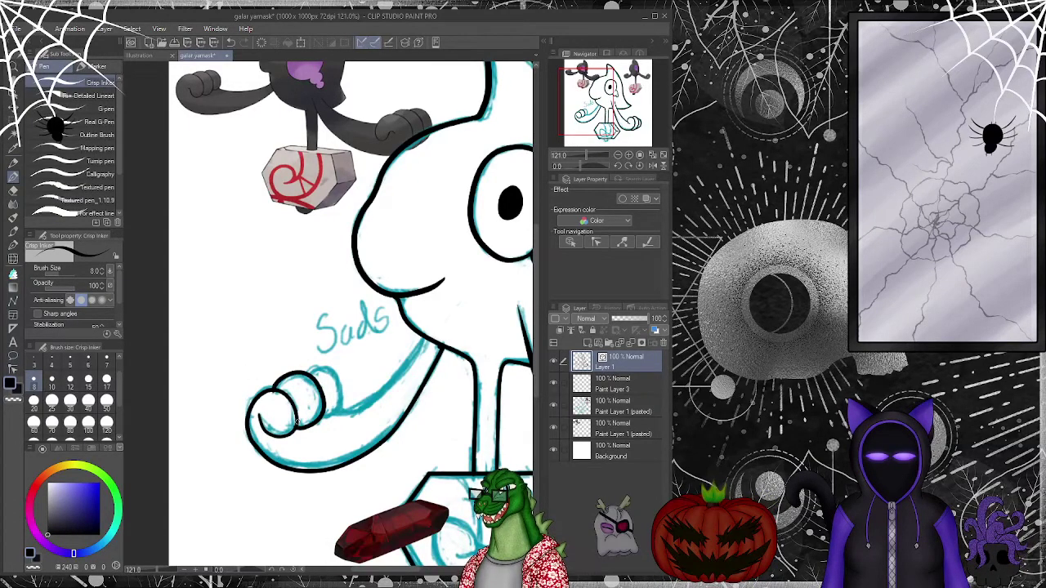
{"action": "key", "text": "ctrl+z"}
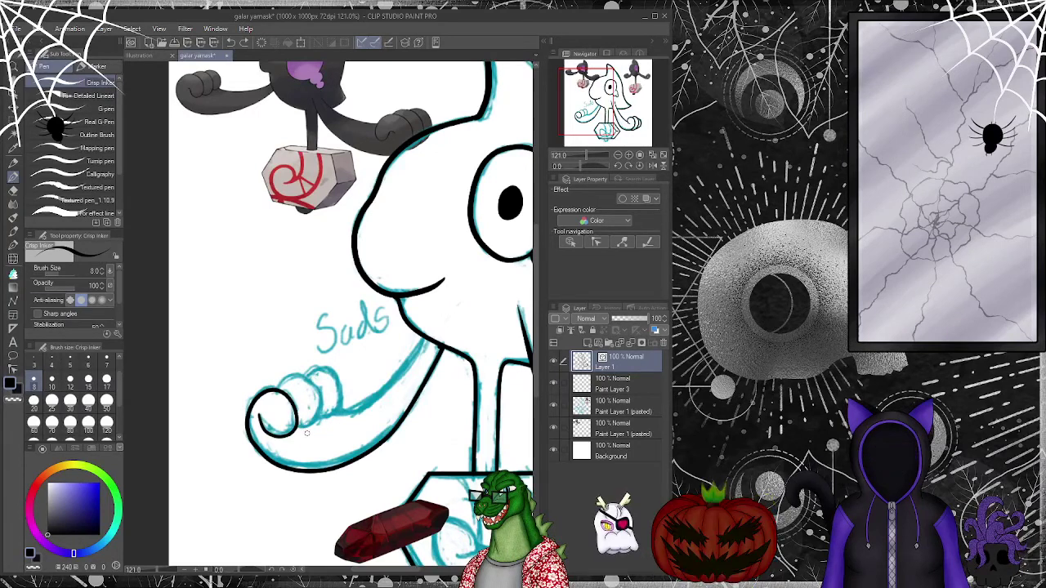
{"action": "left_click_drag", "start_coordinate": [309, 427], "coordinate": [317, 390]}
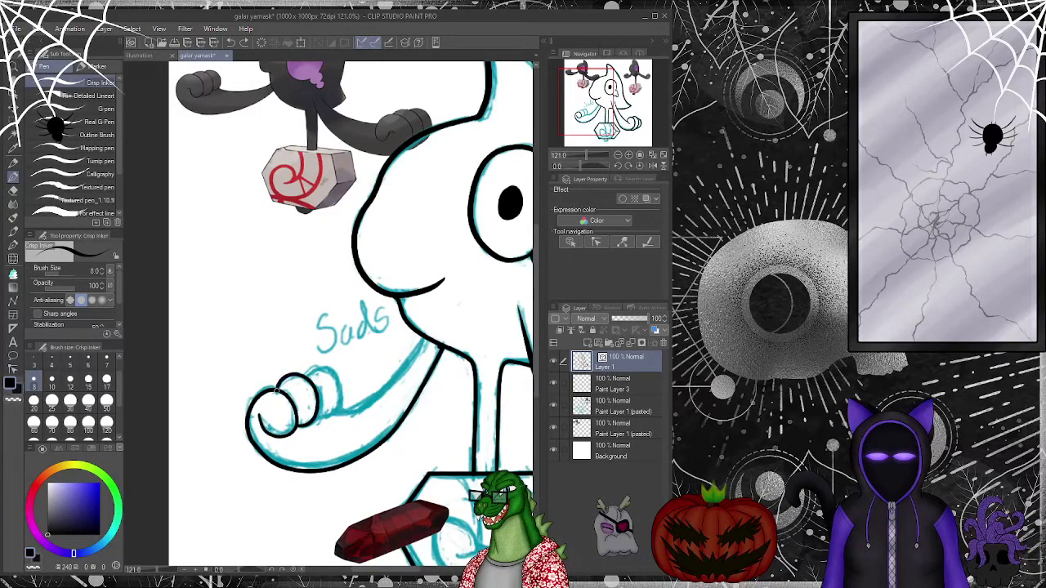
{"action": "key", "text": "ctrl+z"}
{"action": "left_click_drag", "start_coordinate": [315, 419], "coordinate": [331, 413]}
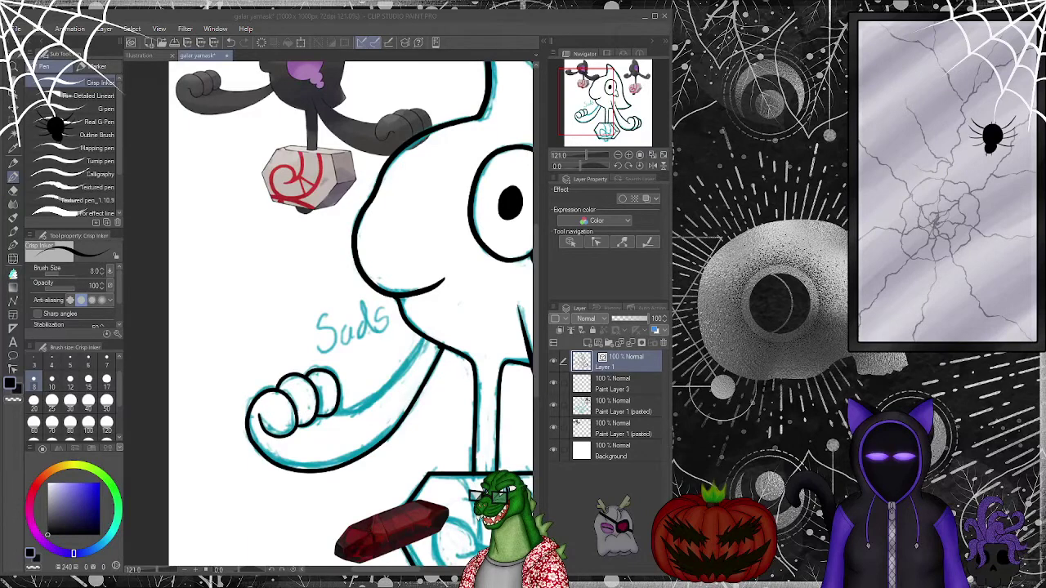
- Simplify the newly inked second and third finger lines with the Simplify vector line tool, setting its brush size to 50
{"action": "left_click", "coordinate": [574, 536]}
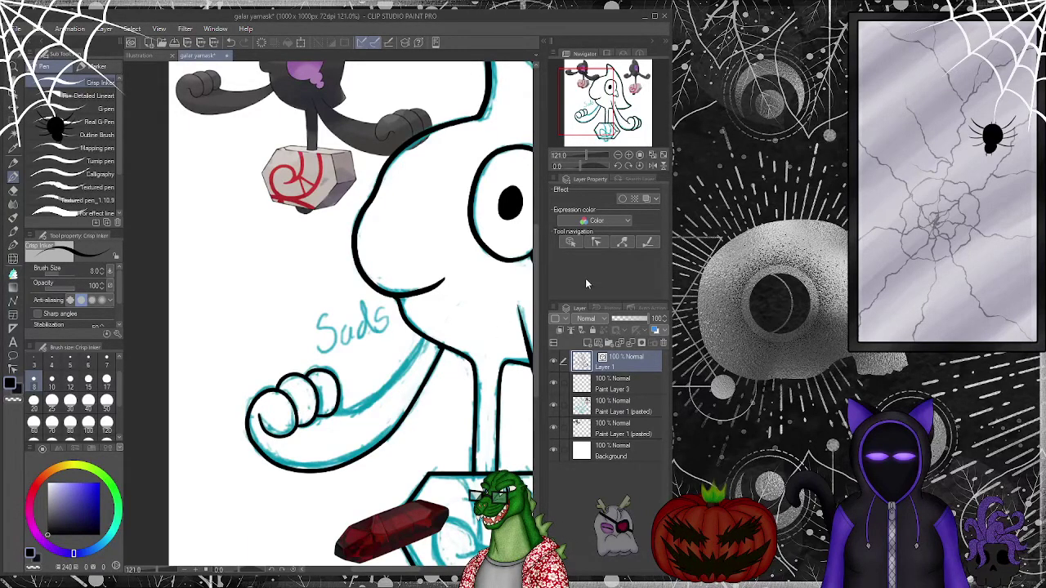
{"action": "key", "text": "y"}
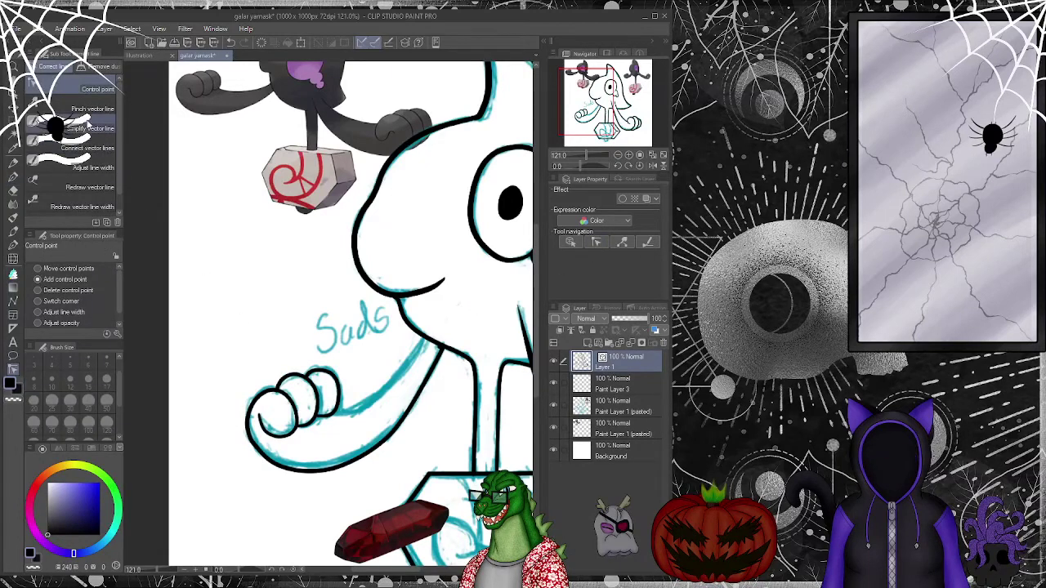
{"action": "left_click", "coordinate": [88, 128]}
{"action": "mouse_move", "coordinate": [345, 409]}
{"action": "left_mouse_down"}
{"action": "mouse_move", "coordinate": [347, 379]}
{"action": "mouse_move", "coordinate": [324, 350]}
{"action": "left_mouse_up"}
{"action": "left_click", "coordinate": [106, 401]}
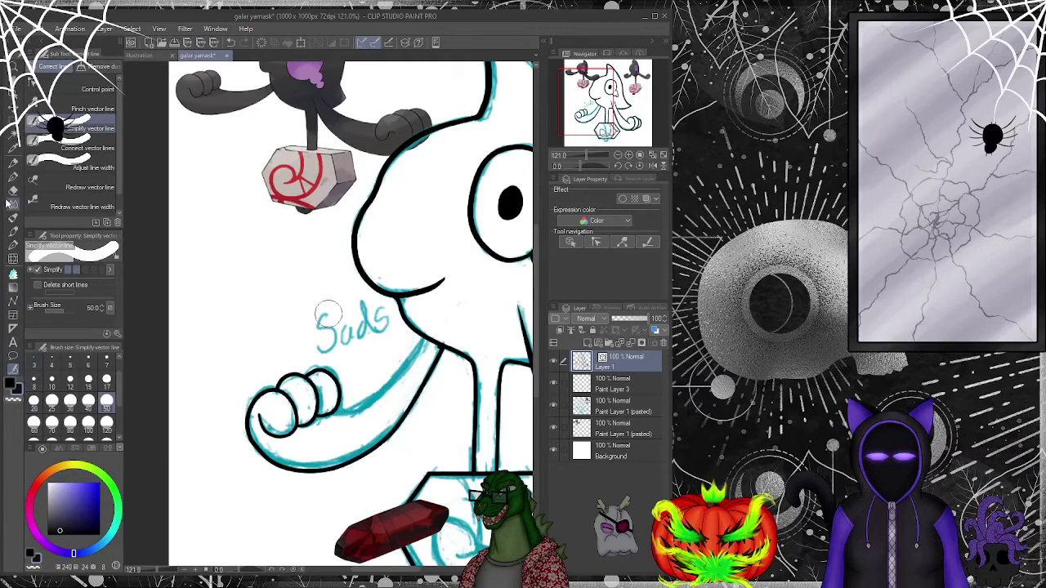
- Ink the upper edge of the arm beside the Suds text from the body to the third finger with the Crisp Inker at brush size 8
{"action": "left_click", "coordinate": [13, 177]}
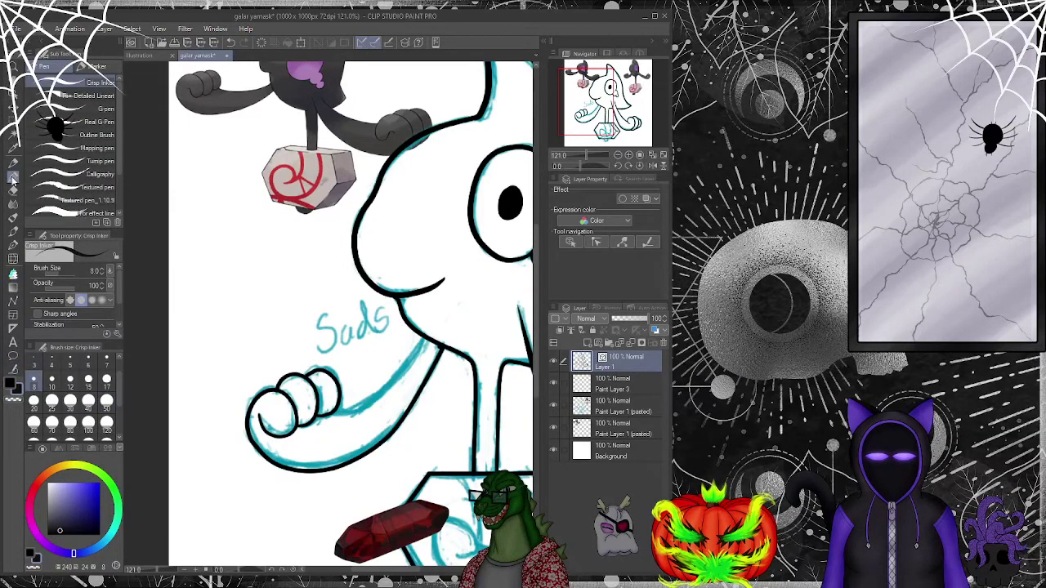
{"action": "key", "text": "y"}
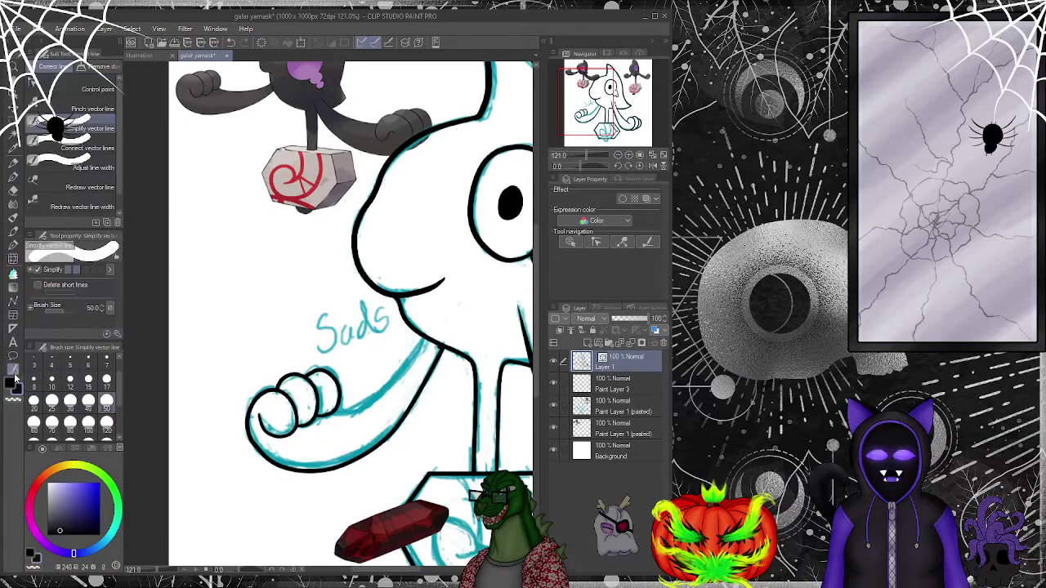
{"action": "left_click", "coordinate": [13, 178]}
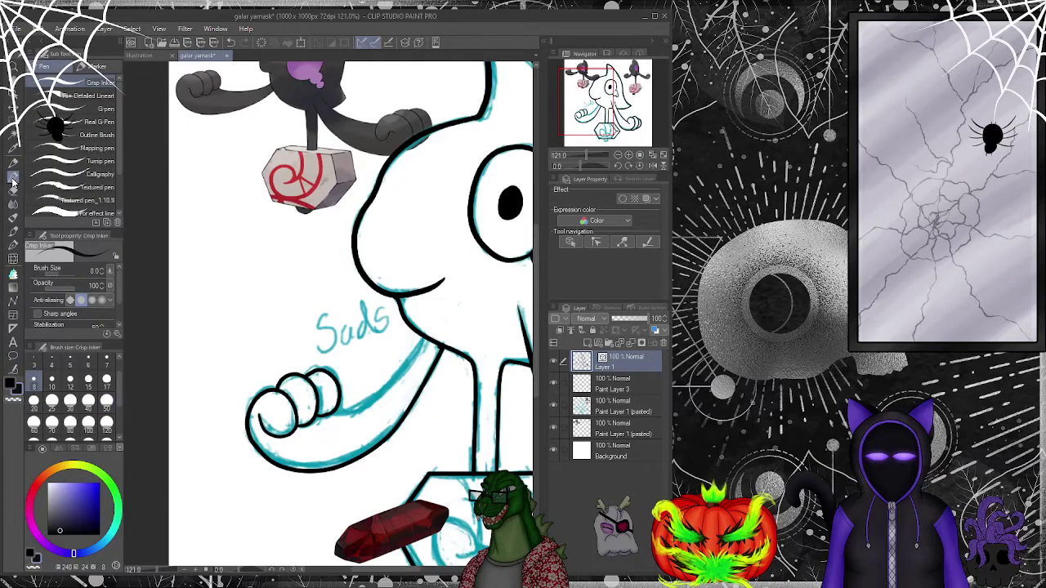
{"action": "key", "text": "y"}
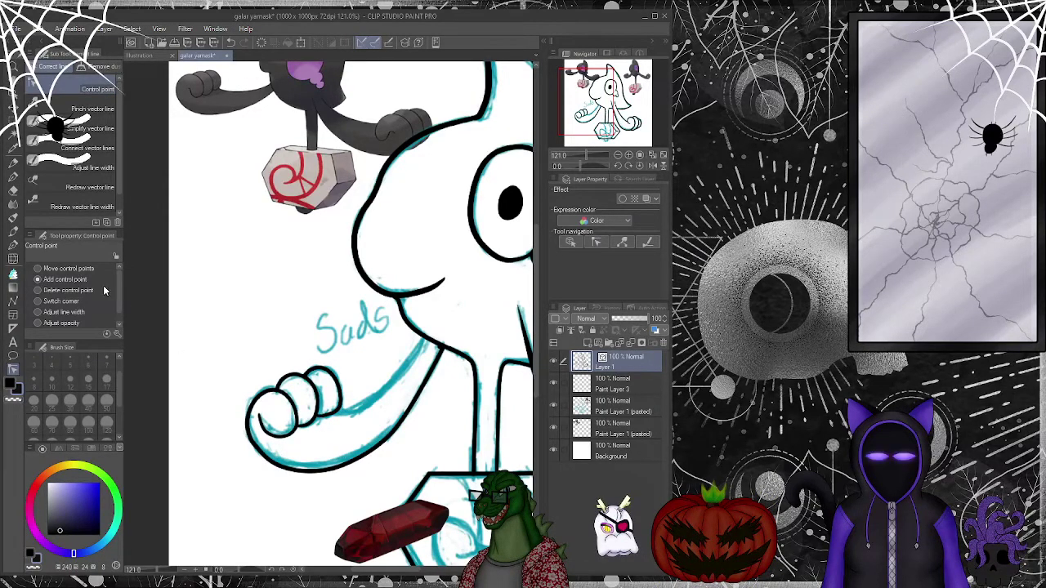
{"action": "left_click", "coordinate": [12, 178]}
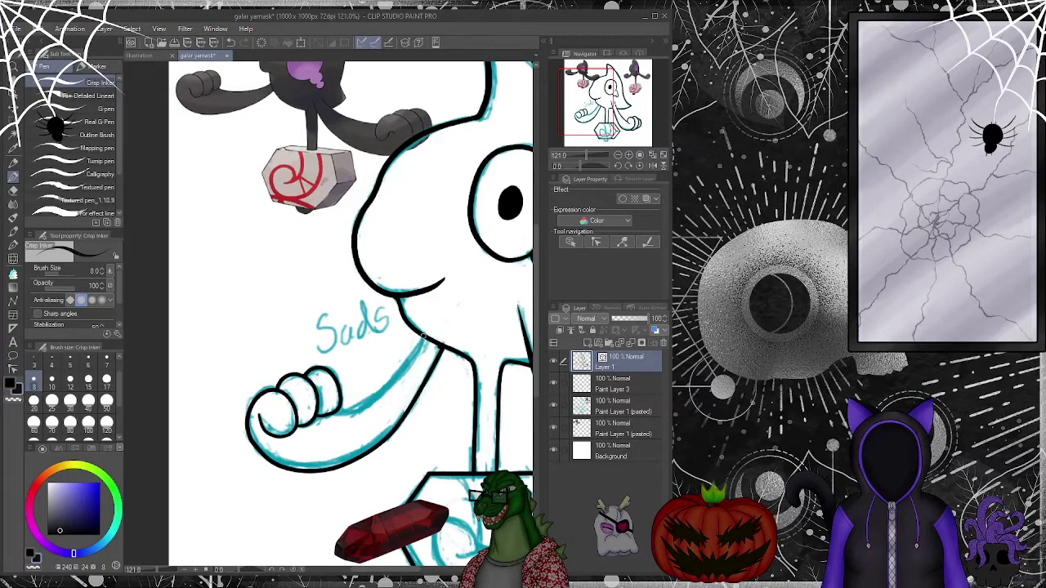
{"action": "mouse_move", "coordinate": [422, 335]}
{"action": "left_mouse_down"}
{"action": "mouse_move", "coordinate": [397, 374]}
{"action": "mouse_move", "coordinate": [343, 409]}
{"action": "left_mouse_up"}
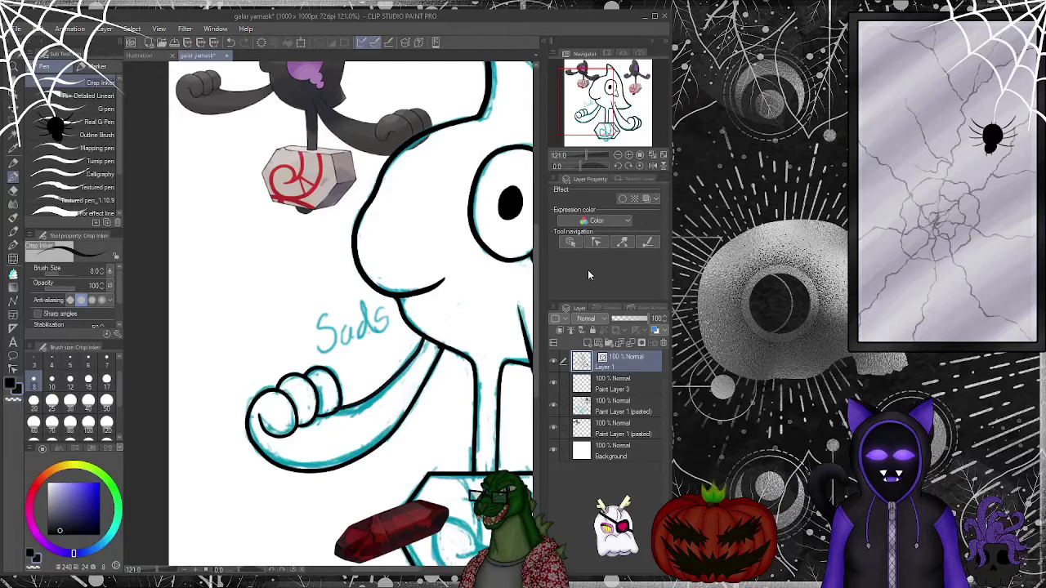
{"action": "key", "text": "y"}
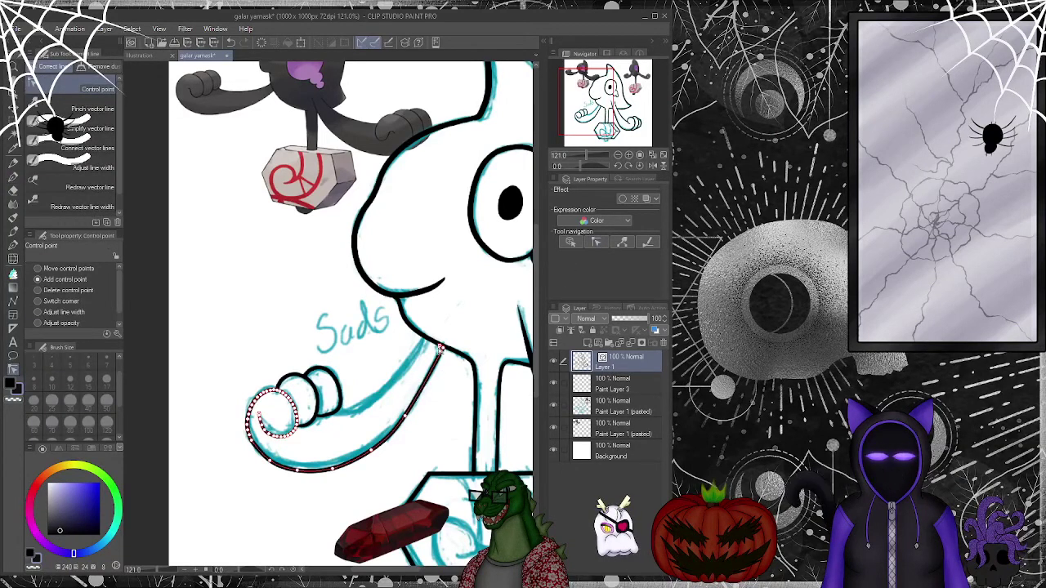
{"action": "key", "text": "p"}
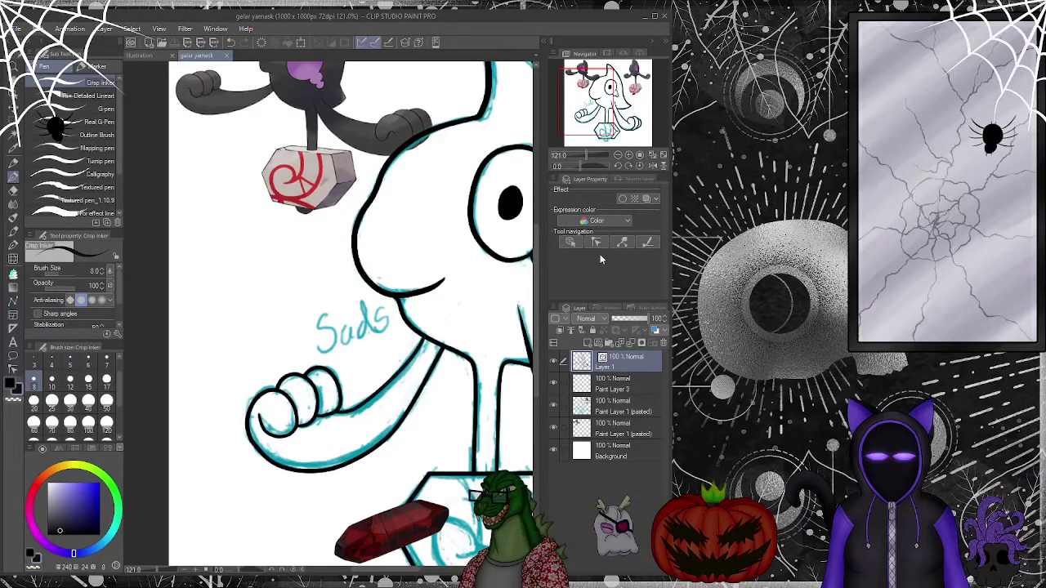
- Simplify the arm's upper edge line with brush size 50 and adjust its control points to the sketch
{"action": "key", "text": "y"}
{"action": "key", "text": "y"}
{"action": "key", "text": "y"}
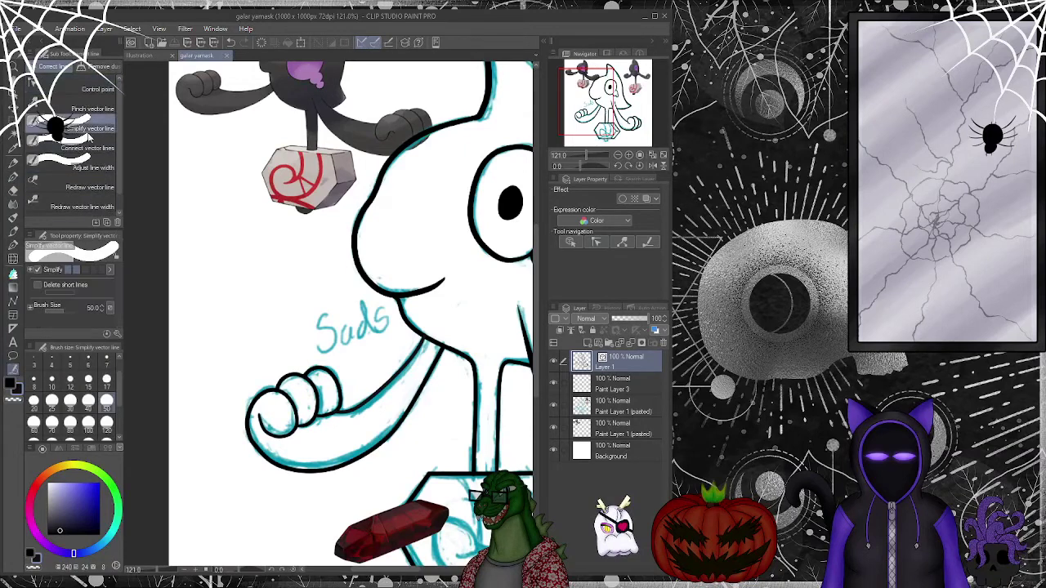
{"action": "mouse_move", "coordinate": [370, 421]}
{"action": "left_mouse_down"}
{"action": "mouse_move", "coordinate": [355, 415]}
{"action": "mouse_move", "coordinate": [418, 343]}
{"action": "left_mouse_up"}
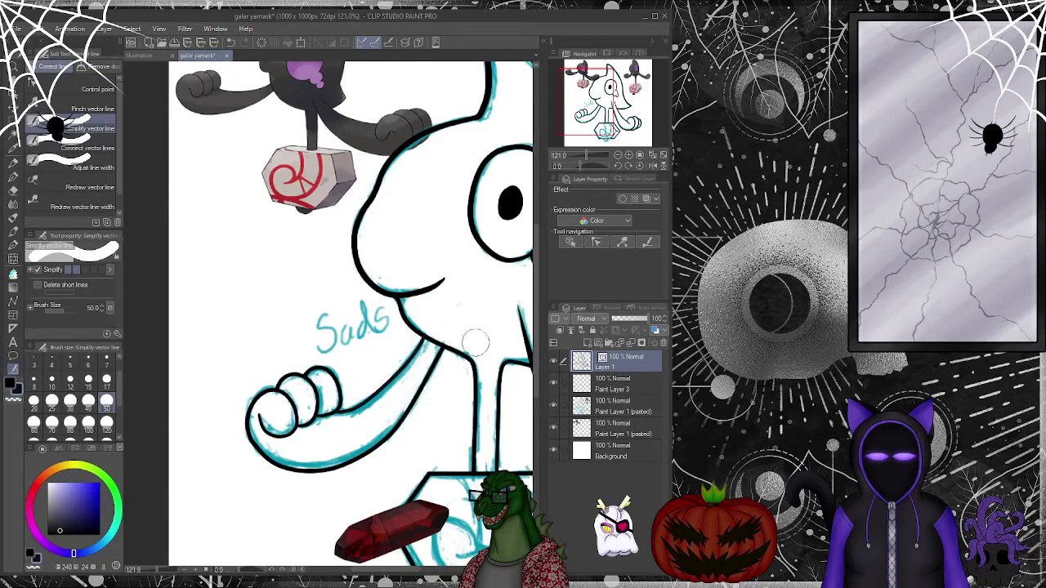
{"action": "left_click", "coordinate": [597, 242]}
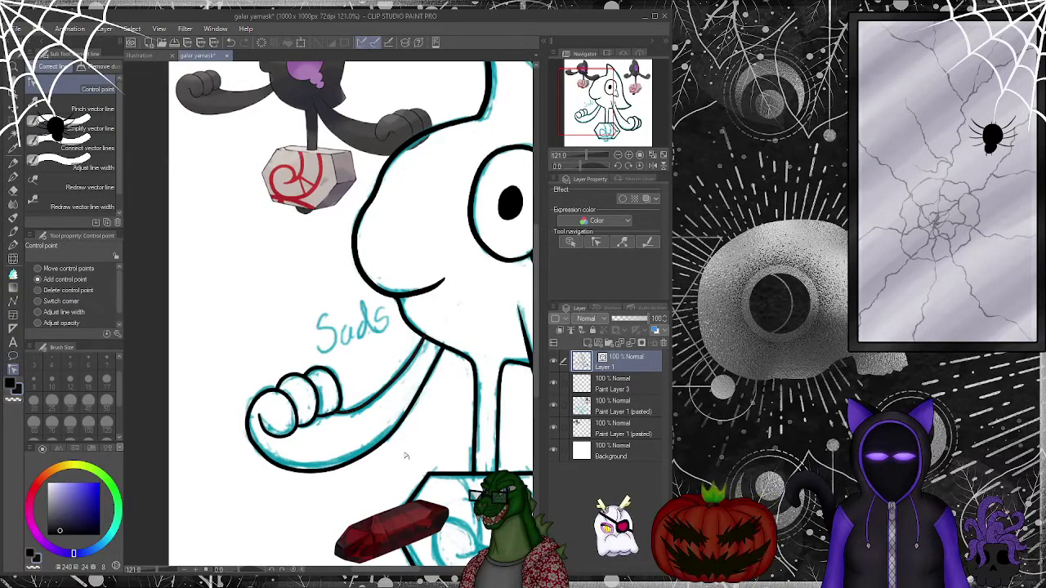
- Thicken the arm's upper edge near the body with Adjust line width, using Scale up width 1.10 at brush size 30
{"action": "left_click", "coordinate": [81, 167]}
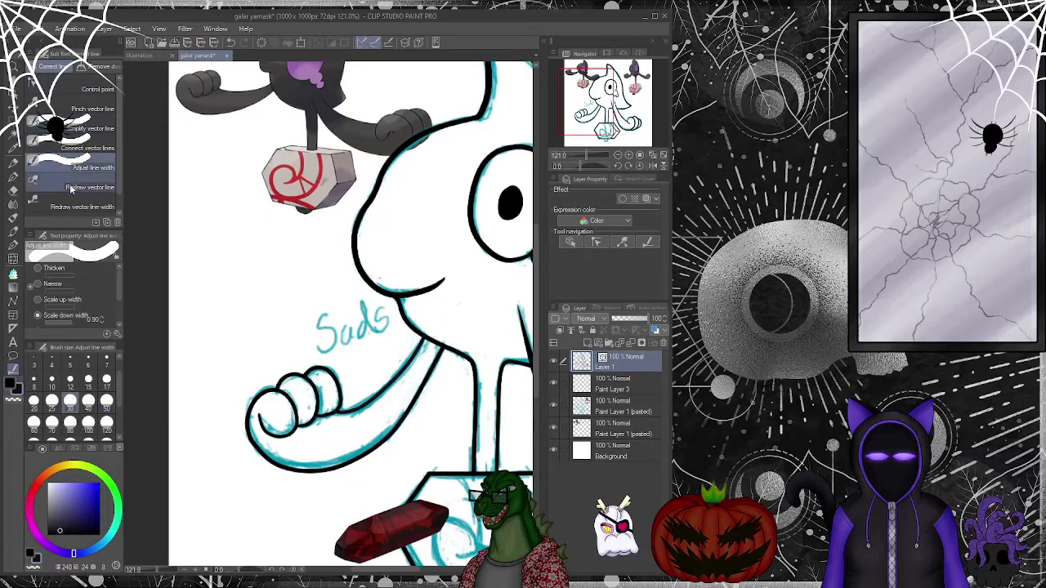
{"action": "left_click", "coordinate": [37, 301]}
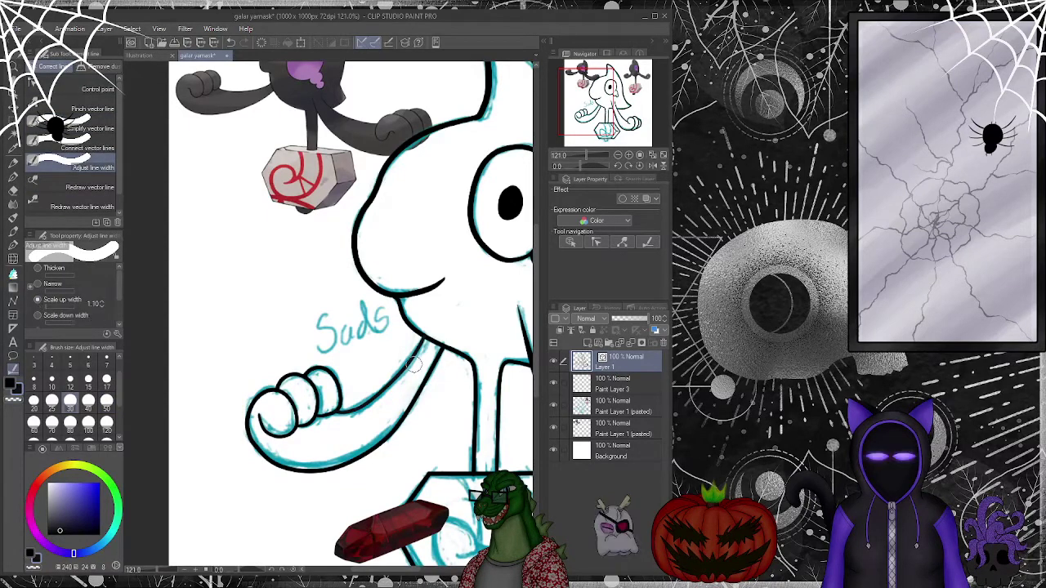
{"action": "left_click_drag", "start_coordinate": [414, 352], "coordinate": [376, 394]}
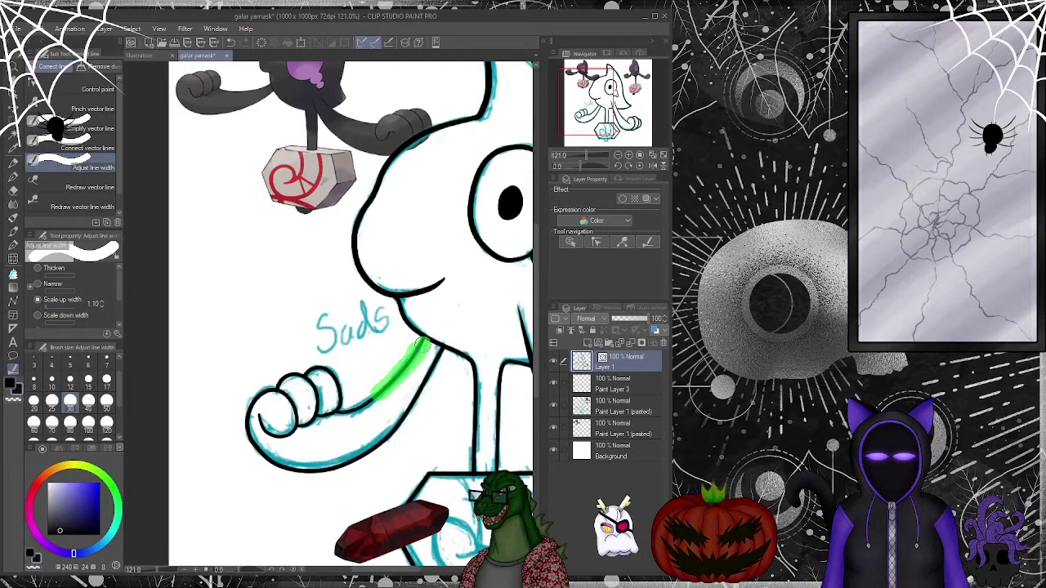
{"action": "left_click_drag", "start_coordinate": [418, 347], "coordinate": [381, 386]}
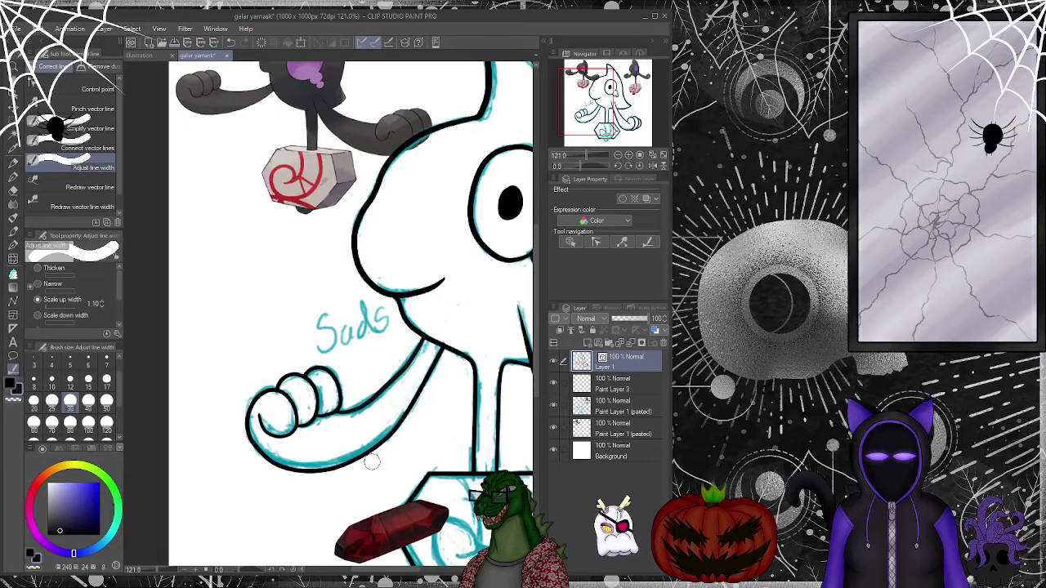
{"action": "left_click", "coordinate": [598, 245]}
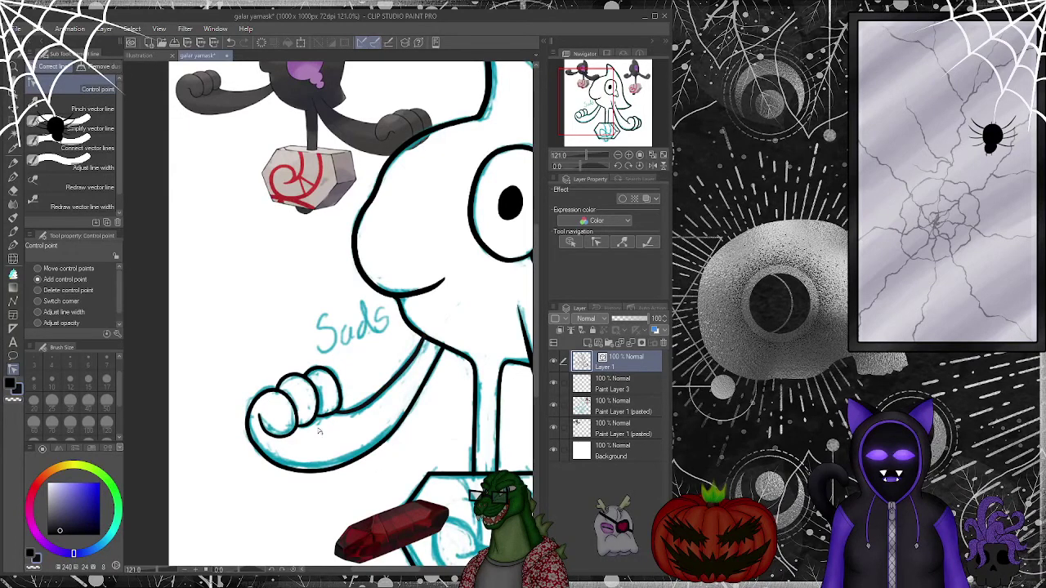
- Thicken the curved underside of the arm with Adjust line width, scaling up by 1.10
{"action": "left_click", "coordinate": [72, 161]}
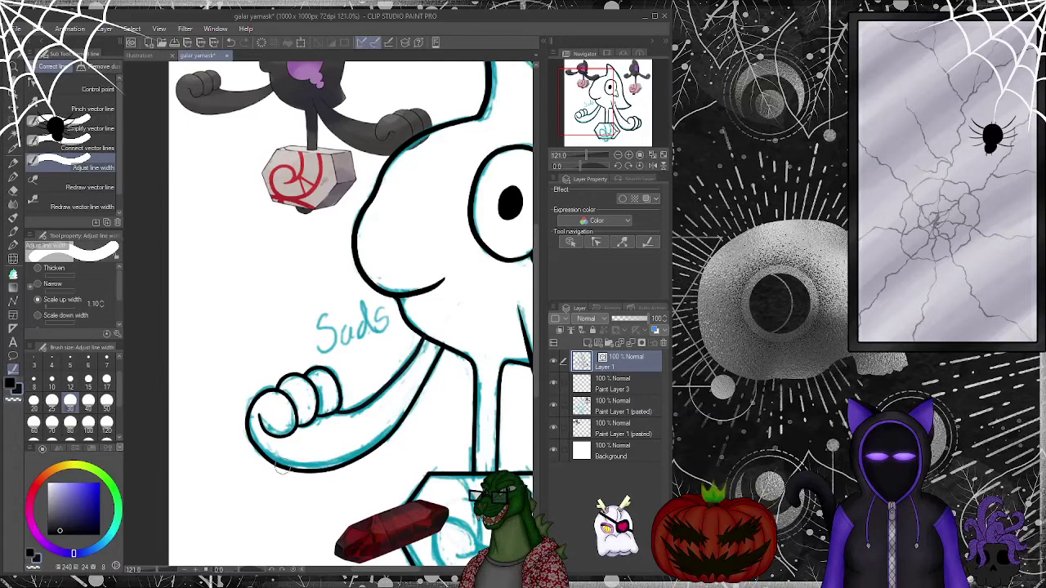
{"action": "mouse_move", "coordinate": [269, 462]}
{"action": "left_mouse_down"}
{"action": "mouse_move", "coordinate": [370, 448]}
{"action": "mouse_move", "coordinate": [260, 455]}
{"action": "left_mouse_up"}
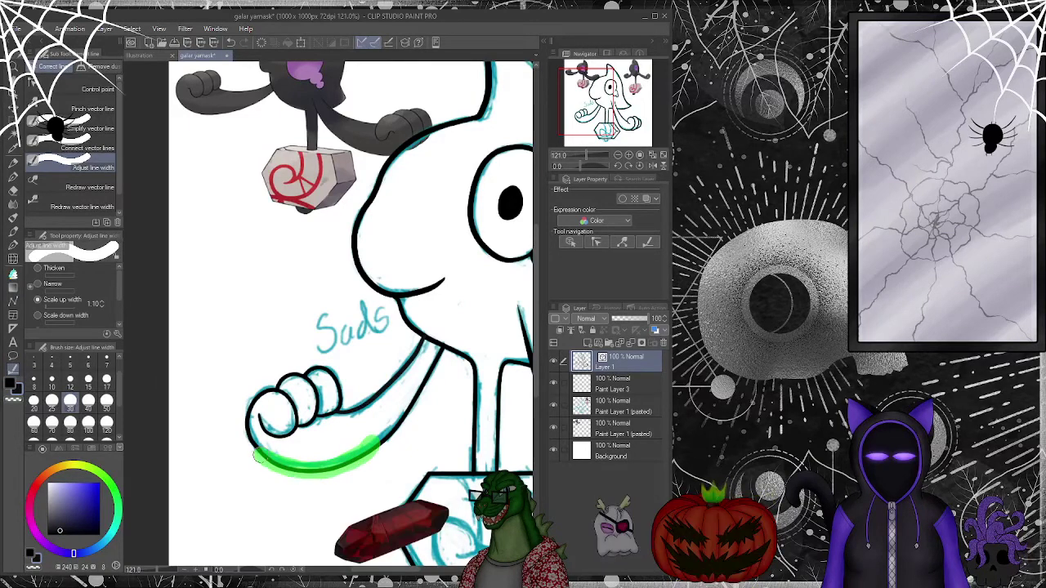
{"action": "mouse_move", "coordinate": [344, 472]}
{"action": "left_mouse_down"}
{"action": "mouse_move", "coordinate": [331, 481]}
{"action": "mouse_move", "coordinate": [285, 460]}
{"action": "mouse_move", "coordinate": [358, 478]}
{"action": "left_mouse_up"}
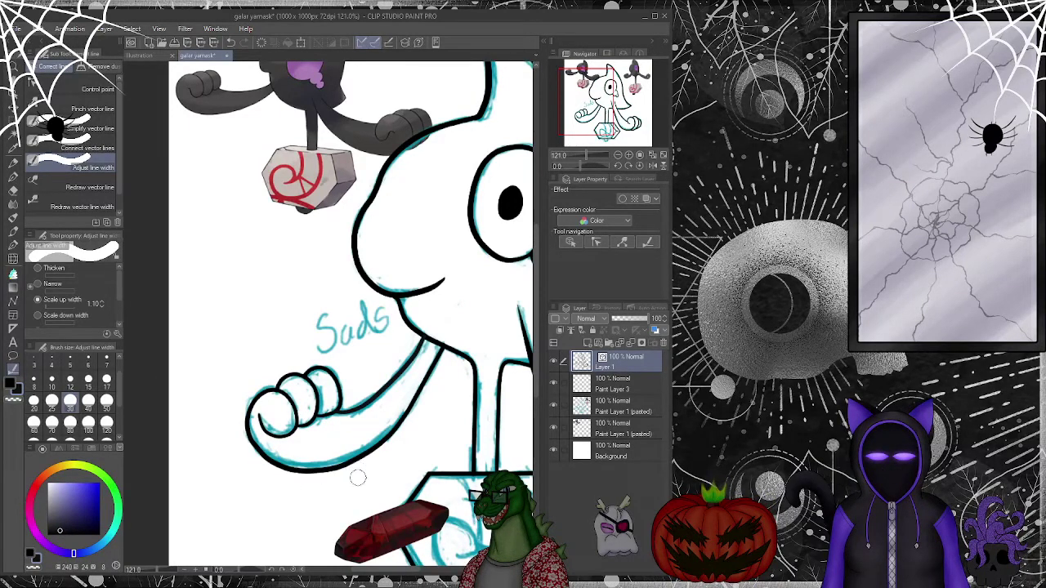
- Simplify the three curled finger lines of the hand beside the Suds text with brush size 50
{"action": "scroll", "coordinate": [360, 513], "scroll_direction": "down", "scroll_amount": 5}
{"action": "scroll", "coordinate": [283, 426], "scroll_direction": "up", "scroll_amount": 4}
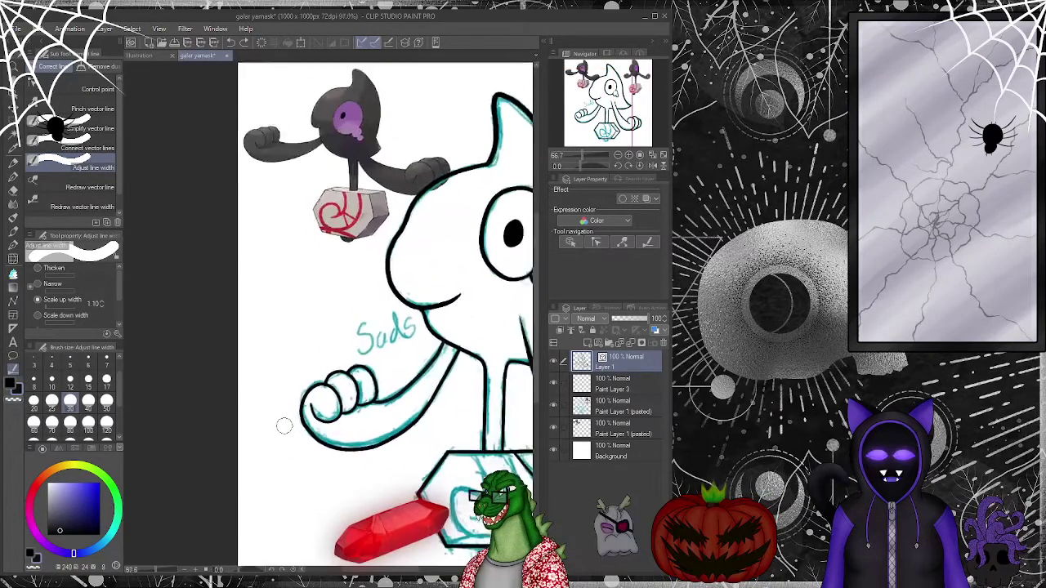
{"action": "scroll", "coordinate": [283, 426], "scroll_direction": "up", "scroll_amount": 3}
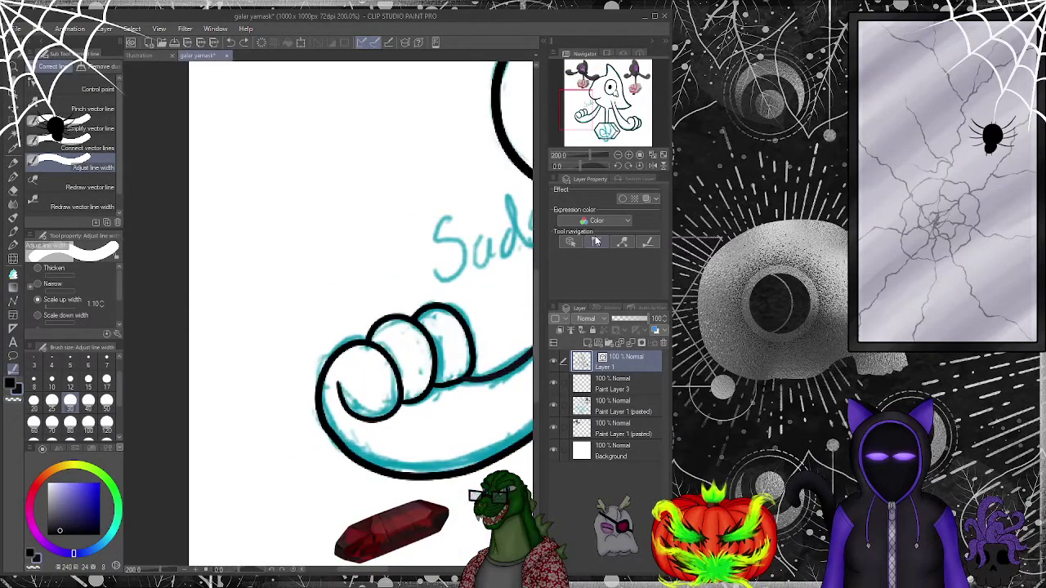
{"action": "left_click", "coordinate": [596, 242]}
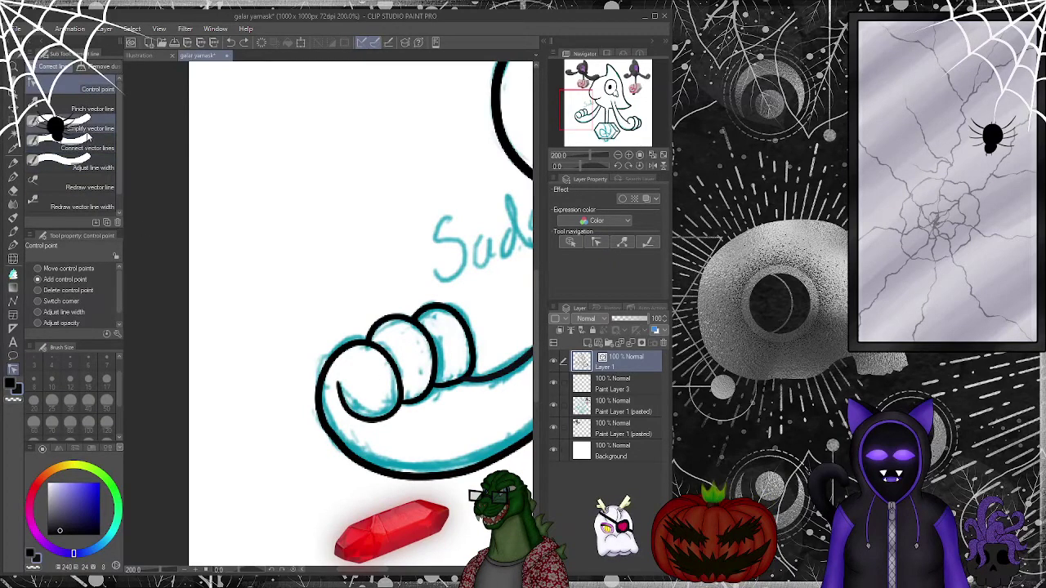
{"action": "left_click", "coordinate": [88, 131]}
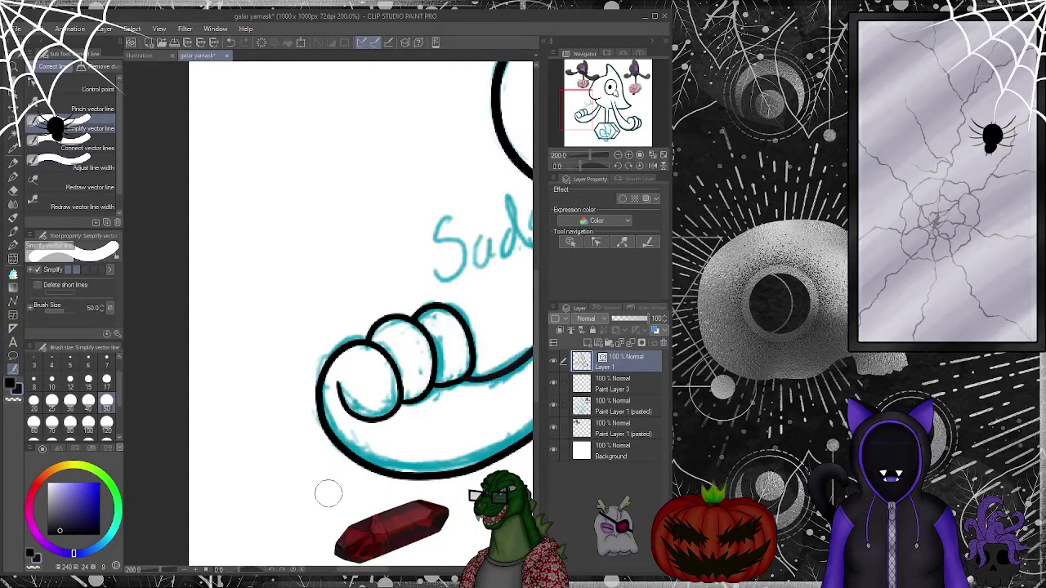
{"action": "mouse_move", "coordinate": [449, 417]}
{"action": "left_mouse_down"}
{"action": "mouse_move", "coordinate": [367, 373]}
{"action": "mouse_move", "coordinate": [324, 415]}
{"action": "mouse_move", "coordinate": [351, 367]}
{"action": "mouse_move", "coordinate": [338, 344]}
{"action": "mouse_move", "coordinate": [275, 451]}
{"action": "mouse_move", "coordinate": [283, 376]}
{"action": "left_mouse_up"}
{"action": "scroll", "coordinate": [283, 376], "scroll_direction": "down", "scroll_amount": 4}
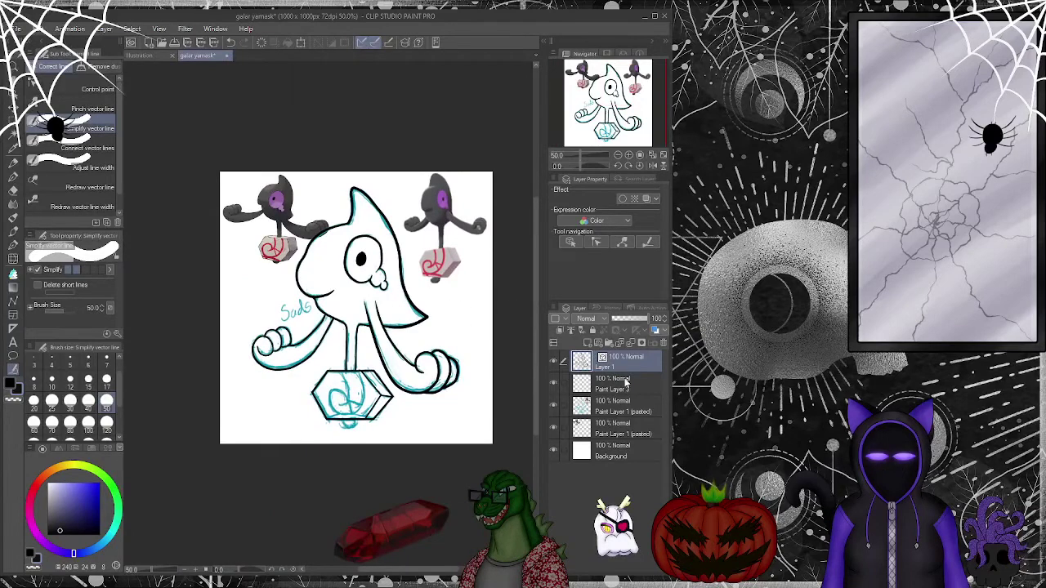
- Add a vector layer directly above Paint Layer 3 and sample the dark red of the reference stone's markings as the drawing colour
{"action": "left_click", "coordinate": [626, 383]}
{"action": "left_click", "coordinate": [596, 342]}
{"action": "scroll", "coordinate": [467, 302], "scroll_direction": "up", "scroll_amount": 3}
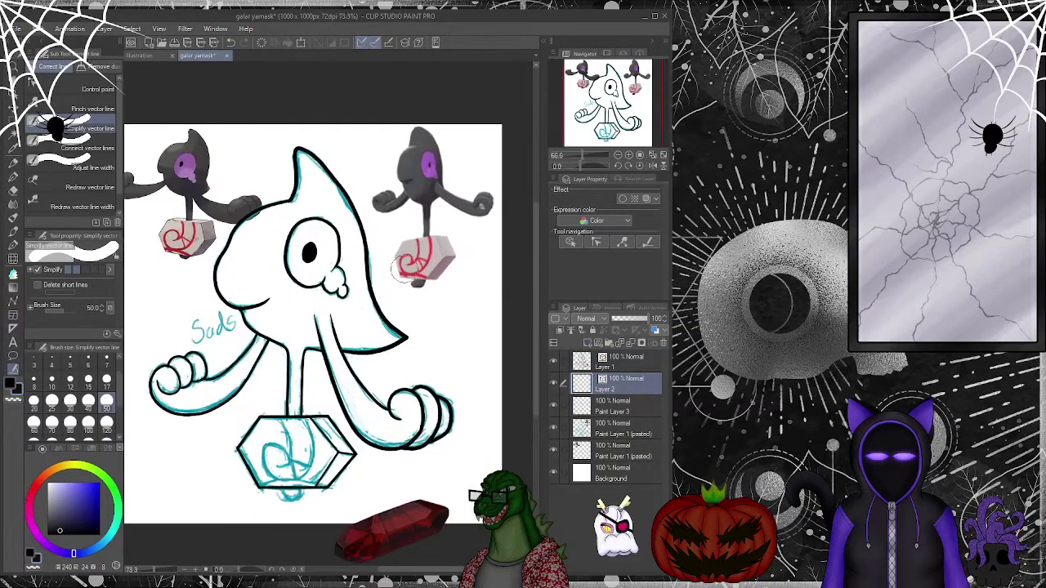
{"action": "scroll", "coordinate": [466, 302], "scroll_direction": "down", "scroll_amount": 2}
{"action": "scroll", "coordinate": [249, 234], "scroll_direction": "up", "scroll_amount": 5}
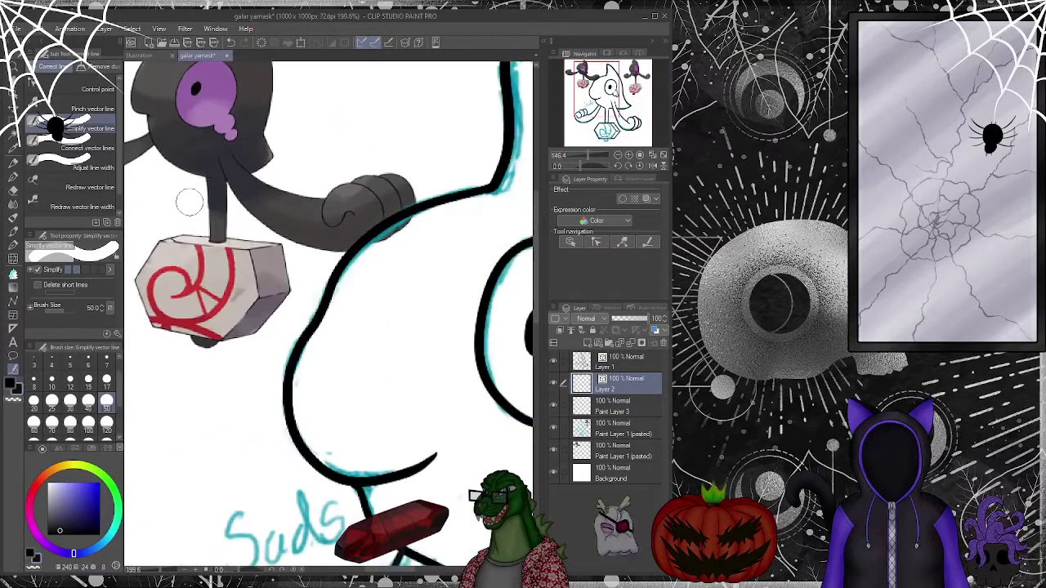
{"action": "left_click", "coordinate": [252, 323], "text": "alt"}
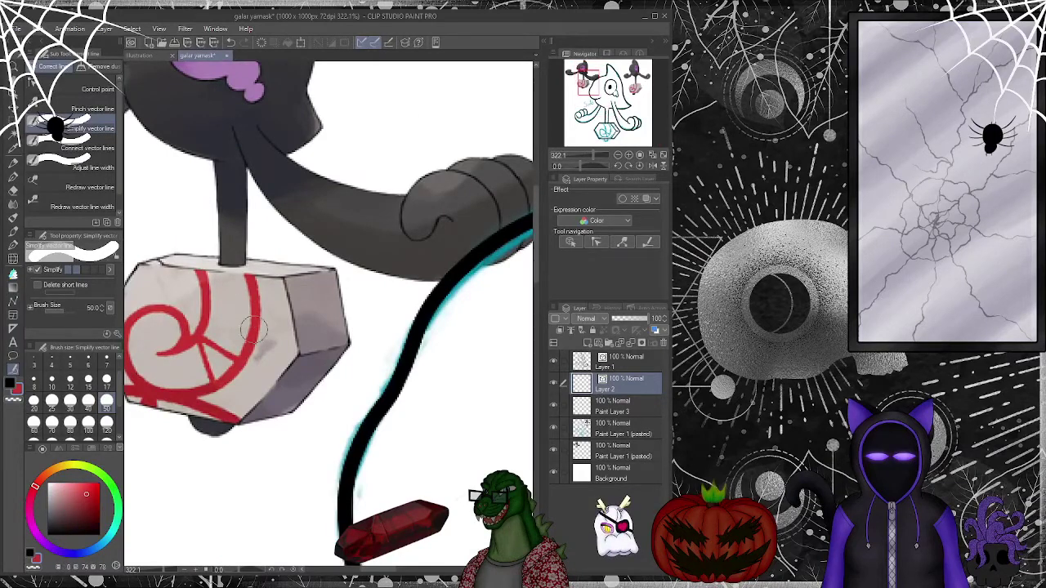
{"action": "left_click", "coordinate": [193, 392], "text": "alt"}
{"action": "scroll", "coordinate": [211, 380], "scroll_direction": "down", "scroll_amount": 5}
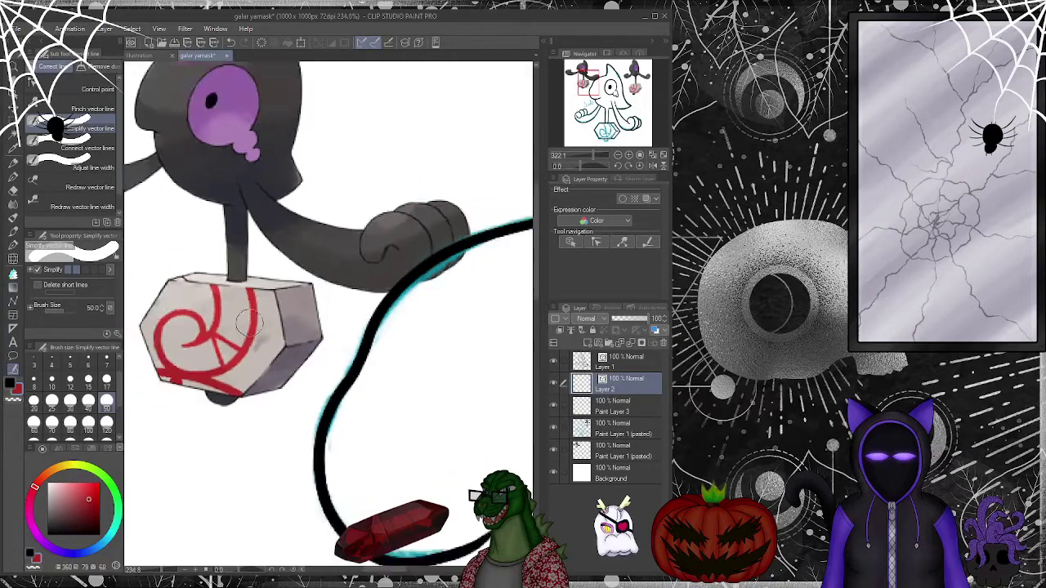
- Ink the dark red swirl and its crossing lines on the stone's front with Crisp Inker at size 8, tidying the swirl with control points
{"action": "scroll", "coordinate": [351, 438], "scroll_direction": "up", "scroll_amount": 4}
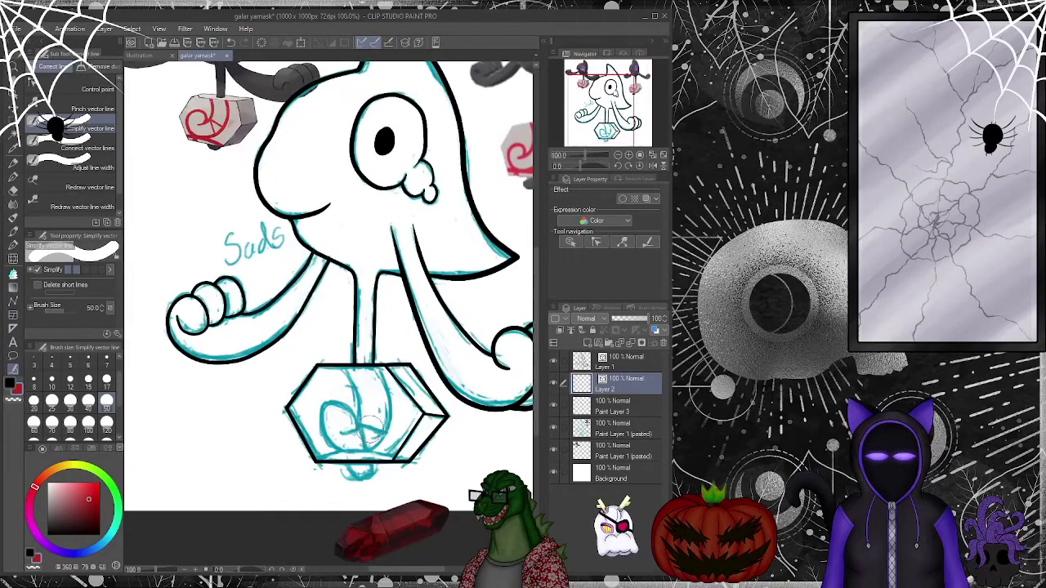
{"action": "key", "text": "p"}
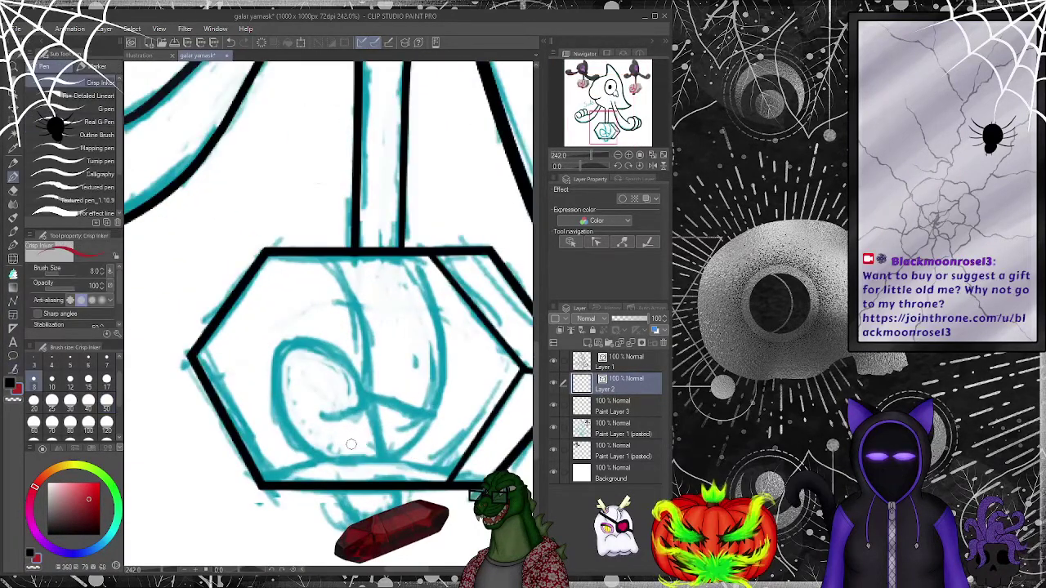
{"action": "left_click_drag", "start_coordinate": [316, 413], "coordinate": [330, 418]}
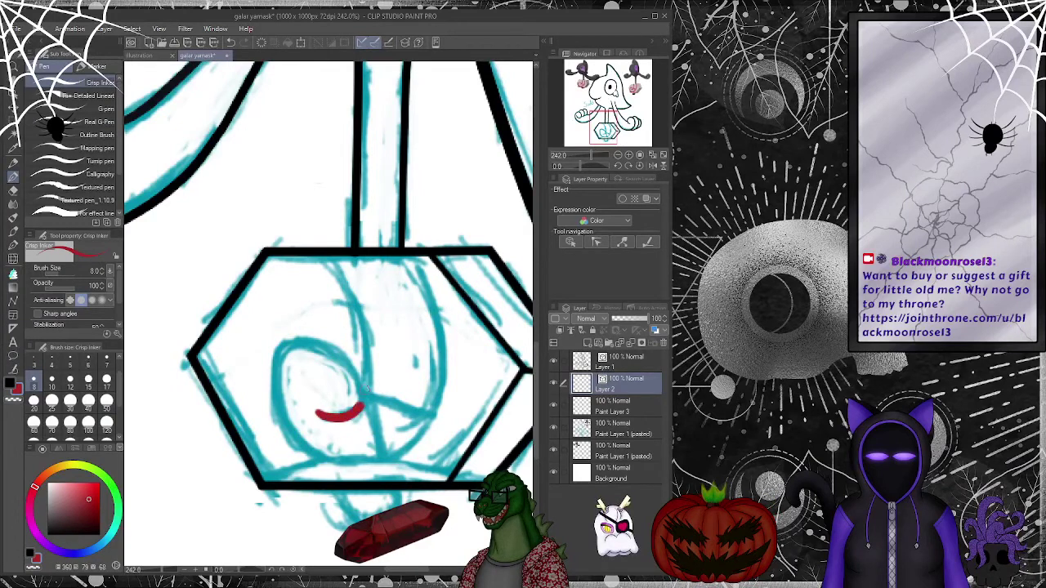
{"action": "mouse_move", "coordinate": [341, 354]}
{"action": "left_mouse_down"}
{"action": "mouse_move", "coordinate": [288, 346]}
{"action": "mouse_move", "coordinate": [272, 368]}
{"action": "mouse_move", "coordinate": [288, 433]}
{"action": "left_mouse_up"}
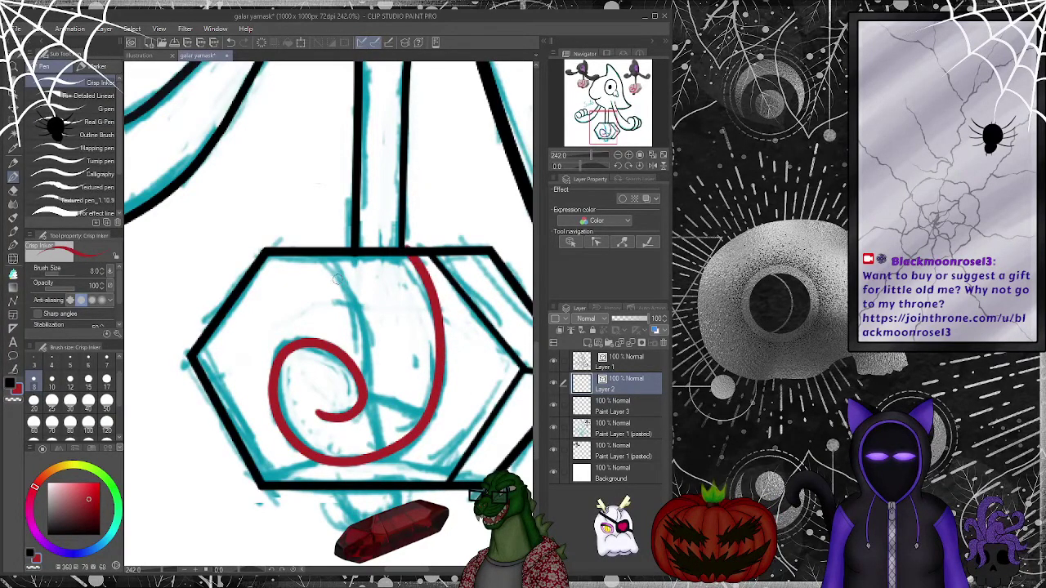
{"action": "mouse_move", "coordinate": [322, 252]}
{"action": "left_mouse_down"}
{"action": "mouse_move", "coordinate": [360, 301]}
{"action": "mouse_move", "coordinate": [371, 351]}
{"action": "mouse_move", "coordinate": [361, 403]}
{"action": "mouse_move", "coordinate": [368, 412]}
{"action": "mouse_move", "coordinate": [363, 391]}
{"action": "mouse_move", "coordinate": [376, 459]}
{"action": "mouse_move", "coordinate": [378, 402]}
{"action": "left_mouse_up"}
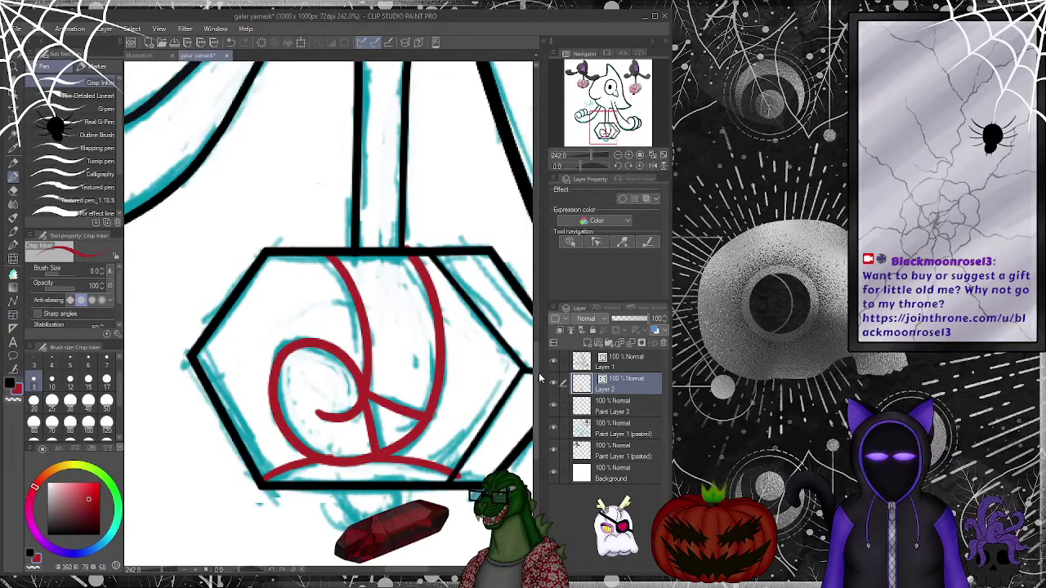
{"action": "left_click", "coordinate": [596, 242]}
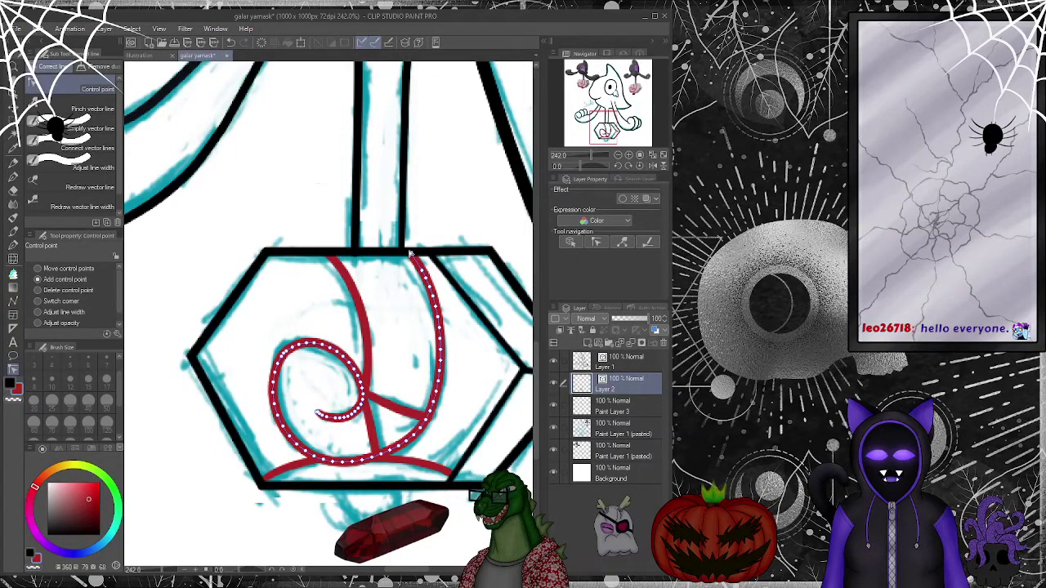
- Draw the small rounded knob beneath the stone in black on Layer 1 with Crisp Inker at size 8
{"action": "scroll", "coordinate": [423, 288], "scroll_direction": "down", "scroll_amount": 3}
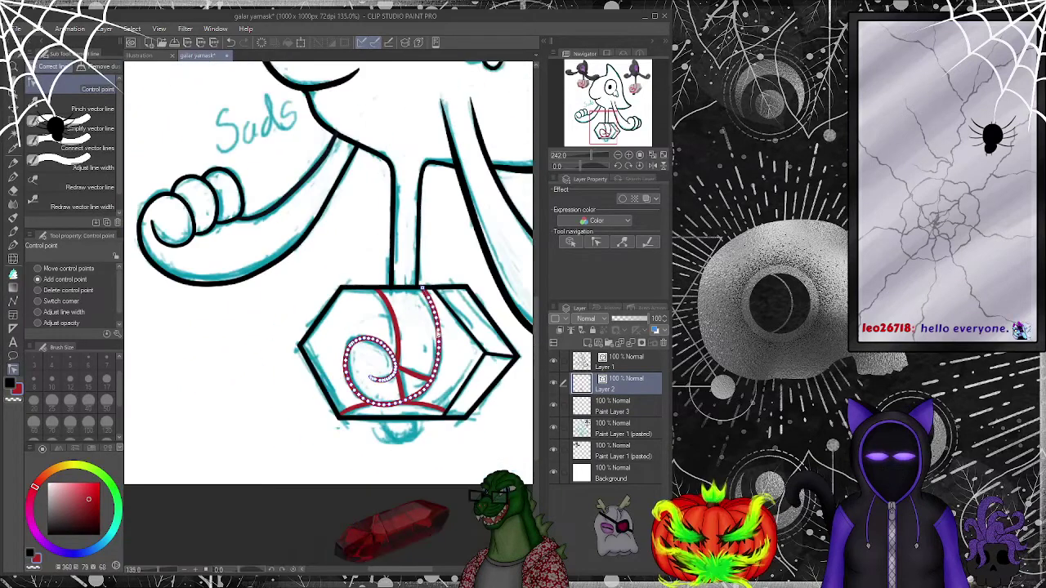
{"action": "scroll", "coordinate": [423, 288], "scroll_direction": "down", "scroll_amount": 6}
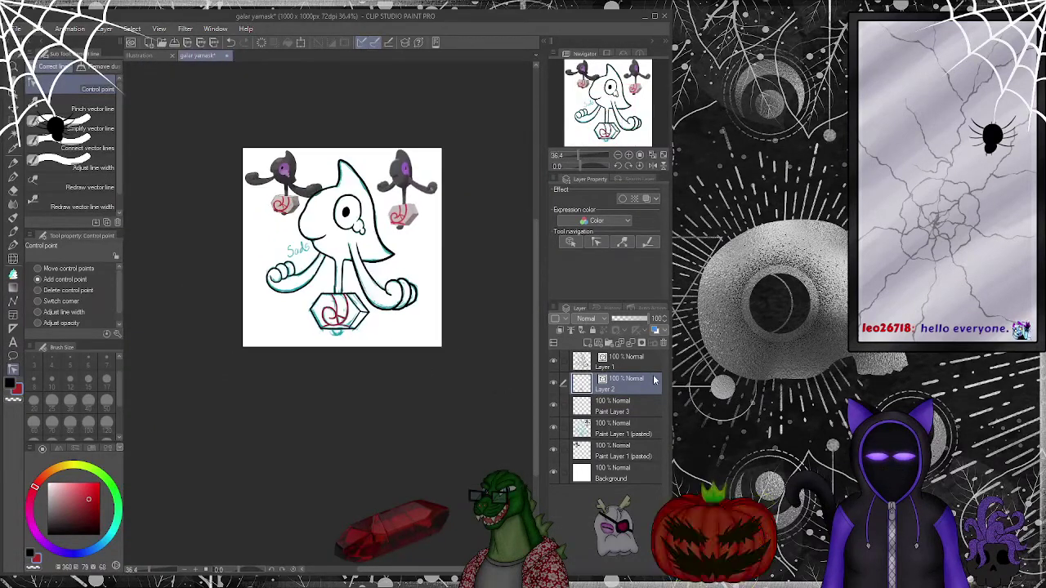
{"action": "left_click", "coordinate": [657, 365]}
{"action": "left_click", "coordinate": [15, 387]}
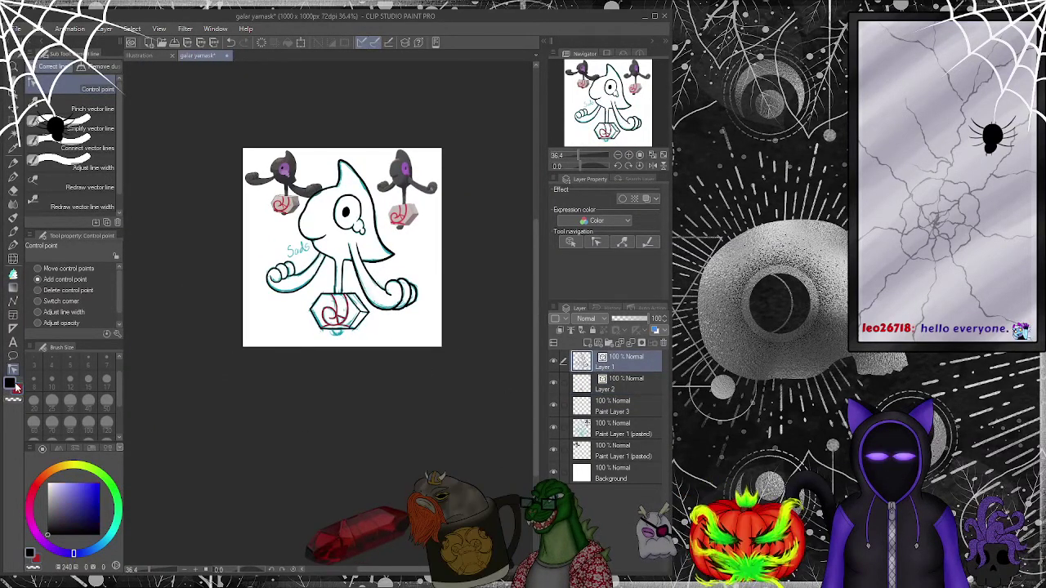
{"action": "left_click", "coordinate": [13, 176]}
{"action": "scroll", "coordinate": [358, 312], "scroll_direction": "up", "scroll_amount": 4}
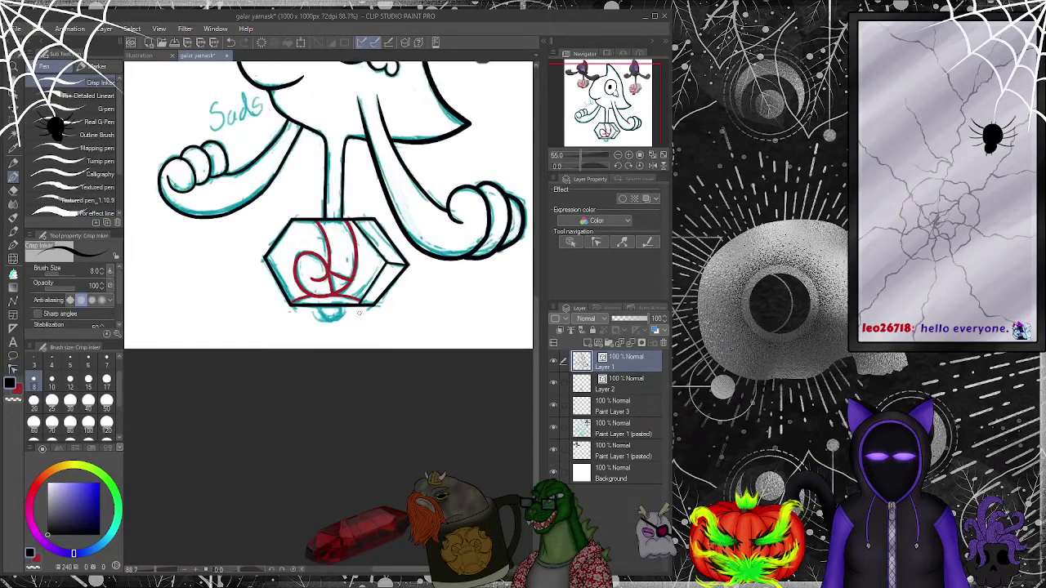
{"action": "scroll", "coordinate": [359, 313], "scroll_direction": "up", "scroll_amount": 5}
{"action": "scroll", "coordinate": [311, 309], "scroll_direction": "down", "scroll_amount": 1}
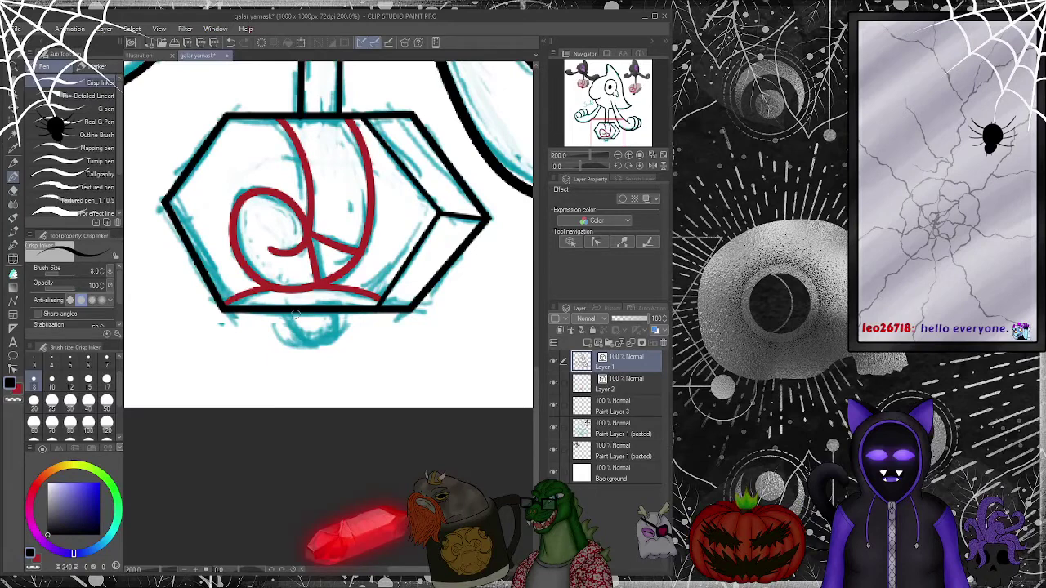
{"action": "mouse_move", "coordinate": [292, 314]}
{"action": "left_mouse_down"}
{"action": "mouse_move", "coordinate": [302, 335]}
{"action": "mouse_move", "coordinate": [327, 340]}
{"action": "mouse_move", "coordinate": [344, 307]}
{"action": "left_mouse_up"}
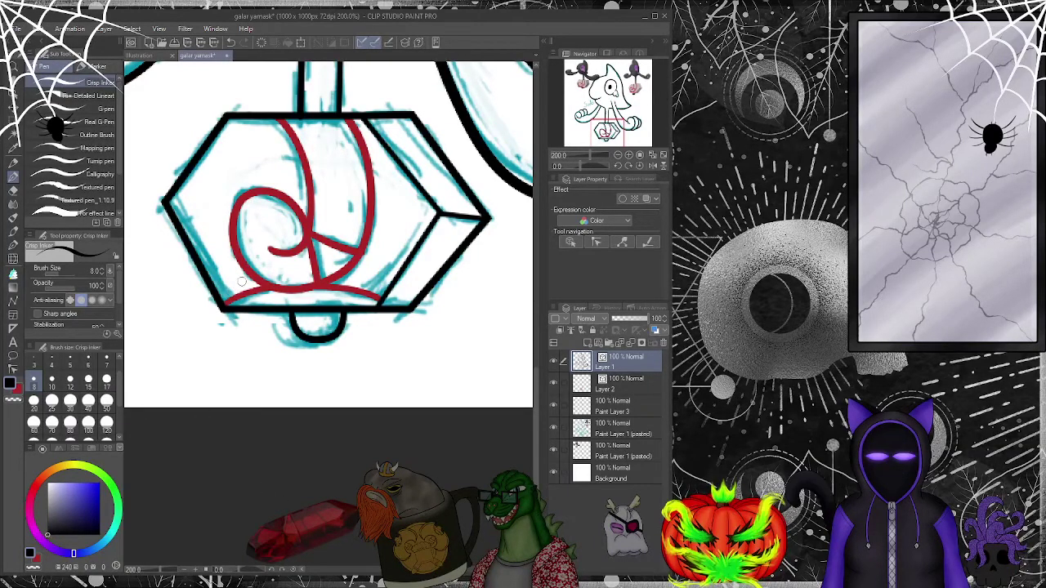
- Hide the upper Paint Layer 1 (pasted) that holds the teal sketch and one reference picture, keeping the other reference layer visible
{"action": "scroll", "coordinate": [317, 299], "scroll_direction": "down", "scroll_amount": 7}
{"action": "scroll", "coordinate": [324, 259], "scroll_direction": "up", "scroll_amount": 3}
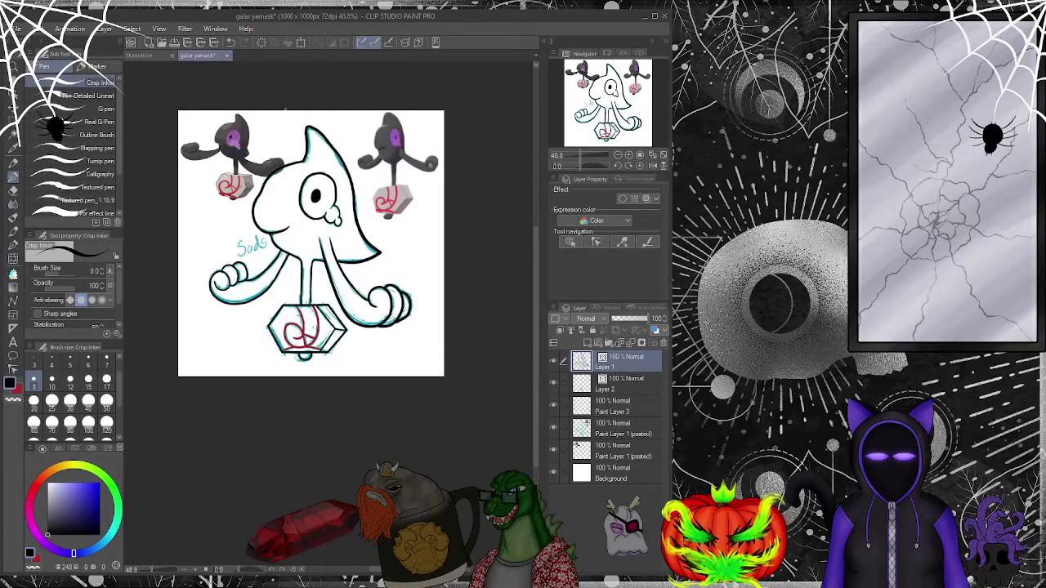
{"action": "scroll", "coordinate": [333, 120], "scroll_direction": "up", "scroll_amount": 1}
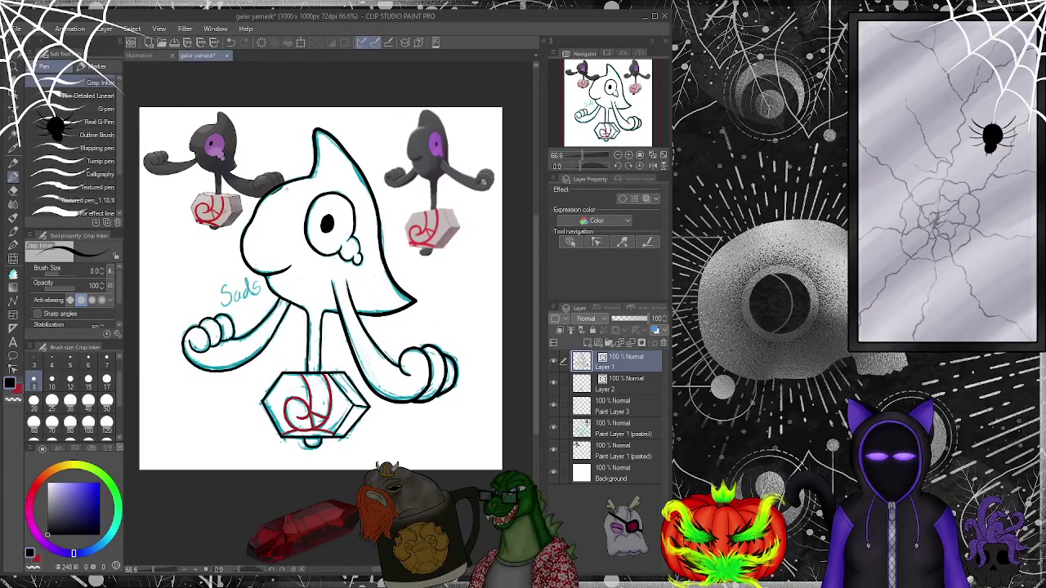
{"action": "left_click", "coordinate": [638, 391]}
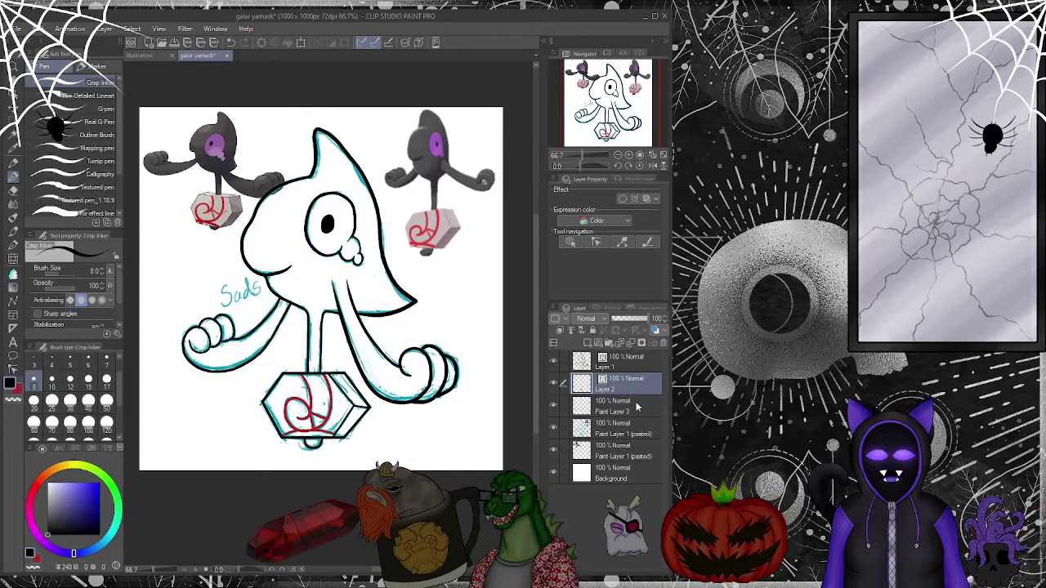
{"action": "left_click", "coordinate": [617, 402]}
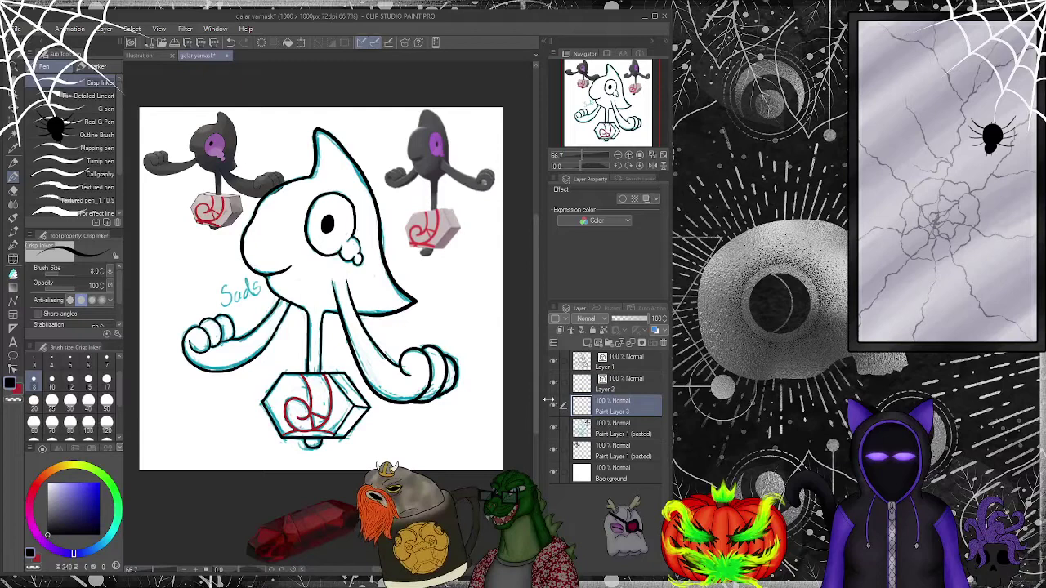
{"action": "left_click", "coordinate": [555, 451]}
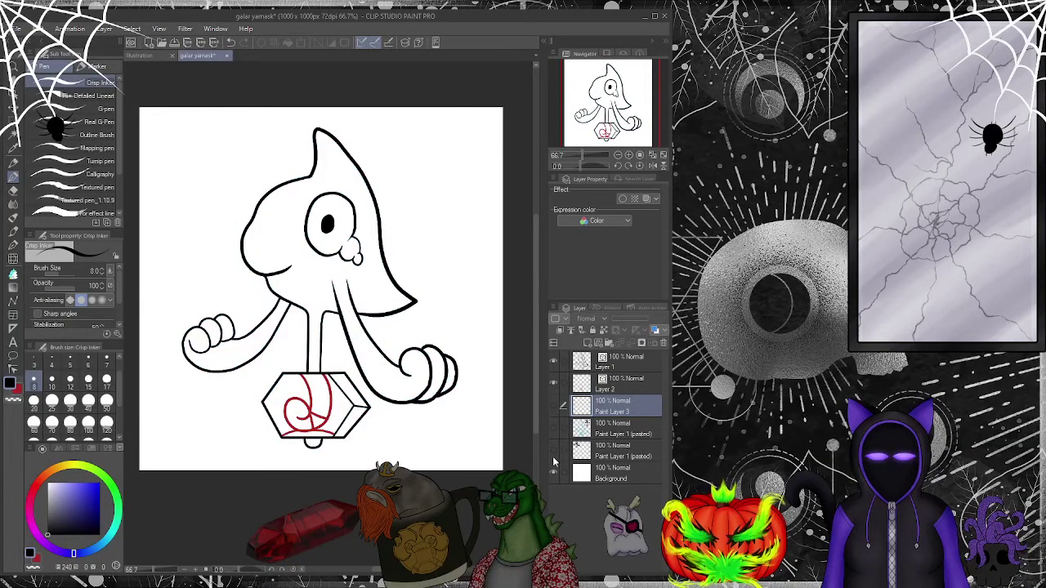
{"action": "left_click", "coordinate": [553, 440]}
{"action": "left_click", "coordinate": [553, 430]}
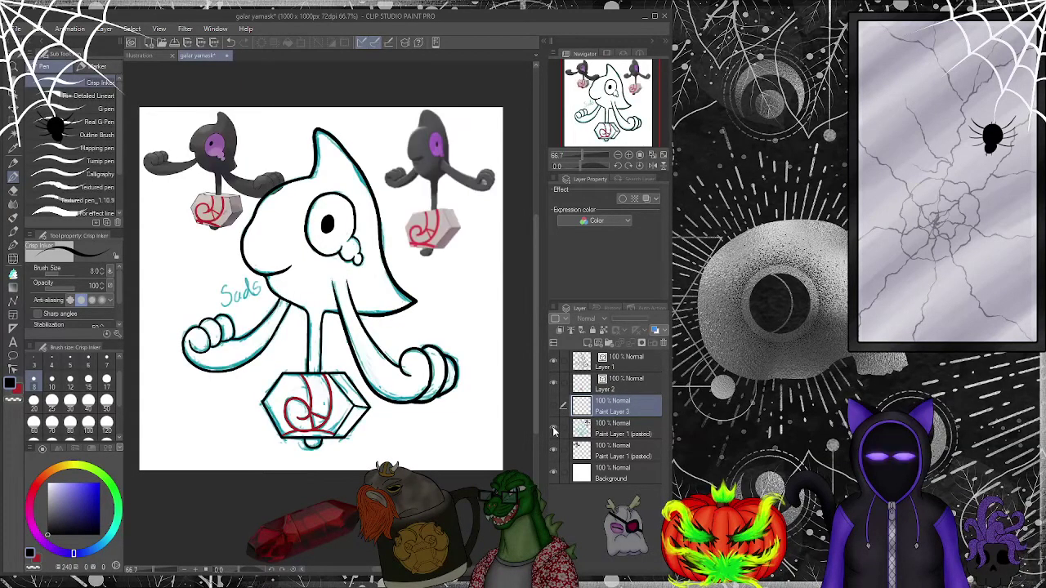
{"action": "left_click", "coordinate": [553, 431]}
{"action": "left_click", "coordinate": [553, 431]}
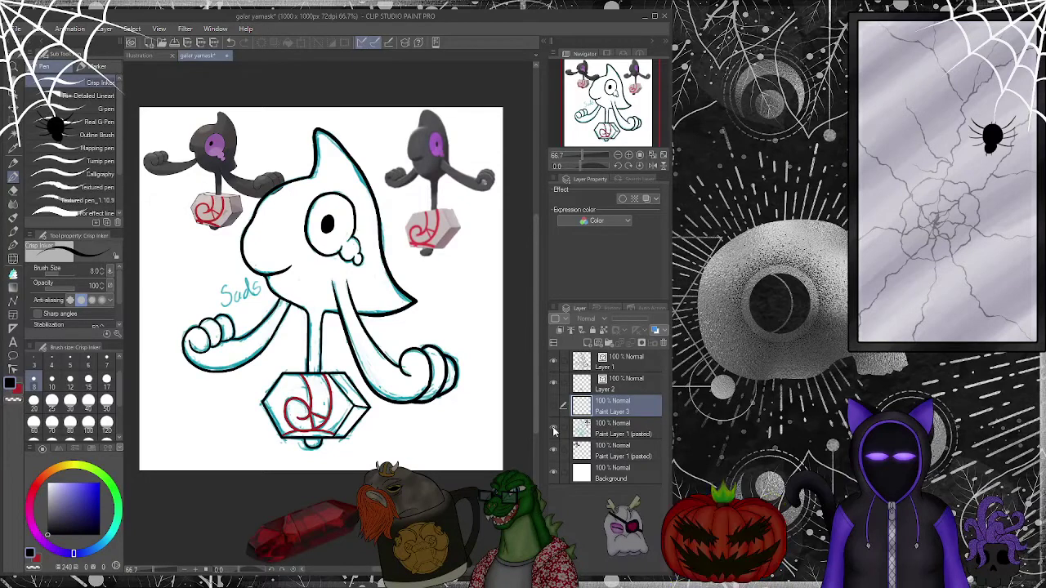
{"action": "left_click", "coordinate": [554, 431]}
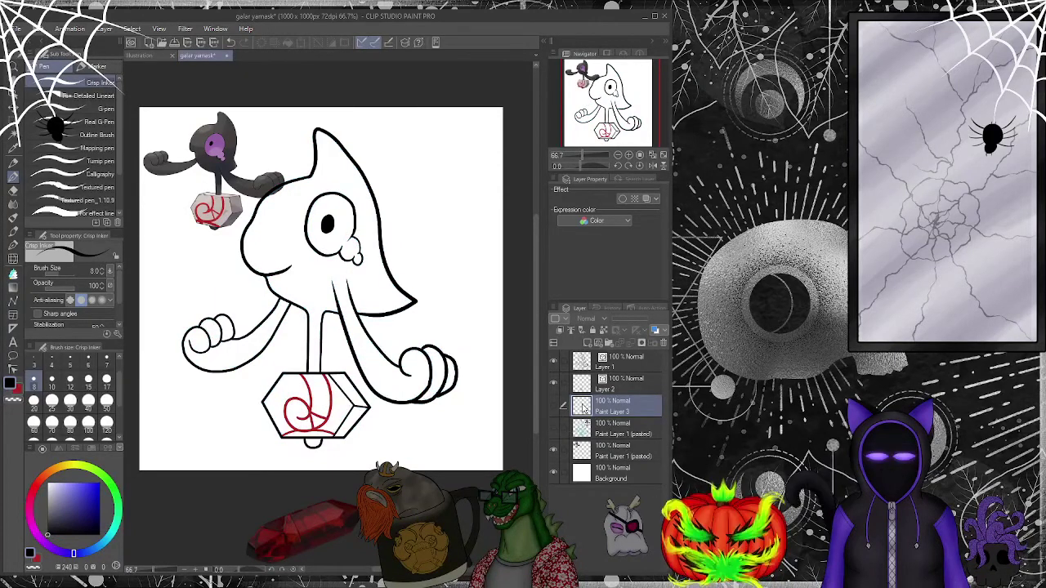
- Set Layer 1 as the reference layer, show and select Paint Layer 3, and sample the dark grey of the reference's body
{"action": "left_click", "coordinate": [615, 360]}
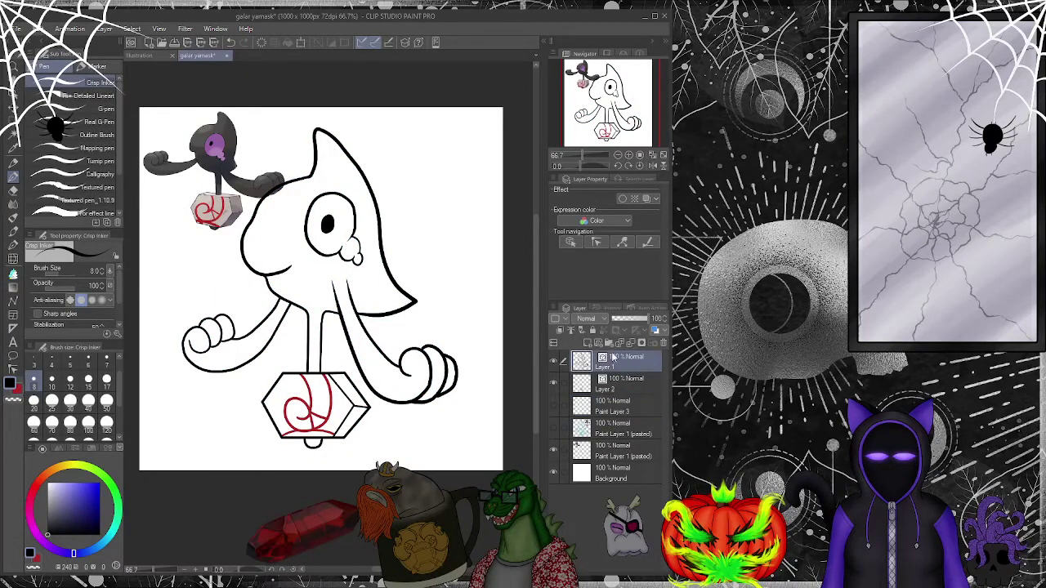
{"action": "left_click", "coordinate": [613, 403]}
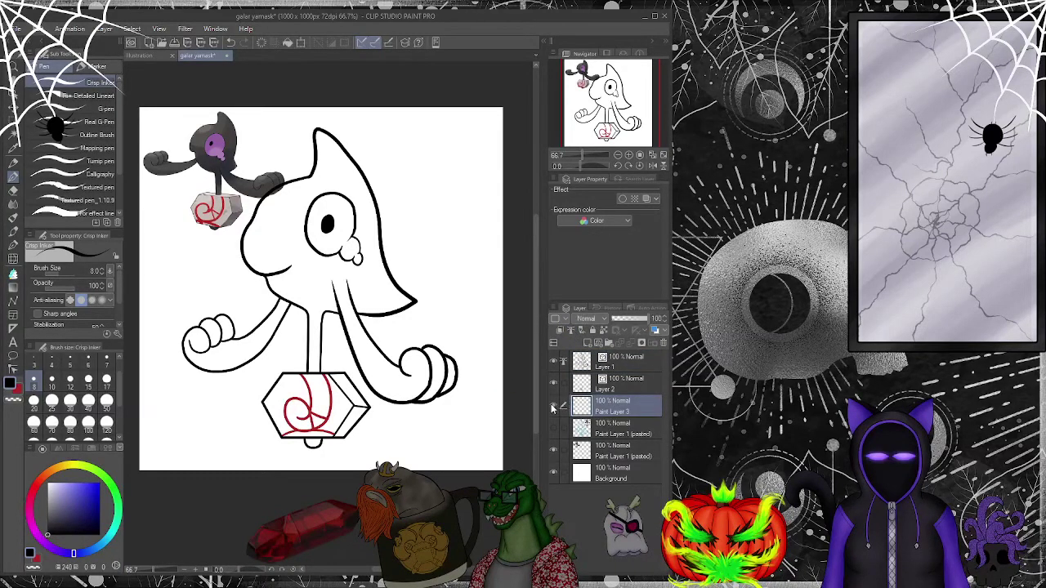
{"action": "left_click", "coordinate": [231, 151], "text": "alt"}
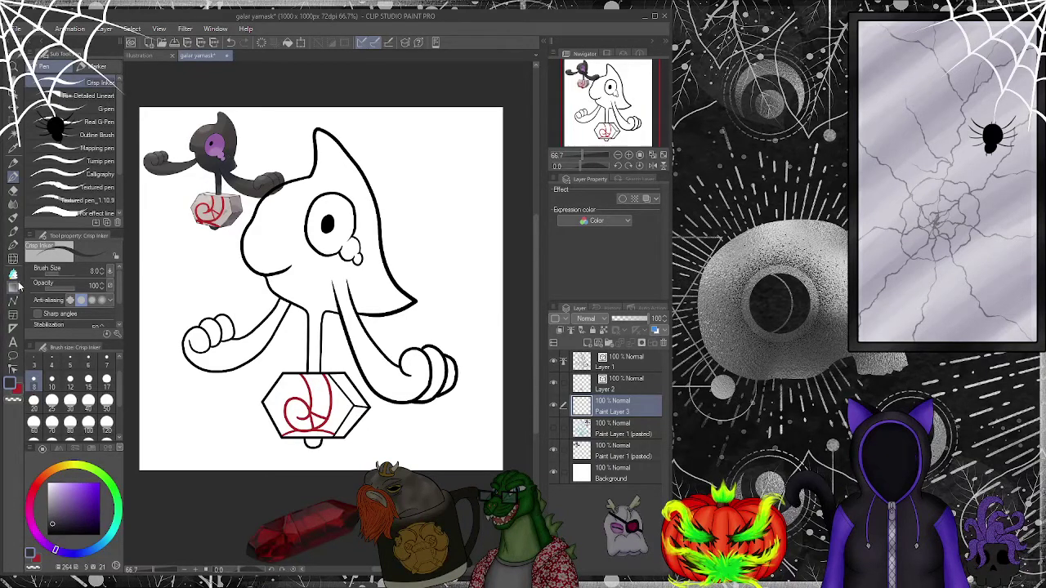
- Try an enclose-and-fill of the whole character in dark grey on Paint Layer 3, and undo it
{"action": "key", "text": "g"}
{"action": "mouse_move", "coordinate": [286, 134]}
{"action": "left_mouse_down"}
{"action": "mouse_move", "coordinate": [156, 311]}
{"action": "mouse_move", "coordinate": [200, 393]}
{"action": "mouse_move", "coordinate": [260, 450]}
{"action": "left_mouse_up"}
{"action": "mouse_move", "coordinate": [460, 426]}
{"action": "left_mouse_down"}
{"action": "mouse_move", "coordinate": [495, 340]}
{"action": "mouse_move", "coordinate": [451, 199]}
{"action": "mouse_move", "coordinate": [347, 97]}
{"action": "left_mouse_up"}
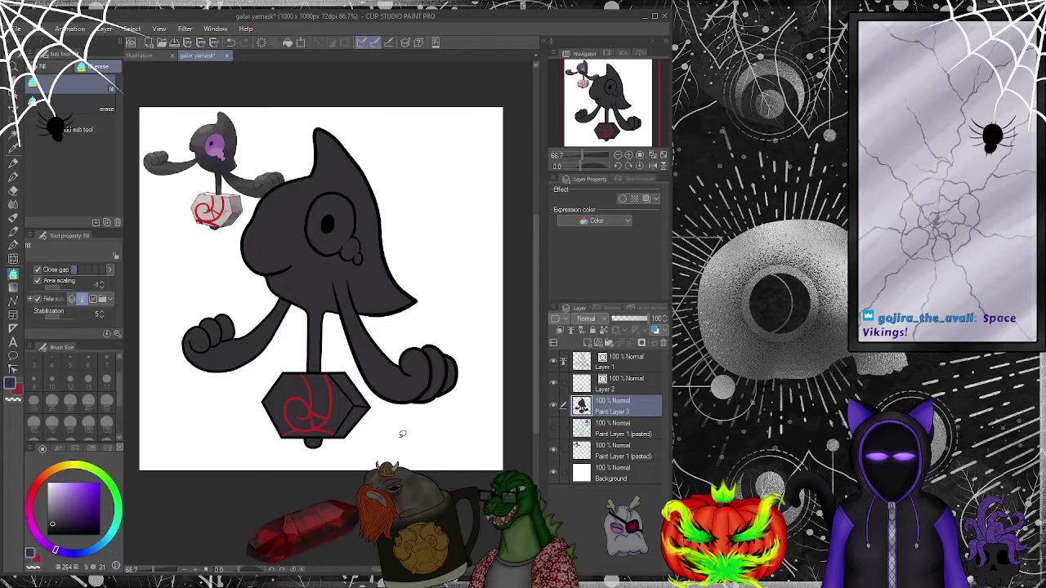
{"action": "scroll", "coordinate": [279, 325], "scroll_direction": "up", "scroll_amount": 5}
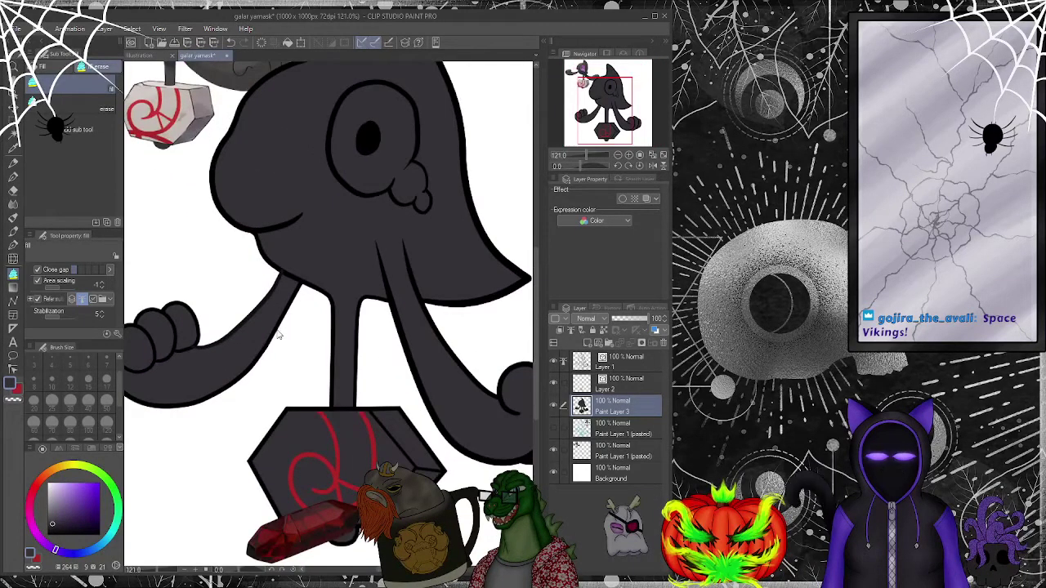
{"action": "key", "text": "ctrl+z"}
- Reshape the stalk lines between the body and the stone on Layer 1 by moving their control points
{"action": "left_click", "coordinate": [619, 368]}
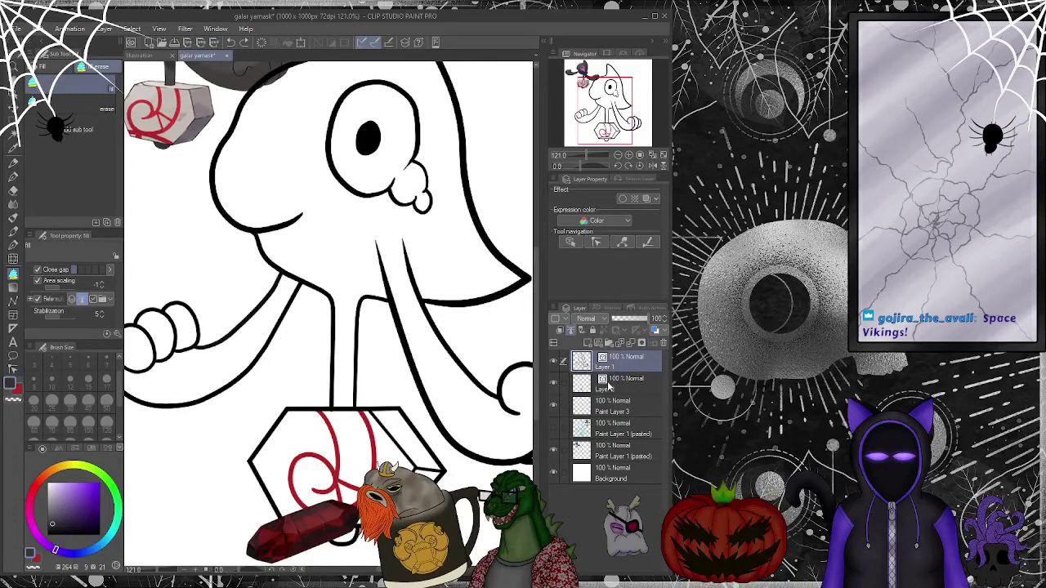
{"action": "key", "text": "y"}
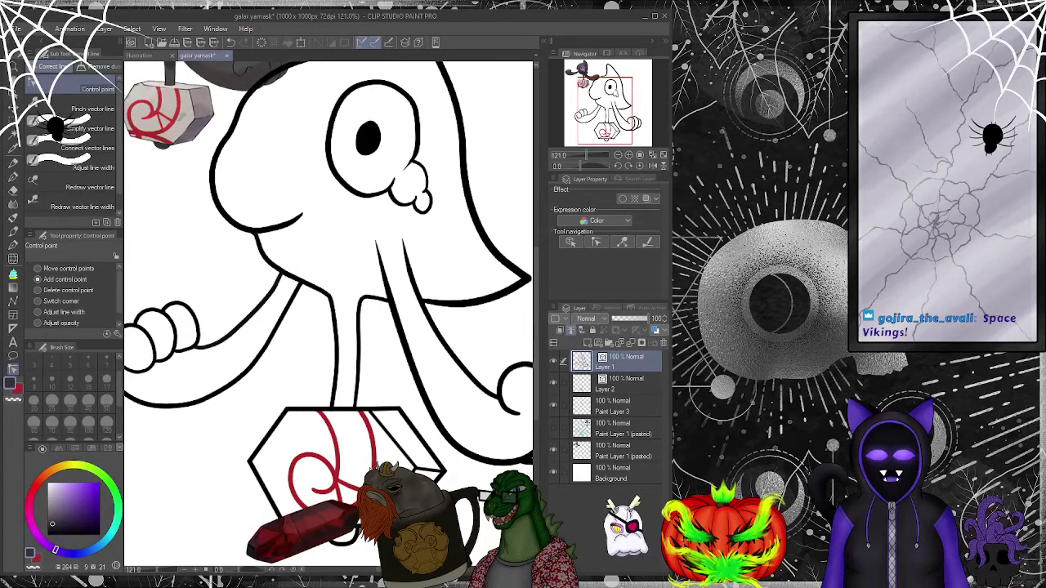
- Fill the entire character, including the stone, with the sampled dark grey on Paint Layer 3 by enclosing the line art
{"action": "left_click", "coordinate": [572, 407]}
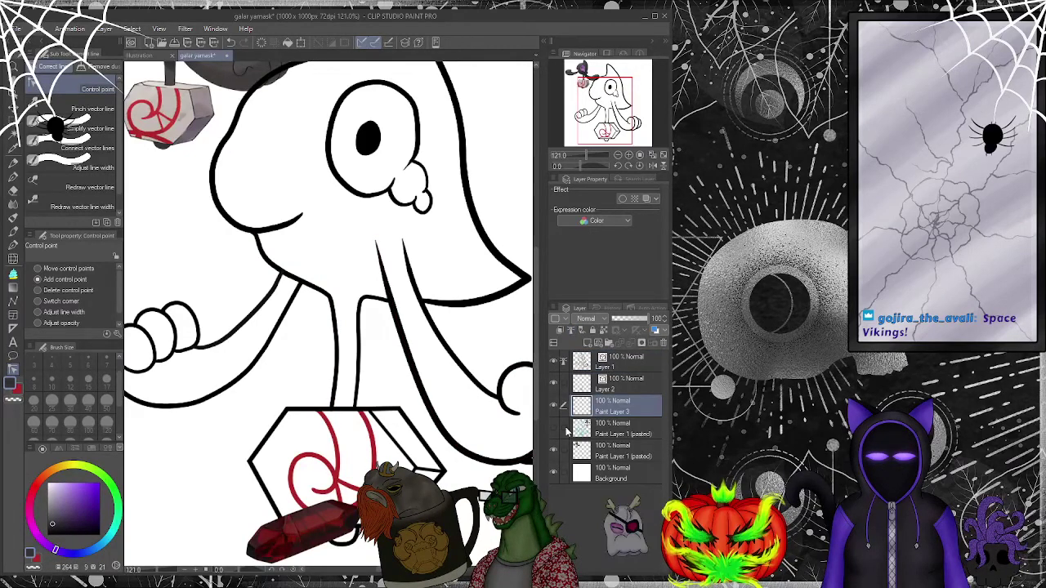
{"action": "scroll", "coordinate": [433, 160], "scroll_direction": "down", "scroll_amount": 5}
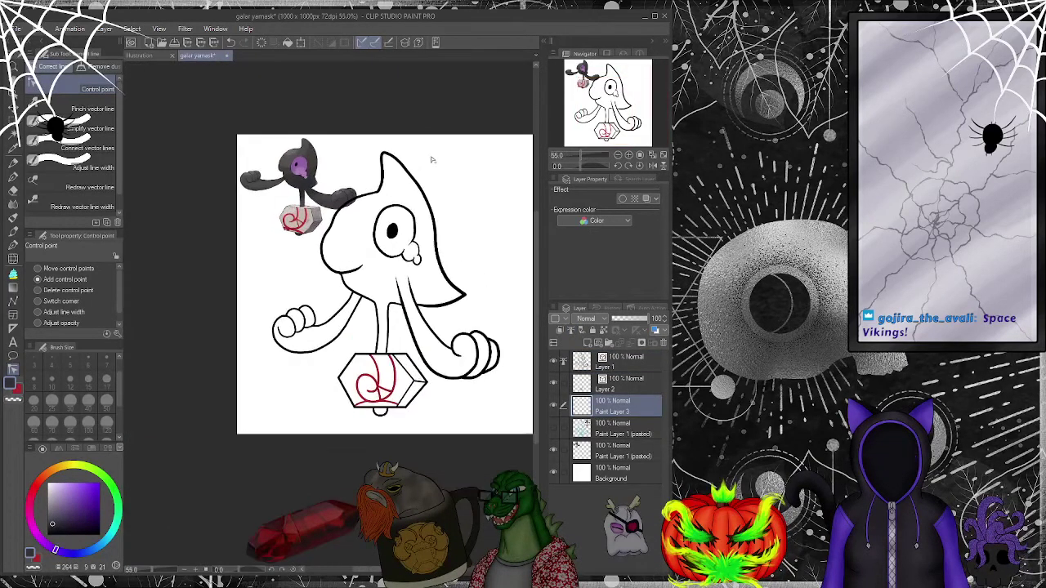
{"action": "key", "text": "g"}
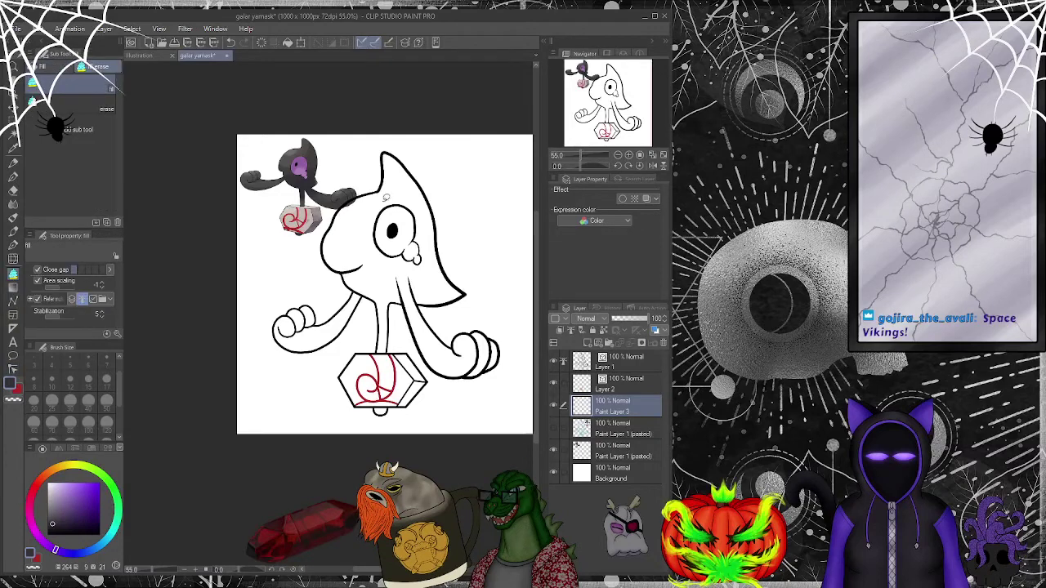
{"action": "mouse_move", "coordinate": [453, 142]}
{"action": "left_mouse_down"}
{"action": "mouse_move", "coordinate": [519, 330]}
{"action": "mouse_move", "coordinate": [475, 419]}
{"action": "mouse_move", "coordinate": [330, 432]}
{"action": "mouse_move", "coordinate": [246, 306]}
{"action": "mouse_move", "coordinate": [317, 147]}
{"action": "mouse_move", "coordinate": [451, 141]}
{"action": "left_mouse_up"}
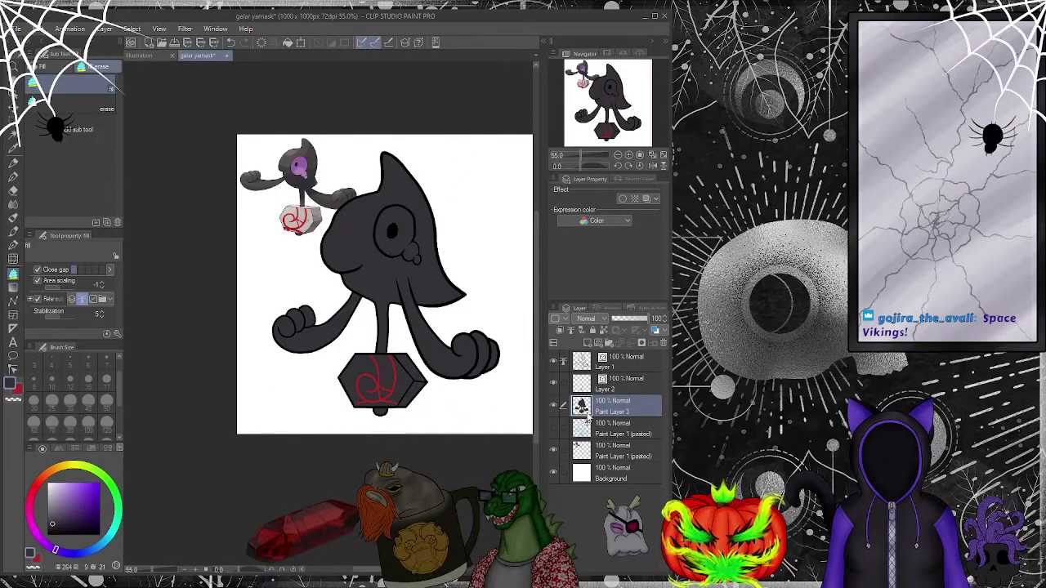
- Add a layer above Paint Layer 3 and fill the eye and its teardrops with the purple sampled from the reference's eye
{"action": "left_click", "coordinate": [588, 343]}
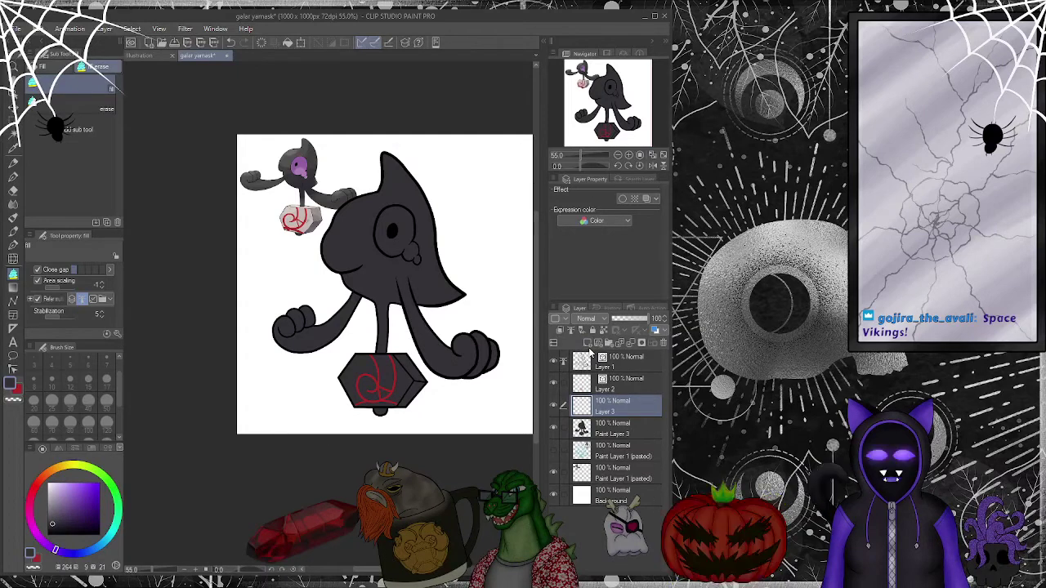
{"action": "left_click", "coordinate": [302, 161], "text": "alt"}
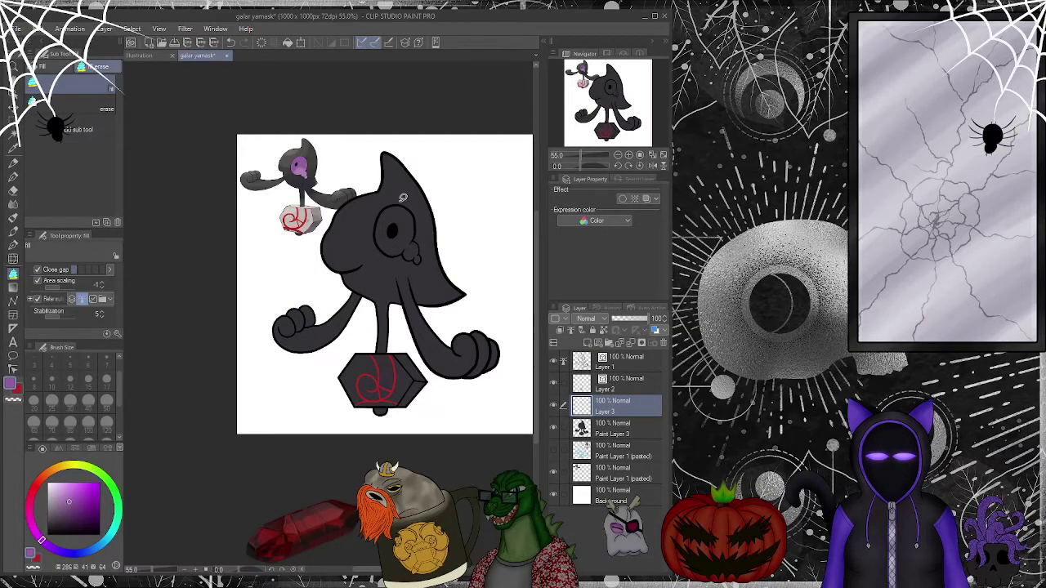
{"action": "left_click_drag", "start_coordinate": [437, 264], "coordinate": [410, 208]}
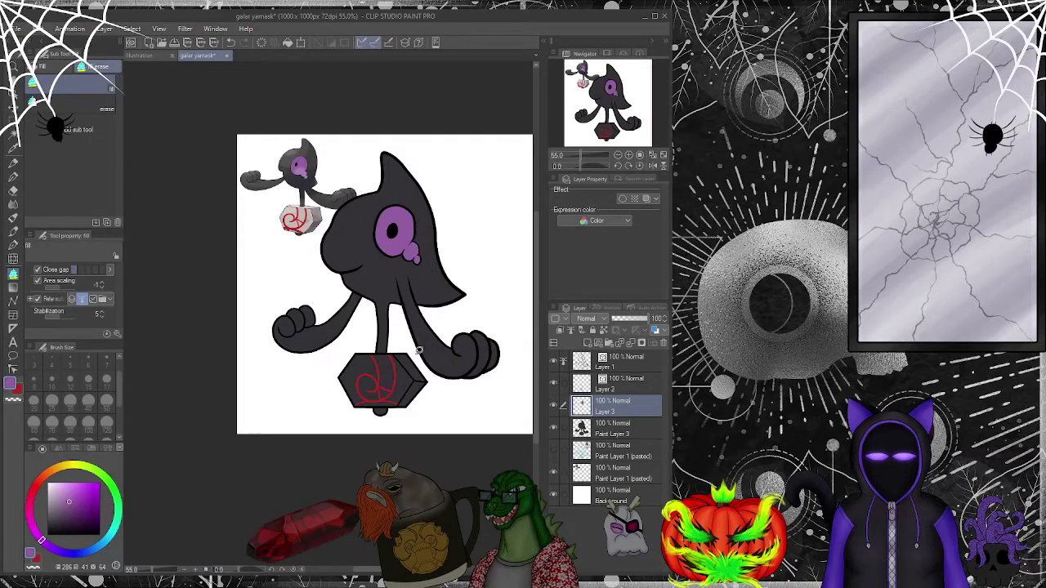
- Add another layer above Layer 3 and fill the whole stone with the light beige sampled from the reference's stone
{"action": "left_click", "coordinate": [589, 344]}
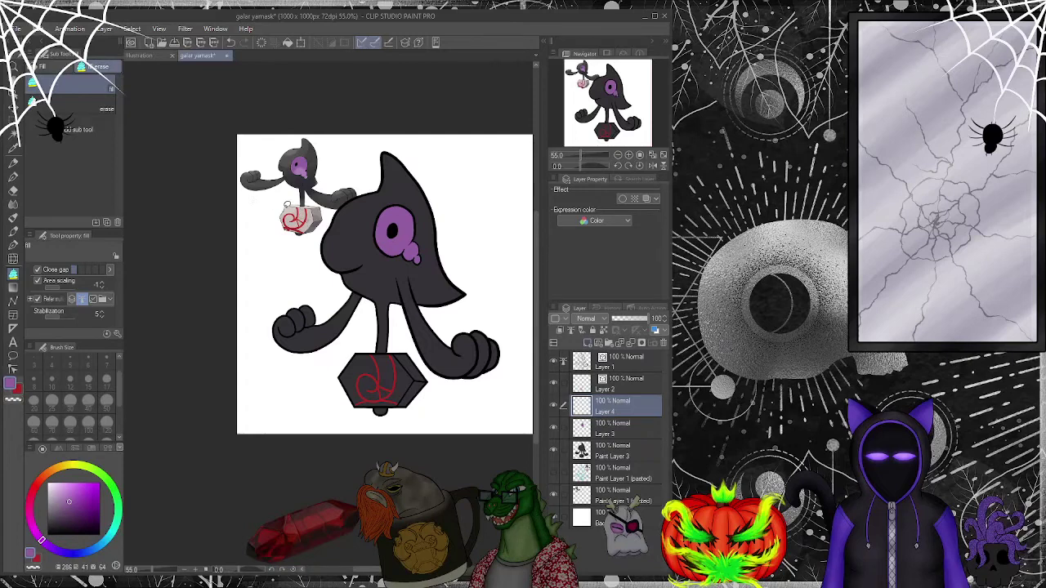
{"action": "left_click", "coordinate": [298, 210], "text": "alt"}
{"action": "mouse_move", "coordinate": [378, 342]}
{"action": "left_mouse_down"}
{"action": "mouse_move", "coordinate": [337, 350]}
{"action": "mouse_move", "coordinate": [340, 402]}
{"action": "mouse_move", "coordinate": [403, 406]}
{"action": "mouse_move", "coordinate": [441, 392]}
{"action": "mouse_move", "coordinate": [415, 348]}
{"action": "mouse_move", "coordinate": [377, 342]}
{"action": "left_mouse_up"}
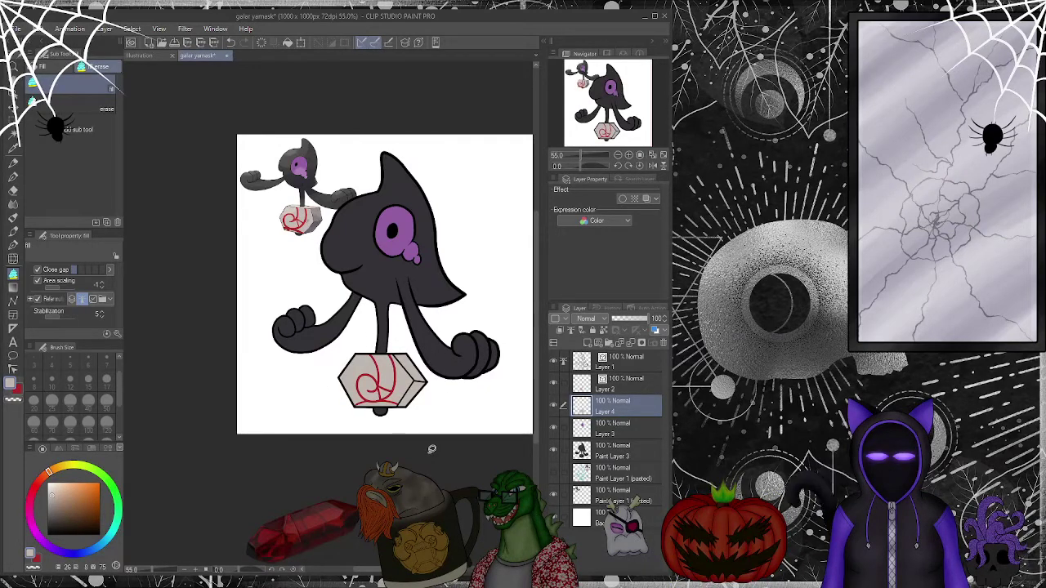
- Thin the stone's hexagonal outline on Layer 1 to a brush size of 5
{"action": "scroll", "coordinate": [401, 393], "scroll_direction": "up", "scroll_amount": 5}
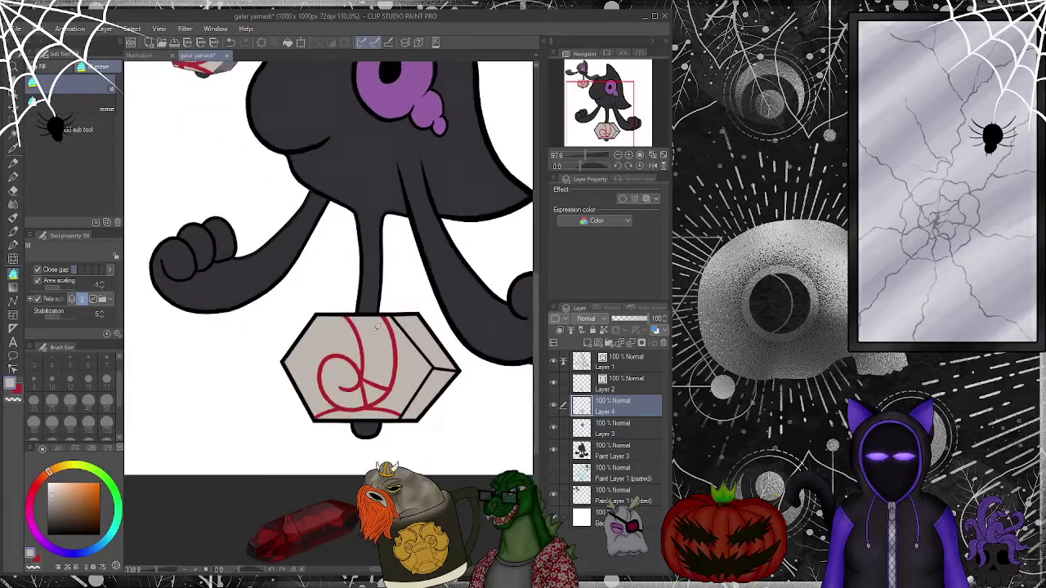
{"action": "scroll", "coordinate": [377, 325], "scroll_direction": "up", "scroll_amount": 2}
{"action": "scroll", "coordinate": [377, 325], "scroll_direction": "up", "scroll_amount": 3}
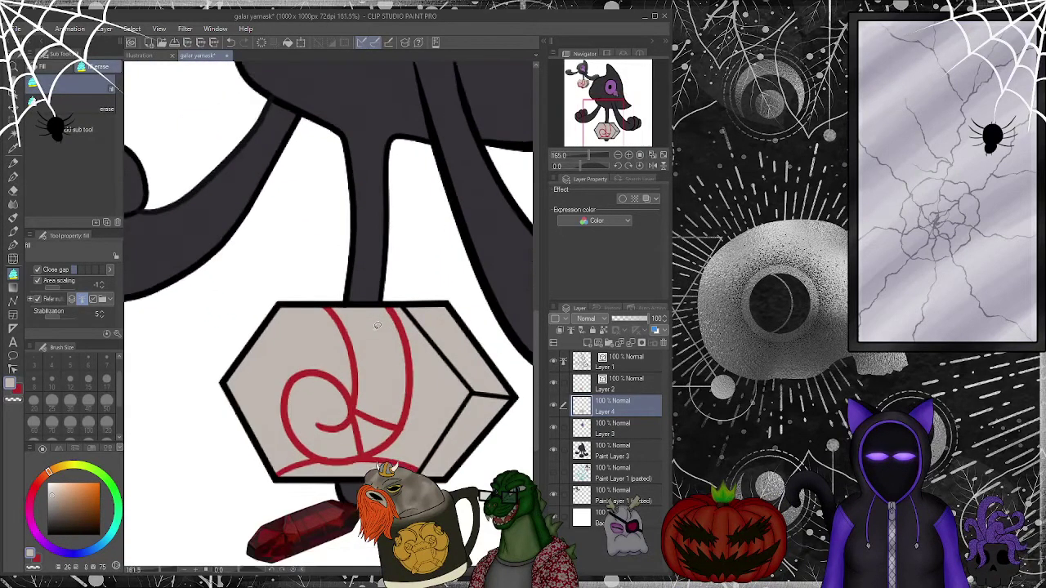
{"action": "scroll", "coordinate": [377, 325], "scroll_direction": "down", "scroll_amount": 4}
{"action": "scroll", "coordinate": [400, 347], "scroll_direction": "up", "scroll_amount": 3}
{"action": "left_click", "coordinate": [627, 368]}
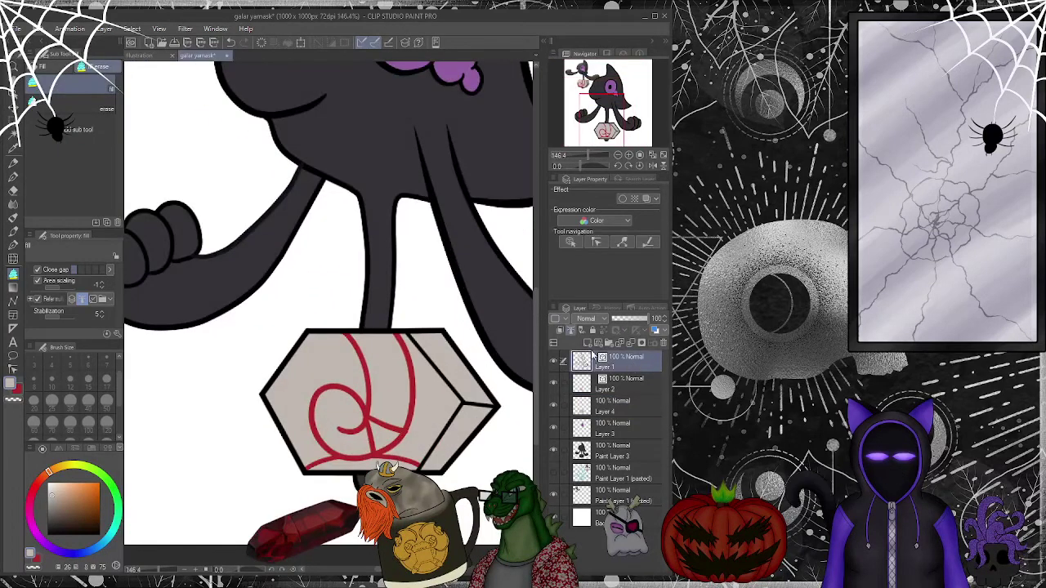
{"action": "key", "text": "o"}
{"action": "left_click", "coordinate": [386, 339]}
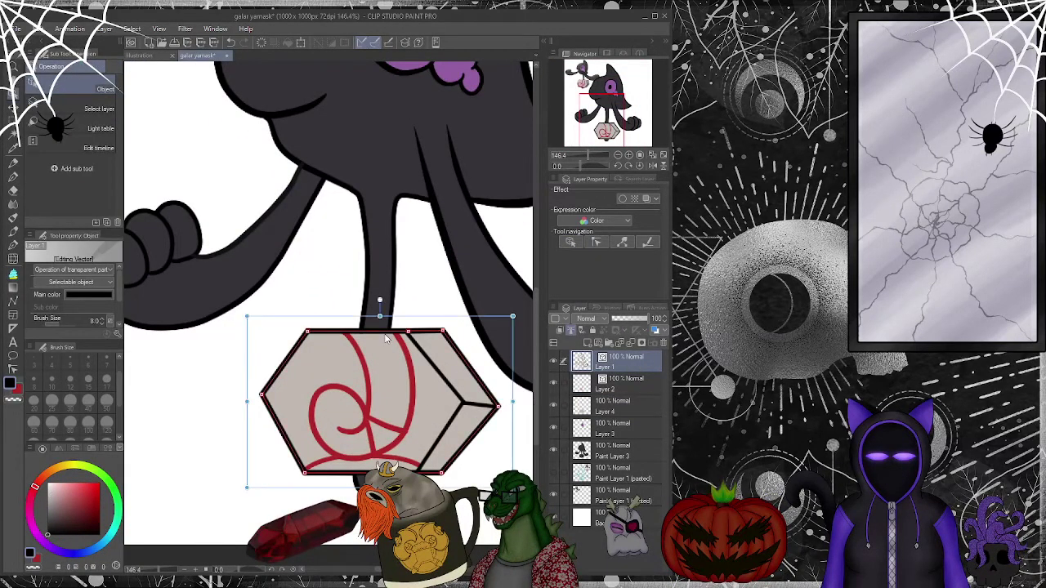
{"action": "left_click", "coordinate": [104, 327]}
{"action": "left_click", "coordinate": [104, 327]}
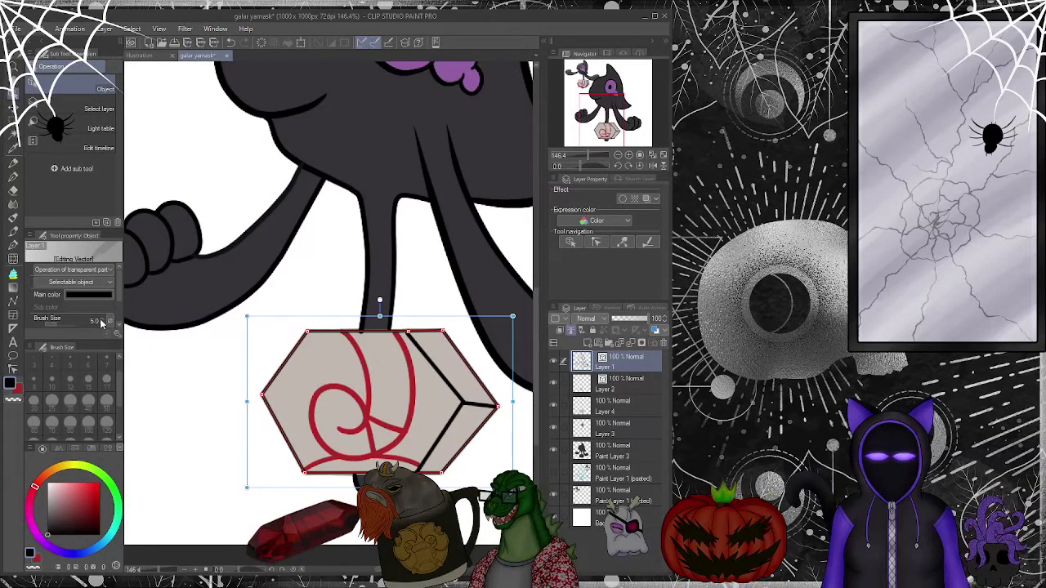
{"action": "left_click", "coordinate": [100, 323]}
{"action": "left_click", "coordinate": [101, 323]}
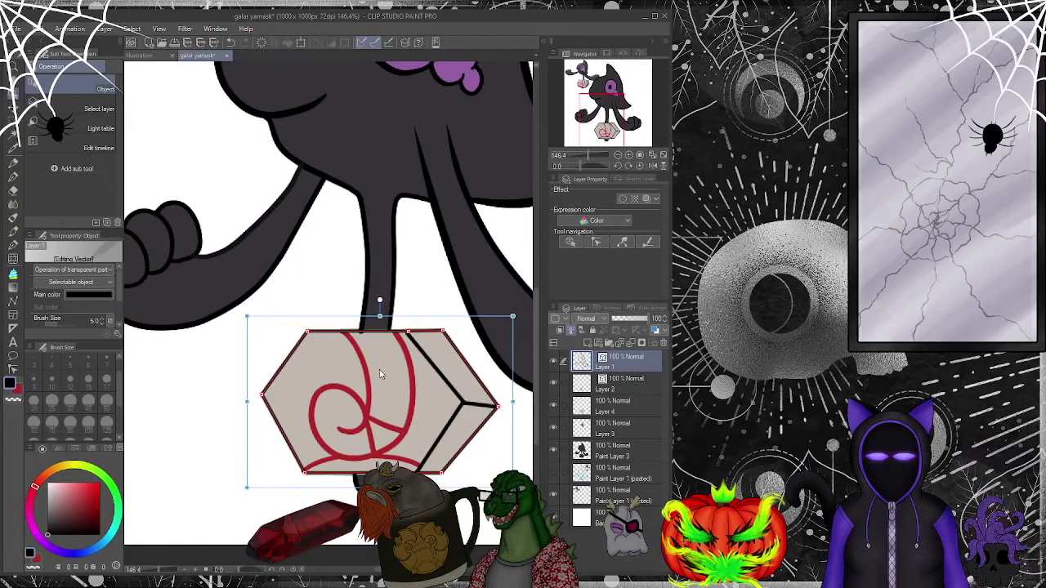
- Thin the stone's inner edge lines to a brush size of 4 and deselect the lines
{"action": "left_click", "coordinate": [472, 406]}
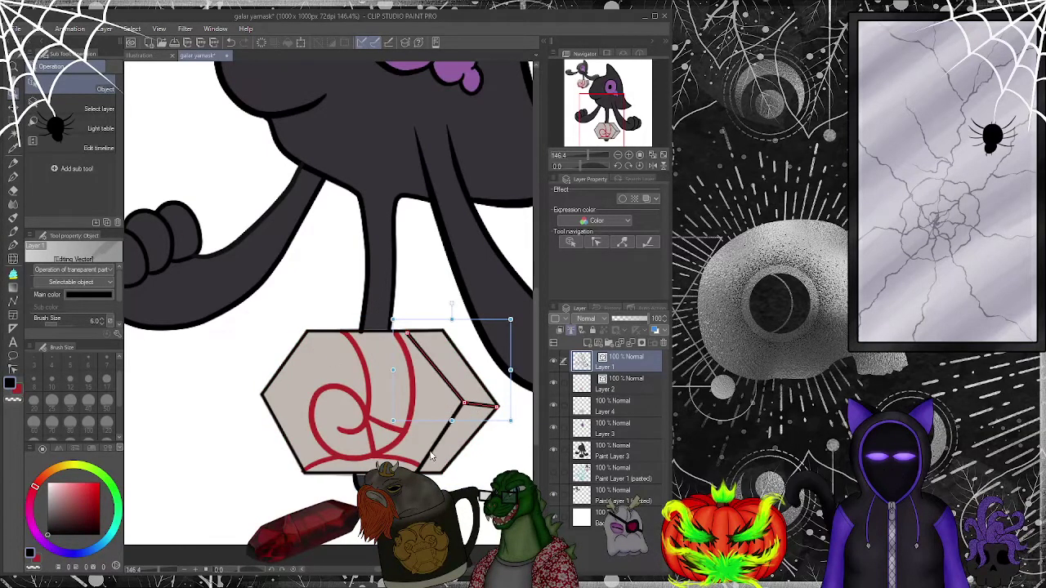
{"action": "left_click", "coordinate": [102, 324]}
{"action": "left_click", "coordinate": [101, 324]}
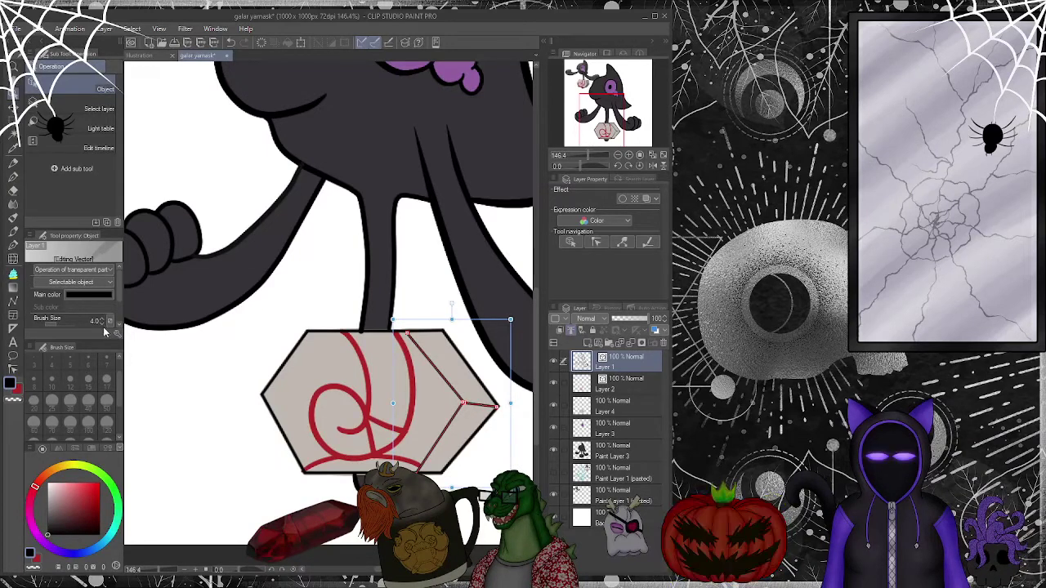
{"action": "left_click", "coordinate": [272, 381]}
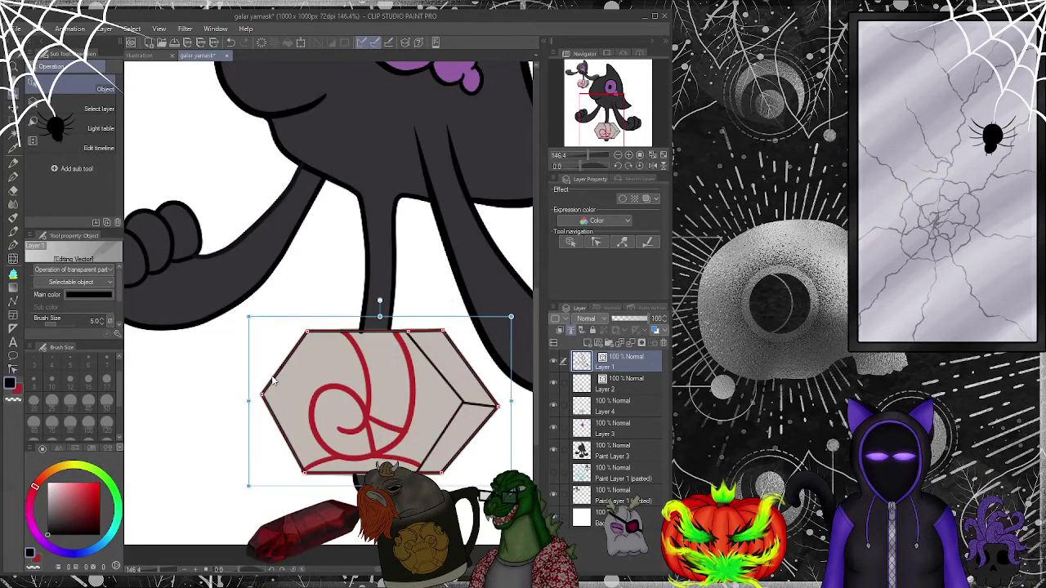
{"action": "left_click", "coordinate": [466, 465]}
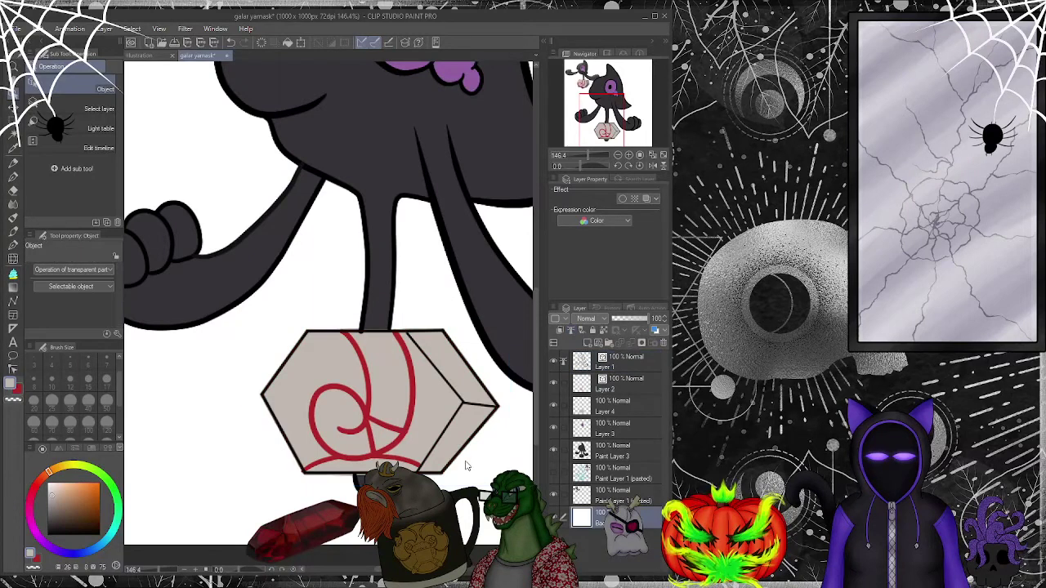
- Erase the beige fill that spills past the stone's thinned outline on Layer 4 with the Hard eraser at size 17
{"action": "left_click", "coordinate": [610, 413]}
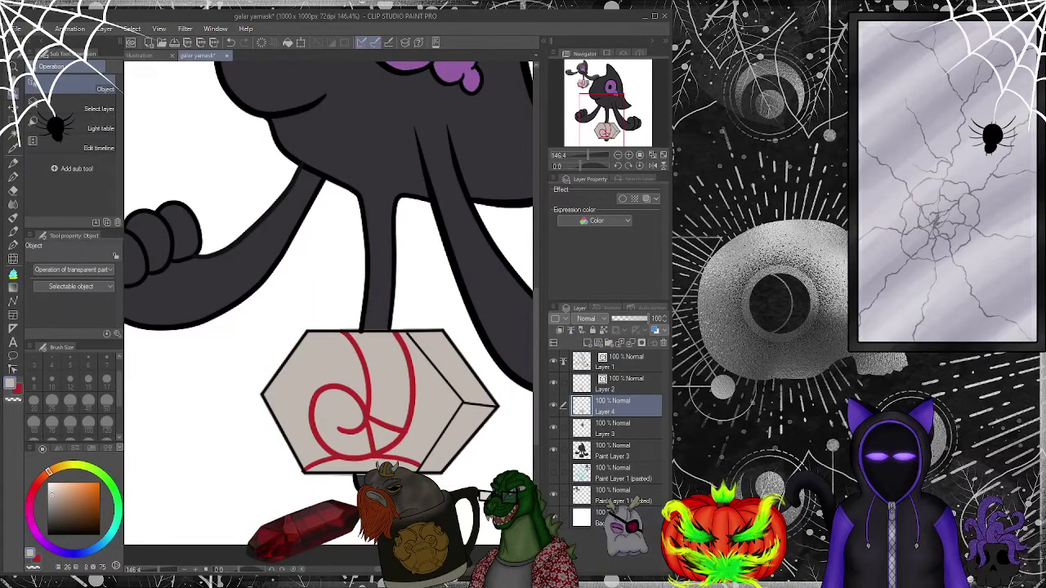
{"action": "key", "text": "e"}
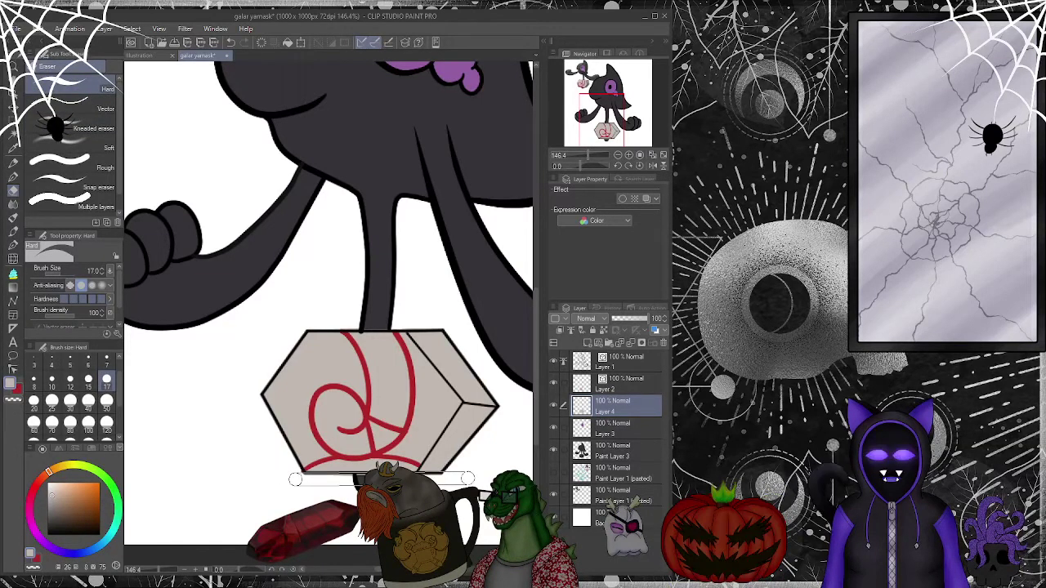
{"action": "scroll", "coordinate": [468, 480], "scroll_direction": "up", "scroll_amount": 3}
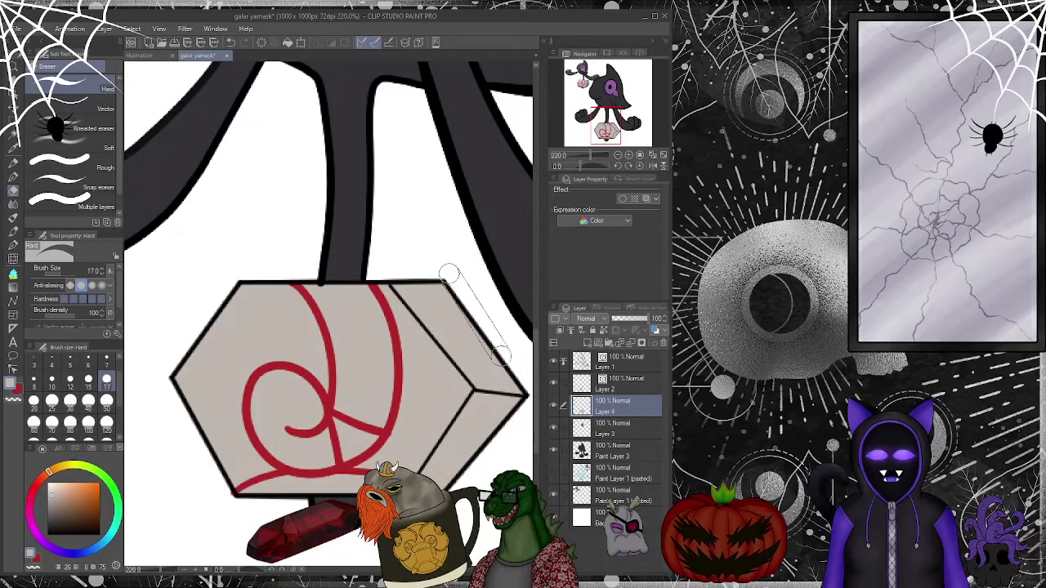
{"action": "scroll", "coordinate": [490, 347], "scroll_direction": "down", "scroll_amount": 3}
{"action": "scroll", "coordinate": [491, 347], "scroll_direction": "up", "scroll_amount": 3}
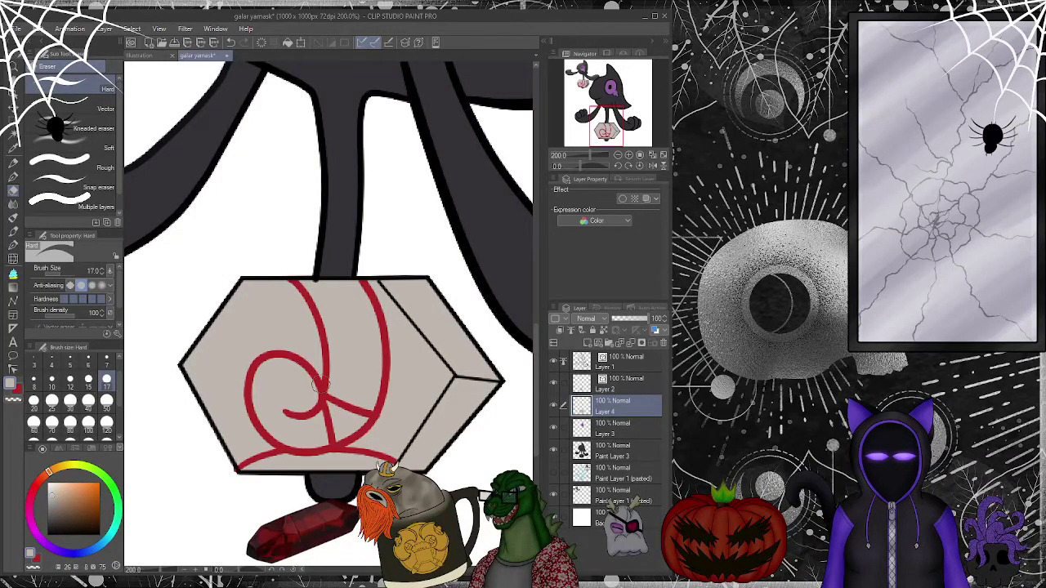
- Adjust the control points ending the lower-left red marking on Layer 2 and the stalk lines on Layer 1 to meet the stone's thinned outline
{"action": "left_click", "coordinate": [624, 384]}
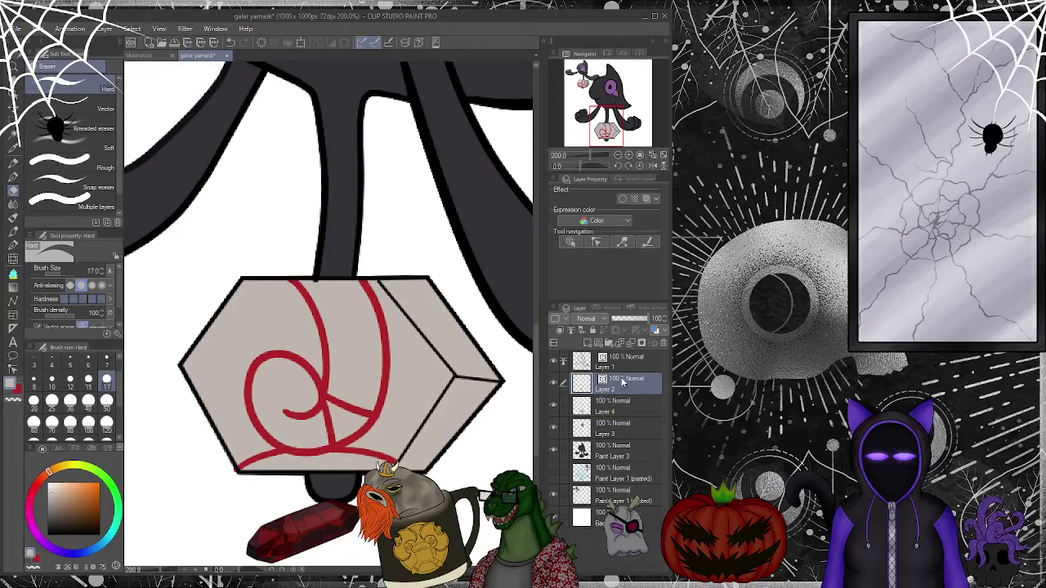
{"action": "left_click", "coordinate": [594, 247]}
{"action": "left_click", "coordinate": [235, 472]}
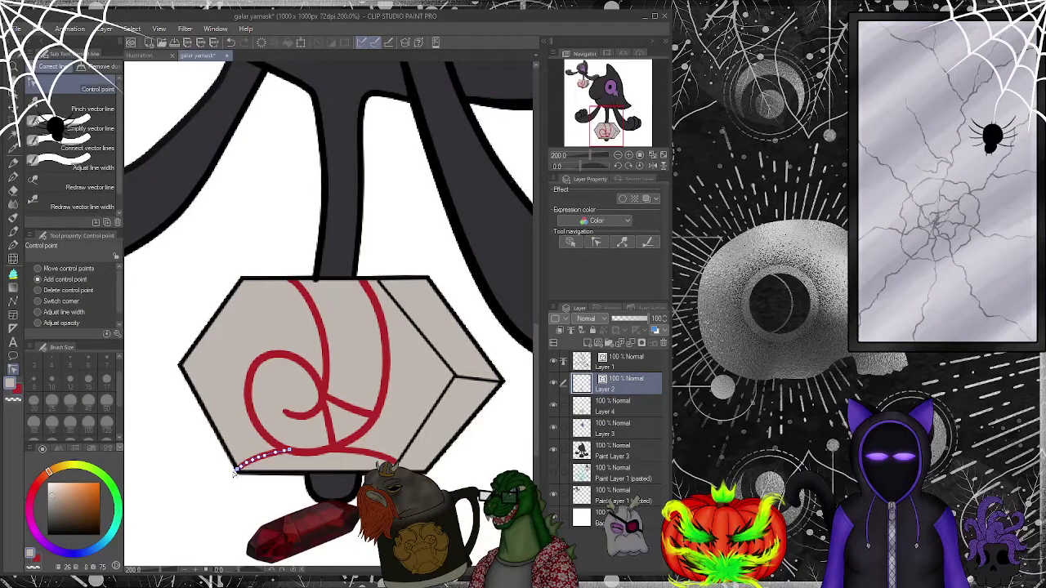
{"action": "key", "text": "alt+bracketright"}
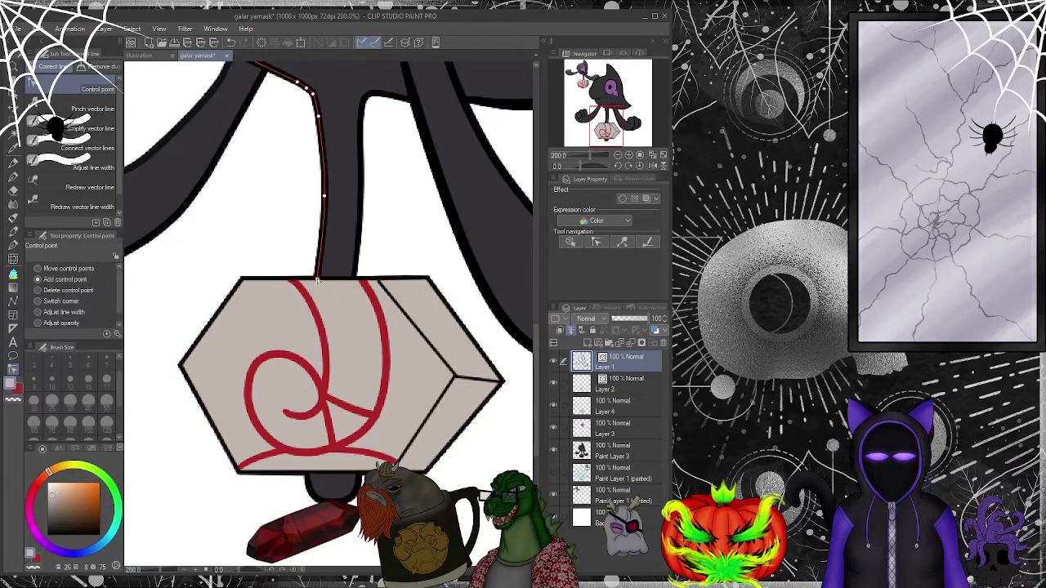
{"action": "scroll", "coordinate": [311, 341], "scroll_direction": "down", "scroll_amount": 4}
{"action": "scroll", "coordinate": [309, 342], "scroll_direction": "up", "scroll_amount": 6}
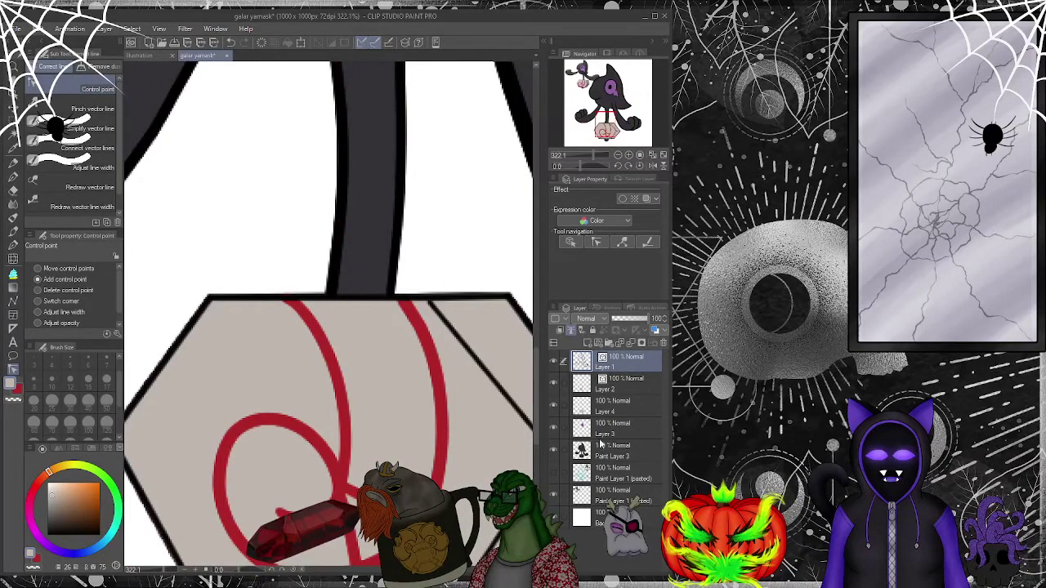
- Adjust the control points at the upper ends of the red markings on Layer 2 so they meet the stone's top edge
{"action": "left_click", "coordinate": [617, 384]}
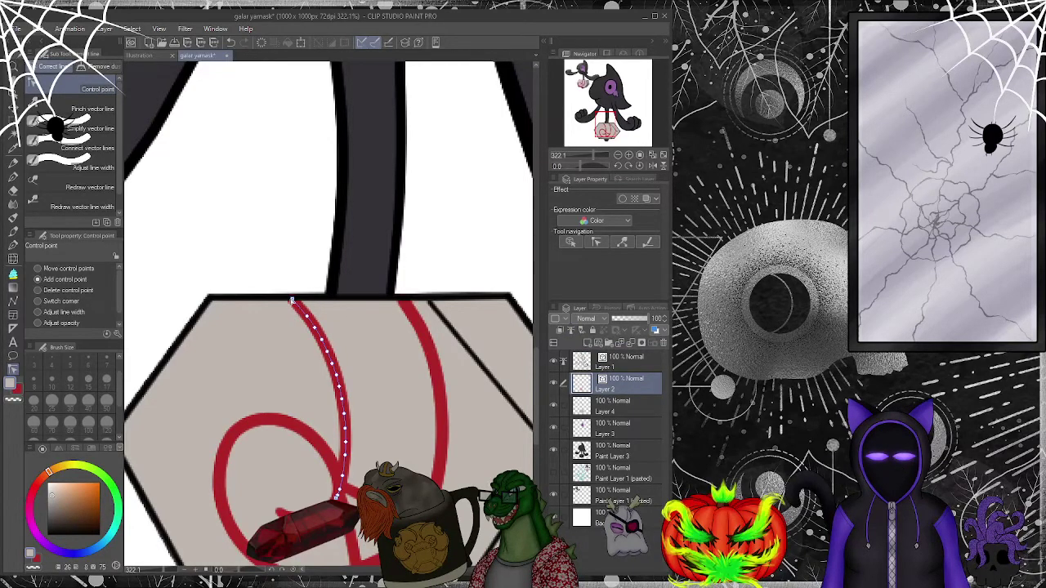
{"action": "scroll", "coordinate": [327, 376], "scroll_direction": "down", "scroll_amount": 8}
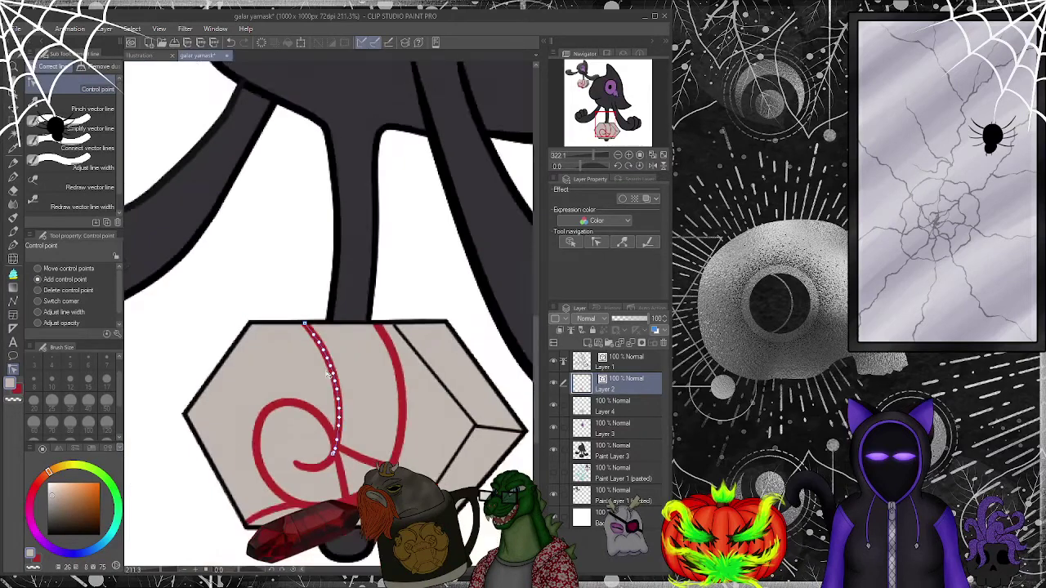
{"action": "scroll", "coordinate": [253, 254], "scroll_direction": "up", "scroll_amount": 3}
{"action": "scroll", "coordinate": [278, 310], "scroll_direction": "down", "scroll_amount": 3}
{"action": "scroll", "coordinate": [308, 387], "scroll_direction": "up", "scroll_amount": 2}
{"action": "scroll", "coordinate": [308, 387], "scroll_direction": "up", "scroll_amount": 2}
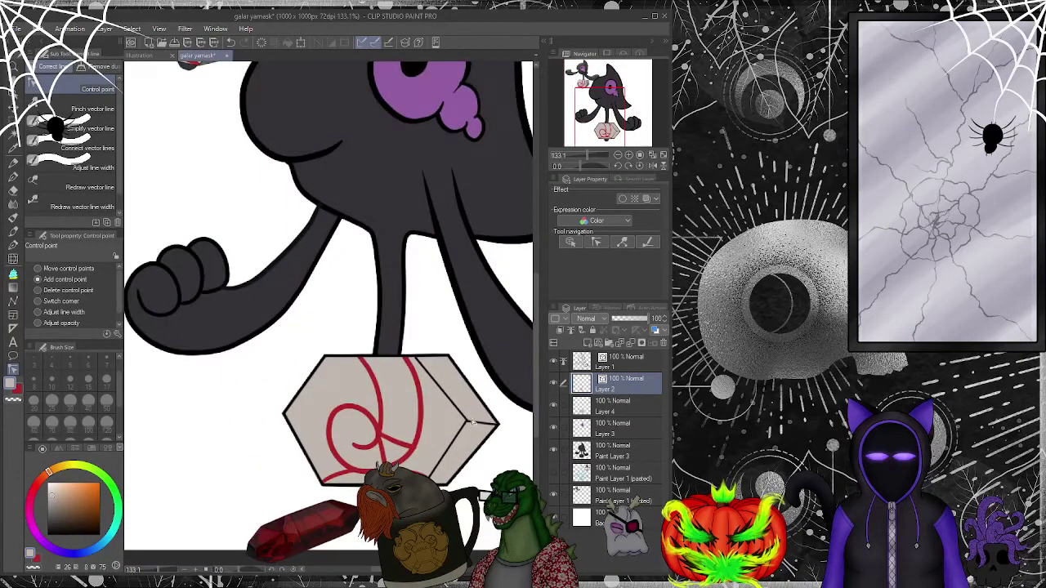
- Add a new layer clipped to Layer 4 and sample the greyish purple from the shaded side of the reference's stone
{"action": "left_click", "coordinate": [617, 405]}
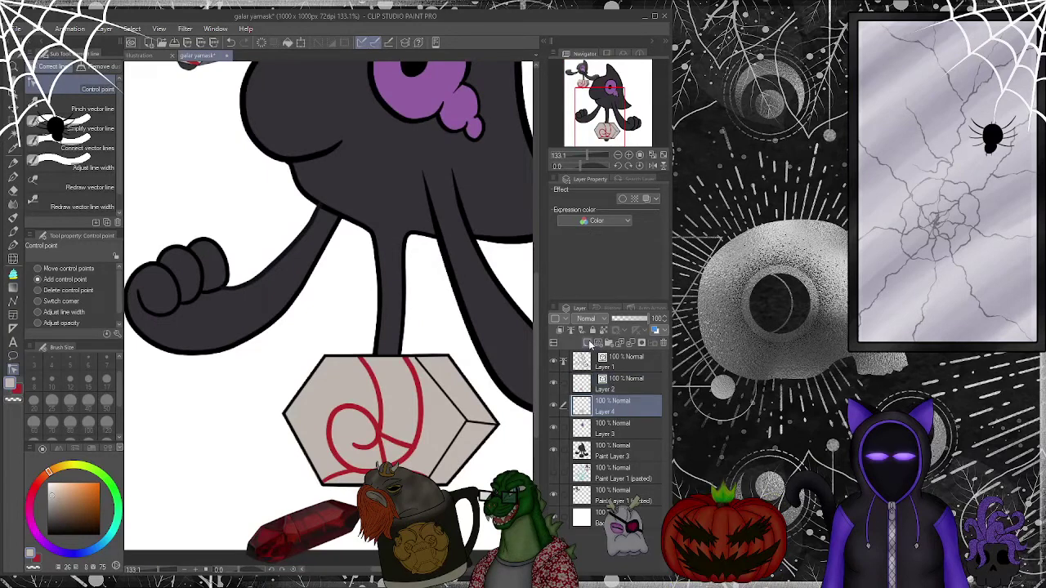
{"action": "left_click", "coordinate": [587, 345]}
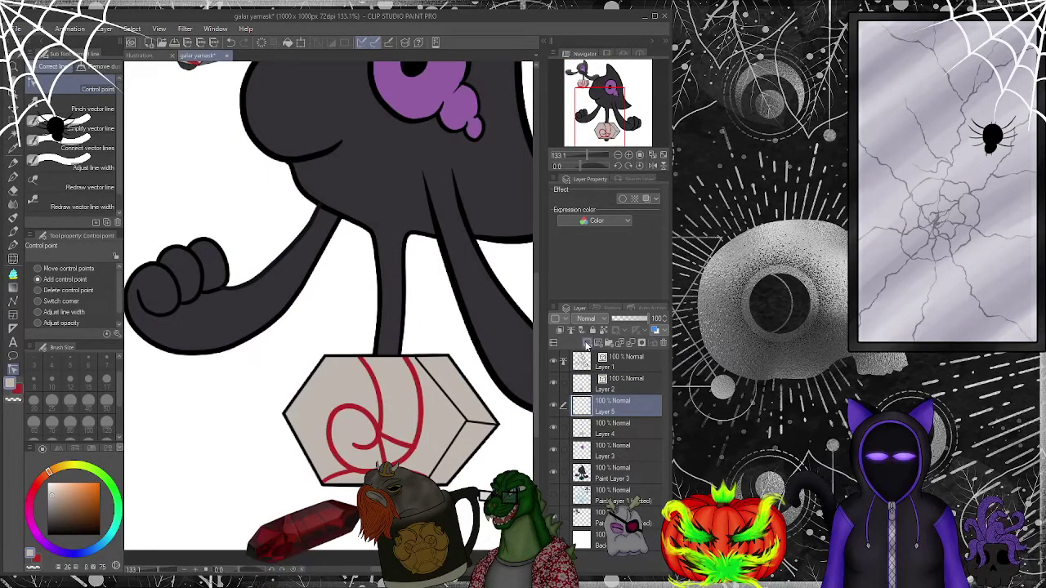
{"action": "scroll", "coordinate": [302, 123], "scroll_direction": "down", "scroll_amount": 2}
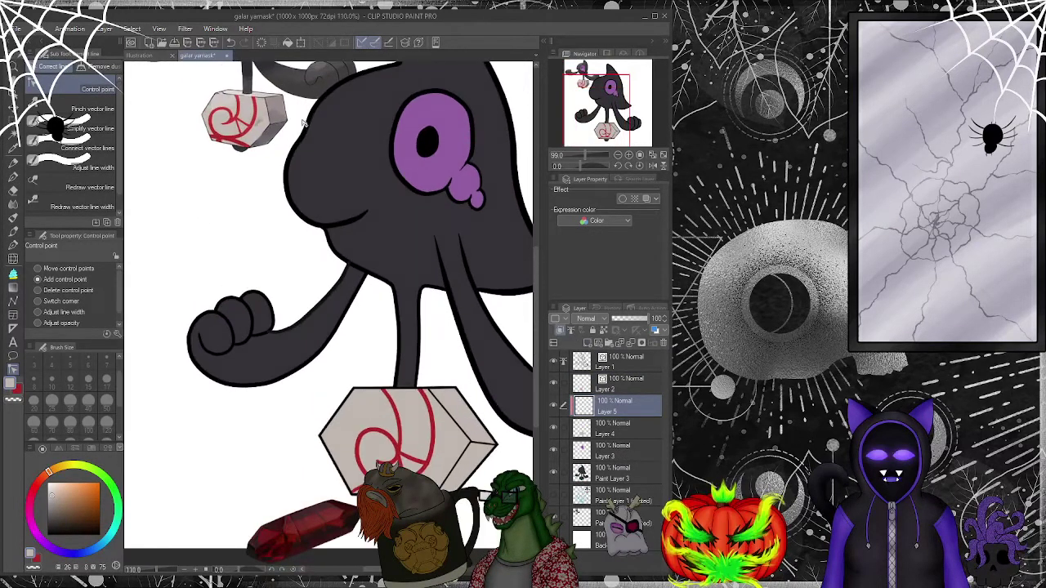
{"action": "left_click", "coordinate": [13, 174]}
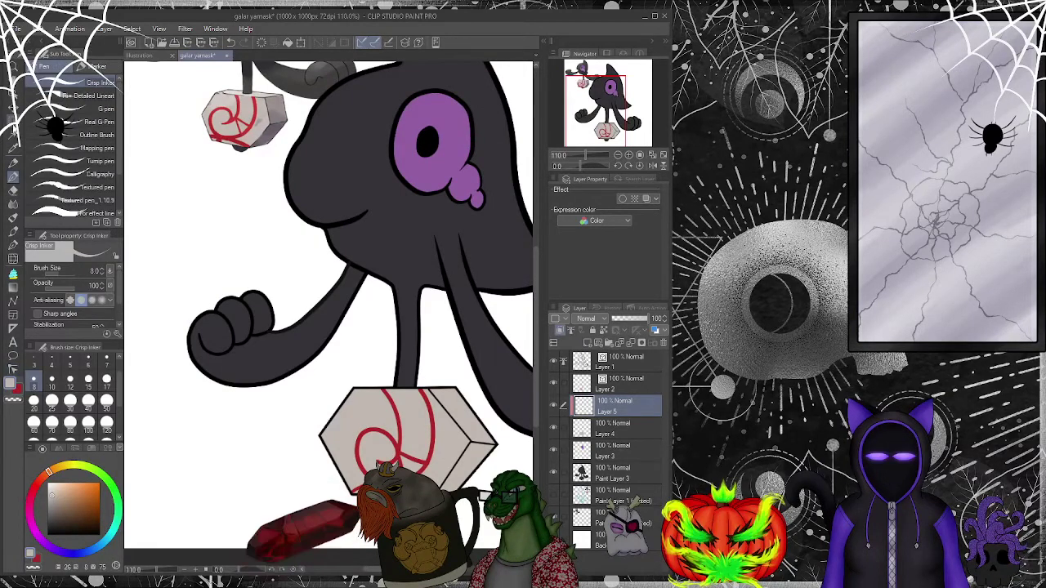
{"action": "left_click", "coordinate": [13, 147]}
{"action": "left_click", "coordinate": [319, 258]}
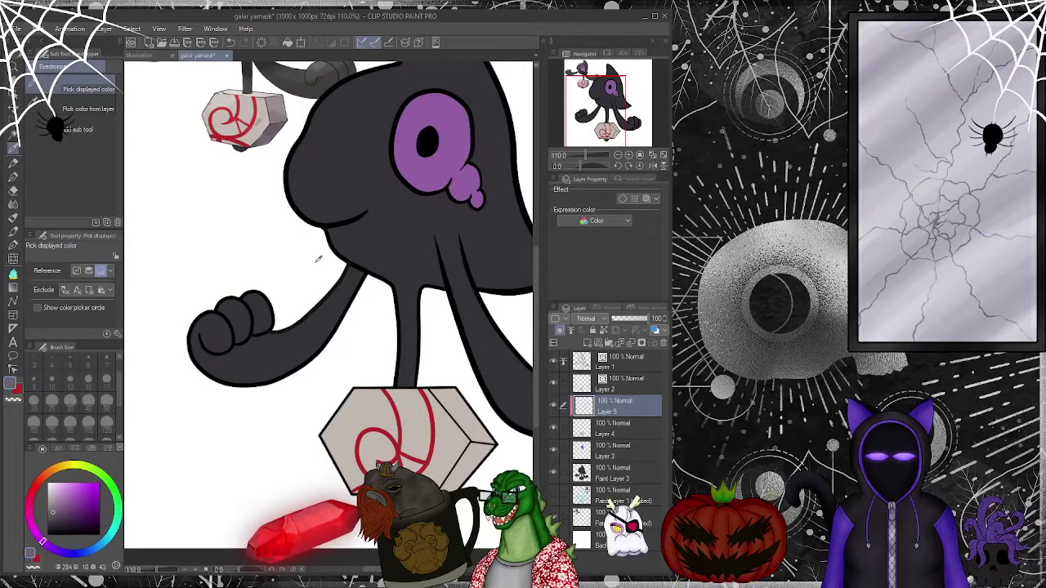
- Paint the stone's two side facets greyish purple on the clipped Layer 5 with the Fill-in mono pen at size 25
{"action": "scroll", "coordinate": [319, 258], "scroll_direction": "down", "scroll_amount": 3}
{"action": "scroll", "coordinate": [408, 421], "scroll_direction": "up", "scroll_amount": 3}
{"action": "key", "text": "p"}
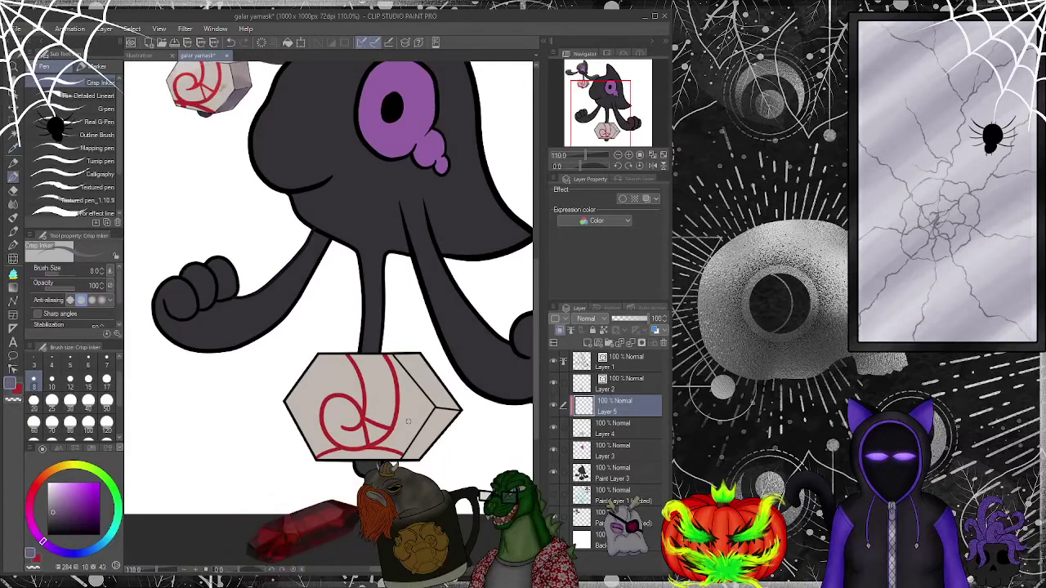
{"action": "key", "text": "p"}
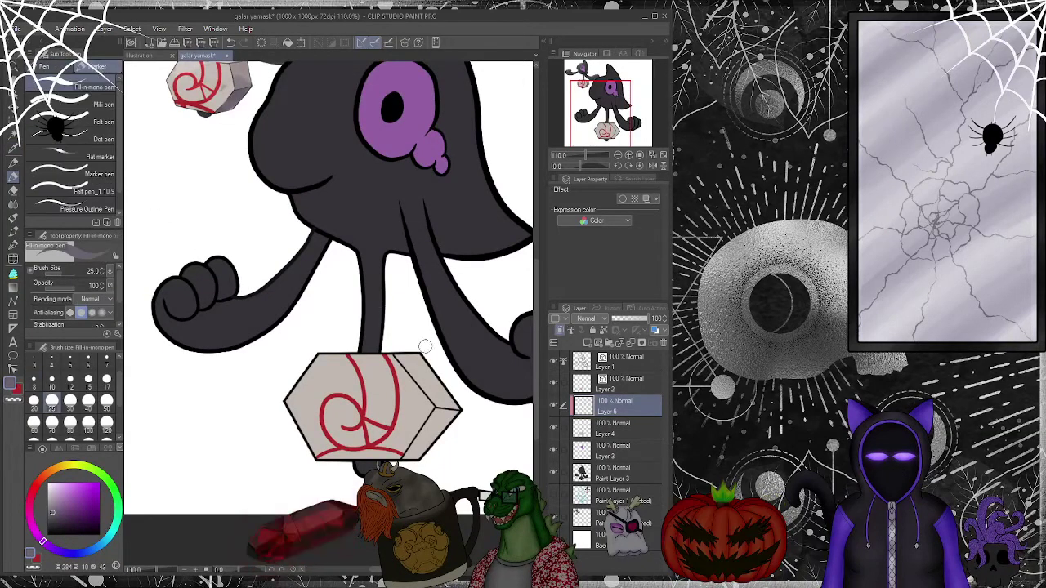
{"action": "mouse_move", "coordinate": [404, 355]}
{"action": "left_mouse_down"}
{"action": "mouse_move", "coordinate": [443, 406]}
{"action": "mouse_move", "coordinate": [441, 379]}
{"action": "mouse_move", "coordinate": [458, 416]}
{"action": "left_mouse_up"}
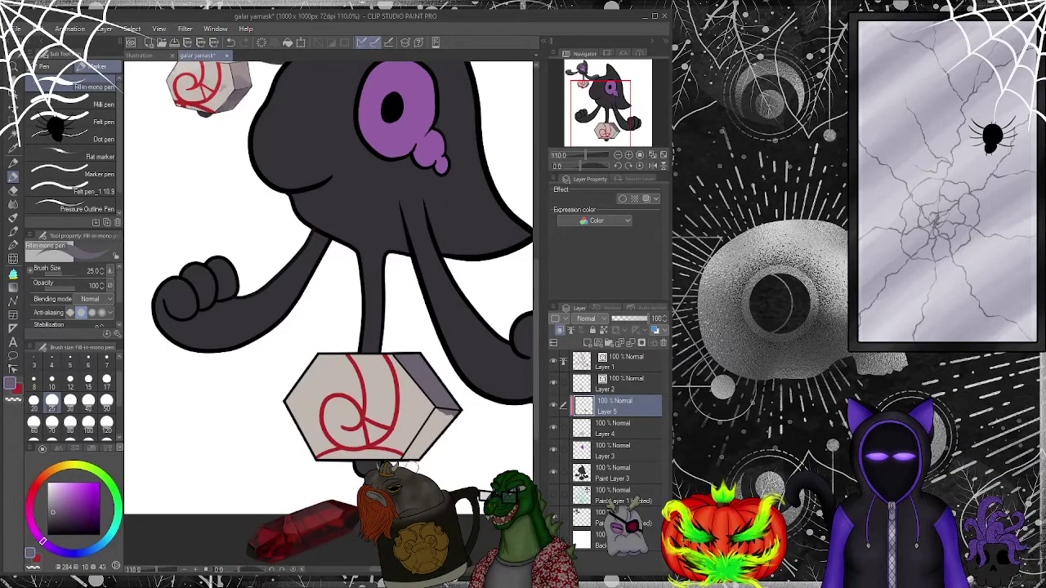
{"action": "mouse_move", "coordinate": [453, 400]}
{"action": "left_mouse_down"}
{"action": "mouse_move", "coordinate": [412, 450]}
{"action": "mouse_move", "coordinate": [453, 398]}
{"action": "mouse_move", "coordinate": [412, 468]}
{"action": "left_mouse_up"}
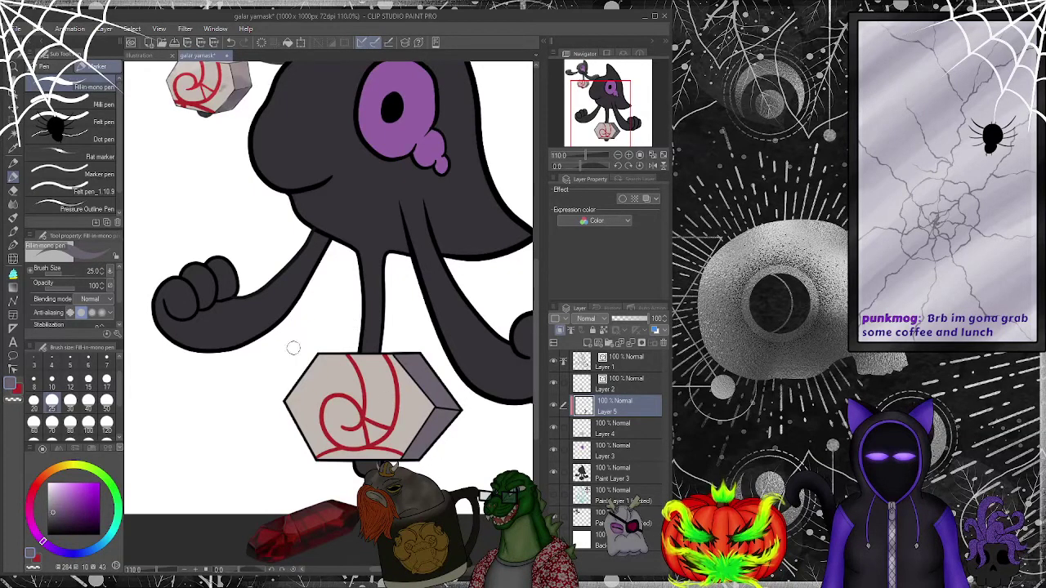
- Lower the opacity of Layer 5 to 45% to lighten the stone's side facets
{"action": "key", "text": "ctrl+0"}
{"action": "key", "text": "ctrl+alt+0"}
{"action": "scroll", "coordinate": [272, 346], "scroll_direction": "up", "scroll_amount": 3}
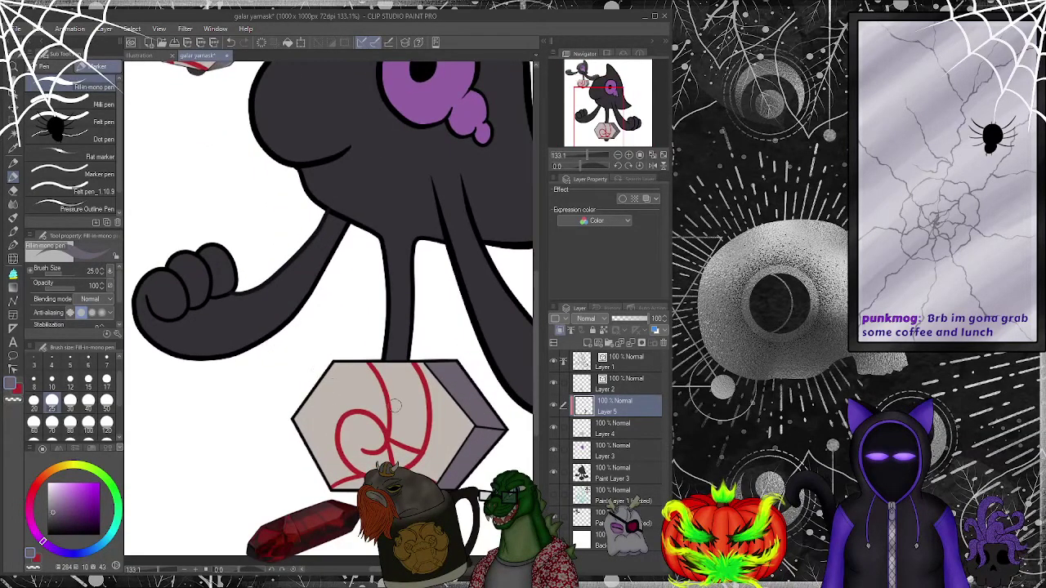
{"action": "left_click_drag", "start_coordinate": [643, 320], "coordinate": [630, 323]}
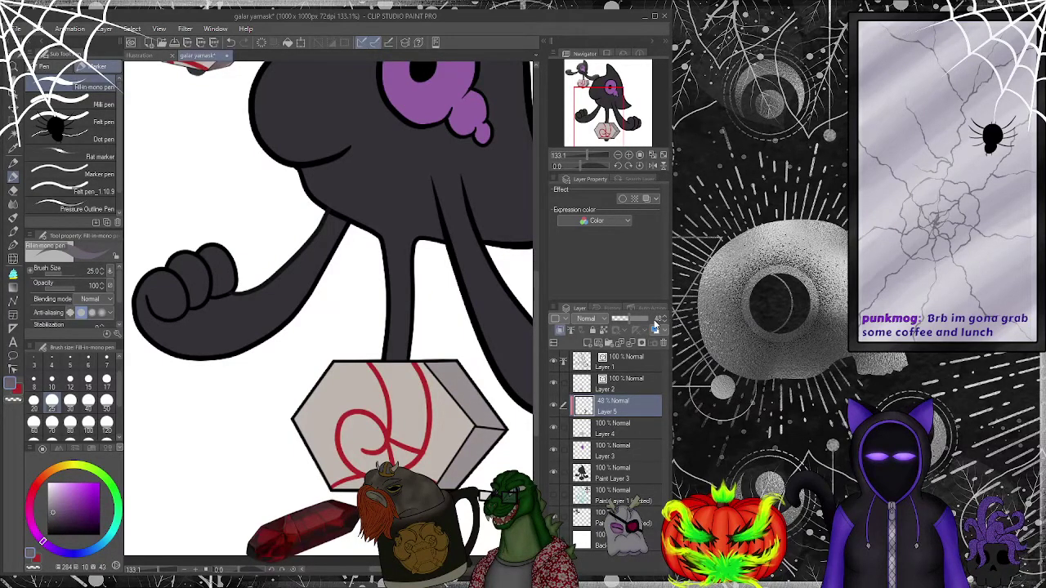
{"action": "left_click_drag", "start_coordinate": [630, 320], "coordinate": [626, 320]}
- Add a new clipped layer above Layer 4 and paint the stone's lower side facet greyish purple on it
{"action": "left_click", "coordinate": [610, 431]}
{"action": "left_click", "coordinate": [587, 345]}
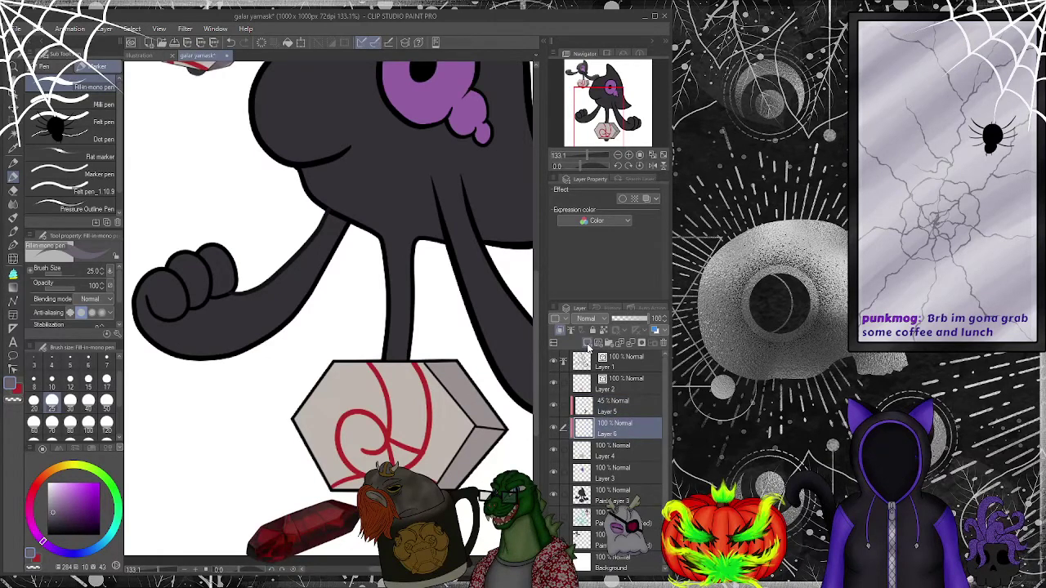
{"action": "mouse_move", "coordinate": [428, 489]}
{"action": "left_mouse_down"}
{"action": "mouse_move", "coordinate": [481, 484]}
{"action": "mouse_move", "coordinate": [477, 449]}
{"action": "left_mouse_up"}
{"action": "key", "text": "ctrl+z"}
{"action": "key", "text": "ctrl+z"}
{"action": "key", "text": "ctrl+z"}
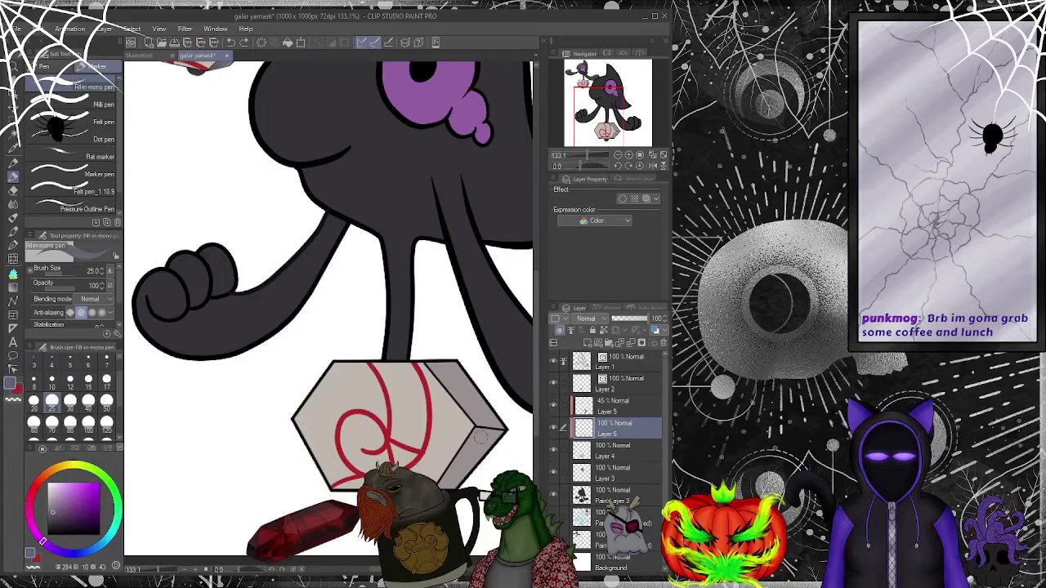
{"action": "left_click_drag", "start_coordinate": [482, 432], "coordinate": [454, 470]}
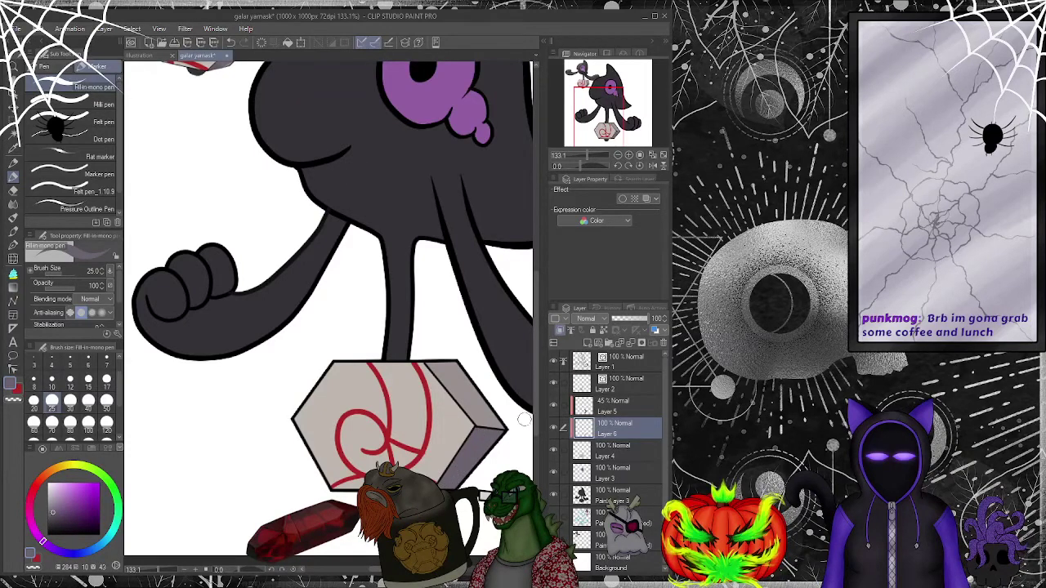
- Set the opacity of Layer 5 to 24% and of Layer 6 to 50%
{"action": "left_click_drag", "start_coordinate": [618, 321], "coordinate": [635, 320]}
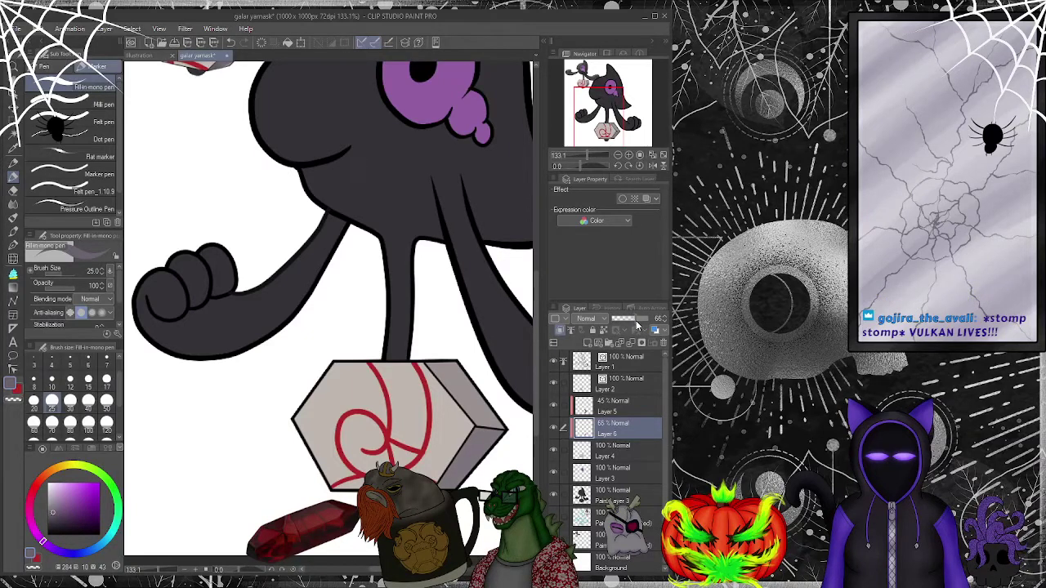
{"action": "left_click", "coordinate": [635, 411]}
{"action": "left_click", "coordinate": [620, 319]}
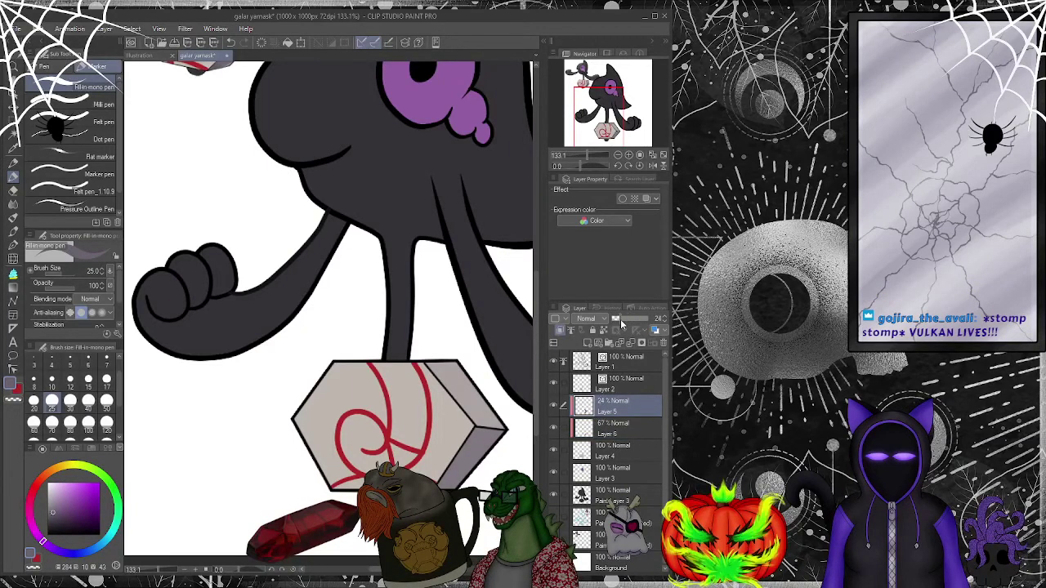
{"action": "left_click", "coordinate": [619, 423]}
{"action": "left_click", "coordinate": [630, 318]}
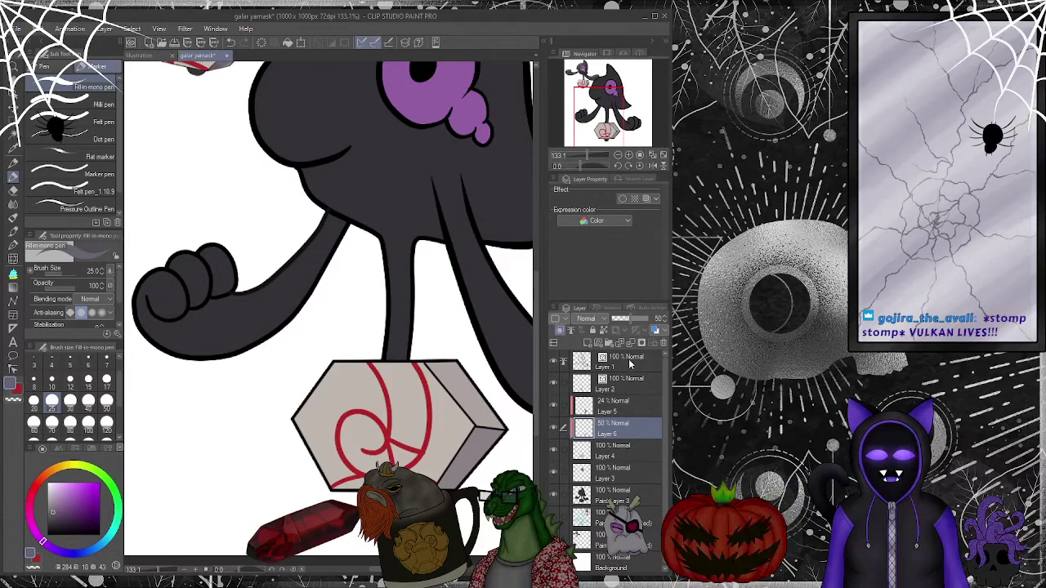
{"action": "left_click", "coordinate": [628, 318]}
- Add a new clipped layer directly above Layer 4 and look through the decoration brushes for a texture matching the reference's stone
{"action": "left_click", "coordinate": [614, 456]}
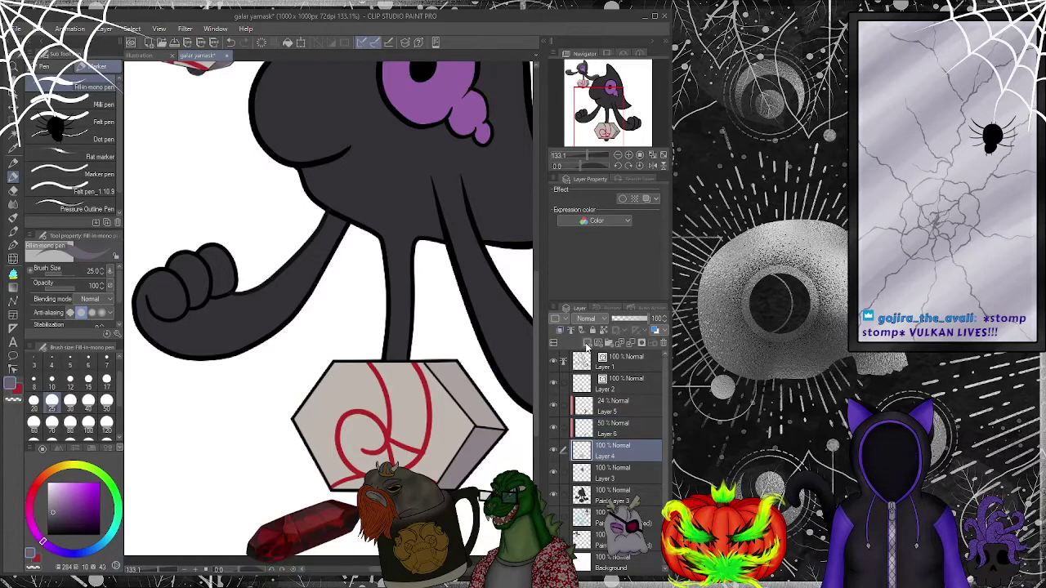
{"action": "left_click", "coordinate": [585, 344]}
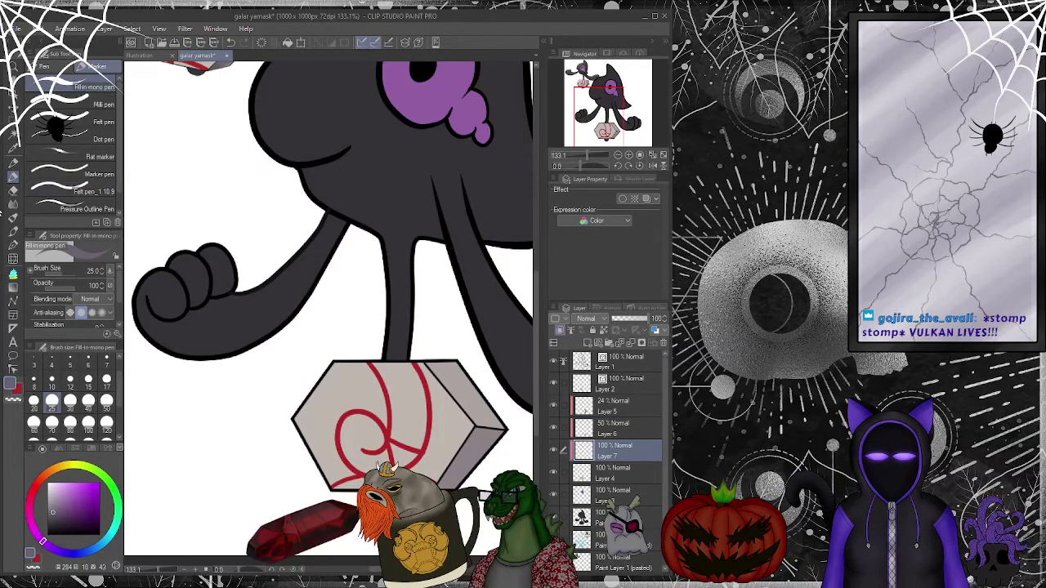
{"action": "left_click", "coordinate": [12, 247]}
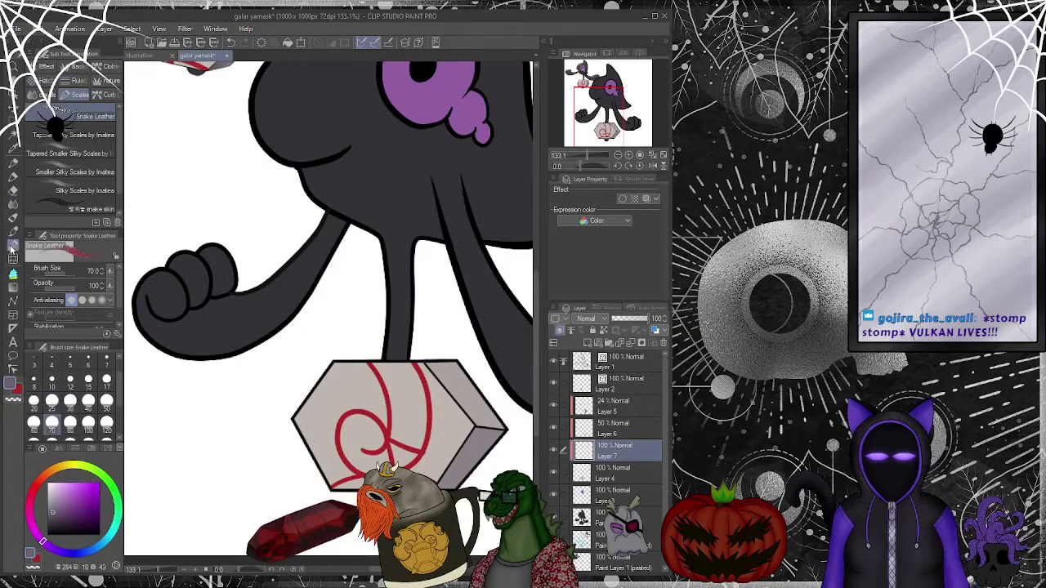
{"action": "left_click", "coordinate": [42, 81]}
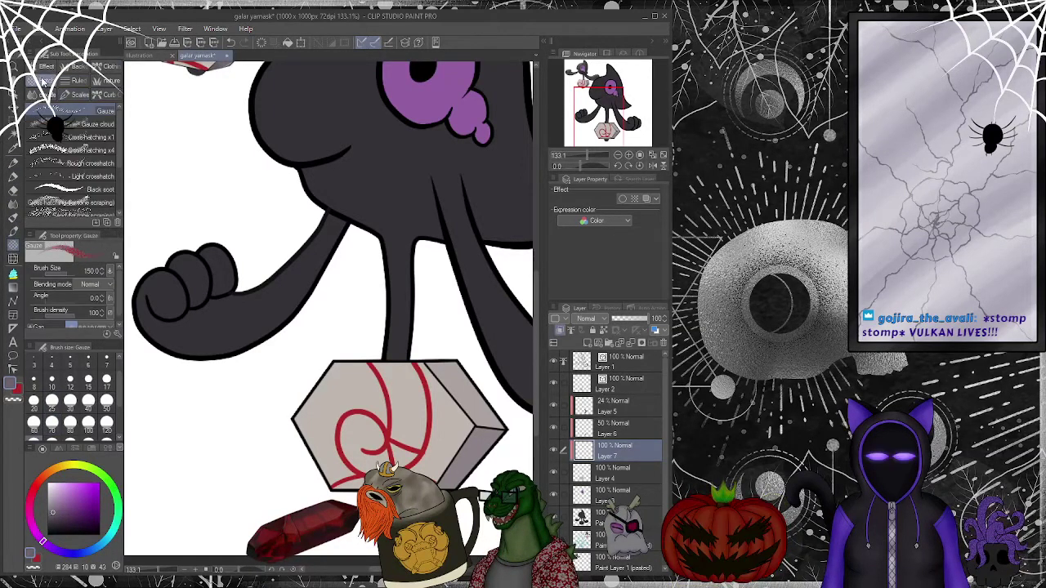
{"action": "left_click", "coordinate": [106, 81]}
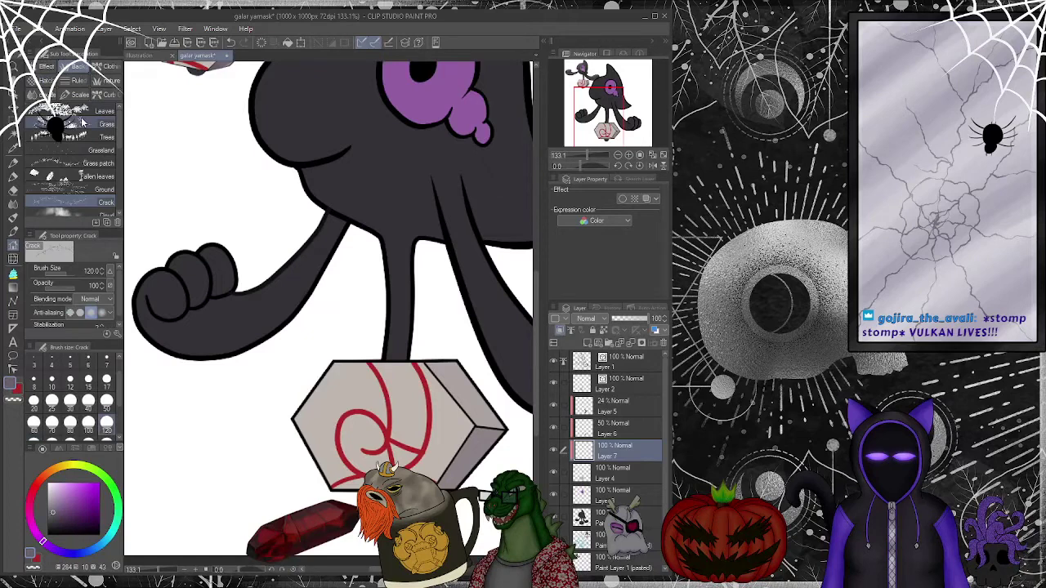
{"action": "scroll", "coordinate": [81, 121], "scroll_direction": "down", "scroll_amount": 4}
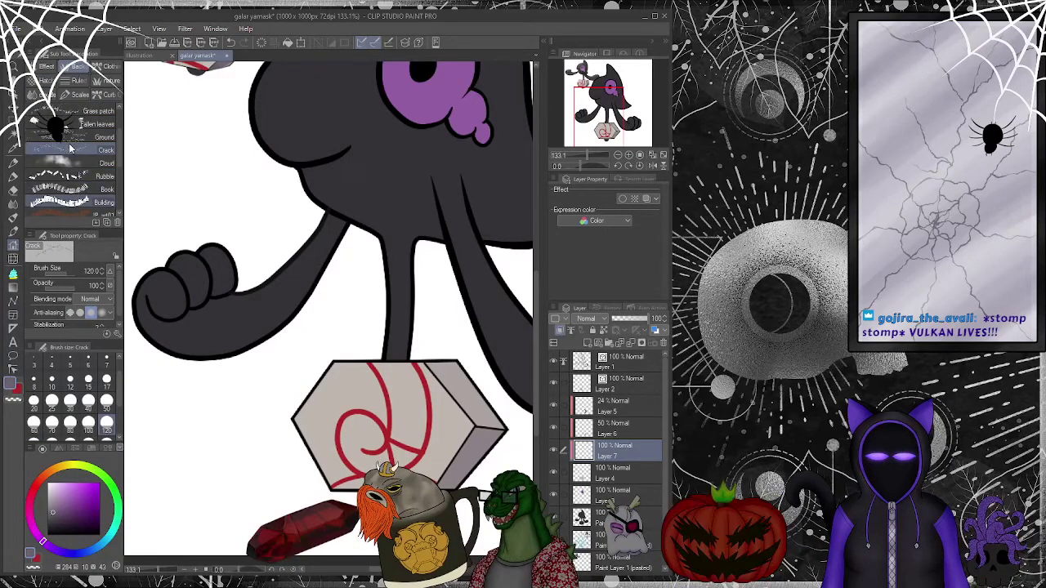
{"action": "scroll", "coordinate": [70, 149], "scroll_direction": "up", "scroll_amount": 4}
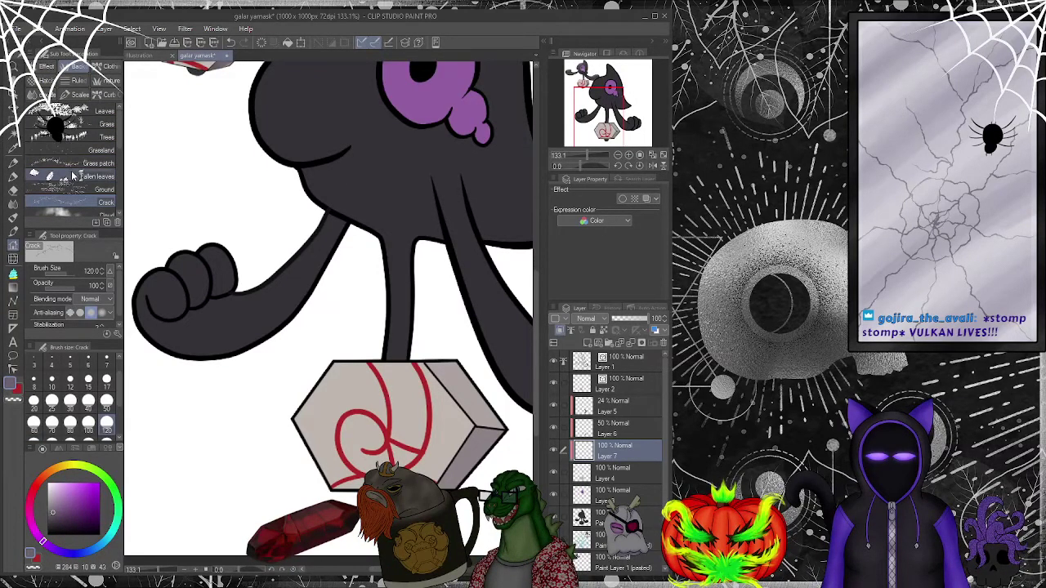
{"action": "scroll", "coordinate": [150, 214], "scroll_direction": "down", "scroll_amount": 3}
{"action": "scroll", "coordinate": [160, 127], "scroll_direction": "up", "scroll_amount": 6}
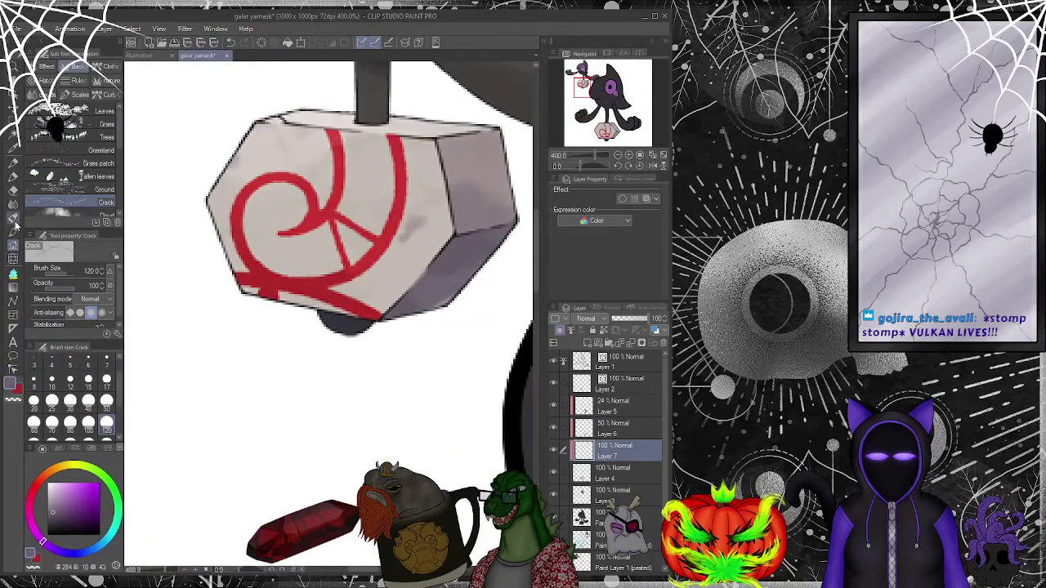
- Choose the watercolour blending brush 水彩にじませ and reduce its size to 30
{"action": "left_click", "coordinate": [101, 81]}
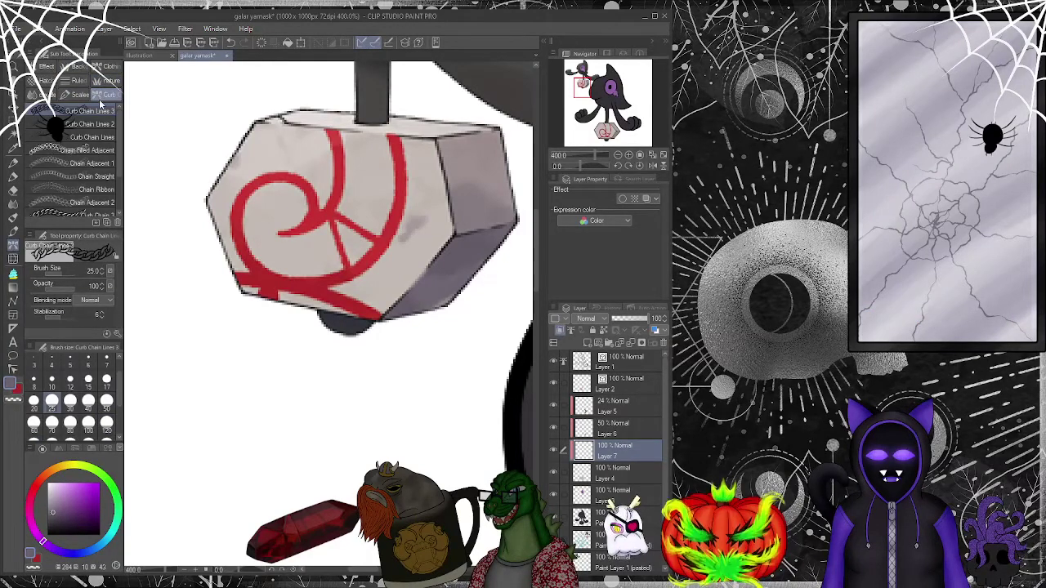
{"action": "left_click", "coordinate": [37, 94]}
{"action": "left_click", "coordinate": [77, 117]}
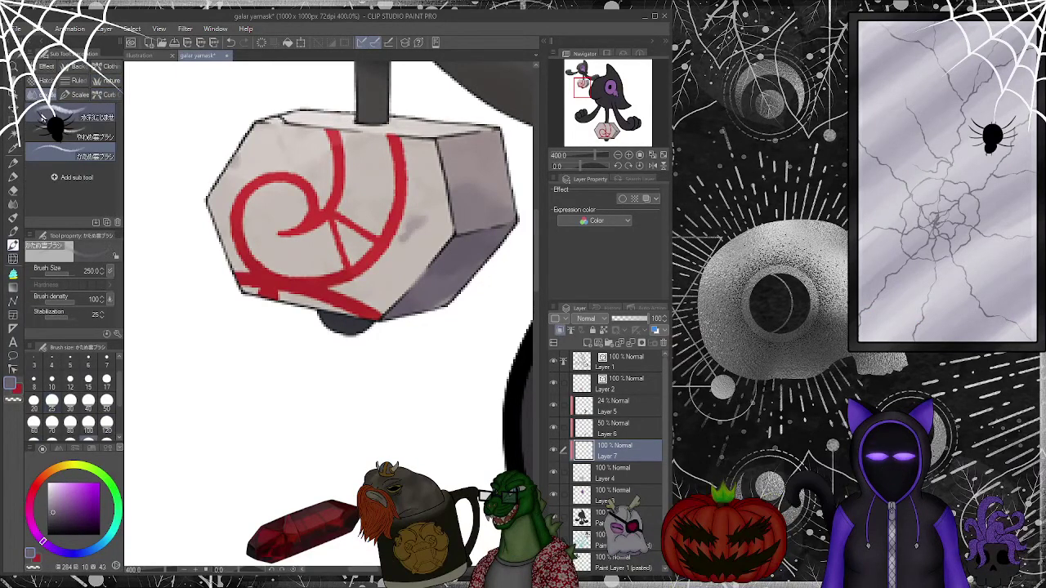
{"action": "scroll", "coordinate": [237, 335], "scroll_direction": "down", "scroll_amount": 2}
{"action": "scroll", "coordinate": [245, 326], "scroll_direction": "down", "scroll_amount": 4}
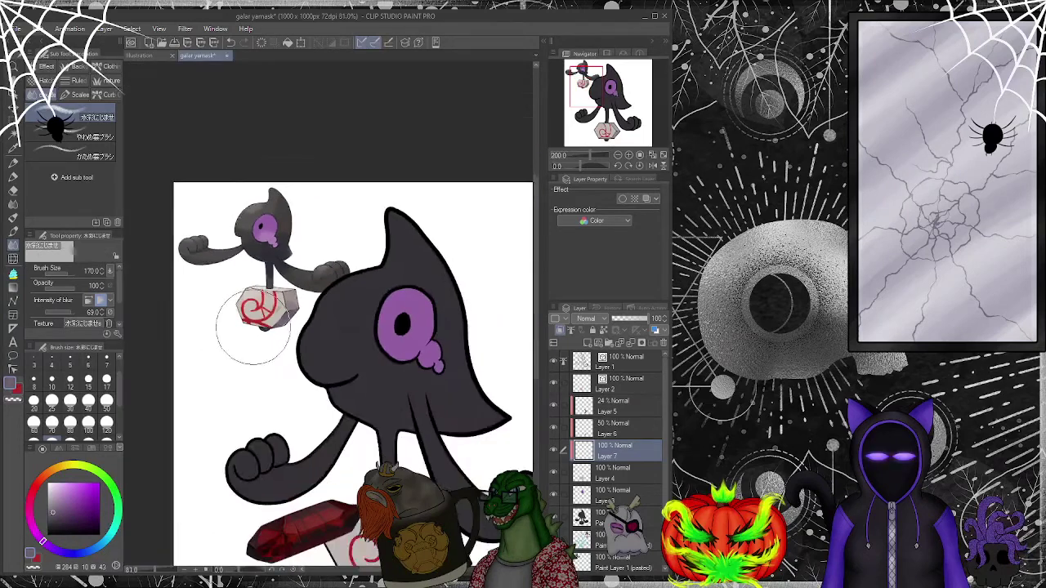
{"action": "scroll", "coordinate": [281, 409], "scroll_direction": "up", "scroll_amount": 3}
{"action": "scroll", "coordinate": [293, 392], "scroll_direction": "up", "scroll_amount": 3}
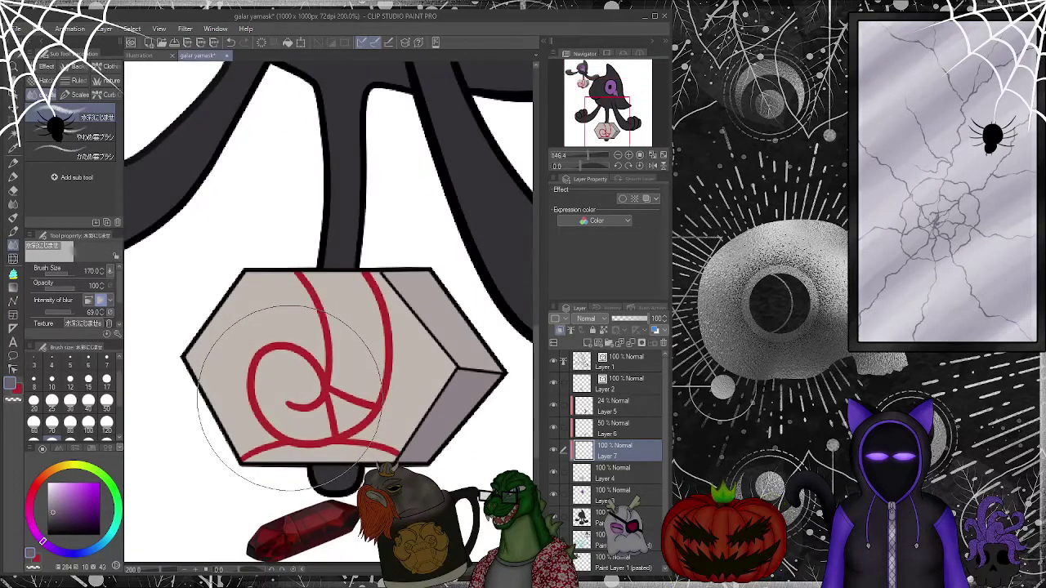
{"action": "key", "text": "bracketleft"}
{"action": "key", "text": "bracketleft"}
{"action": "key", "text": "bracketleft"}
{"action": "key", "text": "bracketleft"}
{"action": "key", "text": "bracketleft"}
{"action": "key", "text": "bracketleft"}
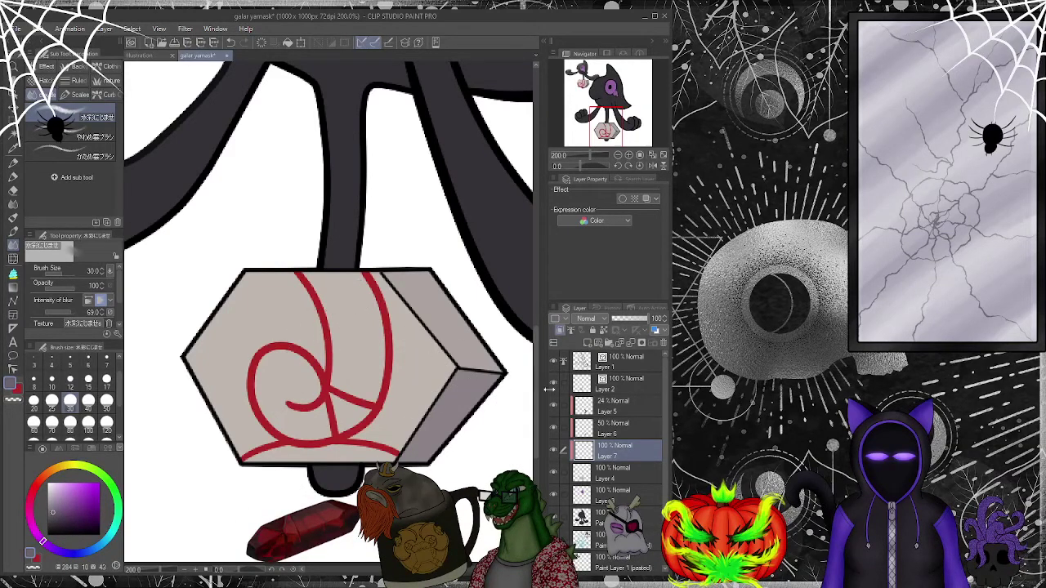
- Move Layer 7 above Layer 5 and try a stroke on the stone's front face with the やわめ brush
{"action": "left_click_drag", "start_coordinate": [623, 452], "coordinate": [620, 406]}
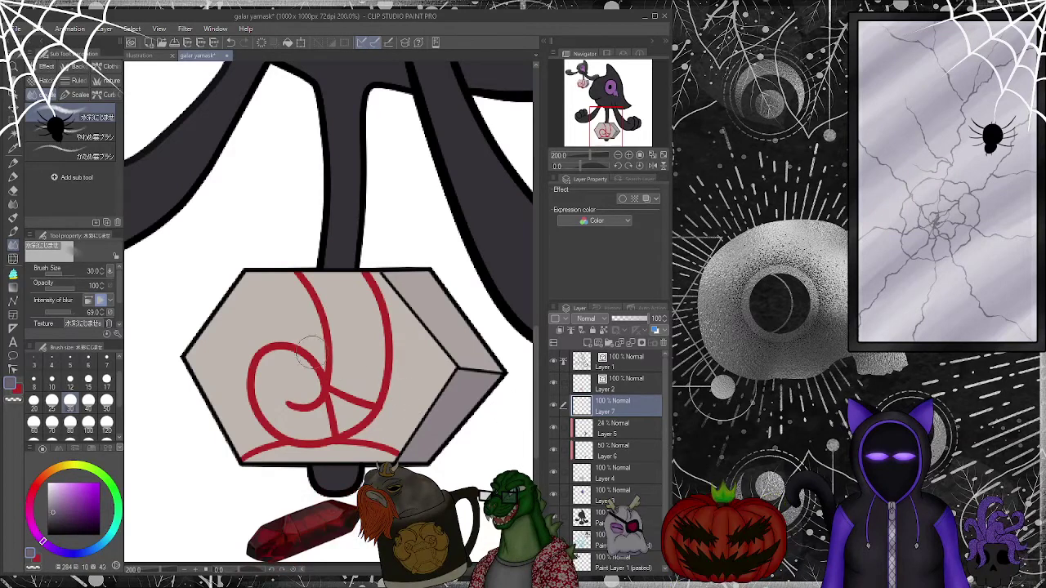
{"action": "left_click", "coordinate": [81, 136]}
{"action": "mouse_move", "coordinate": [294, 302]}
{"action": "left_mouse_down"}
{"action": "mouse_move", "coordinate": [280, 351]}
{"action": "mouse_move", "coordinate": [288, 390]}
{"action": "mouse_move", "coordinate": [301, 341]}
{"action": "left_mouse_up"}
{"action": "key", "text": "ctrl+z"}
{"action": "key", "text": "ctrl+z"}
{"action": "key", "text": "ctrl+z"}
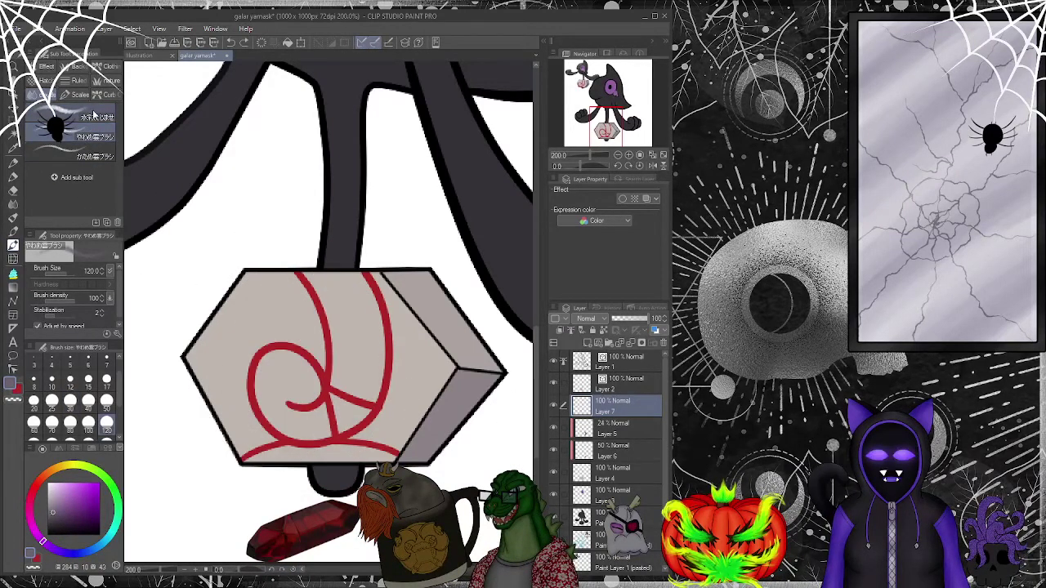
- Try shading the lower part of the stone's front face with the やわめ brush at a reduced size
{"action": "left_click", "coordinate": [81, 116]}
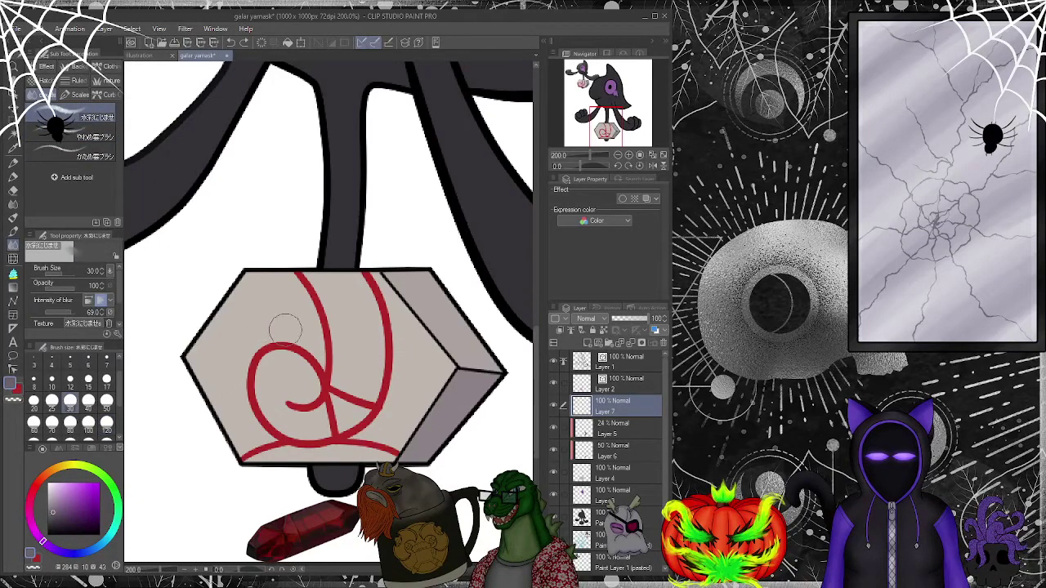
{"action": "left_click", "coordinate": [81, 136]}
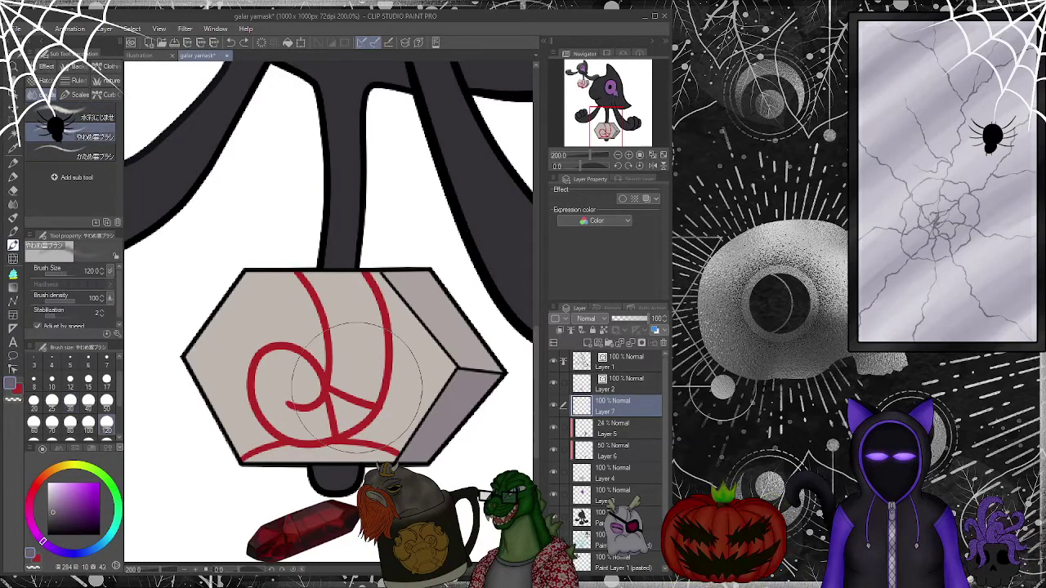
{"action": "key", "text": "bracketleft"}
{"action": "key", "text": "bracketleft"}
{"action": "key", "text": "bracketleft"}
{"action": "key", "text": "bracketleft"}
{"action": "key", "text": "bracketleft"}
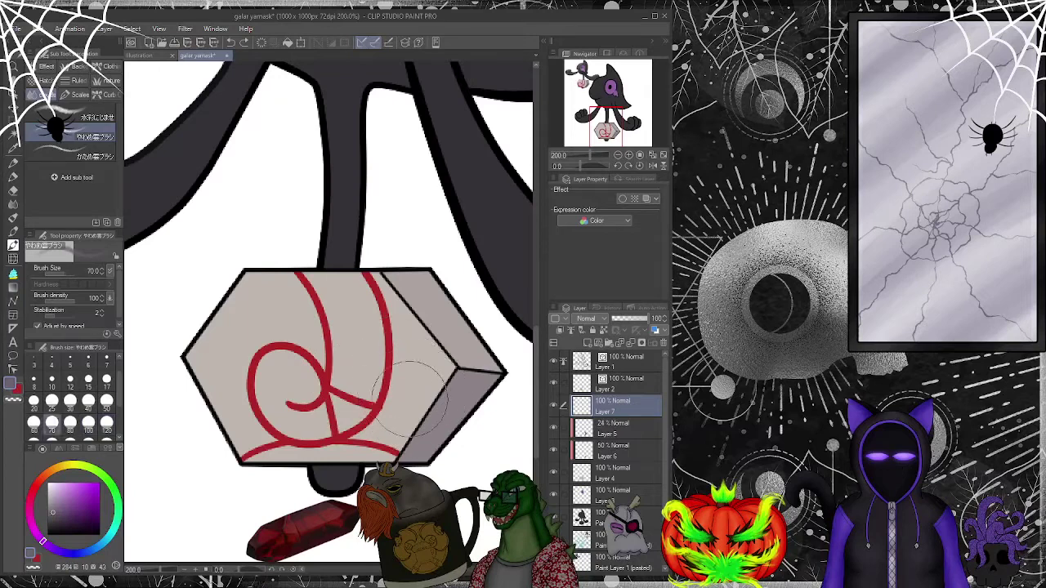
{"action": "mouse_move", "coordinate": [406, 395]}
{"action": "left_mouse_down"}
{"action": "mouse_move", "coordinate": [387, 438]}
{"action": "mouse_move", "coordinate": [349, 464]}
{"action": "mouse_move", "coordinate": [299, 452]}
{"action": "mouse_move", "coordinate": [327, 406]}
{"action": "mouse_move", "coordinate": [351, 389]}
{"action": "mouse_move", "coordinate": [400, 466]}
{"action": "mouse_move", "coordinate": [390, 473]}
{"action": "mouse_move", "coordinate": [403, 372]}
{"action": "mouse_move", "coordinate": [360, 362]}
{"action": "mouse_move", "coordinate": [300, 430]}
{"action": "mouse_move", "coordinate": [331, 483]}
{"action": "left_mouse_up"}
{"action": "key", "text": "ctrl+z"}
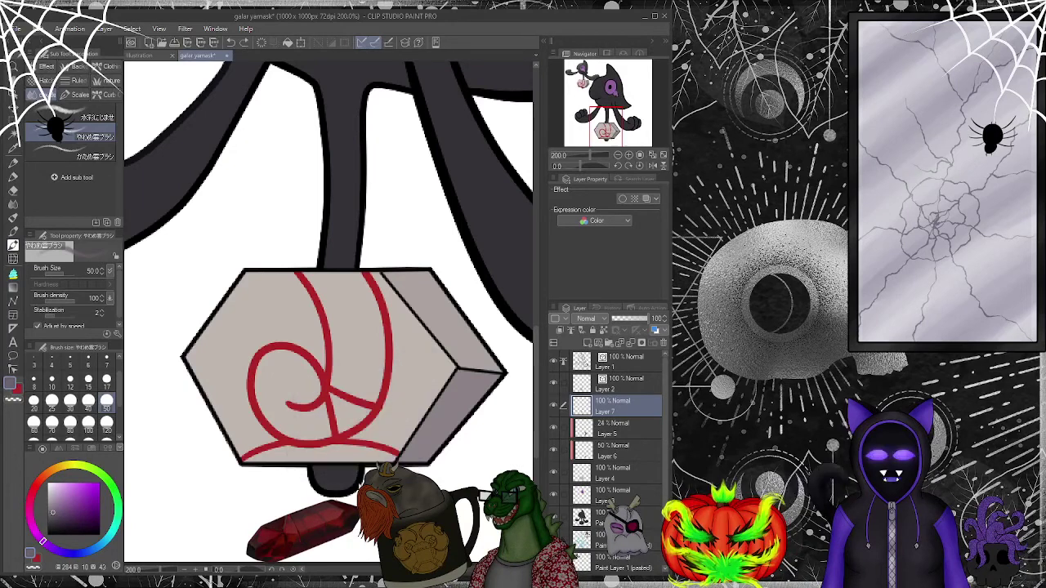
- Sample the light beige from the front of the reference's stone and move Layer 7, clipped, directly above Layer 4
{"action": "scroll", "coordinate": [328, 356], "scroll_direction": "down", "scroll_amount": 2}
{"action": "scroll", "coordinate": [328, 356], "scroll_direction": "down", "scroll_amount": 3}
{"action": "scroll", "coordinate": [264, 234], "scroll_direction": "up", "scroll_amount": 5}
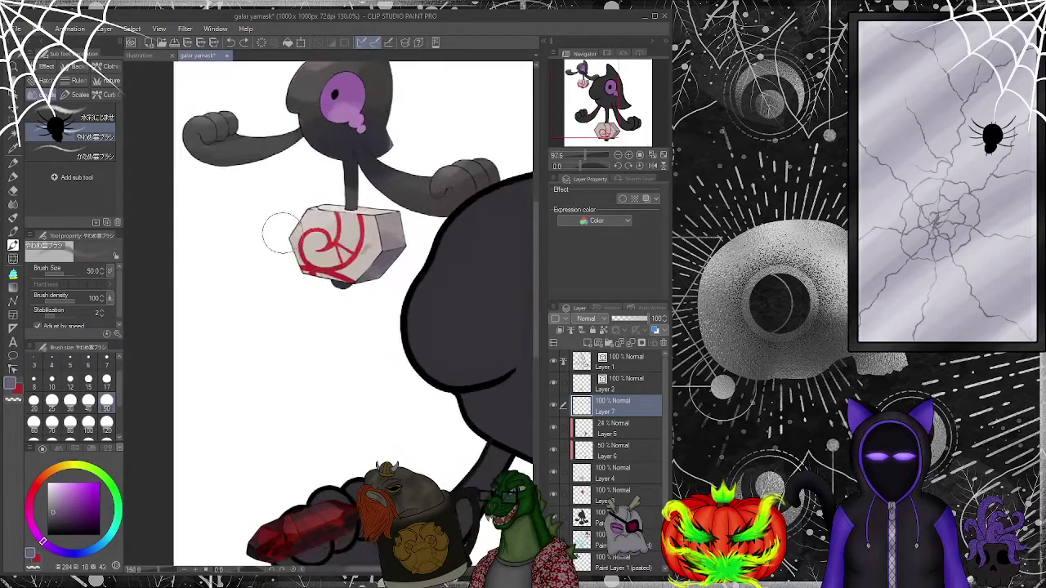
{"action": "scroll", "coordinate": [355, 234], "scroll_direction": "up", "scroll_amount": 3}
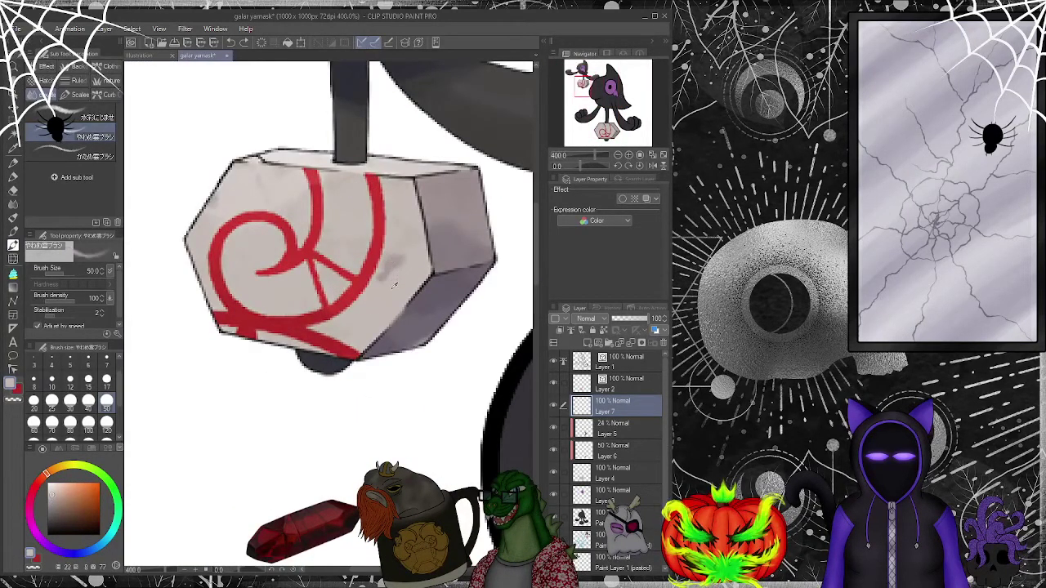
{"action": "scroll", "coordinate": [395, 260], "scroll_direction": "down", "scroll_amount": 6}
{"action": "scroll", "coordinate": [368, 335], "scroll_direction": "up", "scroll_amount": 4}
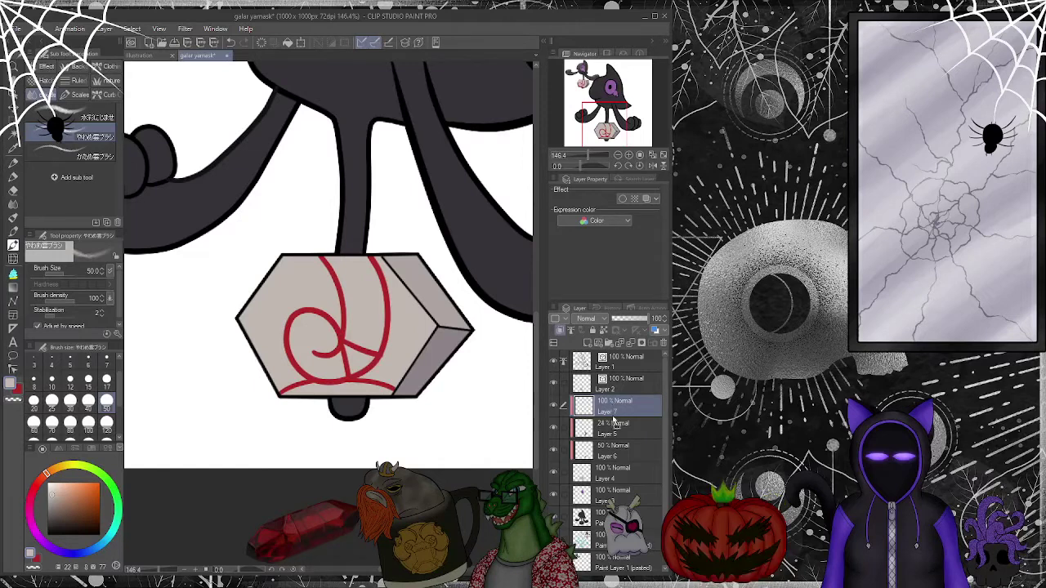
{"action": "left_click_drag", "start_coordinate": [618, 474], "coordinate": [619, 475]}
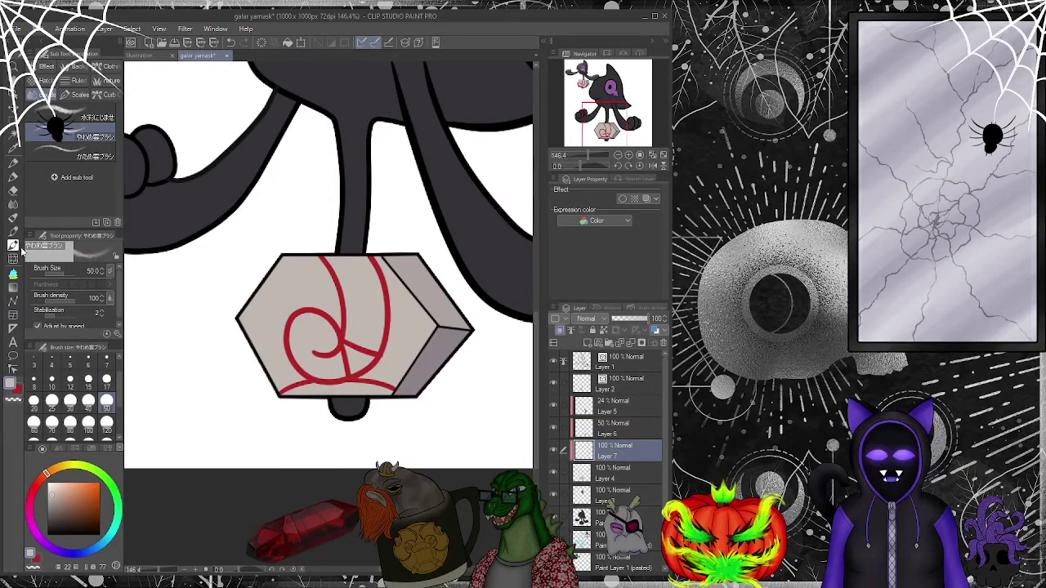
- Paint grainy shading over the lower-right part of the stone's front face and its side faces with the Gouache brush at size 50
{"action": "left_click", "coordinate": [12, 217]}
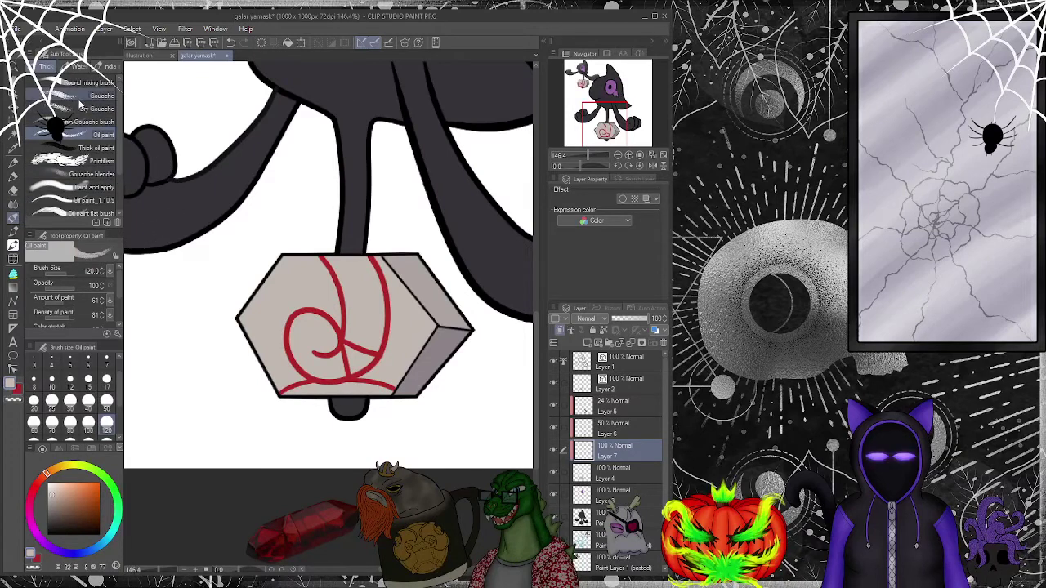
{"action": "left_click", "coordinate": [92, 96]}
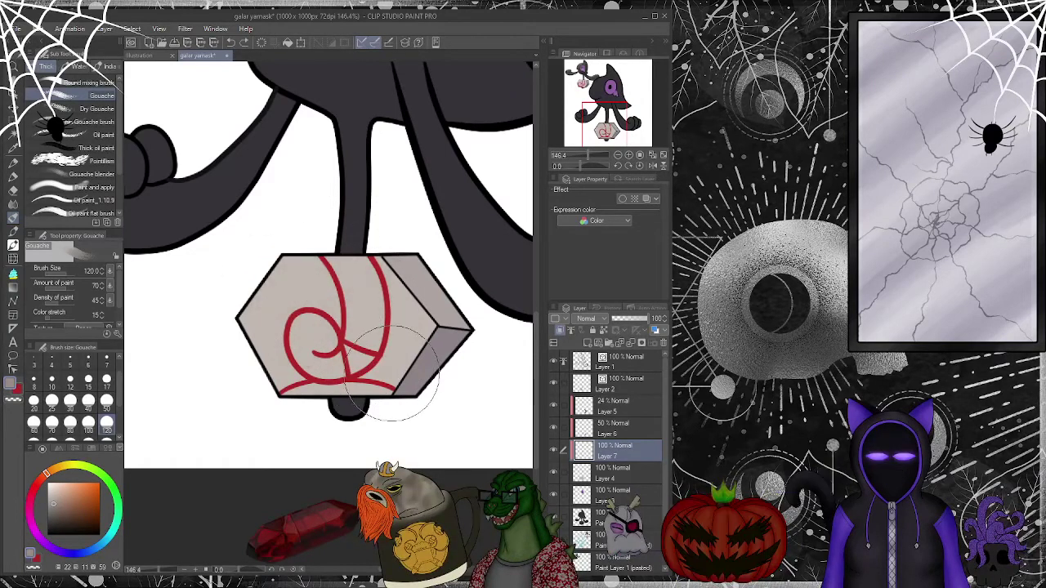
{"action": "key", "text": "bracketleft"}
{"action": "key", "text": "bracketleft"}
{"action": "mouse_move", "coordinate": [339, 352]}
{"action": "left_mouse_down"}
{"action": "mouse_move", "coordinate": [401, 350]}
{"action": "mouse_move", "coordinate": [388, 360]}
{"action": "mouse_move", "coordinate": [375, 327]}
{"action": "mouse_move", "coordinate": [355, 380]}
{"action": "left_mouse_up"}
{"action": "key", "text": "bracketleft"}
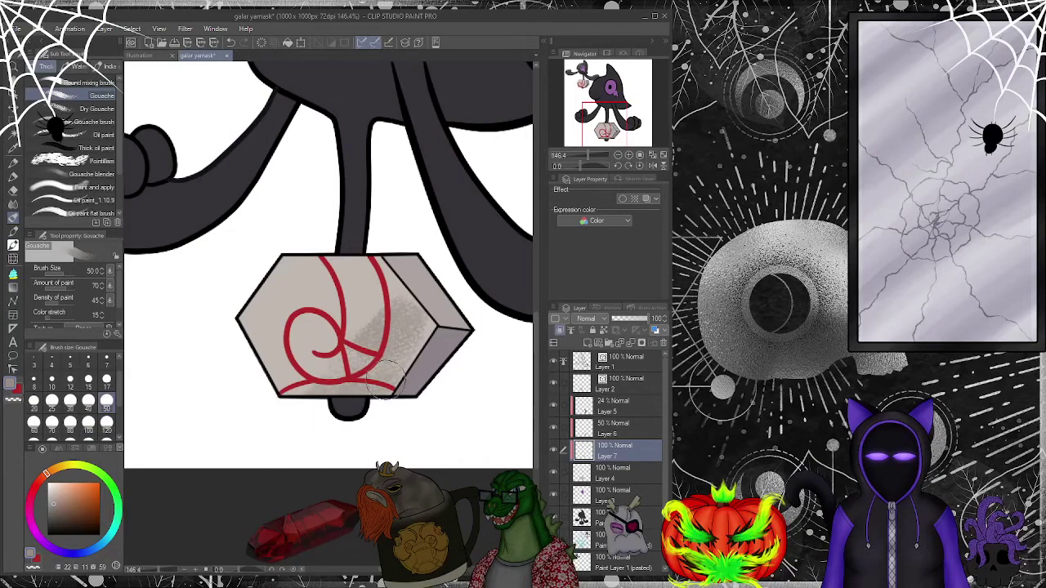
{"action": "mouse_move", "coordinate": [411, 283]}
{"action": "left_mouse_down"}
{"action": "mouse_move", "coordinate": [411, 332]}
{"action": "mouse_move", "coordinate": [437, 343]}
{"action": "left_mouse_up"}
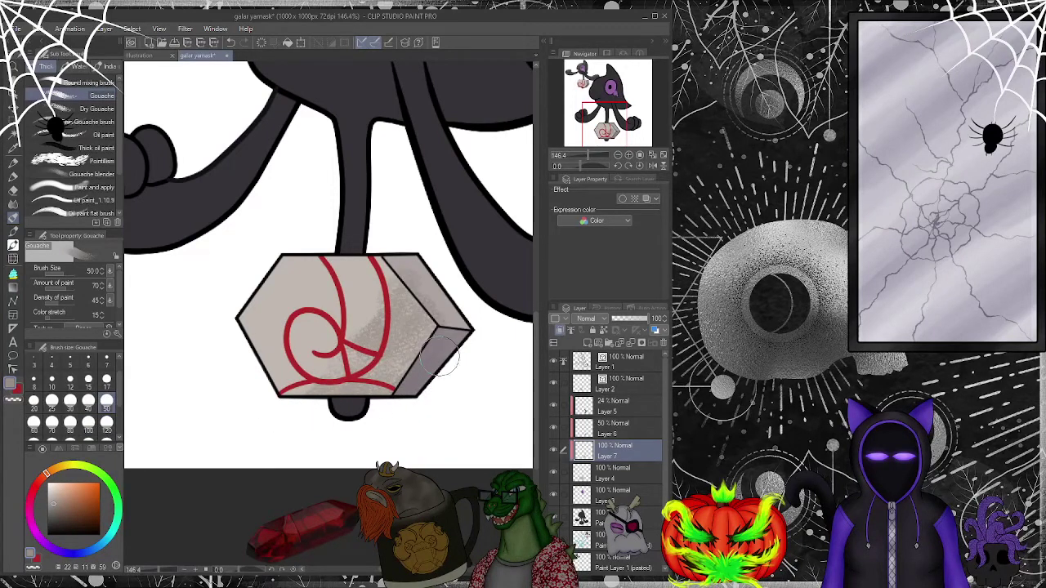
- Soften the grainy shading on the stone's front and side faces with the Gouache blender at size 40
{"action": "left_click", "coordinate": [96, 172]}
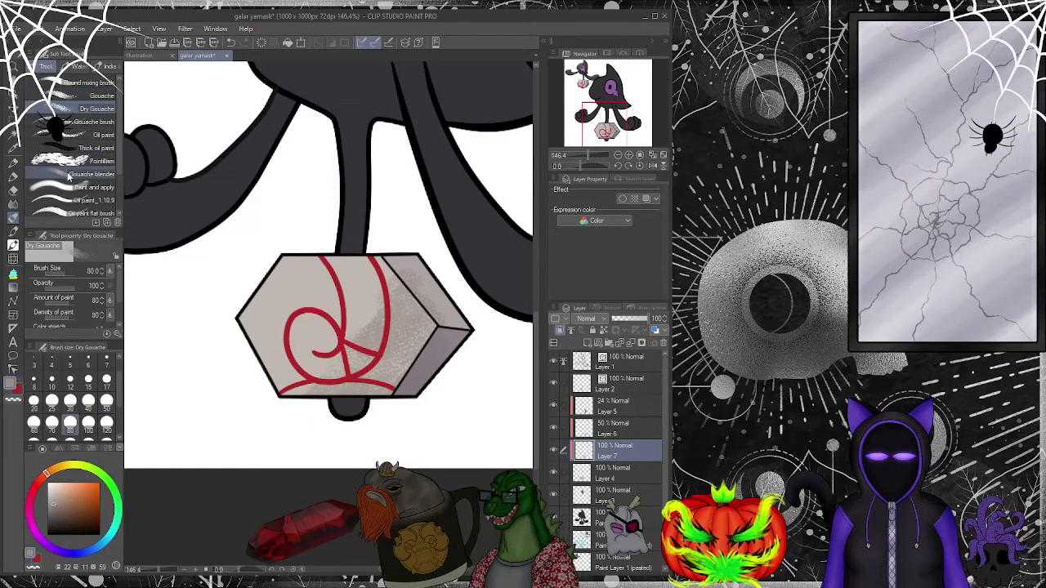
{"action": "mouse_move", "coordinate": [372, 350]}
{"action": "left_mouse_down"}
{"action": "mouse_move", "coordinate": [384, 344]}
{"action": "mouse_move", "coordinate": [351, 352]}
{"action": "left_mouse_up"}
{"action": "key", "text": "bracketleft"}
{"action": "key", "text": "bracketleft"}
{"action": "key", "text": "bracketleft"}
{"action": "key", "text": "bracketleft"}
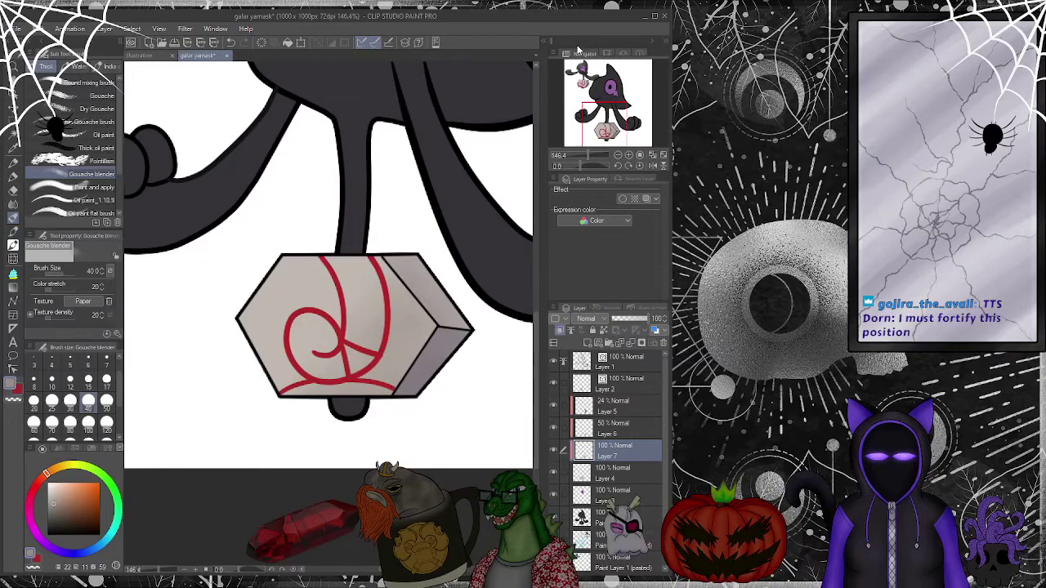
- Set Layer 7 to Multiply with reduced opacity and add more Gouache texture to the stone's front face at size 50
{"action": "key", "text": "shift+alt+m"}
{"action": "left_click_drag", "start_coordinate": [621, 323], "coordinate": [638, 323]}
{"action": "left_click", "coordinate": [90, 96]}
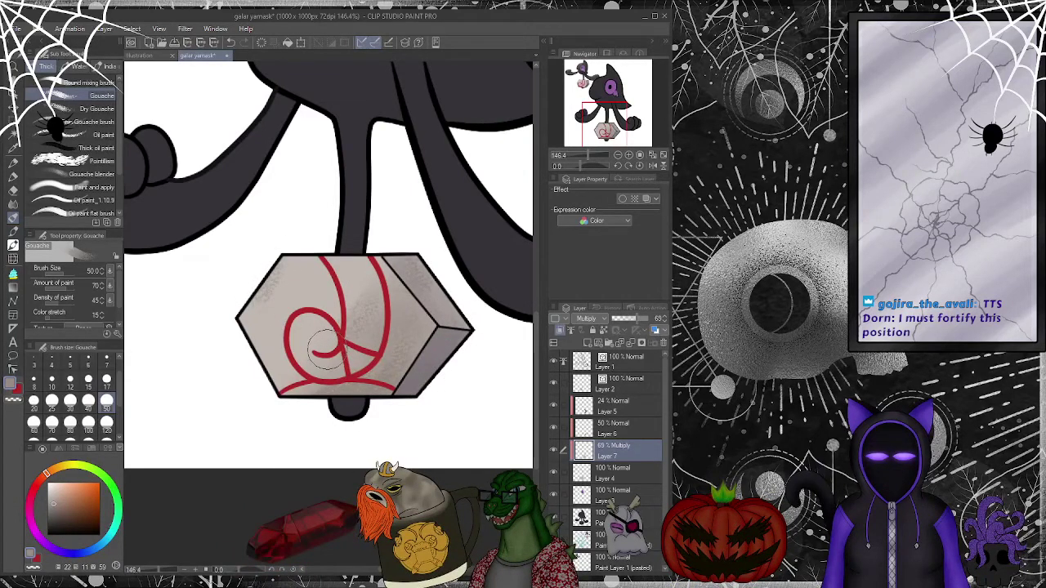
- Smooth the new texture on the stone's front face with the Textured blender and the Gouache blender
{"action": "left_click", "coordinate": [12, 205]}
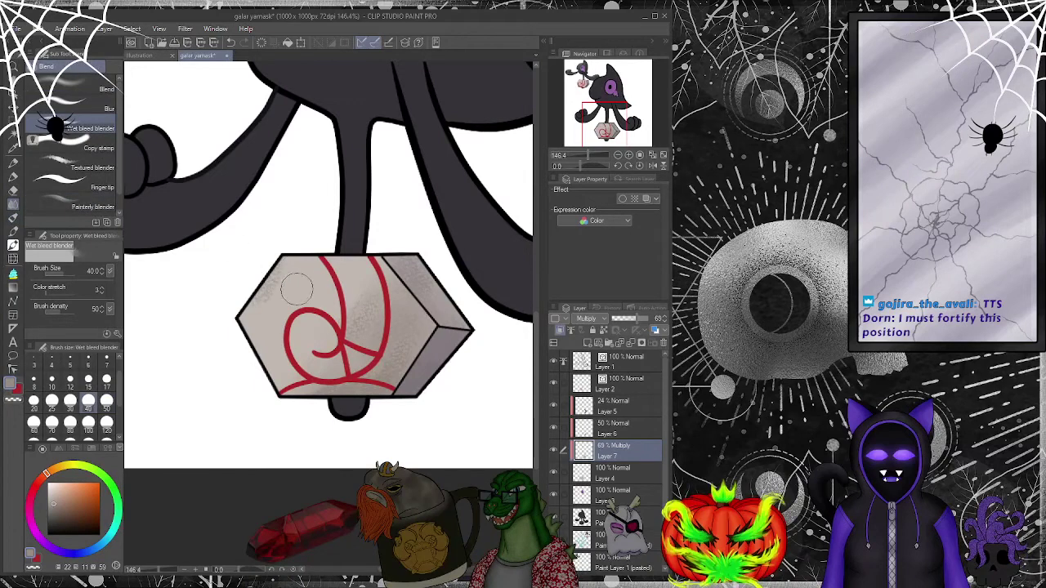
{"action": "left_click", "coordinate": [71, 166]}
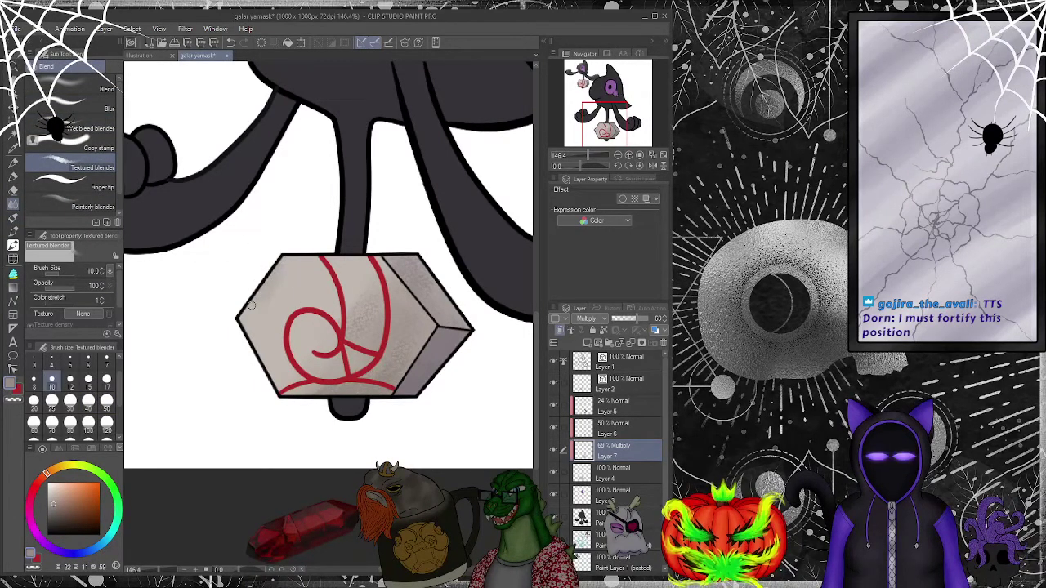
{"action": "left_click", "coordinate": [14, 219]}
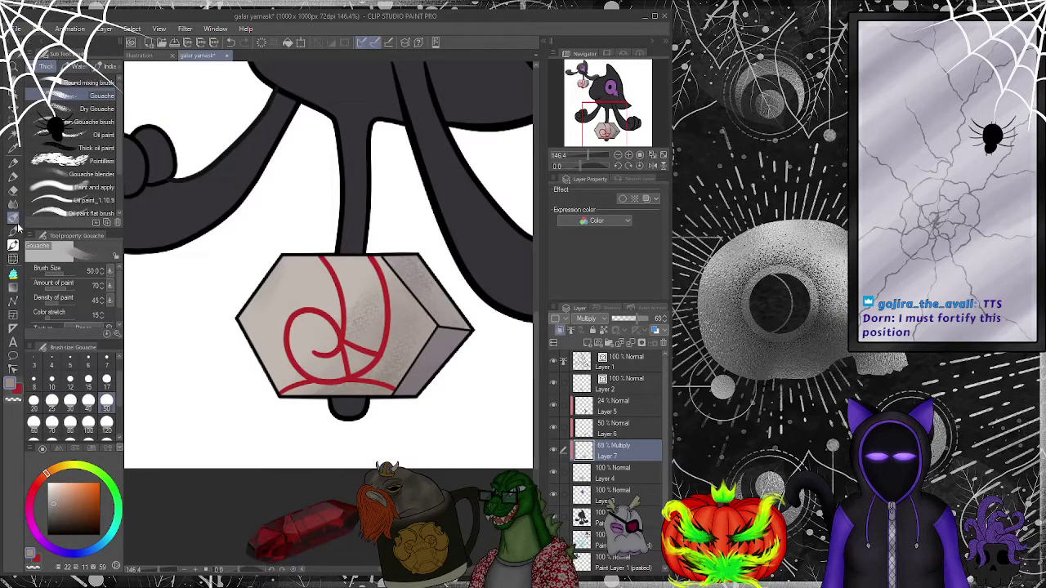
{"action": "left_click", "coordinate": [72, 174]}
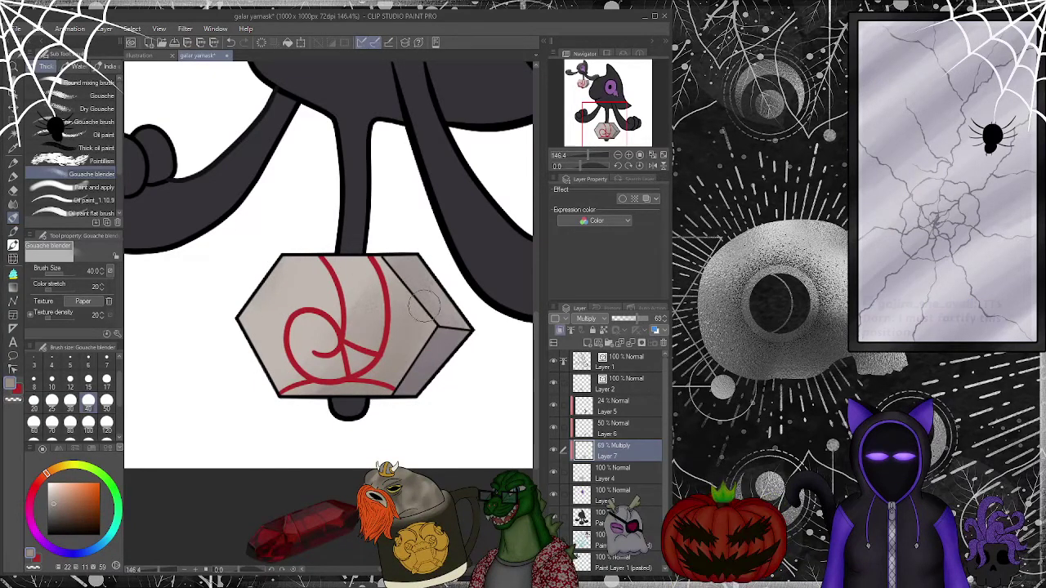
- Speckle the stone's faces with fine grain using the Gouache brushes and soften it with the Gouache blender
{"action": "left_click", "coordinate": [78, 95]}
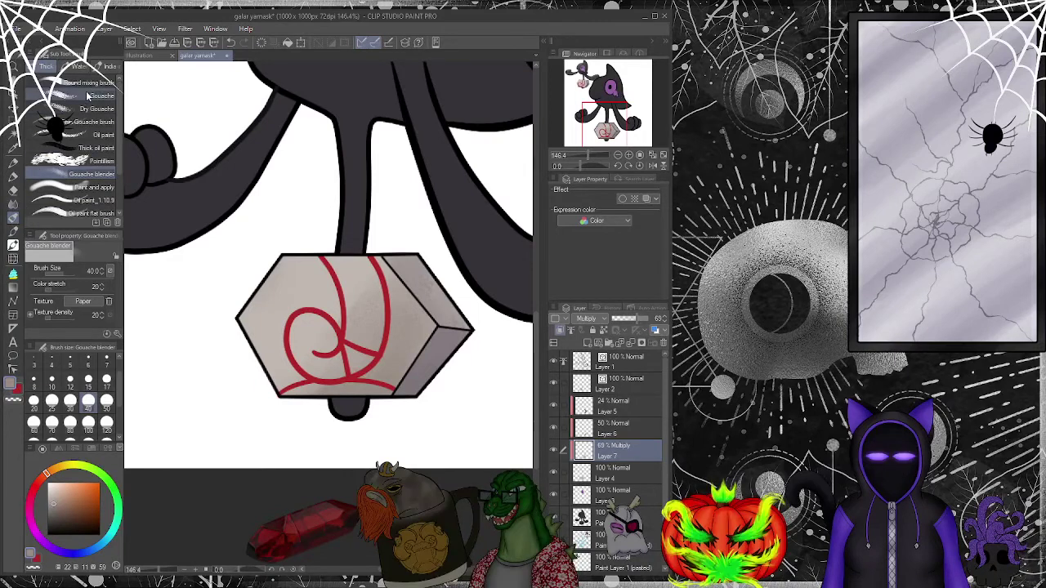
{"action": "left_click", "coordinate": [85, 109]}
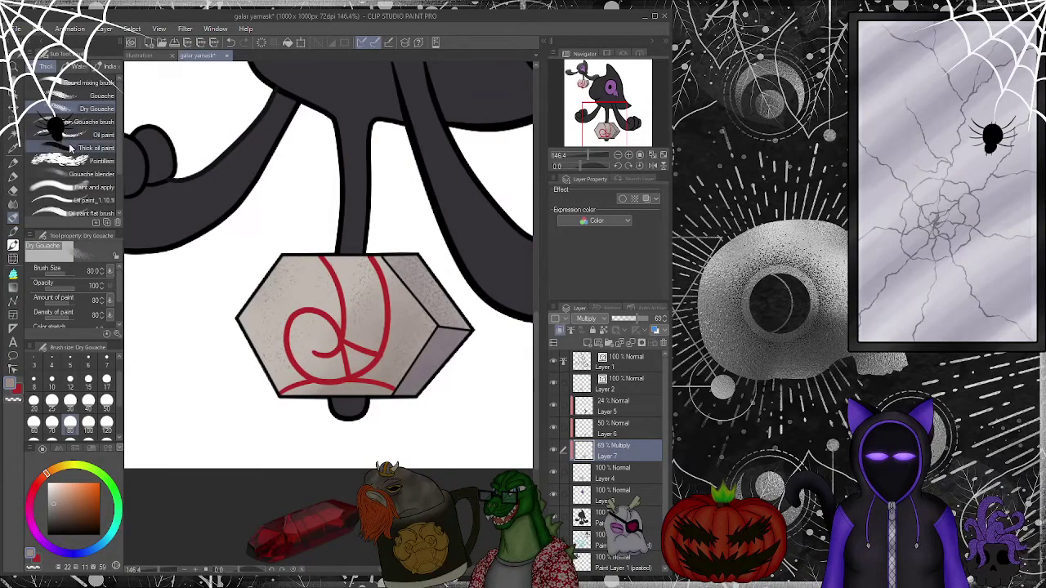
{"action": "left_click", "coordinate": [92, 175]}
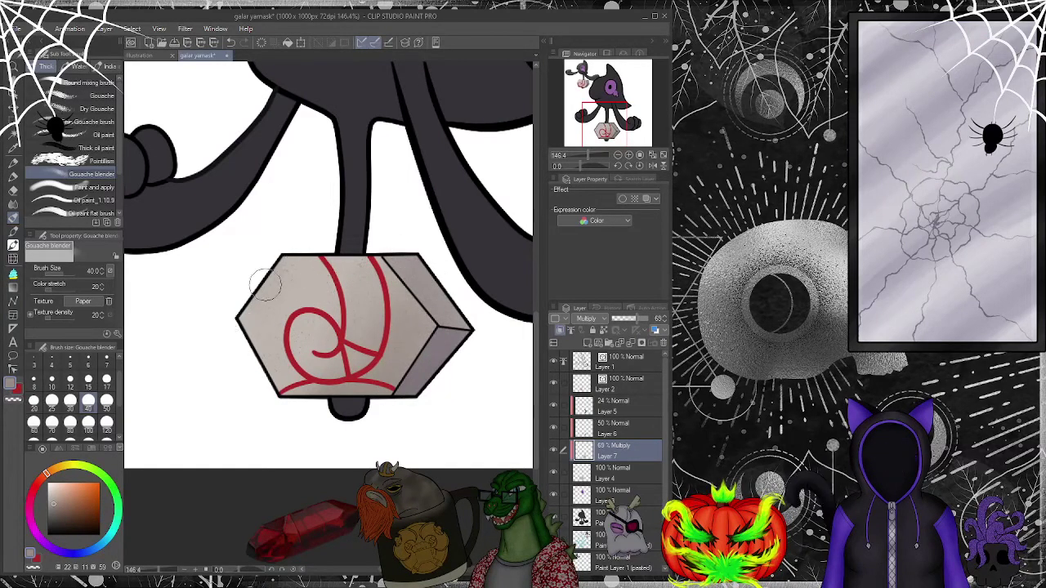
- Add a clipped layer directly above Layer 4 and choose the Oil paint brush with a darker grey-brown
{"action": "left_click", "coordinate": [629, 476]}
{"action": "left_click", "coordinate": [587, 343]}
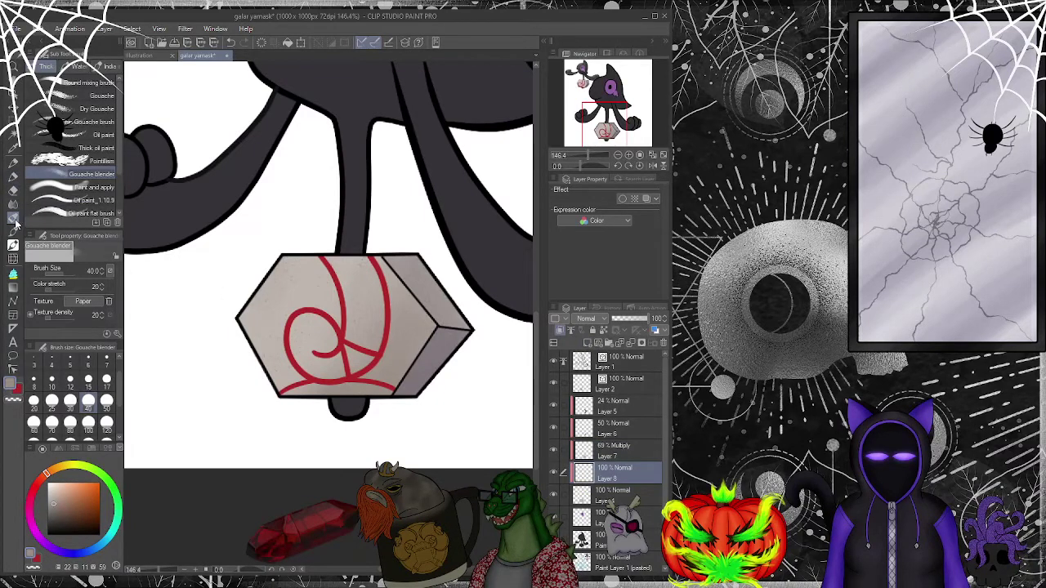
{"action": "left_click", "coordinate": [81, 134]}
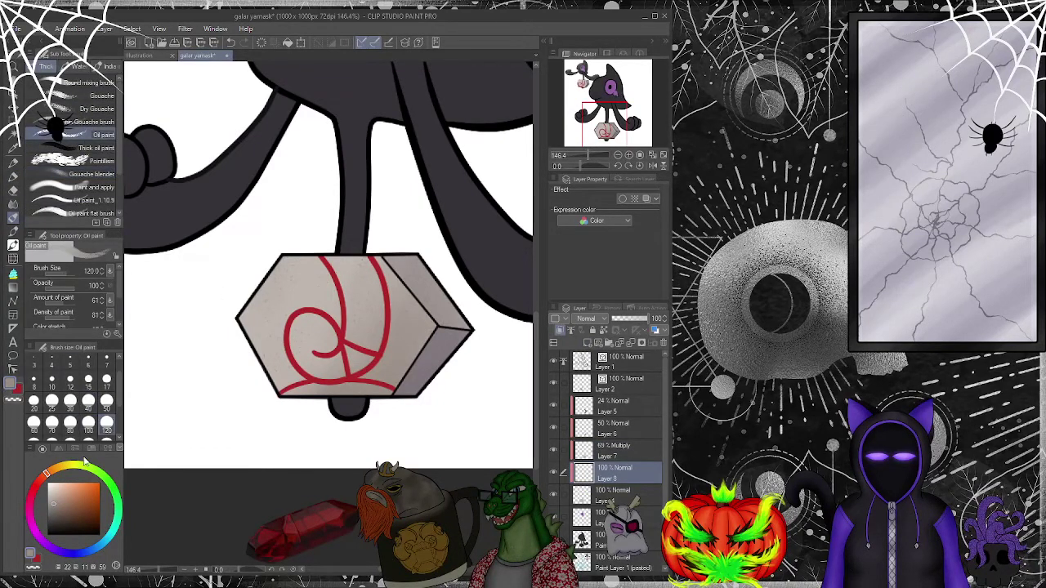
{"action": "left_click", "coordinate": [64, 509]}
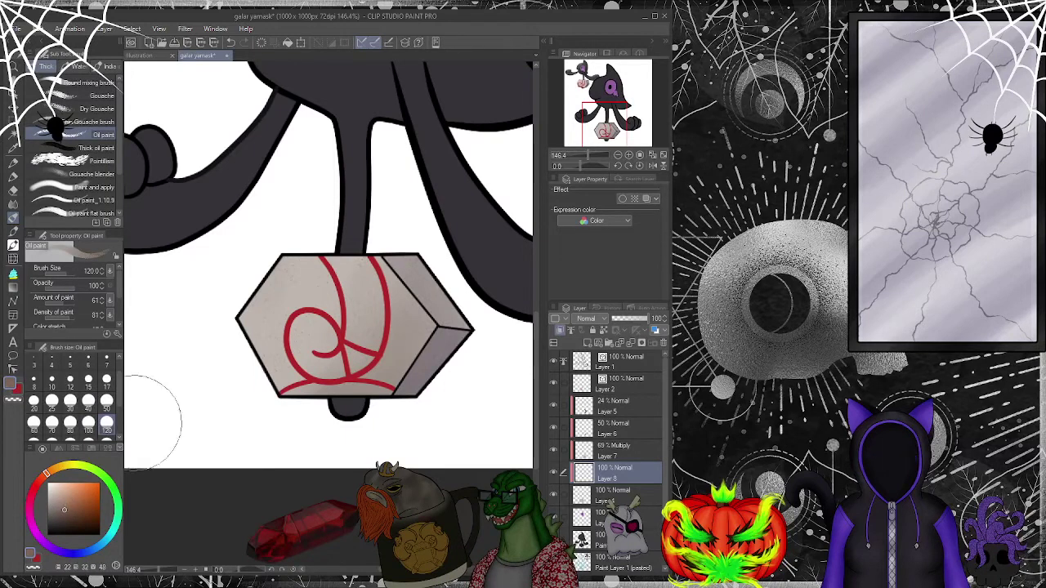
- Dab grey-brown Oil paint patches at size 40 over the stone's faces and break them up with the Gouache blender
{"action": "left_click_drag", "start_coordinate": [261, 291], "coordinate": [260, 322]}
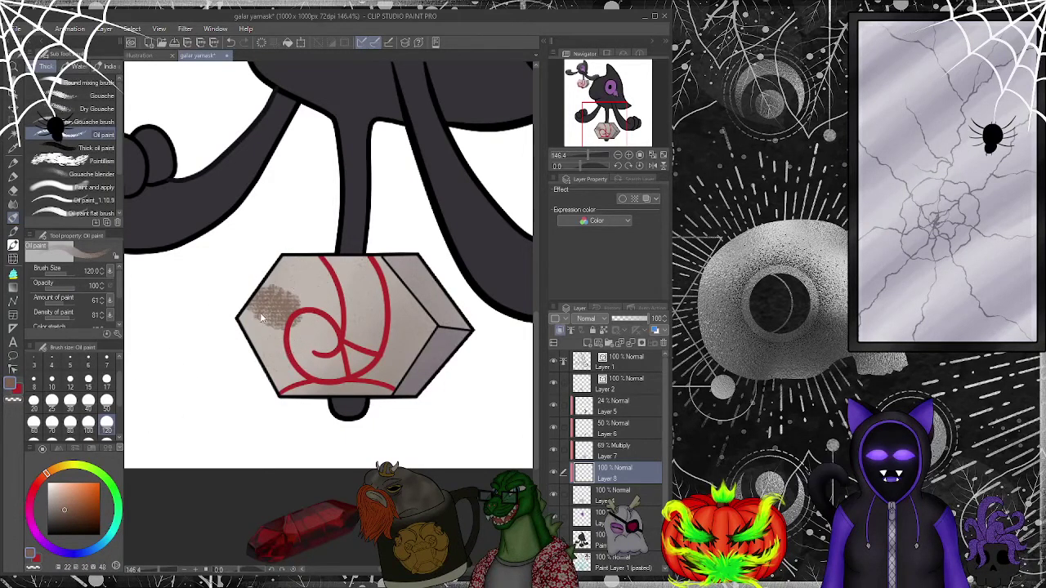
{"action": "key", "text": "ctrl+z"}
{"action": "key", "text": "bracketleft"}
{"action": "key", "text": "bracketleft"}
{"action": "left_click_drag", "start_coordinate": [292, 298], "coordinate": [274, 319]}
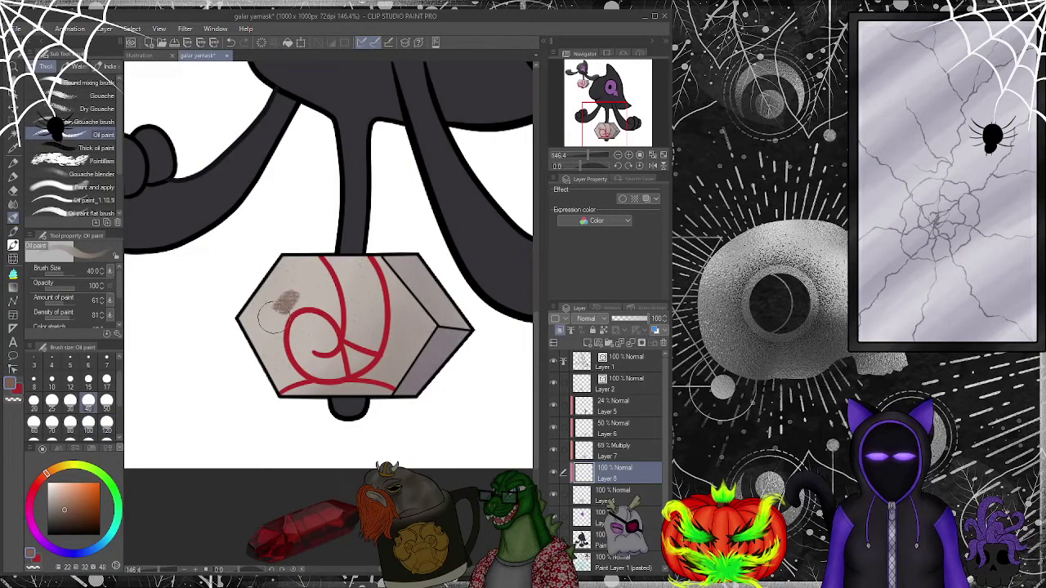
{"action": "mouse_move", "coordinate": [335, 376]}
{"action": "left_mouse_down"}
{"action": "mouse_move", "coordinate": [304, 362]}
{"action": "mouse_move", "coordinate": [270, 385]}
{"action": "left_mouse_up"}
{"action": "left_click_drag", "start_coordinate": [409, 353], "coordinate": [372, 384]}
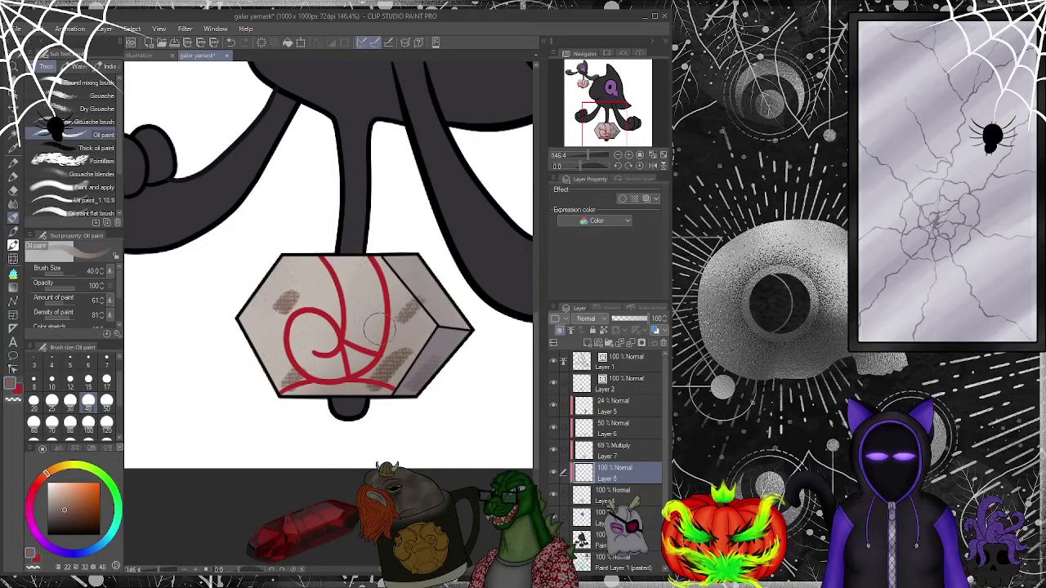
{"action": "left_click", "coordinate": [82, 174]}
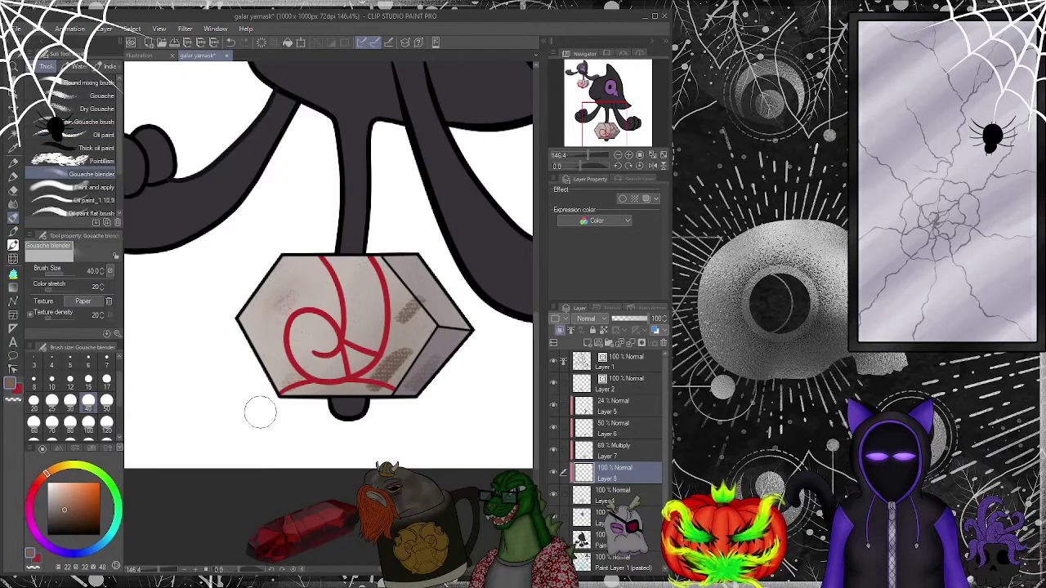
{"action": "left_click_drag", "start_coordinate": [408, 343], "coordinate": [383, 374]}
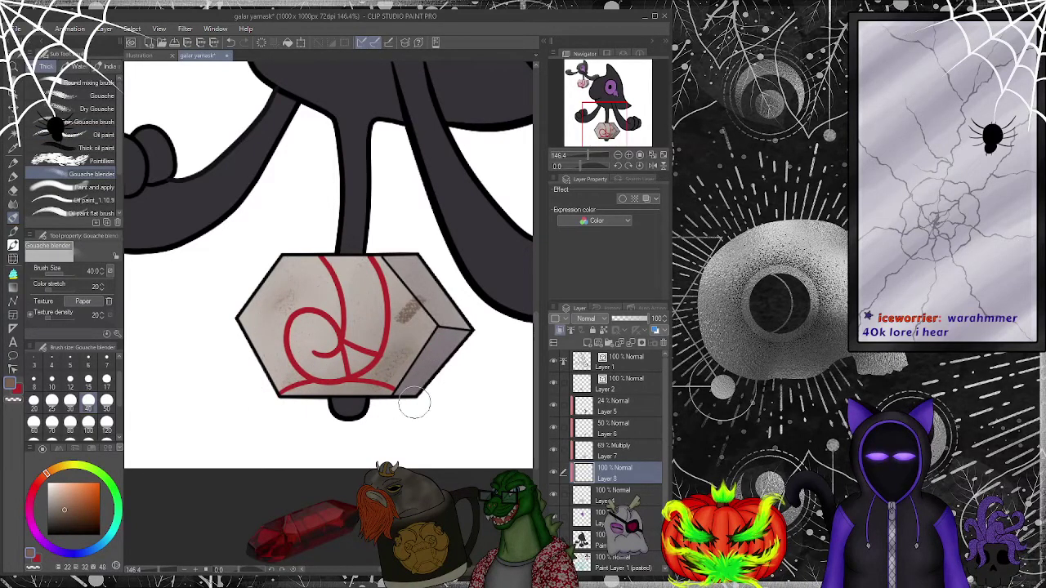
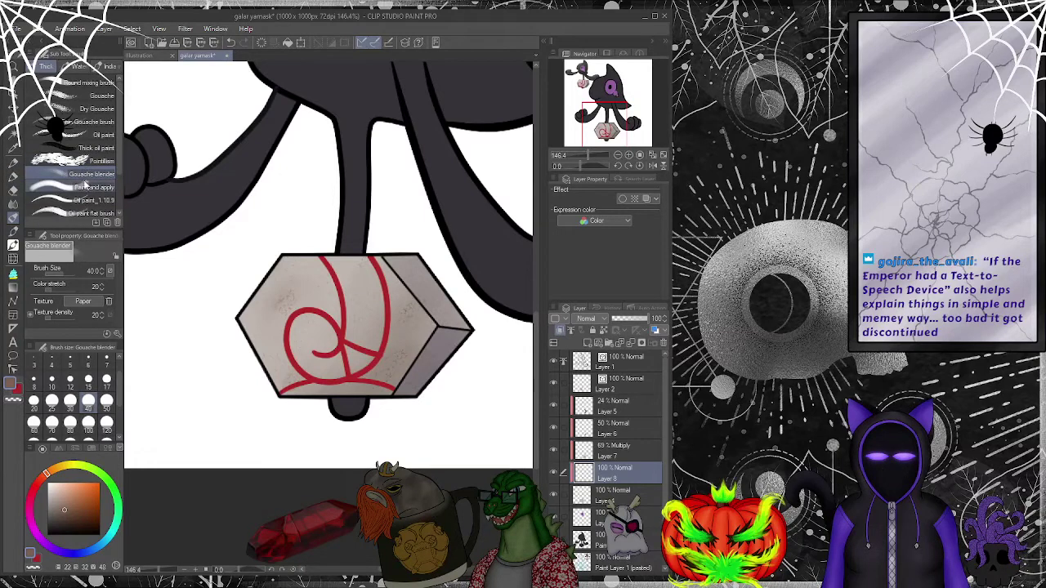
- Dab more Oil paint patches on the left half of the stone's front face and blend them with the Gouache blender
{"action": "left_click", "coordinate": [91, 108]}
{"action": "left_click", "coordinate": [98, 135]}
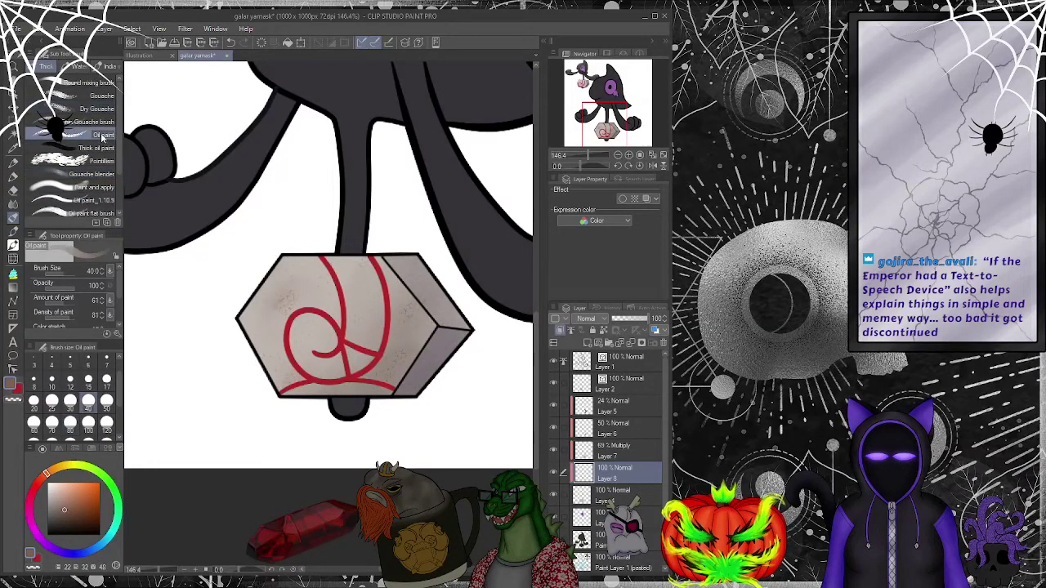
{"action": "mouse_move", "coordinate": [335, 327]}
{"action": "left_mouse_down"}
{"action": "mouse_move", "coordinate": [325, 298]}
{"action": "mouse_move", "coordinate": [302, 269]}
{"action": "left_mouse_up"}
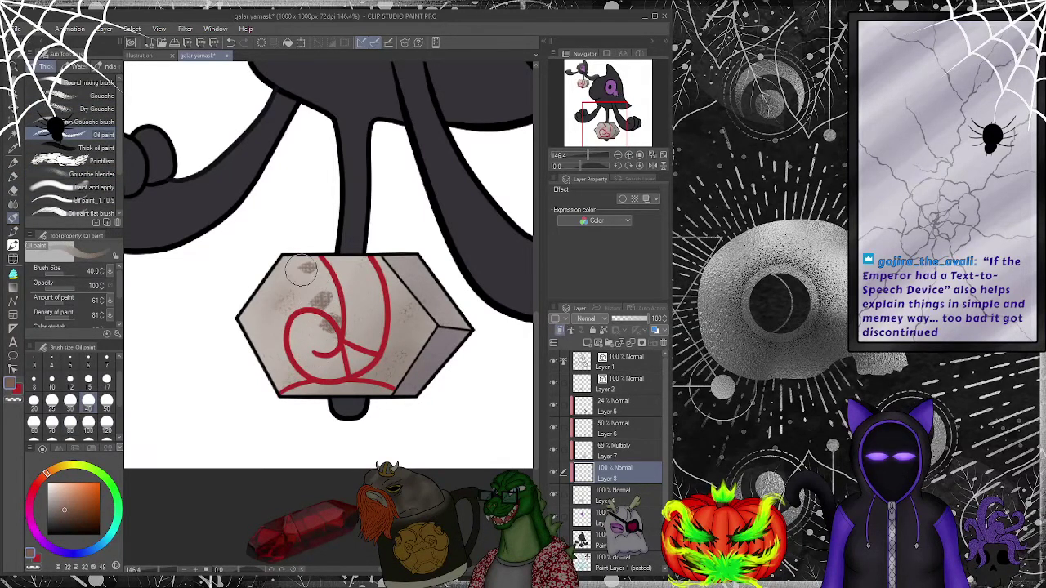
{"action": "mouse_move", "coordinate": [336, 372]}
{"action": "left_mouse_down"}
{"action": "mouse_move", "coordinate": [284, 377]}
{"action": "mouse_move", "coordinate": [284, 347]}
{"action": "mouse_move", "coordinate": [260, 343]}
{"action": "left_mouse_up"}
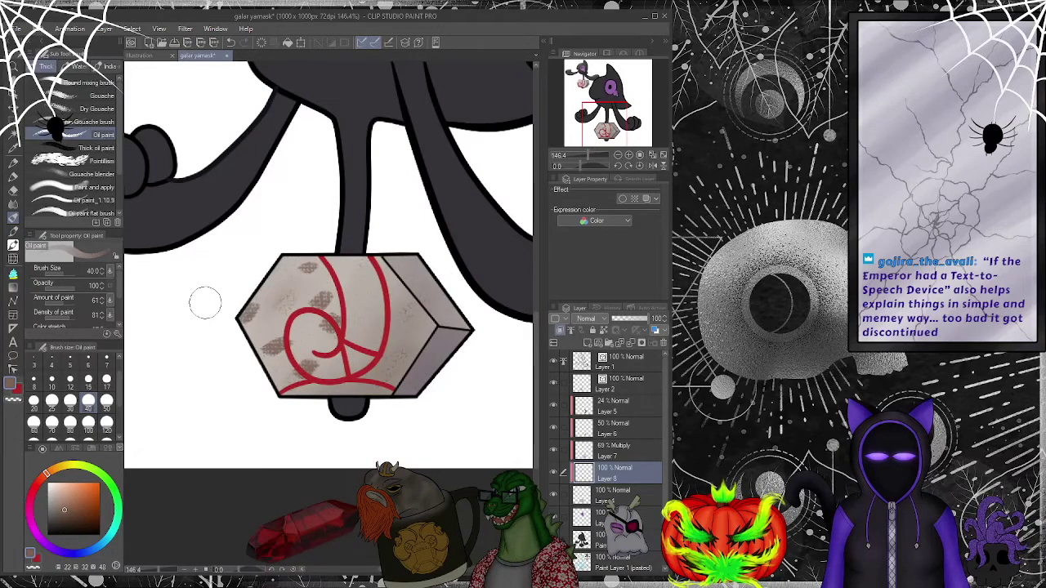
{"action": "left_click", "coordinate": [86, 174]}
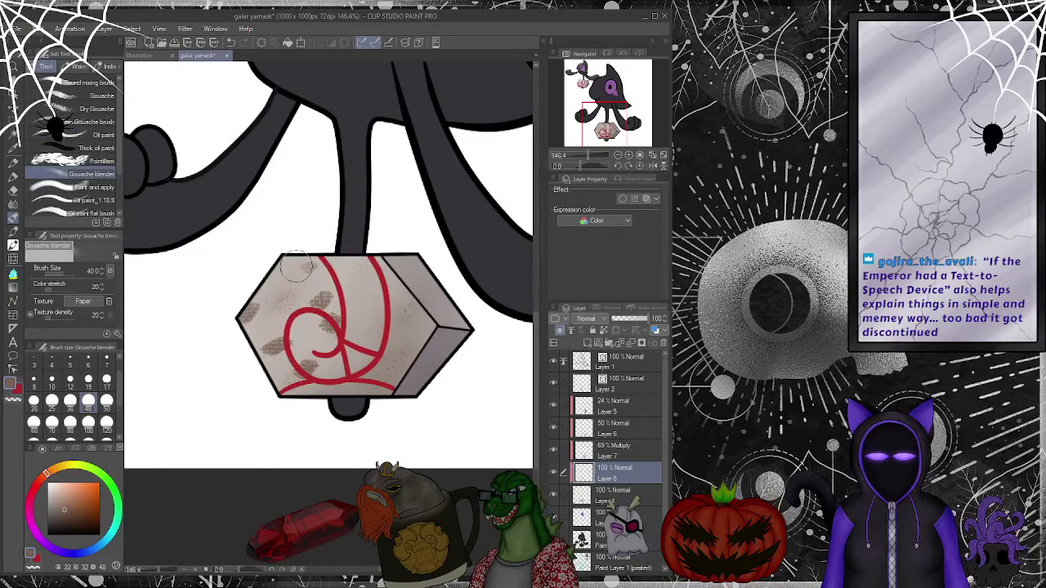
{"action": "mouse_move", "coordinate": [318, 307]}
{"action": "left_mouse_down"}
{"action": "mouse_move", "coordinate": [309, 364]}
{"action": "mouse_move", "coordinate": [276, 360]}
{"action": "mouse_move", "coordinate": [303, 312]}
{"action": "mouse_move", "coordinate": [247, 381]}
{"action": "left_mouse_up"}
{"action": "mouse_move", "coordinate": [313, 309]}
{"action": "left_mouse_down"}
{"action": "mouse_move", "coordinate": [203, 324]}
{"action": "mouse_move", "coordinate": [218, 354]}
{"action": "mouse_move", "coordinate": [322, 353]}
{"action": "left_mouse_up"}
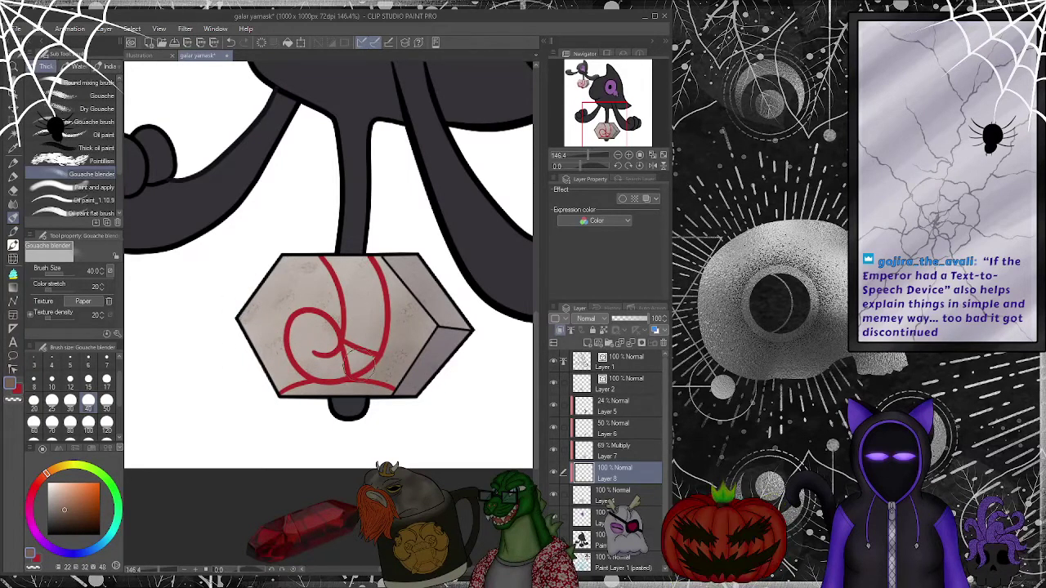
{"action": "left_click", "coordinate": [13, 177]}
{"action": "left_click", "coordinate": [13, 205]}
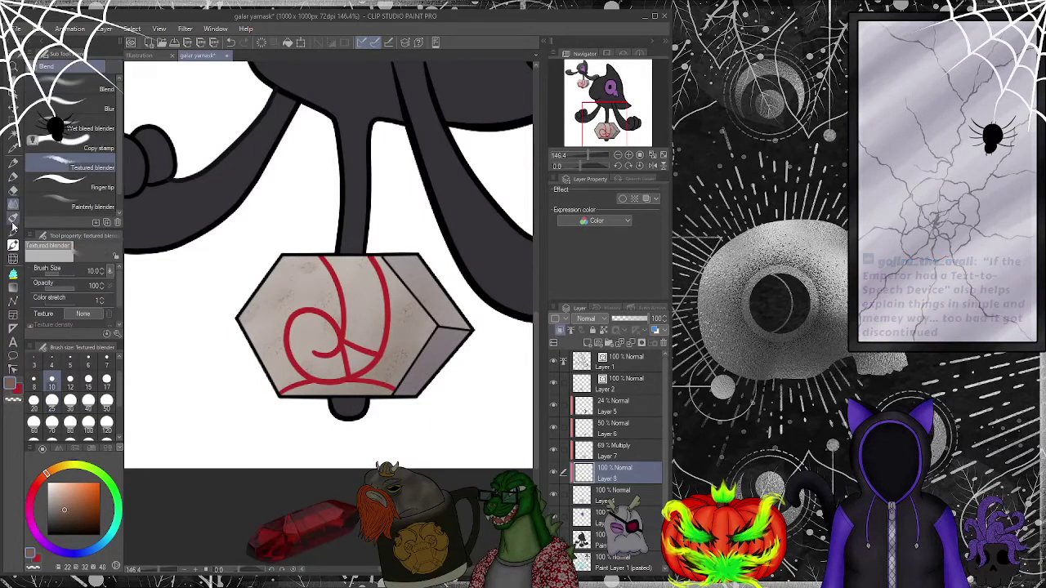
{"action": "left_click", "coordinate": [13, 218]}
{"action": "left_click", "coordinate": [65, 176]}
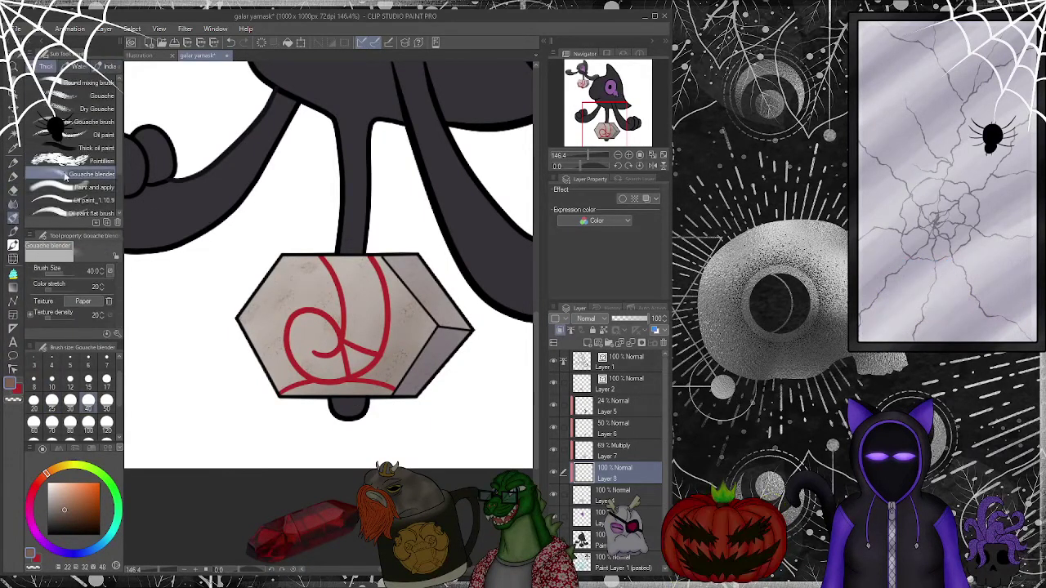
{"action": "left_click", "coordinate": [103, 85]}
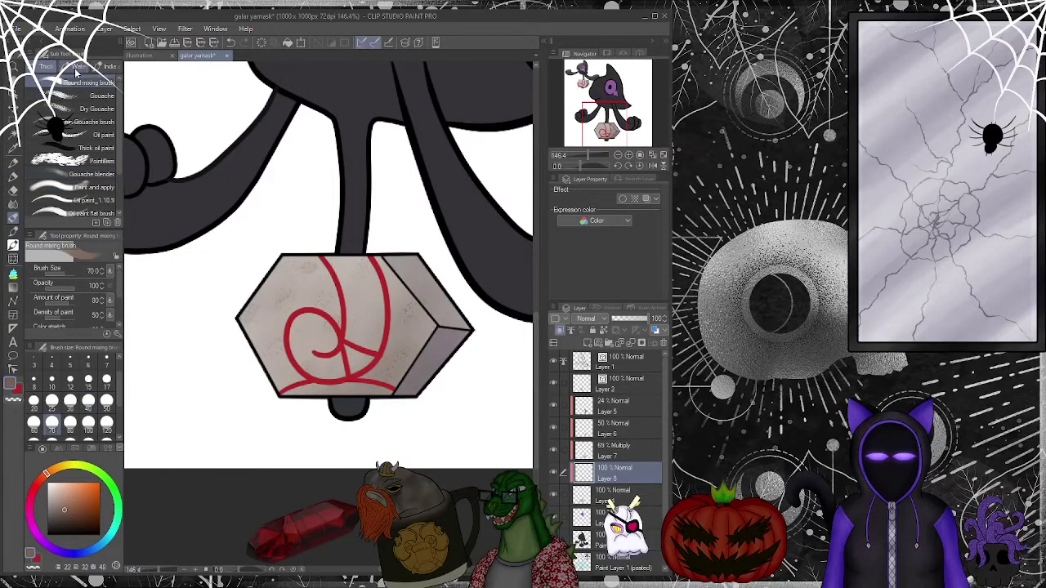
- Paint a Watercolor brush patch at size 30 on the upper-right of the stone's front face and blend it with the Gouache blender
{"action": "left_click", "coordinate": [79, 66]}
{"action": "left_click", "coordinate": [53, 93]}
{"action": "mouse_move", "coordinate": [399, 331]}
{"action": "left_mouse_down"}
{"action": "mouse_move", "coordinate": [389, 299]}
{"action": "mouse_move", "coordinate": [364, 288]}
{"action": "mouse_move", "coordinate": [367, 300]}
{"action": "left_mouse_up"}
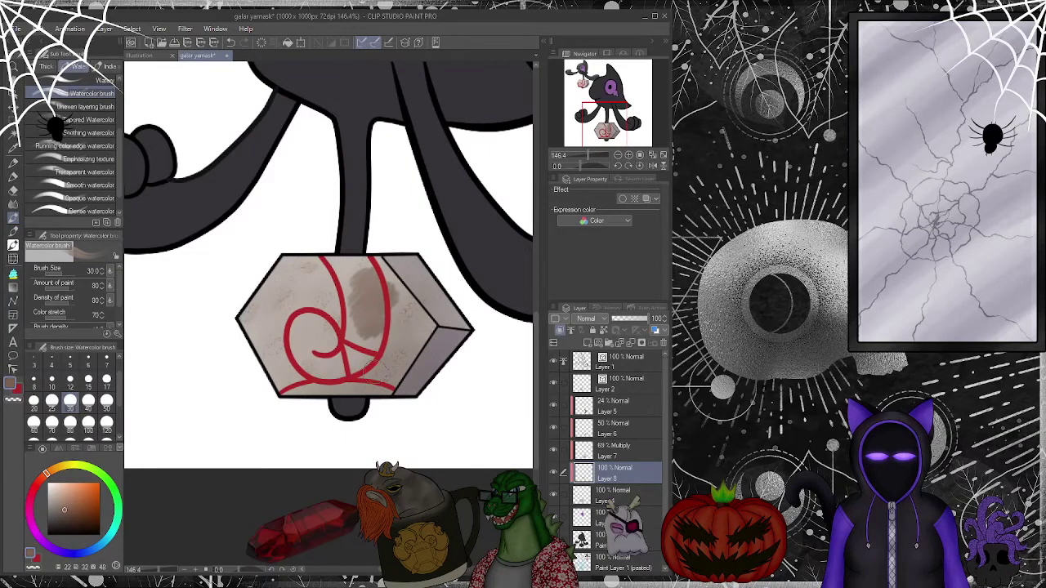
{"action": "left_click", "coordinate": [82, 121]}
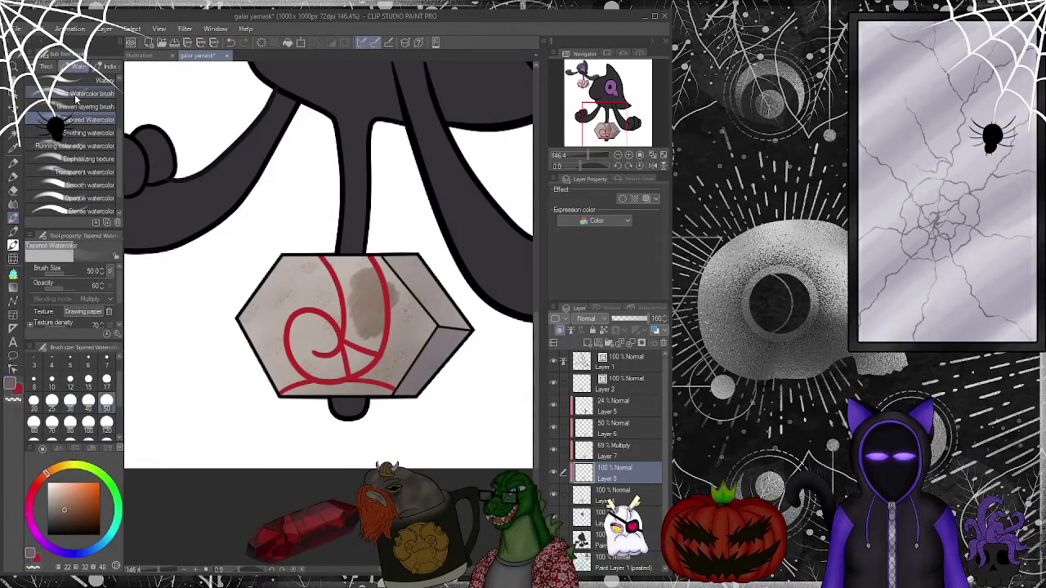
{"action": "left_click", "coordinate": [46, 66]}
{"action": "left_click", "coordinate": [81, 174]}
{"action": "mouse_move", "coordinate": [406, 310]}
{"action": "left_mouse_down"}
{"action": "mouse_move", "coordinate": [384, 338]}
{"action": "mouse_move", "coordinate": [392, 311]}
{"action": "left_mouse_up"}
{"action": "left_click_drag", "start_coordinate": [380, 276], "coordinate": [333, 286]}
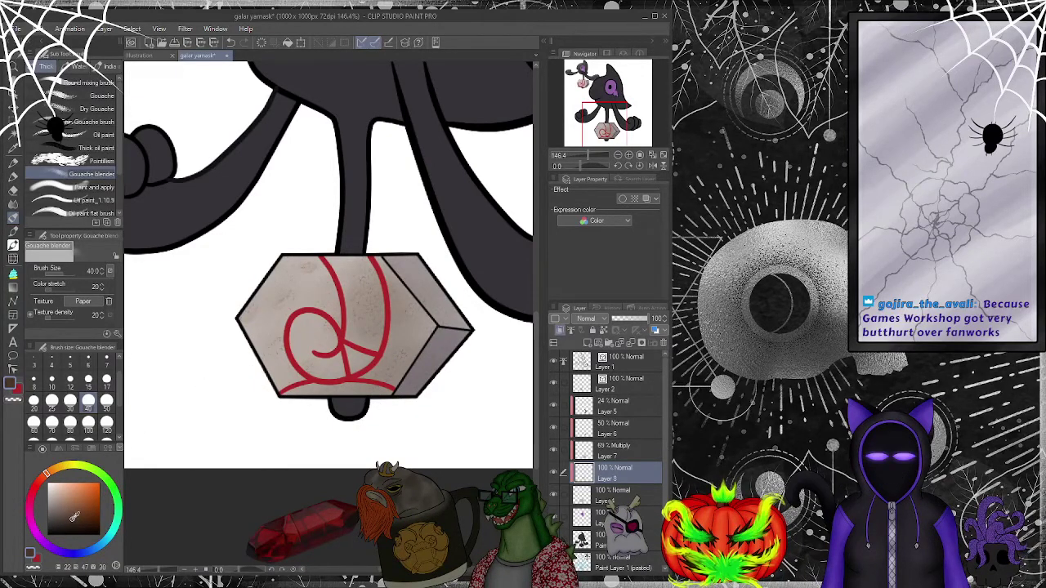
- Paint Gouache texture at size 50 along the lower edge of the stone's front face and soften it with the Gouache blender
{"action": "left_click", "coordinate": [91, 96]}
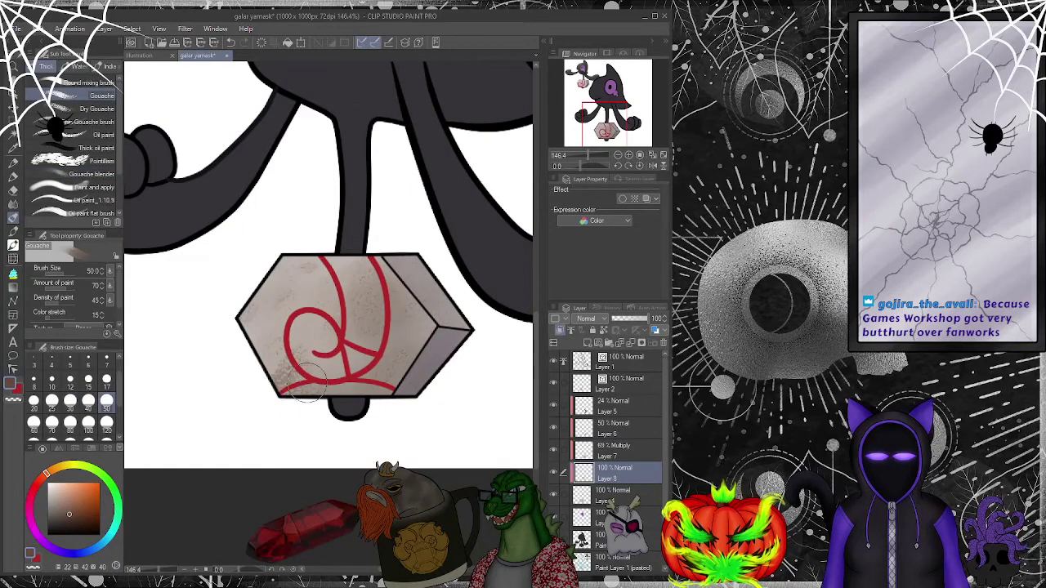
{"action": "mouse_move", "coordinate": [396, 402]}
{"action": "left_mouse_down"}
{"action": "mouse_move", "coordinate": [411, 368]}
{"action": "mouse_move", "coordinate": [309, 408]}
{"action": "left_mouse_up"}
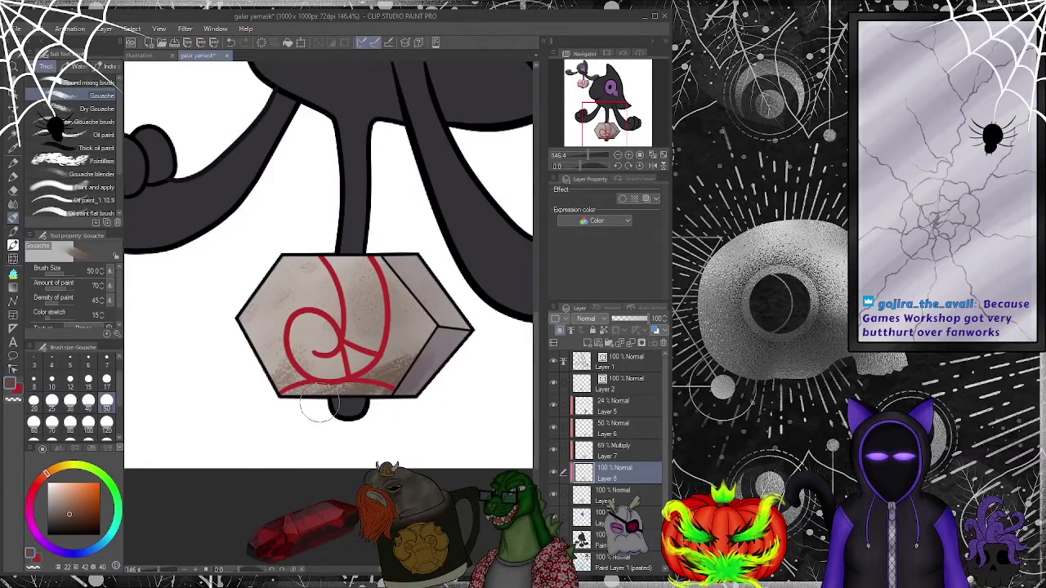
{"action": "left_click_drag", "start_coordinate": [425, 385], "coordinate": [245, 373]}
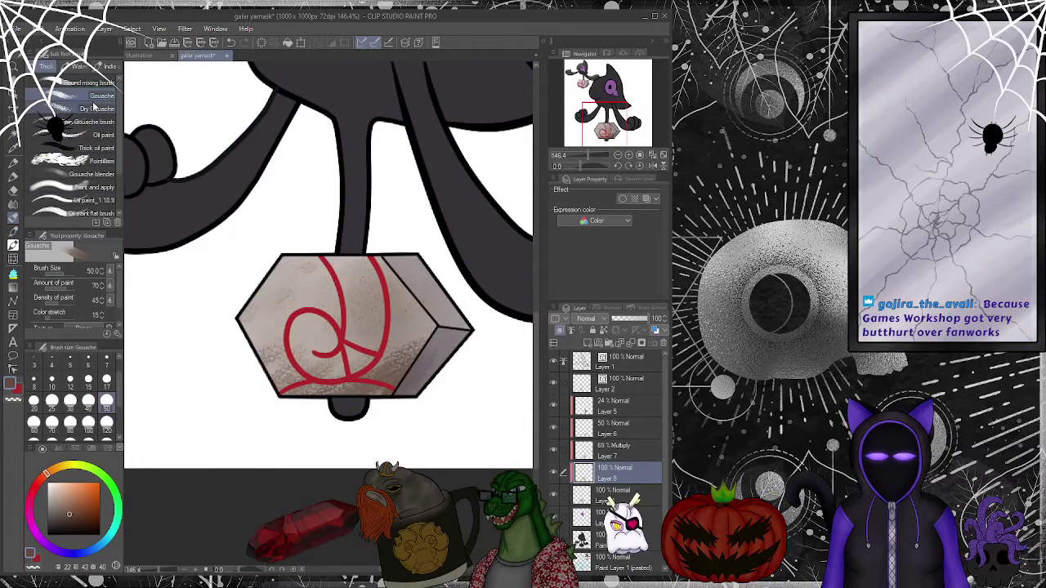
{"action": "left_click", "coordinate": [72, 175]}
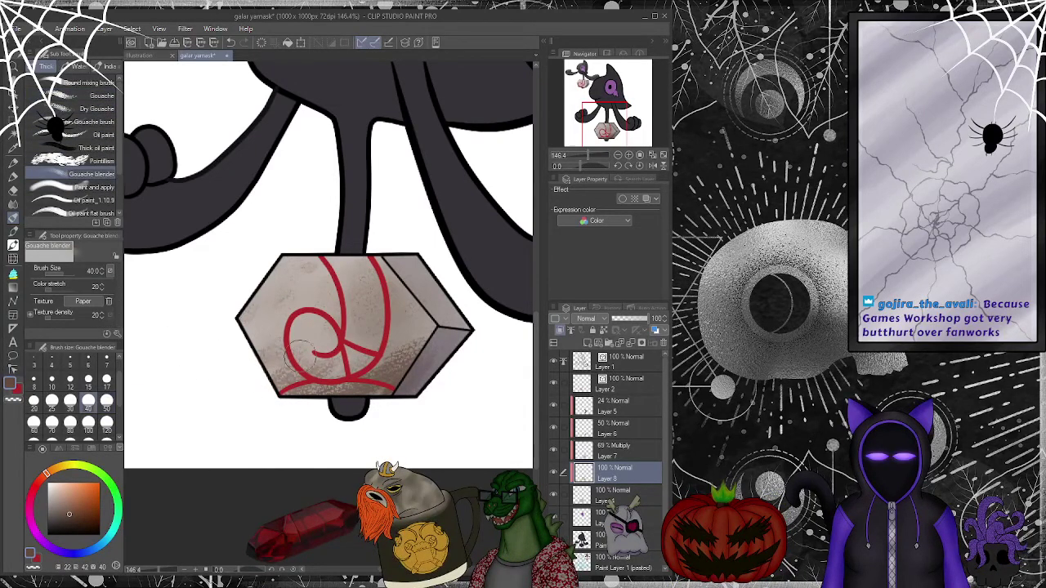
{"action": "mouse_move", "coordinate": [294, 400]}
{"action": "left_mouse_down"}
{"action": "mouse_move", "coordinate": [391, 358]}
{"action": "mouse_move", "coordinate": [415, 352]}
{"action": "left_mouse_up"}
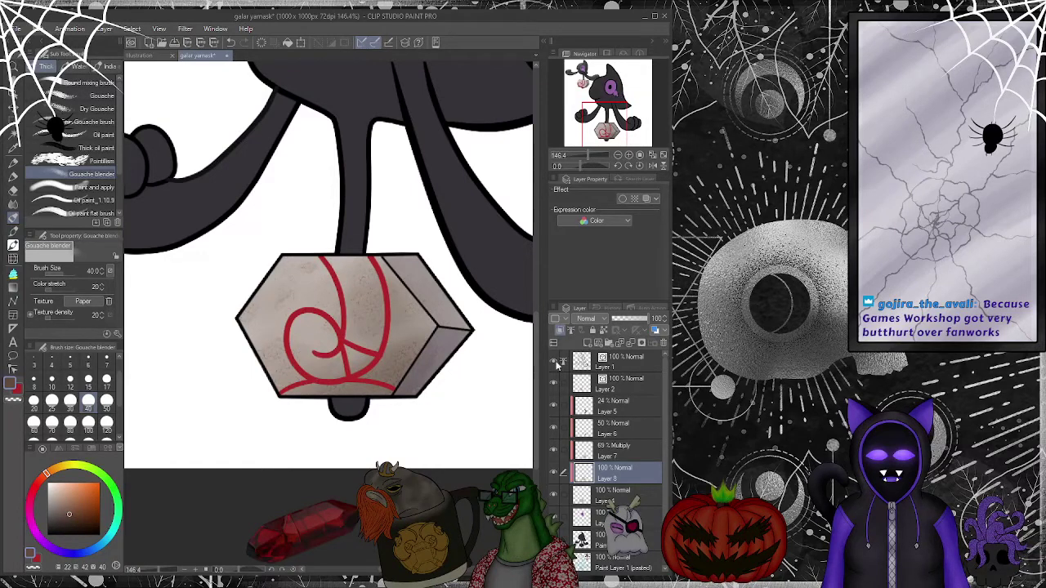
- Lower Layer 8's opacity to 61% and check the texture on the whole drawing
{"action": "left_click_drag", "start_coordinate": [651, 319], "coordinate": [634, 323]}
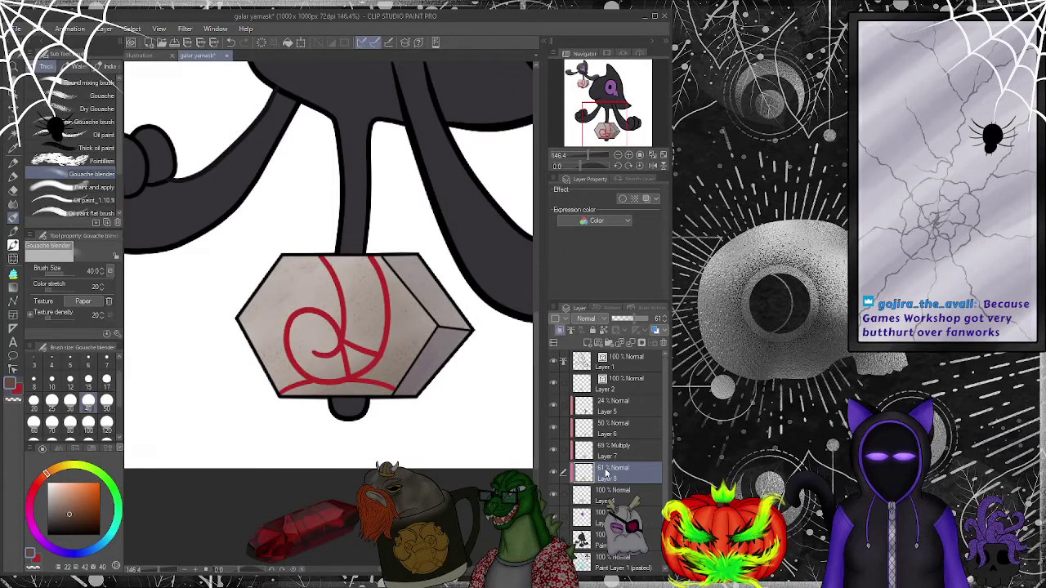
{"action": "scroll", "coordinate": [412, 236], "scroll_direction": "down", "scroll_amount": 5}
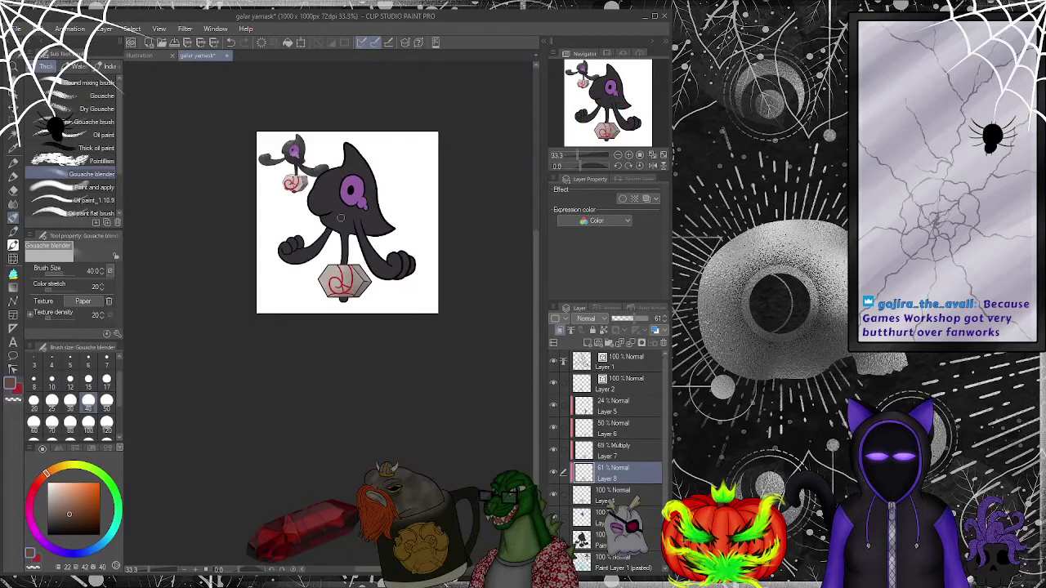
{"action": "scroll", "coordinate": [346, 122], "scroll_direction": "up", "scroll_amount": 2}
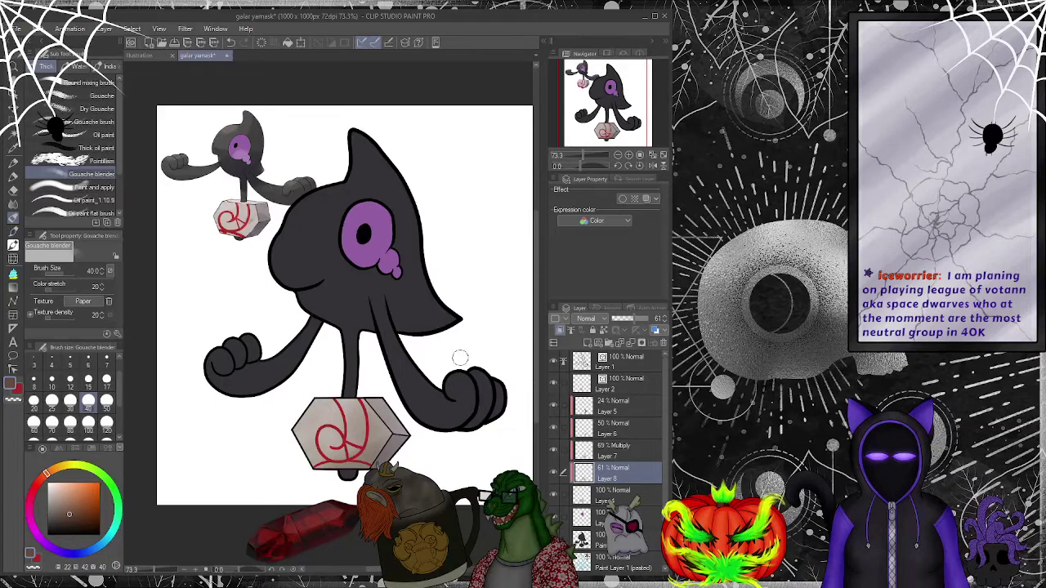
- Group the colour layers from Layer 5 down to Paint Layer 3 into a new folder and collapse it
{"action": "left_click", "coordinate": [636, 416]}
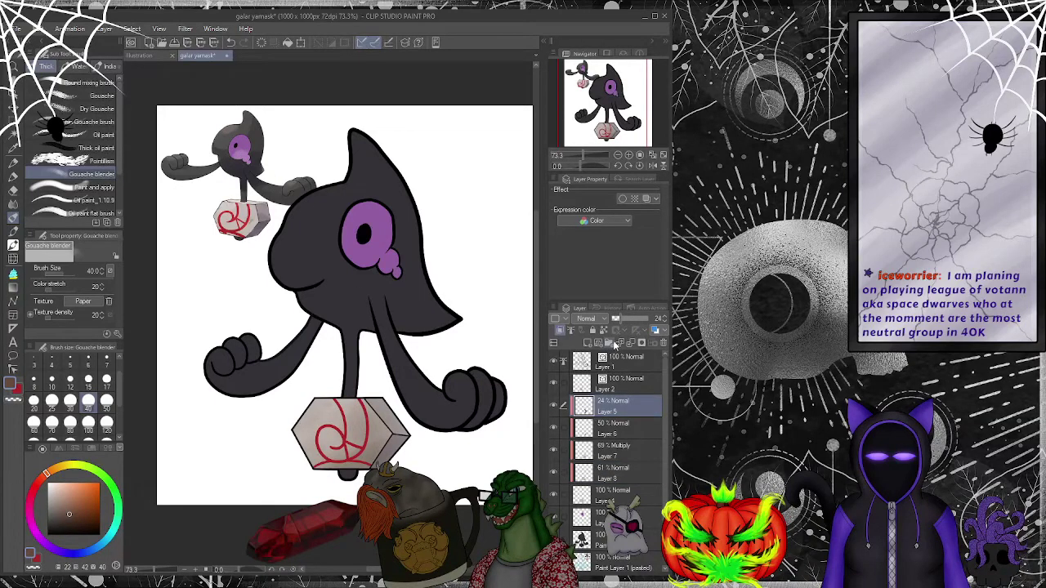
{"action": "scroll", "coordinate": [619, 425], "scroll_direction": "down", "scroll_amount": 2}
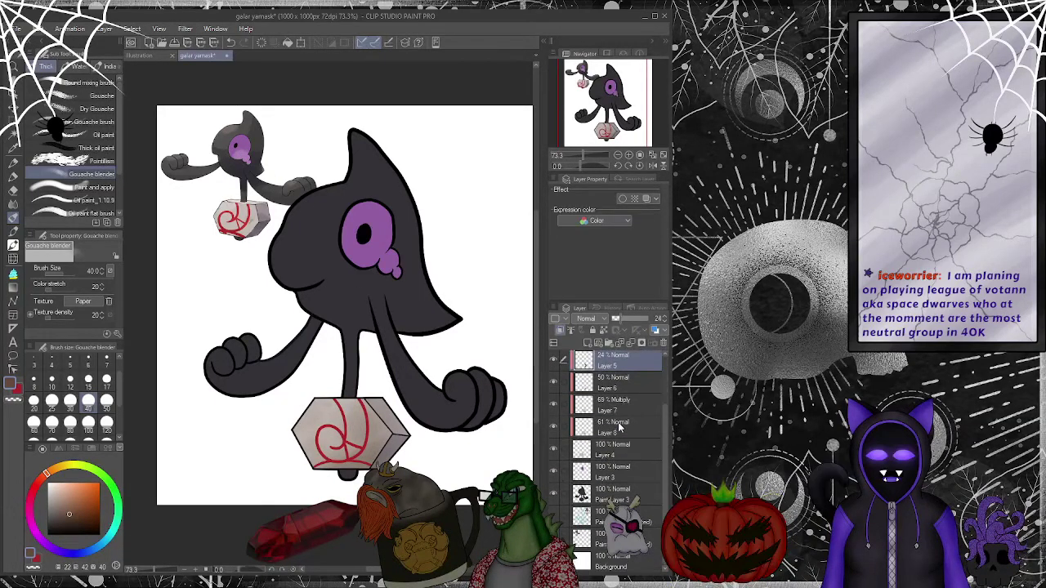
{"action": "left_click", "coordinate": [623, 494], "text": "shift"}
{"action": "scroll", "coordinate": [622, 494], "scroll_direction": "up", "scroll_amount": 2}
{"action": "left_click_drag", "start_coordinate": [622, 493], "coordinate": [594, 400]}
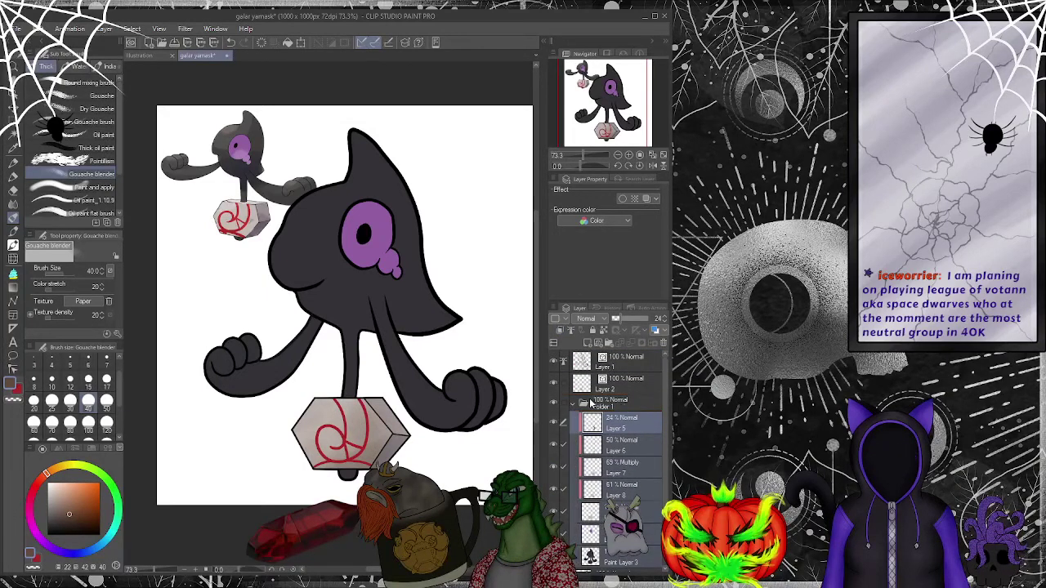
{"action": "left_click", "coordinate": [575, 404]}
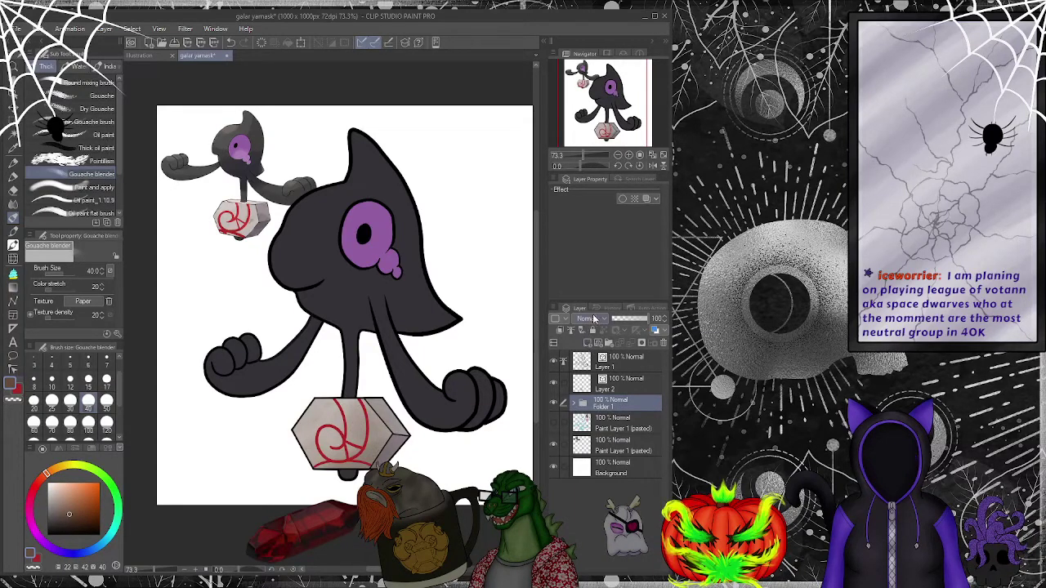
- Run the "shading" auto action above Folder 1 to add the Soft light shade and light layers
{"action": "left_click", "coordinate": [650, 308]}
{"action": "left_click", "coordinate": [608, 334]}
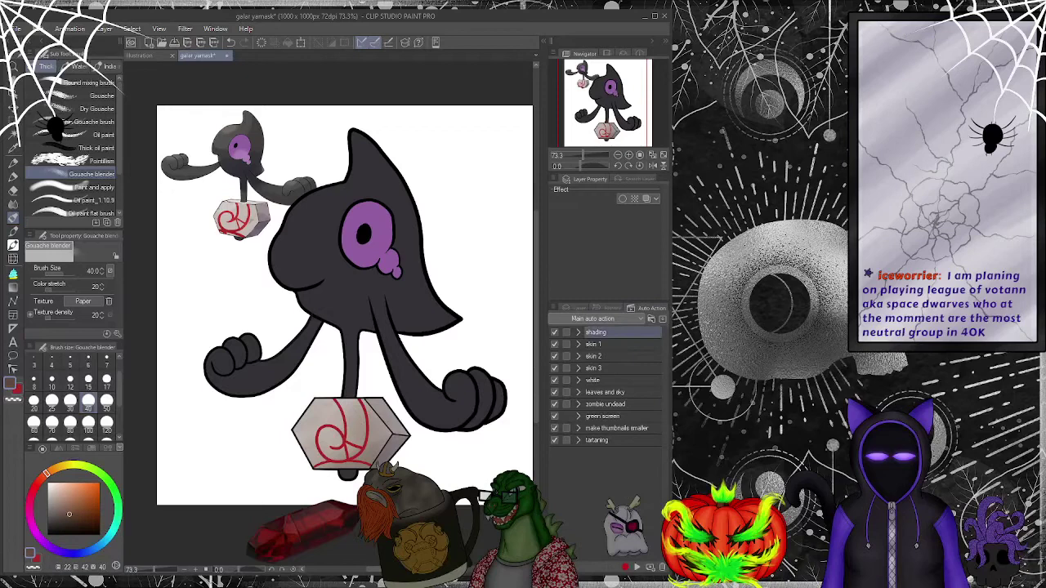
{"action": "left_click", "coordinate": [637, 567]}
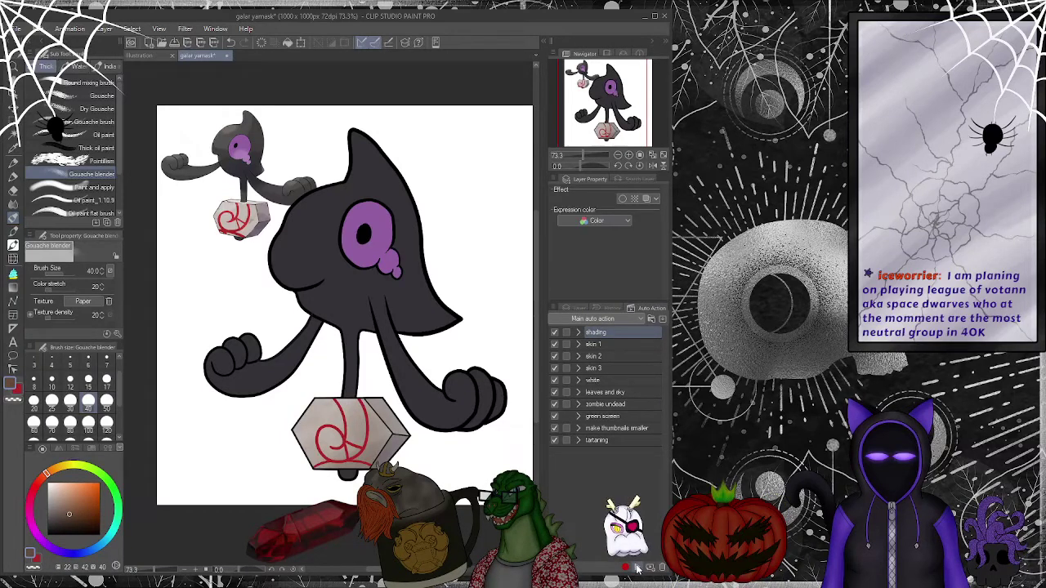
{"action": "left_click", "coordinate": [578, 309]}
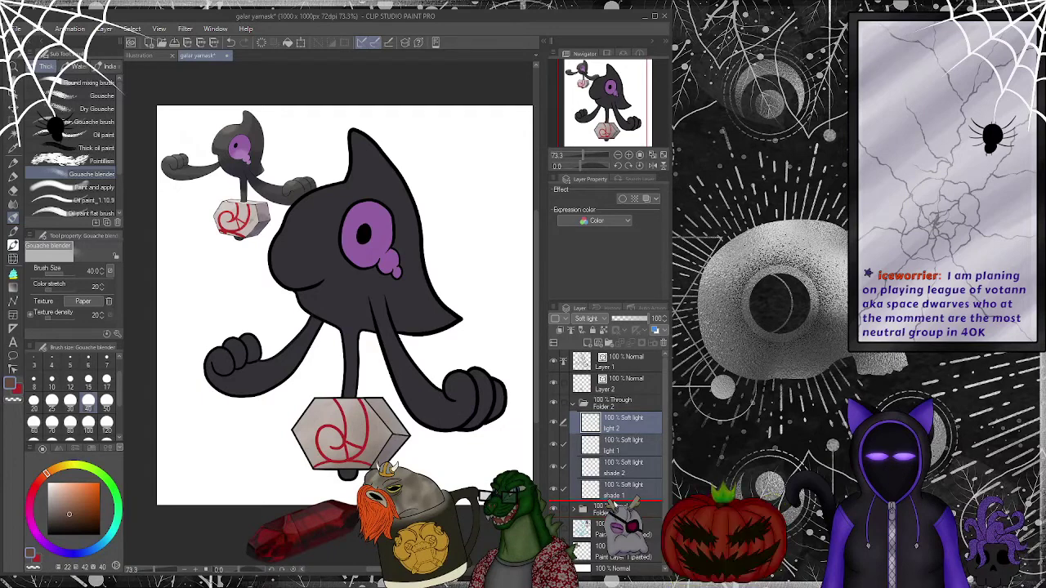
- Undo the grouping of the four Soft light layers and clip them all to Folder 1
{"action": "left_click", "coordinate": [631, 405]}
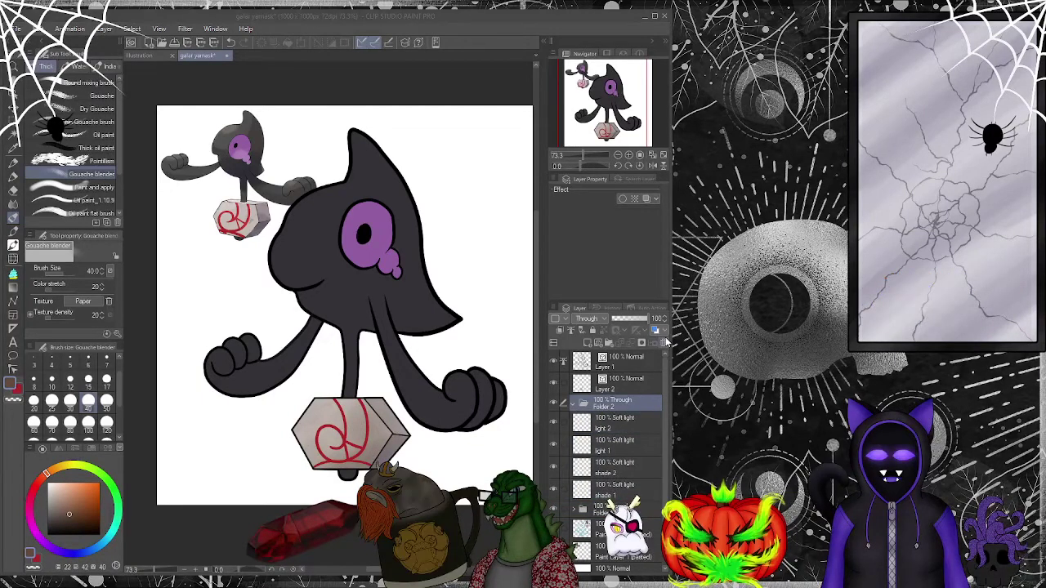
{"action": "key", "text": "ctrl+z"}
{"action": "left_click", "coordinate": [611, 478], "text": "shift"}
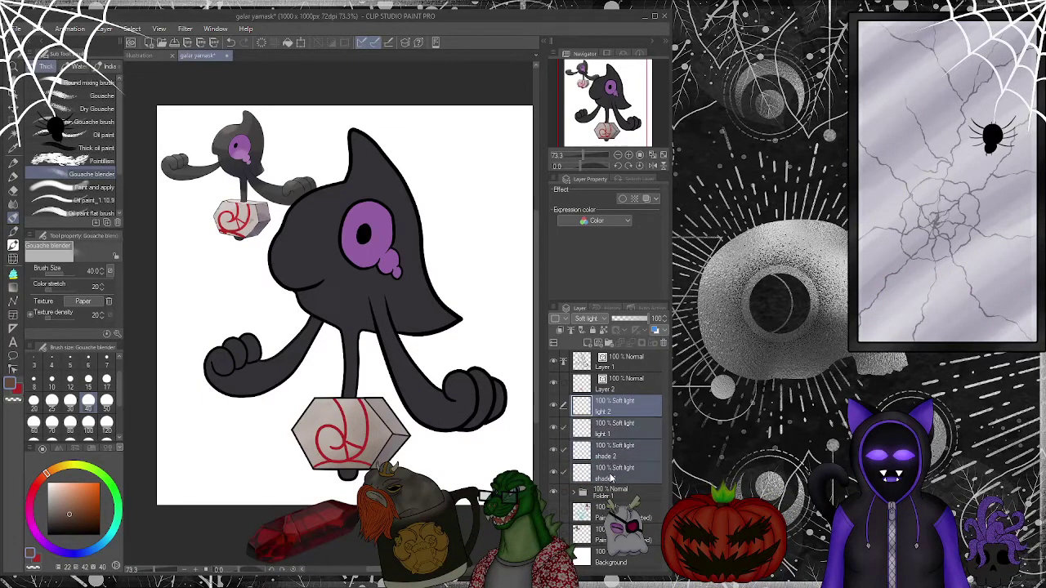
{"action": "key", "text": "ctrl+alt+g"}
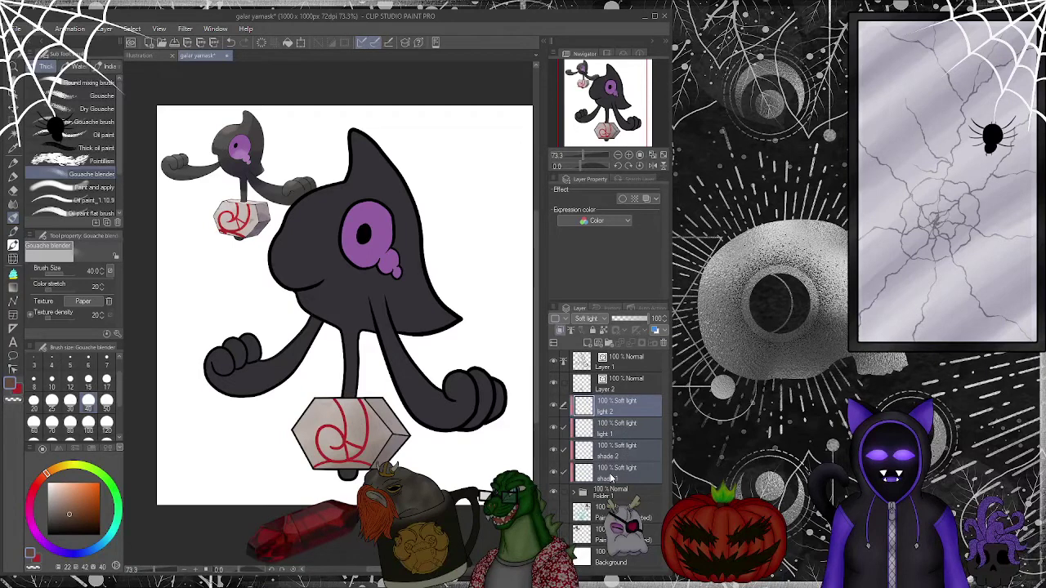
- Activate the shade 1 layer, set black as main and white as sub colour, and choose the Fill-in mono pen at size 25
{"action": "left_click", "coordinate": [611, 478]}
{"action": "scroll", "coordinate": [465, 269], "scroll_direction": "down", "scroll_amount": 3}
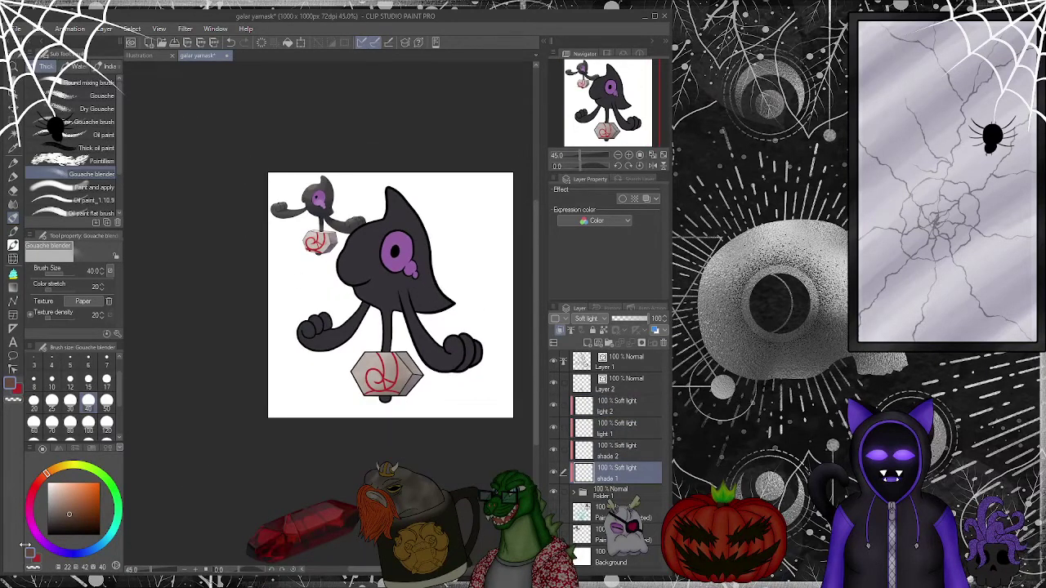
{"action": "left_click", "coordinate": [30, 556]}
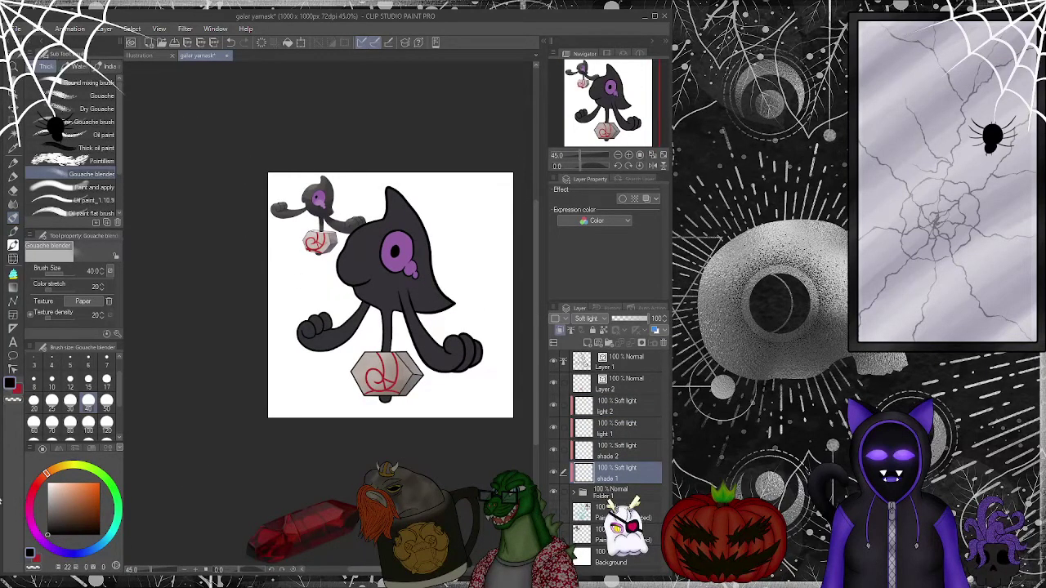
{"action": "left_click", "coordinate": [17, 385]}
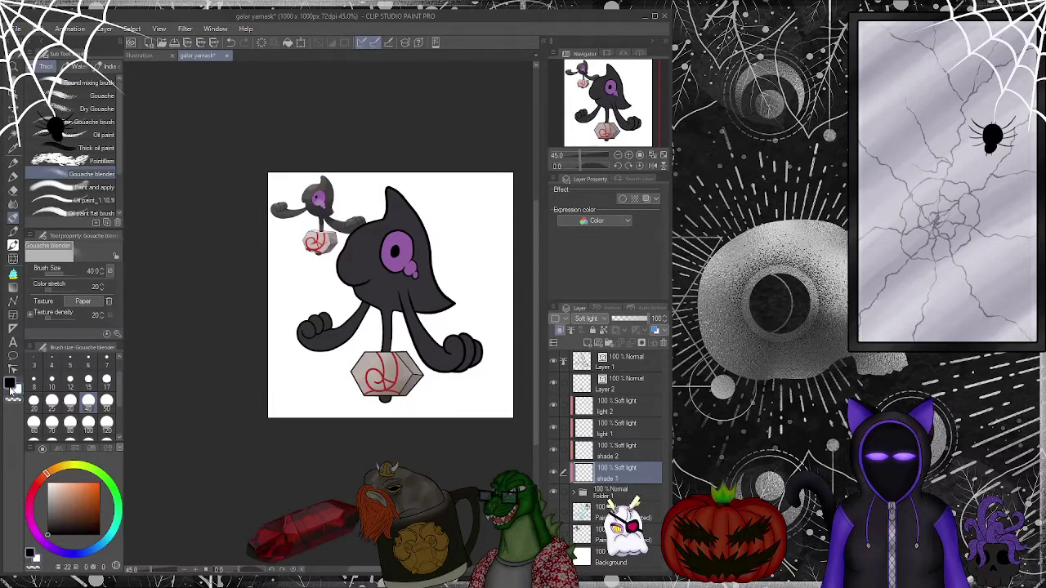
{"action": "left_click", "coordinate": [13, 174]}
{"action": "scroll", "coordinate": [413, 237], "scroll_direction": "down", "scroll_amount": 2}
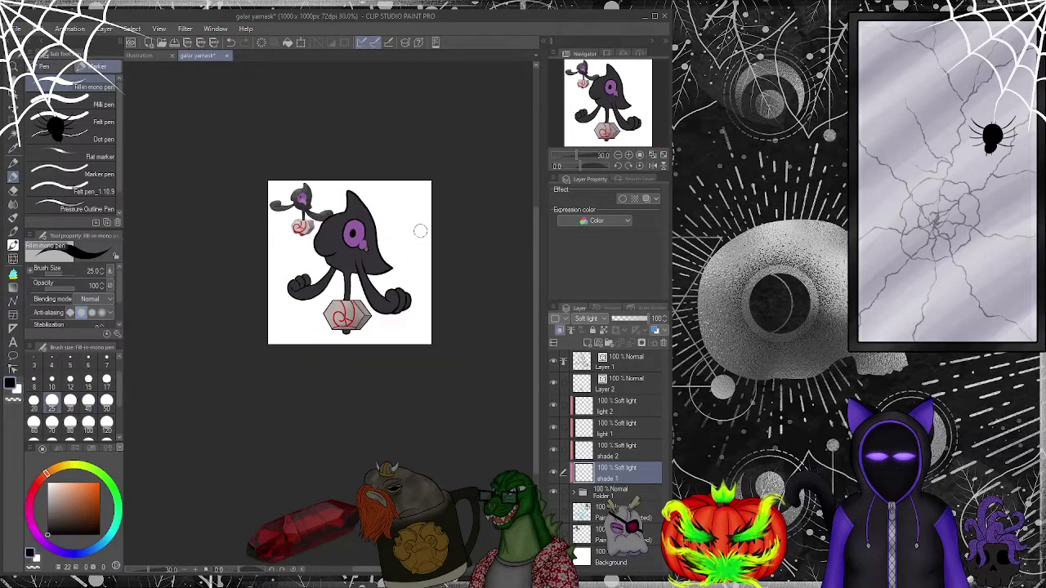
{"action": "scroll", "coordinate": [413, 236], "scroll_direction": "up", "scroll_amount": 6}
{"action": "scroll", "coordinate": [323, 240], "scroll_direction": "down", "scroll_amount": 4}
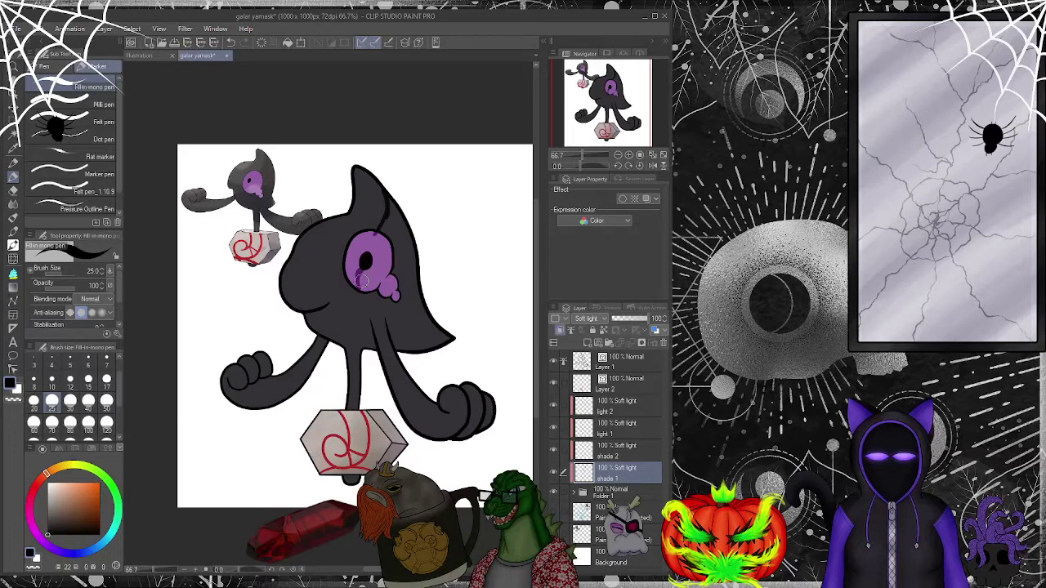
- Shade the eye, lower face, body, one arm and the stone's lower side face in black on shade 1, reducing the pen to size 20
{"action": "mouse_move", "coordinate": [377, 261]}
{"action": "left_mouse_down"}
{"action": "mouse_move", "coordinate": [391, 262]}
{"action": "mouse_move", "coordinate": [357, 272]}
{"action": "mouse_move", "coordinate": [380, 238]}
{"action": "mouse_move", "coordinate": [392, 250]}
{"action": "mouse_move", "coordinate": [362, 237]}
{"action": "mouse_move", "coordinate": [365, 251]}
{"action": "left_mouse_up"}
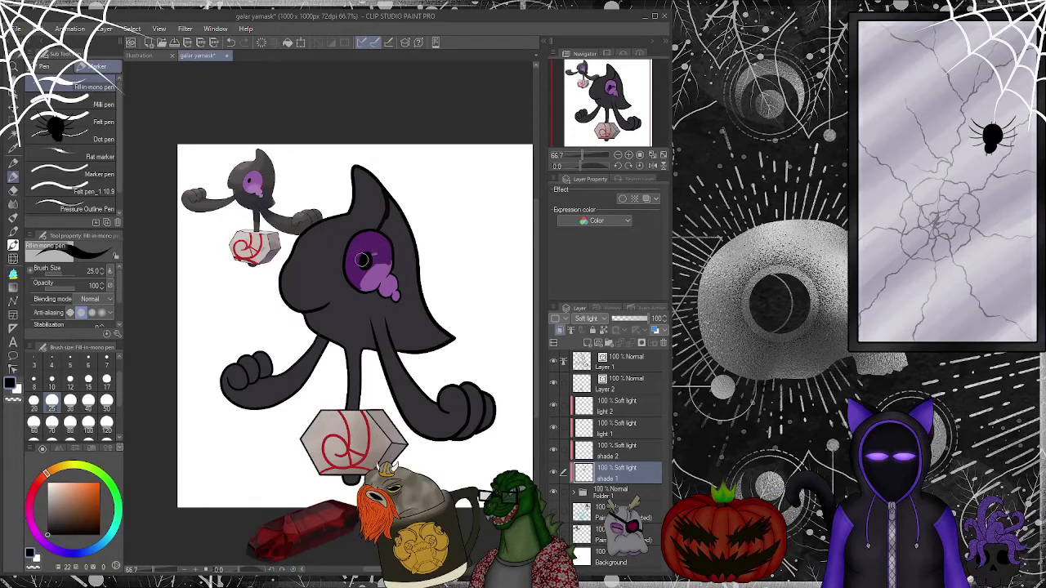
{"action": "key", "text": "bracketleft"}
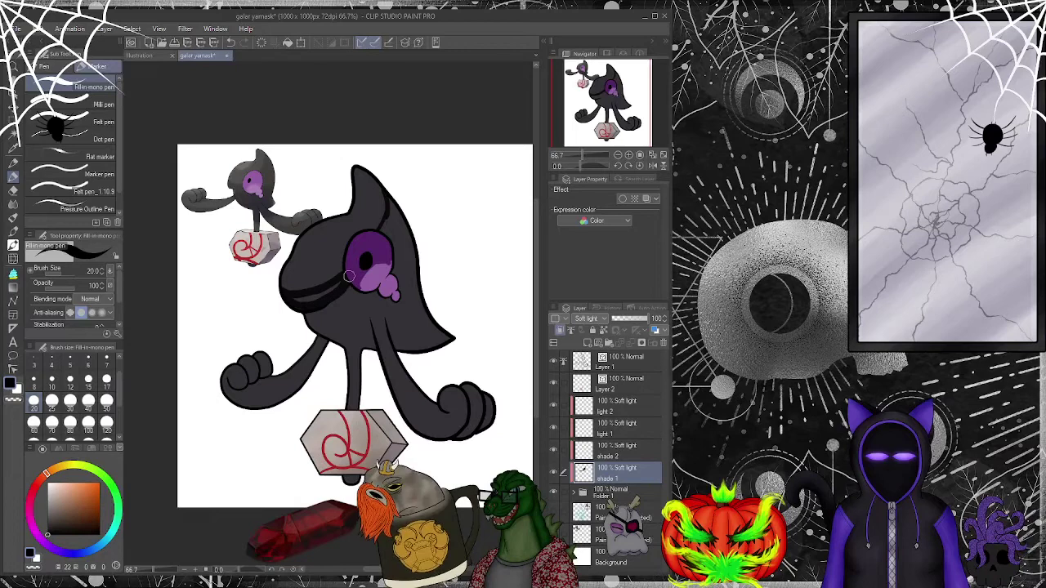
{"action": "mouse_move", "coordinate": [334, 286]}
{"action": "left_mouse_down"}
{"action": "mouse_move", "coordinate": [288, 295]}
{"action": "mouse_move", "coordinate": [335, 292]}
{"action": "left_mouse_up"}
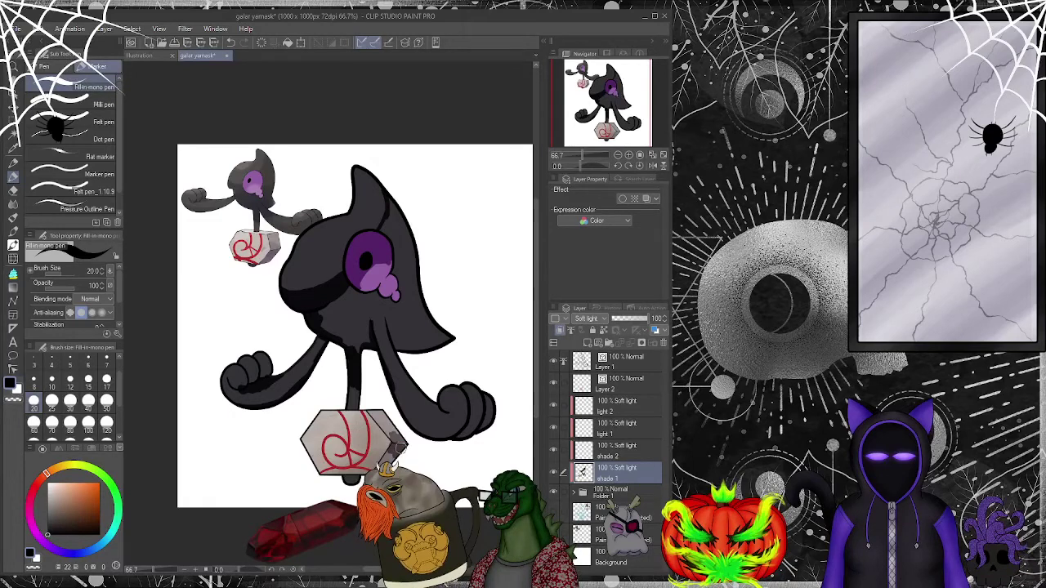
{"action": "left_click_drag", "start_coordinate": [403, 442], "coordinate": [391, 433]}
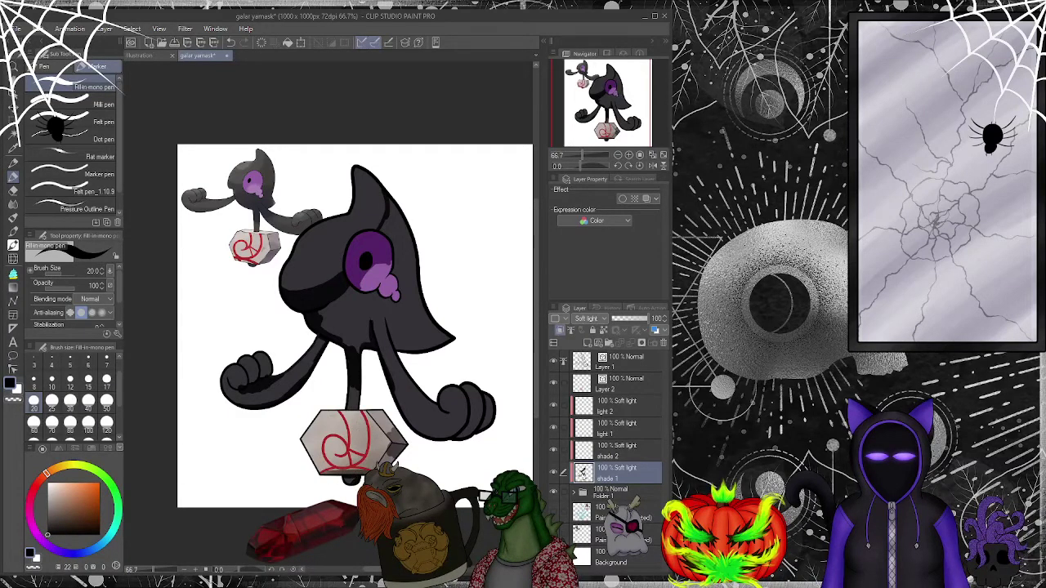
- Move Layer 2 with the red markings to the top of Folder 1, above Layer 5, and collapse the folder
{"action": "left_click_drag", "start_coordinate": [619, 388], "coordinate": [619, 494]}
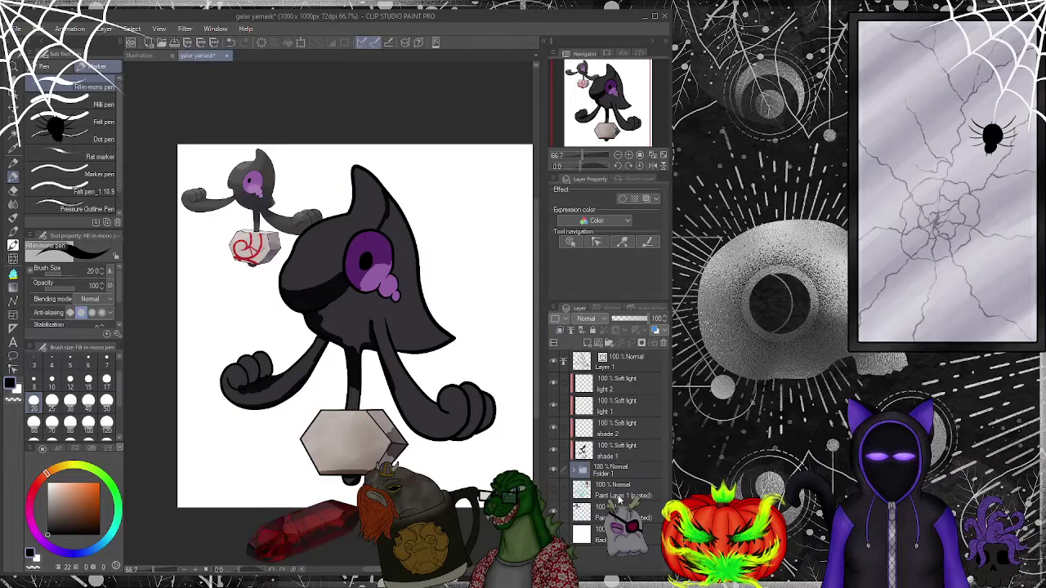
{"action": "left_click", "coordinate": [578, 471]}
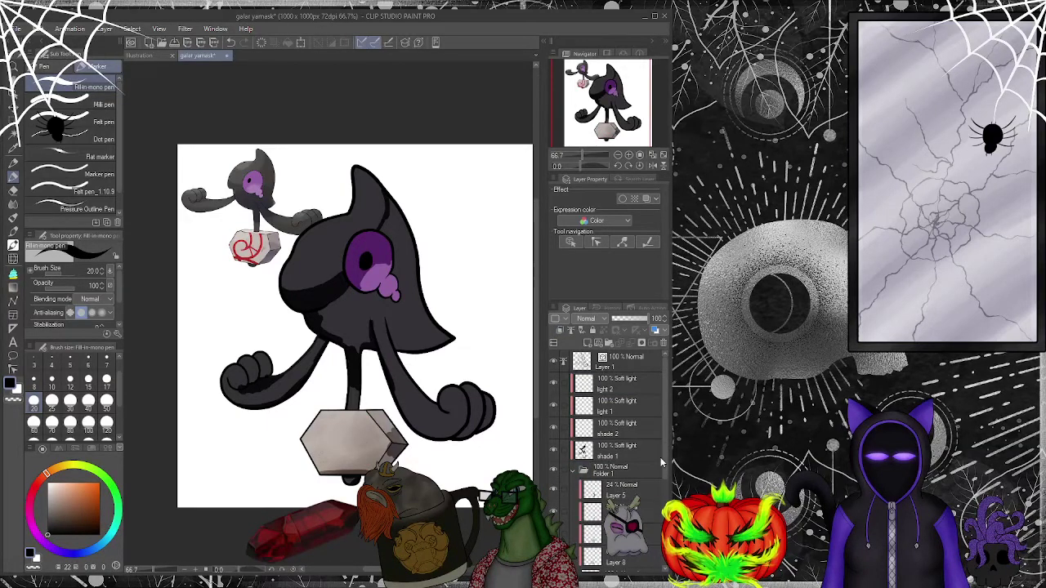
{"action": "left_click", "coordinate": [621, 450]}
{"action": "scroll", "coordinate": [646, 458], "scroll_direction": "down", "scroll_amount": 3}
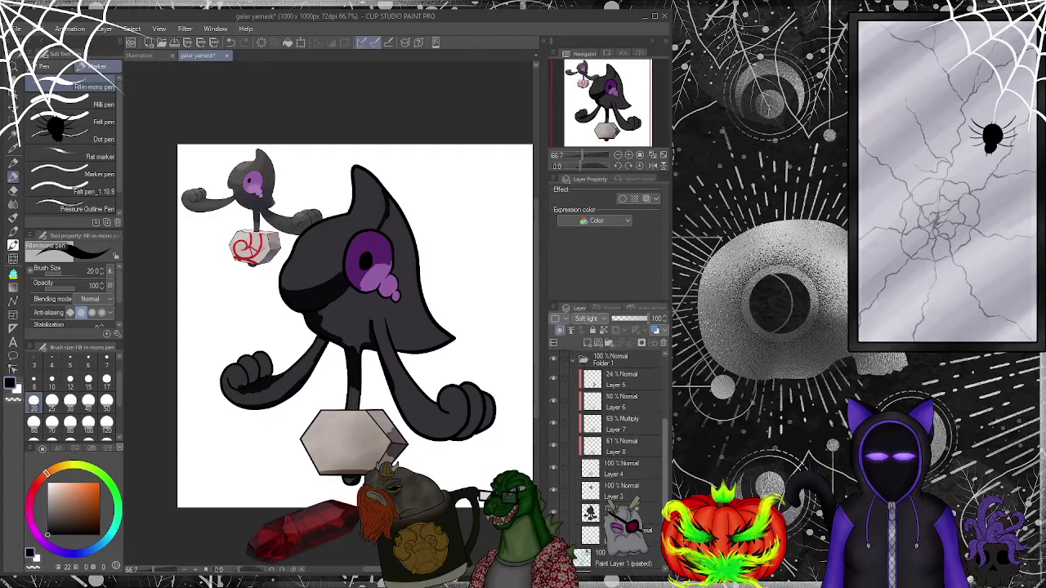
{"action": "left_click_drag", "start_coordinate": [621, 531], "coordinate": [635, 380]}
{"action": "scroll", "coordinate": [621, 425], "scroll_direction": "up", "scroll_amount": 3}
{"action": "left_click", "coordinate": [578, 472]}
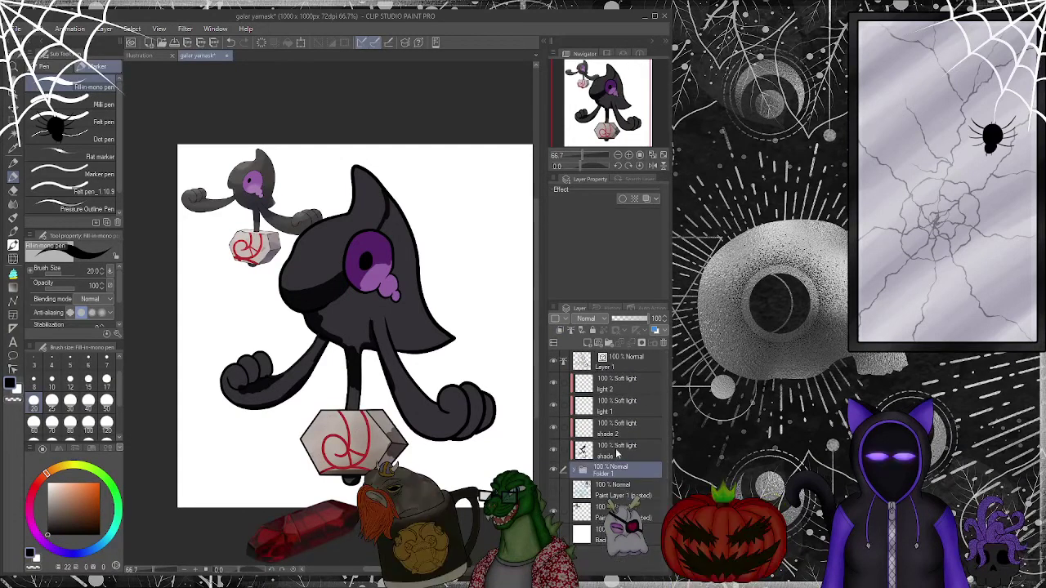
- Try extending the black shading over the tail edge, other arm and lower body on shade 1, and remove the layer's shading
{"action": "left_click", "coordinate": [622, 449]}
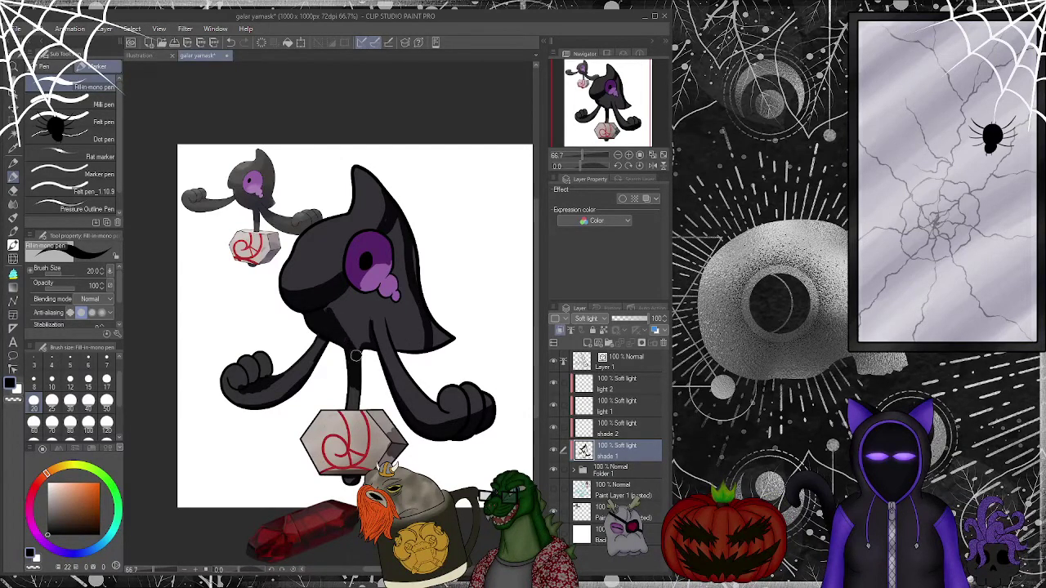
{"action": "mouse_move", "coordinate": [366, 324]}
{"action": "left_mouse_down"}
{"action": "mouse_move", "coordinate": [347, 293]}
{"action": "mouse_move", "coordinate": [313, 313]}
{"action": "mouse_move", "coordinate": [346, 323]}
{"action": "mouse_move", "coordinate": [363, 304]}
{"action": "left_mouse_up"}
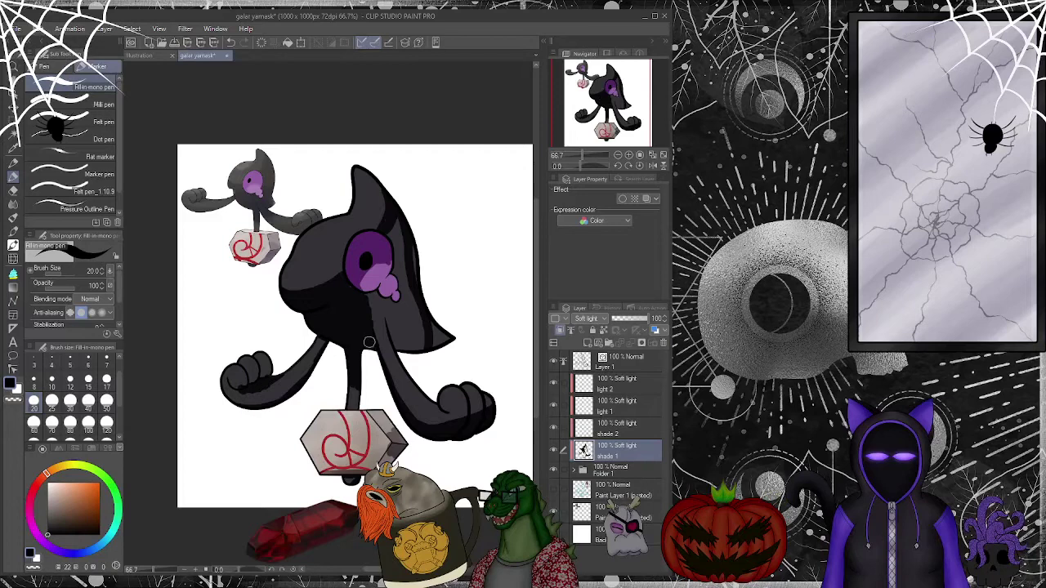
{"action": "key", "text": "ctrl+z"}
- Activate the light 1 layer, draw with white, and paint highlights across the top of the head and the horn with the Fill-in mono pen
{"action": "left_click", "coordinate": [615, 390]}
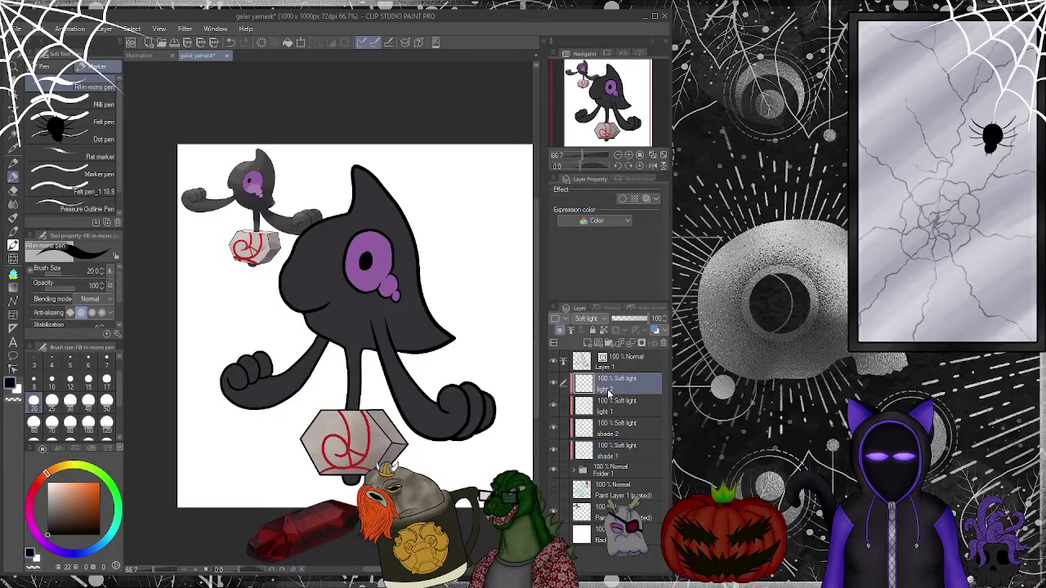
{"action": "left_click", "coordinate": [615, 406]}
{"action": "left_click", "coordinate": [13, 381]}
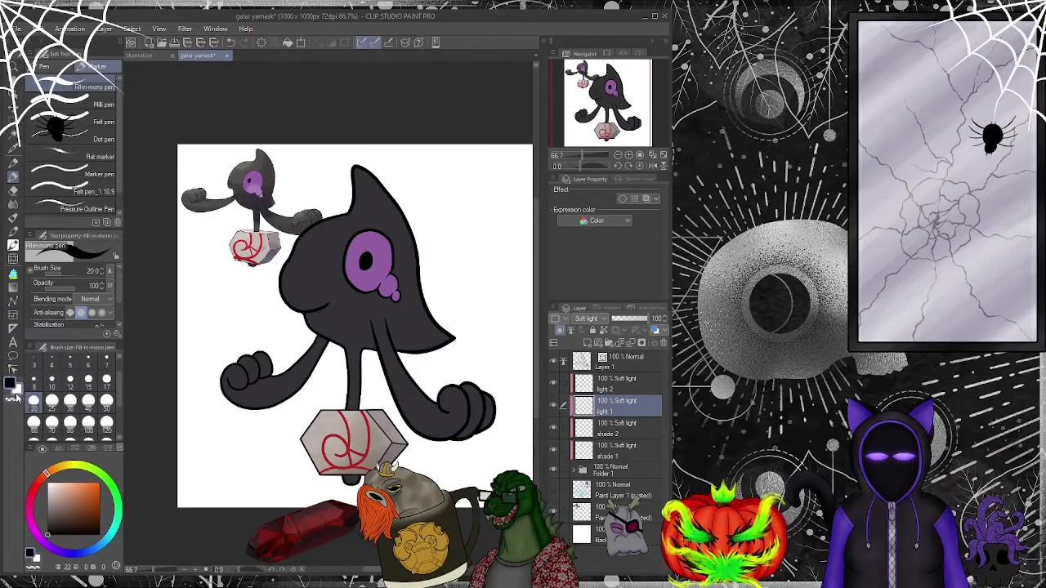
{"action": "mouse_move", "coordinate": [348, 215]}
{"action": "left_mouse_down"}
{"action": "mouse_move", "coordinate": [294, 258]}
{"action": "mouse_move", "coordinate": [349, 216]}
{"action": "mouse_move", "coordinate": [368, 180]}
{"action": "mouse_move", "coordinate": [360, 167]}
{"action": "mouse_move", "coordinate": [366, 194]}
{"action": "mouse_move", "coordinate": [351, 234]}
{"action": "mouse_move", "coordinate": [315, 269]}
{"action": "mouse_move", "coordinate": [284, 266]}
{"action": "mouse_move", "coordinate": [336, 240]}
{"action": "left_mouse_up"}
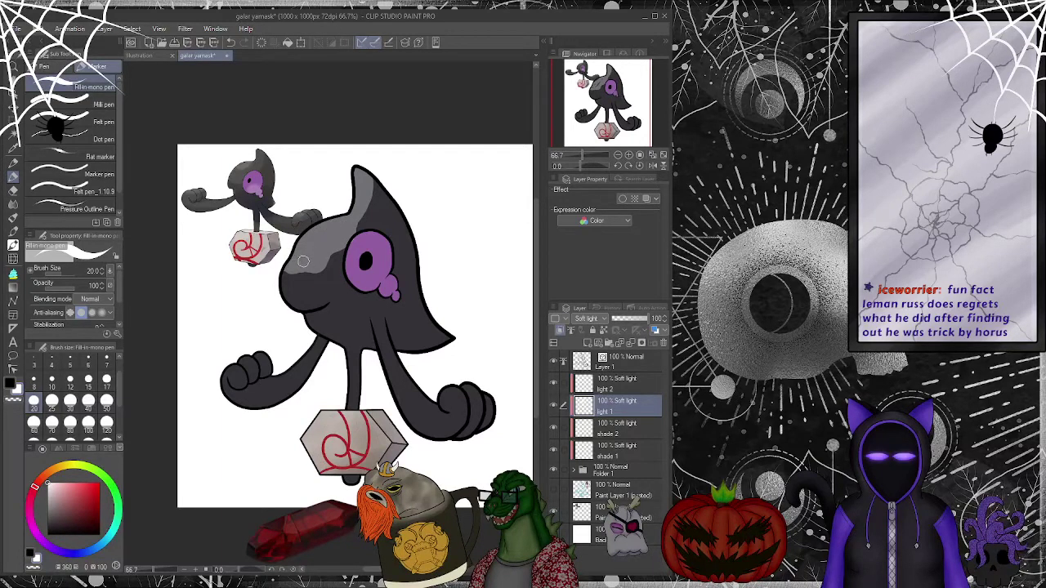
- Soften the head and horn highlights on light 1 with the Textured blender, using sizes 60 and 30
{"action": "left_click", "coordinate": [13, 189]}
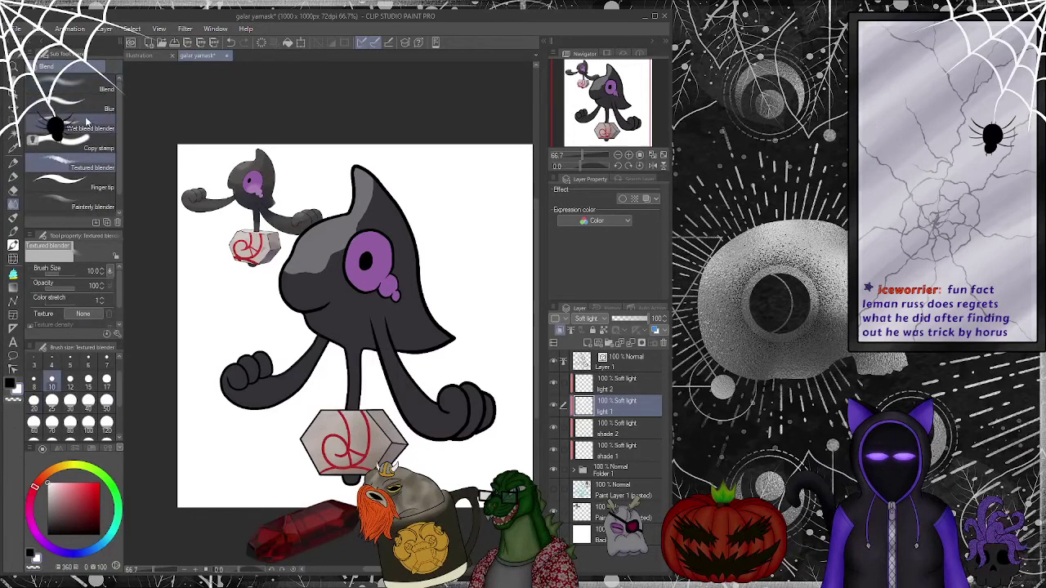
{"action": "left_click", "coordinate": [69, 422]}
{"action": "left_click", "coordinate": [33, 422]}
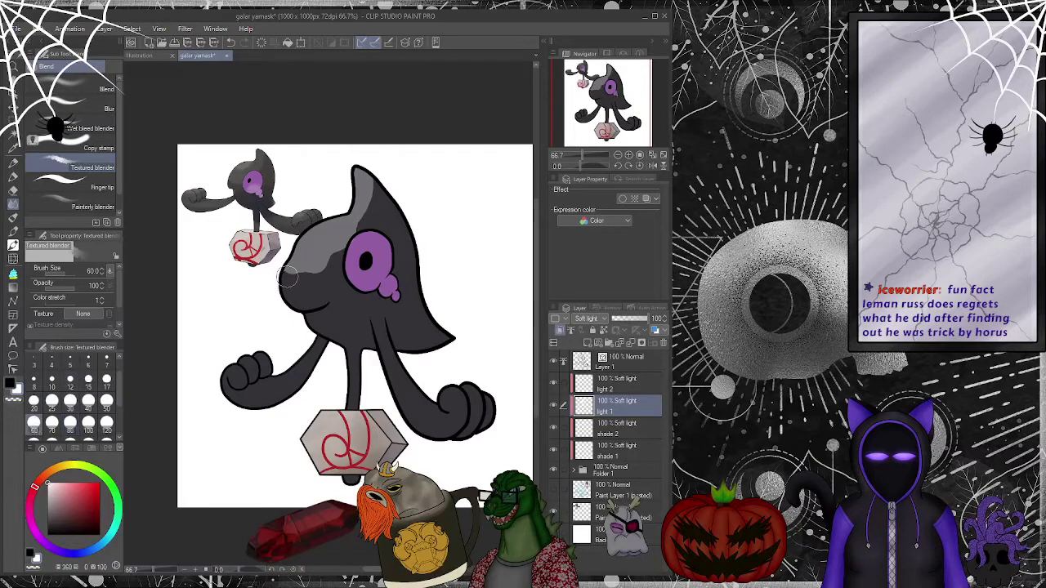
{"action": "mouse_move", "coordinate": [318, 273]}
{"action": "left_mouse_down"}
{"action": "mouse_move", "coordinate": [366, 216]}
{"action": "mouse_move", "coordinate": [377, 170]}
{"action": "mouse_move", "coordinate": [325, 257]}
{"action": "mouse_move", "coordinate": [289, 264]}
{"action": "mouse_move", "coordinate": [337, 262]}
{"action": "mouse_move", "coordinate": [299, 279]}
{"action": "mouse_move", "coordinate": [324, 269]}
{"action": "mouse_move", "coordinate": [325, 279]}
{"action": "mouse_move", "coordinate": [313, 267]}
{"action": "mouse_move", "coordinate": [300, 279]}
{"action": "mouse_move", "coordinate": [355, 244]}
{"action": "mouse_move", "coordinate": [344, 246]}
{"action": "mouse_move", "coordinate": [371, 197]}
{"action": "mouse_move", "coordinate": [364, 176]}
{"action": "mouse_move", "coordinate": [367, 211]}
{"action": "mouse_move", "coordinate": [337, 259]}
{"action": "mouse_move", "coordinate": [303, 264]}
{"action": "mouse_move", "coordinate": [348, 219]}
{"action": "left_mouse_up"}
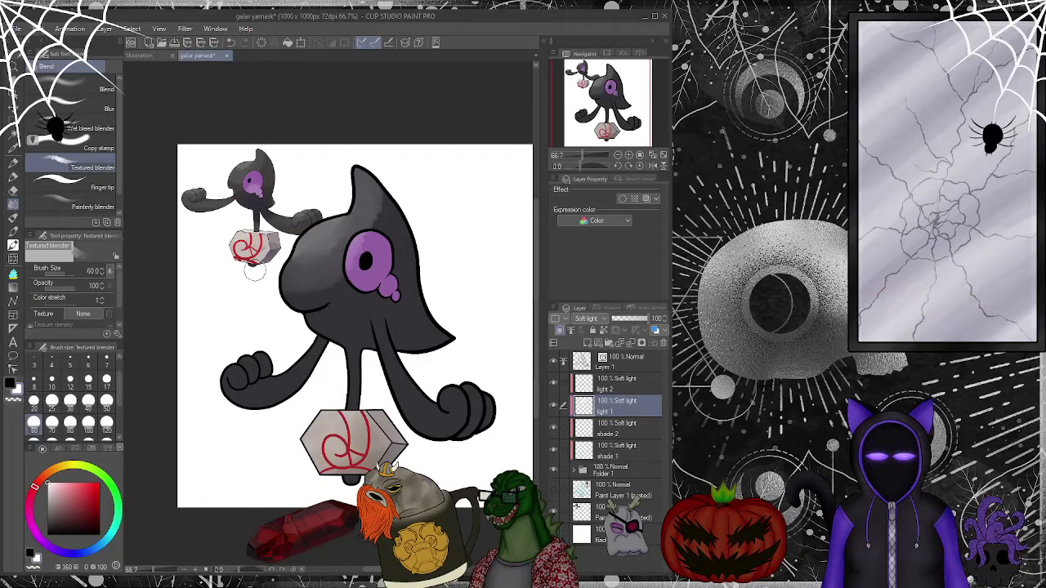
{"action": "left_click", "coordinate": [70, 400]}
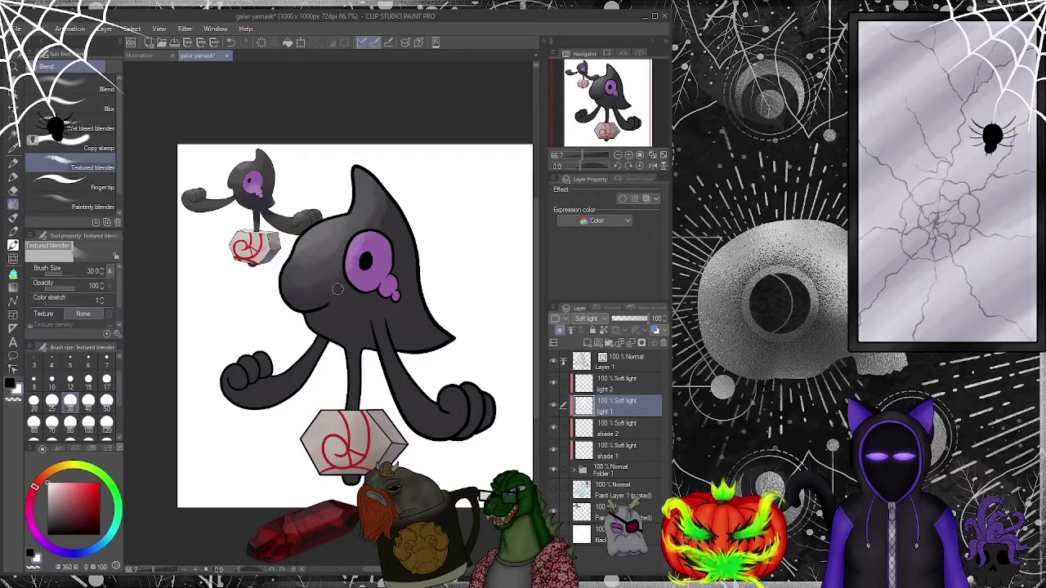
- Paint white highlights over the lower part of the purple eye and the teardrop bubbles with the Fill-in mono pen at size 20
{"action": "key", "text": "e"}
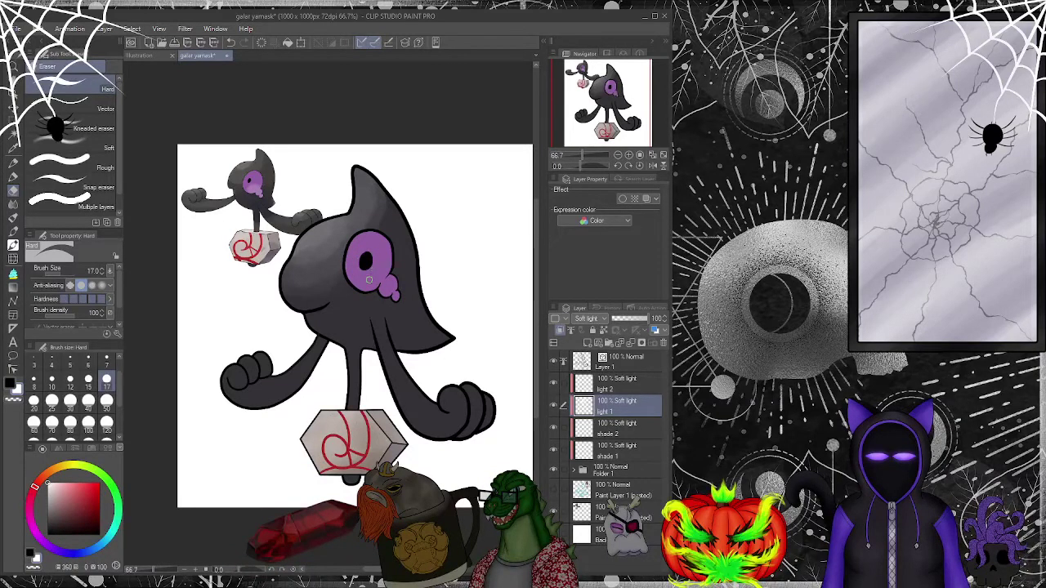
{"action": "left_click", "coordinate": [13, 176]}
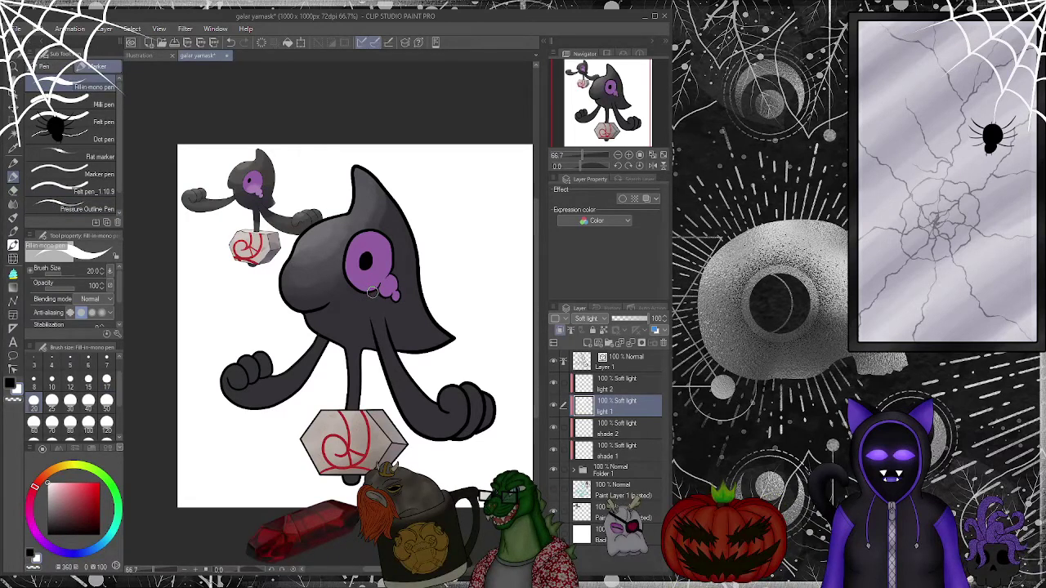
{"action": "scroll", "coordinate": [371, 292], "scroll_direction": "up", "scroll_amount": 1}
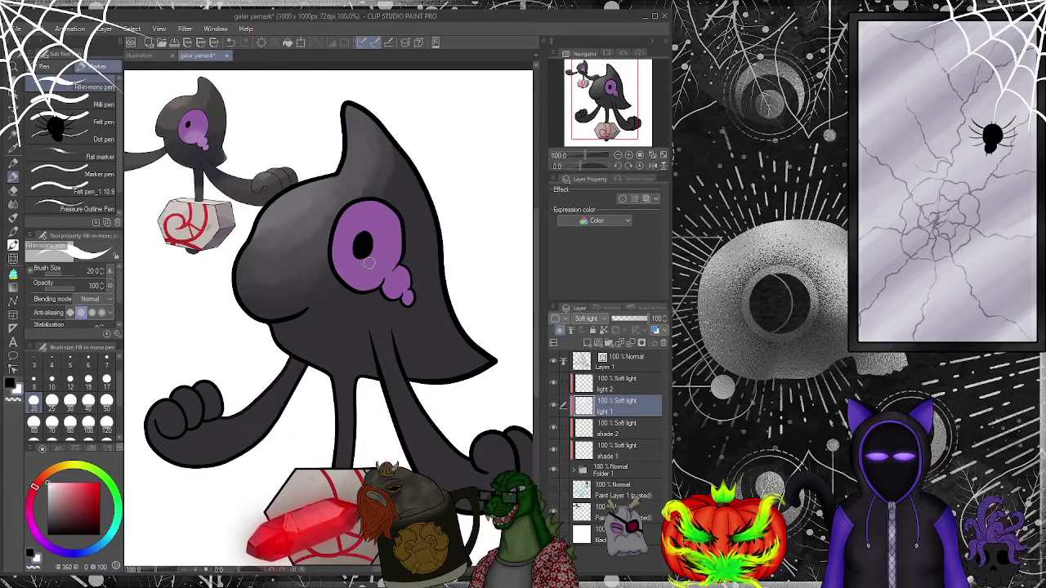
{"action": "mouse_move", "coordinate": [372, 286]}
{"action": "left_mouse_down"}
{"action": "mouse_move", "coordinate": [394, 259]}
{"action": "mouse_move", "coordinate": [377, 260]}
{"action": "left_mouse_up"}
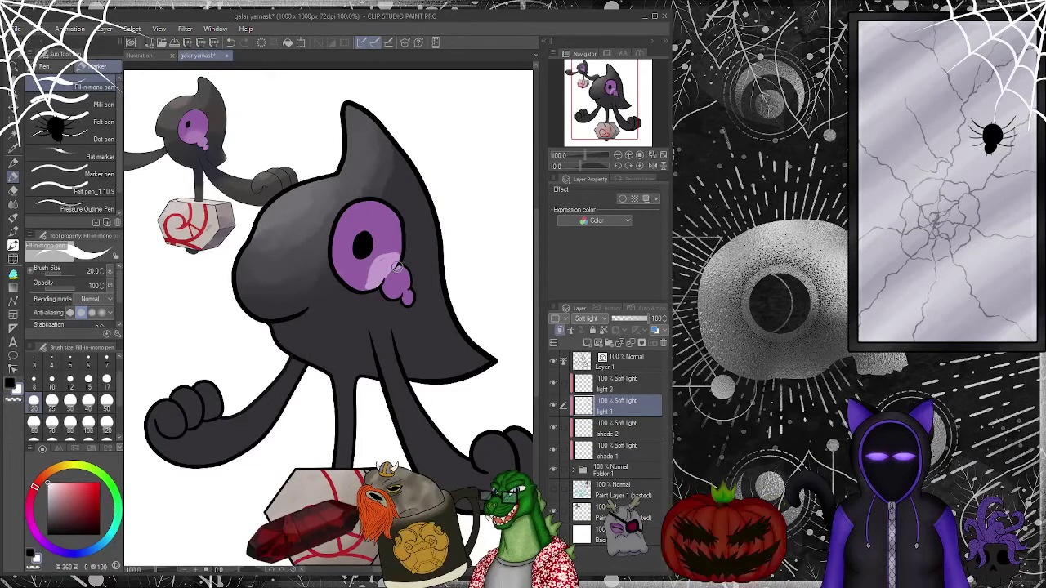
{"action": "left_click_drag", "start_coordinate": [405, 296], "coordinate": [391, 291]}
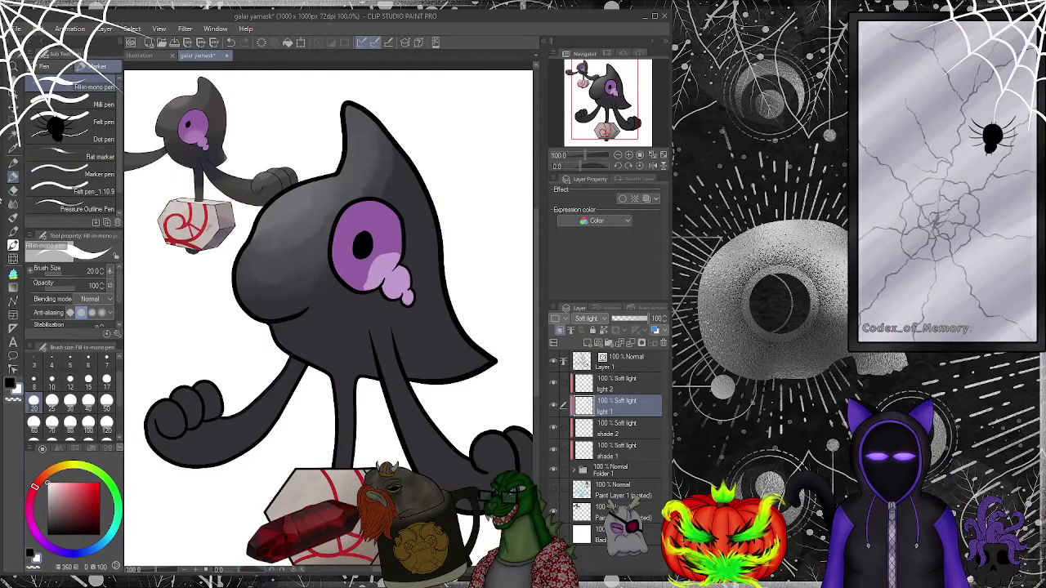
- Blend the eye highlight with the Textured blender at size 30, tidying around the teardrops with the Hard eraser
{"action": "left_click", "coordinate": [12, 205]}
{"action": "mouse_move", "coordinate": [364, 293]}
{"action": "left_mouse_down"}
{"action": "mouse_move", "coordinate": [373, 260]}
{"action": "mouse_move", "coordinate": [392, 255]}
{"action": "left_mouse_up"}
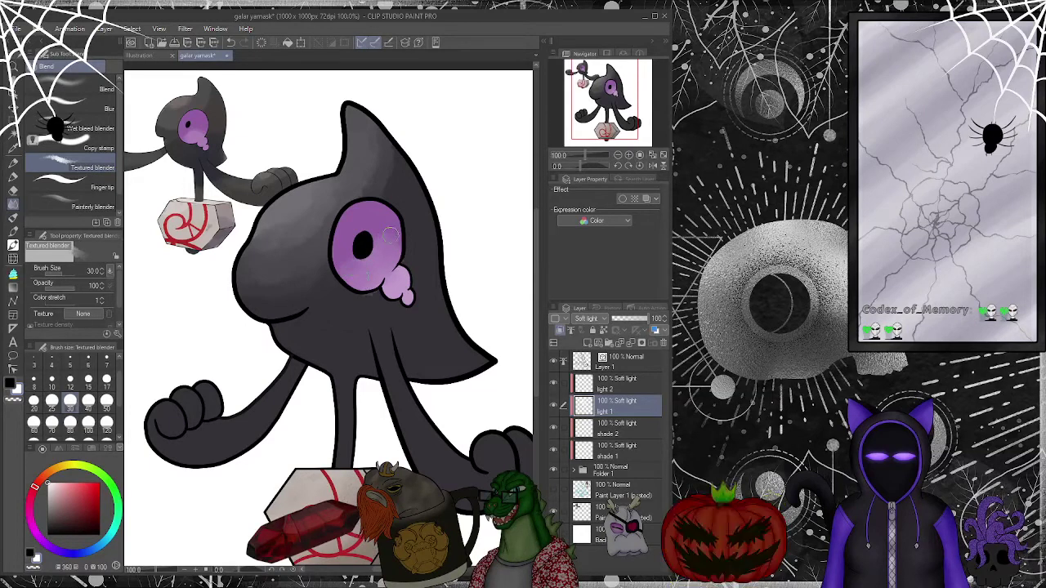
{"action": "left_click", "coordinate": [14, 189]}
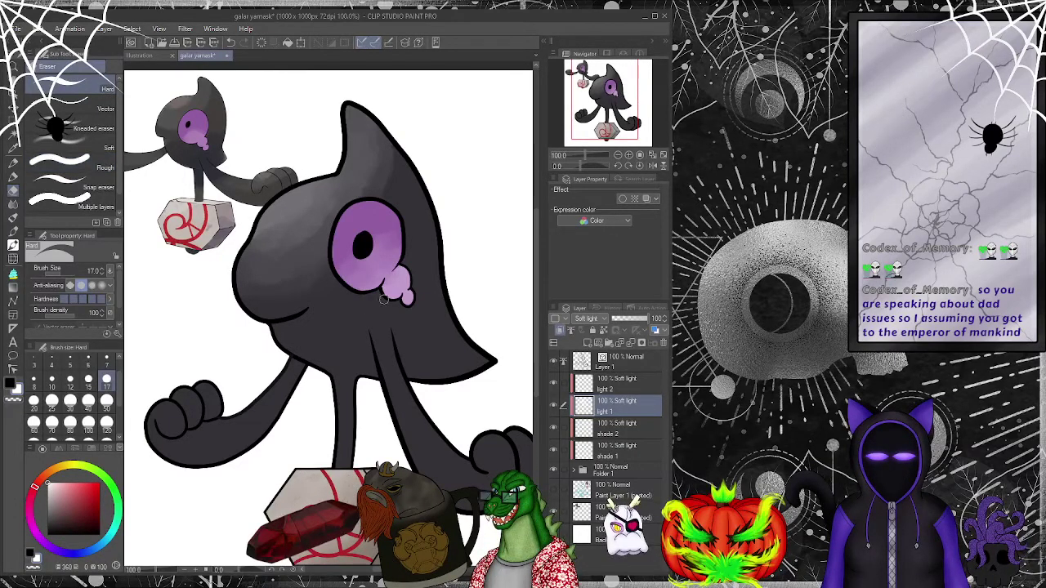
{"action": "left_click", "coordinate": [13, 209]}
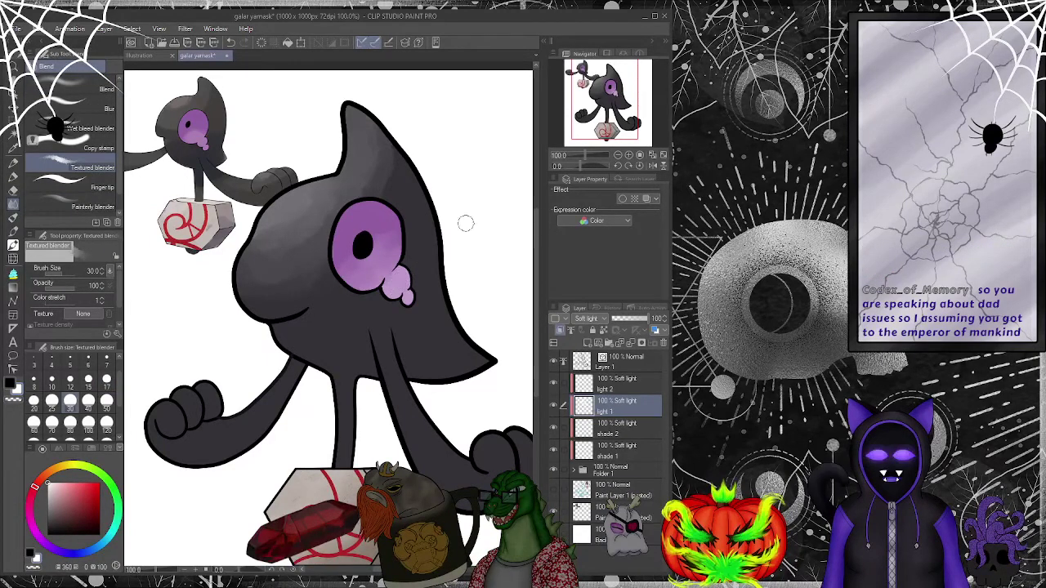
- Add white highlights to the knuckles of the fist on the reference picture's side and smooth them with the Textured blender at size 30
{"action": "left_click_drag", "start_coordinate": [606, 105], "coordinate": [595, 109]}
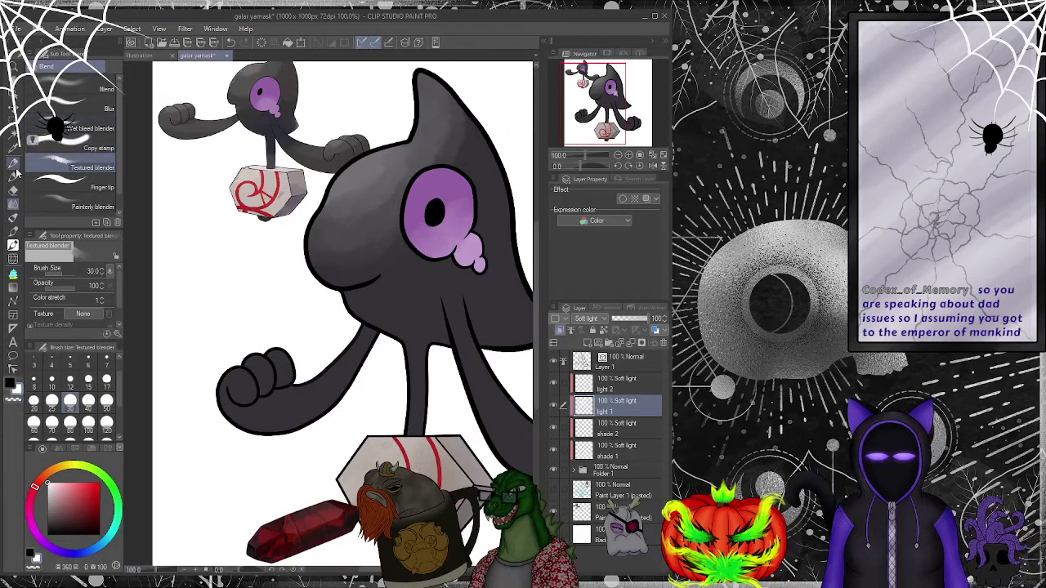
{"action": "left_click", "coordinate": [16, 181]}
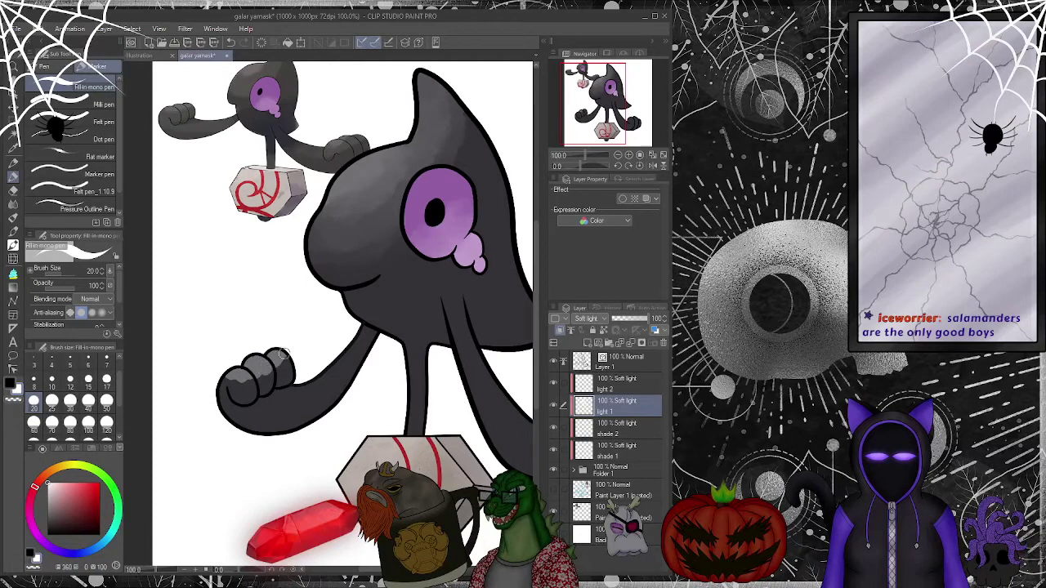
{"action": "left_click", "coordinate": [13, 203]}
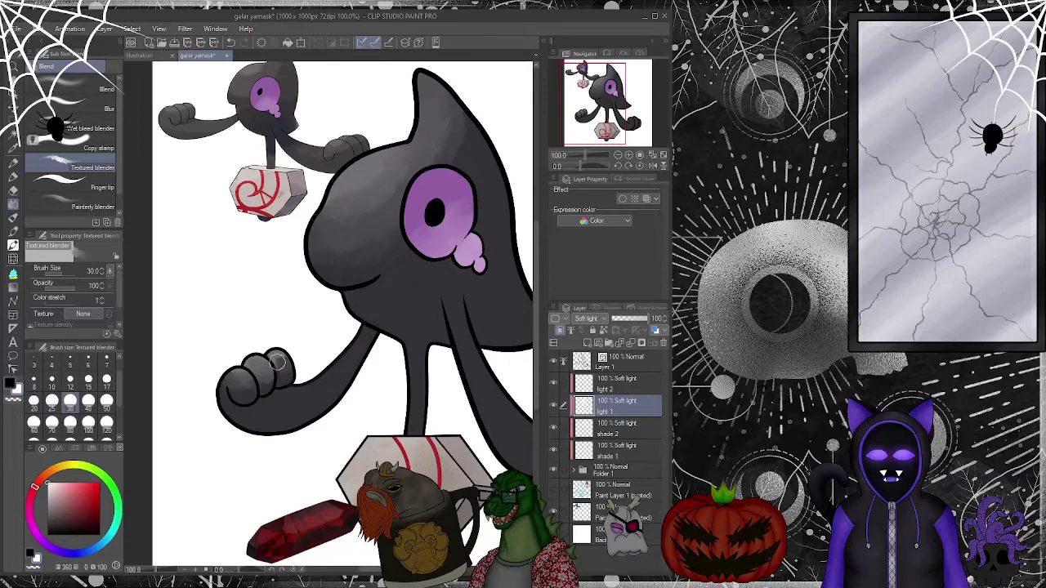
{"action": "key", "text": "p"}
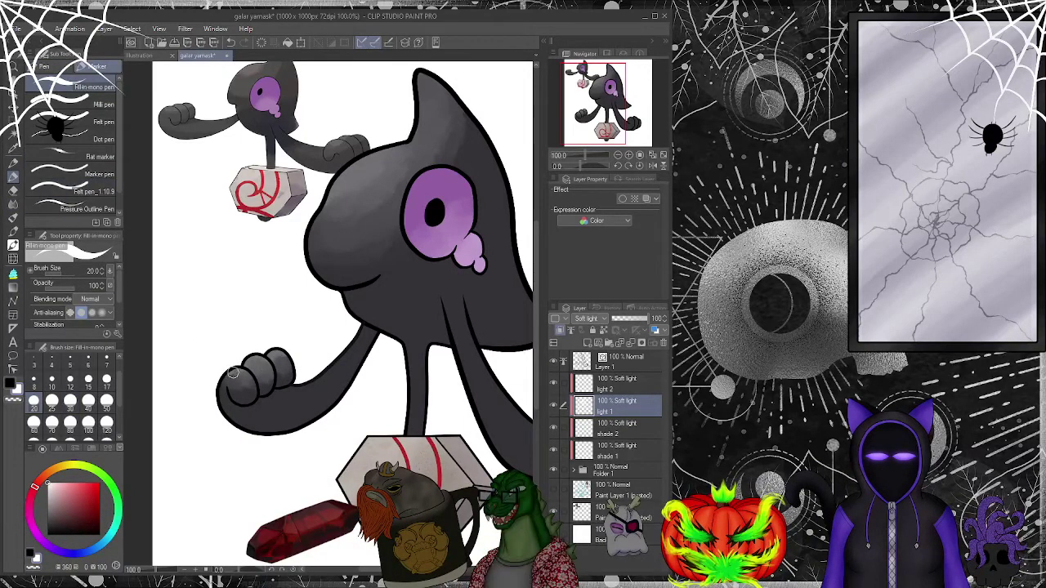
{"action": "left_click", "coordinate": [13, 202]}
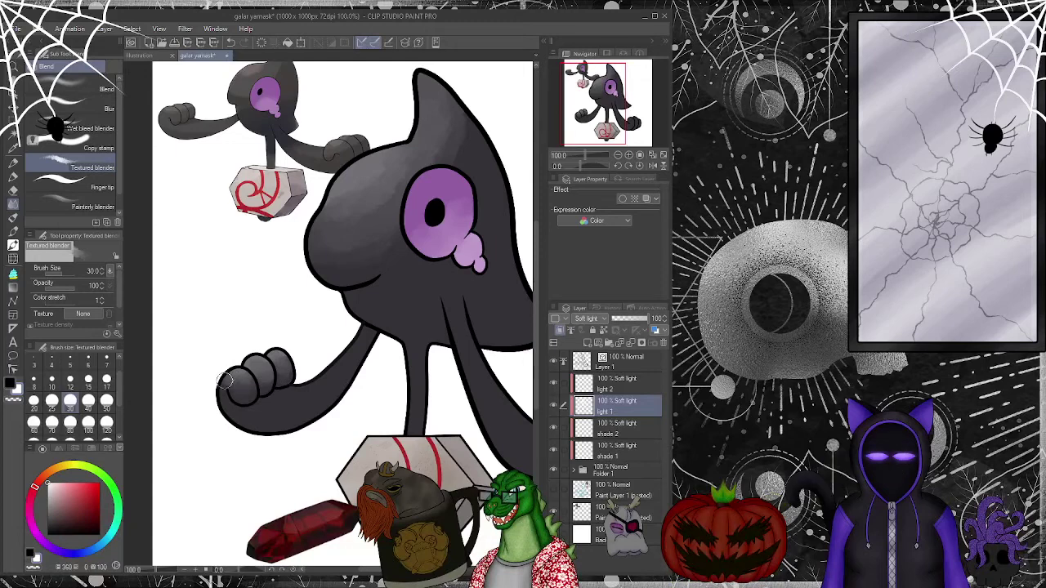
{"action": "left_click", "coordinate": [13, 175]}
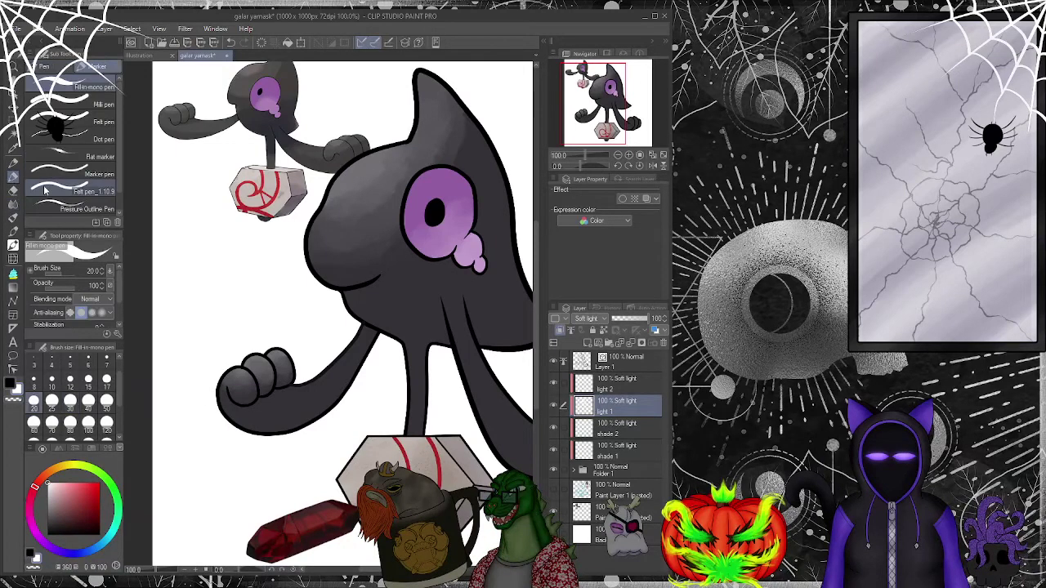
- Highlight the knuckles of the other fist in white, trim the strokes with the Hard eraser, and blend them
{"action": "scroll", "coordinate": [608, 111], "scroll_direction": "up", "scroll_amount": 2}
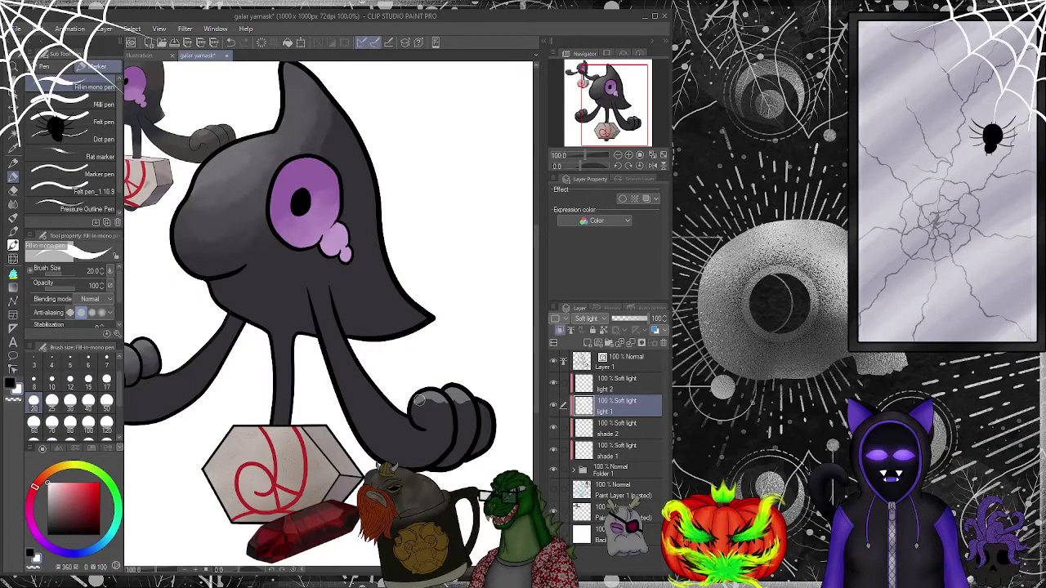
{"action": "left_click", "coordinate": [13, 190]}
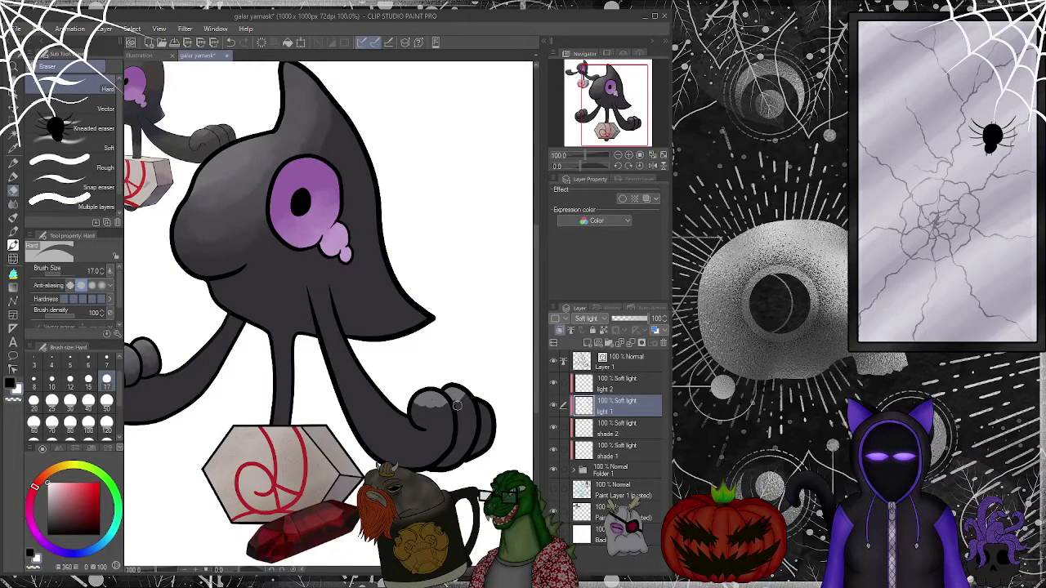
{"action": "left_click", "coordinate": [14, 204]}
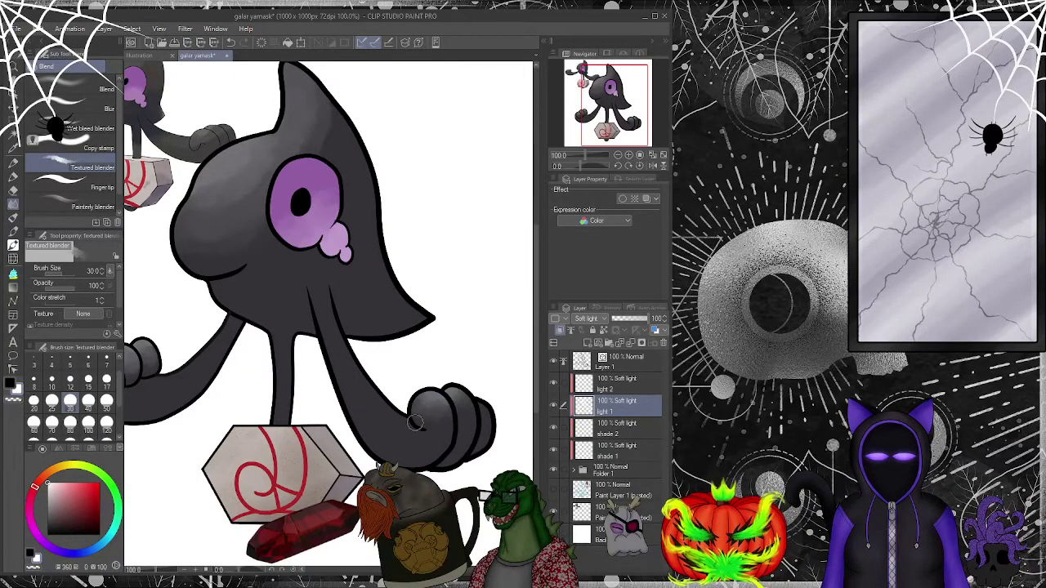
- Paint a white highlight on the pointed tail tip and blend it into the dark body, adjusting the Textured blender's size
{"action": "left_click", "coordinate": [12, 178]}
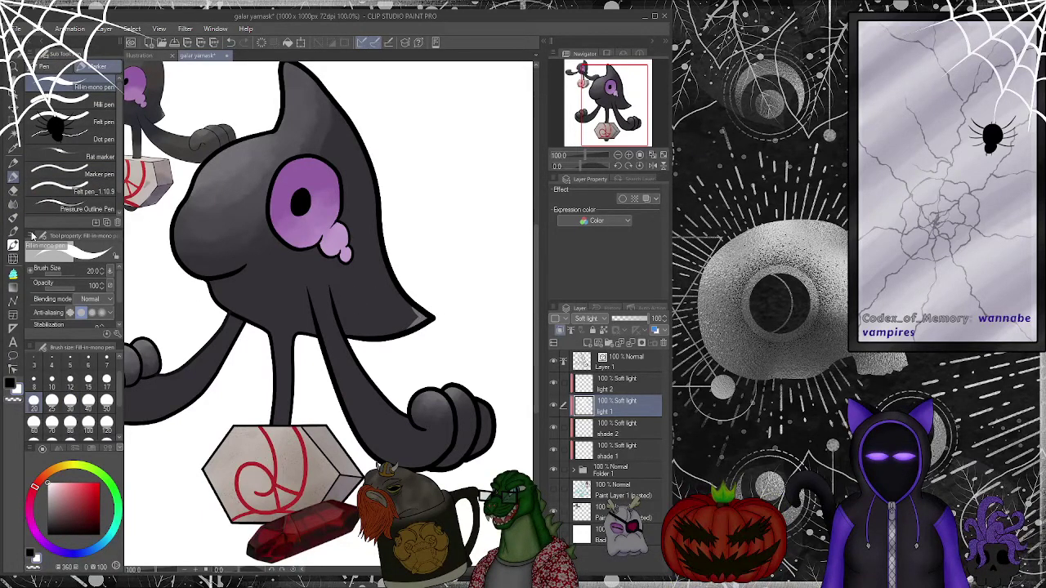
{"action": "key", "text": "j"}
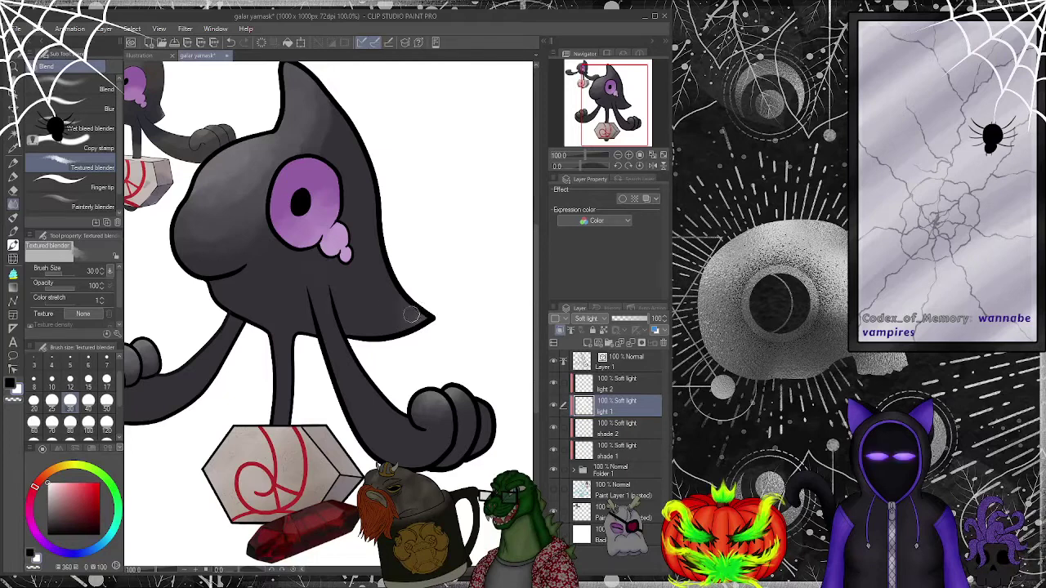
{"action": "key", "text": "p"}
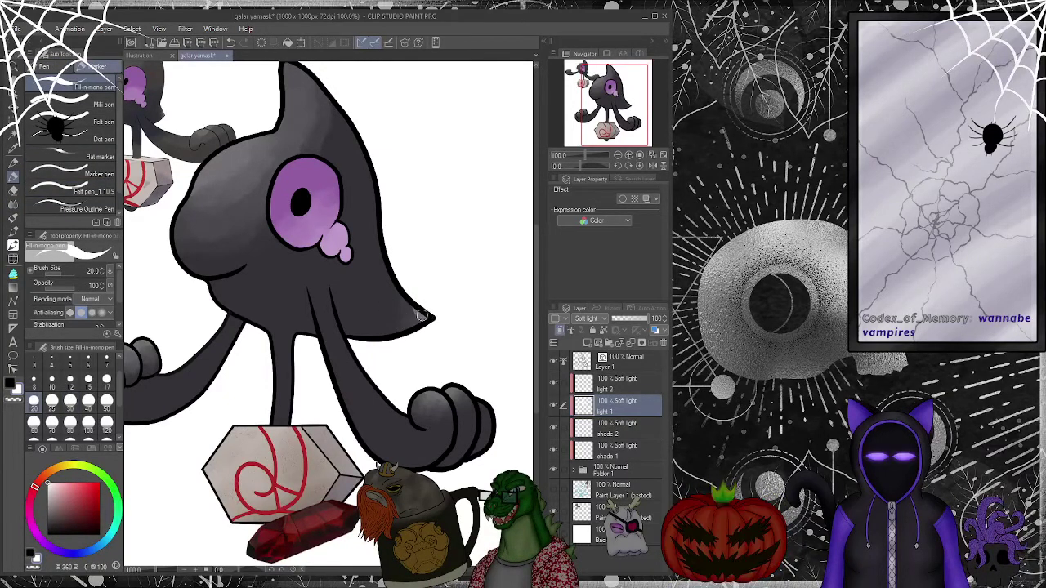
{"action": "left_click", "coordinate": [12, 204]}
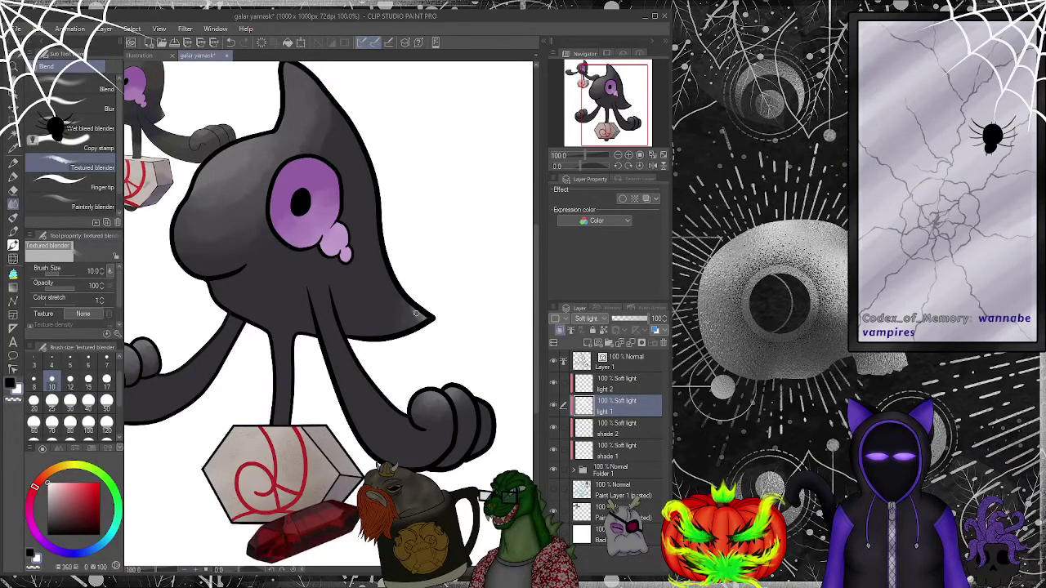
{"action": "key", "text": "bracketright"}
{"action": "key", "text": "bracketright"}
{"action": "key", "text": "bracketright"}
{"action": "key", "text": "bracketright"}
{"action": "key", "text": "bracketright"}
{"action": "key", "text": "bracketright"}
- Add white highlights along the edges of the stone slab's front face and blend them with the Textured blender at size 30
{"action": "left_click_drag", "start_coordinate": [619, 110], "coordinate": [604, 117]}
{"action": "left_click", "coordinate": [14, 176]}
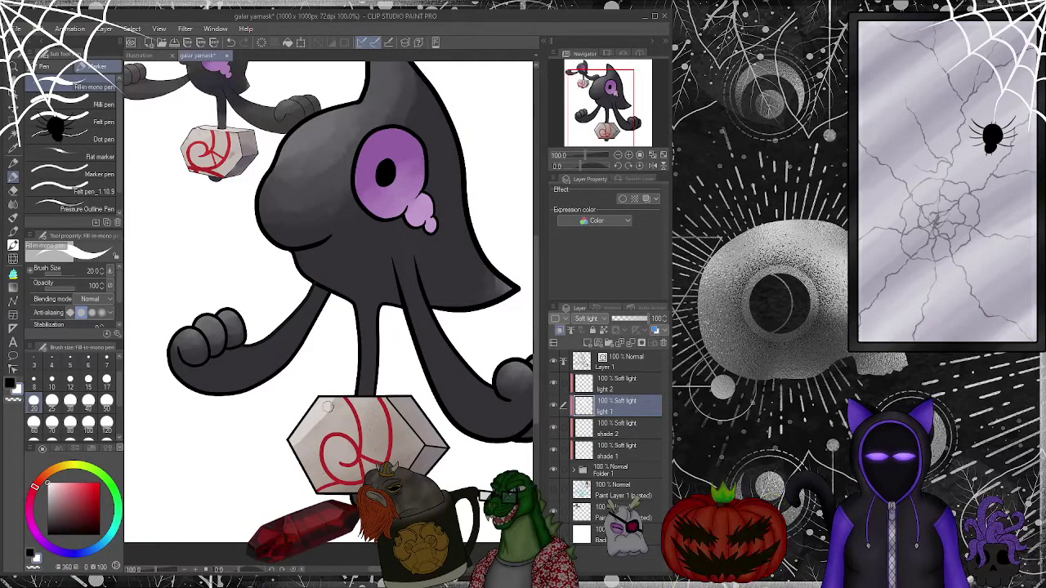
{"action": "key", "text": "j"}
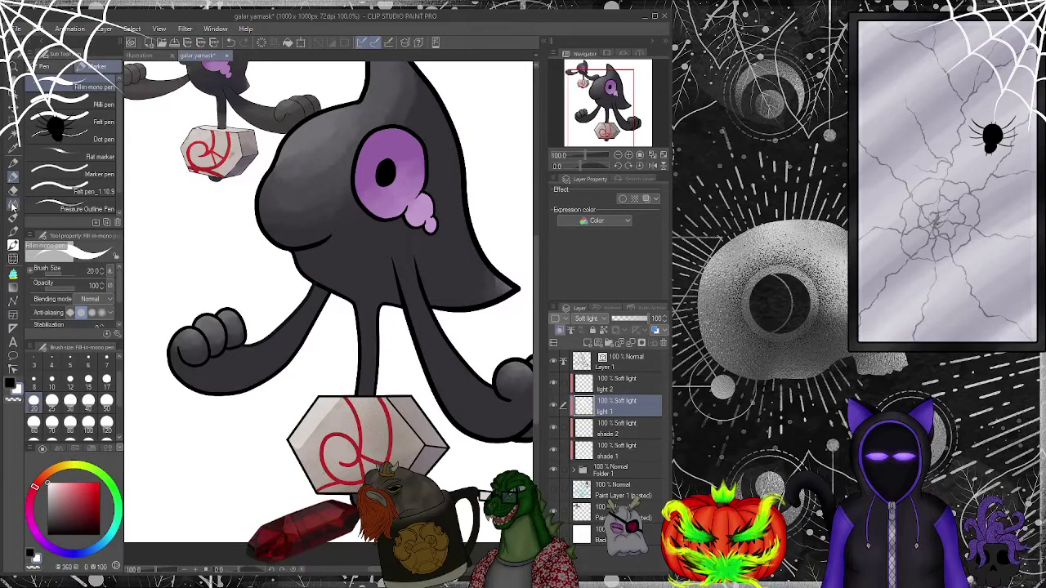
{"action": "mouse_move", "coordinate": [322, 420]}
{"action": "left_mouse_down"}
{"action": "mouse_move", "coordinate": [297, 446]}
{"action": "mouse_move", "coordinate": [334, 392]}
{"action": "mouse_move", "coordinate": [316, 421]}
{"action": "mouse_move", "coordinate": [341, 408]}
{"action": "mouse_move", "coordinate": [316, 433]}
{"action": "left_mouse_up"}
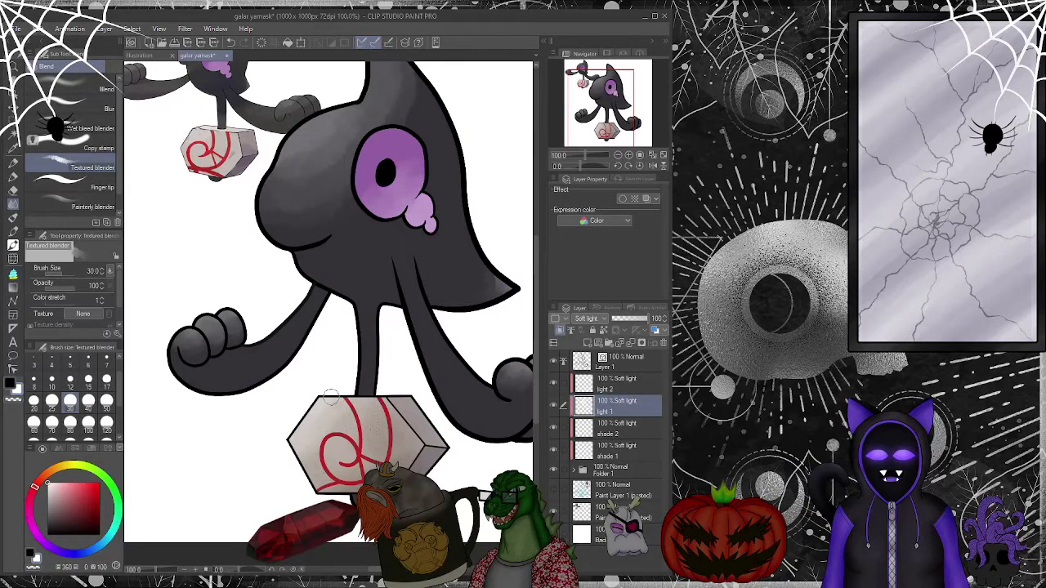
{"action": "key", "text": "p"}
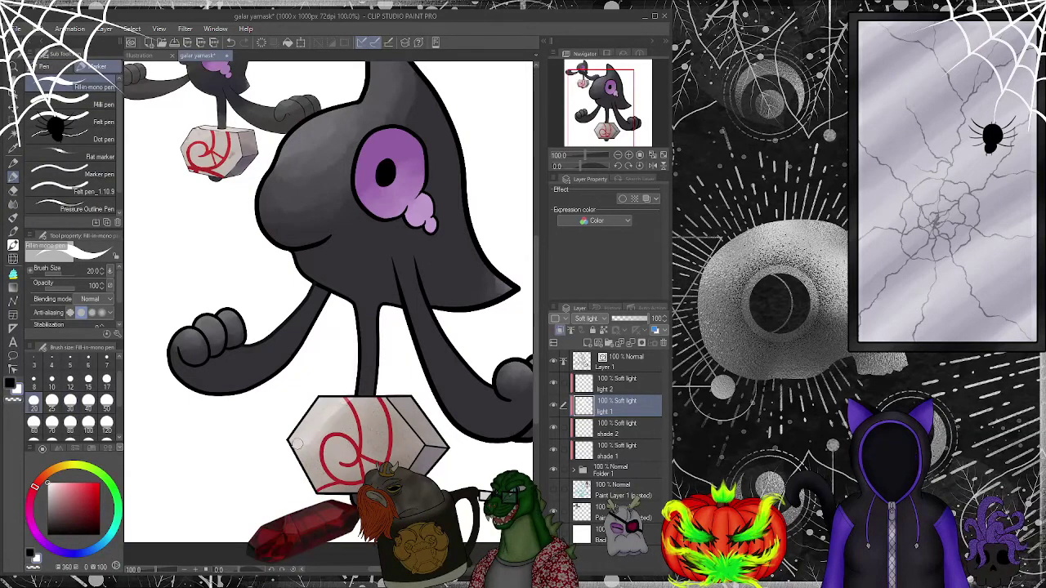
{"action": "key", "text": "j"}
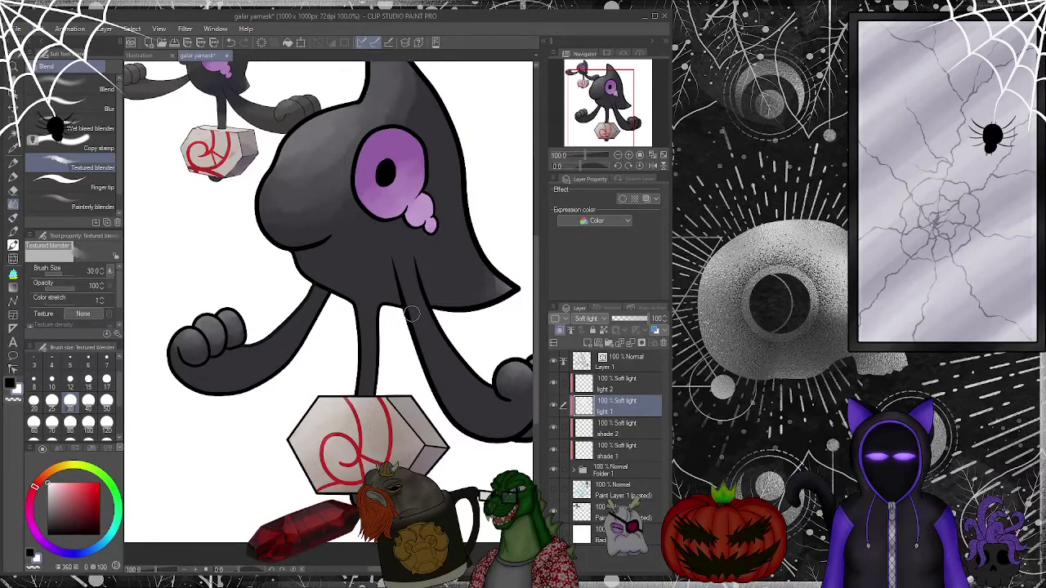
- Outline the shadow area in black across the tail, limbs and underside of the body on the shade 1 layer with the Fill-in mono pen at size 20
{"action": "scroll", "coordinate": [415, 288], "scroll_direction": "up", "scroll_amount": 5}
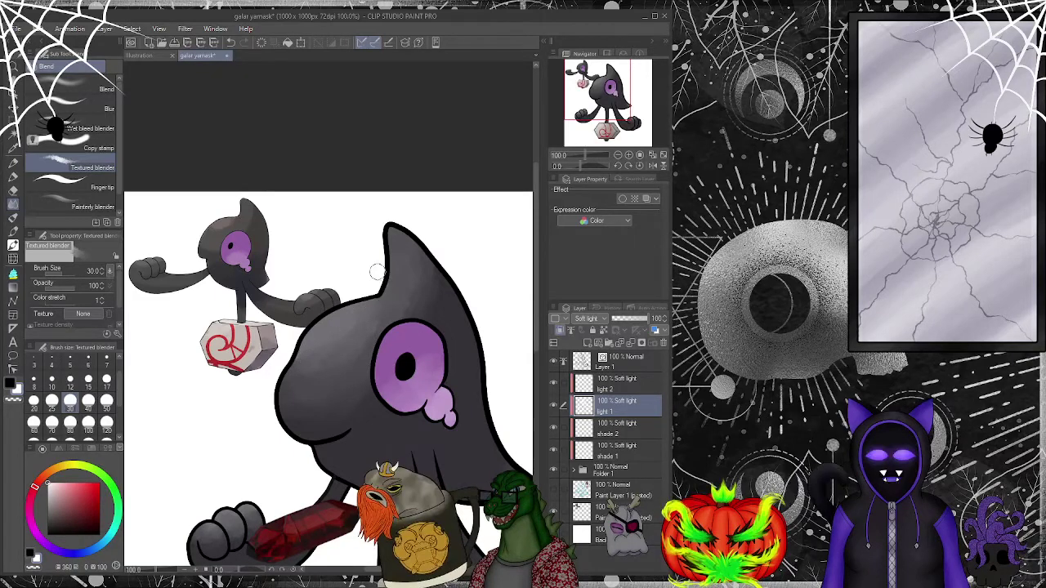
{"action": "left_click", "coordinate": [630, 451]}
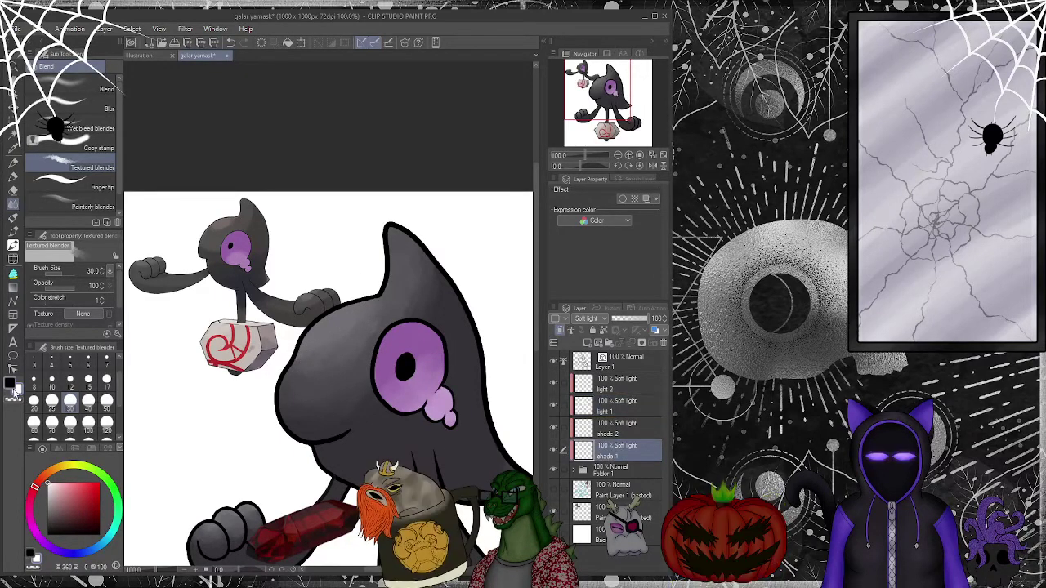
{"action": "left_click", "coordinate": [13, 177]}
{"action": "left_click_drag", "start_coordinate": [602, 107], "coordinate": [604, 119]}
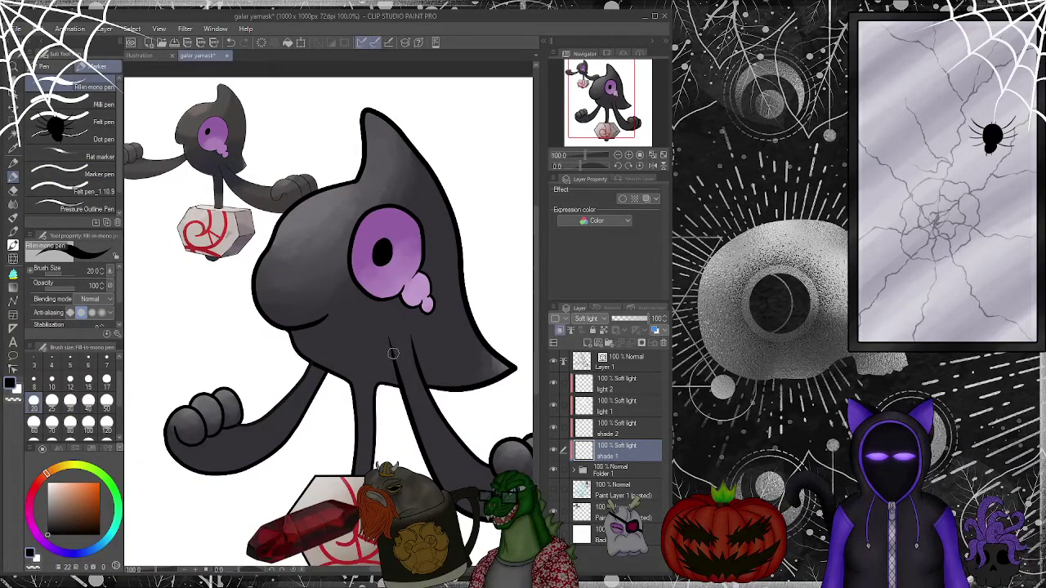
{"action": "mouse_move", "coordinate": [460, 297]}
{"action": "left_mouse_down"}
{"action": "mouse_move", "coordinate": [426, 320]}
{"action": "mouse_move", "coordinate": [413, 315]}
{"action": "mouse_move", "coordinate": [437, 328]}
{"action": "mouse_move", "coordinate": [469, 315]}
{"action": "mouse_move", "coordinate": [430, 383]}
{"action": "left_mouse_up"}
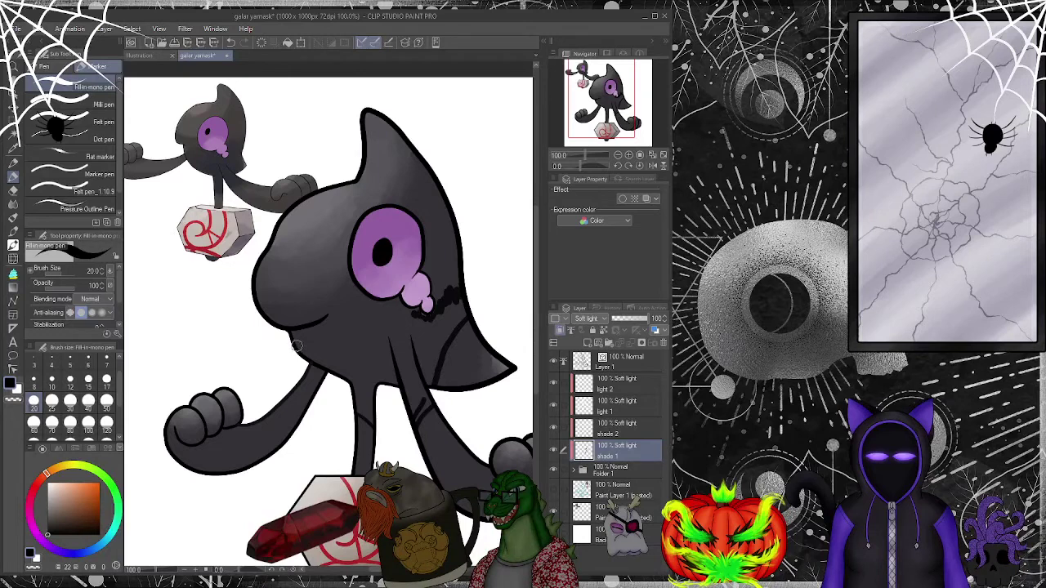
{"action": "mouse_move", "coordinate": [294, 343]}
{"action": "left_mouse_down"}
{"action": "mouse_move", "coordinate": [343, 339]}
{"action": "mouse_move", "coordinate": [396, 298]}
{"action": "mouse_move", "coordinate": [302, 346]}
{"action": "mouse_move", "coordinate": [393, 300]}
{"action": "mouse_move", "coordinate": [379, 328]}
{"action": "mouse_move", "coordinate": [373, 321]}
{"action": "mouse_move", "coordinate": [316, 355]}
{"action": "left_mouse_up"}
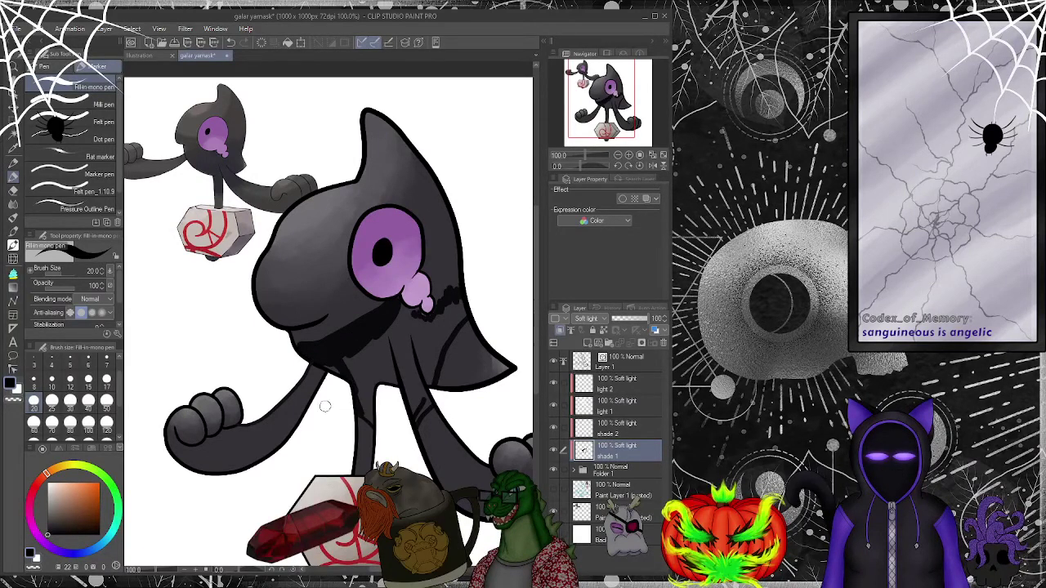
{"action": "scroll", "coordinate": [345, 401], "scroll_direction": "up", "scroll_amount": 2}
{"action": "scroll", "coordinate": [374, 458], "scroll_direction": "up", "scroll_amount": 4}
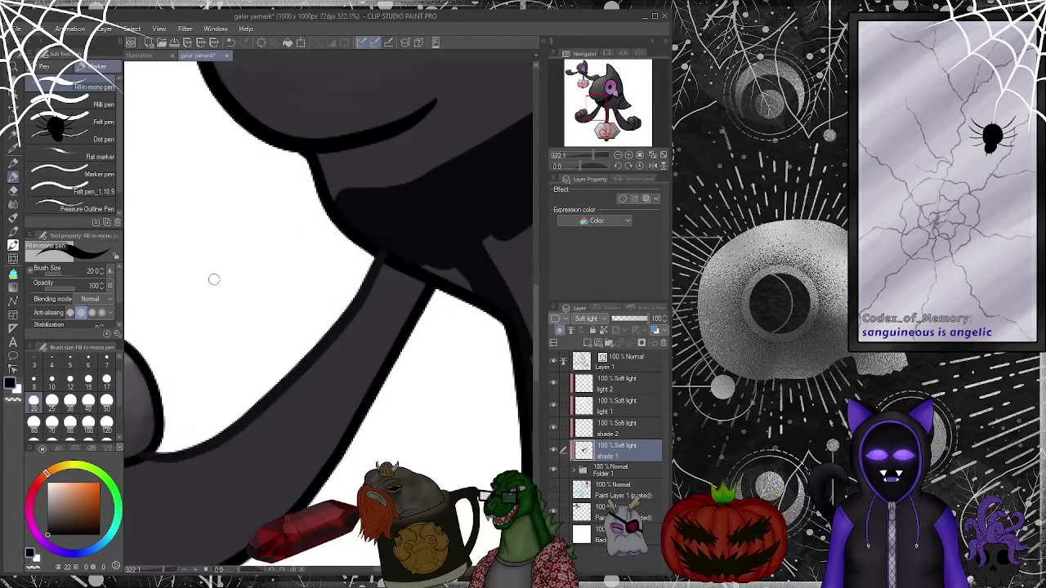
{"action": "key", "text": "o"}
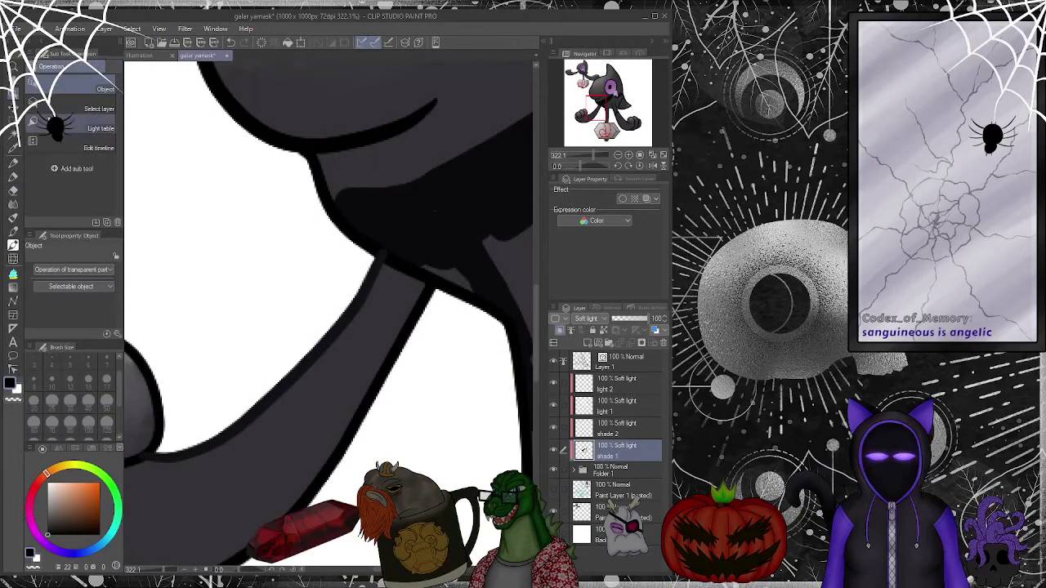
{"action": "left_click", "coordinate": [376, 280]}
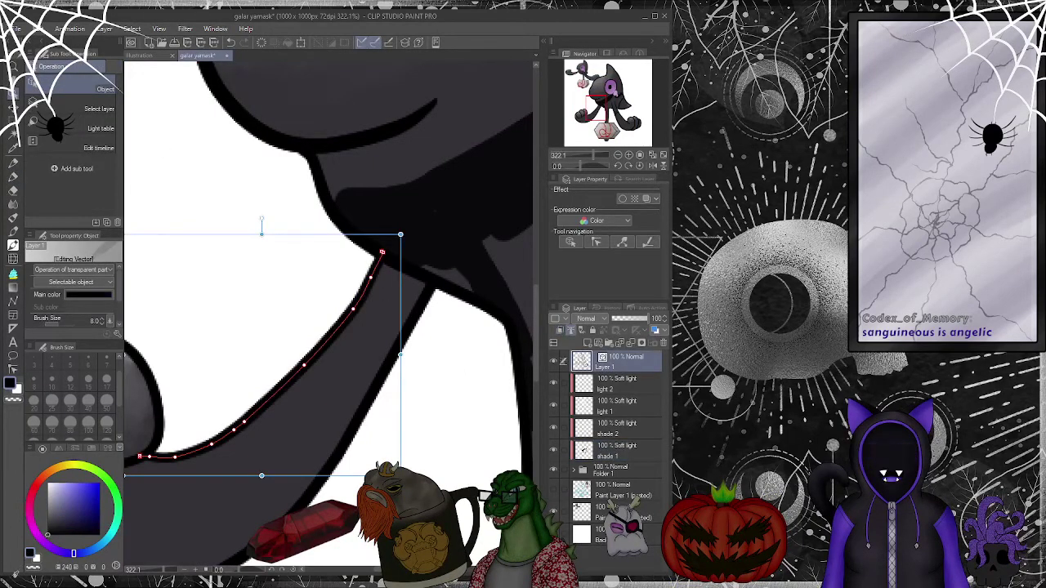
{"action": "left_click", "coordinate": [216, 309]}
{"action": "scroll", "coordinate": [274, 287], "scroll_direction": "down", "scroll_amount": 5}
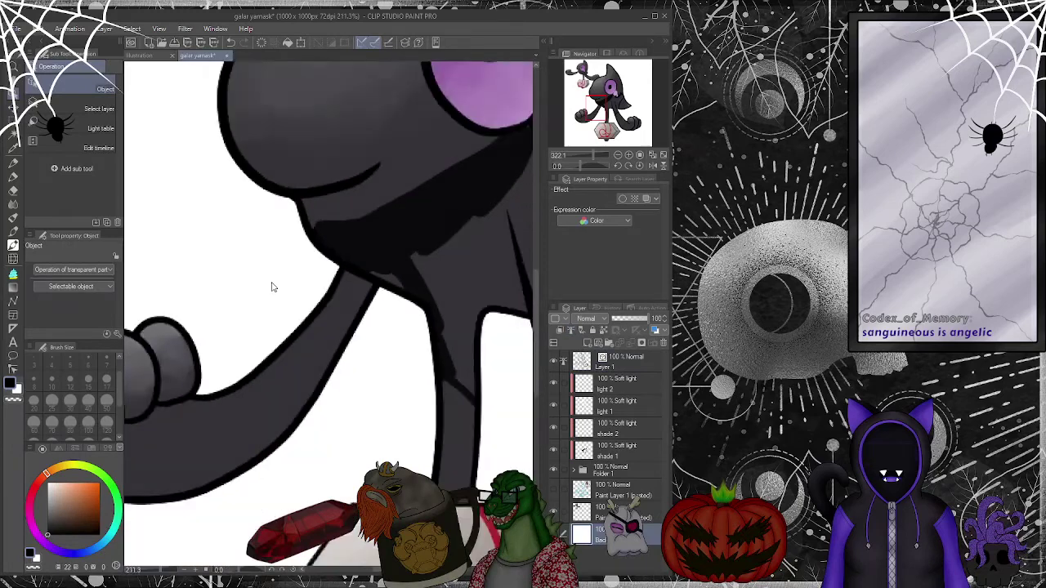
{"action": "left_click", "coordinate": [598, 455]}
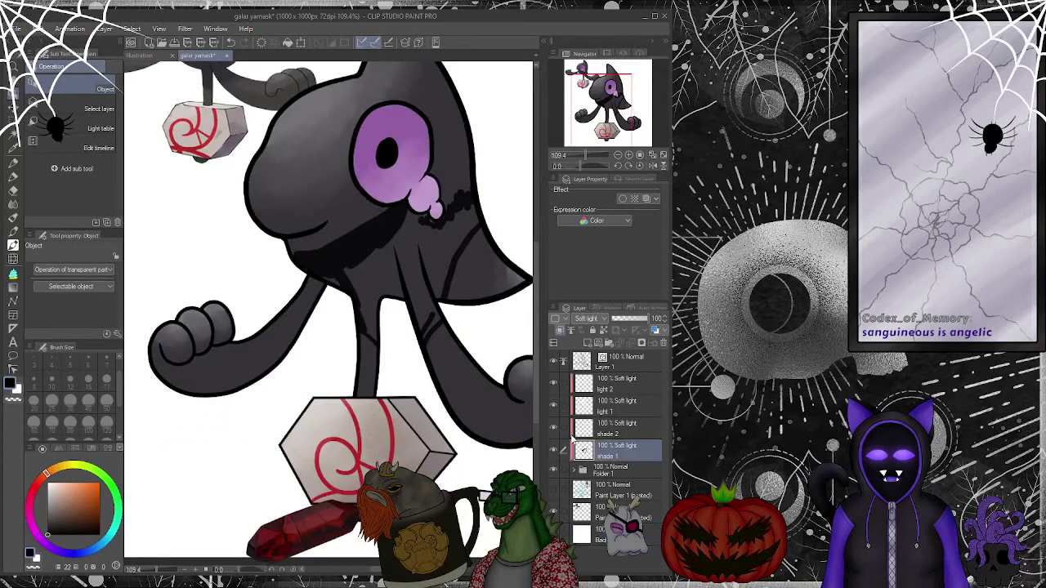
{"action": "scroll", "coordinate": [461, 269], "scroll_direction": "down", "scroll_amount": 2}
{"action": "scroll", "coordinate": [470, 235], "scroll_direction": "up", "scroll_amount": 2}
{"action": "scroll", "coordinate": [470, 234], "scroll_direction": "up", "scroll_amount": 2}
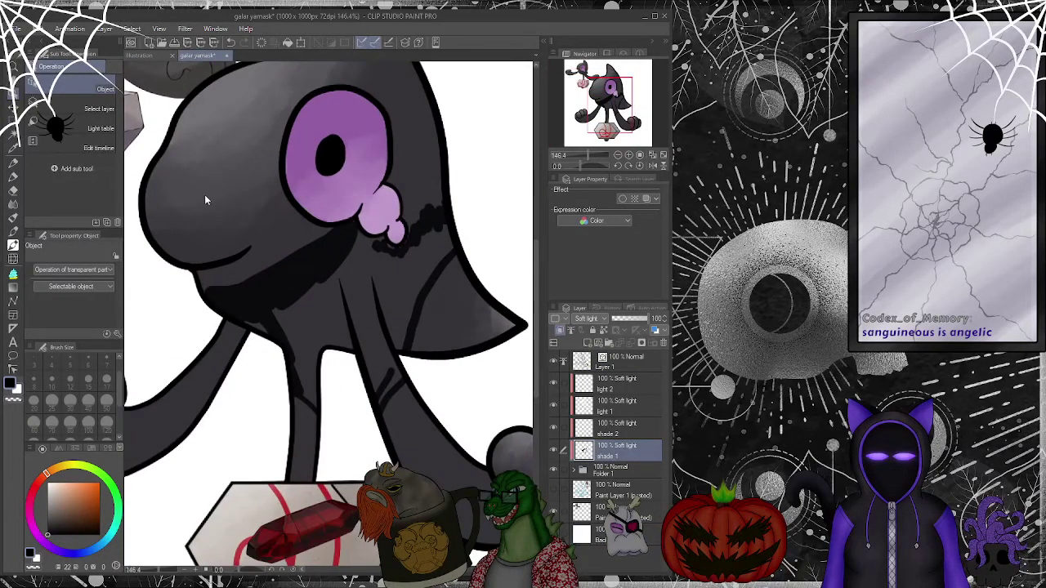
{"action": "key", "text": "p"}
{"action": "scroll", "coordinate": [380, 366], "scroll_direction": "down", "scroll_amount": 1}
{"action": "scroll", "coordinate": [380, 366], "scroll_direction": "down", "scroll_amount": 2}
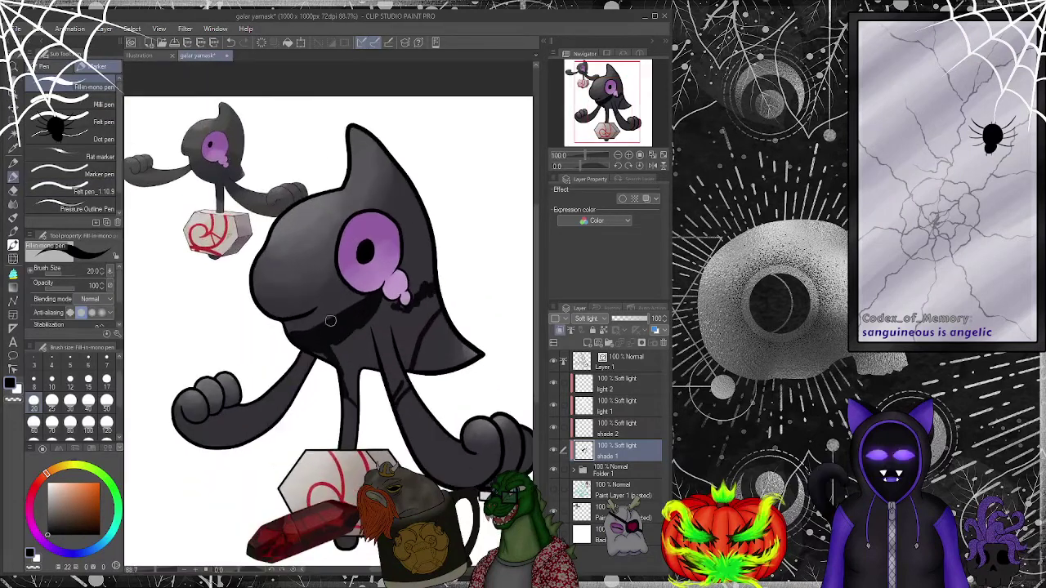
- Fill the shadow area across the lower body and the tops of the limbs with black, raising the pen size to 40
{"action": "scroll", "coordinate": [328, 320], "scroll_direction": "up", "scroll_amount": 1}
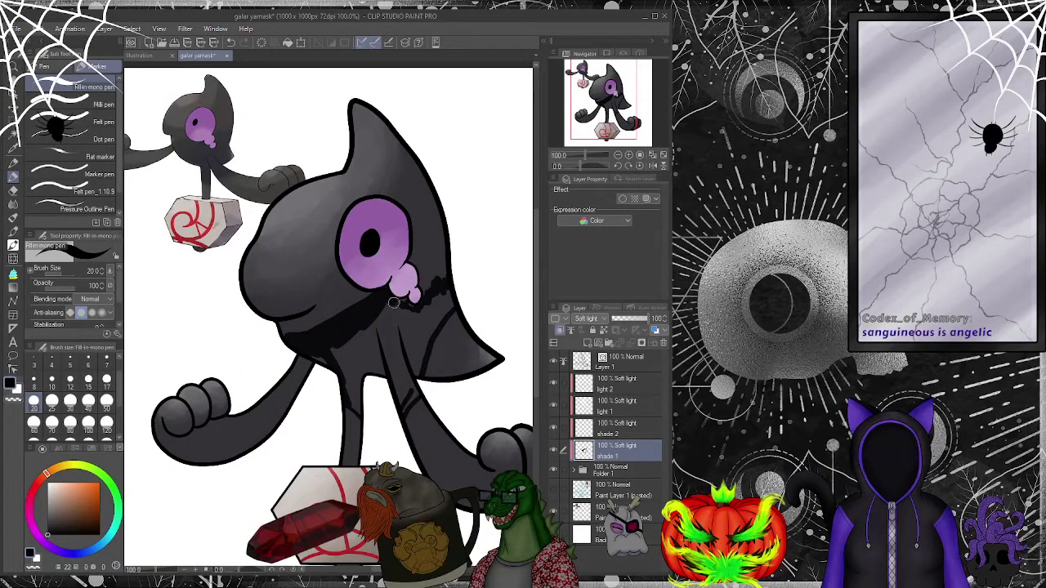
{"action": "mouse_move", "coordinate": [444, 290]}
{"action": "left_mouse_down"}
{"action": "mouse_move", "coordinate": [402, 412]}
{"action": "mouse_move", "coordinate": [386, 328]}
{"action": "mouse_move", "coordinate": [381, 349]}
{"action": "mouse_move", "coordinate": [377, 327]}
{"action": "mouse_move", "coordinate": [365, 328]}
{"action": "mouse_move", "coordinate": [310, 351]}
{"action": "mouse_move", "coordinate": [343, 369]}
{"action": "mouse_move", "coordinate": [327, 381]}
{"action": "mouse_move", "coordinate": [329, 313]}
{"action": "mouse_move", "coordinate": [284, 392]}
{"action": "mouse_move", "coordinate": [352, 395]}
{"action": "mouse_move", "coordinate": [361, 411]}
{"action": "mouse_move", "coordinate": [327, 349]}
{"action": "mouse_move", "coordinate": [345, 335]}
{"action": "mouse_move", "coordinate": [378, 339]}
{"action": "mouse_move", "coordinate": [394, 381]}
{"action": "mouse_move", "coordinate": [409, 342]}
{"action": "mouse_move", "coordinate": [453, 298]}
{"action": "left_mouse_up"}
{"action": "left_click", "coordinate": [89, 400]}
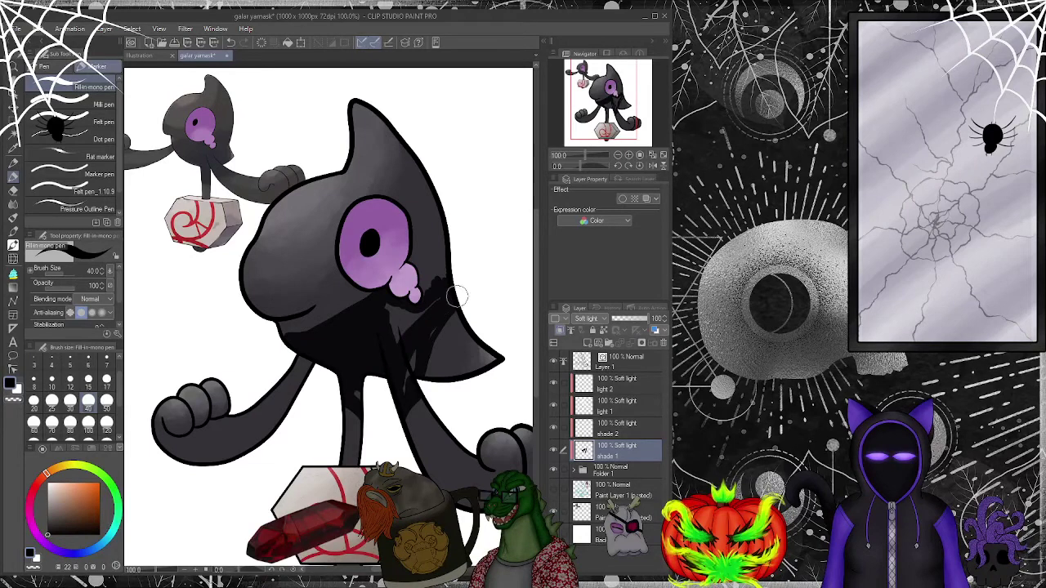
{"action": "mouse_move", "coordinate": [405, 389]}
{"action": "left_mouse_down"}
{"action": "mouse_move", "coordinate": [419, 317]}
{"action": "mouse_move", "coordinate": [389, 310]}
{"action": "mouse_move", "coordinate": [404, 349]}
{"action": "mouse_move", "coordinate": [367, 360]}
{"action": "mouse_move", "coordinate": [356, 389]}
{"action": "mouse_move", "coordinate": [373, 408]}
{"action": "left_mouse_up"}
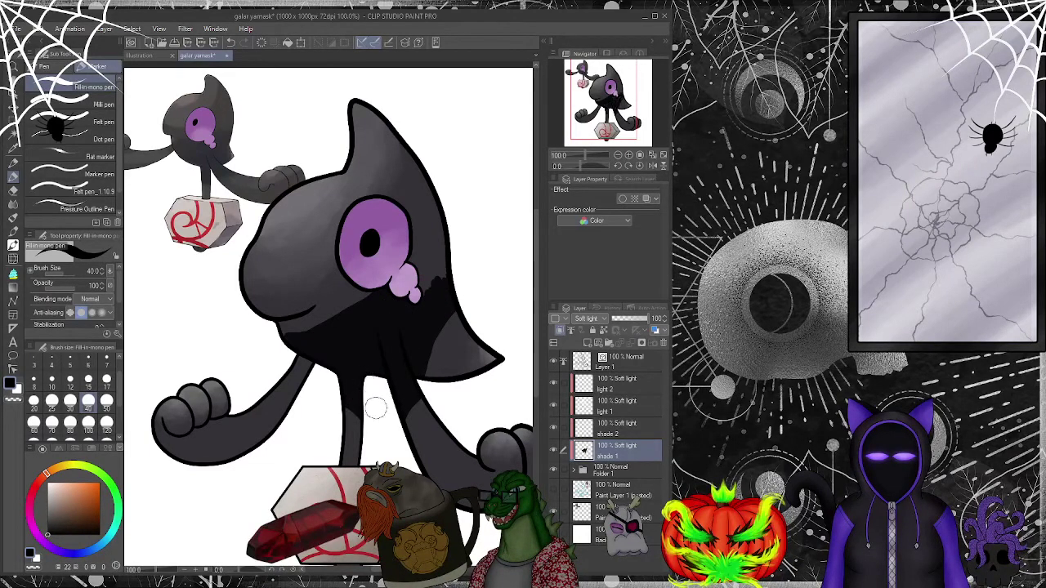
- Paint black shadows along the stone slab's lower edges and under the arm and fist nearest the reference picture, reducing the pen size to 20
{"action": "left_click_drag", "start_coordinate": [609, 123], "coordinate": [602, 158]}
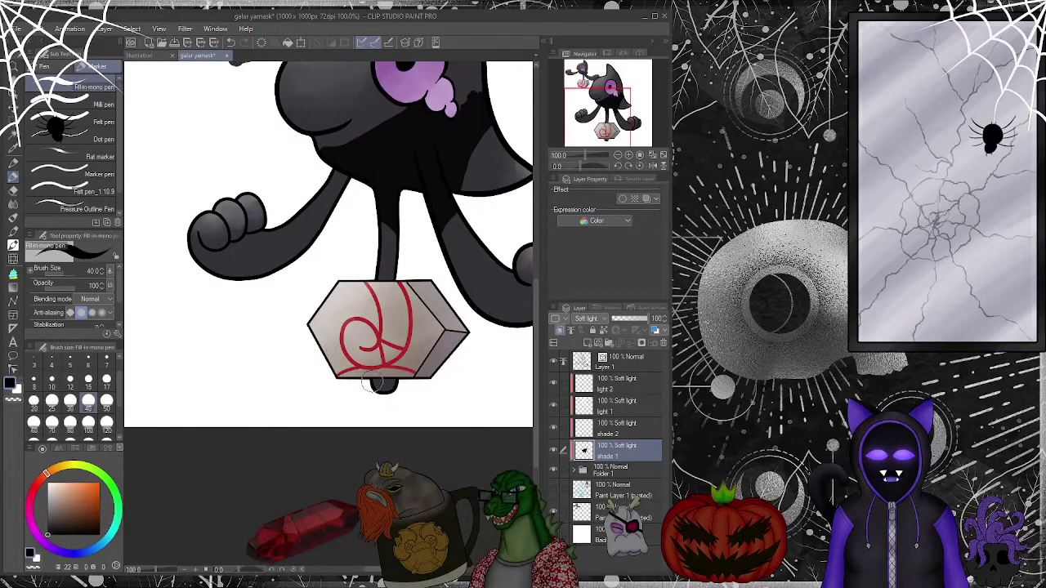
{"action": "mouse_move", "coordinate": [440, 355]}
{"action": "left_mouse_down"}
{"action": "mouse_move", "coordinate": [447, 364]}
{"action": "mouse_move", "coordinate": [420, 383]}
{"action": "mouse_move", "coordinate": [327, 374]}
{"action": "mouse_move", "coordinate": [434, 373]}
{"action": "mouse_move", "coordinate": [456, 348]}
{"action": "mouse_move", "coordinate": [411, 382]}
{"action": "left_mouse_up"}
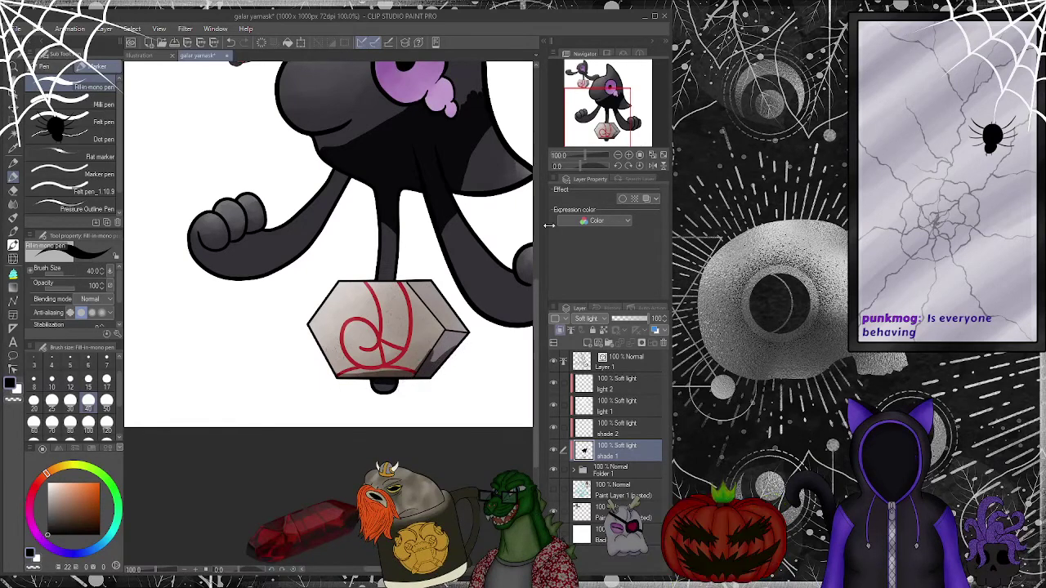
{"action": "left_click", "coordinate": [603, 96]}
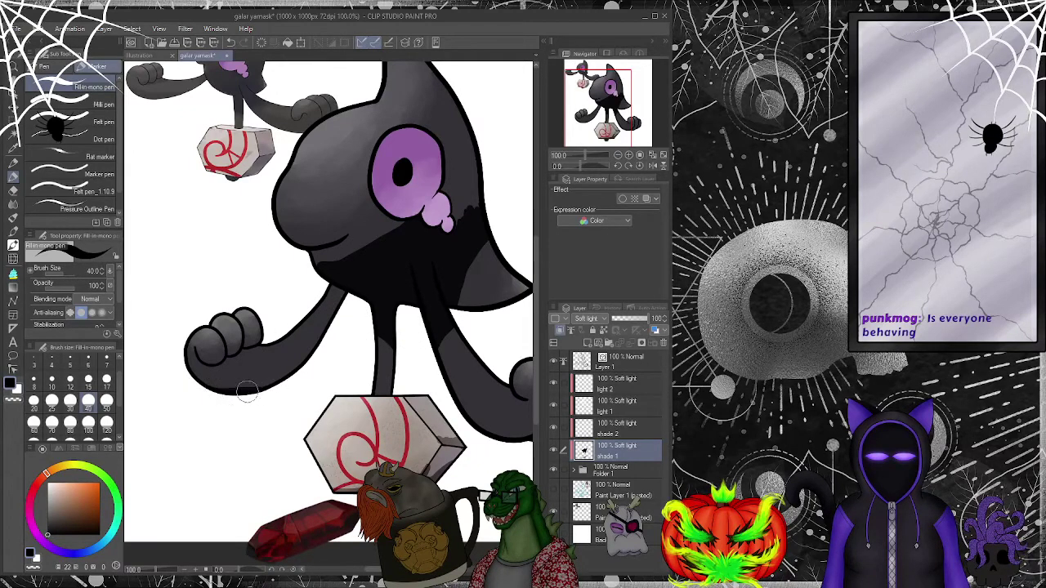
{"action": "key", "text": "bracketleft"}
{"action": "key", "text": "bracketleft"}
{"action": "key", "text": "bracketleft"}
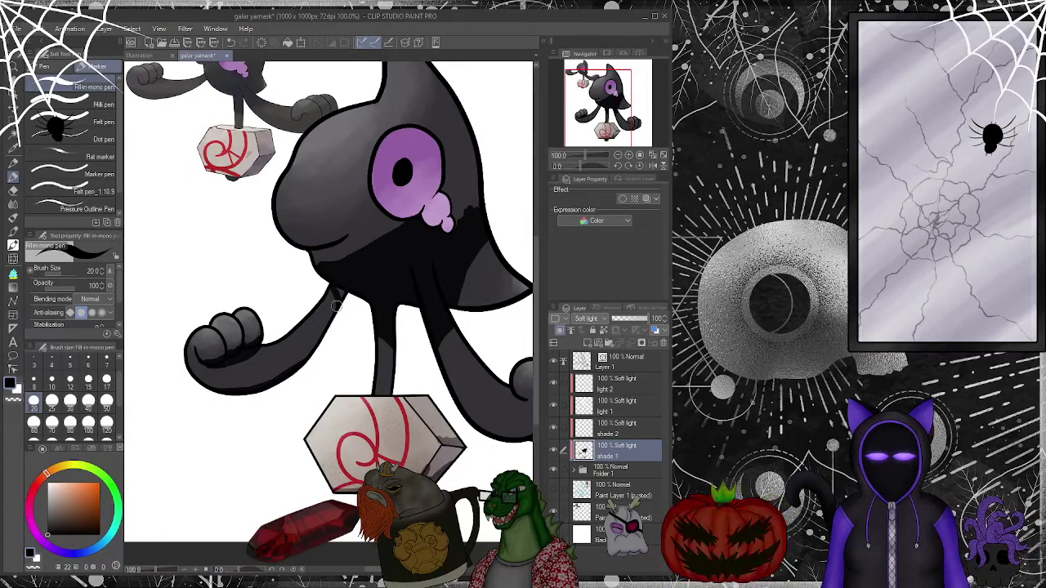
- Trim the body shadow with the Hard eraser, extend it over the tail in black, and soften it with the Textured blender at size 25
{"action": "left_click", "coordinate": [14, 190]}
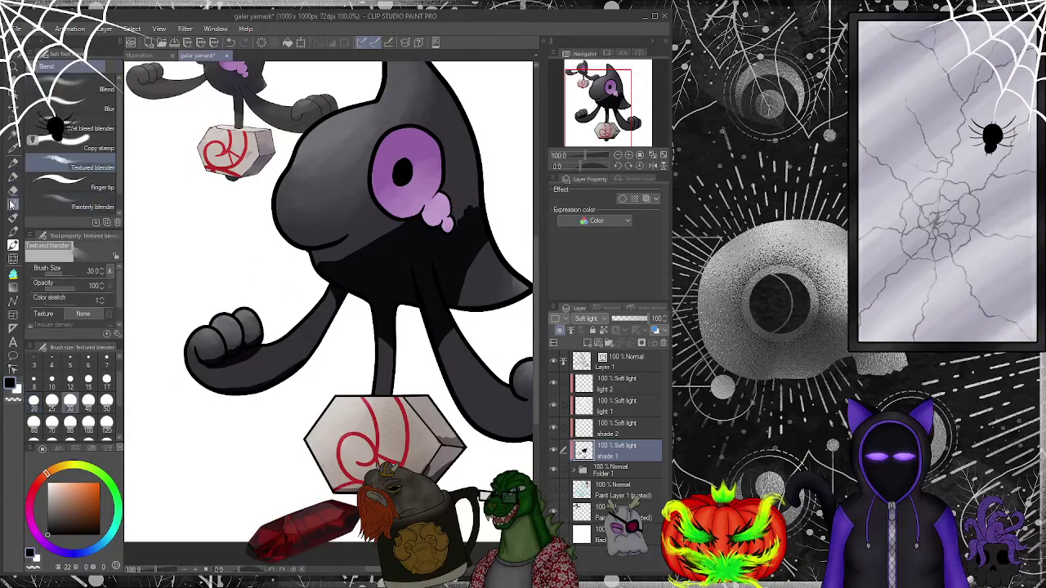
{"action": "key", "text": "bracketleft"}
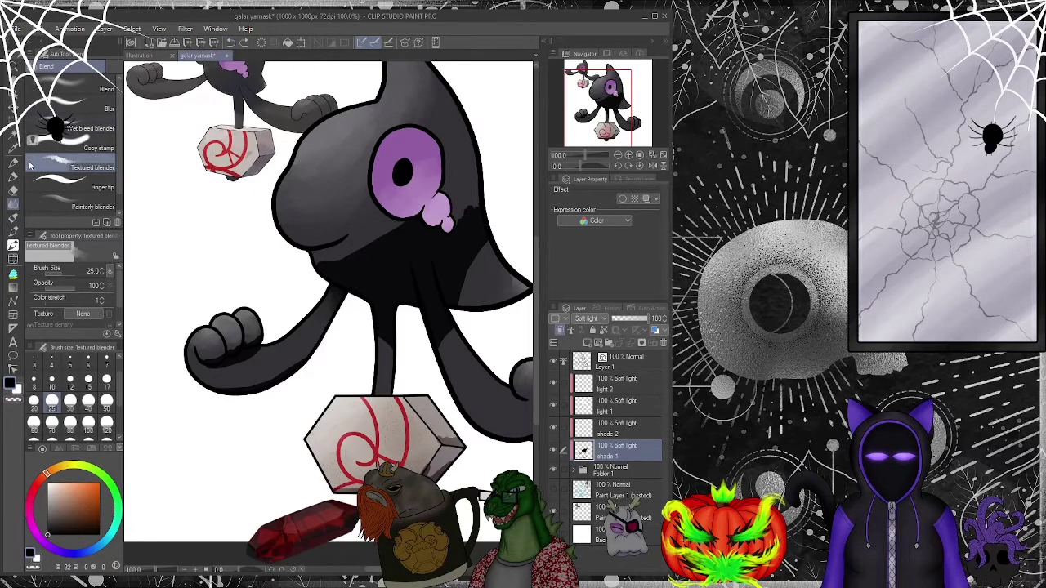
{"action": "left_click", "coordinate": [14, 190]}
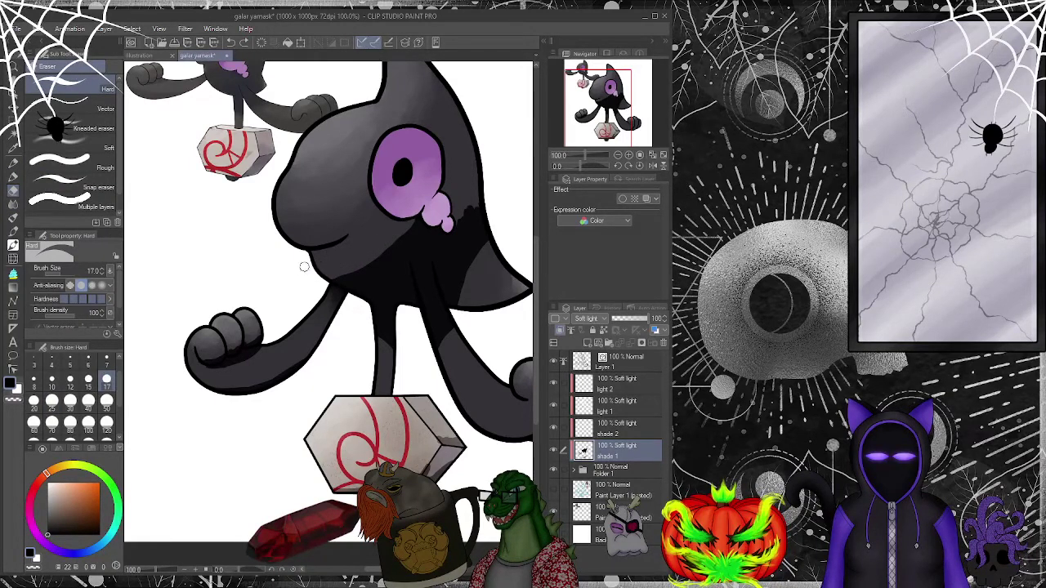
{"action": "left_click", "coordinate": [20, 209]}
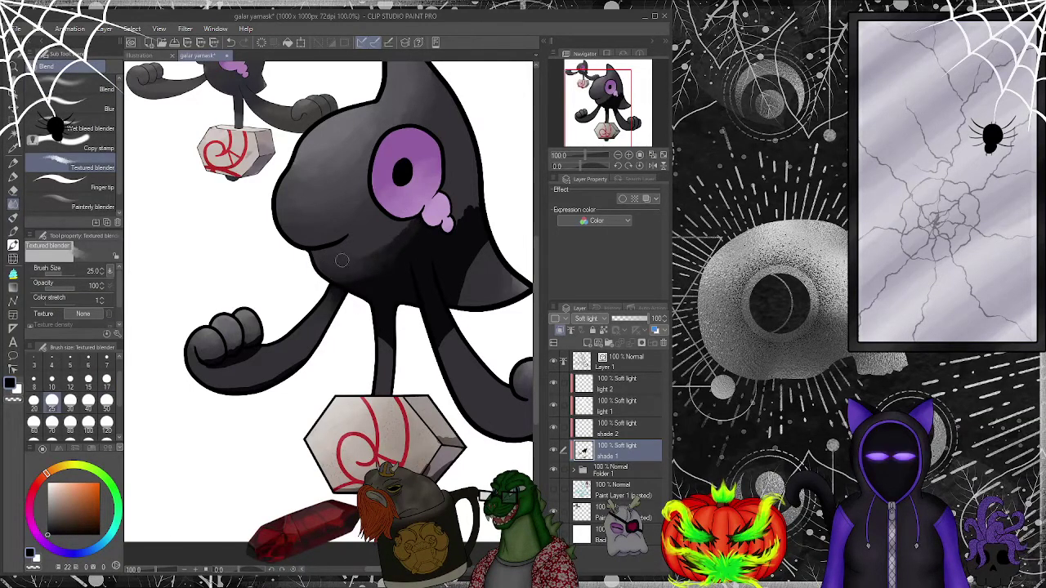
{"action": "left_click_drag", "start_coordinate": [386, 268], "coordinate": [390, 242]}
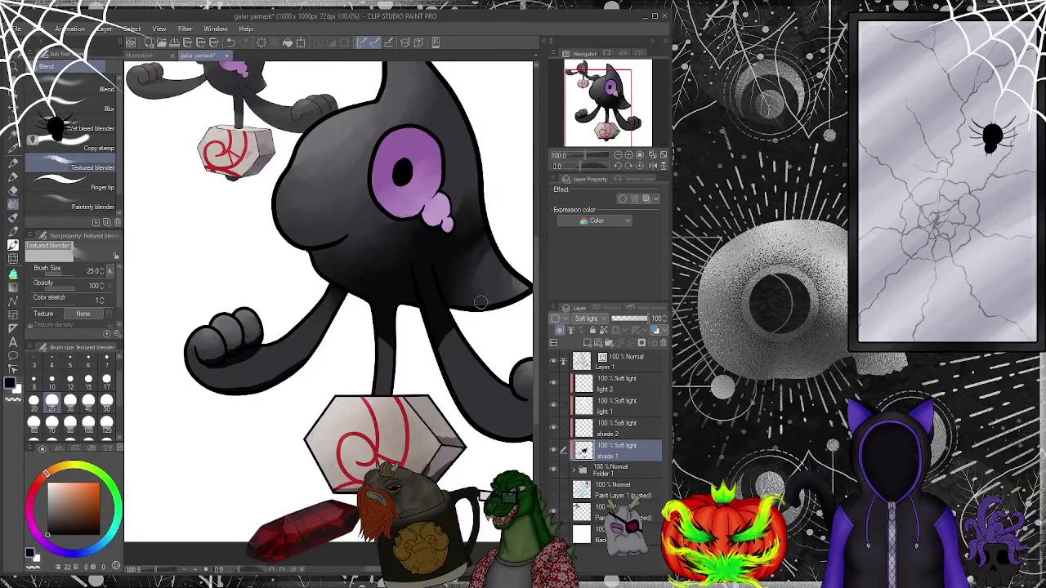
{"action": "key", "text": "p"}
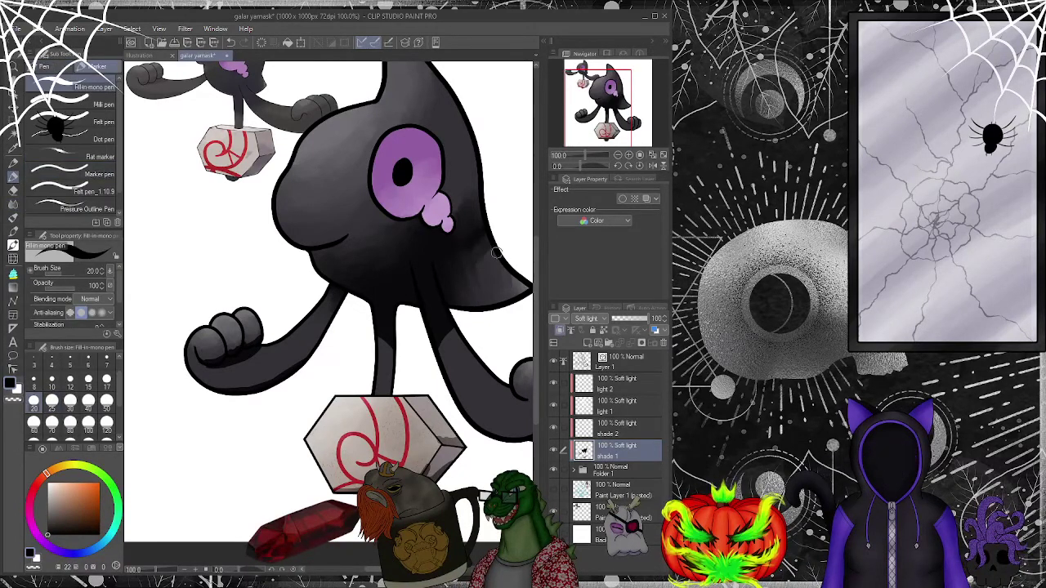
{"action": "left_click", "coordinate": [14, 202]}
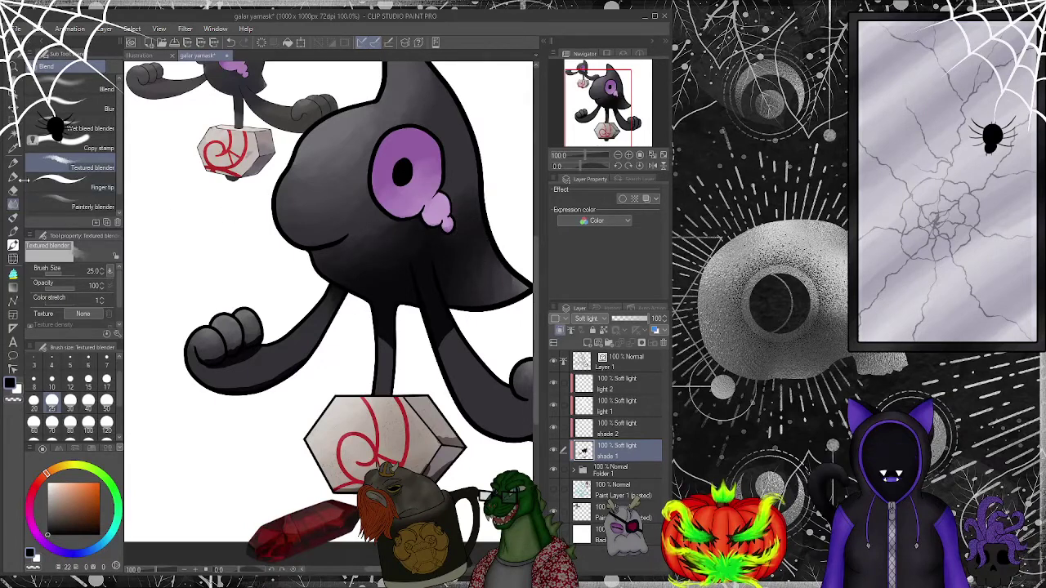
- On the shade 1 layer, soften the limb shadows with the Textured blender at size 25, shade the left forearm's underside, and blend at size 12
{"action": "key", "text": "e"}
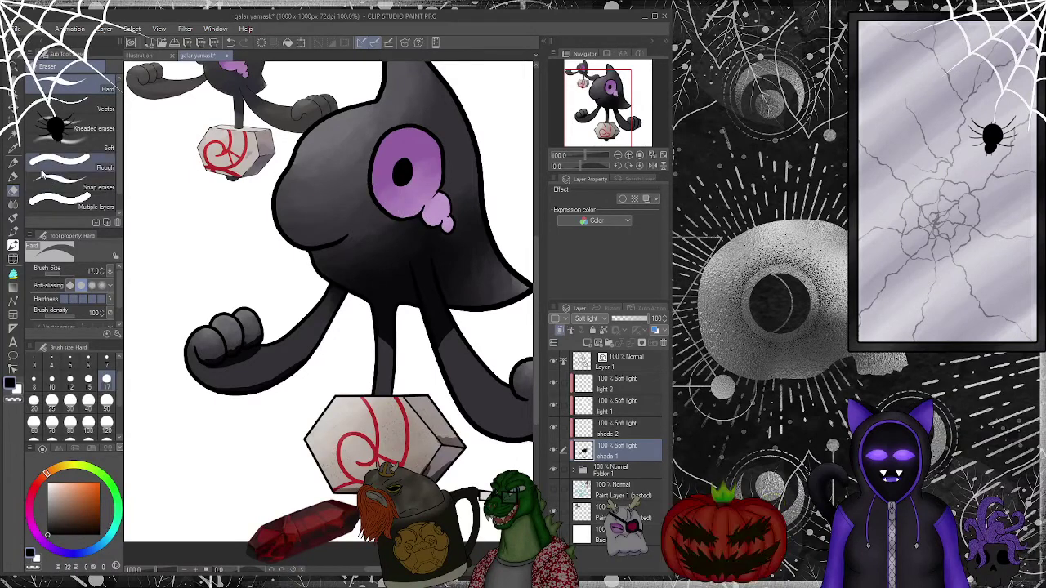
{"action": "left_click", "coordinate": [12, 203]}
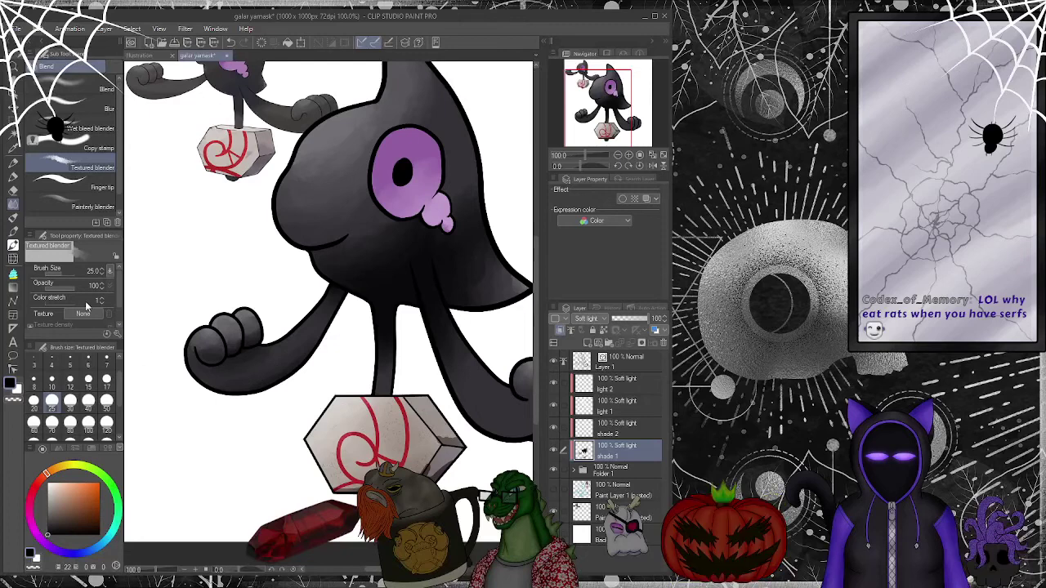
{"action": "key", "text": "p"}
{"action": "left_click_drag", "start_coordinate": [211, 388], "coordinate": [246, 390]}
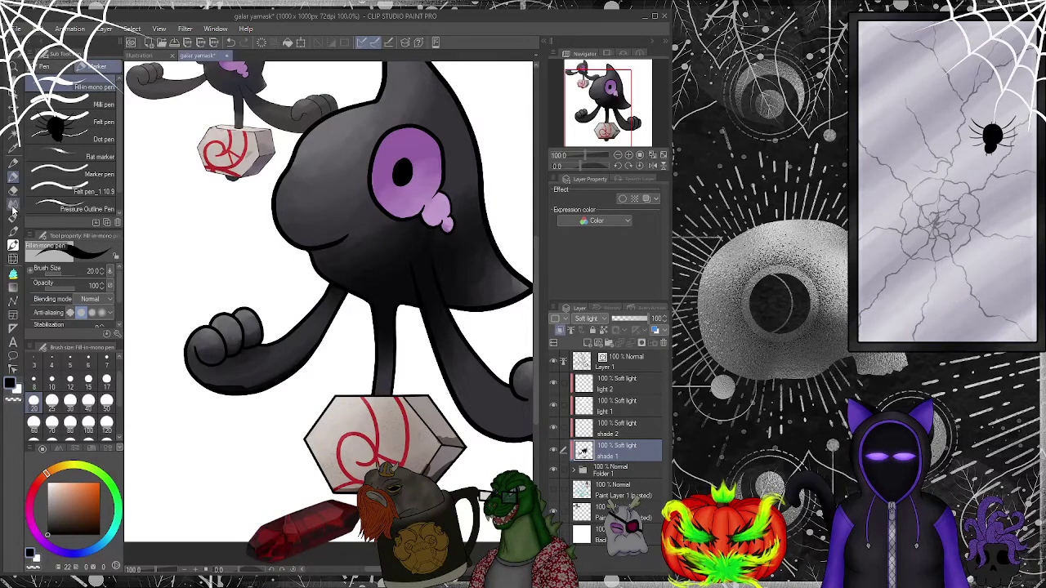
{"action": "key", "text": "j"}
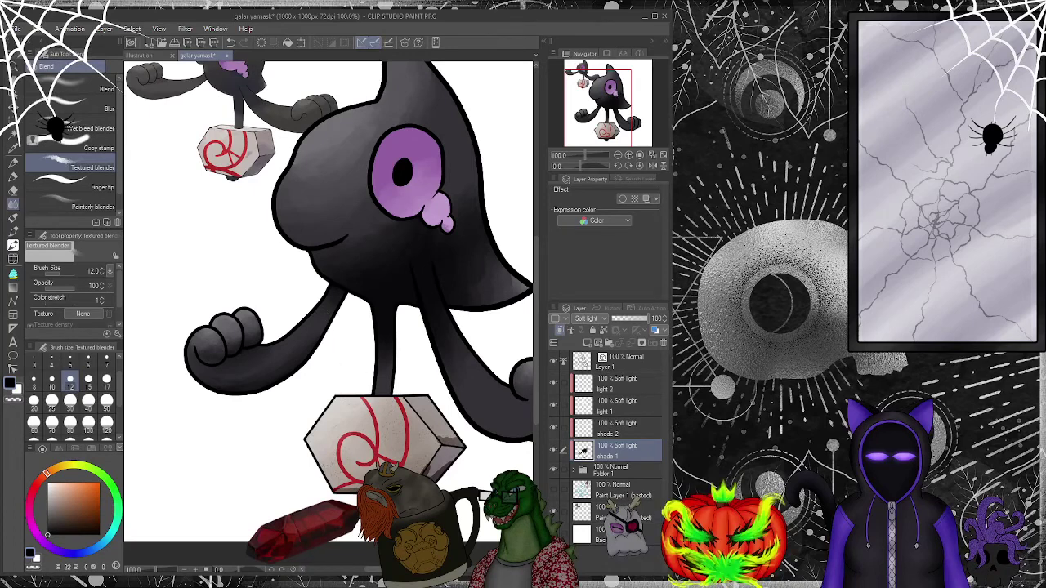
{"action": "left_click_drag", "start_coordinate": [596, 112], "coordinate": [585, 117]}
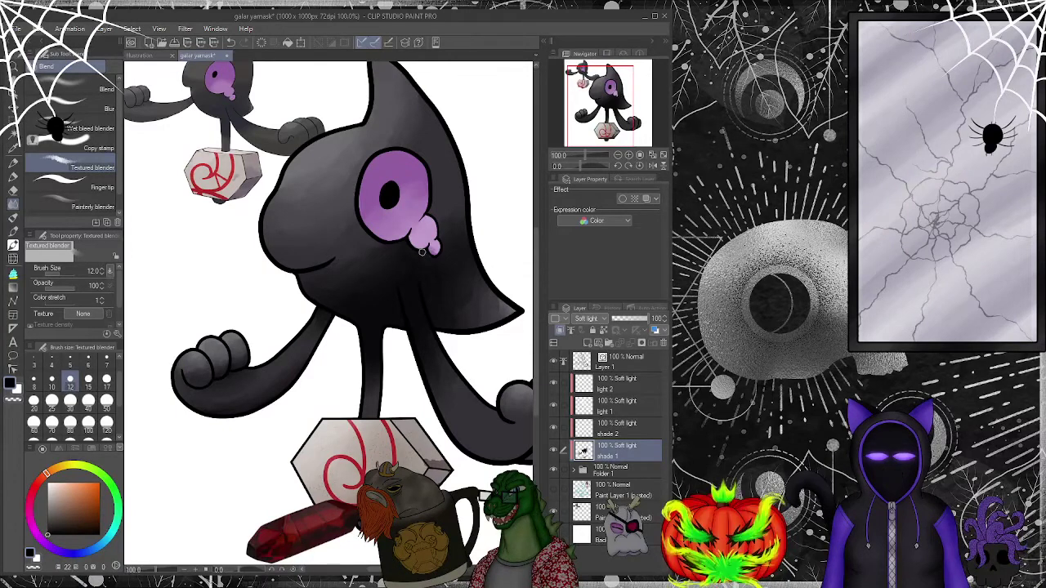
{"action": "left_click", "coordinate": [612, 412]}
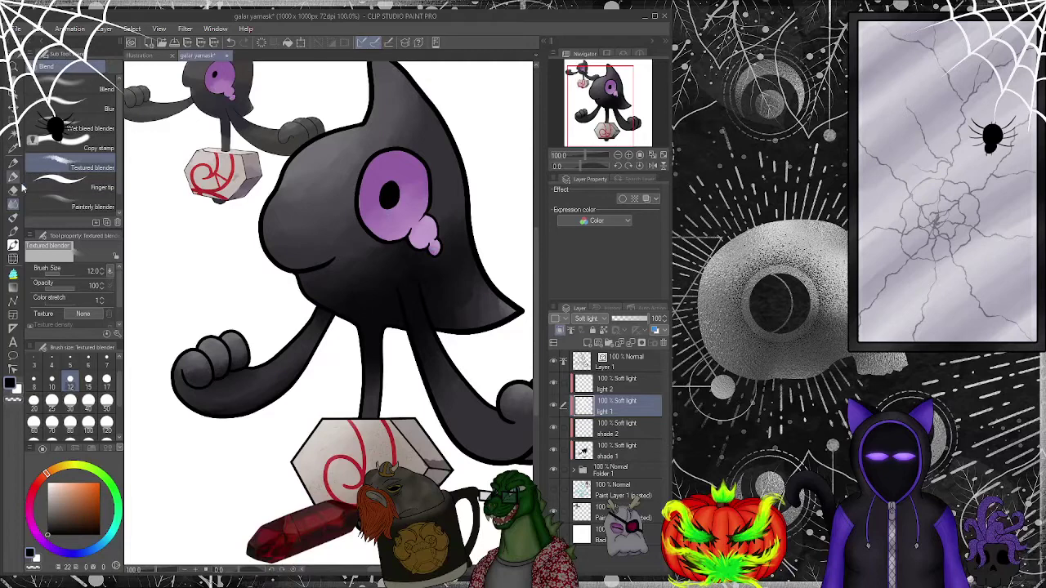
{"action": "key", "text": "e"}
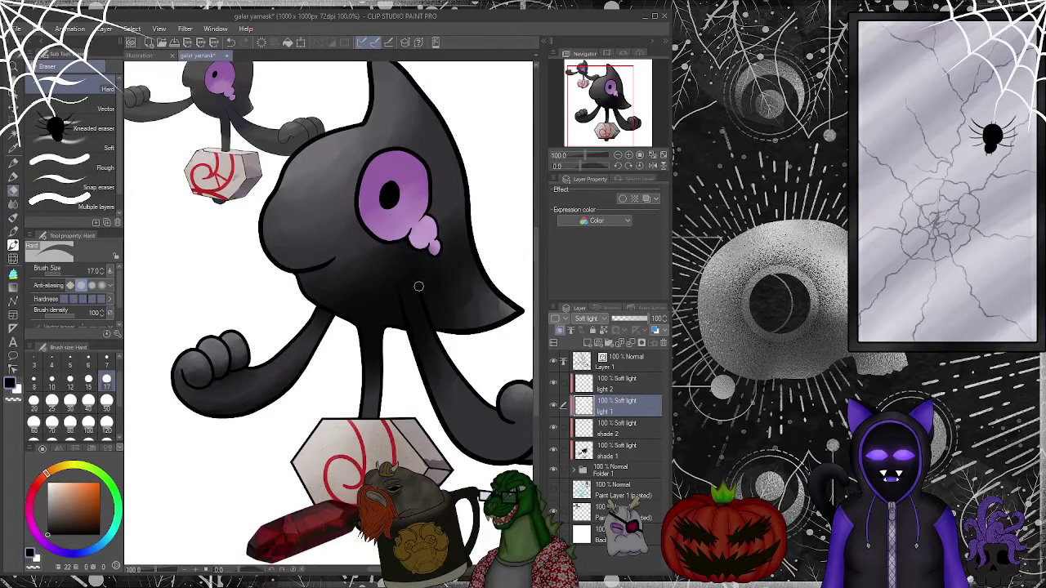
{"action": "left_click", "coordinate": [617, 448]}
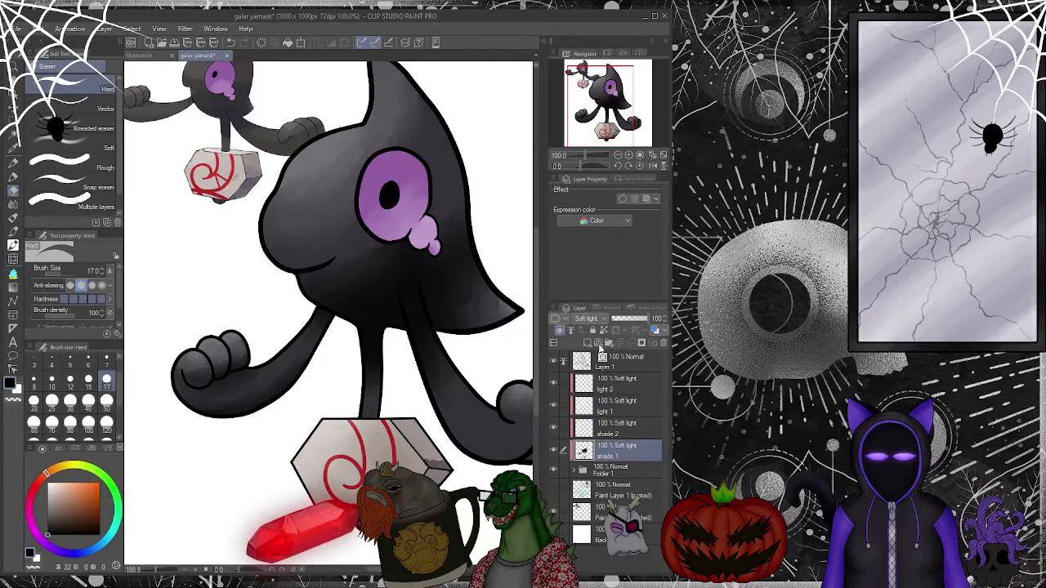
- Shade the stone block's right-hand facets on the shade 1 layer with the size 20 pen and smooth them with the size 12 Textured blender
{"action": "scroll", "coordinate": [493, 168], "scroll_direction": "up", "scroll_amount": 3}
{"action": "left_click", "coordinate": [13, 203]}
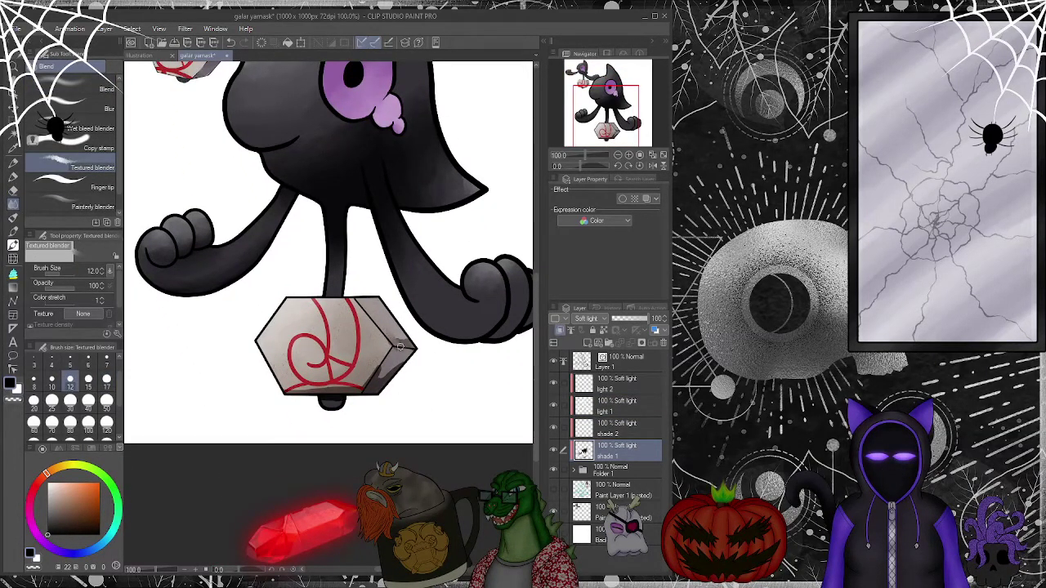
{"action": "key", "text": "p"}
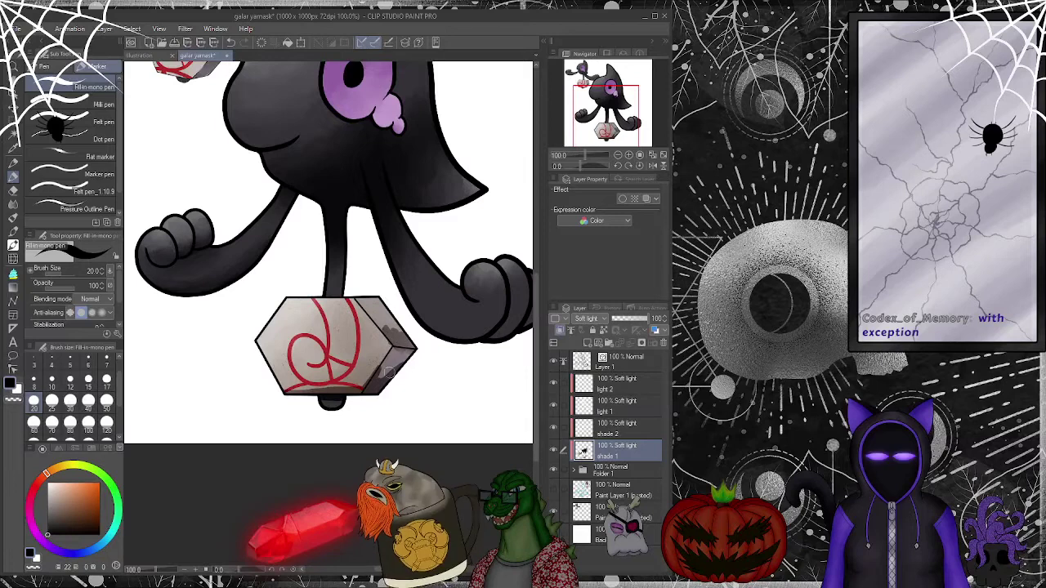
{"action": "left_click", "coordinate": [11, 206]}
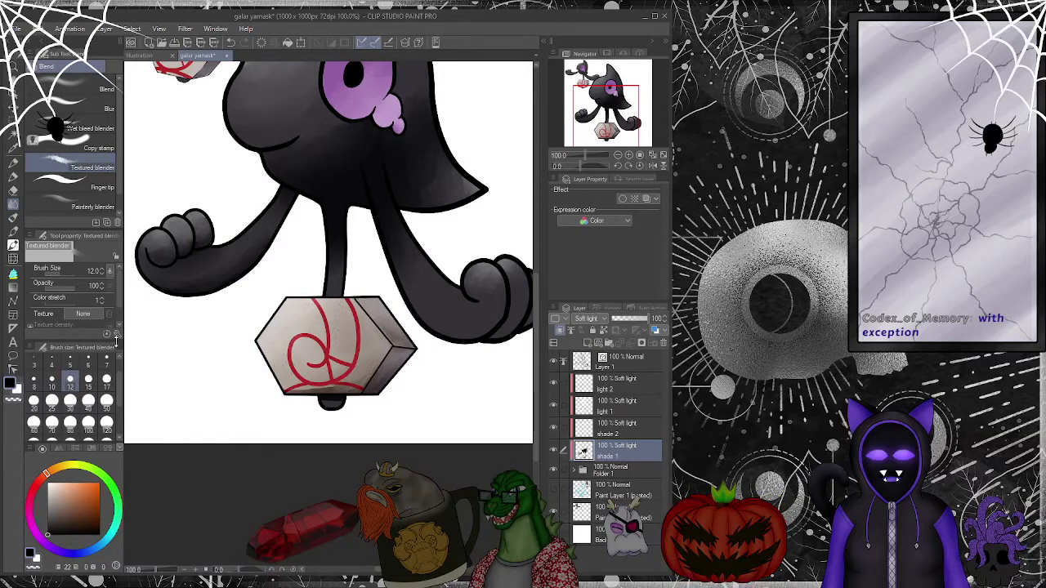
- Paint a shadow along the block's lower front edge with the size 20 pen and soften it with the Textured blender at size 15
{"action": "left_click", "coordinate": [88, 377]}
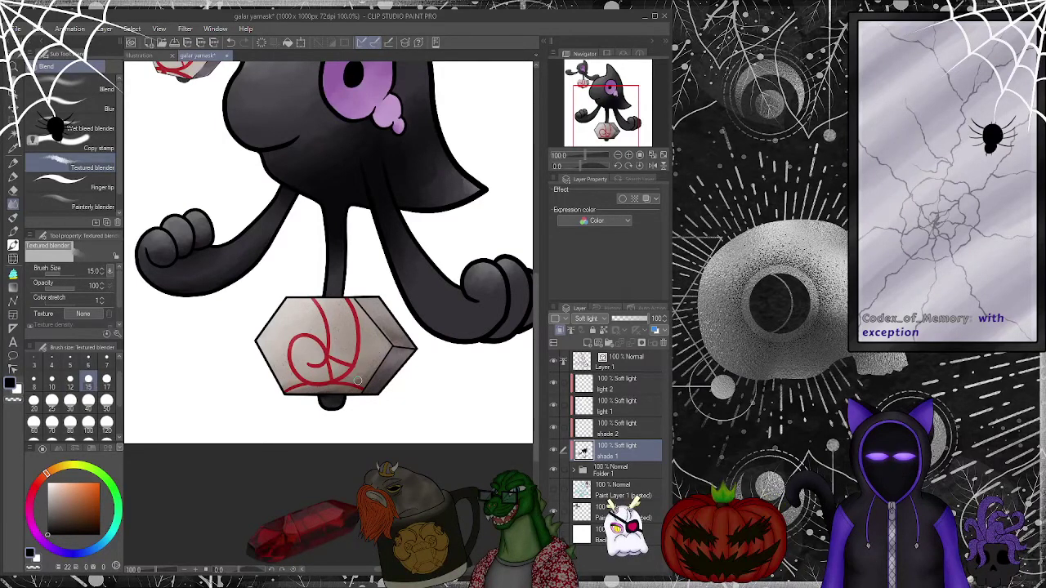
{"action": "key", "text": "p"}
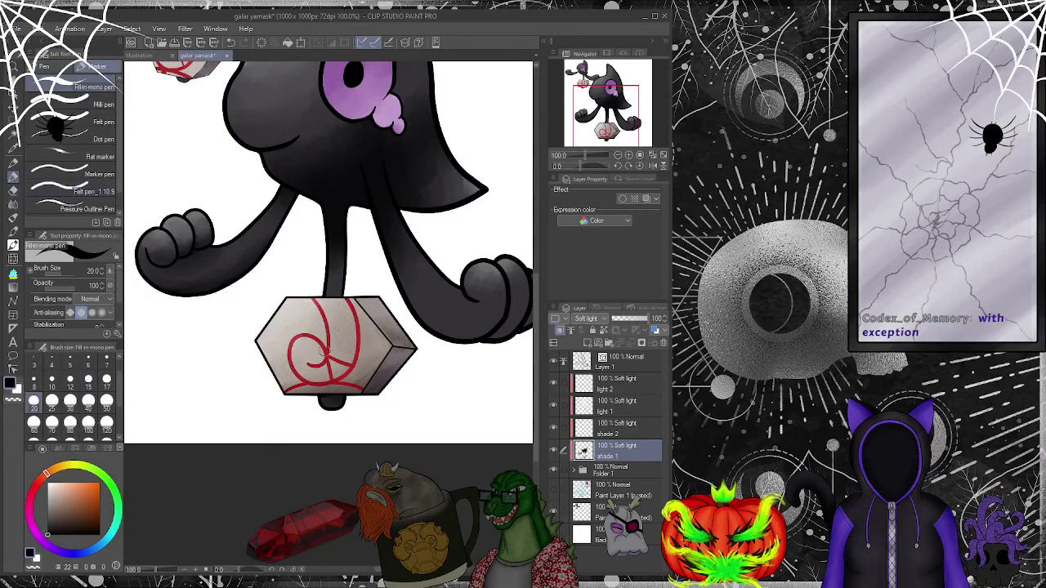
{"action": "left_click_drag", "start_coordinate": [363, 380], "coordinate": [288, 391]}
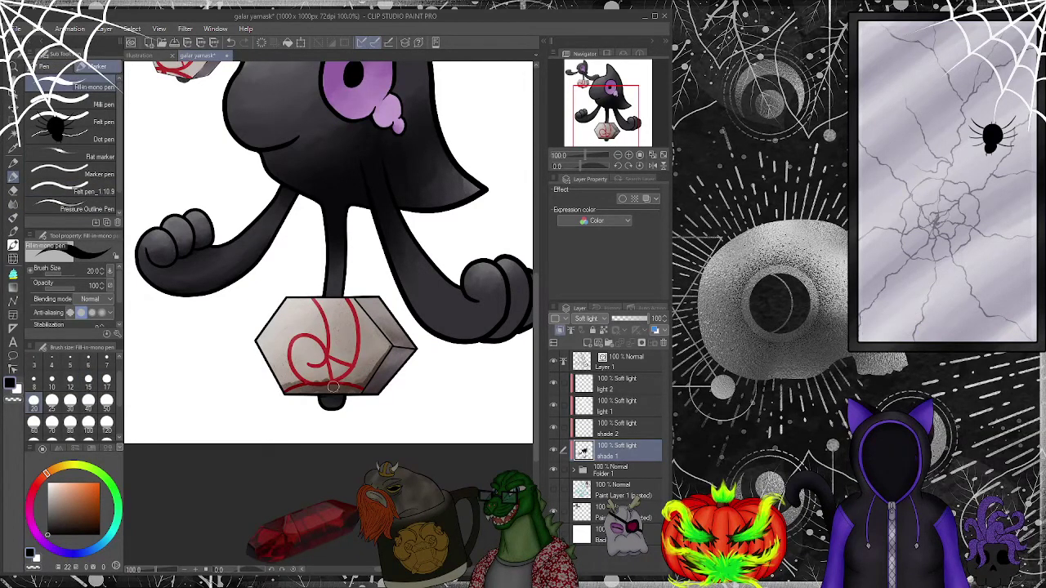
{"action": "key", "text": "j"}
{"action": "mouse_move", "coordinate": [286, 389]}
{"action": "left_mouse_down"}
{"action": "mouse_move", "coordinate": [346, 376]}
{"action": "mouse_move", "coordinate": [335, 391]}
{"action": "mouse_move", "coordinate": [362, 376]}
{"action": "mouse_move", "coordinate": [360, 388]}
{"action": "mouse_move", "coordinate": [389, 346]}
{"action": "left_mouse_up"}
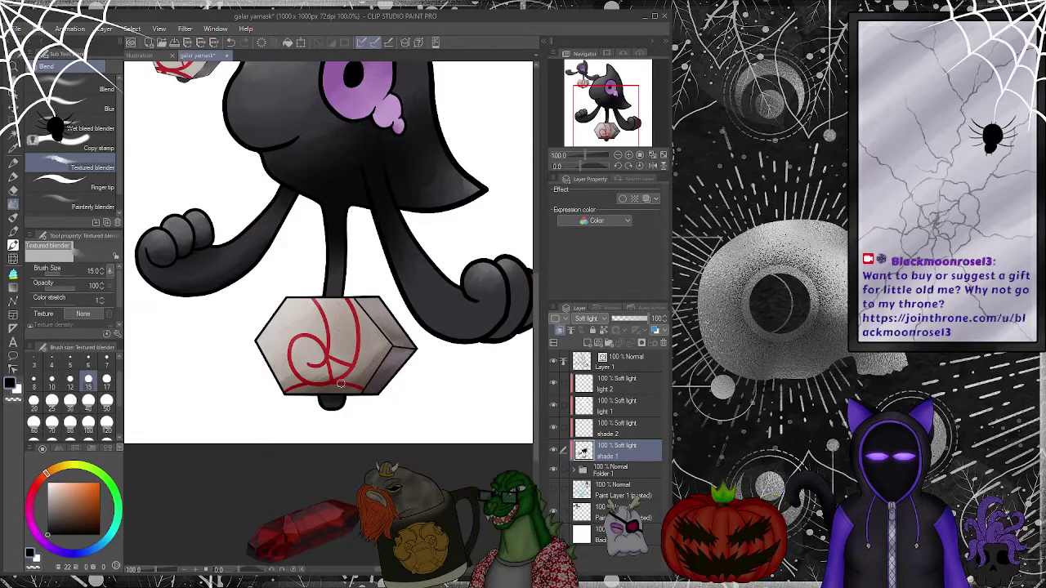
- Paint a shadow along the underside of the right fist and forearm, and set the shade 1 layer's opacity to 71%
{"action": "left_click_drag", "start_coordinate": [606, 138], "coordinate": [606, 107]}
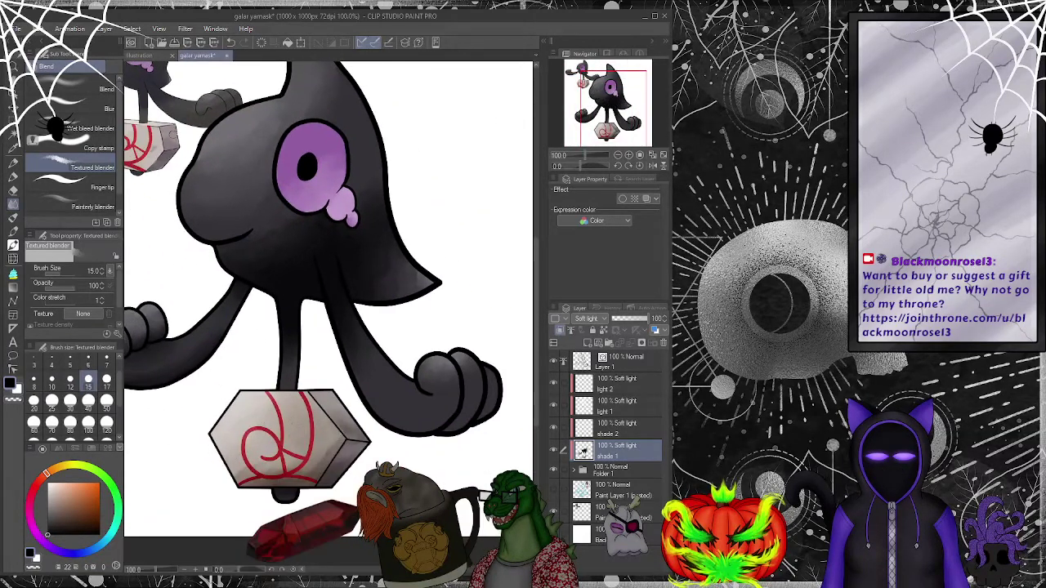
{"action": "left_click", "coordinate": [15, 178]}
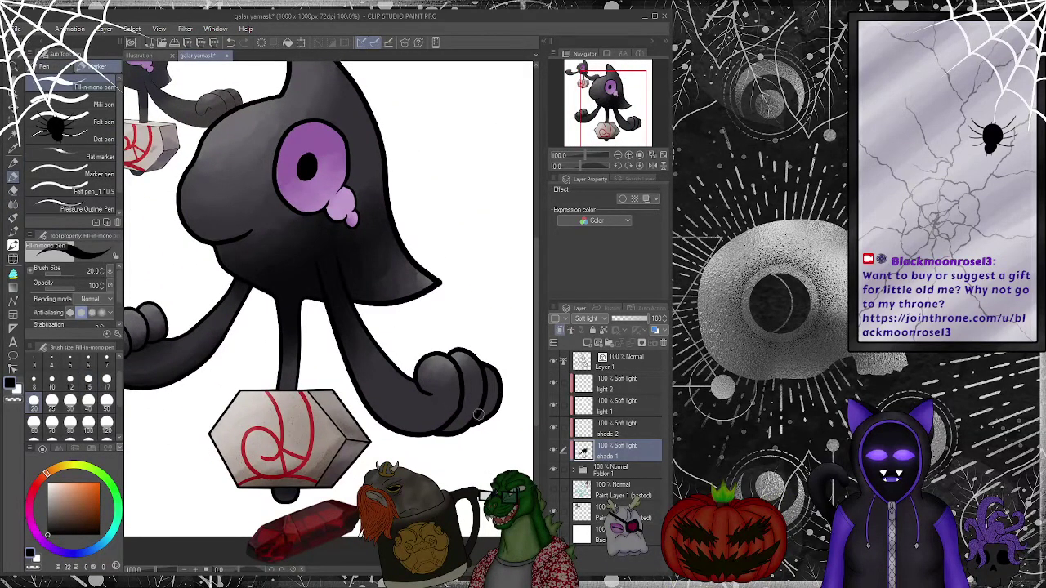
{"action": "mouse_move", "coordinate": [501, 392]}
{"action": "left_mouse_down"}
{"action": "mouse_move", "coordinate": [439, 434]}
{"action": "mouse_move", "coordinate": [451, 429]}
{"action": "mouse_move", "coordinate": [393, 429]}
{"action": "mouse_move", "coordinate": [376, 411]}
{"action": "mouse_move", "coordinate": [445, 431]}
{"action": "left_mouse_up"}
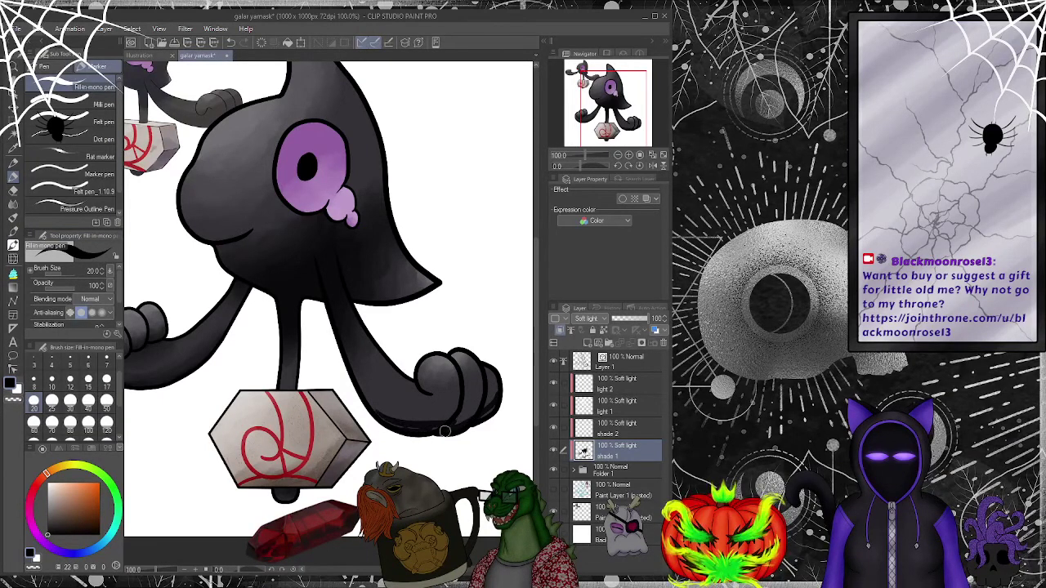
{"action": "left_click", "coordinate": [634, 319]}
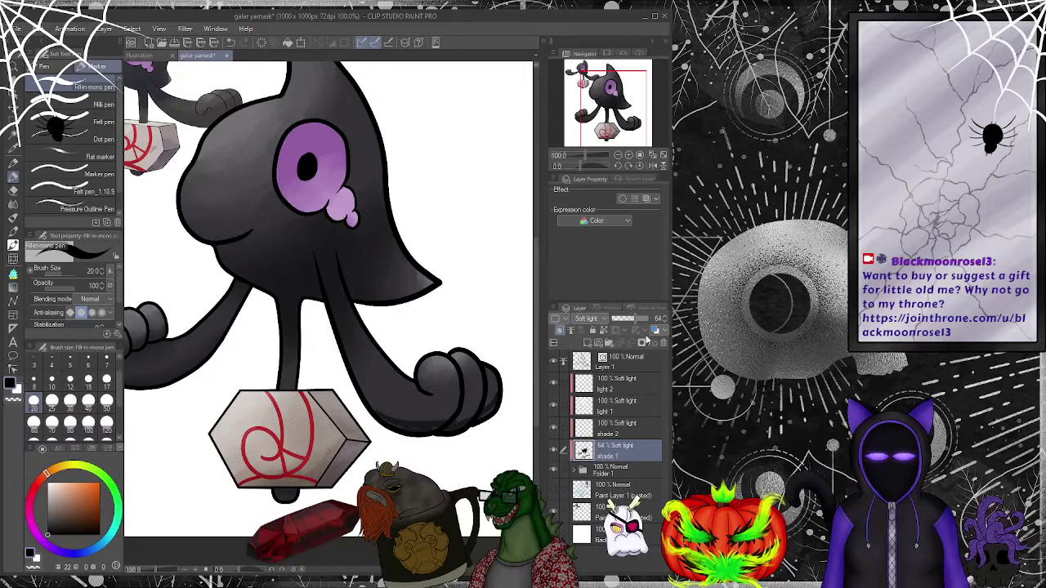
{"action": "scroll", "coordinate": [665, 319], "scroll_direction": "up", "scroll_amount": 6}
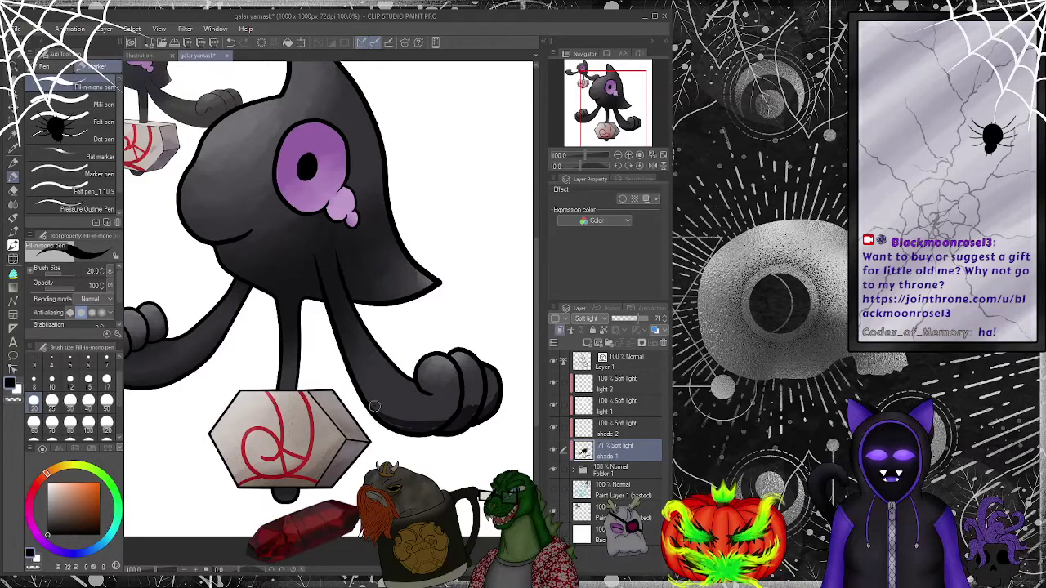
- Blend the right arm's shadow with the Textured blender at size 25, add more shading under the fist, and smooth it
{"action": "left_click", "coordinate": [13, 204]}
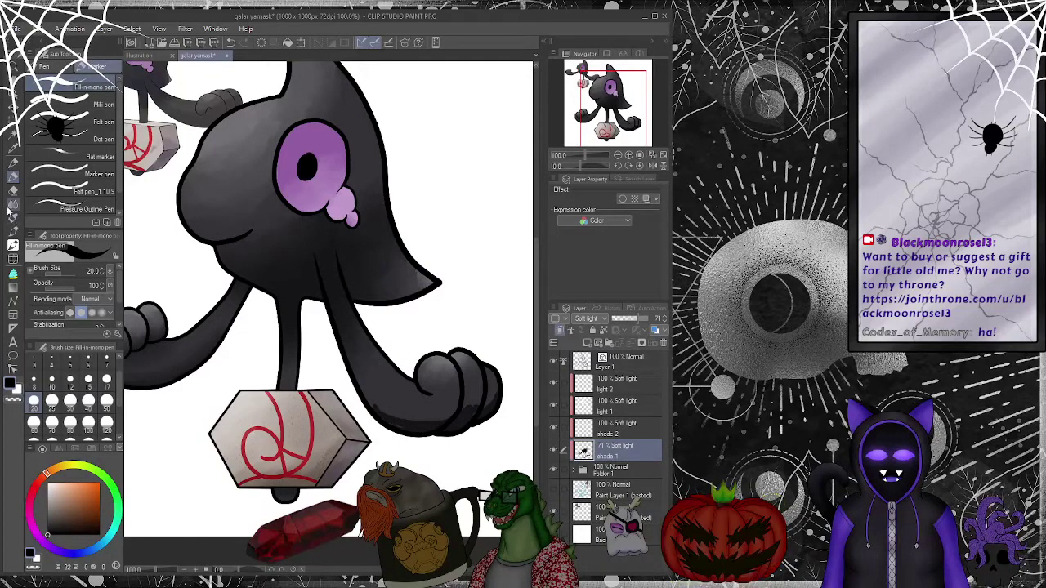
{"action": "left_click", "coordinate": [51, 400]}
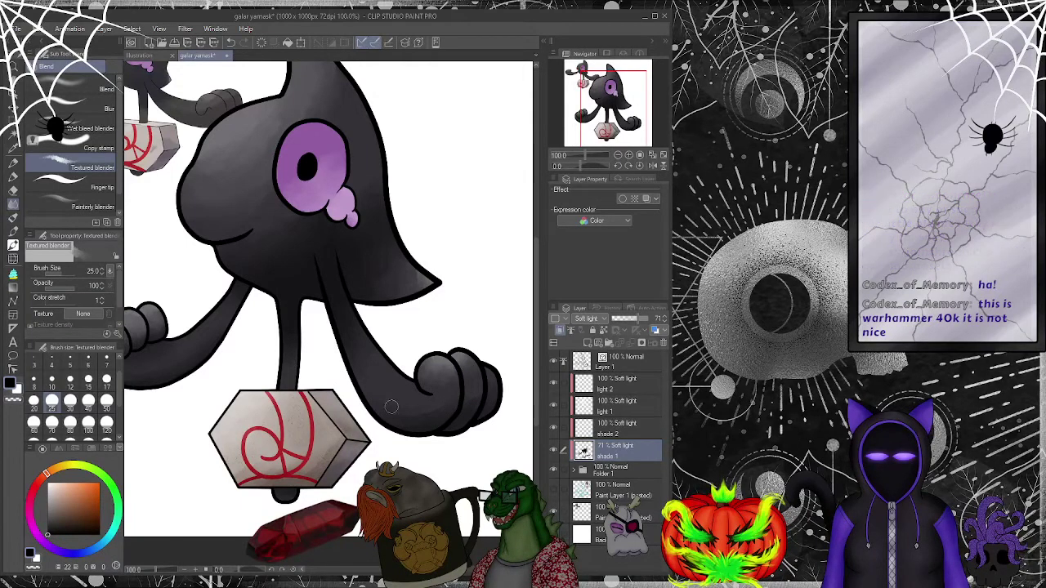
{"action": "key", "text": "p"}
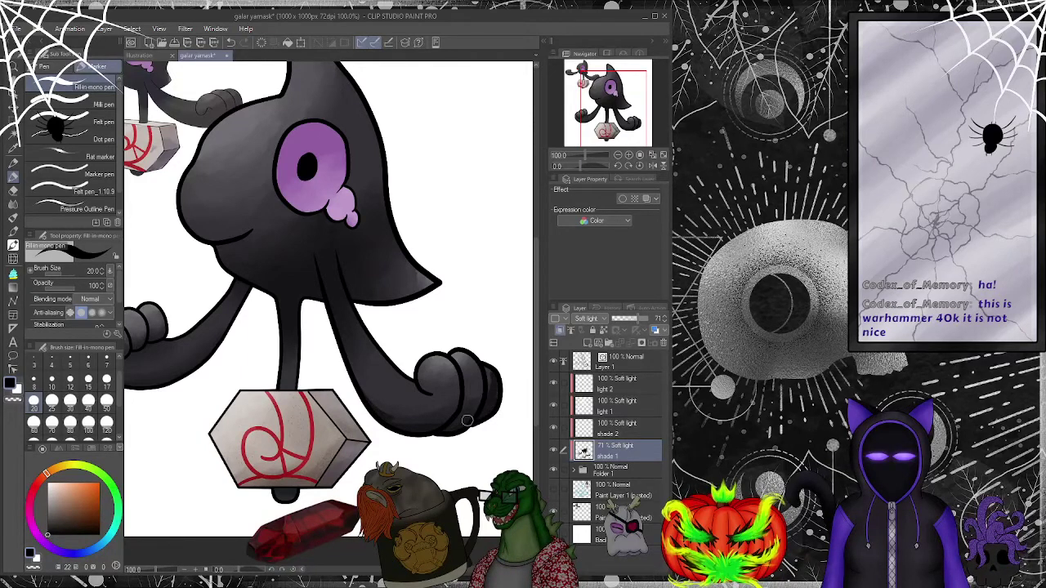
{"action": "key", "text": "j"}
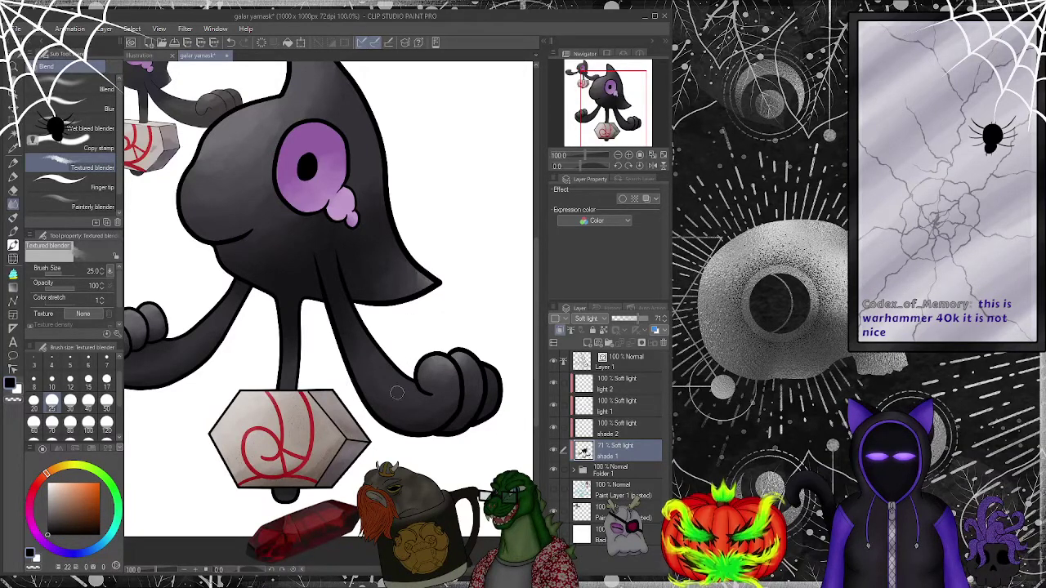
- Set the light 1 layer's opacity to 80% and return to the shade 1 layer
{"action": "left_click", "coordinate": [623, 406]}
{"action": "left_click", "coordinate": [630, 322]}
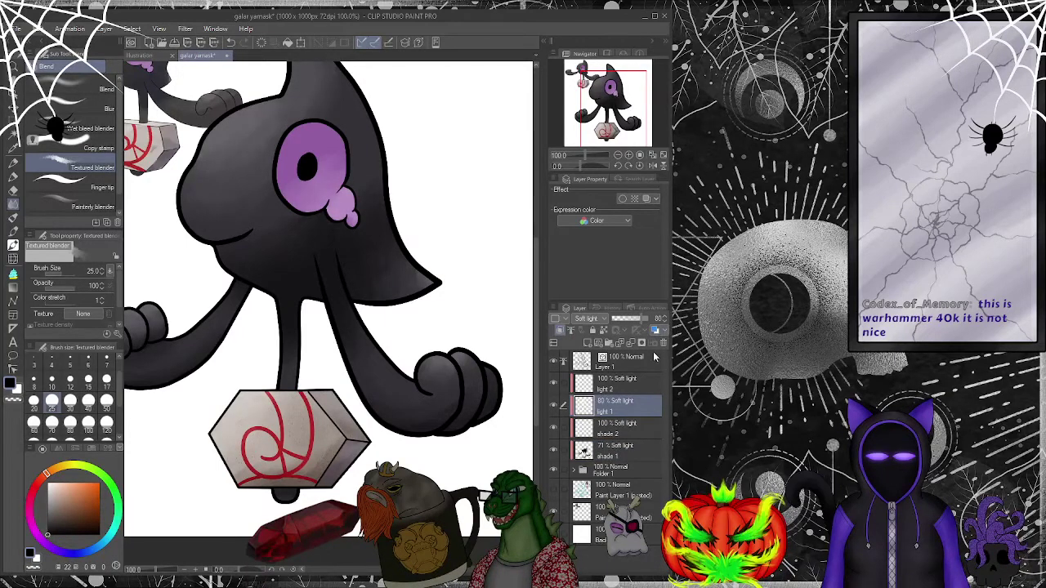
{"action": "left_click", "coordinate": [607, 456]}
{"action": "left_click_drag", "start_coordinate": [617, 130], "coordinate": [597, 119]}
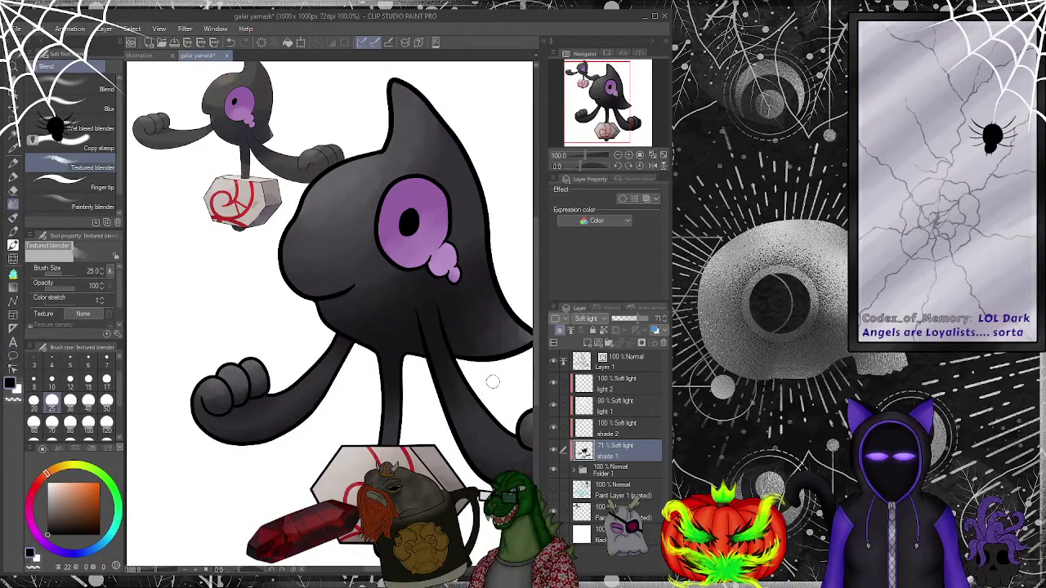
- On the shade 2 layer, paint a deeper shadow beneath the tear drops and blend it with the Textured blender, ending at size 15
{"action": "left_click", "coordinate": [582, 431]}
{"action": "left_click", "coordinate": [13, 176]}
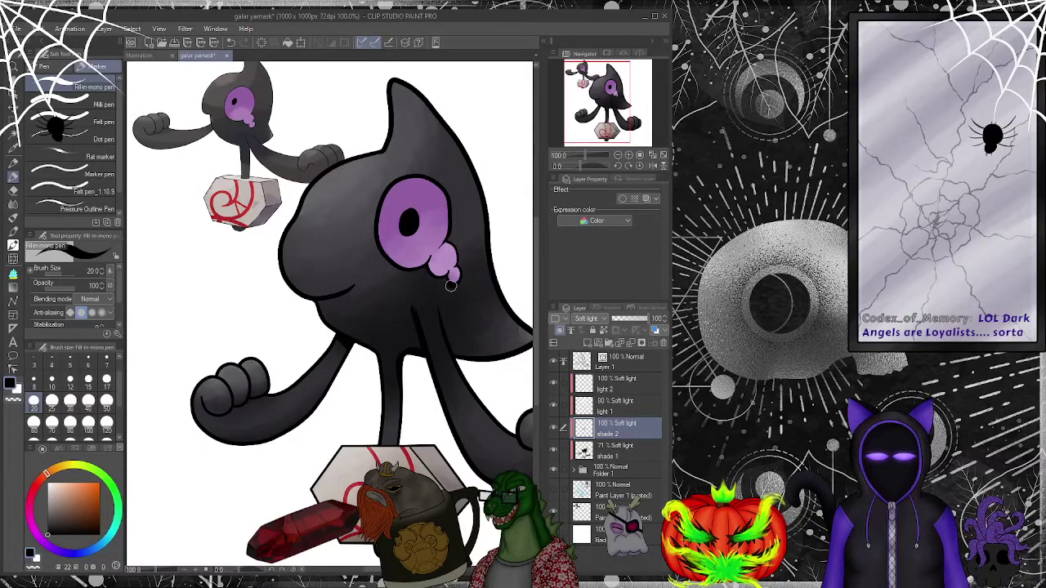
{"action": "left_click", "coordinate": [13, 204]}
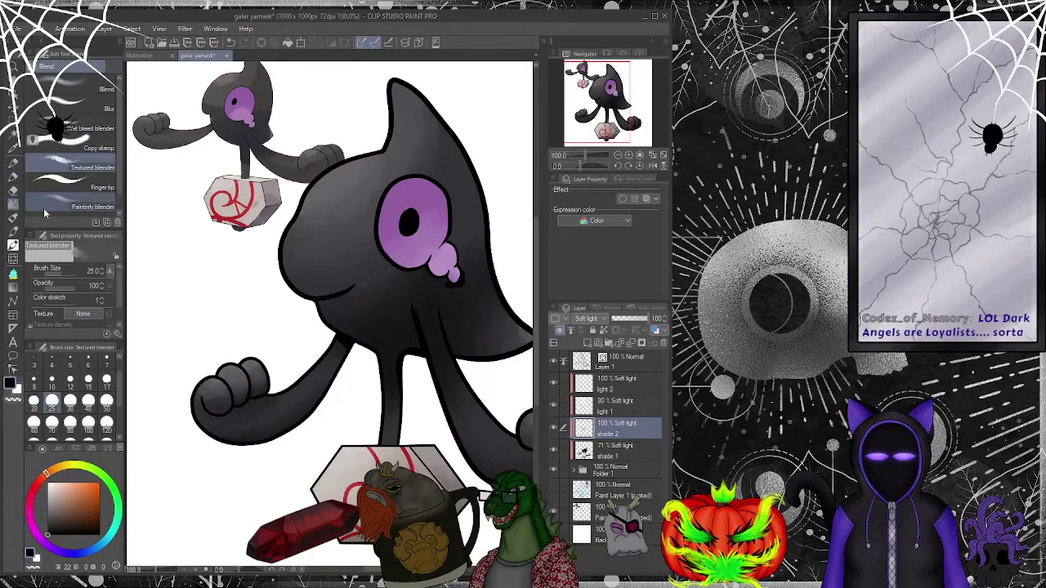
{"action": "left_click", "coordinate": [71, 382]}
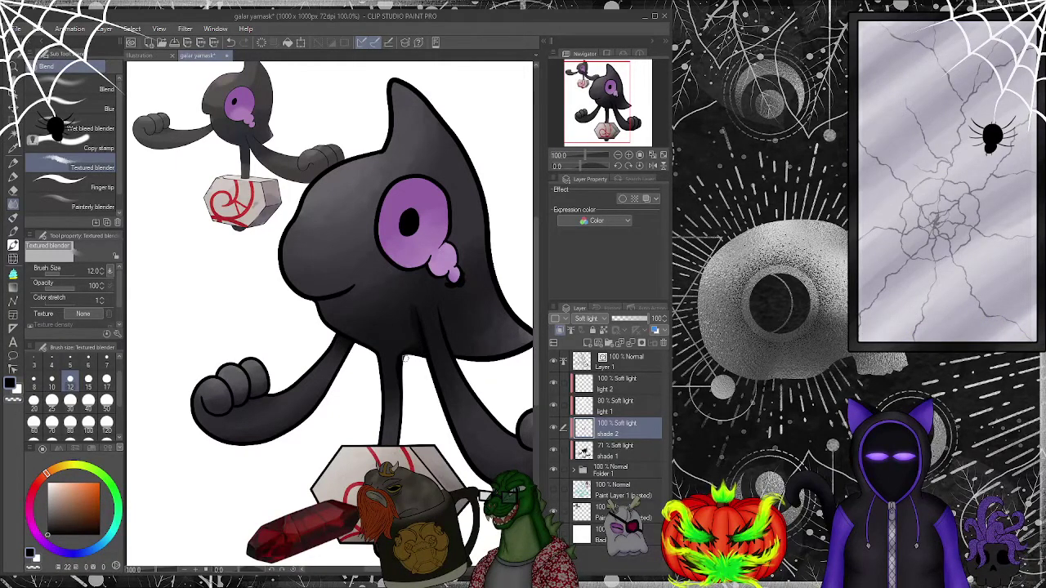
{"action": "key", "text": "bracketright"}
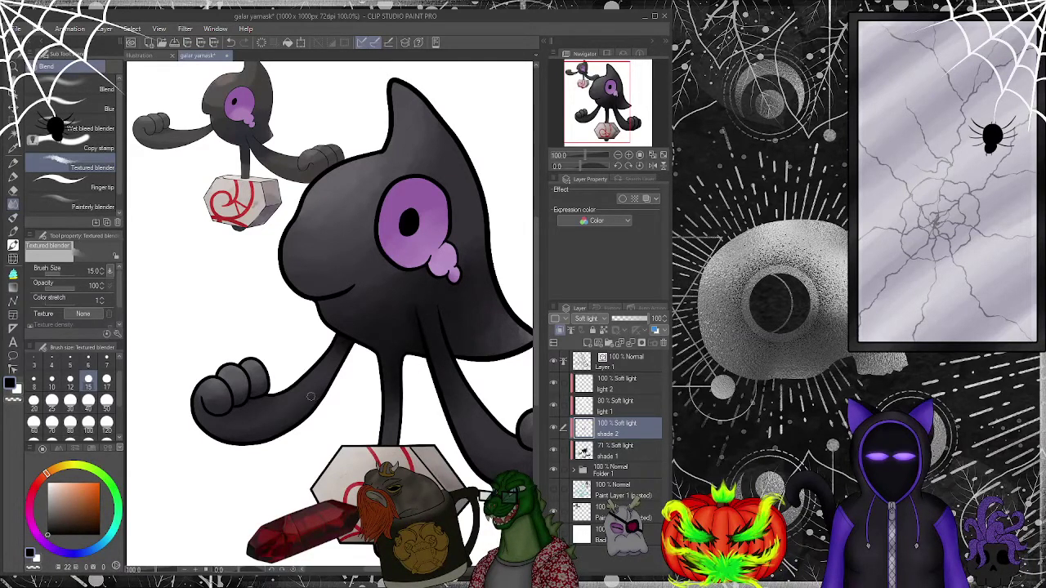
- Paint a darker shadow where the left arm meets the body and blend it with the size 15 Textured blender
{"action": "key", "text": "p"}
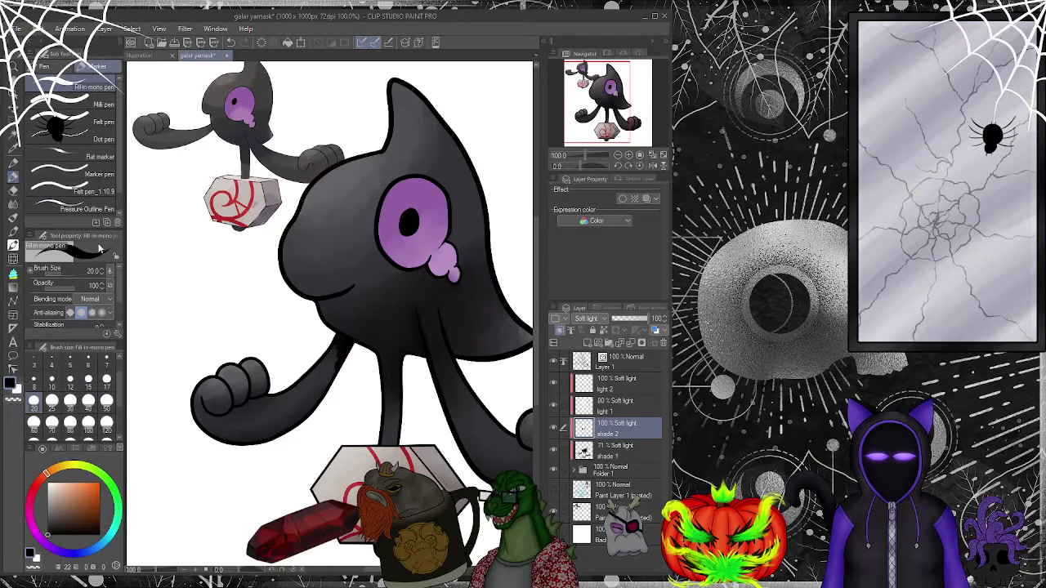
{"action": "key", "text": "j"}
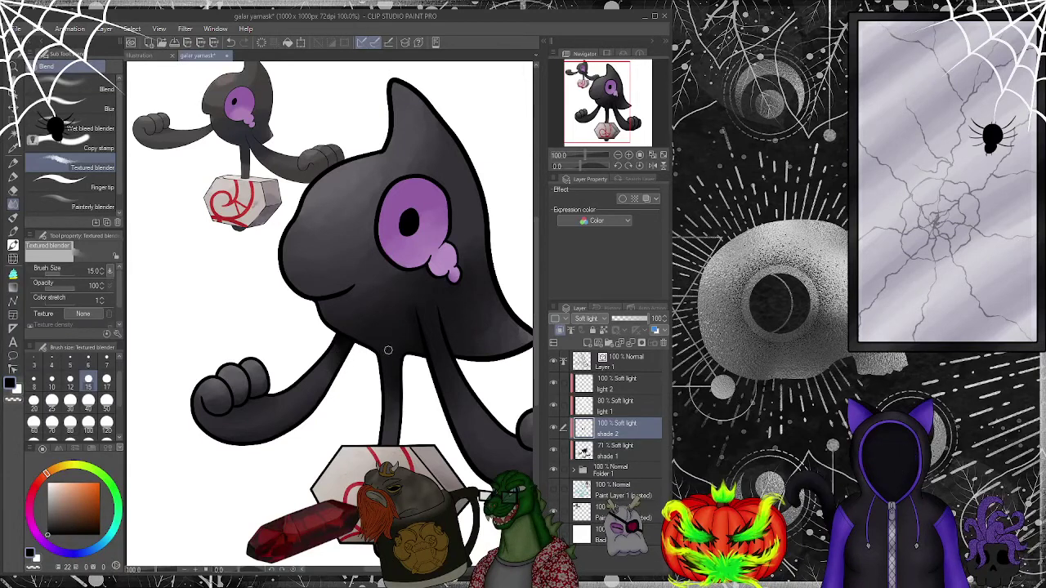
- On the shade 2 layer, paint a deeper shadow along the stone block's lower edge and blend it with the size 15 Textured blender
{"action": "left_click_drag", "start_coordinate": [599, 140], "coordinate": [603, 150]}
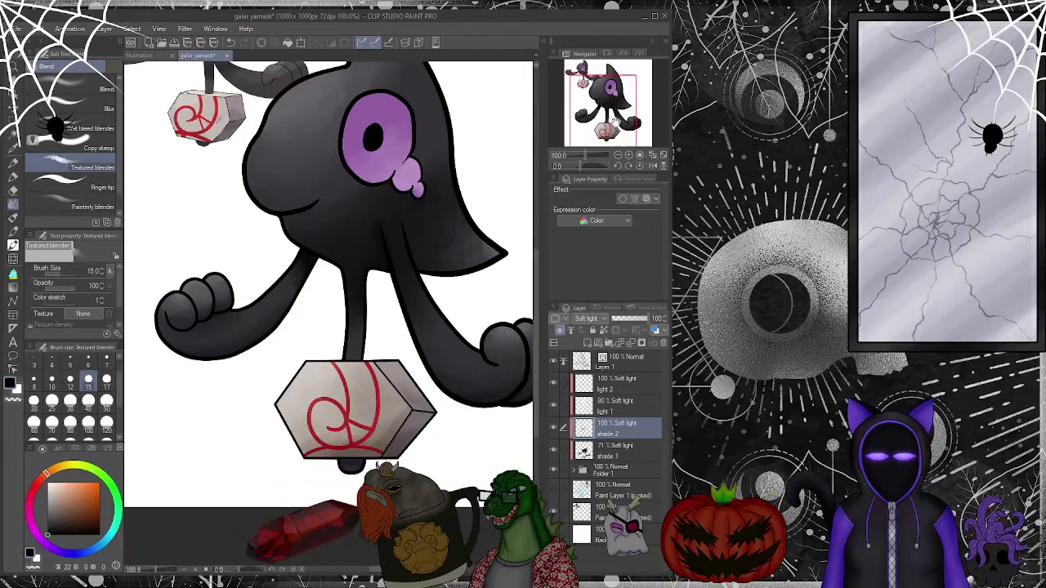
{"action": "left_click", "coordinate": [13, 179]}
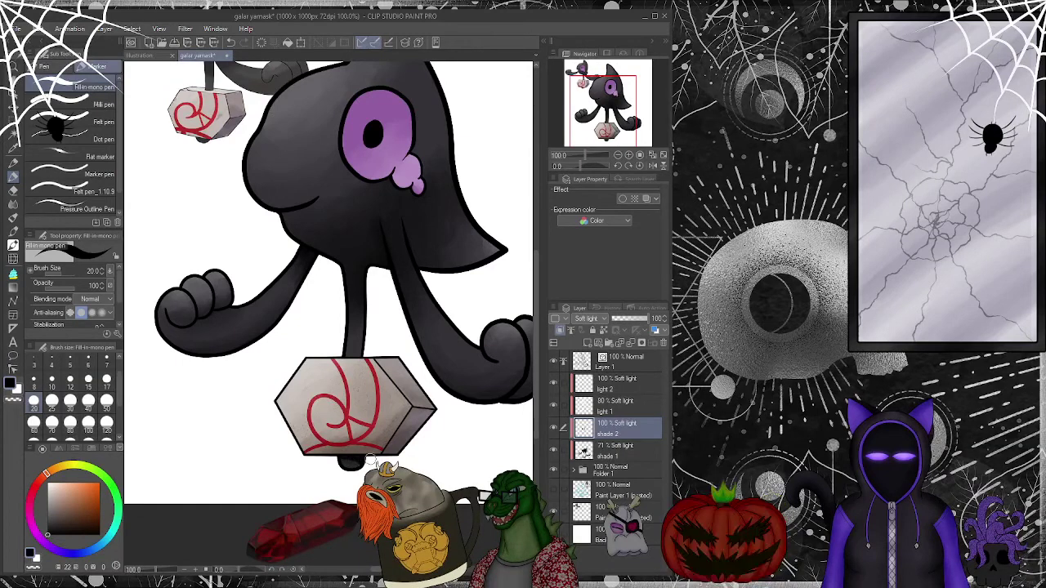
{"action": "left_click_drag", "start_coordinate": [390, 447], "coordinate": [322, 455]}
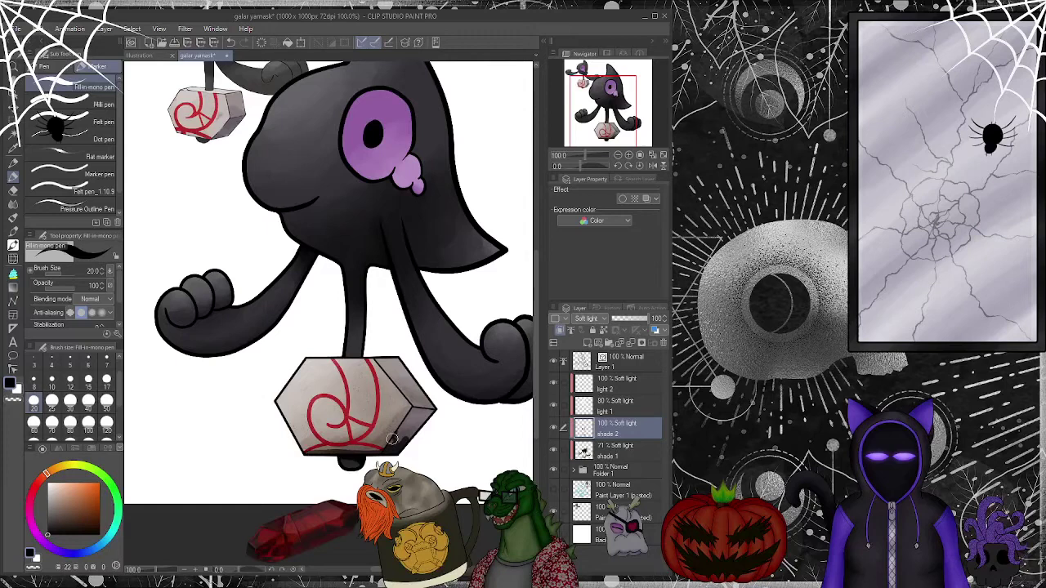
{"action": "left_click", "coordinate": [13, 204]}
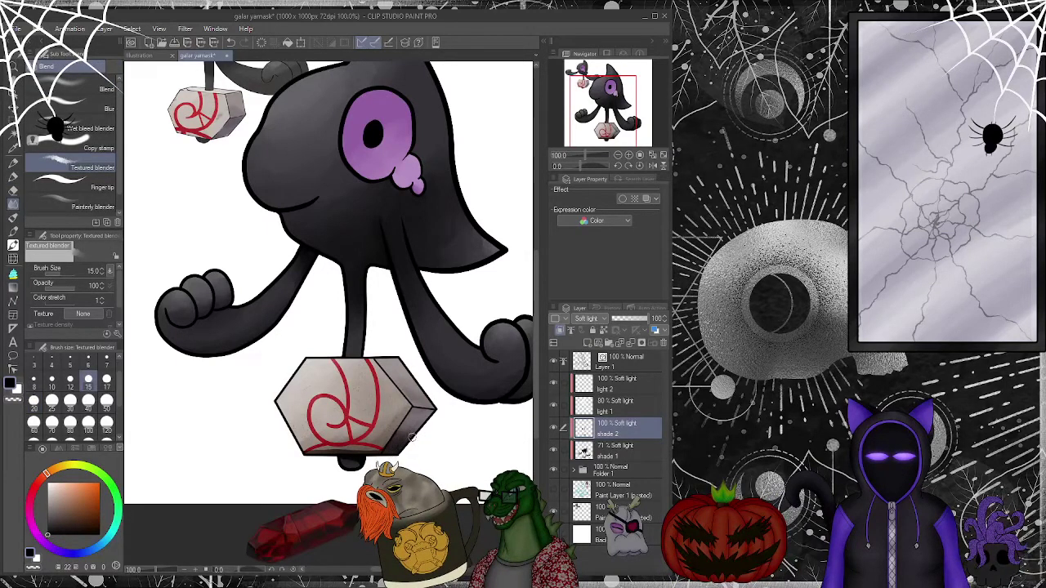
{"action": "mouse_move", "coordinate": [330, 459]}
{"action": "left_mouse_down"}
{"action": "mouse_move", "coordinate": [349, 452]}
{"action": "mouse_move", "coordinate": [321, 450]}
{"action": "left_mouse_up"}
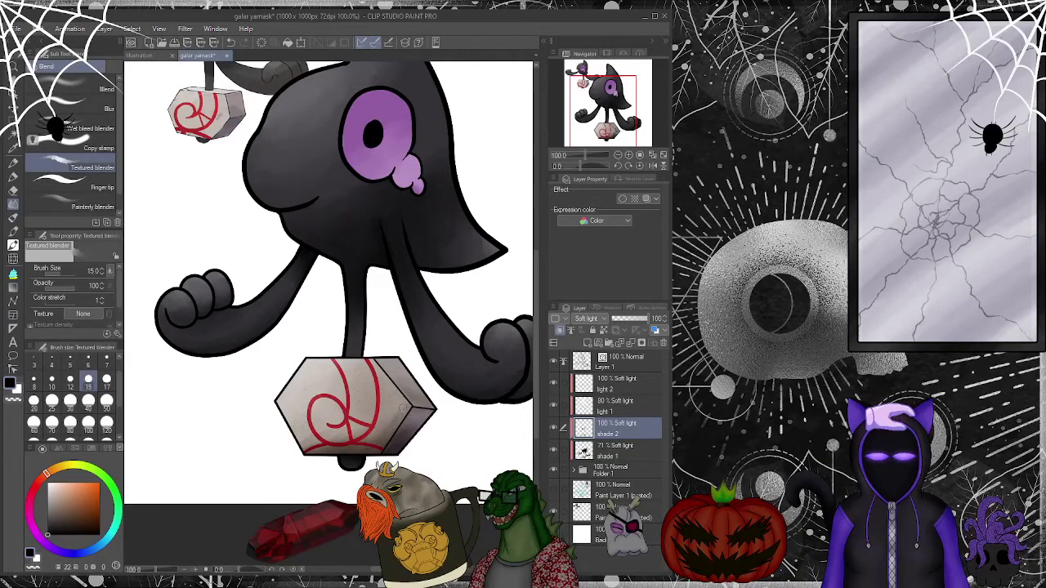
- On the shade 1 layer, paint a shadow inside the purple eye's upper rim and blend it with the Textured blender, ending at size 20
{"action": "left_click_drag", "start_coordinate": [601, 107], "coordinate": [586, 93]}
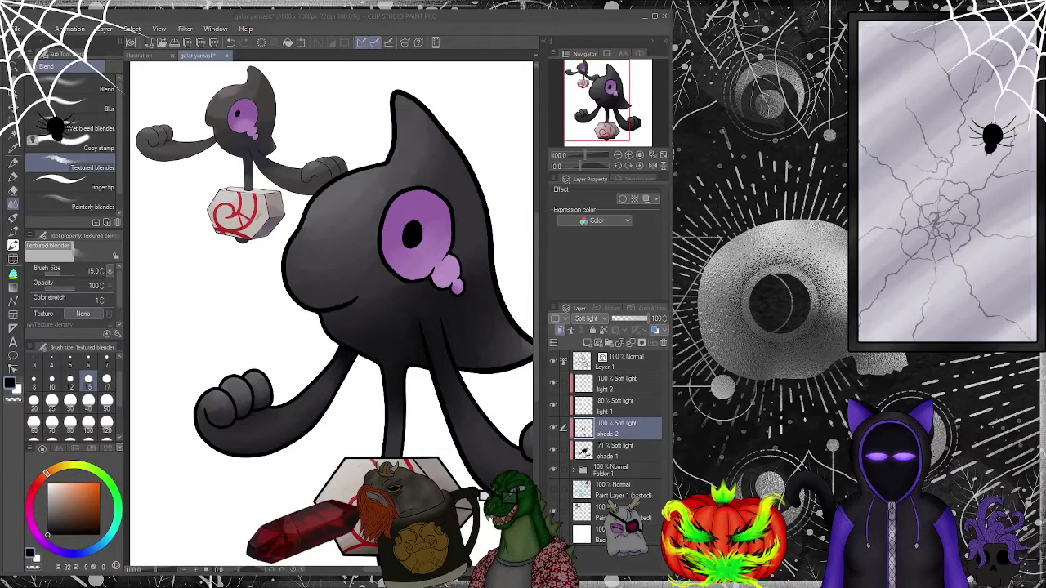
{"action": "left_click", "coordinate": [346, 434]}
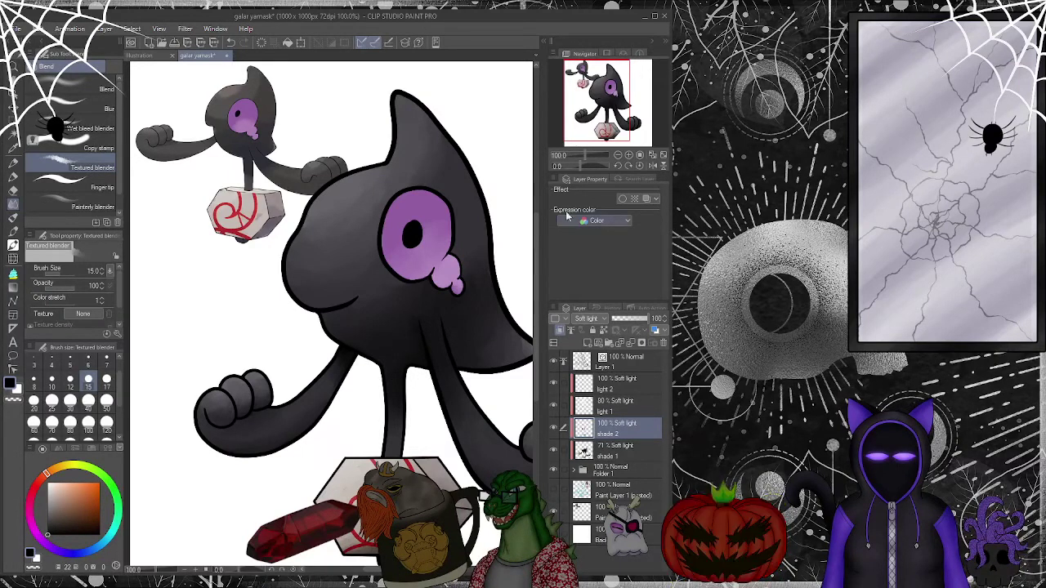
{"action": "scroll", "coordinate": [494, 389], "scroll_direction": "down", "scroll_amount": 3}
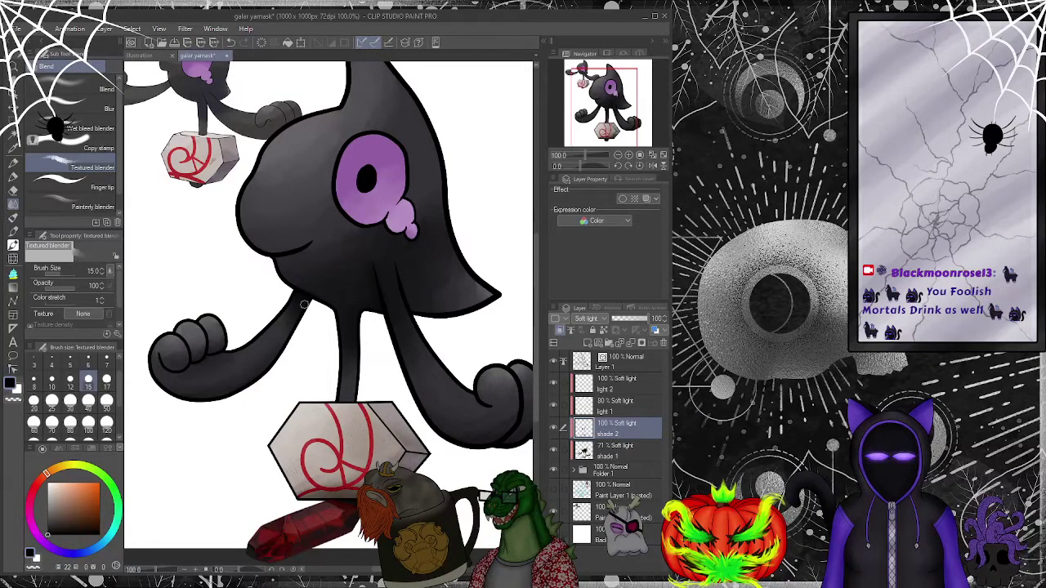
{"action": "scroll", "coordinate": [331, 311], "scroll_direction": "down", "scroll_amount": 2}
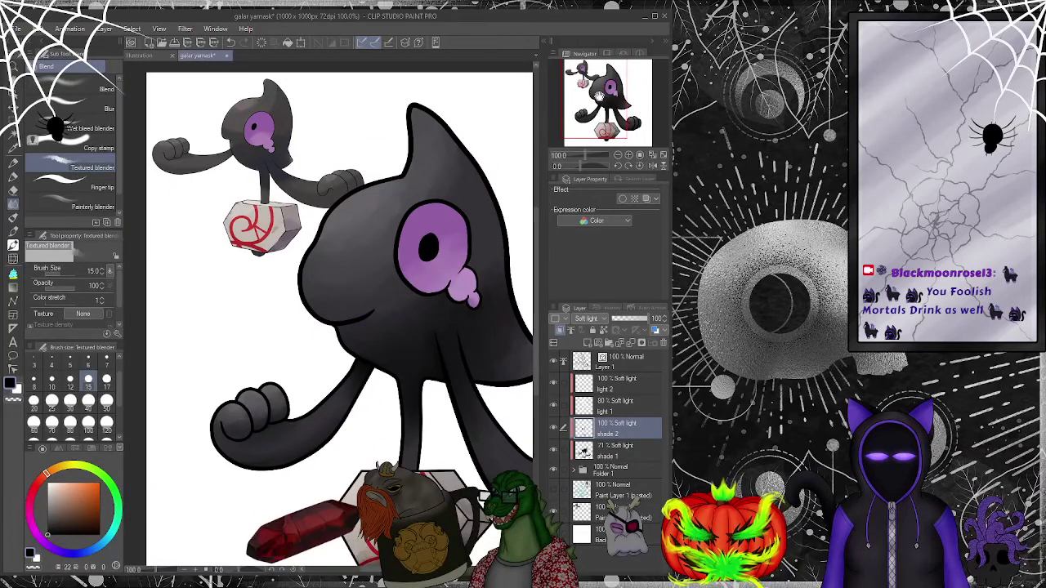
{"action": "left_click", "coordinate": [614, 449]}
{"action": "left_click", "coordinate": [13, 176]}
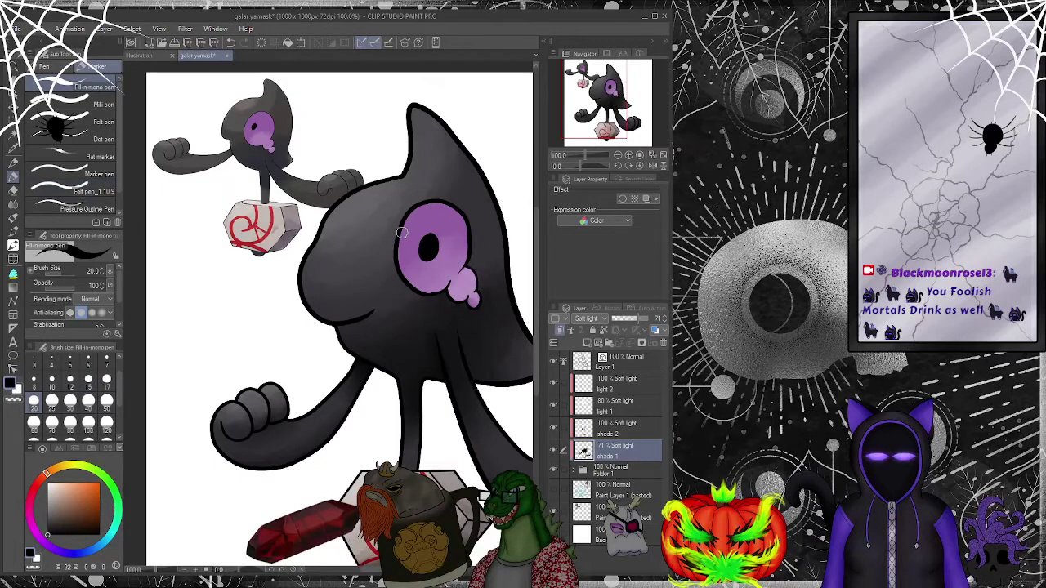
{"action": "mouse_move", "coordinate": [448, 209]}
{"action": "left_mouse_down"}
{"action": "mouse_move", "coordinate": [464, 243]}
{"action": "mouse_move", "coordinate": [449, 214]}
{"action": "mouse_move", "coordinate": [432, 210]}
{"action": "mouse_move", "coordinate": [413, 215]}
{"action": "mouse_move", "coordinate": [397, 252]}
{"action": "left_mouse_up"}
{"action": "left_click", "coordinate": [14, 204]}
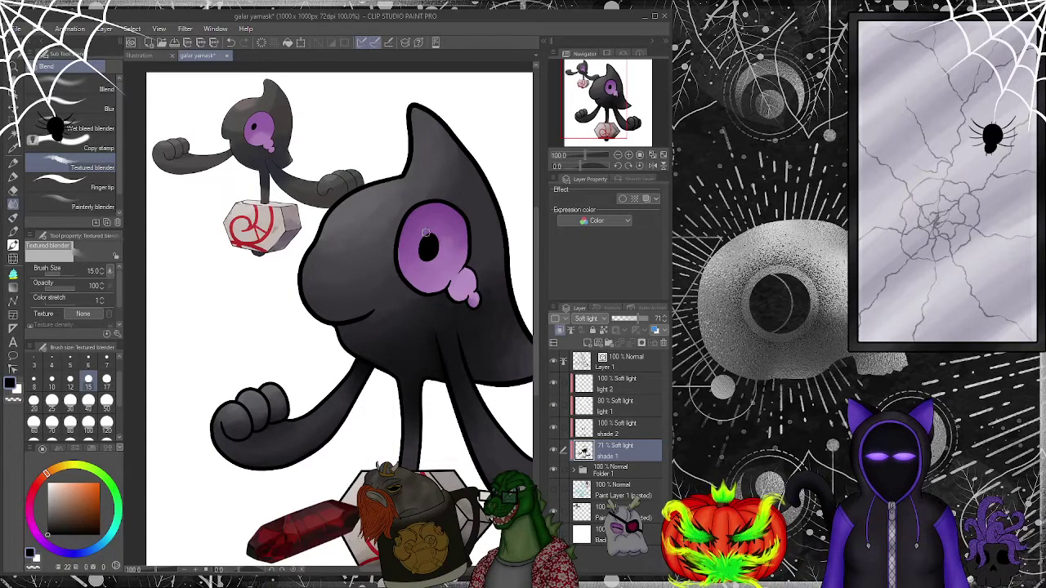
{"action": "key", "text": "p"}
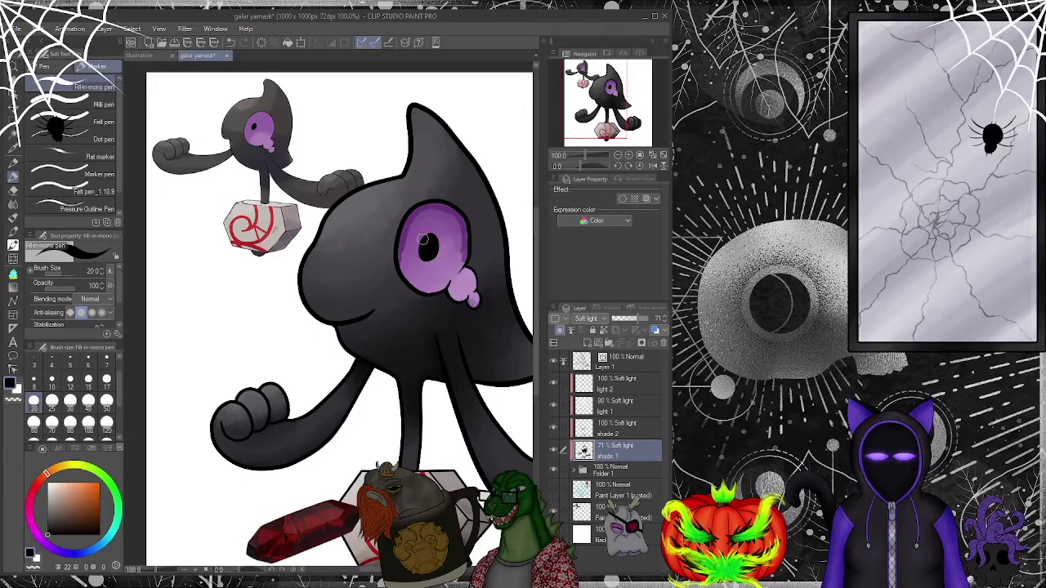
{"action": "key", "text": "j"}
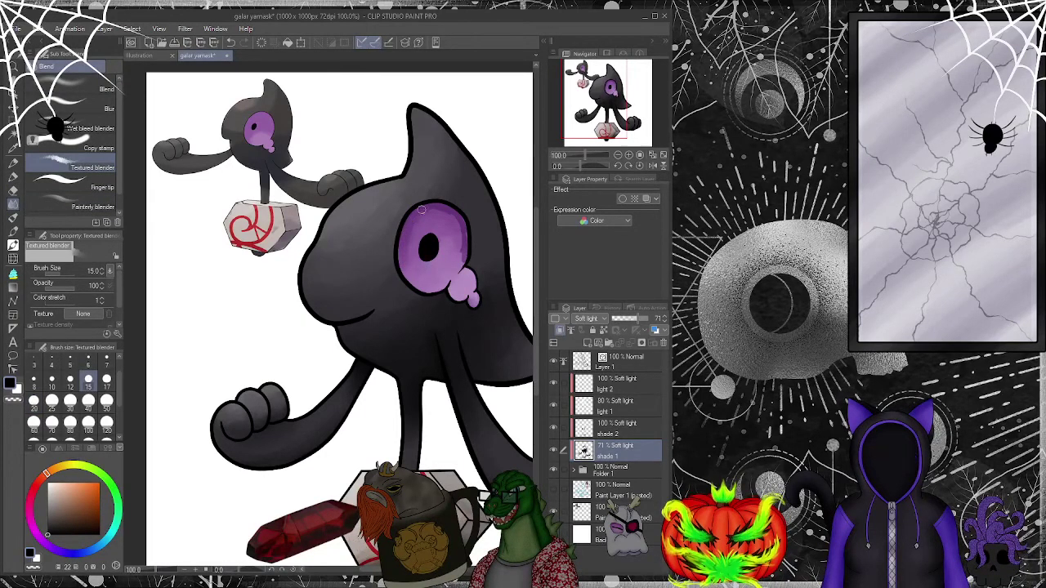
{"action": "left_click", "coordinate": [32, 400]}
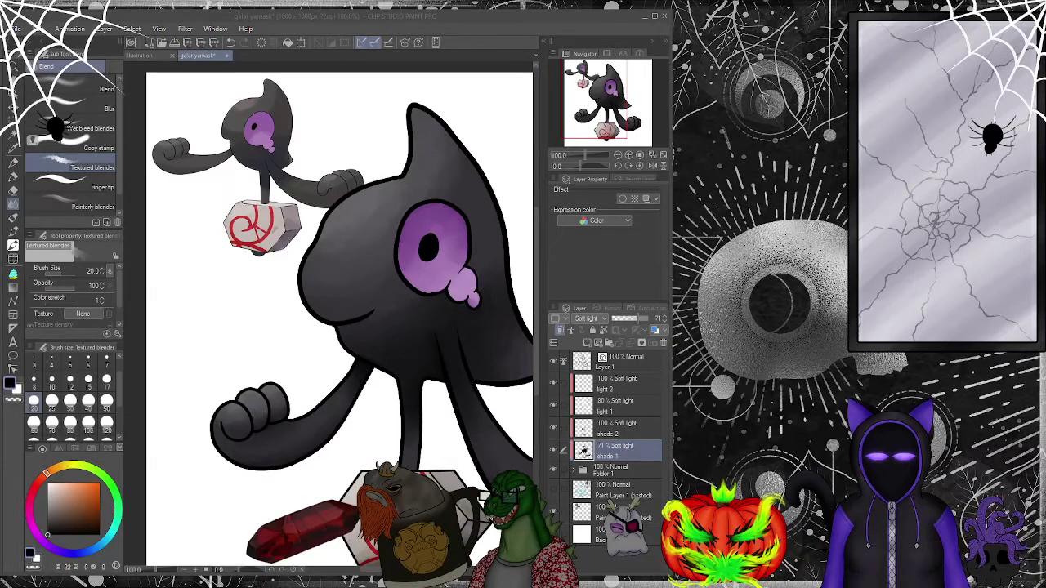
- Lower the shade 2 layer's opacity to 54%
{"action": "scroll", "coordinate": [456, 278], "scroll_direction": "down", "scroll_amount": 5}
{"action": "scroll", "coordinate": [456, 278], "scroll_direction": "up", "scroll_amount": 2}
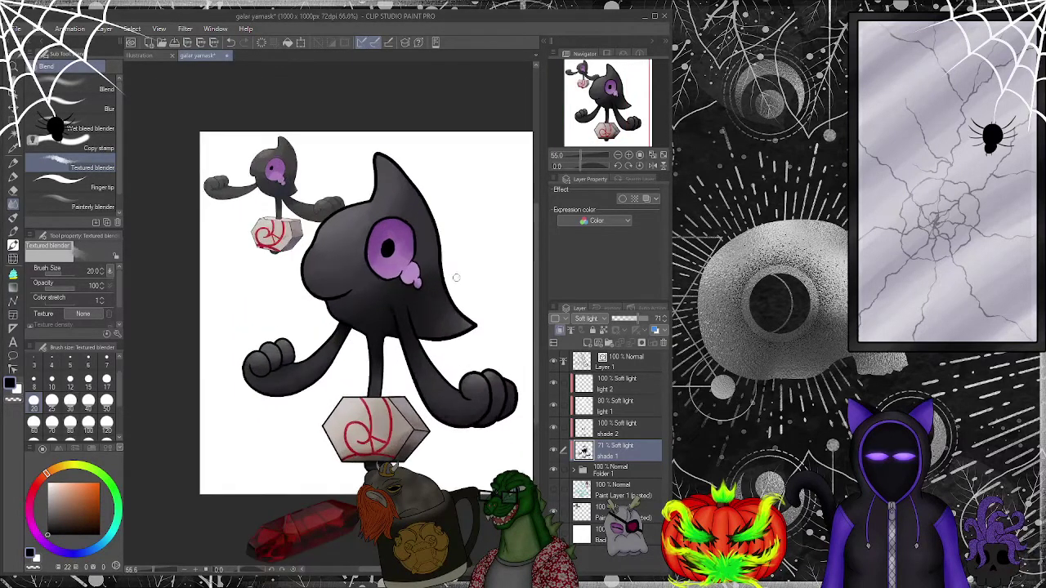
{"action": "scroll", "coordinate": [456, 278], "scroll_direction": "up", "scroll_amount": 1}
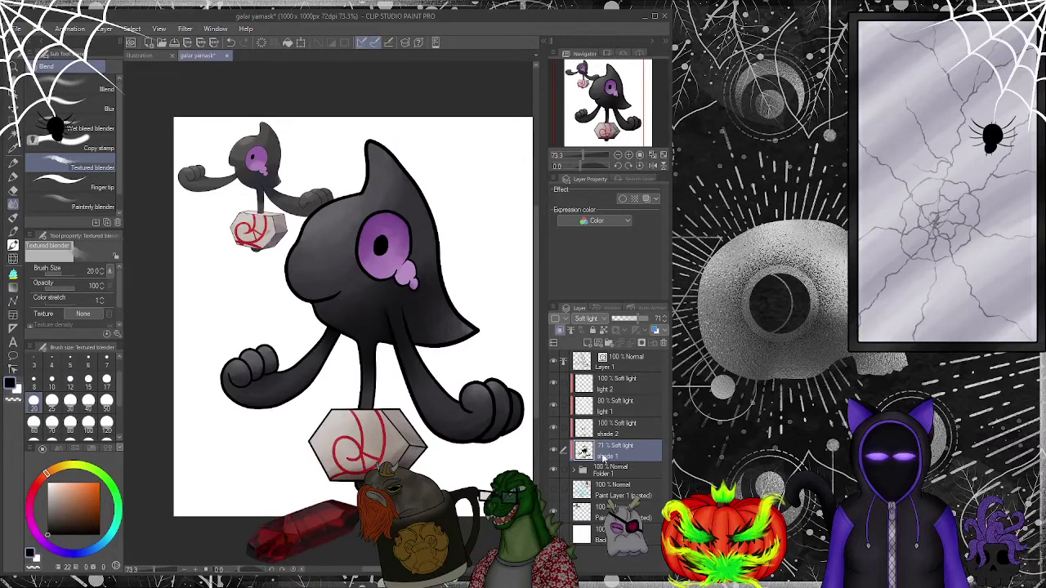
{"action": "left_click", "coordinate": [612, 428]}
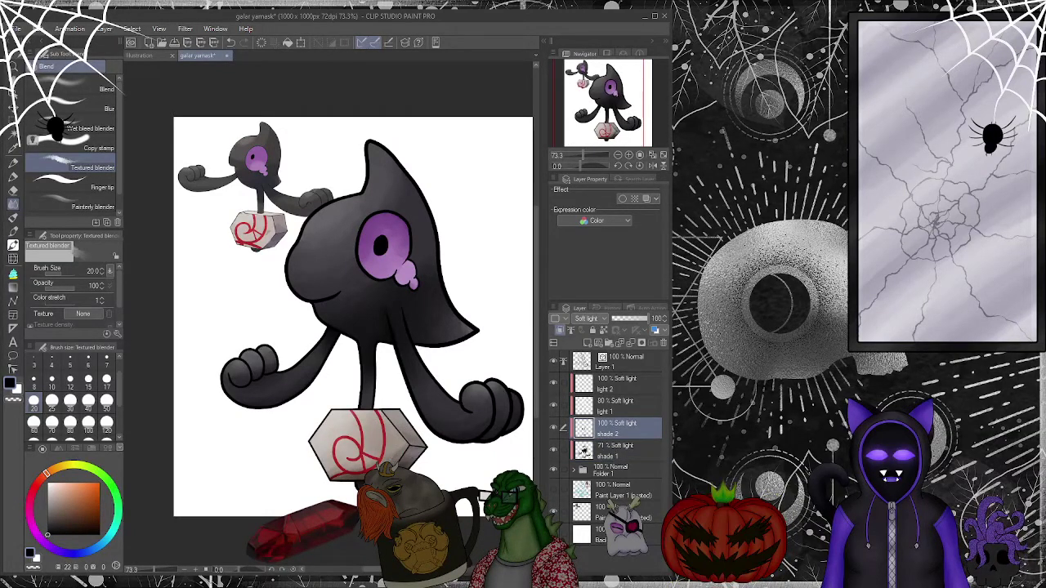
{"action": "left_click", "coordinate": [605, 451]}
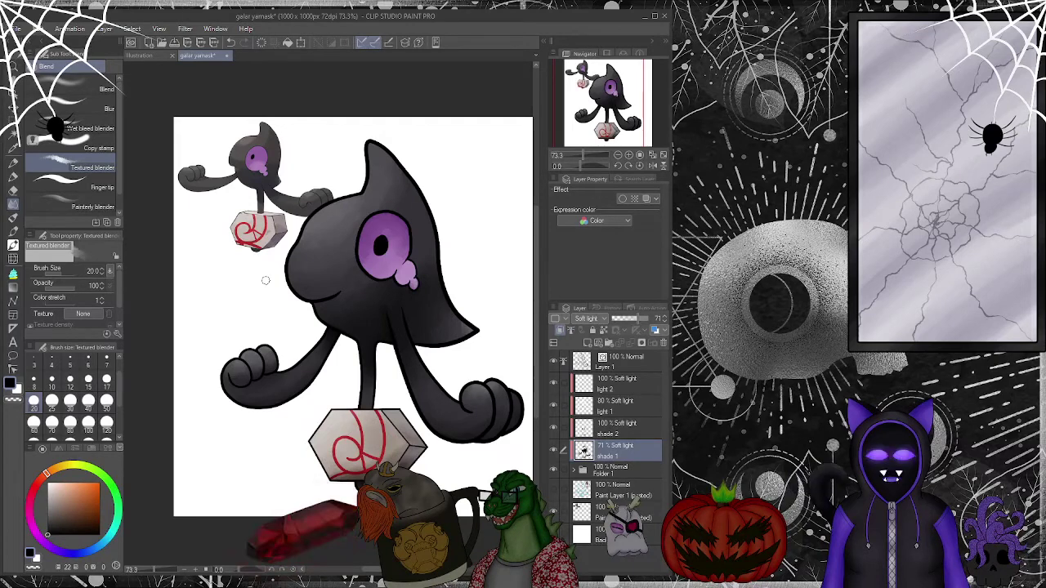
{"action": "key", "text": "e"}
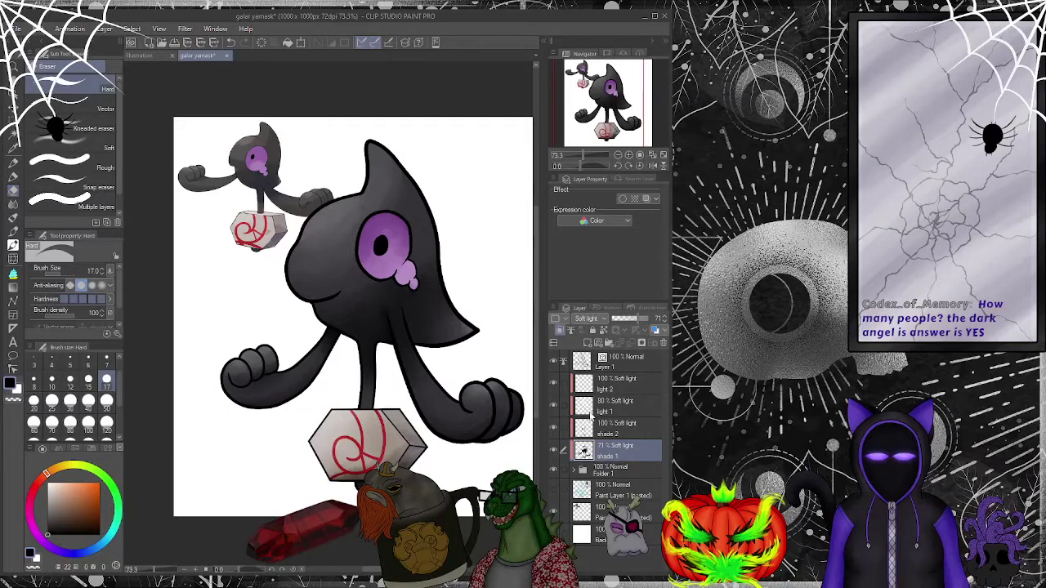
{"action": "left_click", "coordinate": [625, 424]}
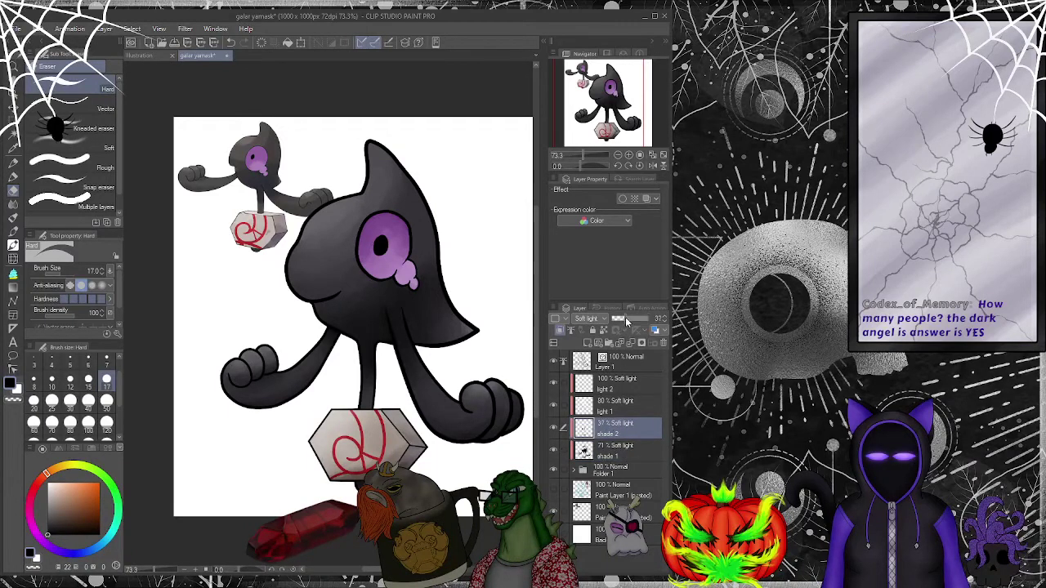
{"action": "left_click_drag", "start_coordinate": [625, 317], "coordinate": [632, 316]}
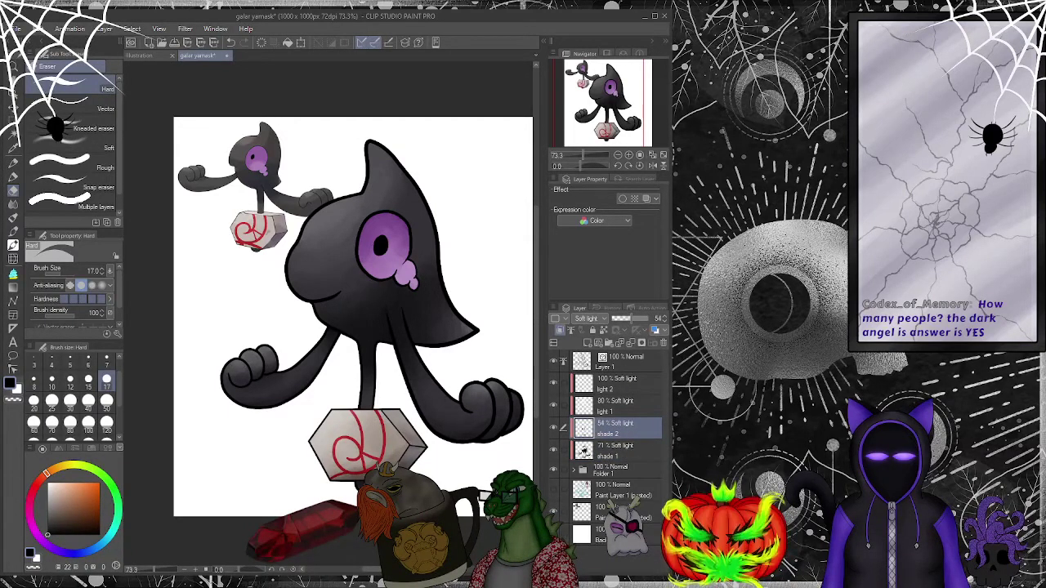
- Hide the white background and the small reference Yamask so only the finished drawing shows on transparency
{"action": "left_click", "coordinate": [554, 535]}
{"action": "left_click_drag", "start_coordinate": [602, 101], "coordinate": [609, 109]}
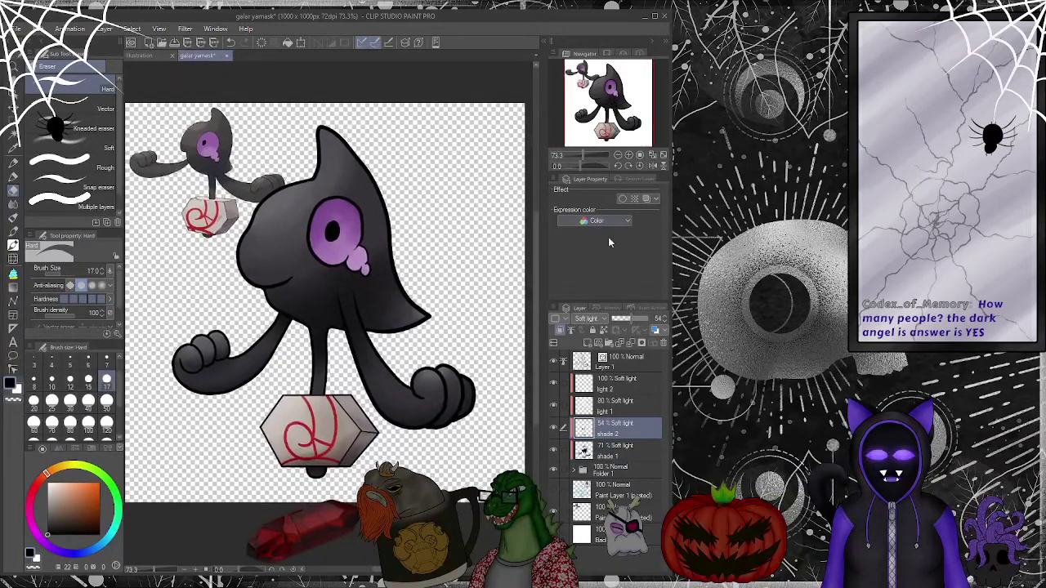
{"action": "left_click", "coordinate": [554, 512]}
{"action": "left_click_drag", "start_coordinate": [609, 110], "coordinate": [603, 113]}
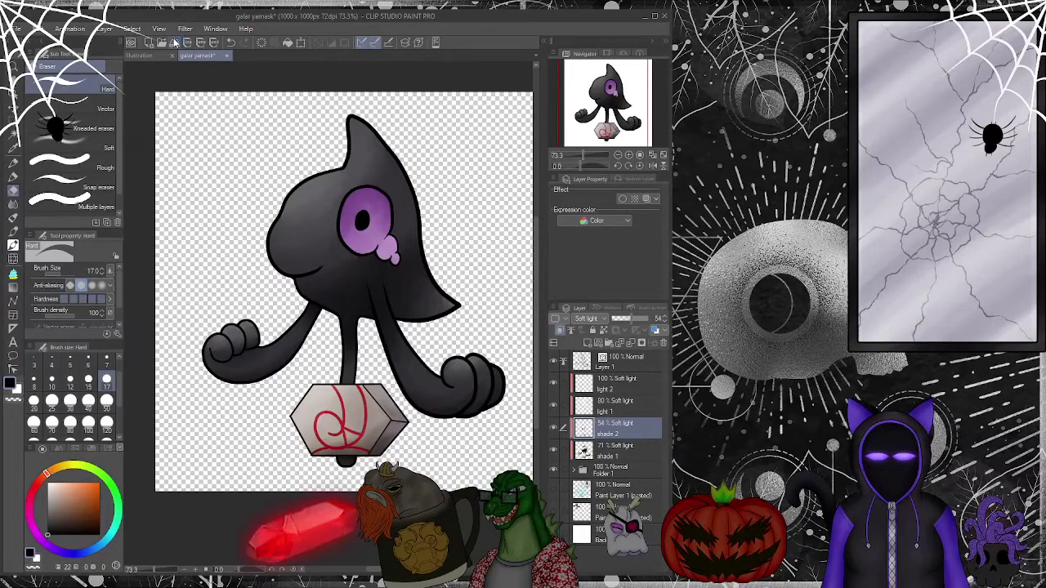
- Save and close the galar yamask drawing, and close the blank Illustration canvas
{"action": "key", "text": "ctrl+s"}
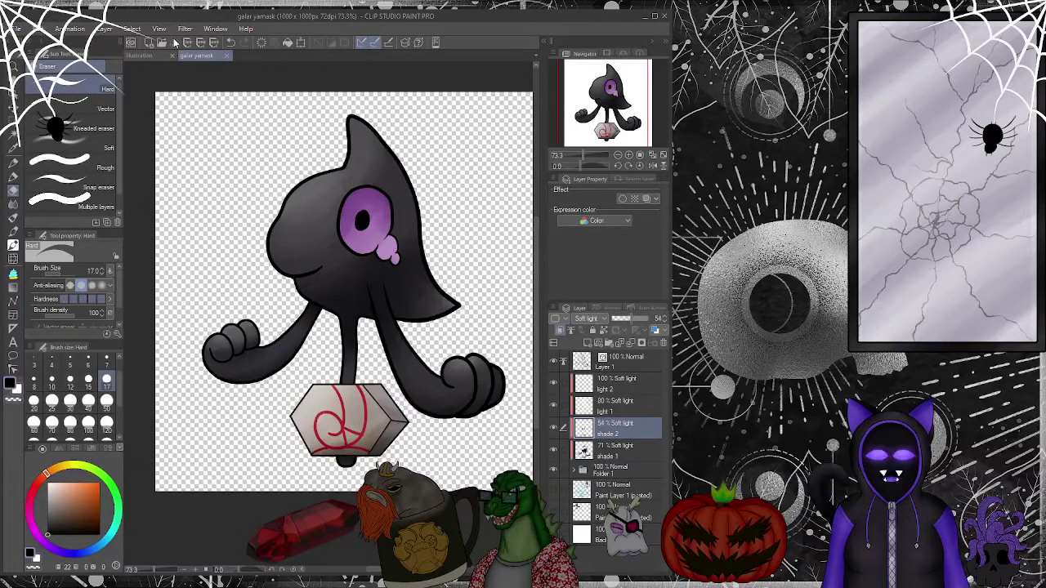
{"action": "left_click", "coordinate": [230, 56]}
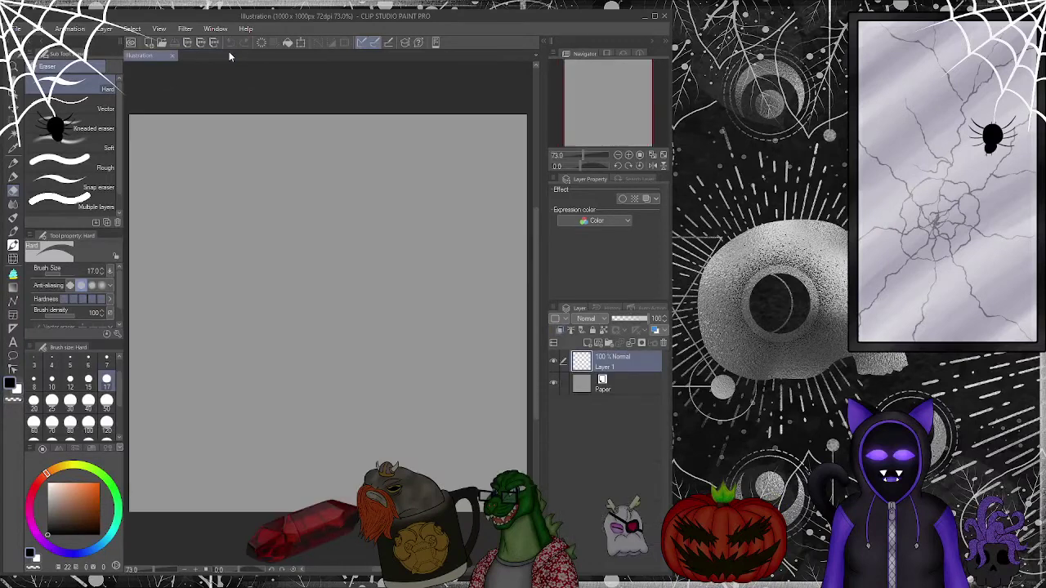
{"action": "left_click", "coordinate": [172, 56]}
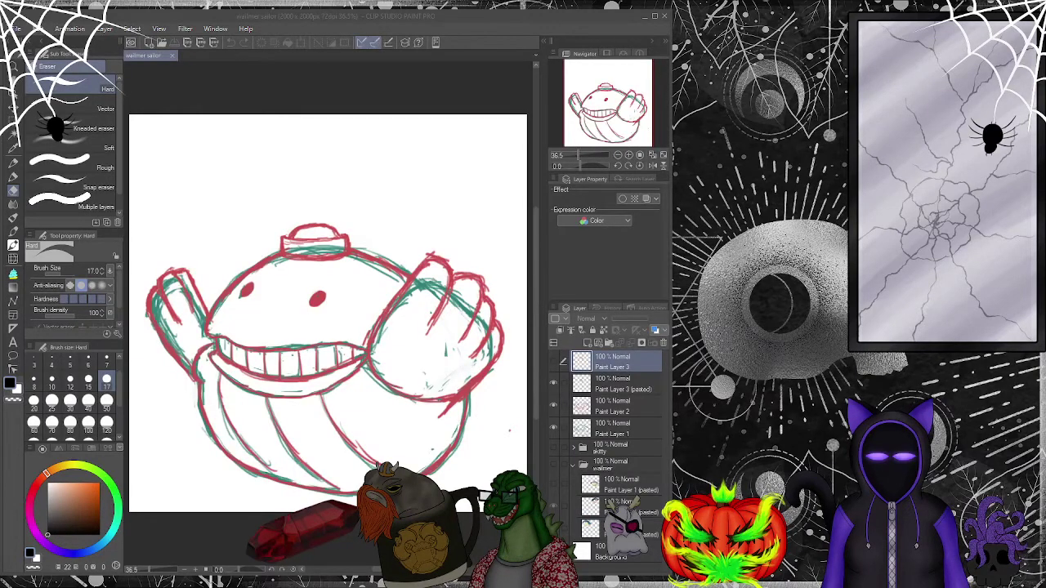
- In the wailmer sailor file, show the wailmer reference folder to check its images, and hide it again
{"action": "left_click", "coordinate": [550, 485]}
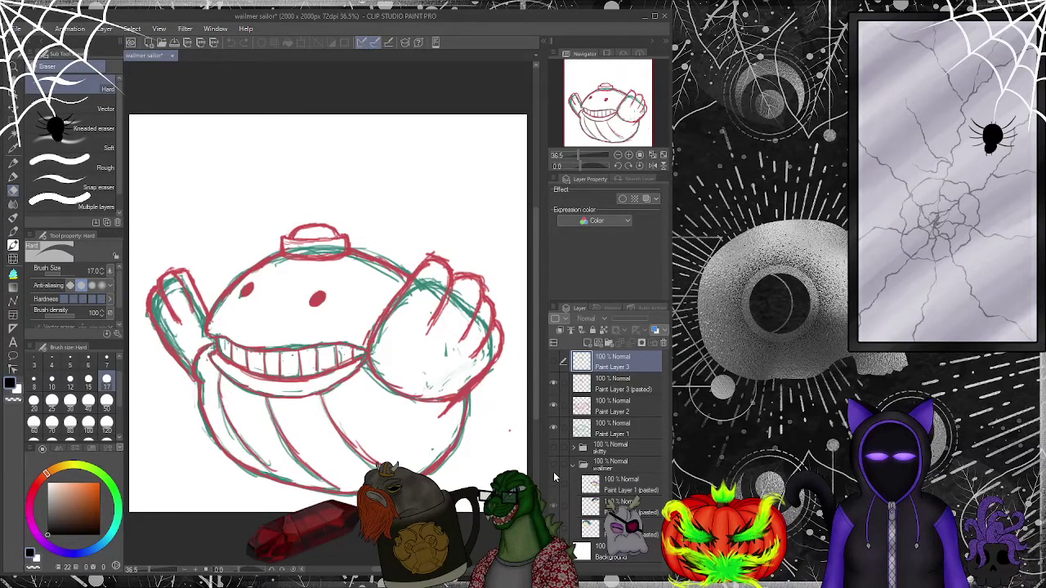
{"action": "left_click", "coordinate": [553, 466]}
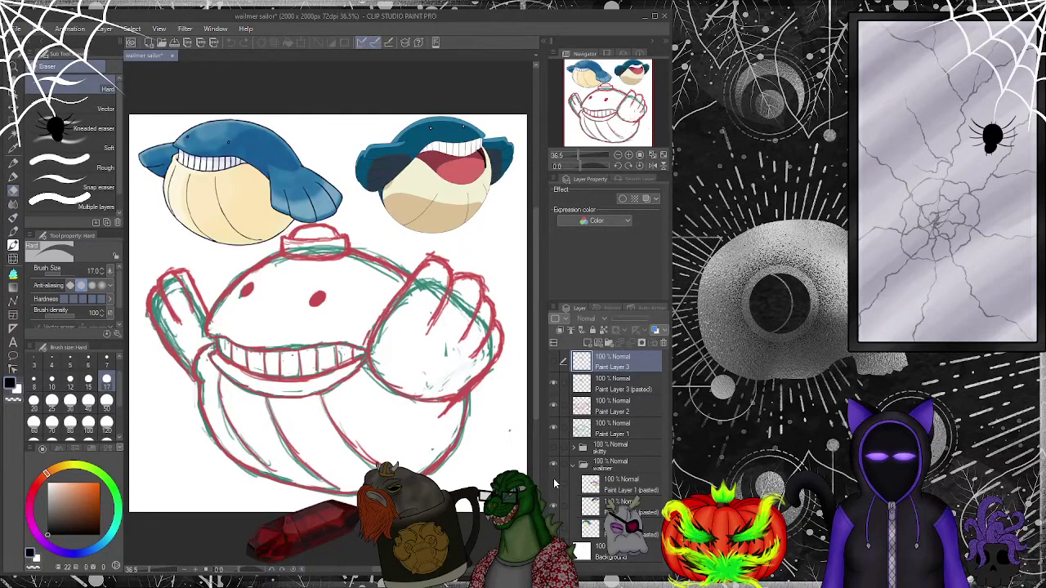
{"action": "left_click", "coordinate": [553, 486]}
{"action": "left_click", "coordinate": [554, 485]}
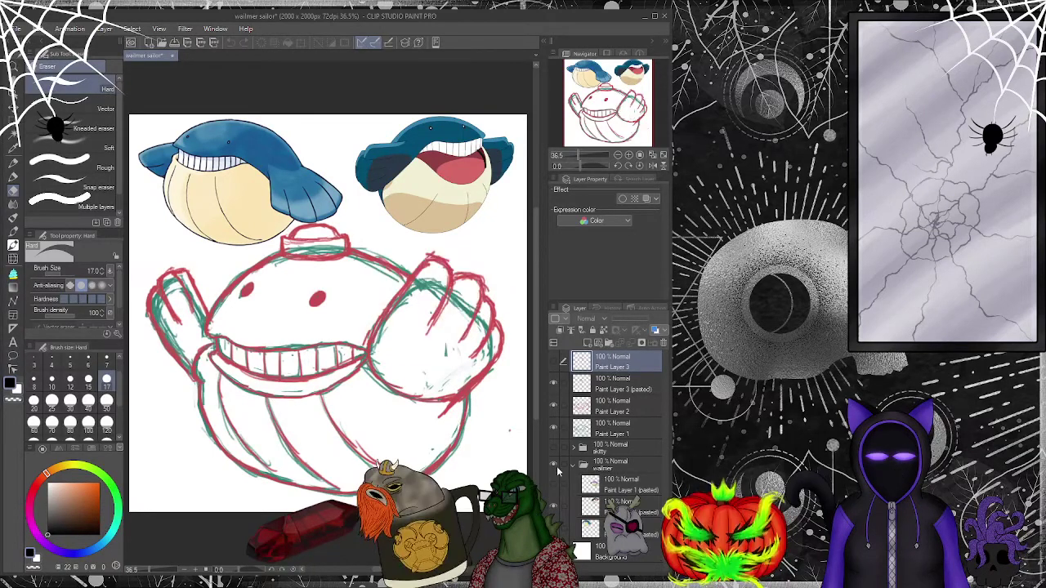
{"action": "left_click", "coordinate": [553, 465]}
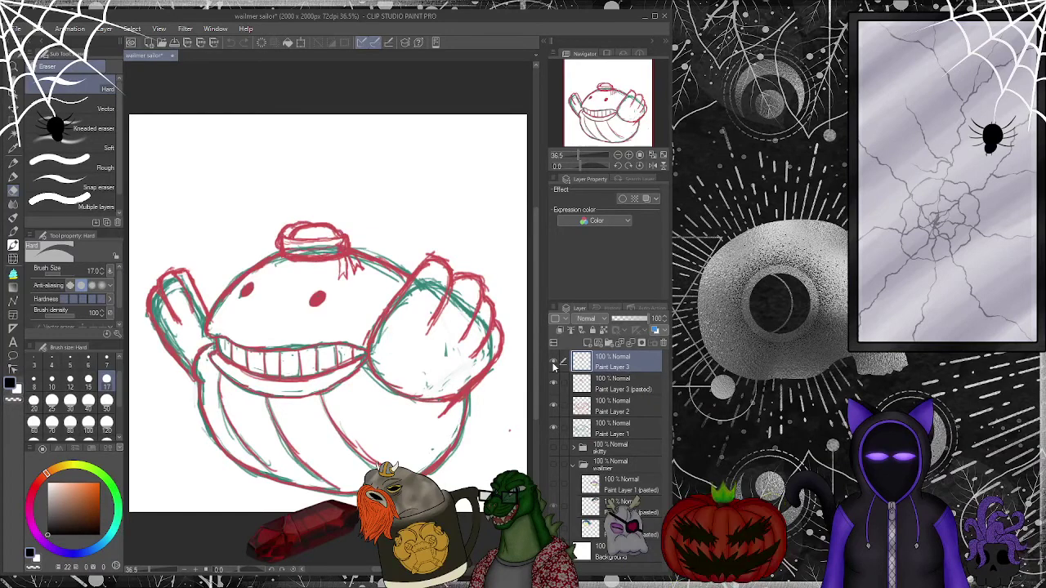
- Compare the hat sketches on Paint Layer 3 and Paint Layer 3 (pasted), leaving only the pasted version visible
{"action": "left_click", "coordinate": [555, 363]}
{"action": "left_click", "coordinate": [556, 364]}
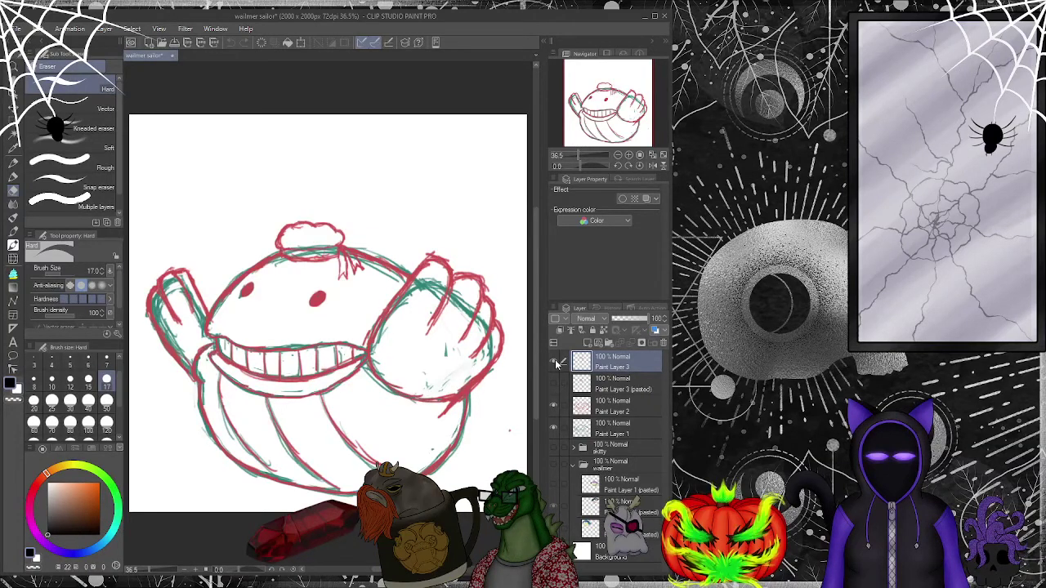
{"action": "left_click", "coordinate": [556, 364]}
{"action": "left_click", "coordinate": [556, 385]}
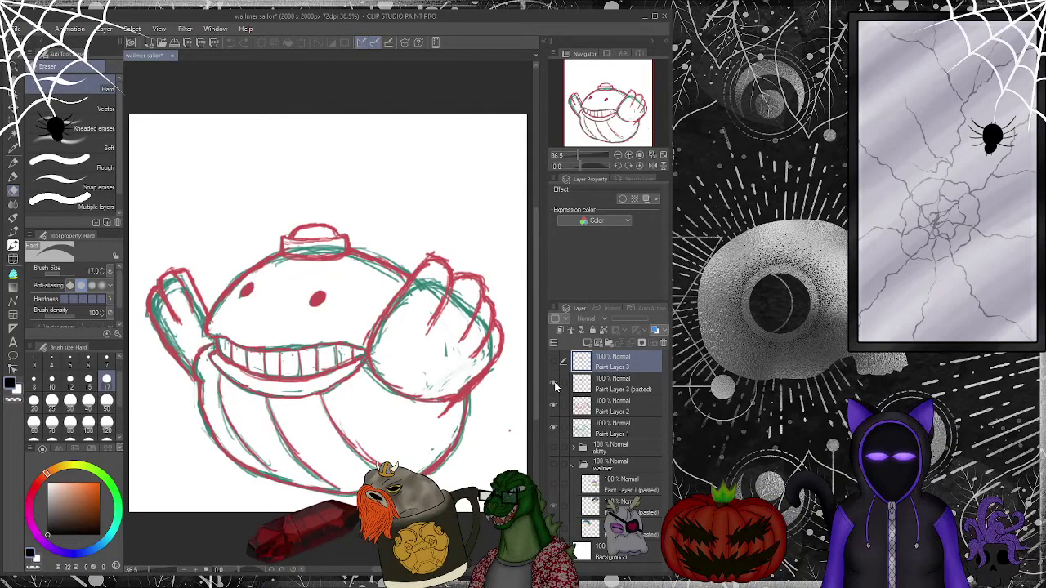
- Move Paint Layer 1, Paint Layer 2, Paint Layer 3 and Paint Layer 3 (pasted) into a new layer folder and collapse it
{"action": "key", "text": "ctrl+g"}
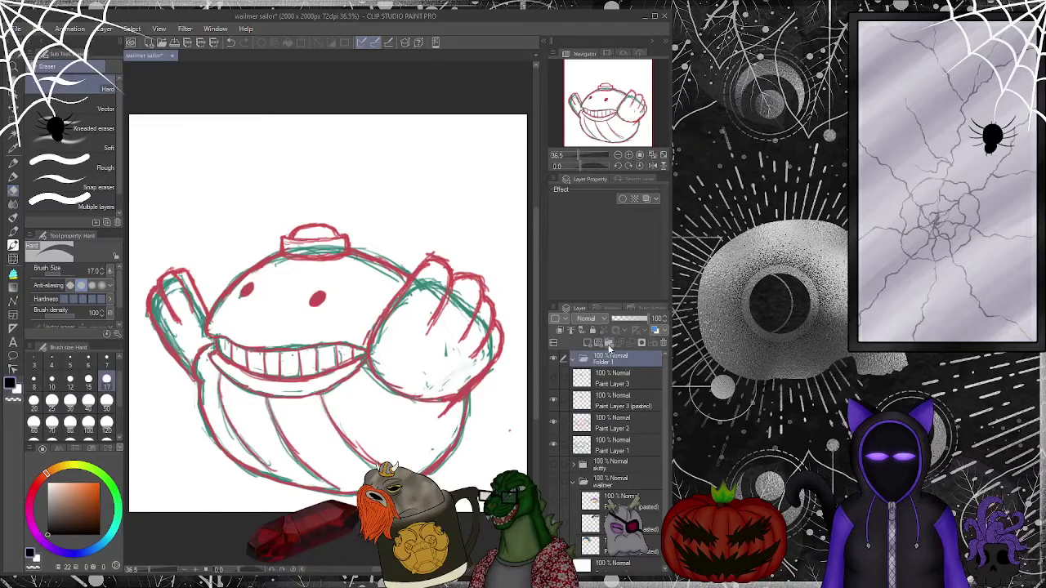
{"action": "left_click", "coordinate": [623, 443], "text": "shift"}
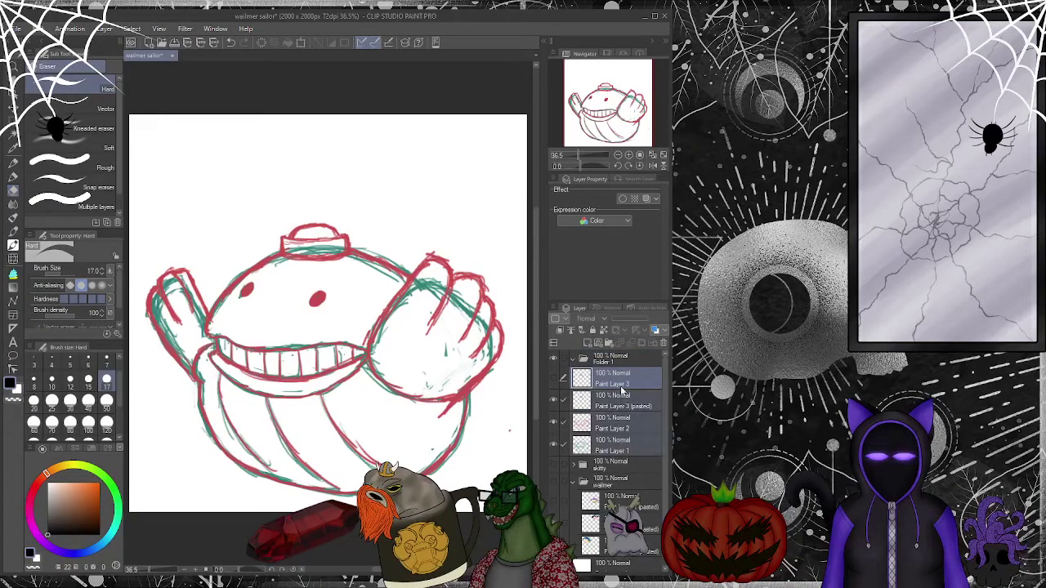
{"action": "left_click_drag", "start_coordinate": [620, 365], "coordinate": [595, 361]}
{"action": "left_click", "coordinate": [574, 360]}
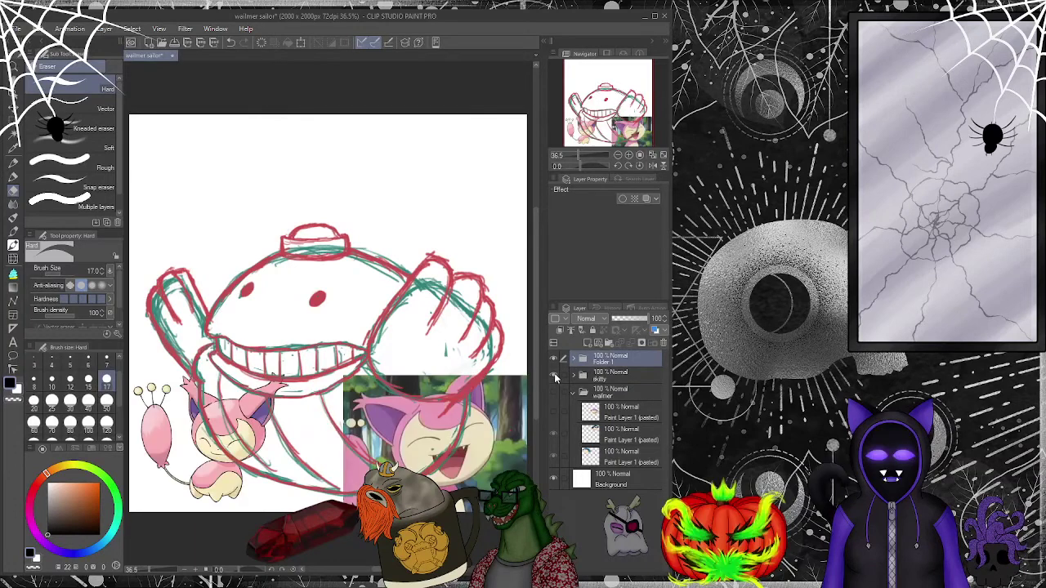
- Add a new vector layer above Folder 1 and set the Crisp Inker pen to size 25
{"action": "scroll", "coordinate": [379, 352], "scroll_direction": "down", "scroll_amount": 2}
{"action": "scroll", "coordinate": [378, 352], "scroll_direction": "down", "scroll_amount": 2}
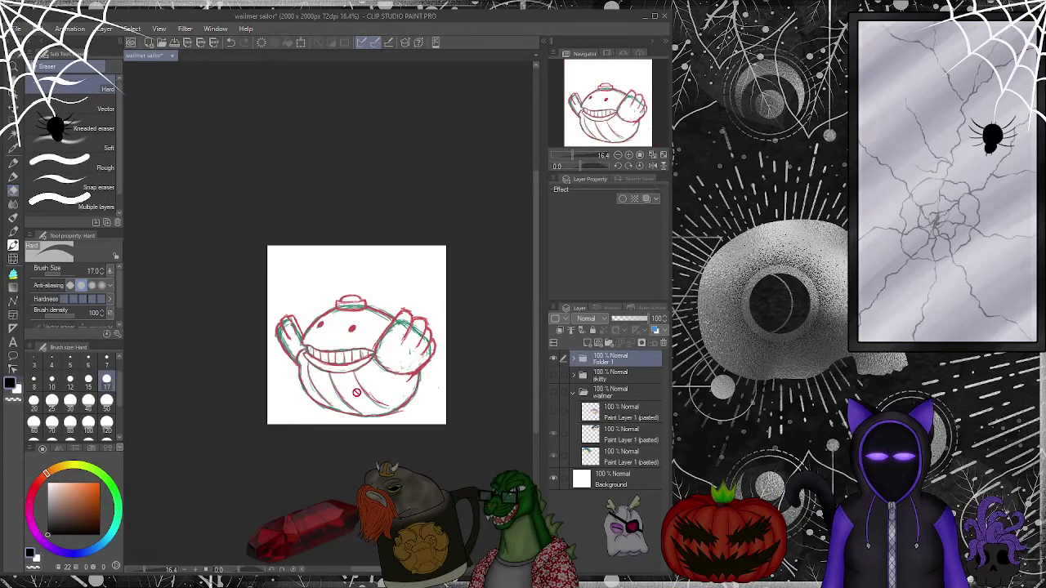
{"action": "scroll", "coordinate": [361, 353], "scroll_direction": "up", "scroll_amount": 2}
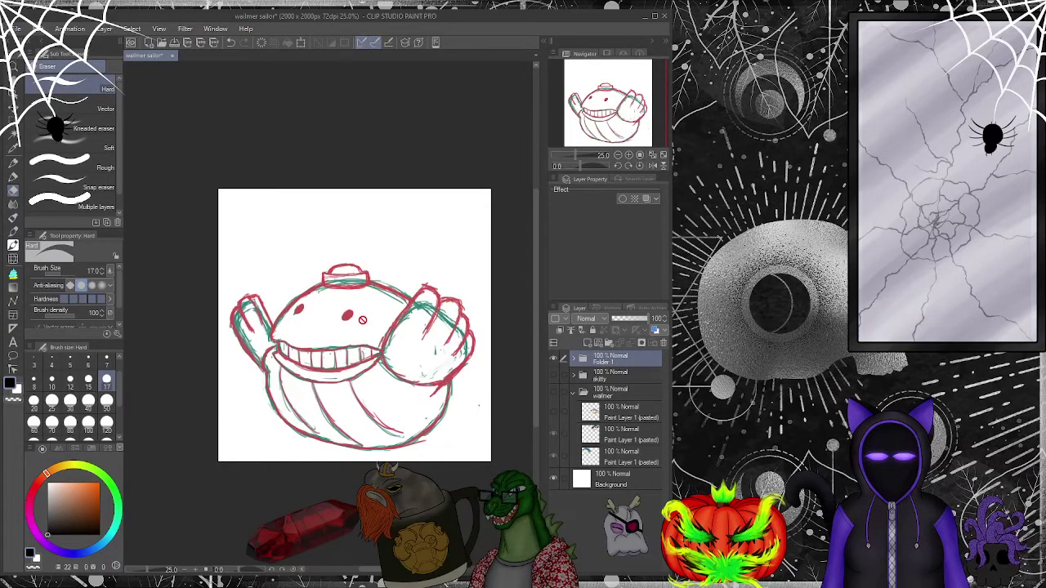
{"action": "left_click", "coordinate": [599, 343]}
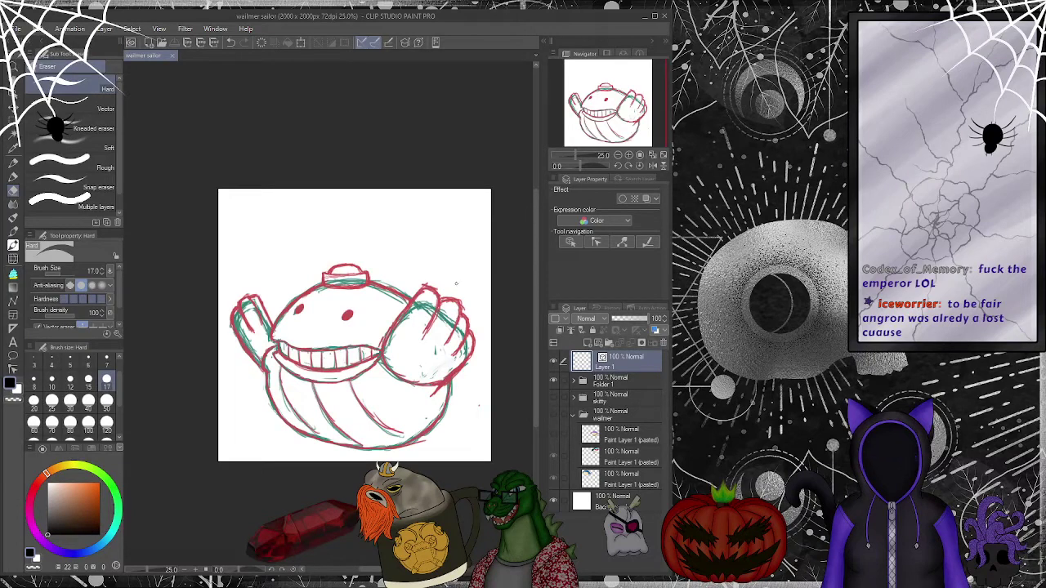
{"action": "key", "text": "p"}
{"action": "key", "text": "p"}
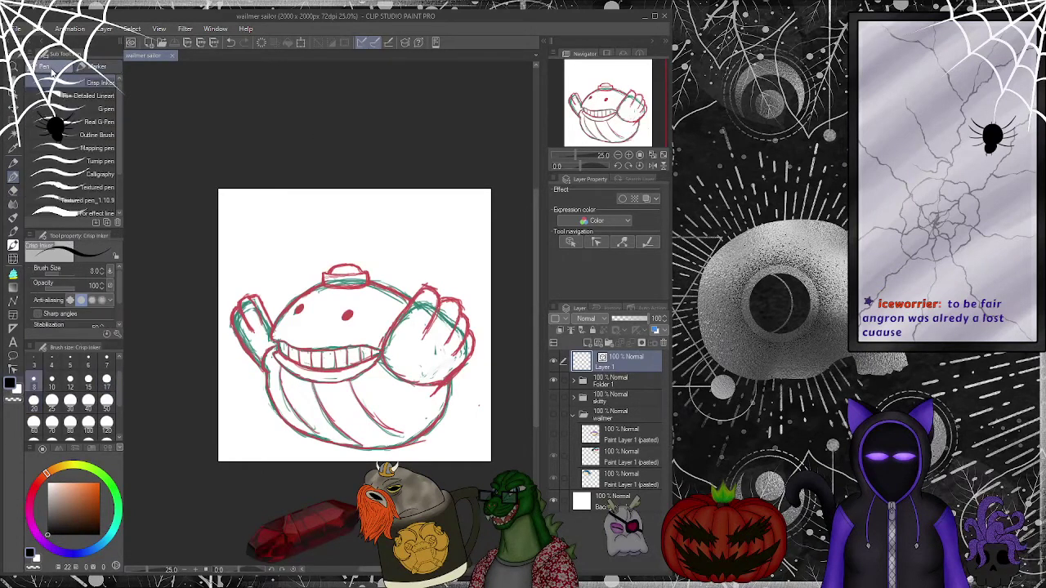
{"action": "left_click", "coordinate": [106, 378]}
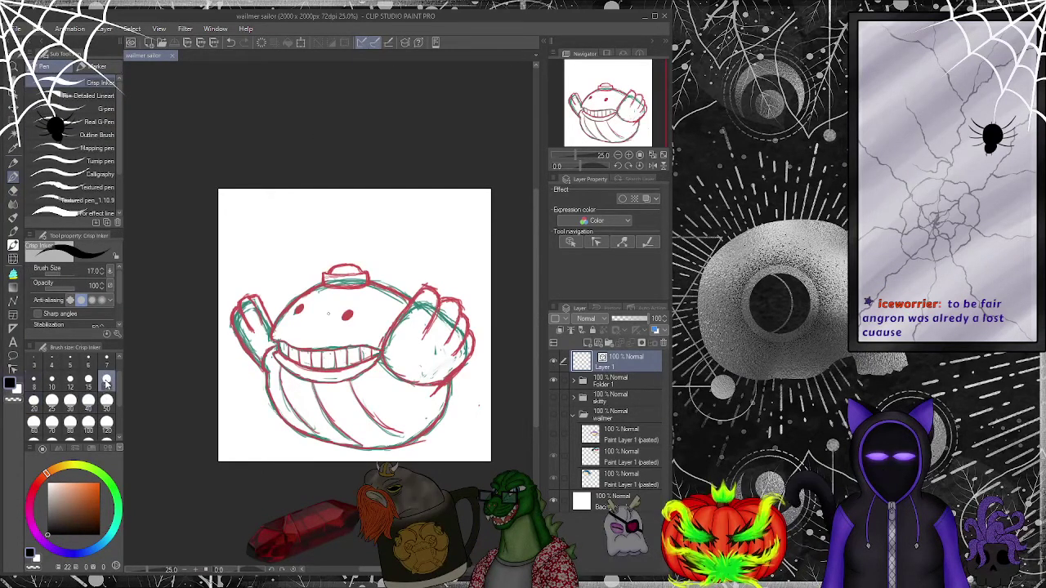
{"action": "left_click", "coordinate": [50, 401]}
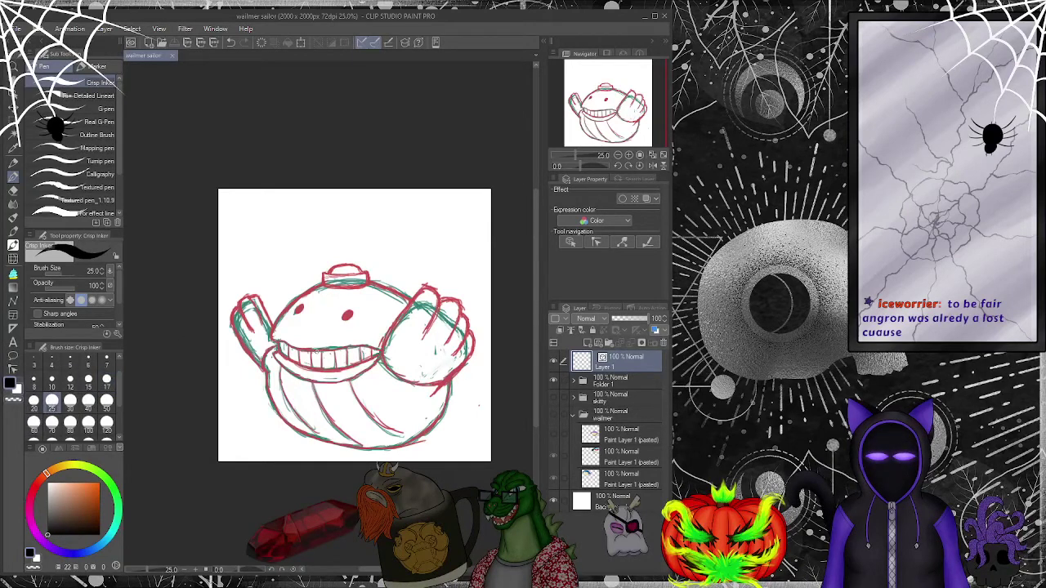
{"action": "scroll", "coordinate": [423, 353], "scroll_direction": "up", "scroll_amount": 2}
{"action": "scroll", "coordinate": [424, 353], "scroll_direction": "up", "scroll_amount": 2}
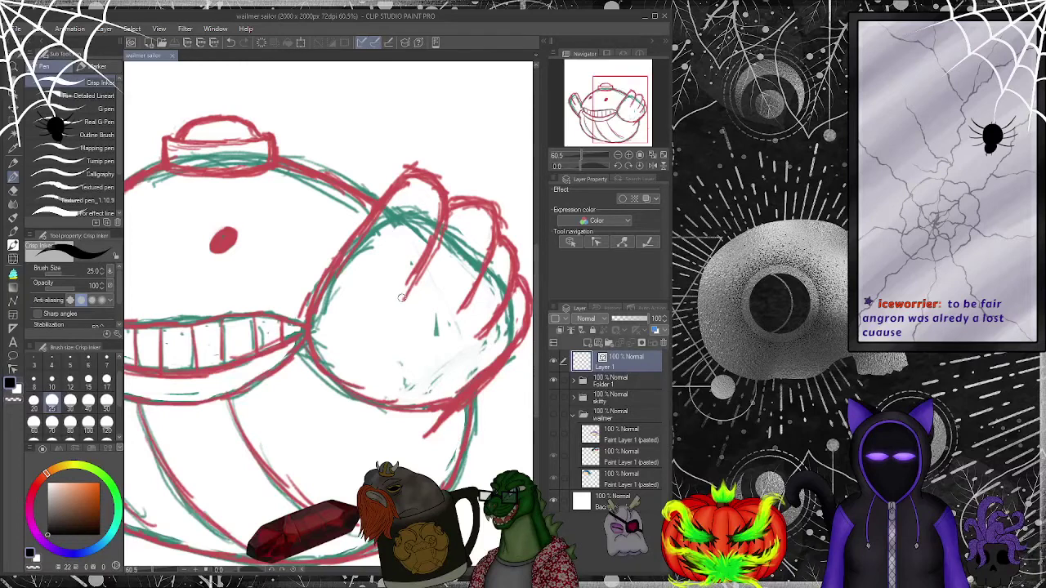
{"action": "mouse_move", "coordinate": [400, 299]}
{"action": "left_mouse_down"}
{"action": "mouse_move", "coordinate": [437, 223]}
{"action": "mouse_move", "coordinate": [436, 174]}
{"action": "mouse_move", "coordinate": [411, 170]}
{"action": "mouse_move", "coordinate": [391, 182]}
{"action": "mouse_move", "coordinate": [354, 243]}
{"action": "left_mouse_up"}
{"action": "mouse_move", "coordinate": [334, 277]}
{"action": "left_mouse_down"}
{"action": "mouse_move", "coordinate": [298, 327]}
{"action": "mouse_move", "coordinate": [323, 379]}
{"action": "mouse_move", "coordinate": [350, 391]}
{"action": "left_mouse_up"}
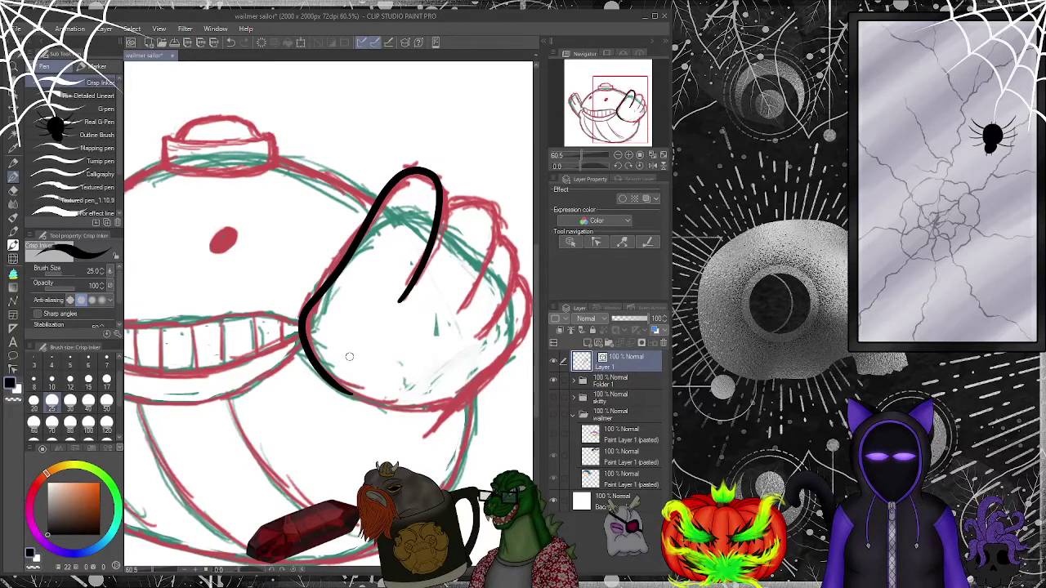
{"action": "key", "text": "ctrl+z"}
- Reduce the pen size to 20 and ink the large raised hand's outline and fingers over the sketch
{"action": "left_click_drag", "start_coordinate": [359, 306], "coordinate": [309, 316]}
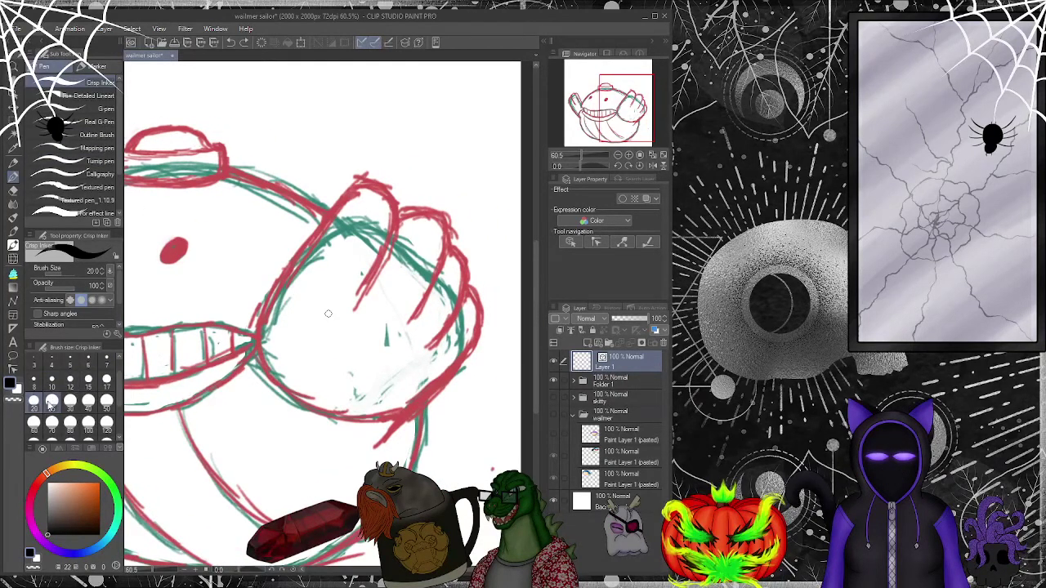
{"action": "left_click_drag", "start_coordinate": [352, 312], "coordinate": [366, 287]}
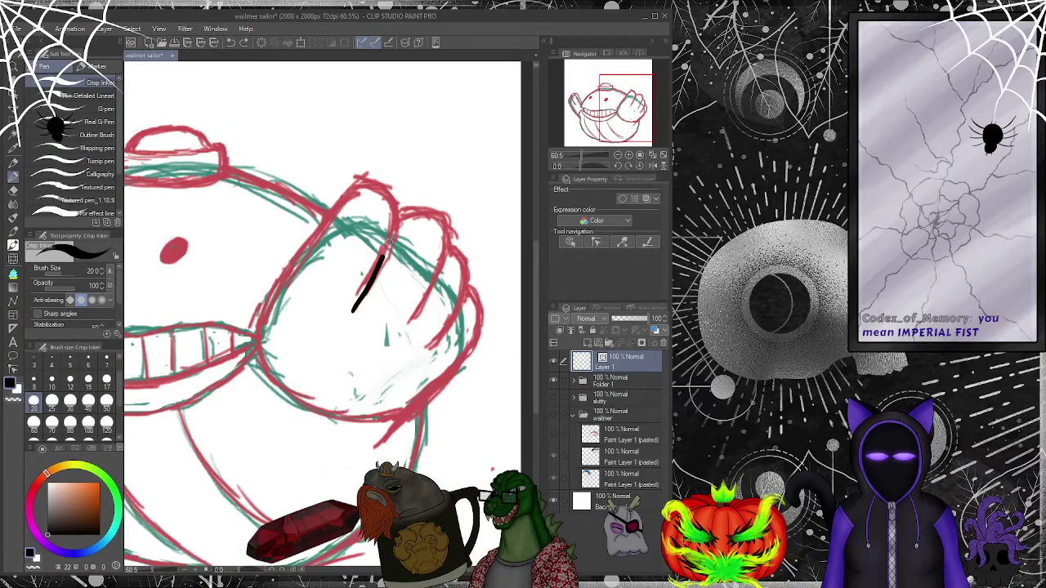
{"action": "left_click_drag", "start_coordinate": [381, 187], "coordinate": [364, 179]}
{"action": "mouse_move", "coordinate": [324, 219]}
{"action": "left_mouse_down"}
{"action": "mouse_move", "coordinate": [263, 309]}
{"action": "mouse_move", "coordinate": [261, 358]}
{"action": "mouse_move", "coordinate": [297, 406]}
{"action": "mouse_move", "coordinate": [374, 432]}
{"action": "mouse_move", "coordinate": [418, 424]}
{"action": "mouse_move", "coordinate": [456, 393]}
{"action": "mouse_move", "coordinate": [483, 333]}
{"action": "left_mouse_up"}
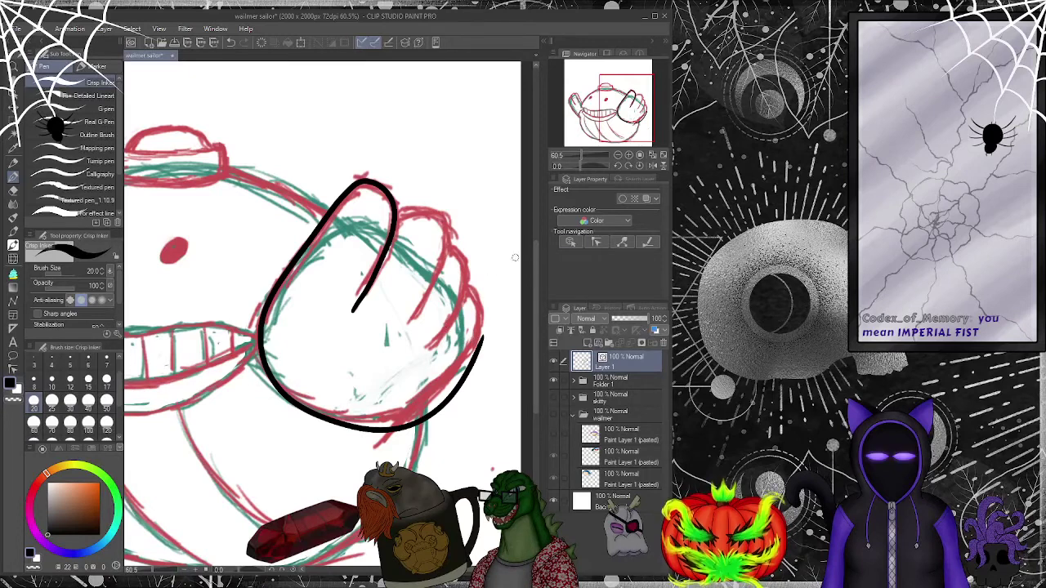
{"action": "left_click", "coordinate": [216, 42]}
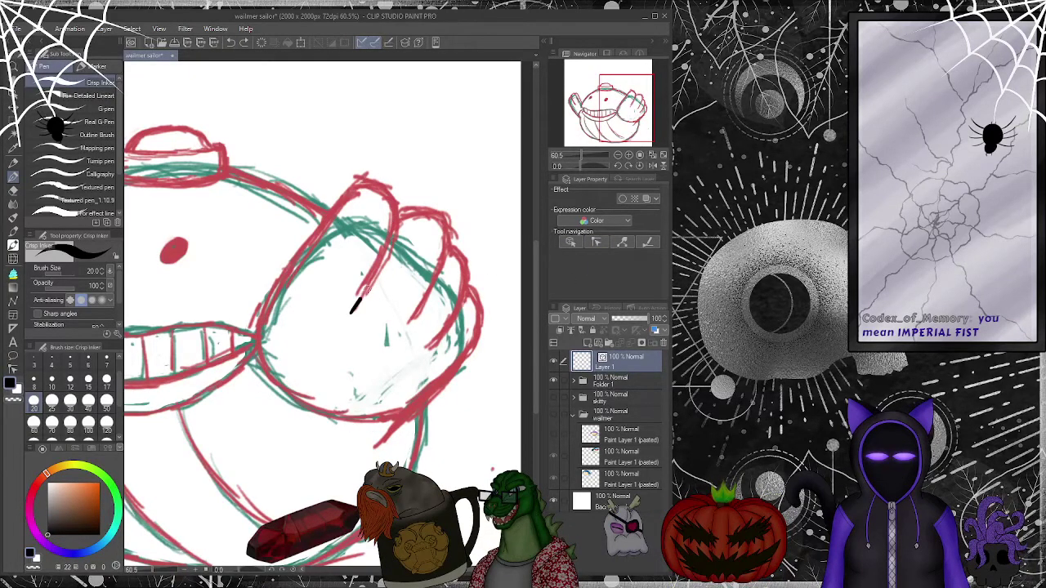
{"action": "left_click_drag", "start_coordinate": [367, 289], "coordinate": [395, 233]}
{"action": "mouse_move", "coordinate": [395, 196]}
{"action": "left_mouse_down"}
{"action": "mouse_move", "coordinate": [367, 181]}
{"action": "mouse_move", "coordinate": [347, 193]}
{"action": "mouse_move", "coordinate": [274, 290]}
{"action": "mouse_move", "coordinate": [258, 336]}
{"action": "mouse_move", "coordinate": [275, 384]}
{"action": "mouse_move", "coordinate": [342, 414]}
{"action": "mouse_move", "coordinate": [423, 406]}
{"action": "mouse_move", "coordinate": [484, 327]}
{"action": "mouse_move", "coordinate": [466, 279]}
{"action": "left_mouse_up"}
{"action": "mouse_move", "coordinate": [397, 210]}
{"action": "left_mouse_down"}
{"action": "mouse_move", "coordinate": [439, 215]}
{"action": "mouse_move", "coordinate": [447, 241]}
{"action": "mouse_move", "coordinate": [406, 337]}
{"action": "left_mouse_up"}
{"action": "mouse_move", "coordinate": [447, 250]}
{"action": "left_mouse_down"}
{"action": "mouse_move", "coordinate": [465, 288]}
{"action": "mouse_move", "coordinate": [423, 357]}
{"action": "left_mouse_up"}
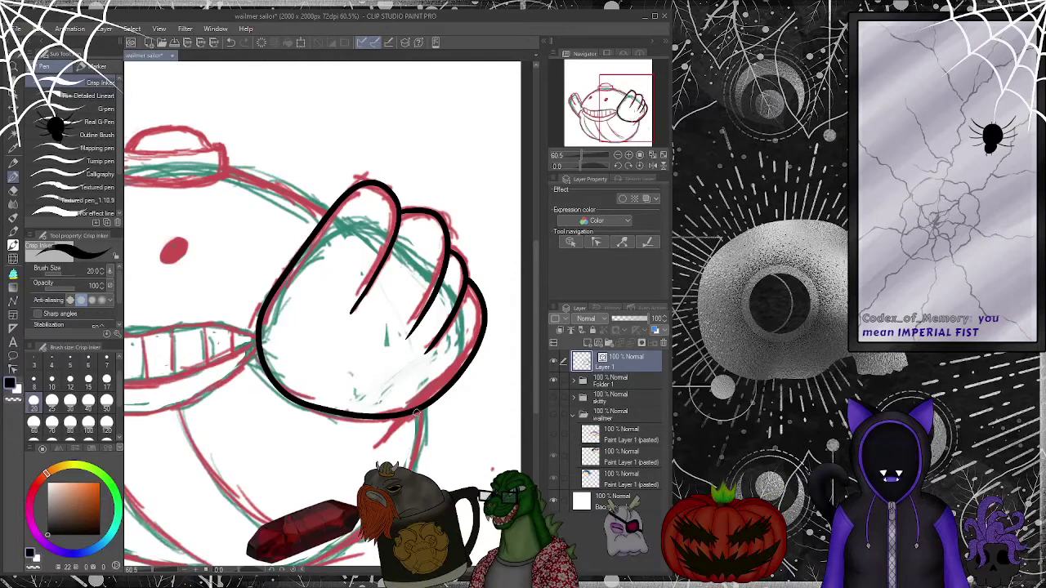
- Simplify the large hand's vector outline and reshape its lower right edge with Pinch vector line
{"action": "key", "text": "y"}
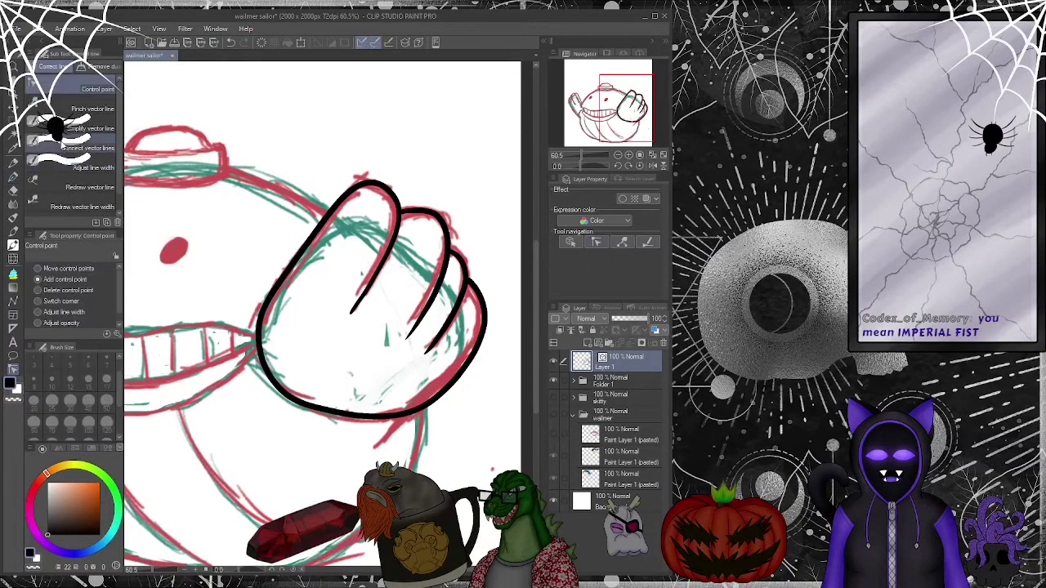
{"action": "left_click", "coordinate": [82, 129]}
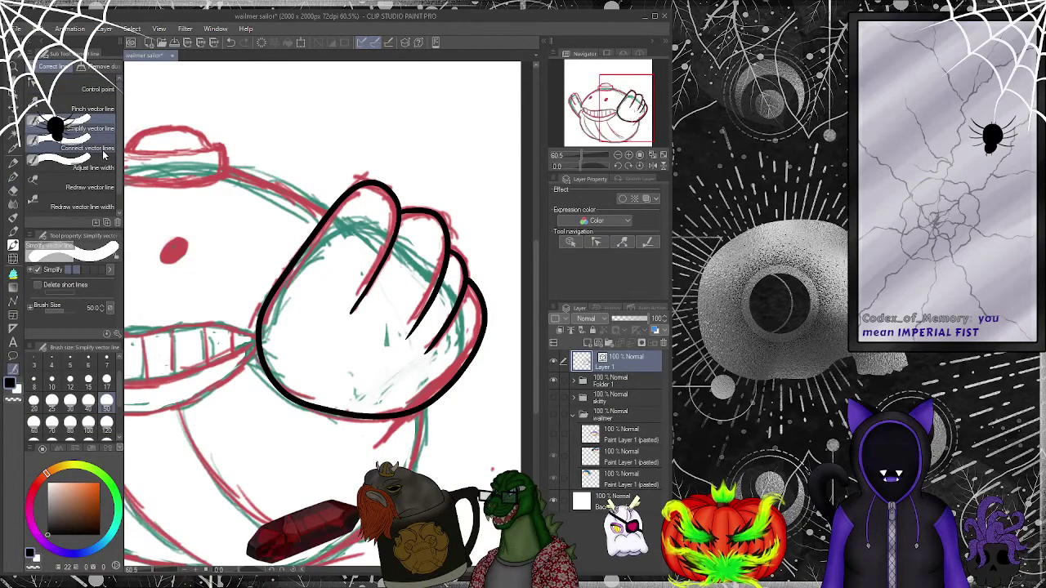
{"action": "mouse_move", "coordinate": [488, 325]}
{"action": "left_mouse_down"}
{"action": "mouse_move", "coordinate": [393, 419]}
{"action": "mouse_move", "coordinate": [482, 331]}
{"action": "mouse_move", "coordinate": [458, 376]}
{"action": "mouse_move", "coordinate": [469, 359]}
{"action": "left_mouse_up"}
{"action": "left_click", "coordinate": [98, 88]}
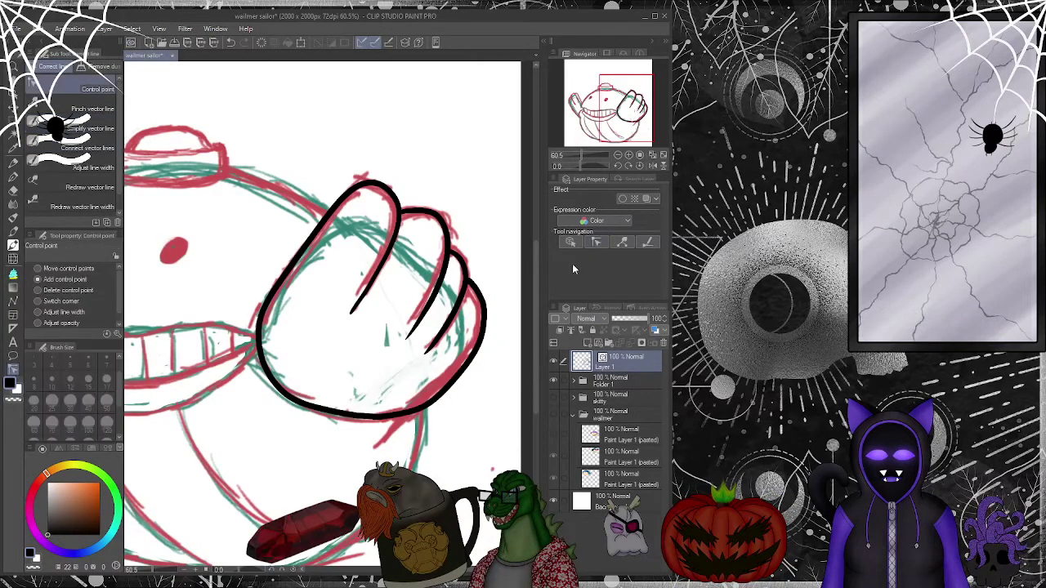
{"action": "left_click", "coordinate": [92, 109]}
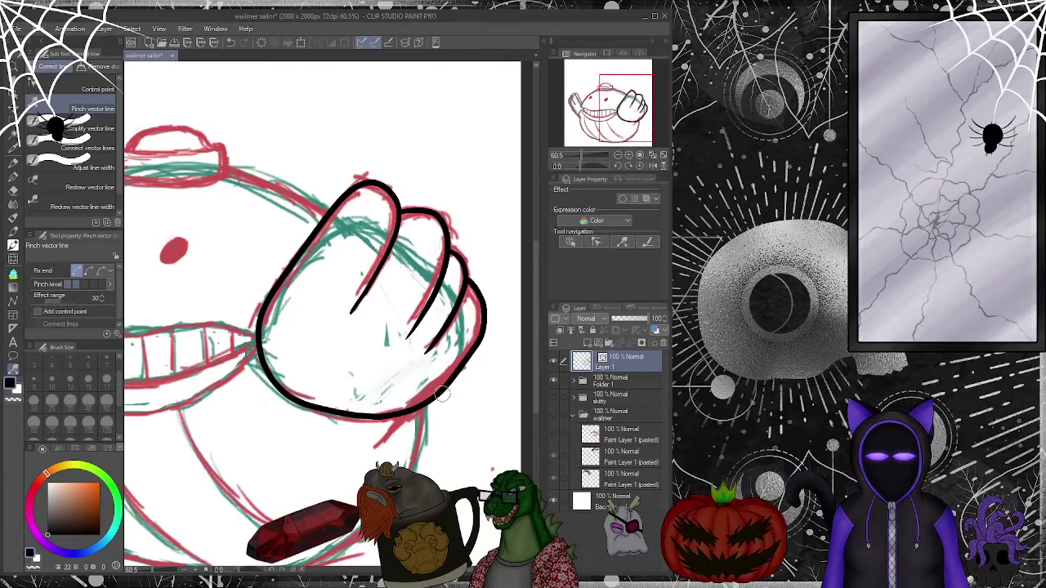
{"action": "left_click", "coordinate": [597, 243]}
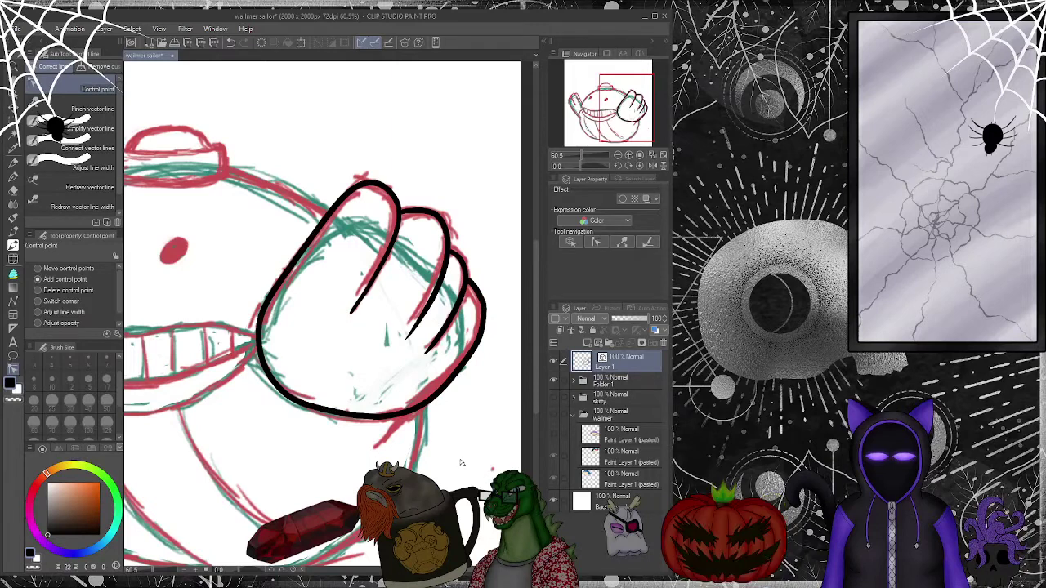
- Ink the short curved lip corner at the left end of the mouth with the Crisp Inker pen
{"action": "key", "text": "p"}
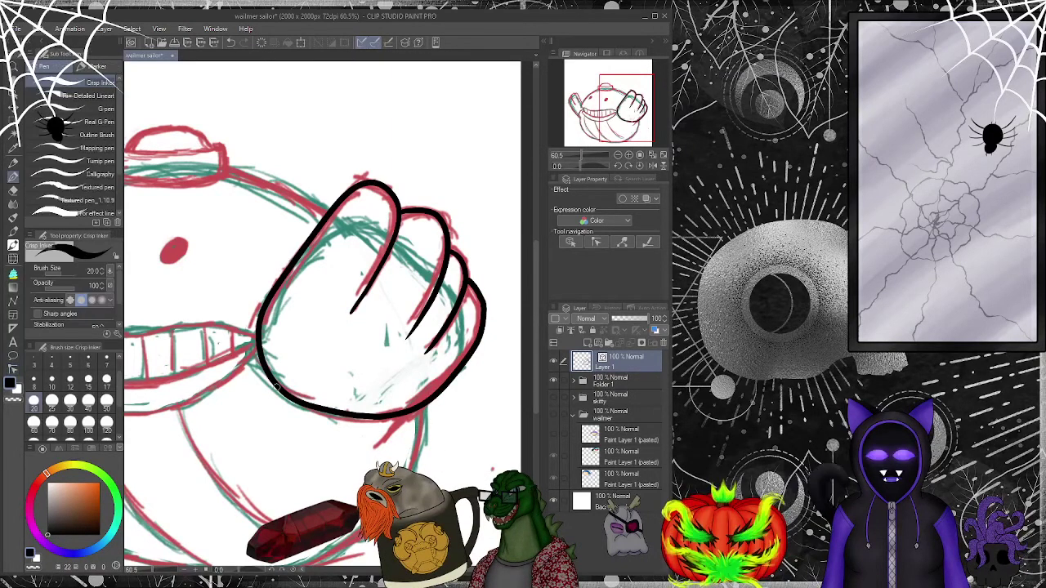
{"action": "scroll", "coordinate": [359, 340], "scroll_direction": "up", "scroll_amount": 5}
{"action": "scroll", "coordinate": [360, 340], "scroll_direction": "down", "scroll_amount": 3}
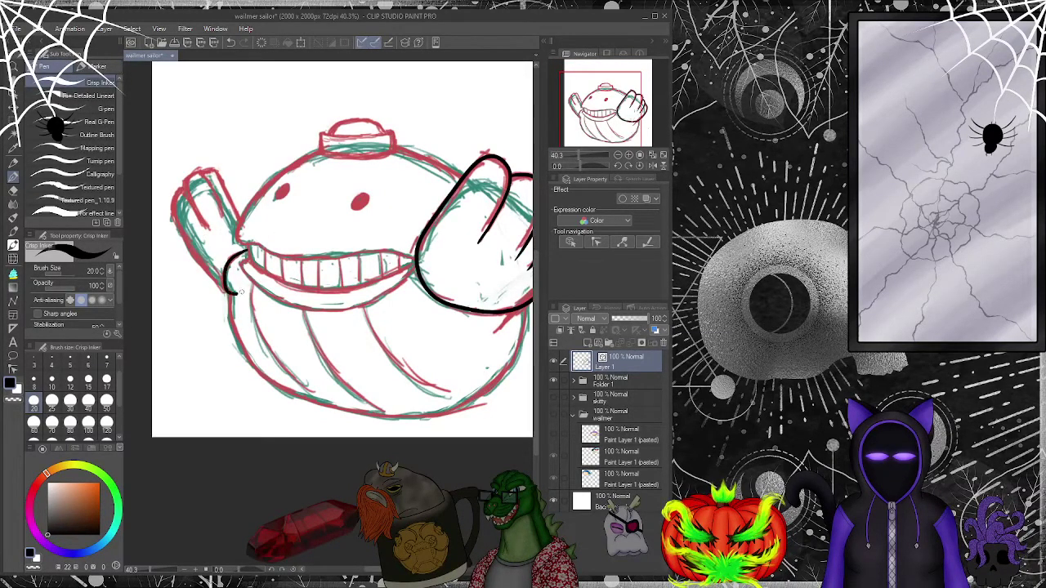
{"action": "left_click", "coordinate": [230, 42]}
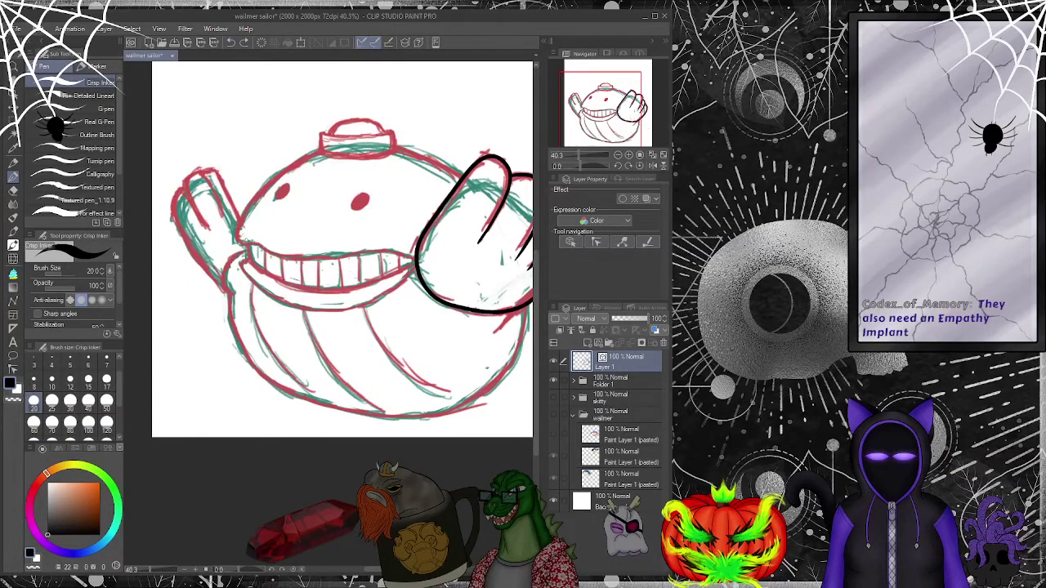
{"action": "mouse_move", "coordinate": [222, 263]}
{"action": "left_mouse_down"}
{"action": "mouse_move", "coordinate": [221, 284]}
{"action": "mouse_move", "coordinate": [235, 296]}
{"action": "left_mouse_up"}
{"action": "left_click_drag", "start_coordinate": [519, 147], "coordinate": [474, 135]}
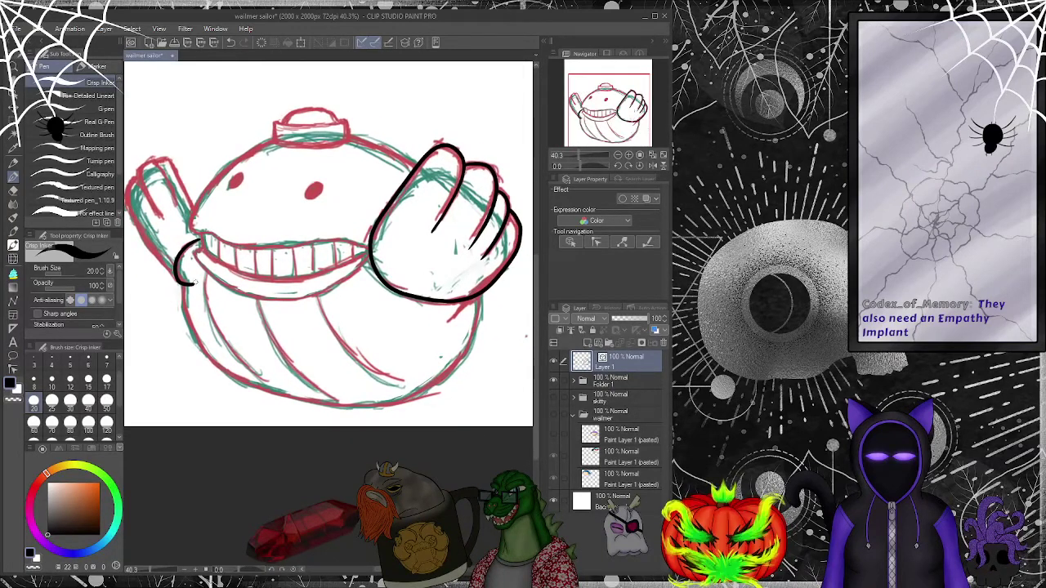
{"action": "mouse_move", "coordinate": [183, 288]}
{"action": "left_mouse_down"}
{"action": "mouse_move", "coordinate": [189, 323]}
{"action": "mouse_move", "coordinate": [230, 381]}
{"action": "mouse_move", "coordinate": [278, 396]}
{"action": "mouse_move", "coordinate": [369, 395]}
{"action": "mouse_move", "coordinate": [446, 368]}
{"action": "mouse_move", "coordinate": [492, 286]}
{"action": "left_mouse_up"}
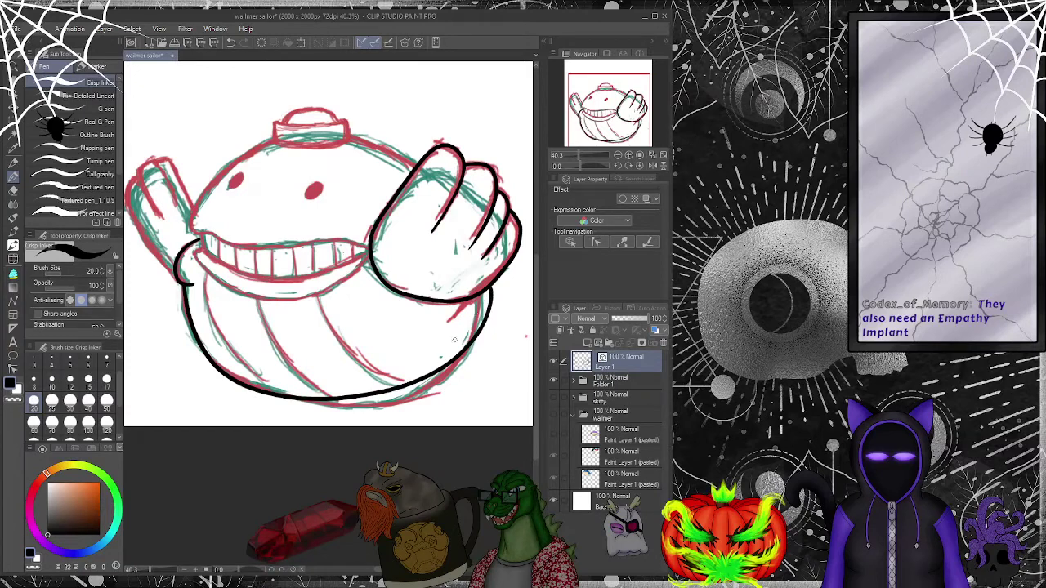
{"action": "key", "text": "ctrl+z"}
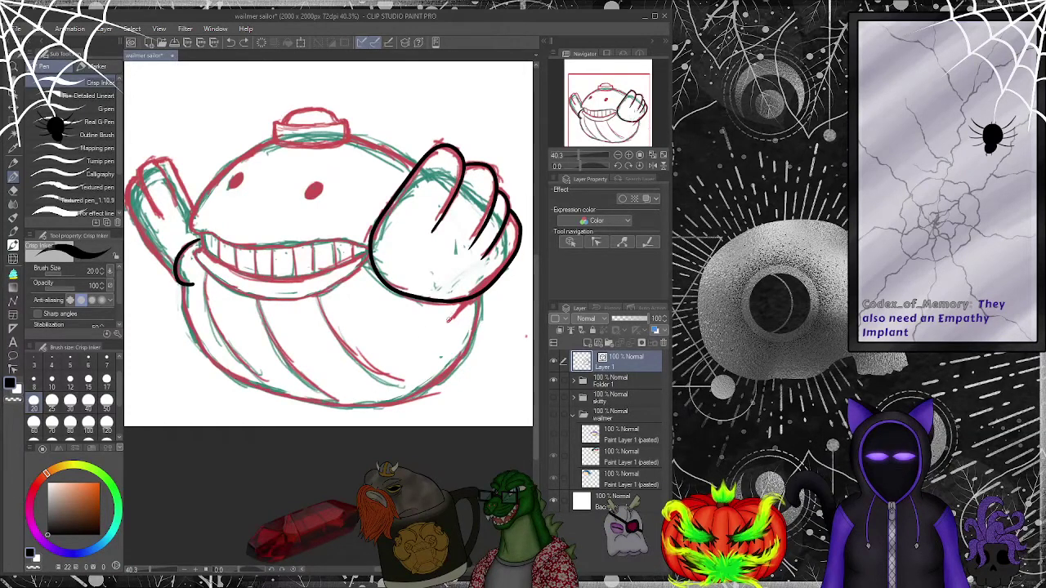
- Ink a short wrist line beneath the large hand and simplify the hand's lower vector outline
{"action": "left_click_drag", "start_coordinate": [443, 323], "coordinate": [477, 299]}
{"action": "key", "text": "ctrl+z"}
{"action": "left_click_drag", "start_coordinate": [448, 320], "coordinate": [478, 297]}
{"action": "left_click", "coordinate": [602, 242]}
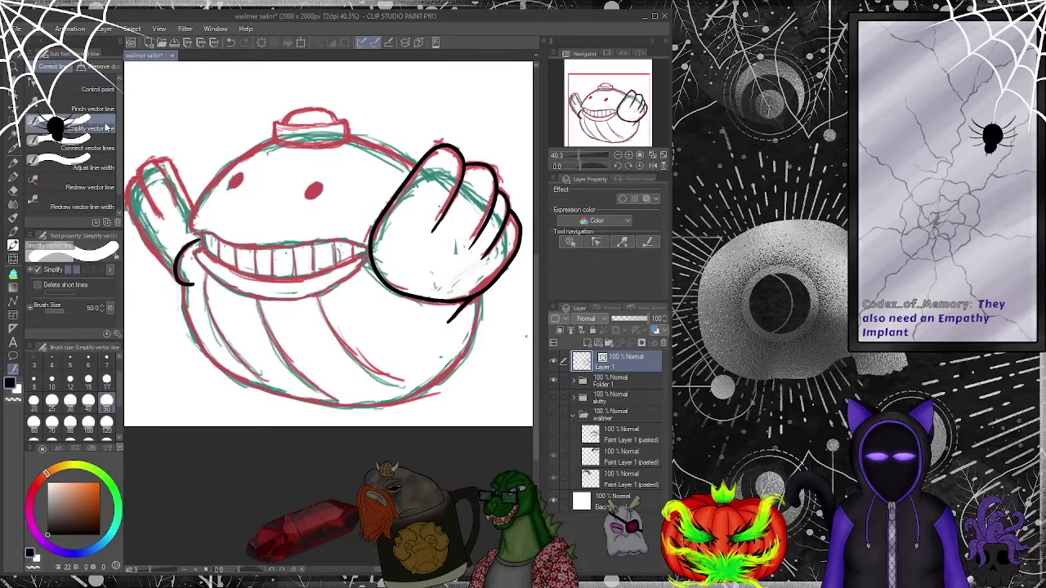
{"action": "mouse_move", "coordinate": [378, 253]}
{"action": "left_mouse_down"}
{"action": "mouse_move", "coordinate": [403, 288]}
{"action": "mouse_move", "coordinate": [454, 296]}
{"action": "left_mouse_up"}
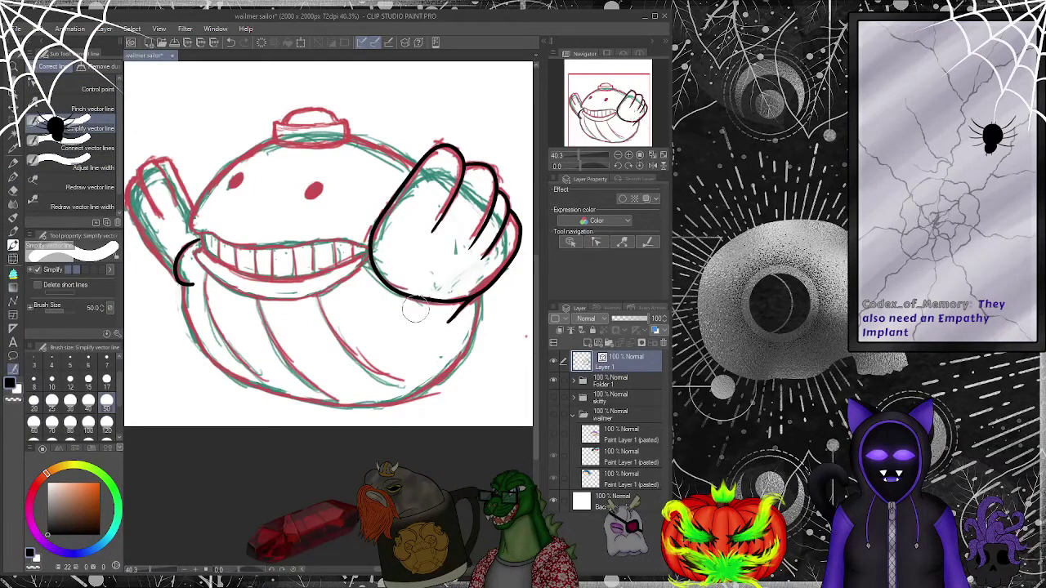
{"action": "left_click", "coordinate": [602, 242]}
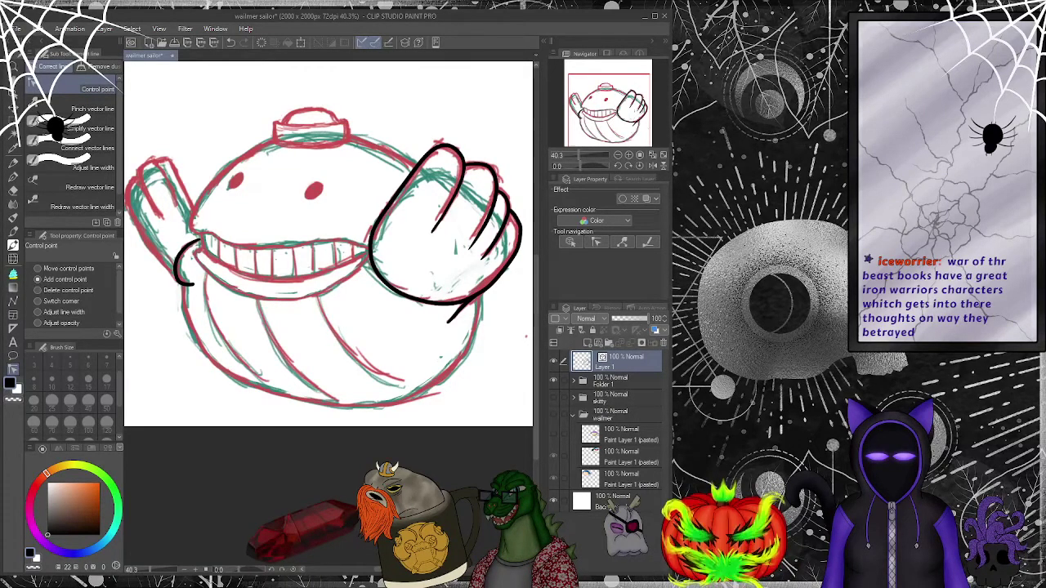
- Ink the belly outline in one curve from the left lip corner around to the large hand's wrist
{"action": "scroll", "coordinate": [261, 367], "scroll_direction": "down", "scroll_amount": 2}
{"action": "scroll", "coordinate": [262, 368], "scroll_direction": "up", "scroll_amount": 2}
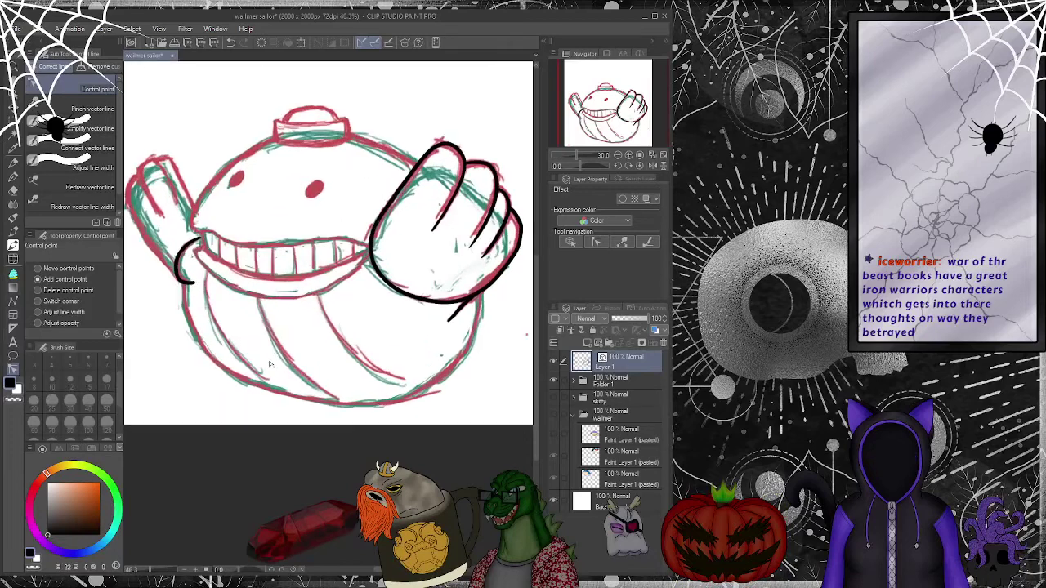
{"action": "scroll", "coordinate": [258, 372], "scroll_direction": "up", "scroll_amount": 1}
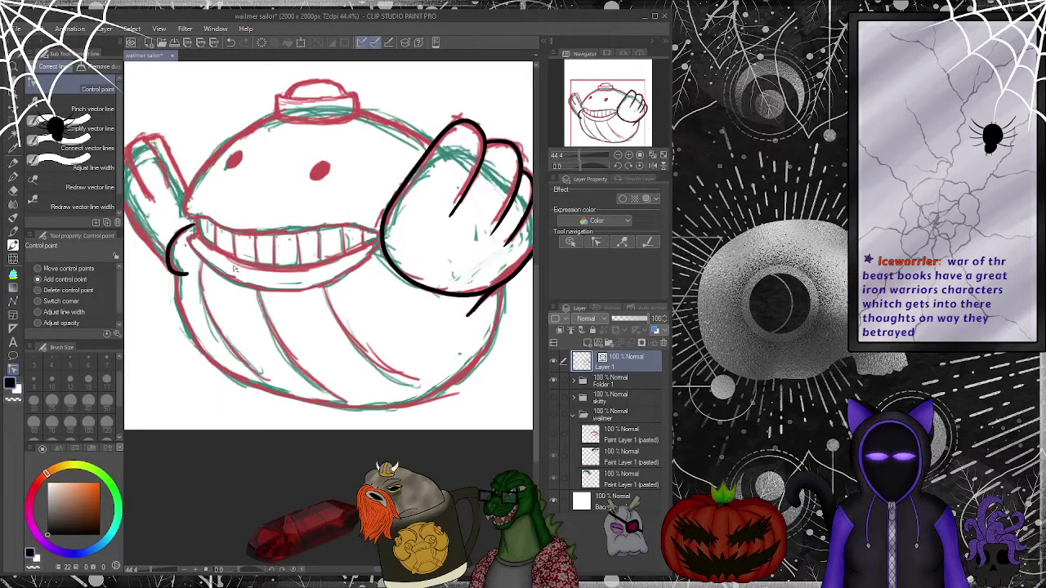
{"action": "key", "text": "p"}
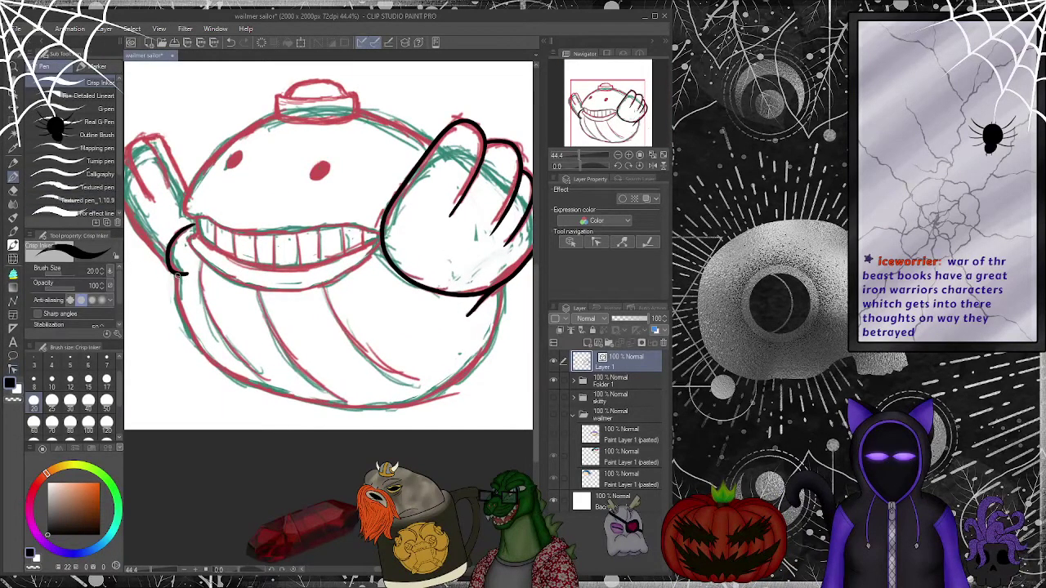
{"action": "mouse_move", "coordinate": [188, 334]}
{"action": "left_mouse_down"}
{"action": "mouse_move", "coordinate": [212, 366]}
{"action": "mouse_move", "coordinate": [306, 408]}
{"action": "mouse_move", "coordinate": [422, 401]}
{"action": "mouse_move", "coordinate": [461, 379]}
{"action": "mouse_move", "coordinate": [492, 328]}
{"action": "left_mouse_up"}
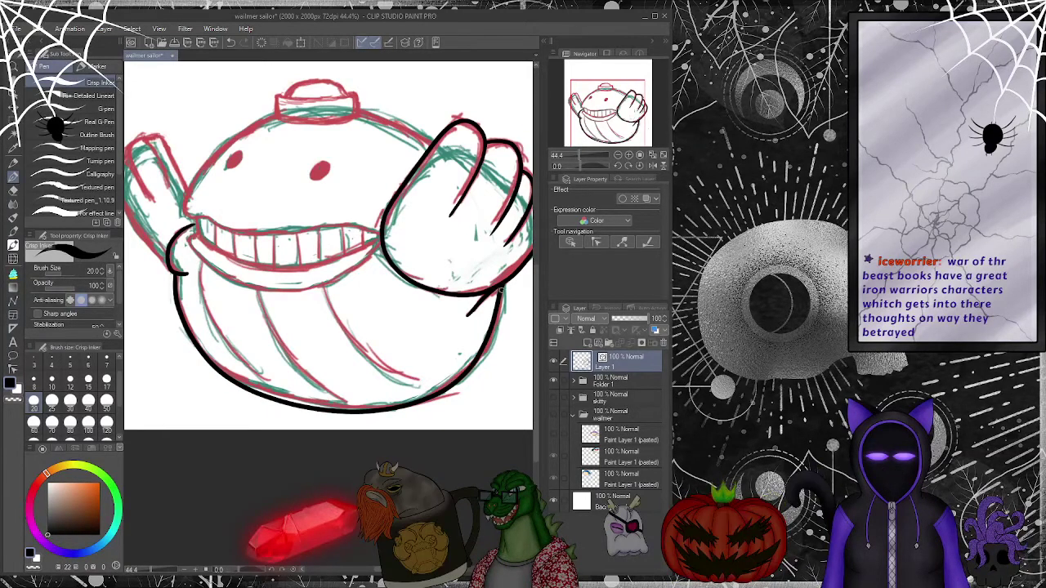
- Simplify the belly outline's vector line and check its control points
{"action": "key", "text": "y"}
{"action": "left_click", "coordinate": [90, 129]}
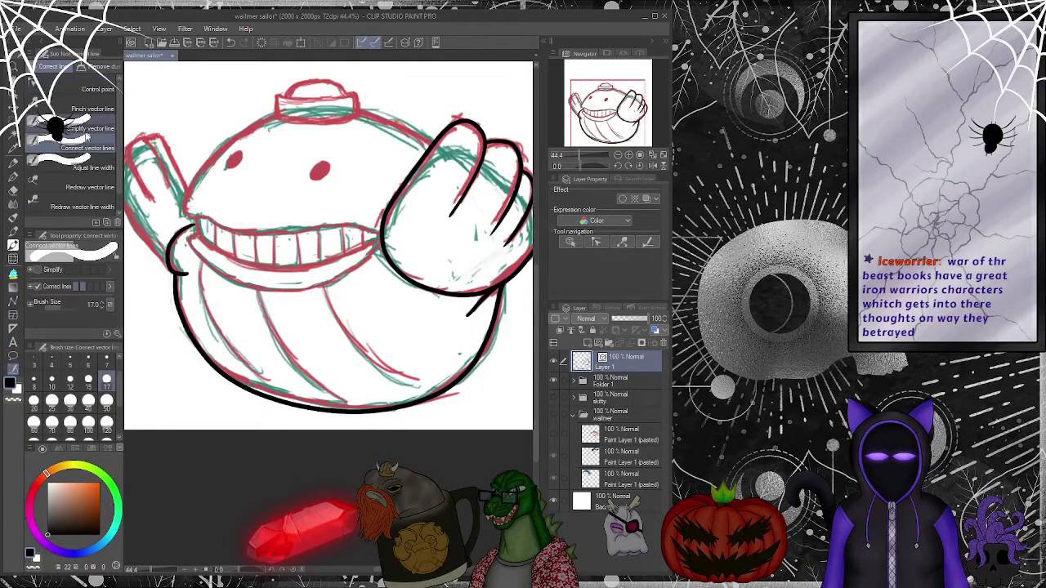
{"action": "mouse_move", "coordinate": [172, 282]}
{"action": "left_mouse_down"}
{"action": "mouse_move", "coordinate": [243, 386]}
{"action": "mouse_move", "coordinate": [349, 405]}
{"action": "mouse_move", "coordinate": [456, 371]}
{"action": "mouse_move", "coordinate": [512, 302]}
{"action": "left_mouse_up"}
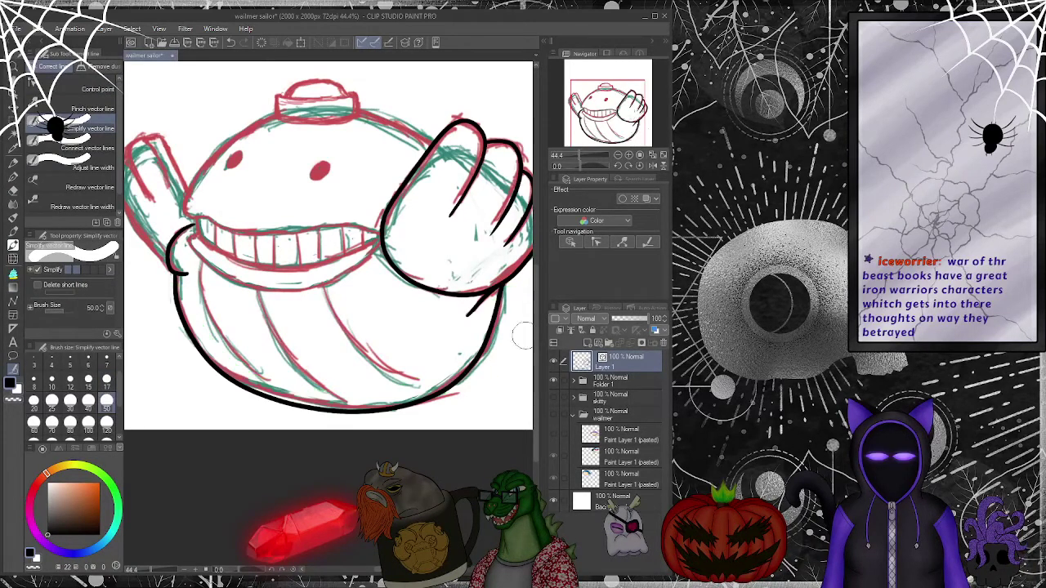
{"action": "left_click", "coordinate": [597, 243]}
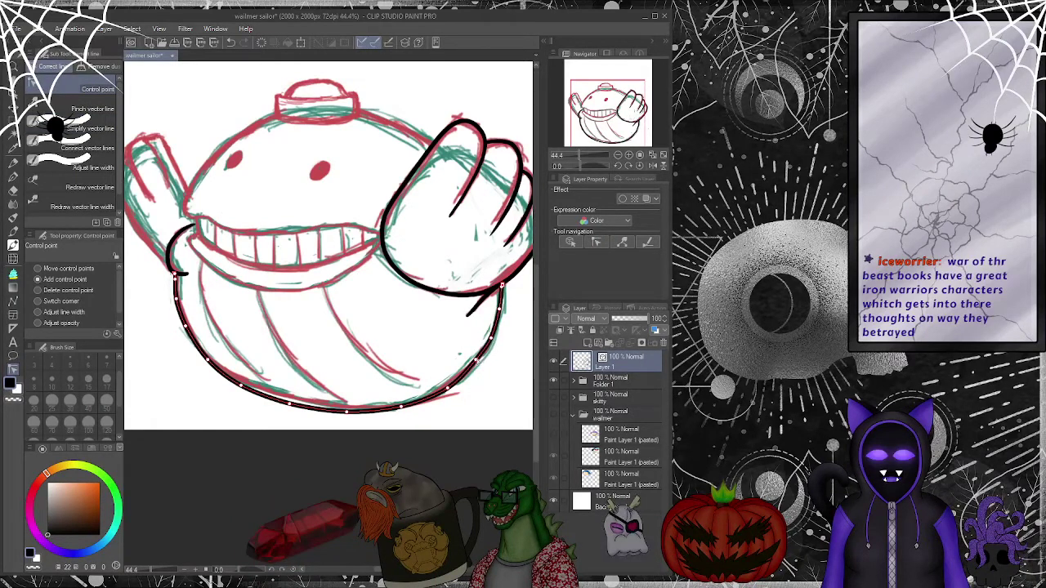
{"action": "left_click", "coordinate": [82, 128]}
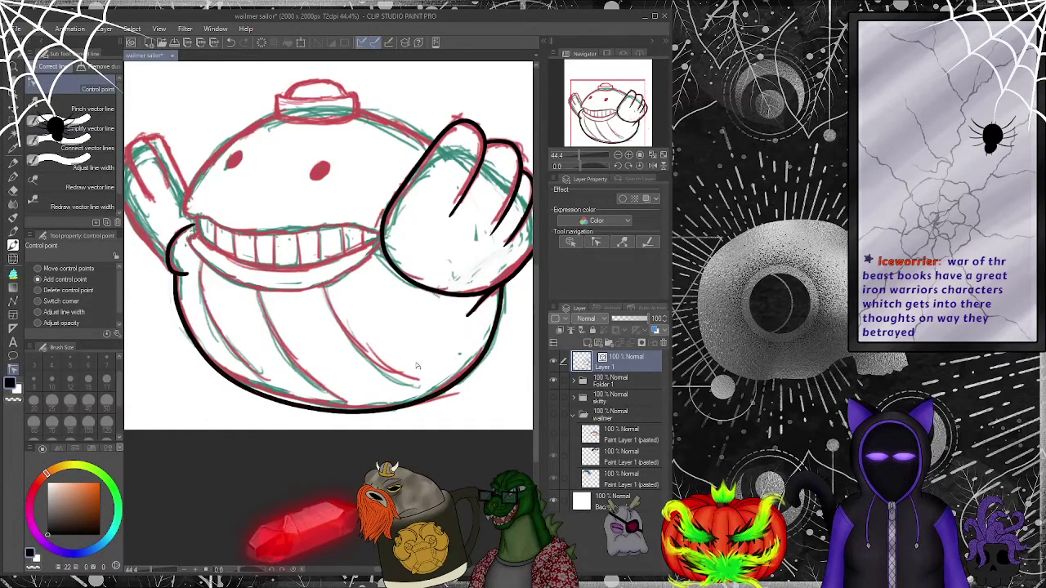
- Reshape the belly's bottom curve with Pinch vector line to follow the sketch and check the line's control points
{"action": "left_click_drag", "start_coordinate": [189, 347], "coordinate": [433, 408]}
{"action": "left_click", "coordinate": [92, 109]}
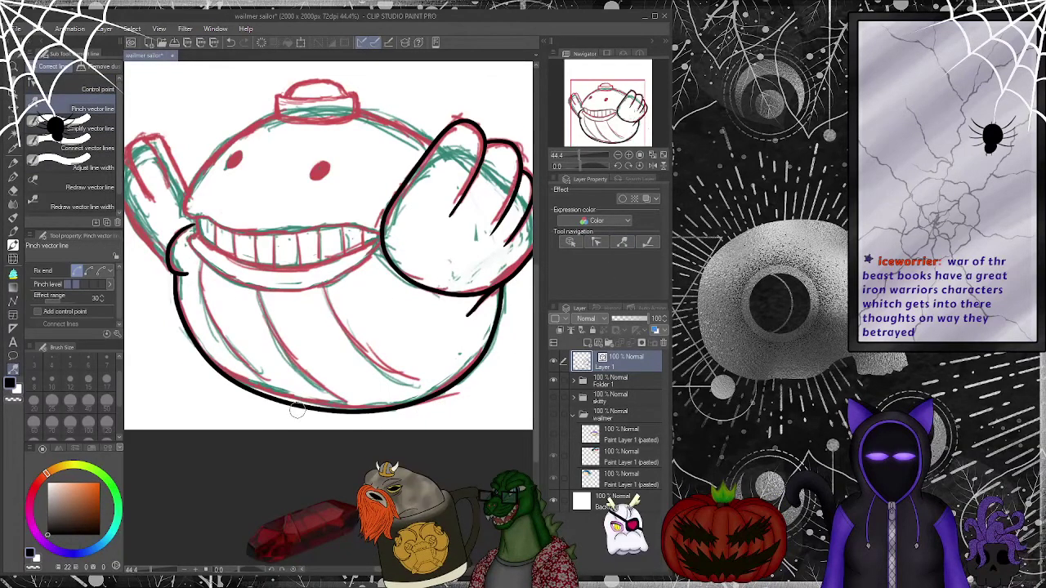
{"action": "left_click_drag", "start_coordinate": [355, 409], "coordinate": [359, 407]}
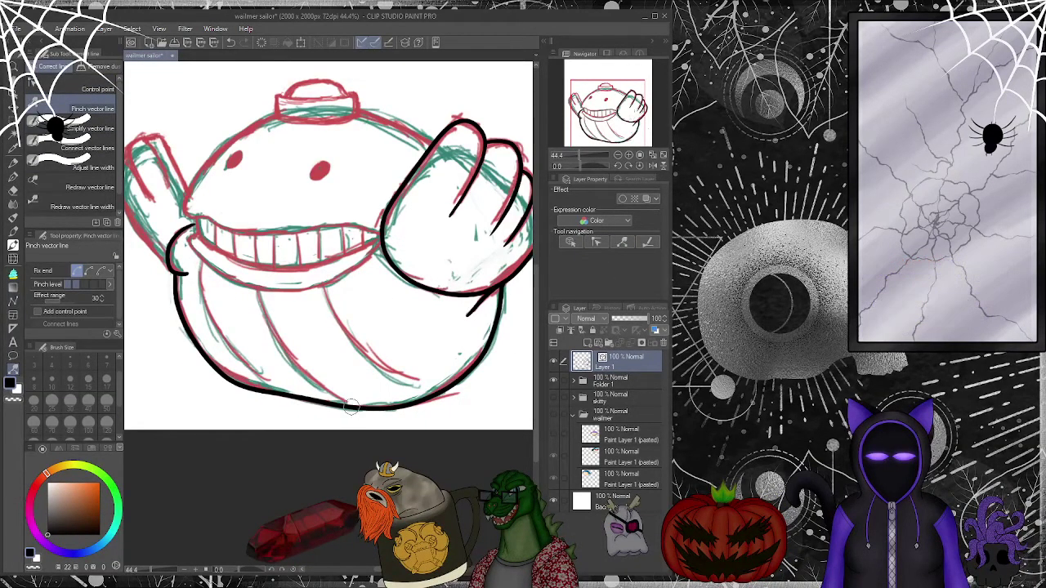
{"action": "left_click_drag", "start_coordinate": [233, 382], "coordinate": [241, 386]}
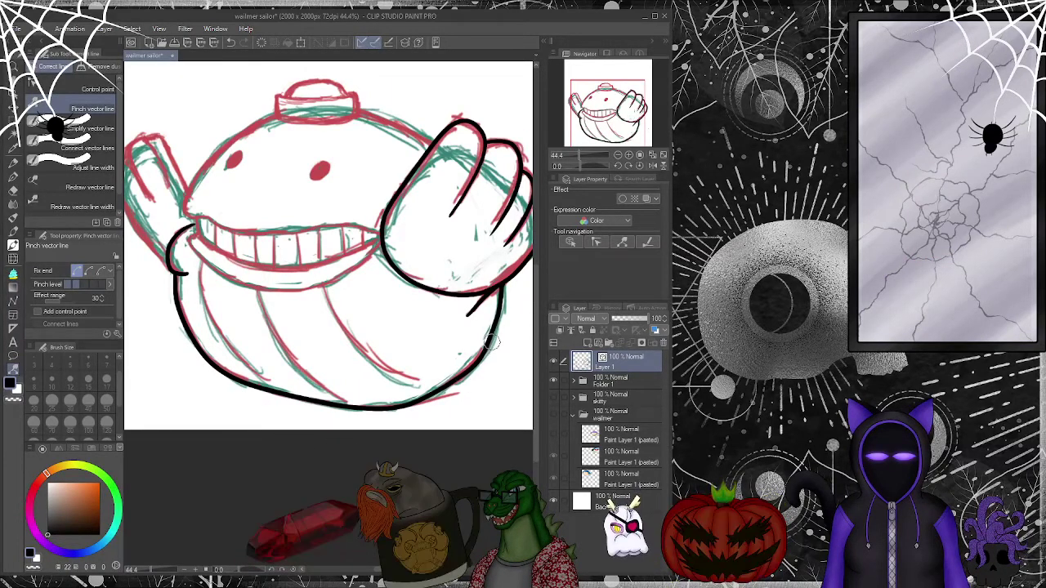
{"action": "key", "text": "y"}
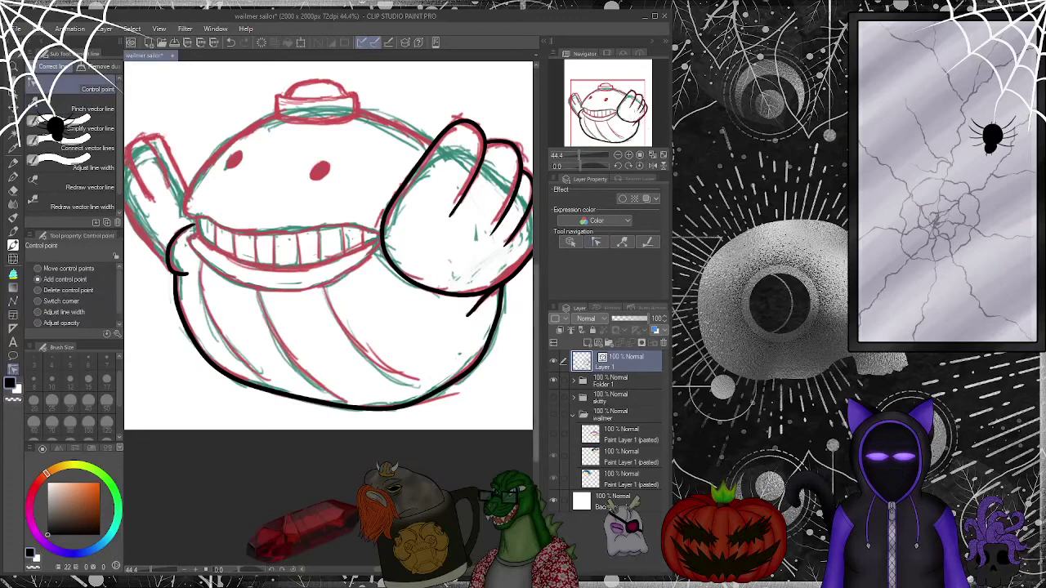
{"action": "left_click", "coordinate": [492, 335]}
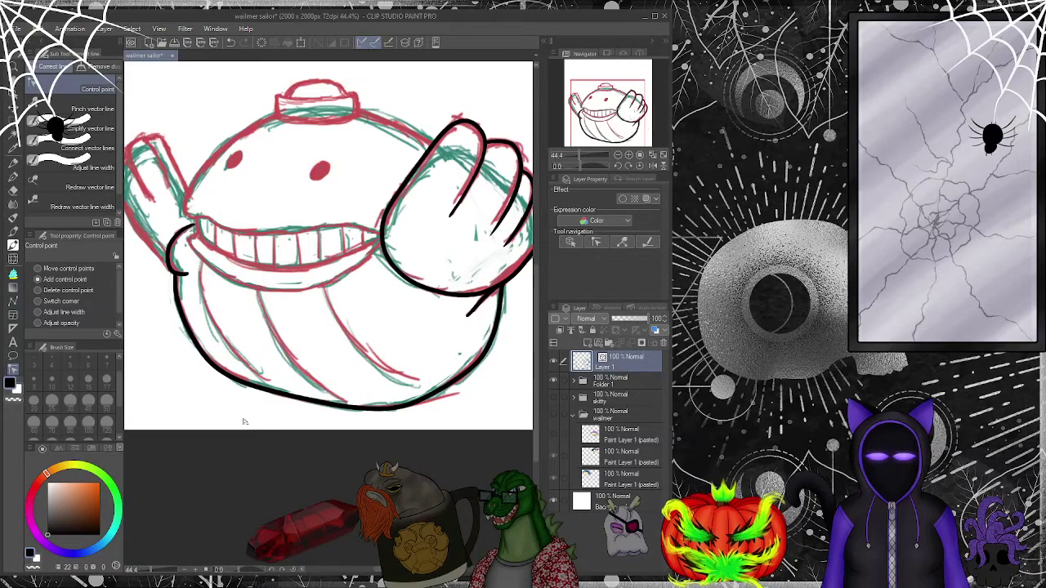
- Ink the upper mouth line from the large hand to the mouth's left end, continuing over the head, with the Crisp Inker pen
{"action": "left_click", "coordinate": [13, 177]}
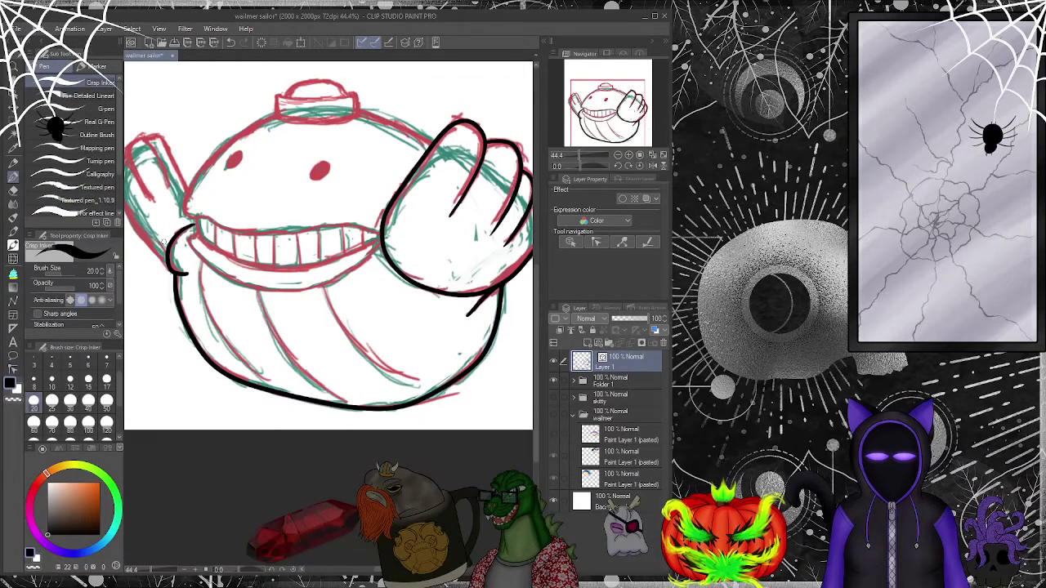
{"action": "scroll", "coordinate": [287, 239], "scroll_direction": "down", "scroll_amount": 2}
{"action": "scroll", "coordinate": [299, 155], "scroll_direction": "up", "scroll_amount": 3}
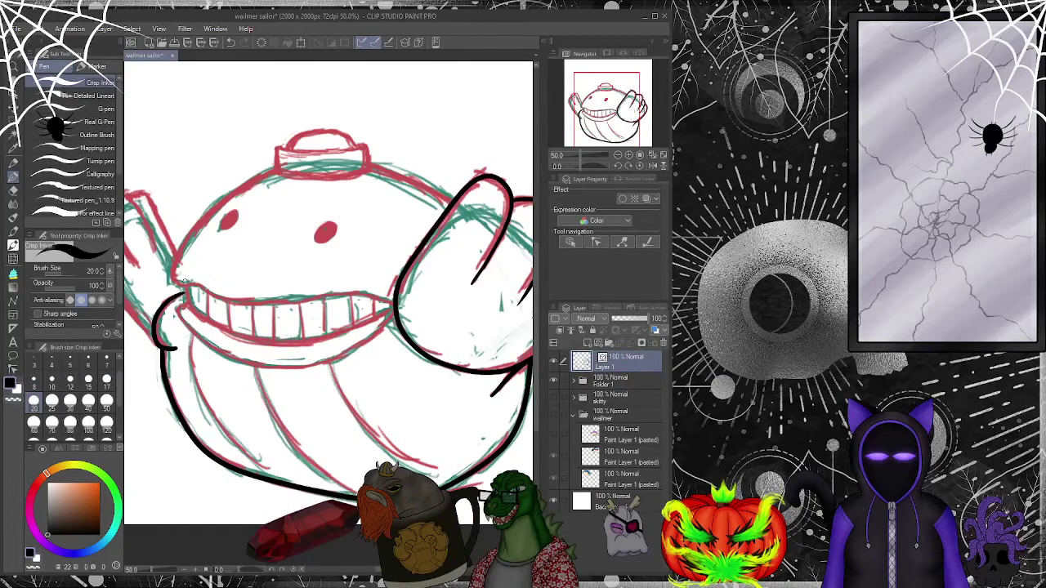
{"action": "left_click_drag", "start_coordinate": [392, 304], "coordinate": [329, 296]}
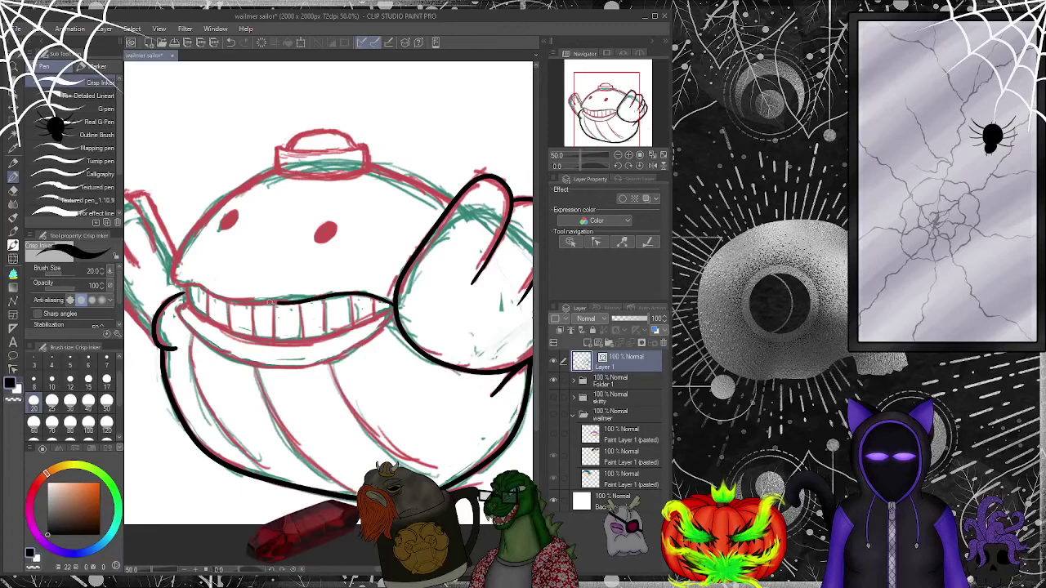
{"action": "left_click_drag", "start_coordinate": [175, 284], "coordinate": [237, 186]}
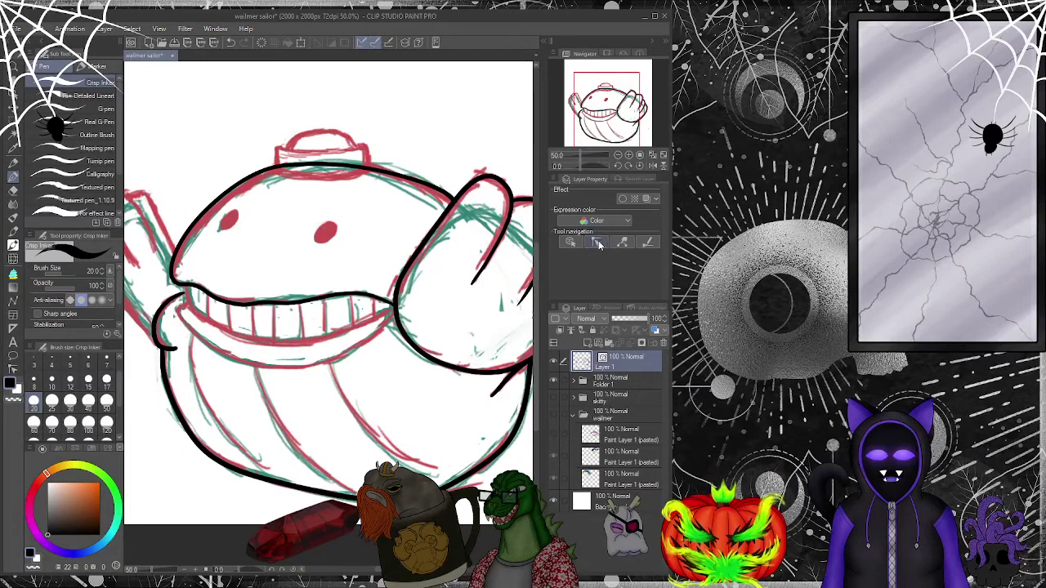
- Simplify the head outline's vector line from the mouth's left end over the top and check its control points
{"action": "key", "text": "y"}
{"action": "left_click", "coordinate": [89, 129]}
{"action": "mouse_move", "coordinate": [178, 248]}
{"action": "left_mouse_down"}
{"action": "mouse_move", "coordinate": [245, 181]}
{"action": "mouse_move", "coordinate": [384, 155]}
{"action": "mouse_move", "coordinate": [448, 195]}
{"action": "left_mouse_up"}
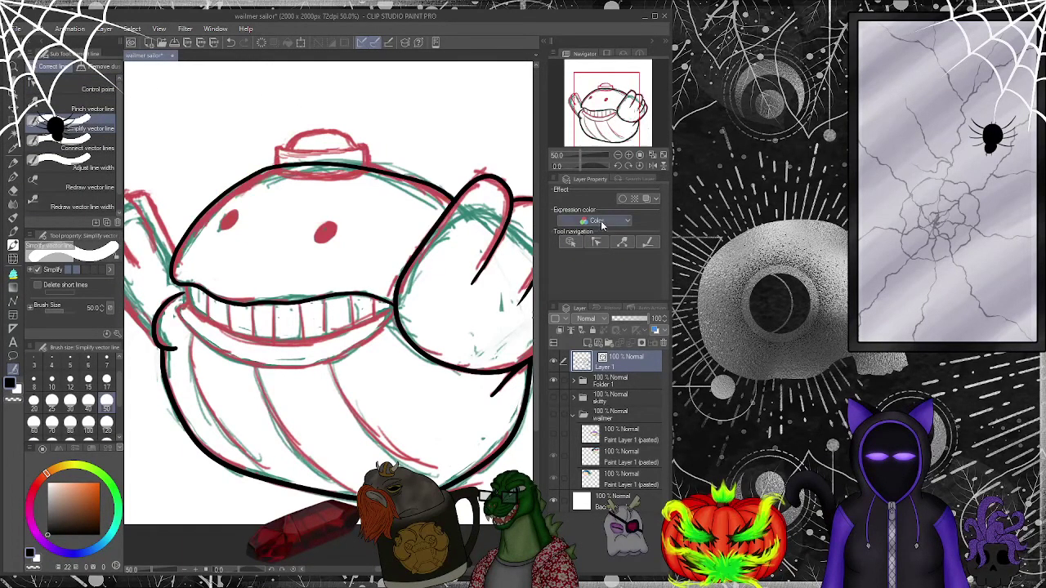
{"action": "key", "text": "y"}
{"action": "left_click", "coordinate": [416, 184]}
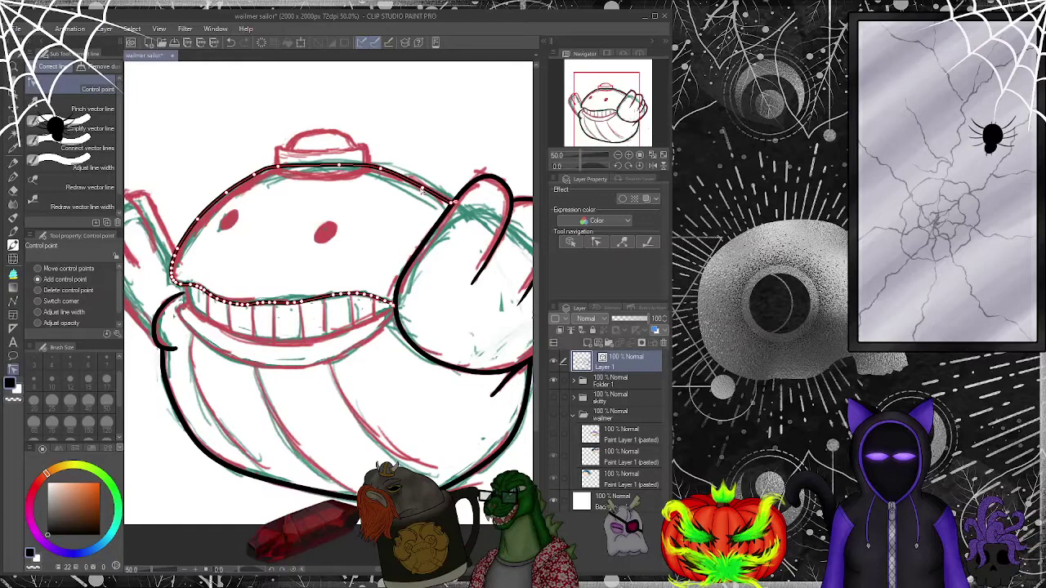
{"action": "key", "text": "y"}
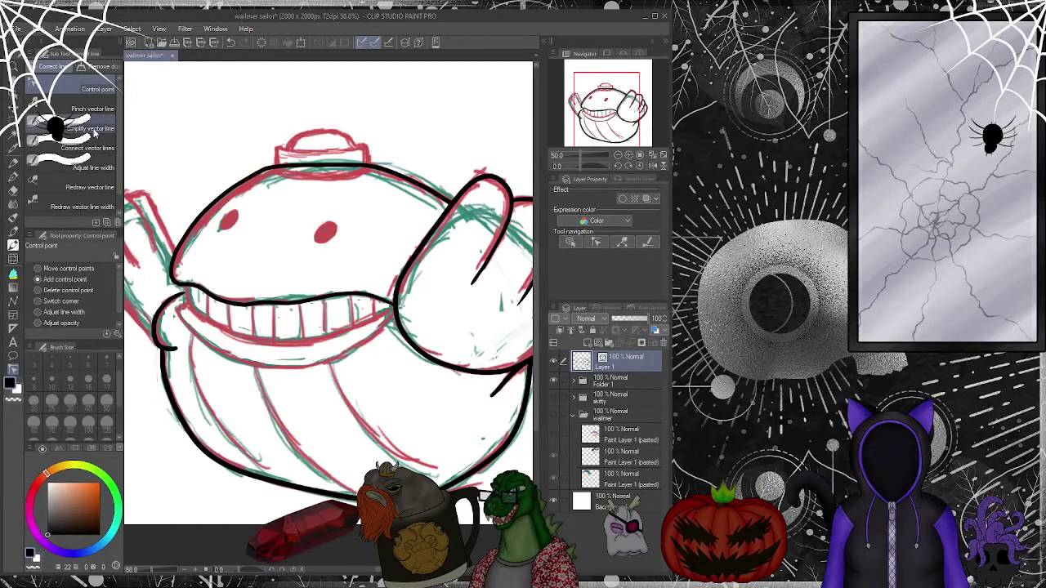
{"action": "left_click_drag", "start_coordinate": [176, 265], "coordinate": [323, 166]}
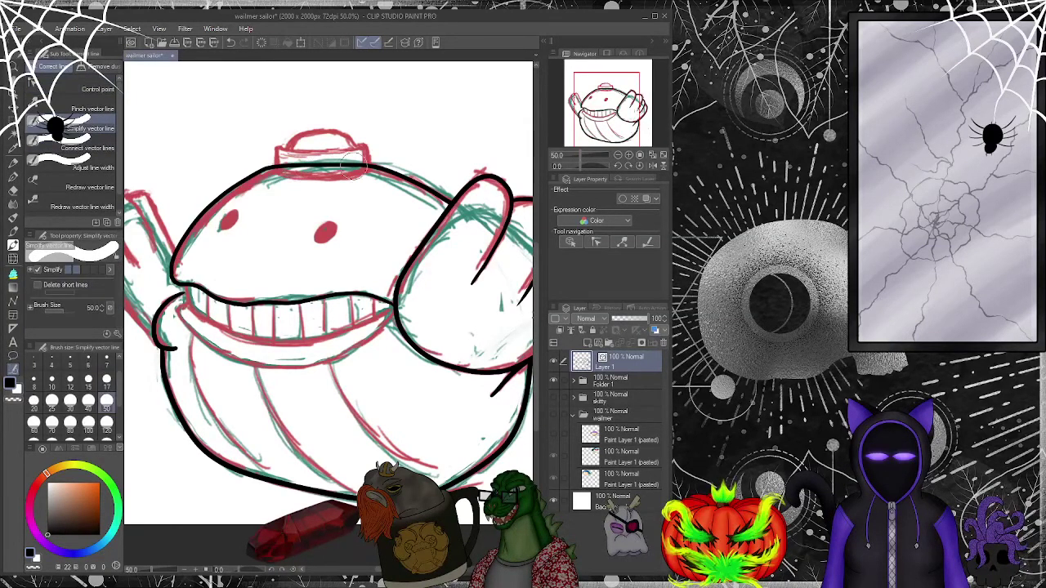
{"action": "key", "text": "y"}
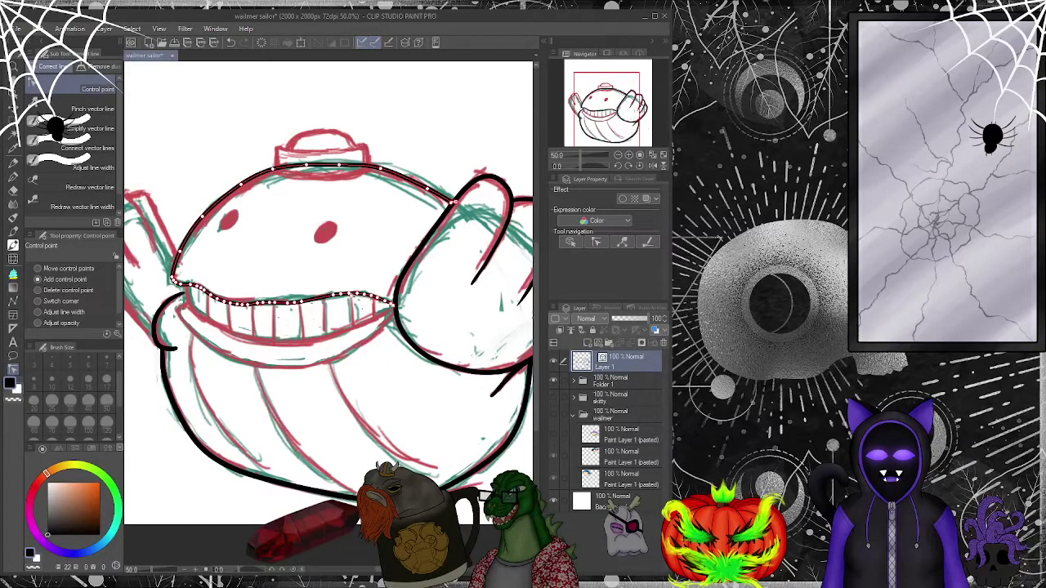
- Try to ink the sailor hat's brim and dome with the Crisp Inker pen at size 20
{"action": "left_click", "coordinate": [11, 180]}
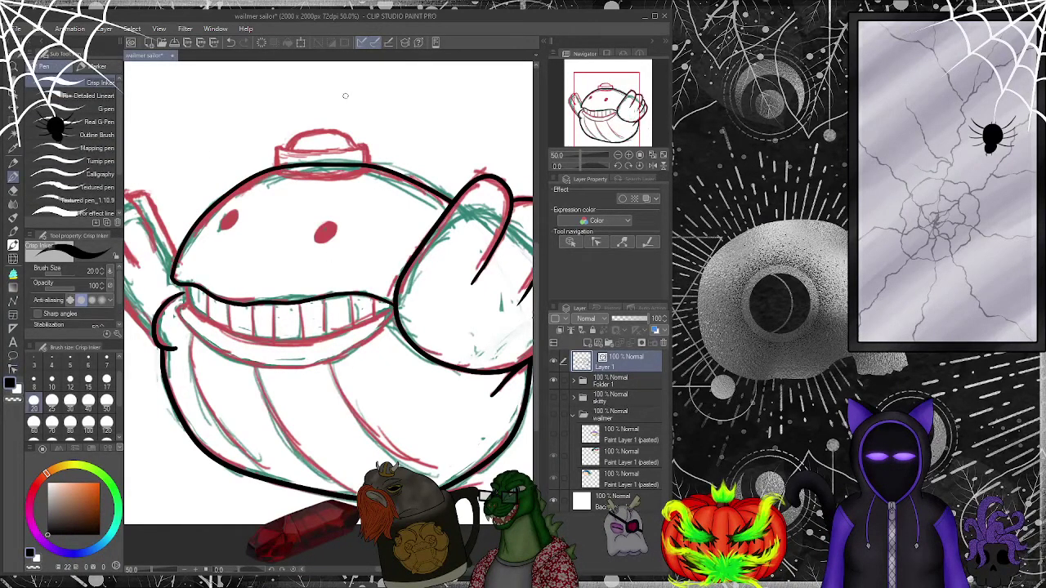
{"action": "scroll", "coordinate": [345, 95], "scroll_direction": "up", "scroll_amount": 3}
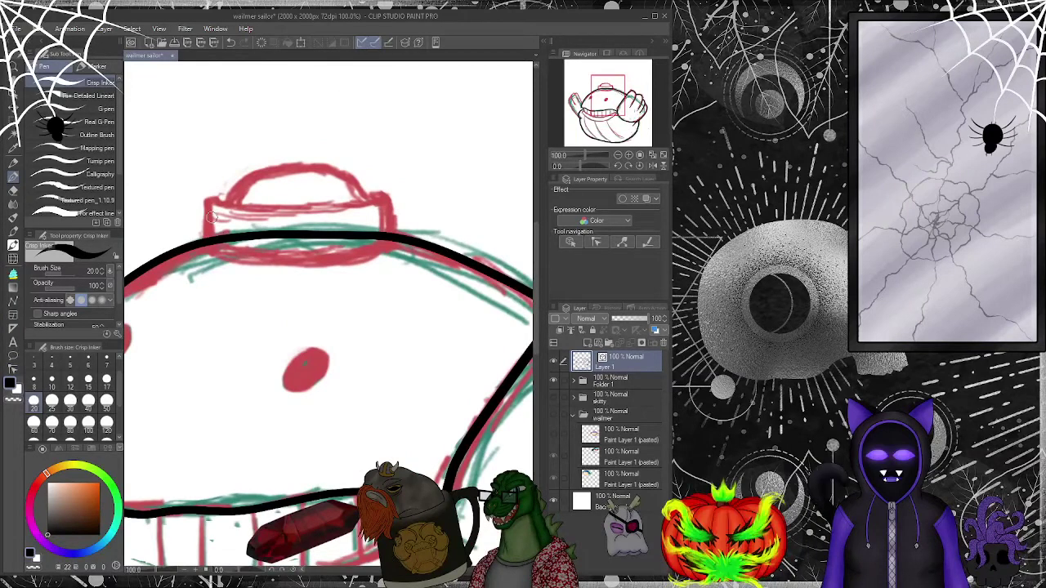
{"action": "mouse_move", "coordinate": [214, 199]}
{"action": "left_mouse_down"}
{"action": "mouse_move", "coordinate": [390, 202]}
{"action": "mouse_move", "coordinate": [395, 238]}
{"action": "mouse_move", "coordinate": [382, 248]}
{"action": "mouse_move", "coordinate": [262, 257]}
{"action": "left_mouse_up"}
{"action": "left_click", "coordinate": [228, 43]}
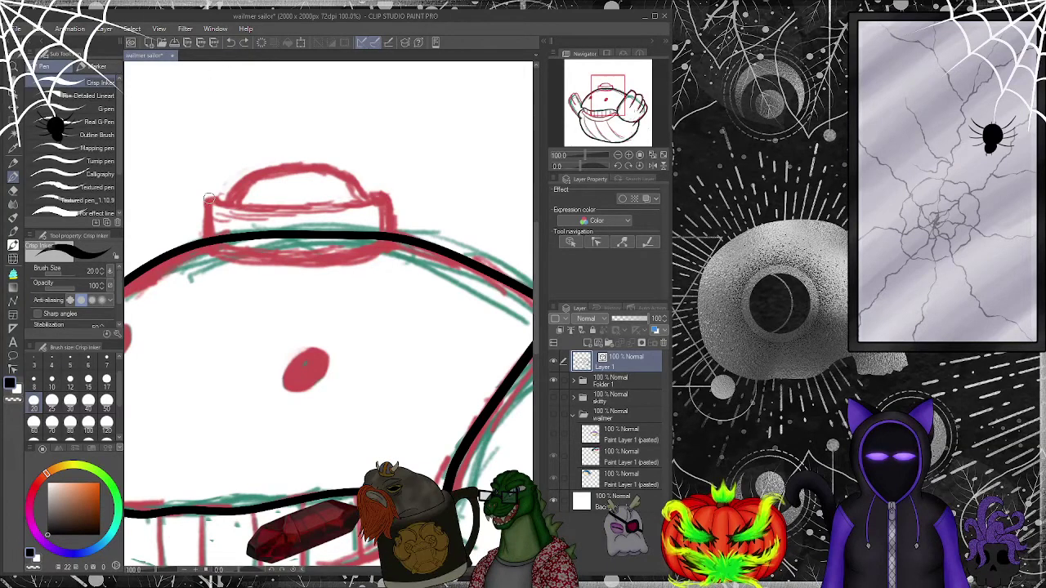
{"action": "mouse_move", "coordinate": [215, 199]}
{"action": "left_mouse_down"}
{"action": "mouse_move", "coordinate": [214, 254]}
{"action": "mouse_move", "coordinate": [284, 267]}
{"action": "mouse_move", "coordinate": [376, 254]}
{"action": "left_mouse_up"}
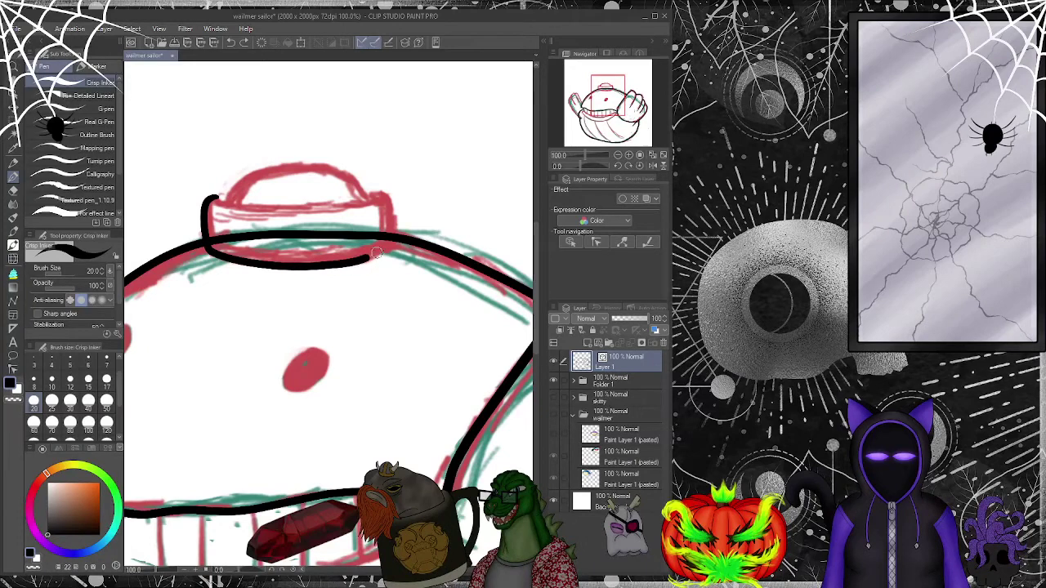
{"action": "mouse_move", "coordinate": [393, 217]}
{"action": "left_mouse_down"}
{"action": "mouse_move", "coordinate": [389, 194]}
{"action": "mouse_move", "coordinate": [360, 192]}
{"action": "left_mouse_up"}
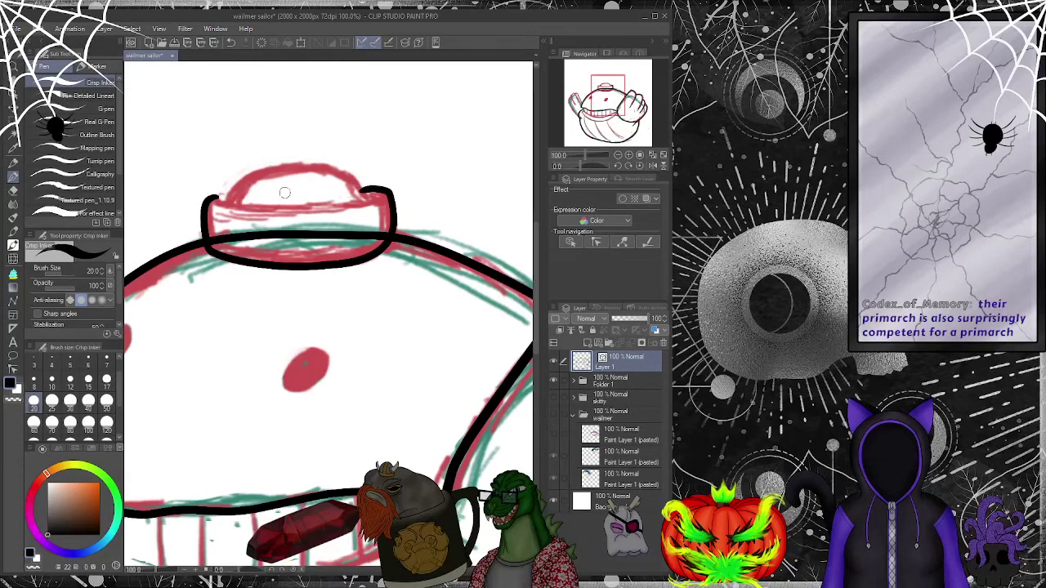
{"action": "mouse_move", "coordinate": [211, 200]}
{"action": "left_mouse_down"}
{"action": "mouse_move", "coordinate": [292, 213]}
{"action": "mouse_move", "coordinate": [392, 190]}
{"action": "left_mouse_up"}
{"action": "mouse_move", "coordinate": [219, 204]}
{"action": "left_mouse_down"}
{"action": "mouse_move", "coordinate": [257, 171]}
{"action": "mouse_move", "coordinate": [301, 163]}
{"action": "mouse_move", "coordinate": [372, 199]}
{"action": "left_mouse_up"}
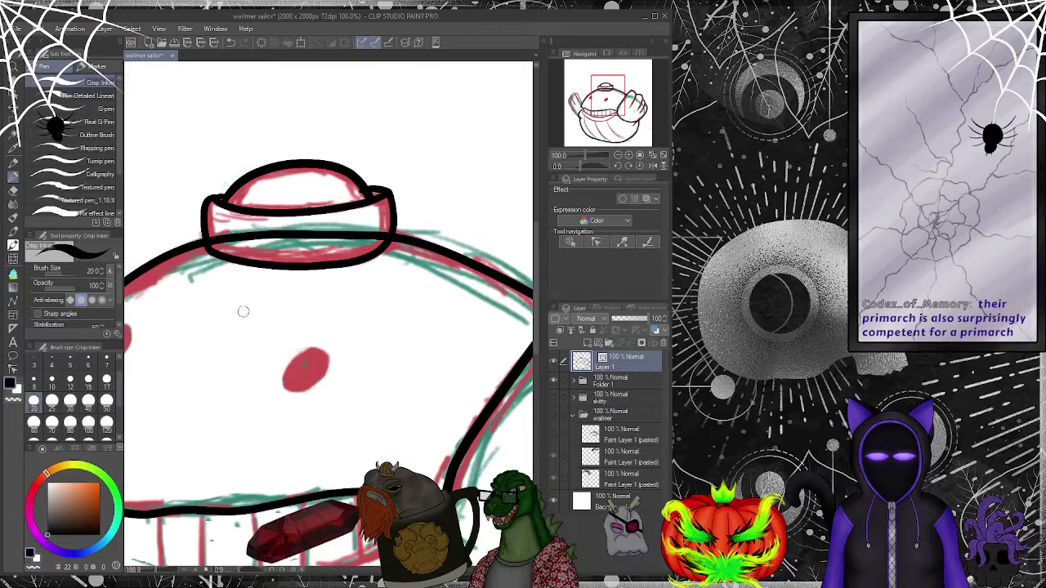
{"action": "left_click", "coordinate": [231, 45]}
{"action": "left_click", "coordinate": [232, 45]}
{"action": "left_click", "coordinate": [231, 45]}
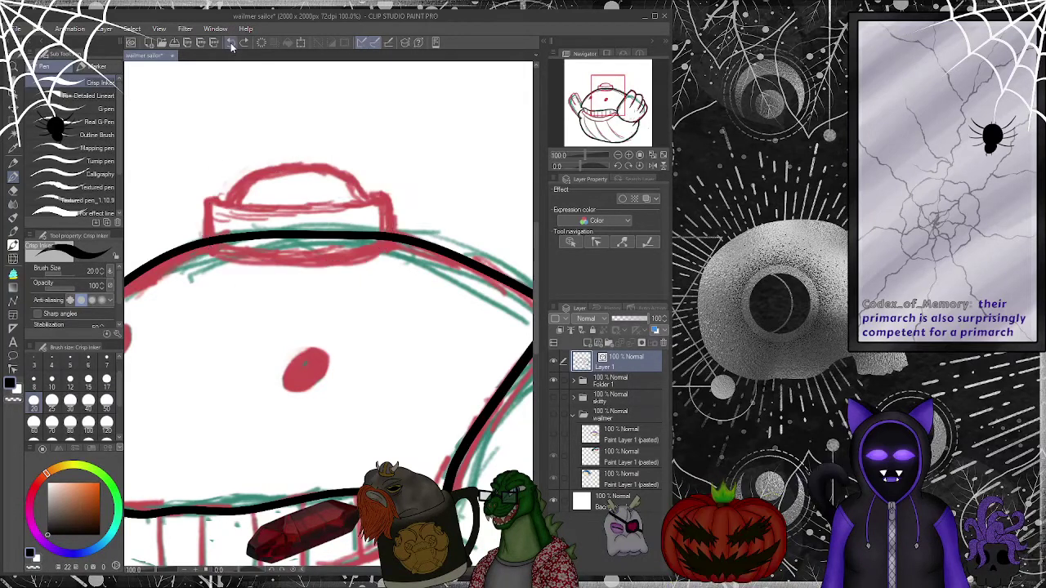
- Ink the sailor hat's brim as a closed curved band with the Crisp Inker pen at size 15
{"action": "left_click", "coordinate": [88, 379]}
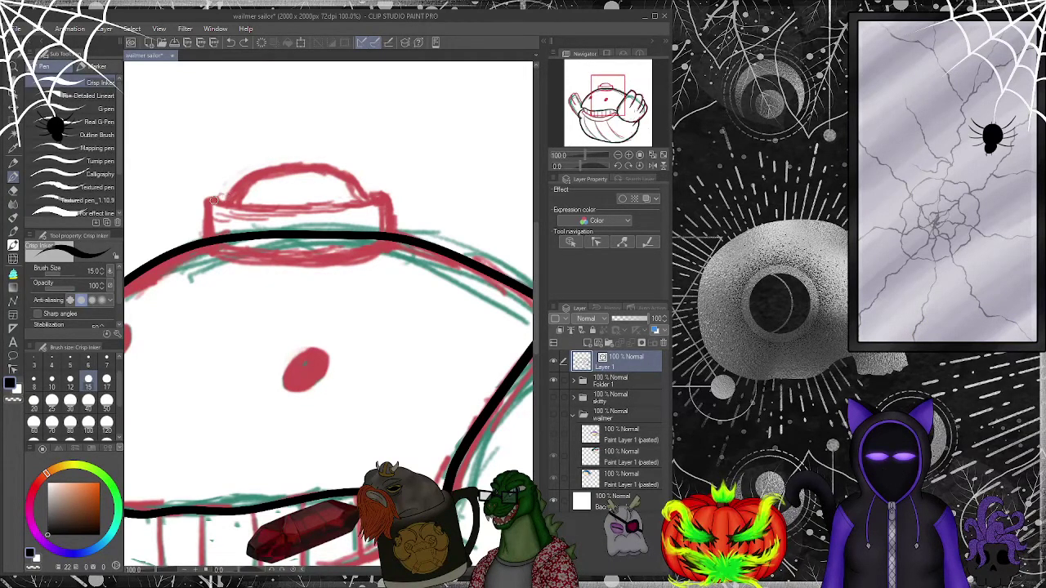
{"action": "left_click_drag", "start_coordinate": [214, 198], "coordinate": [276, 211]}
{"action": "left_click", "coordinate": [230, 44]}
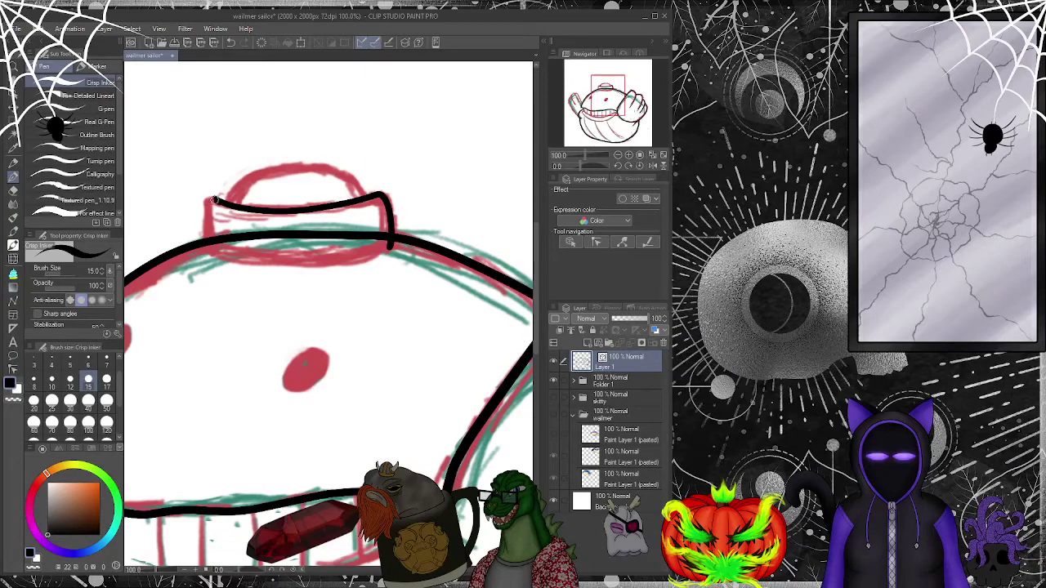
{"action": "mouse_move", "coordinate": [220, 254]}
{"action": "left_mouse_down"}
{"action": "mouse_move", "coordinate": [294, 266]}
{"action": "mouse_move", "coordinate": [390, 248]}
{"action": "left_mouse_up"}
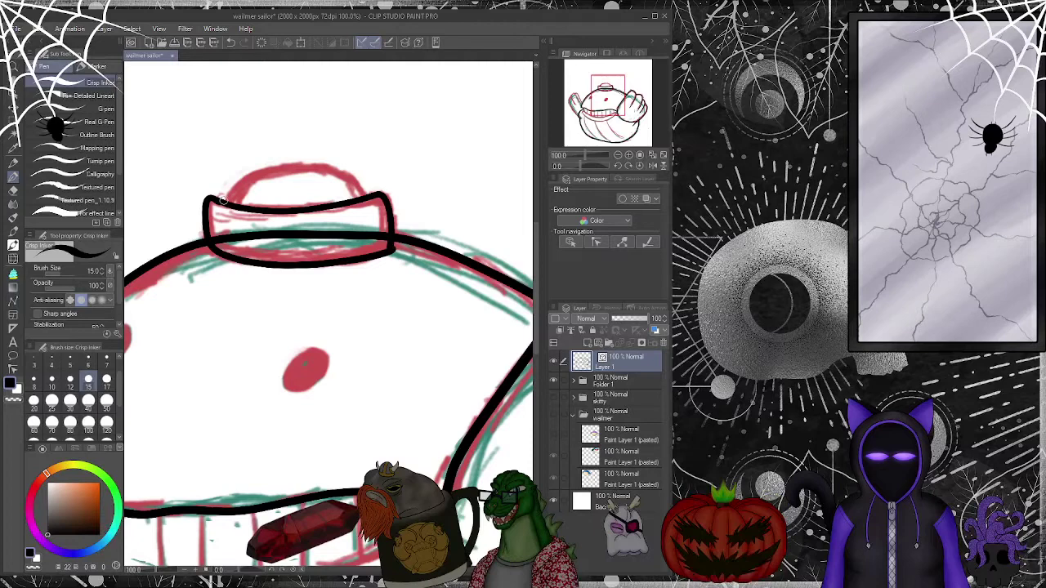
- Ink the hat's dome as an arc above the brim, undoing the first arc and redrawing it closer to the sketch
{"action": "left_click_drag", "start_coordinate": [256, 170], "coordinate": [324, 164]}
{"action": "left_click_drag", "start_coordinate": [370, 196], "coordinate": [382, 203]}
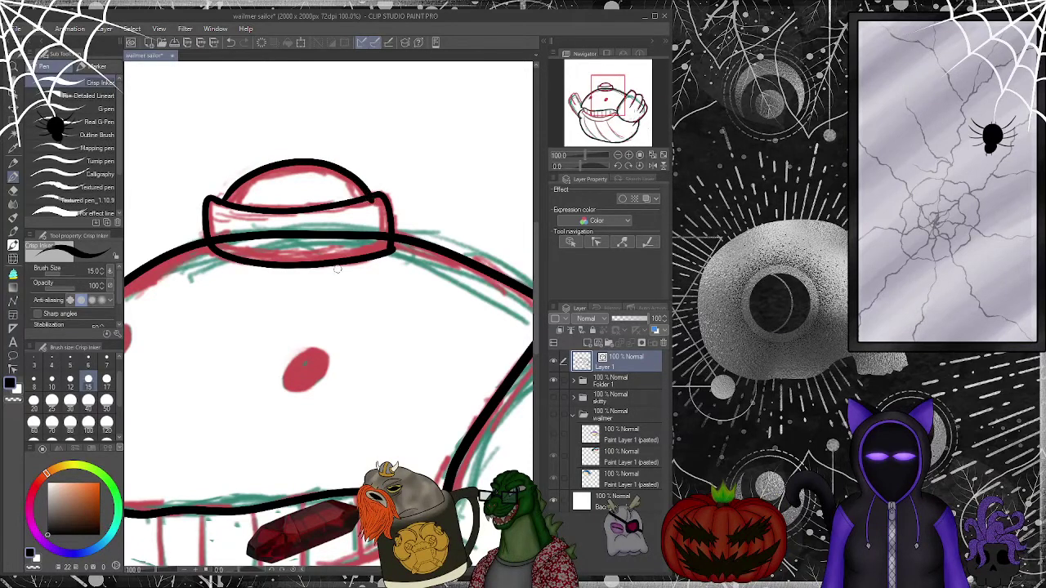
{"action": "left_click", "coordinate": [231, 43]}
{"action": "mouse_move", "coordinate": [223, 201]}
{"action": "left_mouse_down"}
{"action": "mouse_move", "coordinate": [261, 170]}
{"action": "mouse_move", "coordinate": [304, 164]}
{"action": "mouse_move", "coordinate": [366, 194]}
{"action": "left_mouse_up"}
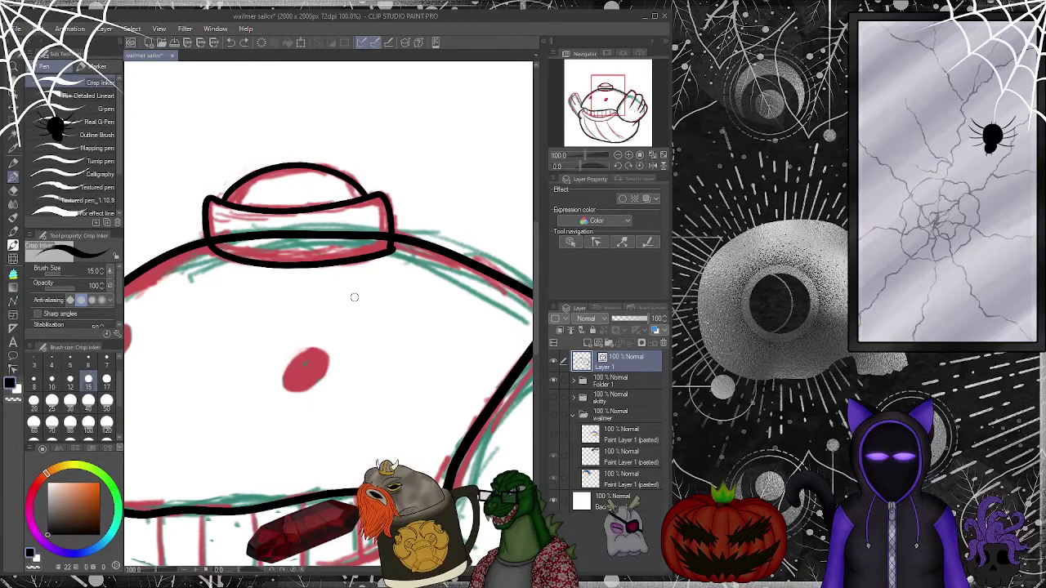
- Simplify the hat brim's vector outline along its bottom and both sides and check its control points
{"action": "left_click", "coordinate": [593, 242]}
{"action": "left_click", "coordinate": [86, 148]}
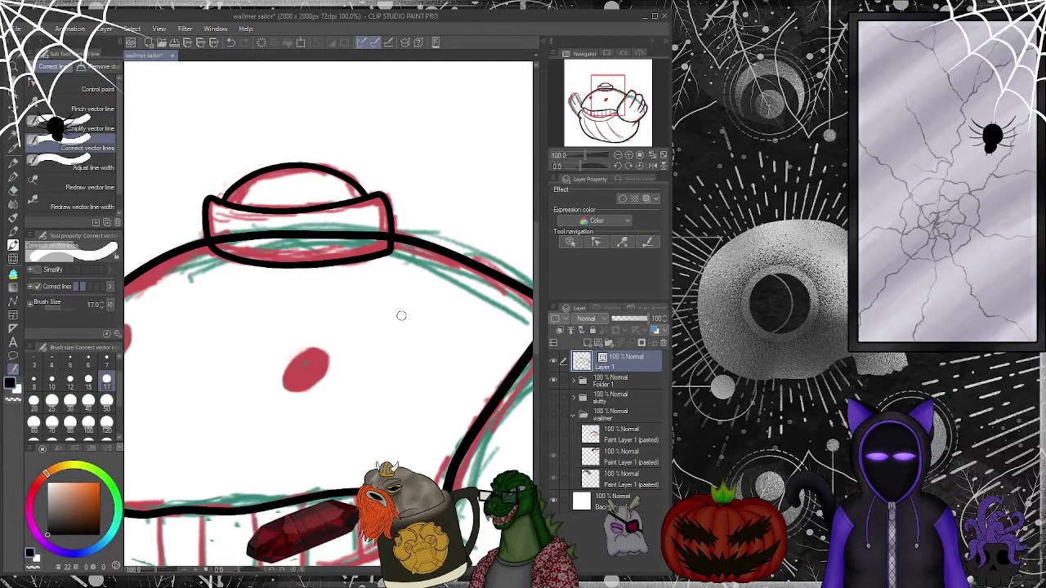
{"action": "left_click", "coordinate": [86, 129]}
{"action": "mouse_move", "coordinate": [214, 255]}
{"action": "left_mouse_down"}
{"action": "mouse_move", "coordinate": [270, 273]}
{"action": "mouse_move", "coordinate": [353, 278]}
{"action": "left_mouse_up"}
{"action": "left_click_drag", "start_coordinate": [196, 206], "coordinate": [200, 232]}
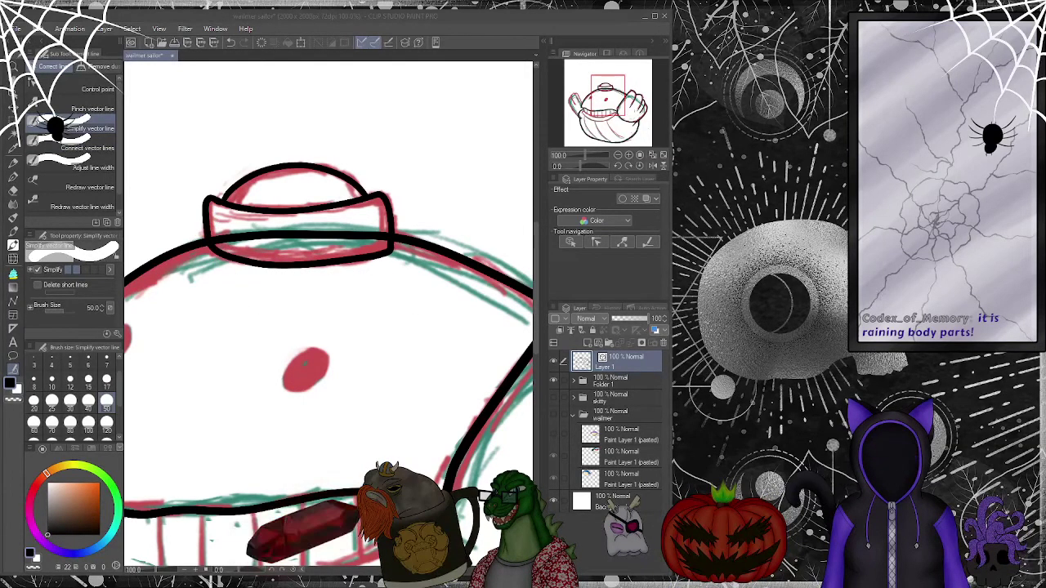
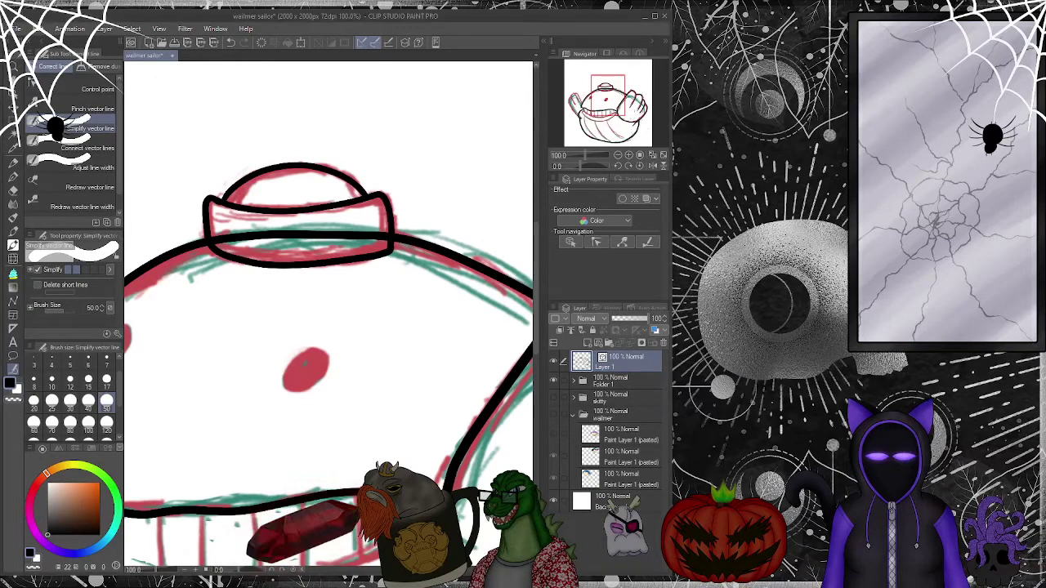
{"action": "left_click", "coordinate": [596, 243]}
{"action": "left_click", "coordinate": [595, 243]}
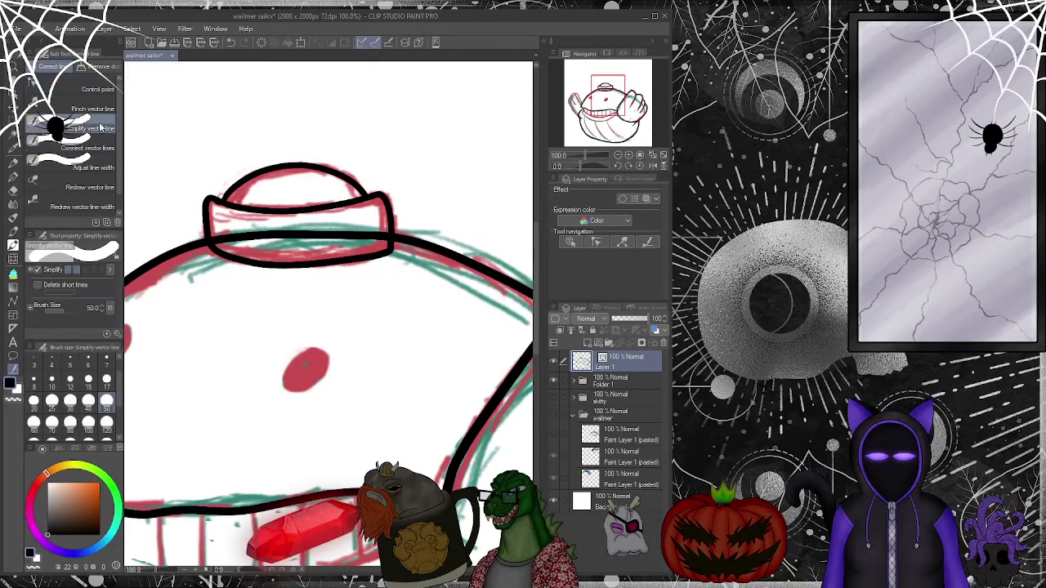
{"action": "left_click_drag", "start_coordinate": [391, 246], "coordinate": [392, 194]}
{"action": "key", "text": "y"}
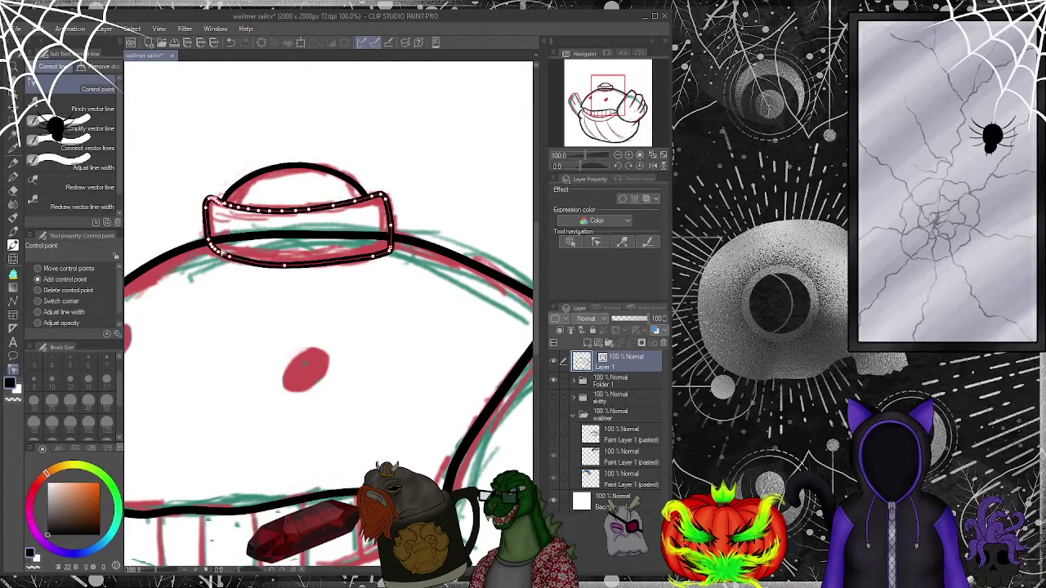
- Simplify the hat brim's lower corners with the Simplify vector line tool and adjust the control points for a smoother outline
{"action": "left_click", "coordinate": [85, 129]}
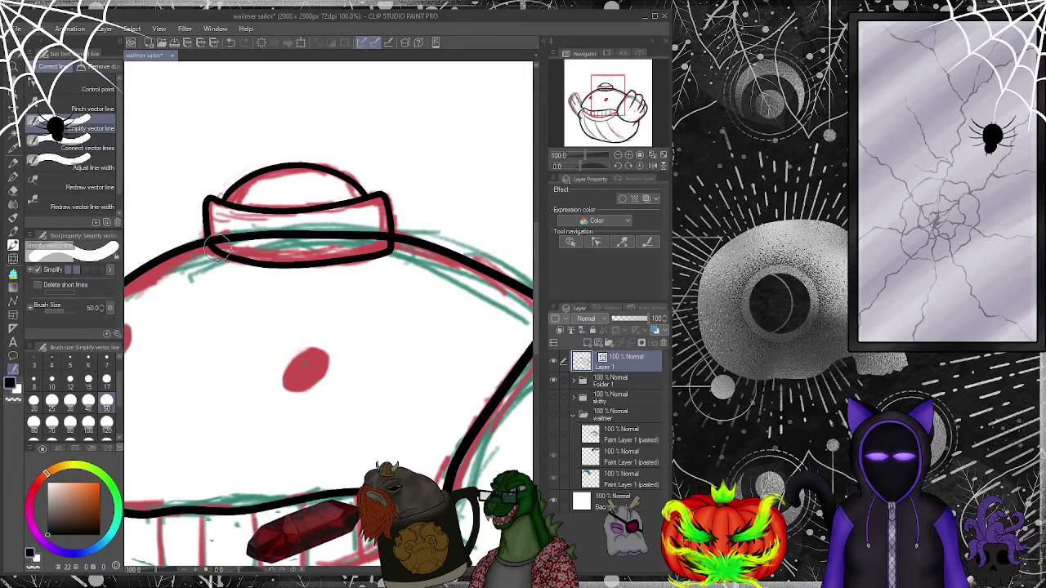
{"action": "left_click", "coordinate": [97, 89]}
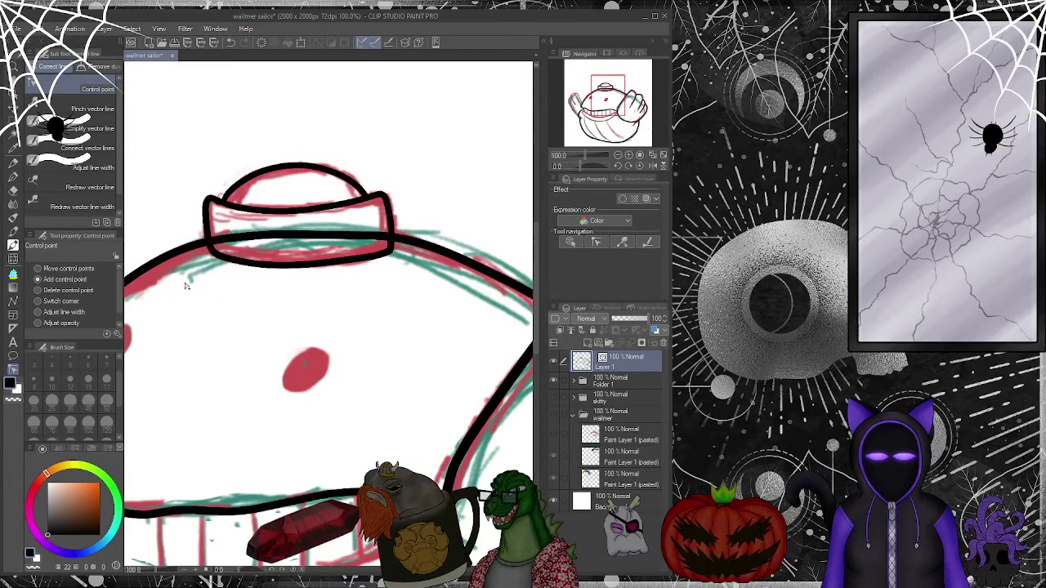
{"action": "left_click", "coordinate": [107, 150]}
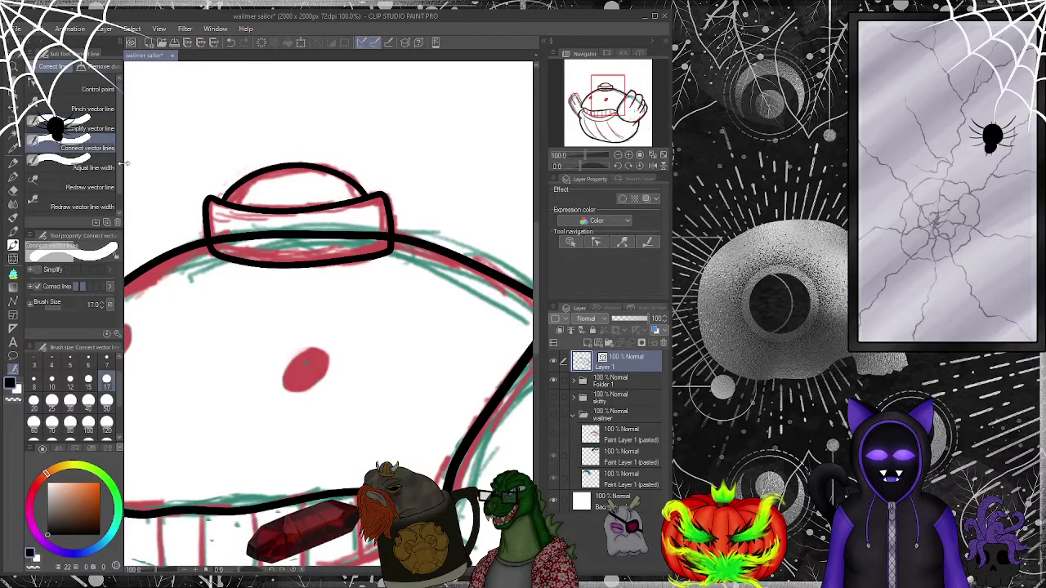
{"action": "key", "text": "comma"}
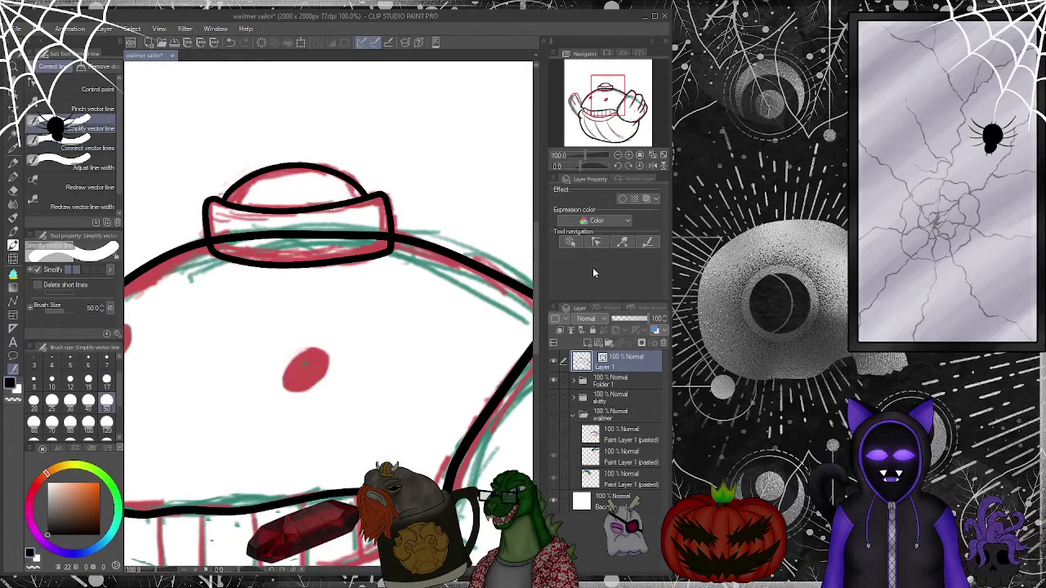
{"action": "key", "text": "comma"}
{"action": "key", "text": "comma"}
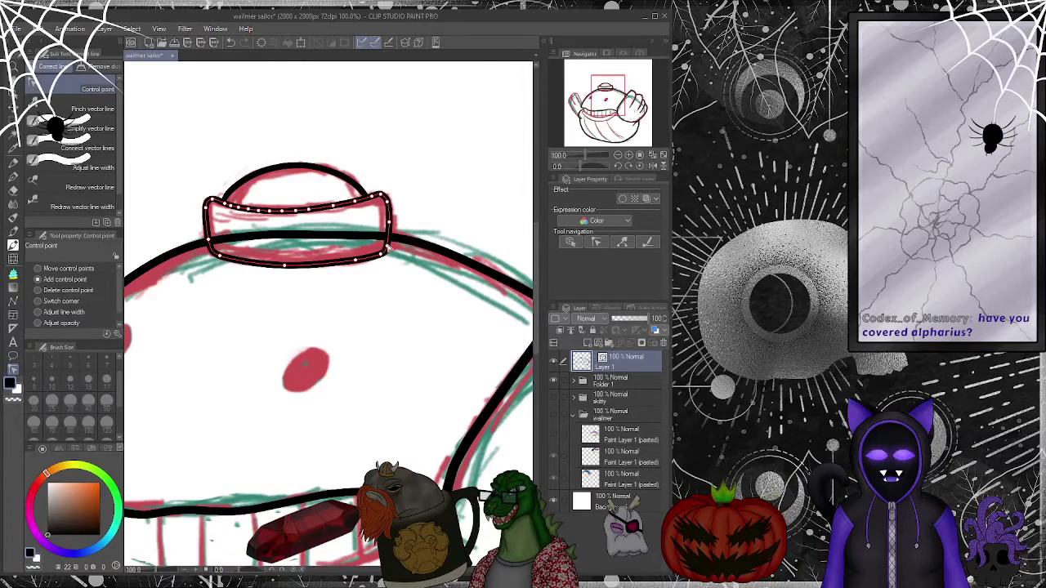
- Erase the part of the head outline that crosses the hat brim with the Vector eraser
{"action": "left_click_drag", "start_coordinate": [345, 329], "coordinate": [404, 368]}
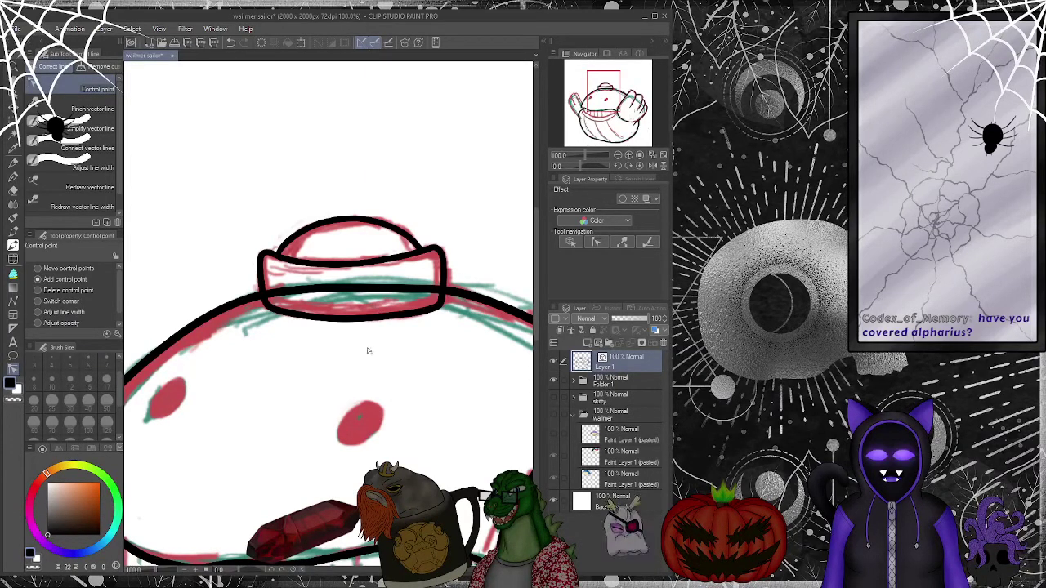
{"action": "key", "text": "e"}
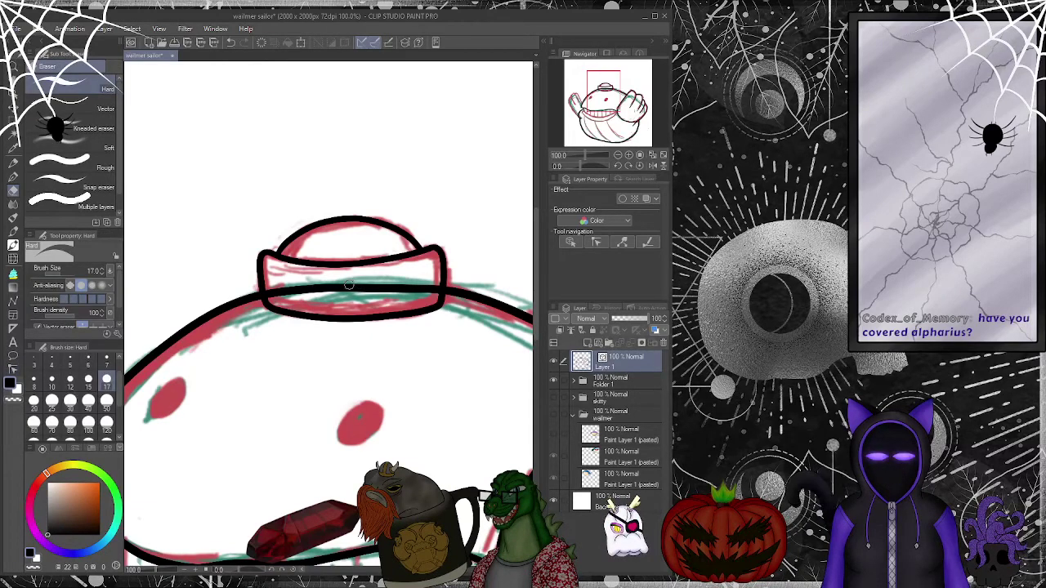
{"action": "key", "text": "e"}
{"action": "left_click", "coordinate": [356, 302]}
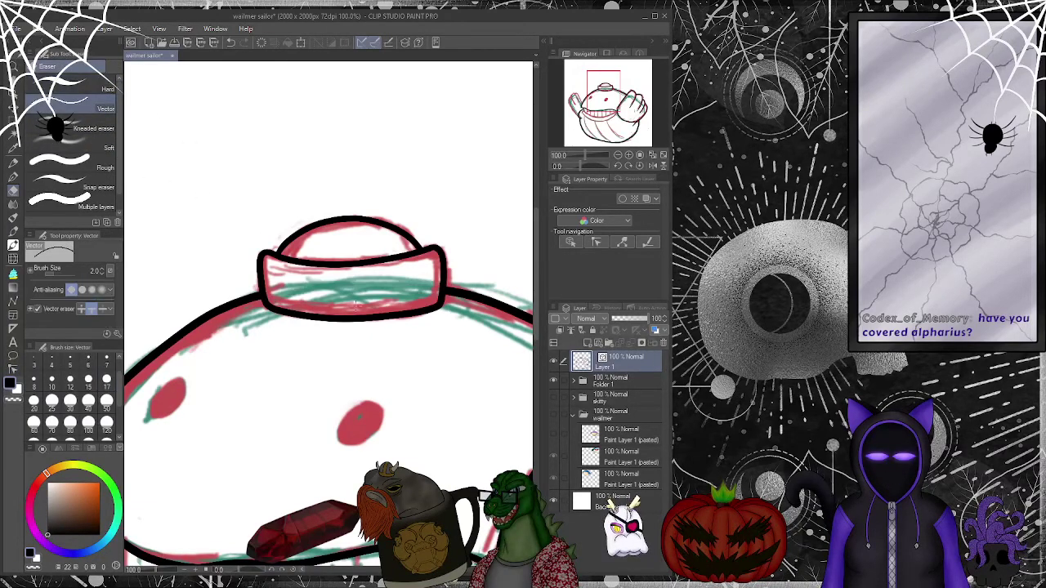
- Ink the lower edge of the teeth and the lower lip beneath it with the Crisp Inker pen at size 15
{"action": "left_click", "coordinate": [596, 243]}
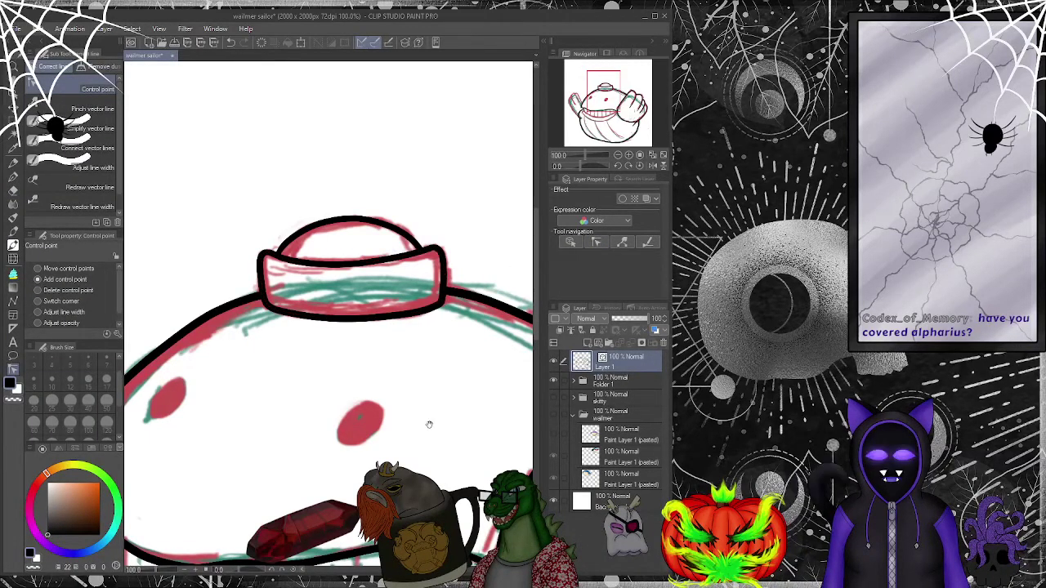
{"action": "left_click_drag", "start_coordinate": [427, 423], "coordinate": [399, 306]}
{"action": "key", "text": "p"}
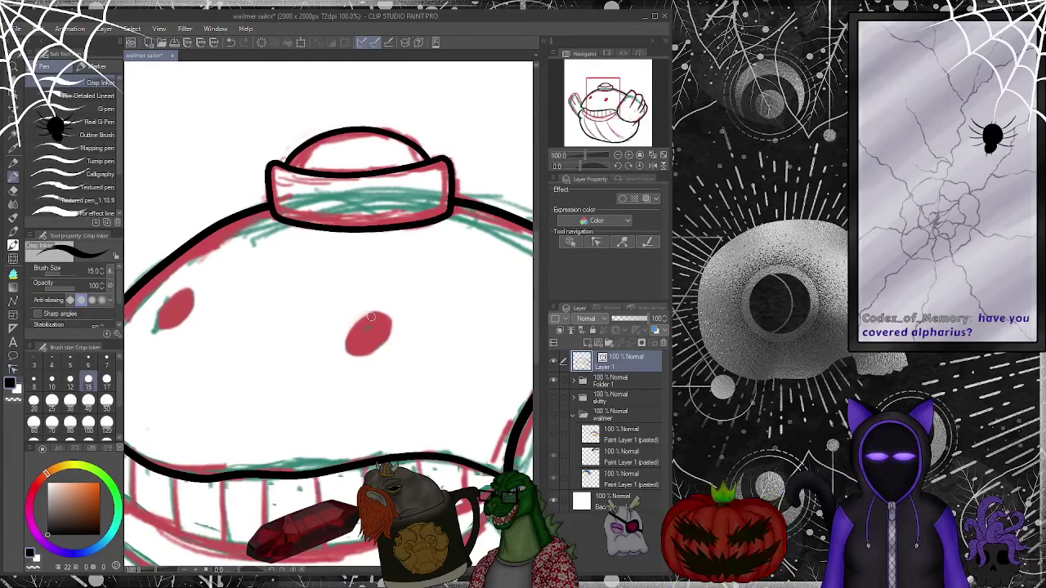
{"action": "left_click_drag", "start_coordinate": [337, 483], "coordinate": [408, 299]}
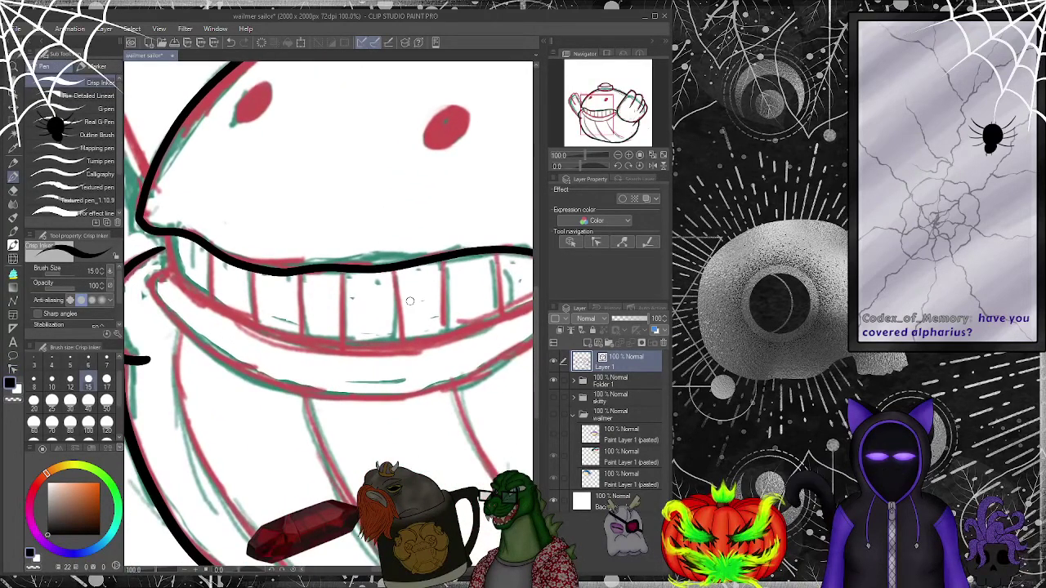
{"action": "scroll", "coordinate": [404, 296], "scroll_direction": "down", "scroll_amount": 2}
{"action": "scroll", "coordinate": [406, 296], "scroll_direction": "up", "scroll_amount": 1}
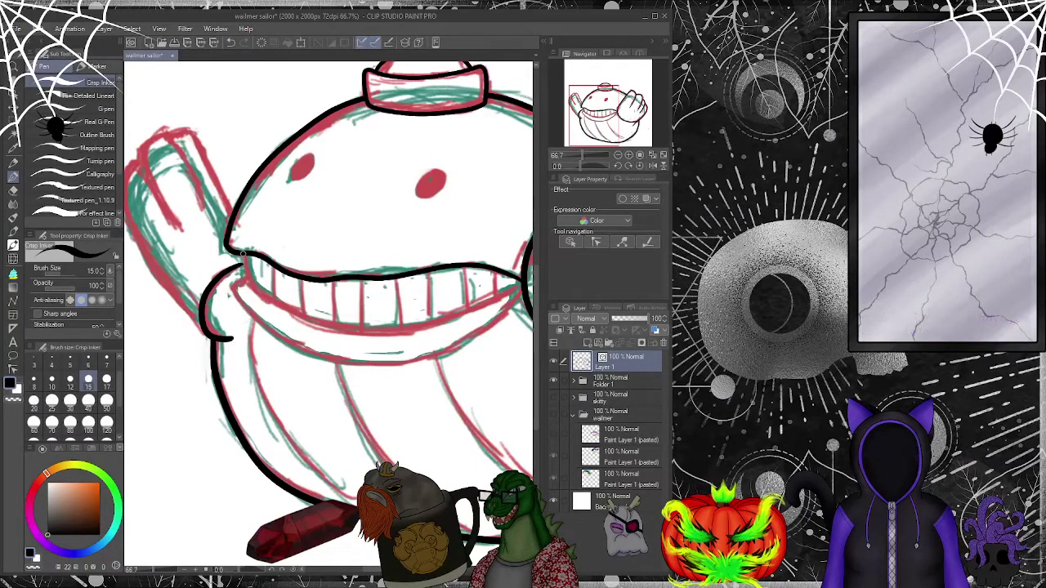
{"action": "left_click_drag", "start_coordinate": [435, 325], "coordinate": [522, 280]}
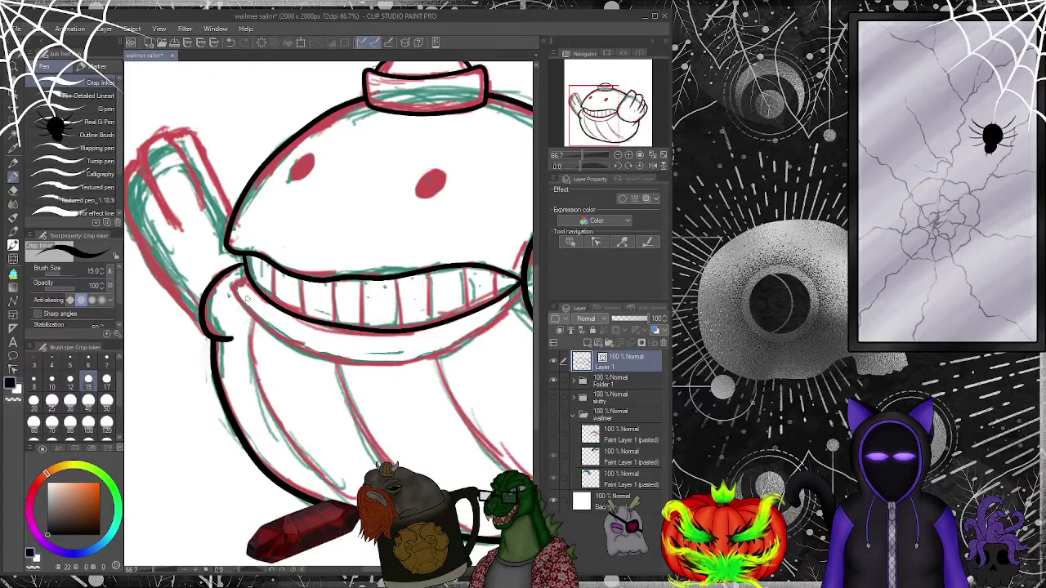
{"action": "mouse_move", "coordinate": [245, 276]}
{"action": "left_mouse_down"}
{"action": "mouse_move", "coordinate": [234, 288]}
{"action": "mouse_move", "coordinate": [245, 315]}
{"action": "left_mouse_up"}
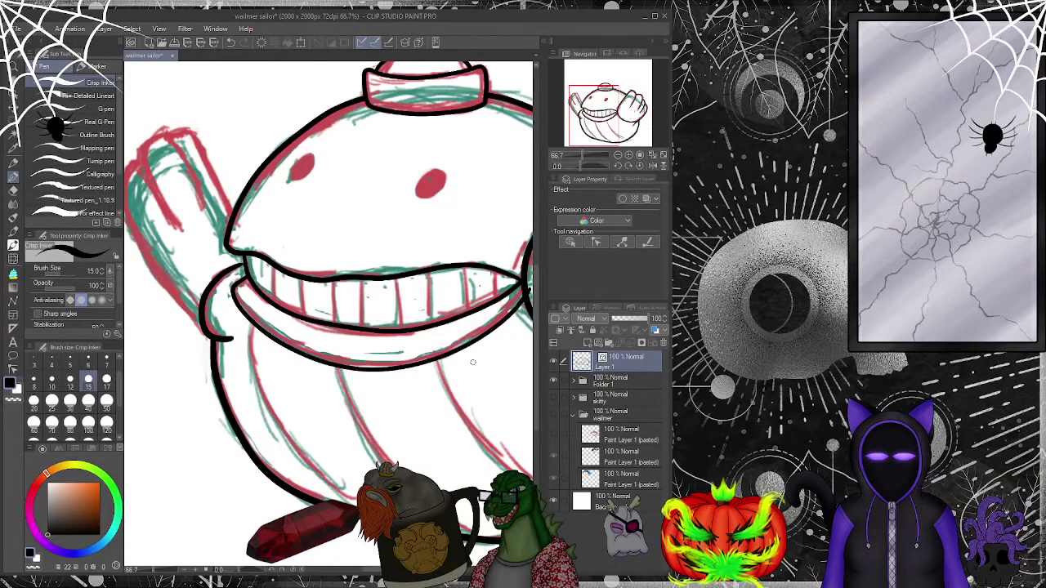
- Simplify the lower lip's vector line at brush size 50 and adjust its control points to smooth the curve
{"action": "key", "text": "e"}
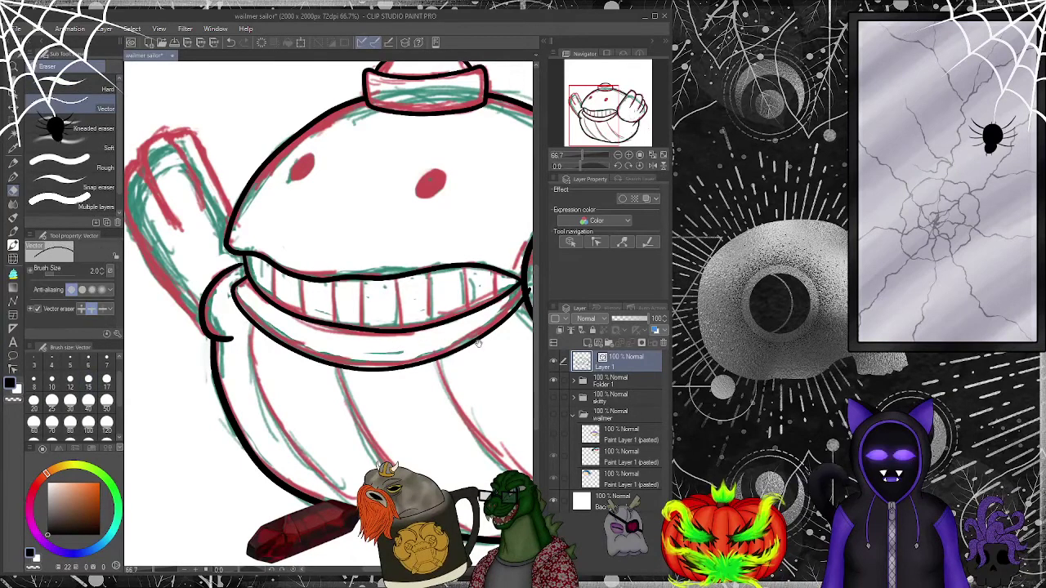
{"action": "scroll", "coordinate": [447, 342], "scroll_direction": "right", "scroll_amount": 3}
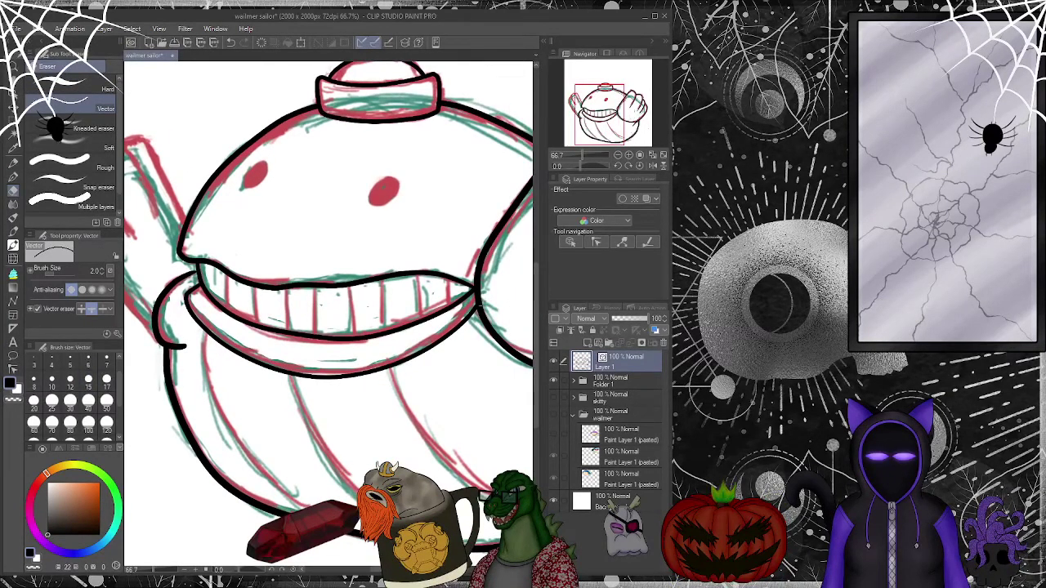
{"action": "key", "text": "y"}
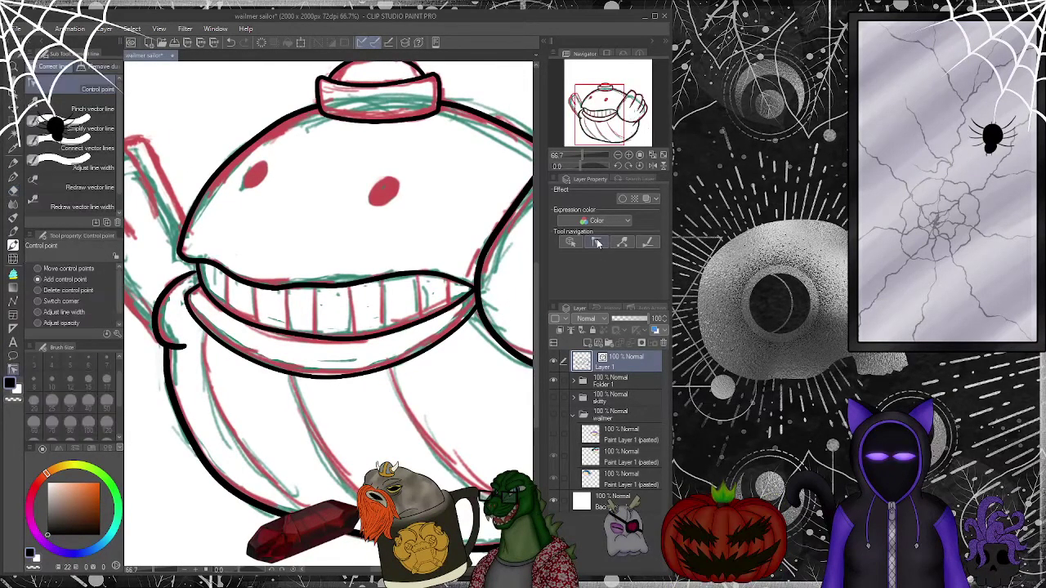
{"action": "left_click", "coordinate": [86, 129]}
{"action": "mouse_move", "coordinate": [182, 315]}
{"action": "left_mouse_down"}
{"action": "mouse_move", "coordinate": [280, 366]}
{"action": "mouse_move", "coordinate": [394, 359]}
{"action": "mouse_move", "coordinate": [472, 305]}
{"action": "left_mouse_up"}
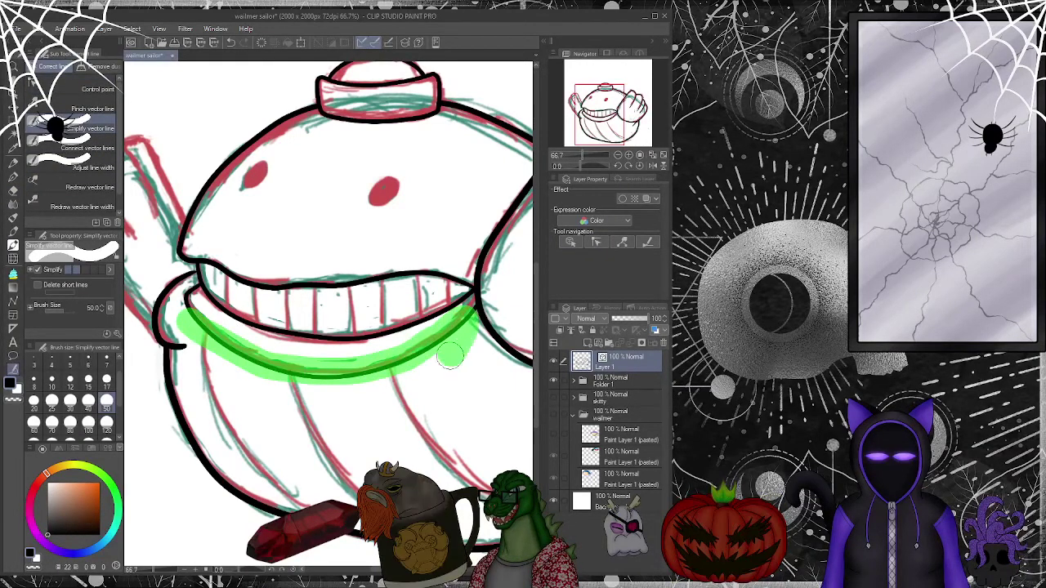
{"action": "left_click", "coordinate": [88, 88]}
{"action": "left_click_drag", "start_coordinate": [335, 335], "coordinate": [334, 374]}
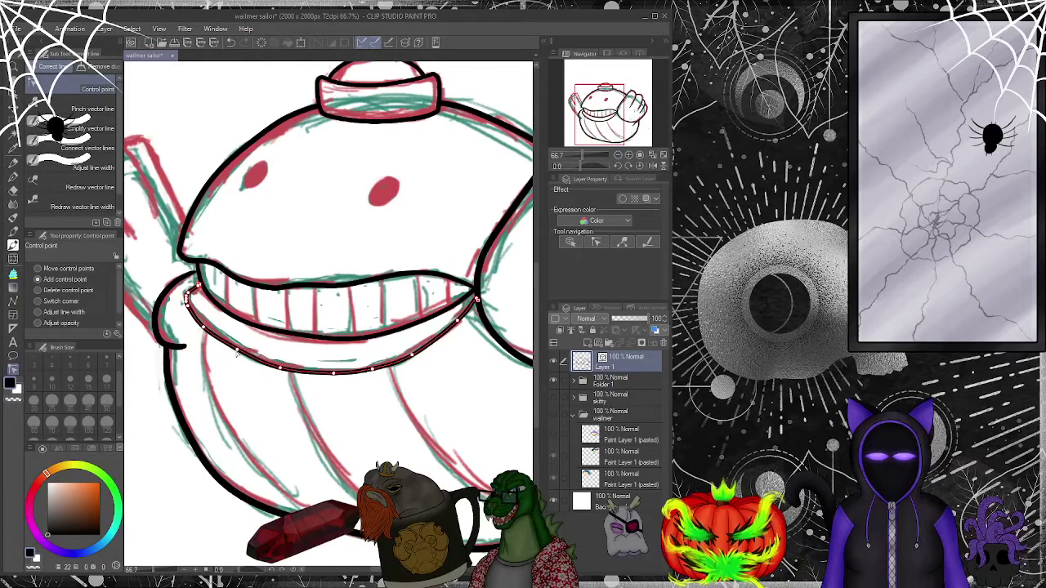
{"action": "left_click", "coordinate": [233, 403]}
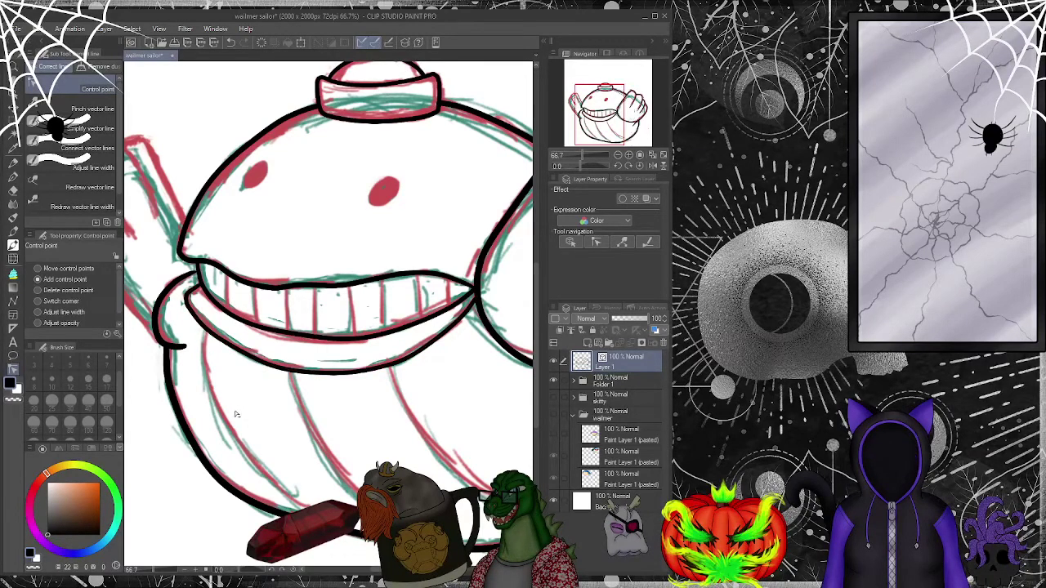
- Ink the outer edge of the raised hand beside the face with Crisp Inker at size 15, undoing a first finger stroke
{"action": "left_click", "coordinate": [13, 179]}
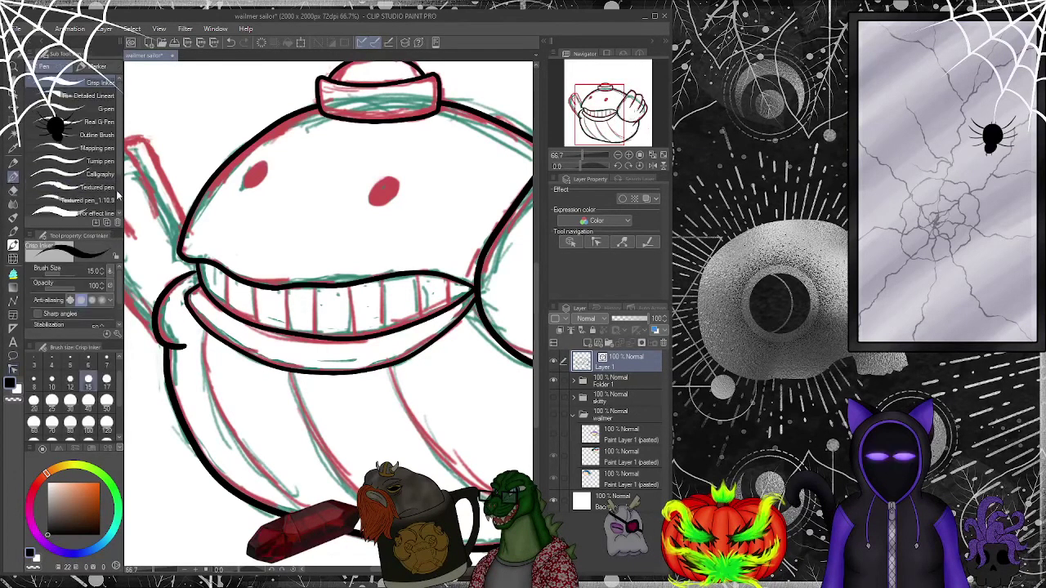
{"action": "left_click_drag", "start_coordinate": [583, 114], "coordinate": [547, 144]}
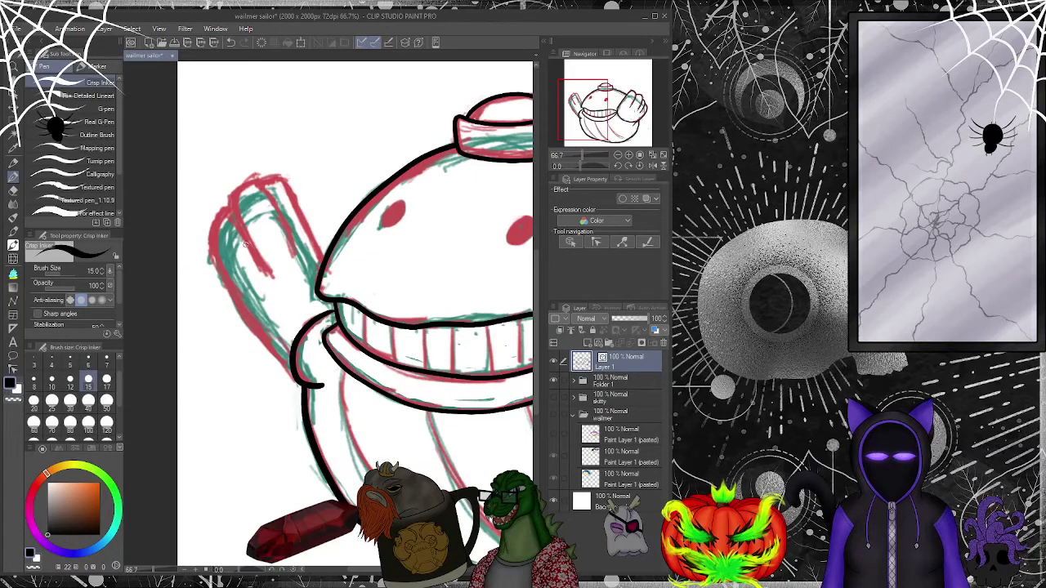
{"action": "left_click_drag", "start_coordinate": [242, 233], "coordinate": [250, 177]}
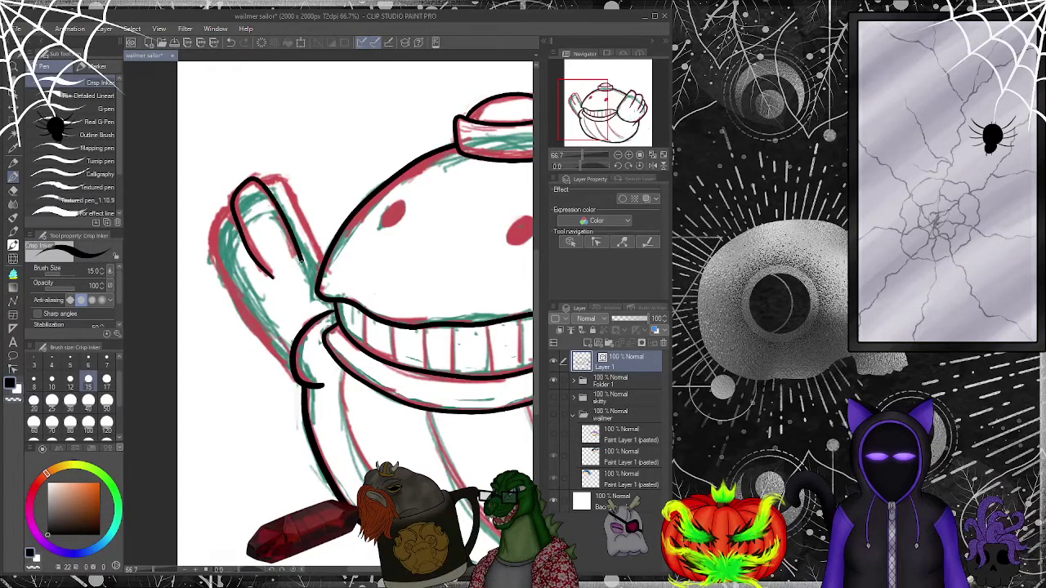
{"action": "left_click", "coordinate": [231, 44]}
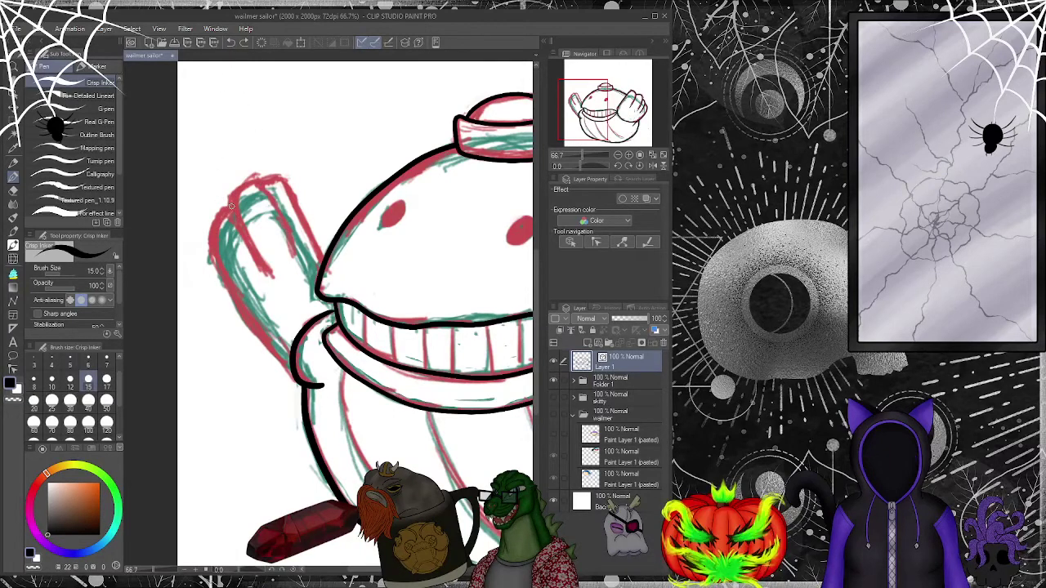
{"action": "left_click_drag", "start_coordinate": [223, 282], "coordinate": [304, 395]}
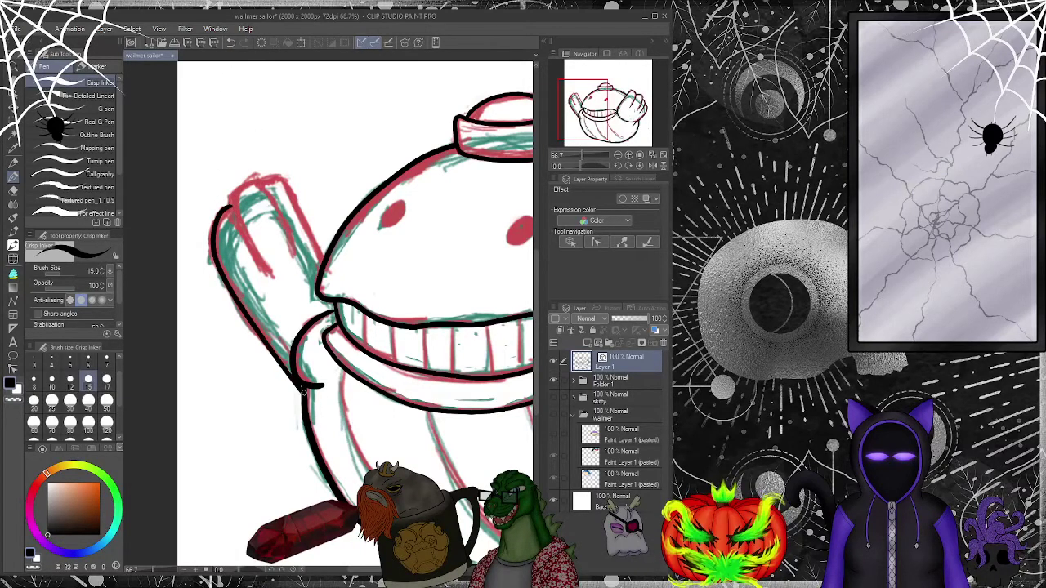
- Try to ink the middle finger of the raised hand, undoing the strokes back to the hand's outer edge
{"action": "left_click_drag", "start_coordinate": [276, 282], "coordinate": [251, 248]}
{"action": "mouse_move", "coordinate": [231, 201]}
{"action": "left_mouse_down"}
{"action": "mouse_move", "coordinate": [237, 186]}
{"action": "mouse_move", "coordinate": [274, 196]}
{"action": "left_mouse_up"}
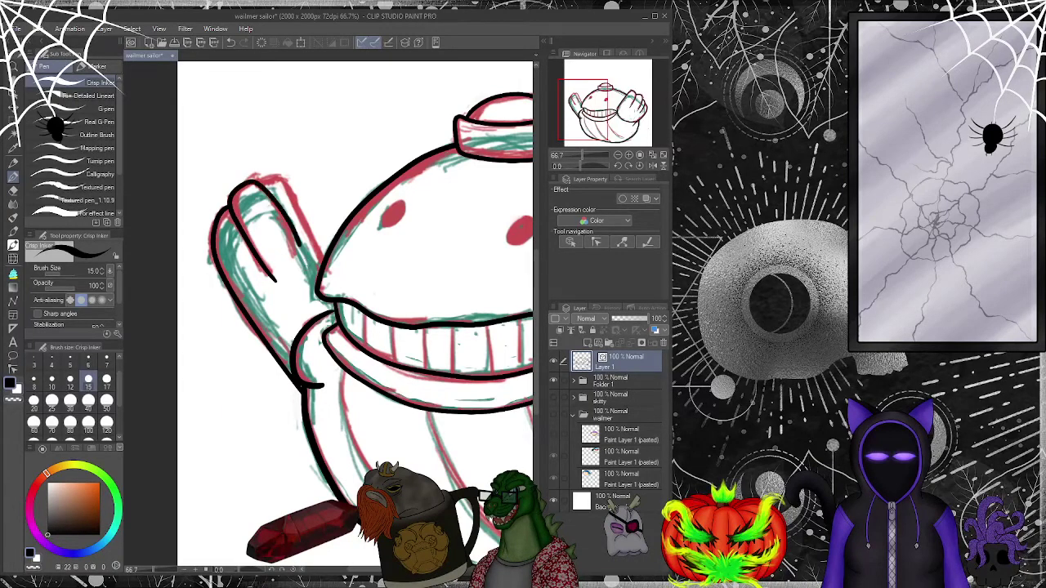
{"action": "key", "text": "ctrl+z"}
{"action": "key", "text": "ctrl+z"}
{"action": "key", "text": "ctrl+z"}
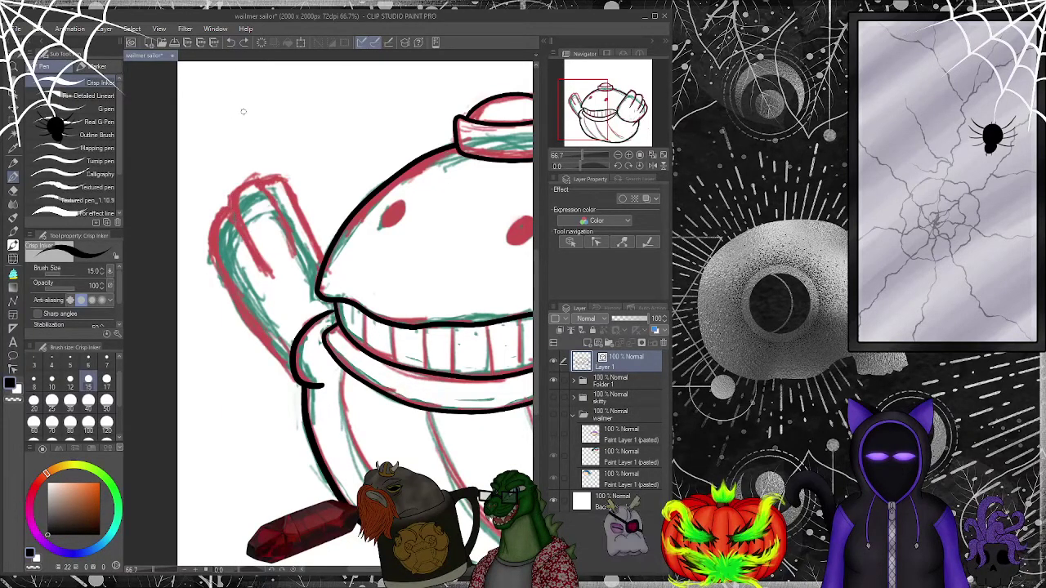
{"action": "left_click", "coordinate": [244, 41]}
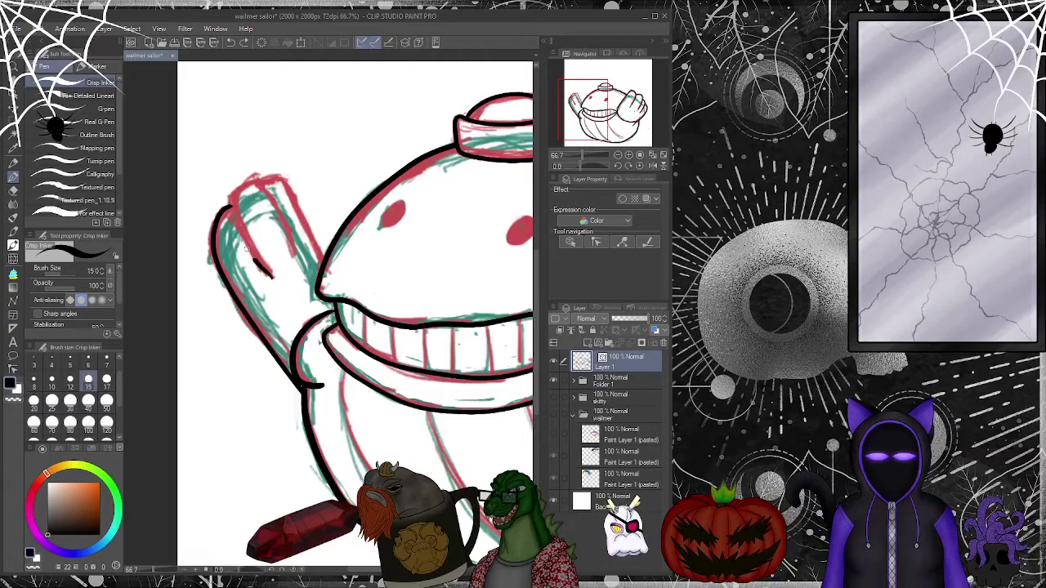
{"action": "mouse_move", "coordinate": [229, 198]}
{"action": "left_mouse_down"}
{"action": "mouse_move", "coordinate": [255, 184]}
{"action": "mouse_move", "coordinate": [290, 229]}
{"action": "mouse_move", "coordinate": [299, 267]}
{"action": "left_mouse_up"}
{"action": "left_click", "coordinate": [230, 42]}
{"action": "left_click", "coordinate": [231, 41]}
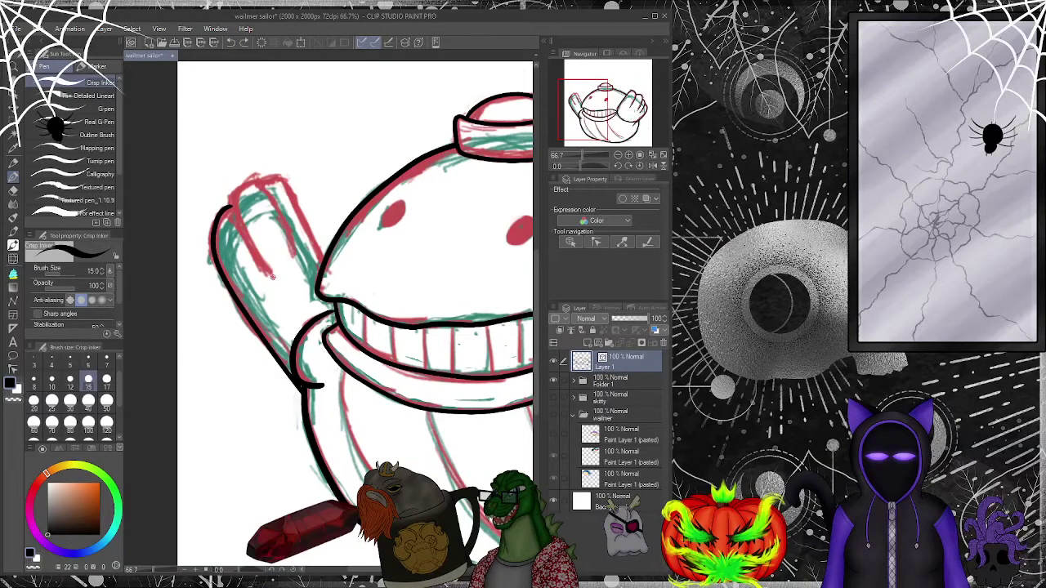
- Ink the raised hand's middle finger as a rounded loop and the finger behind it down to the head
{"action": "mouse_move", "coordinate": [231, 203]}
{"action": "left_mouse_down"}
{"action": "mouse_move", "coordinate": [236, 192]}
{"action": "mouse_move", "coordinate": [266, 185]}
{"action": "left_mouse_up"}
{"action": "left_click_drag", "start_coordinate": [299, 267], "coordinate": [300, 270]}
{"action": "mouse_move", "coordinate": [255, 183]}
{"action": "left_mouse_down"}
{"action": "mouse_move", "coordinate": [278, 177]}
{"action": "mouse_move", "coordinate": [324, 264]}
{"action": "left_mouse_up"}
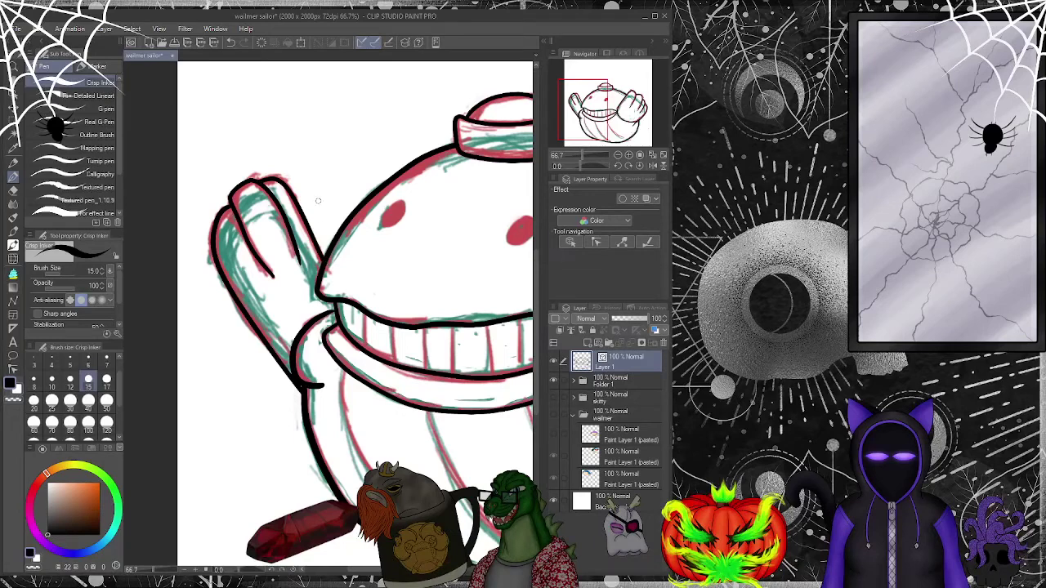
- Simplify the vector lines of the raised hand's fingers with the Simplify vector line tool at size 50
{"action": "left_click", "coordinate": [597, 242]}
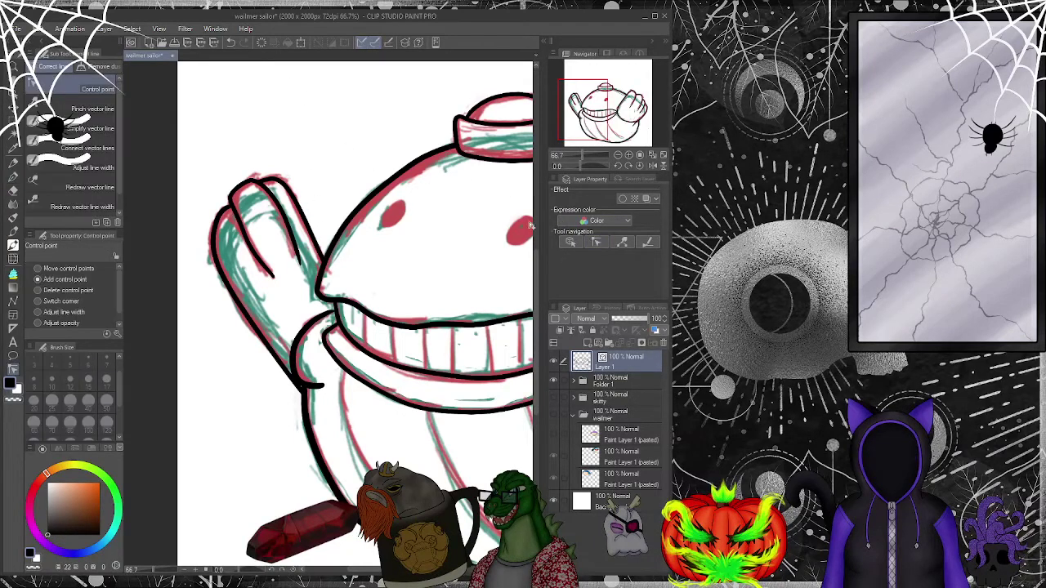
{"action": "left_click", "coordinate": [82, 129]}
{"action": "mouse_move", "coordinate": [240, 220]}
{"action": "left_mouse_down"}
{"action": "mouse_move", "coordinate": [275, 280]}
{"action": "mouse_move", "coordinate": [261, 201]}
{"action": "mouse_move", "coordinate": [282, 225]}
{"action": "left_mouse_up"}
{"action": "left_click_drag", "start_coordinate": [286, 274], "coordinate": [302, 299]}
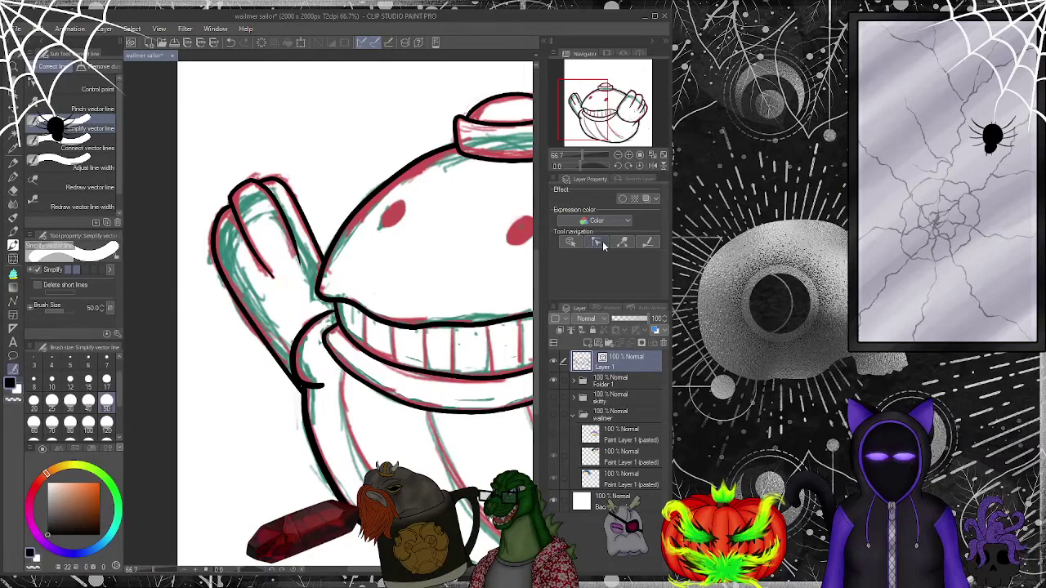
- Simplify the vector lines at the base of the raised hand and the body's edge, checking their control points
{"action": "key", "text": "y"}
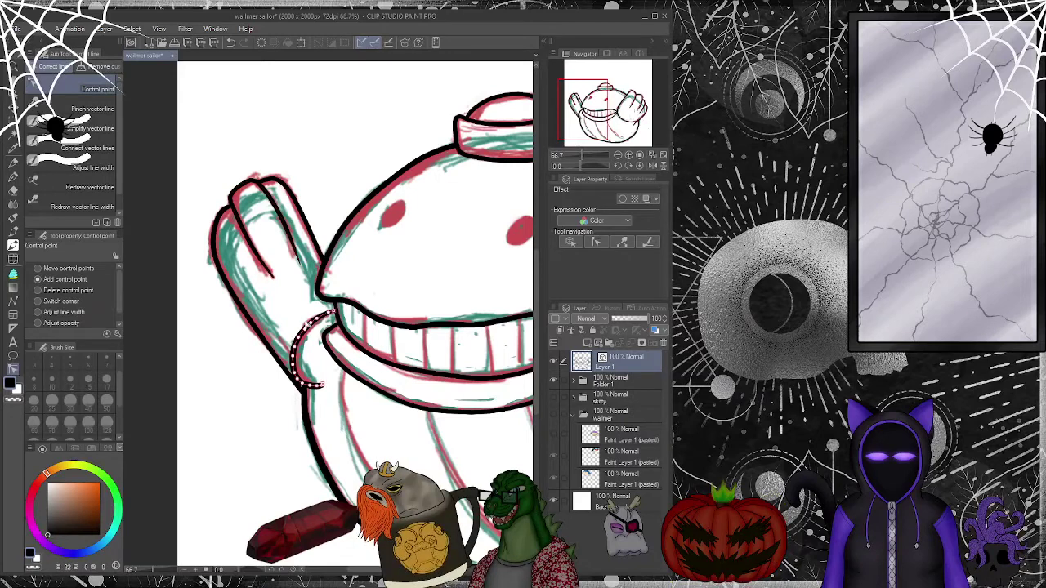
{"action": "left_click", "coordinate": [88, 128]}
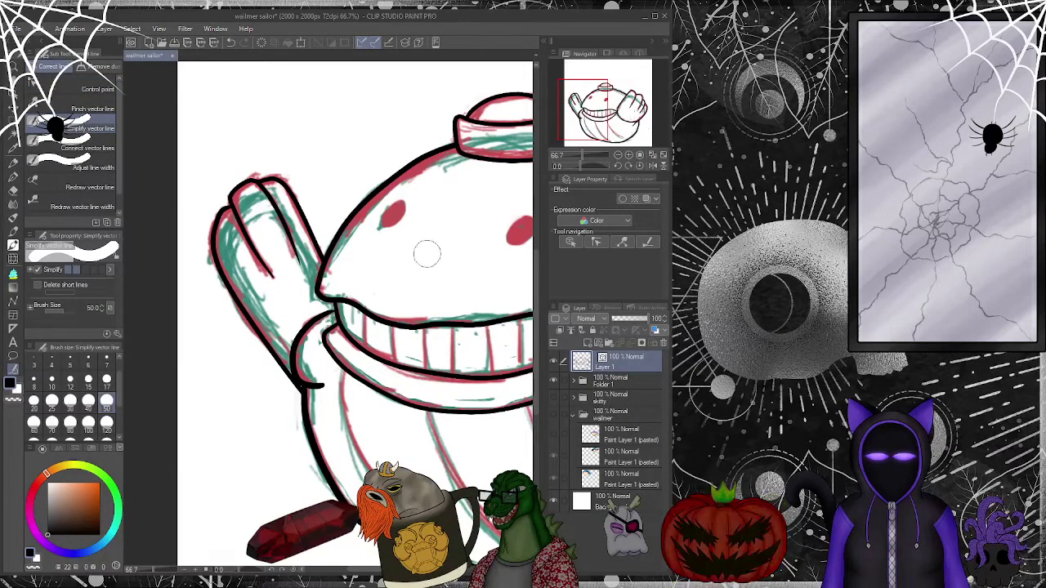
{"action": "key", "text": "y"}
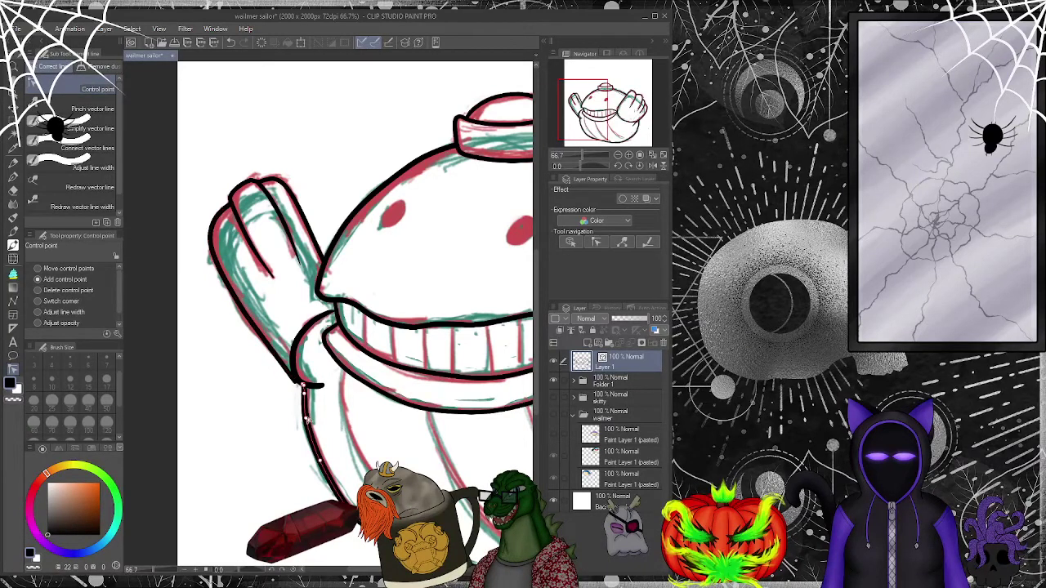
- Fill in both eyes as solid black ovals with Crisp Inker at size 30
{"action": "scroll", "coordinate": [369, 390], "scroll_direction": "right", "scroll_amount": 3}
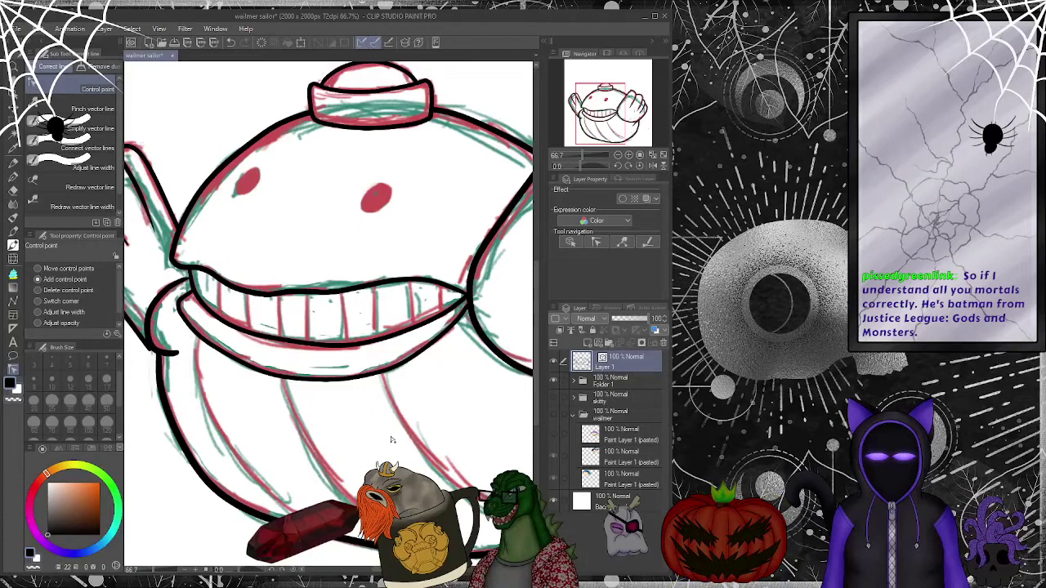
{"action": "key", "text": "p"}
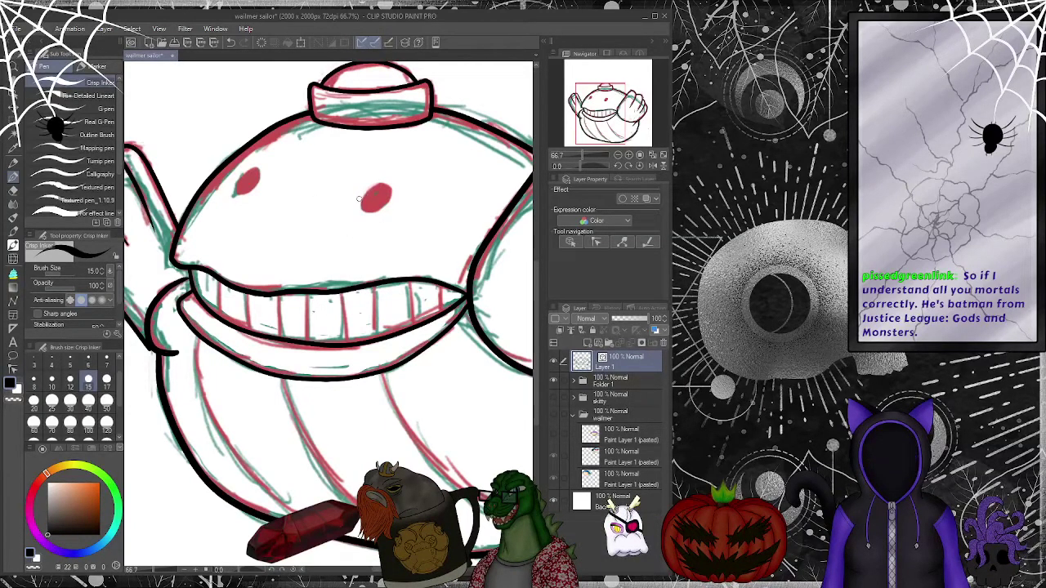
{"action": "left_click", "coordinate": [70, 401]}
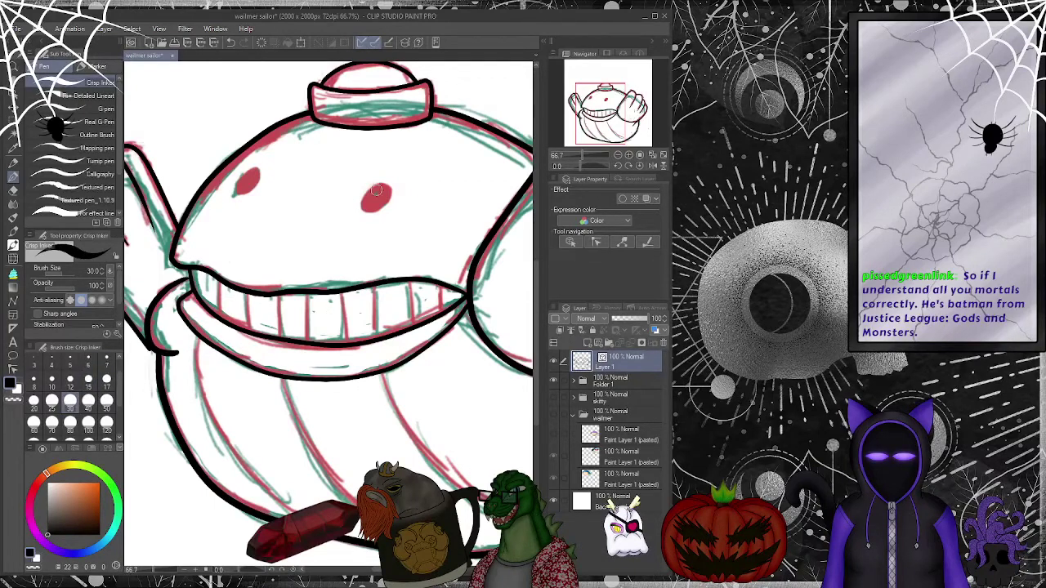
{"action": "mouse_move", "coordinate": [371, 193]}
{"action": "left_mouse_down"}
{"action": "mouse_move", "coordinate": [367, 206]}
{"action": "mouse_move", "coordinate": [387, 190]}
{"action": "mouse_move", "coordinate": [374, 205]}
{"action": "left_mouse_up"}
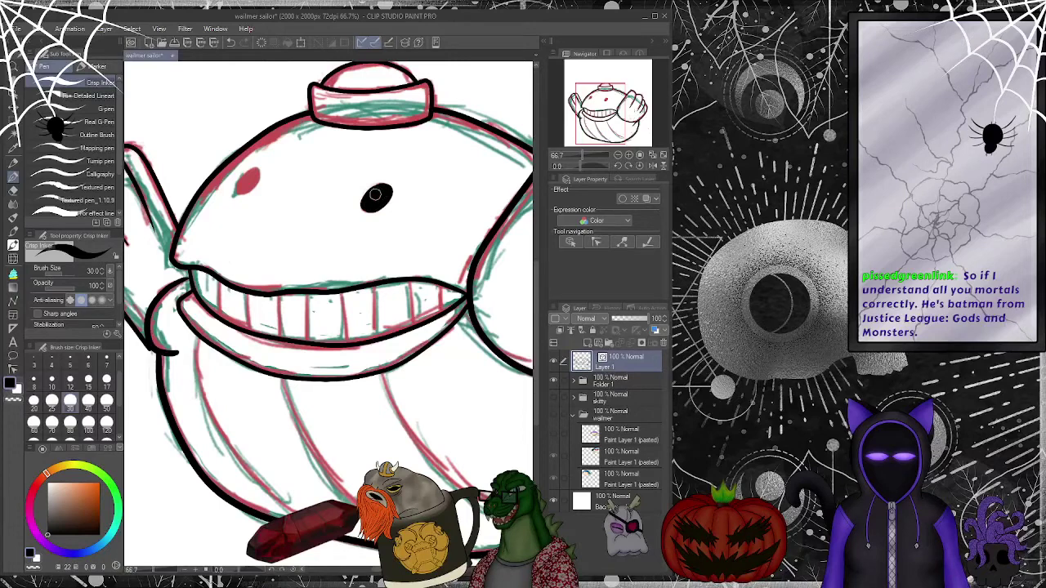
{"action": "left_click_drag", "start_coordinate": [254, 169], "coordinate": [243, 189]}
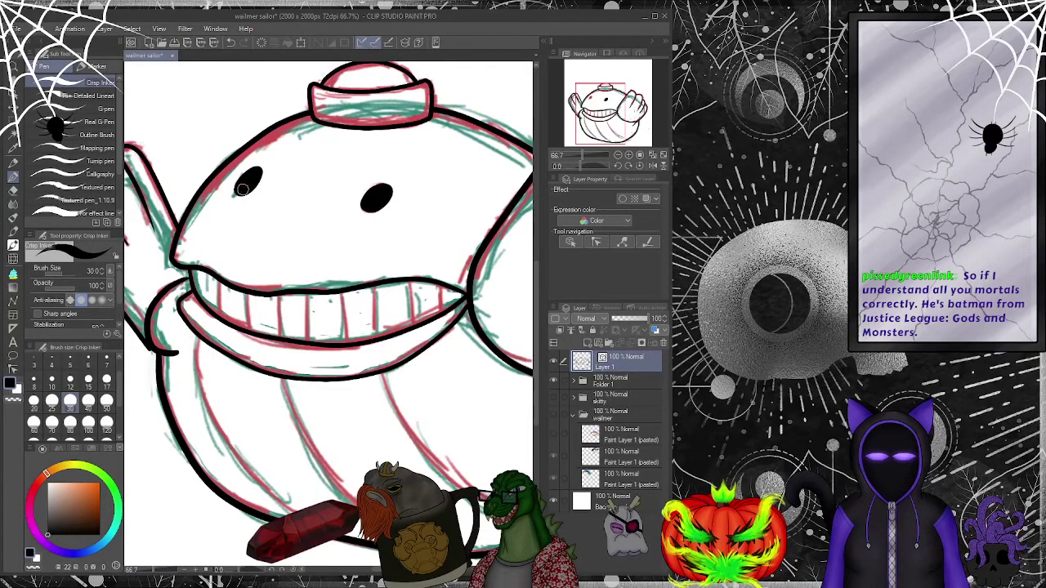
- Reduce Crisp Inker to size 10 and ink the first tooth dividers near the raised hand
{"action": "key", "text": "bracketright"}
{"action": "key", "text": "bracketright"}
{"action": "key", "text": "bracketright"}
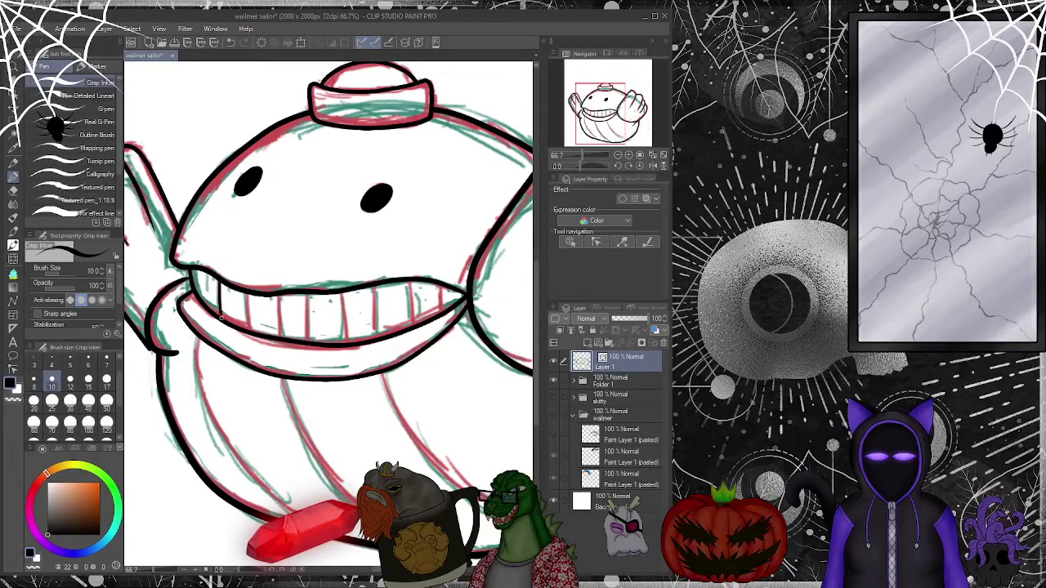
{"action": "left_click_drag", "start_coordinate": [249, 307], "coordinate": [251, 327]}
- Simplify the vector line along the mouth's upper edge with the Simplify vector line tool at size 50 and check its control points
{"action": "mouse_move", "coordinate": [603, 91]}
{"action": "left_mouse_down"}
{"action": "mouse_move", "coordinate": [604, 72]}
{"action": "mouse_move", "coordinate": [605, 91]}
{"action": "left_mouse_up"}
{"action": "left_click", "coordinate": [596, 243]}
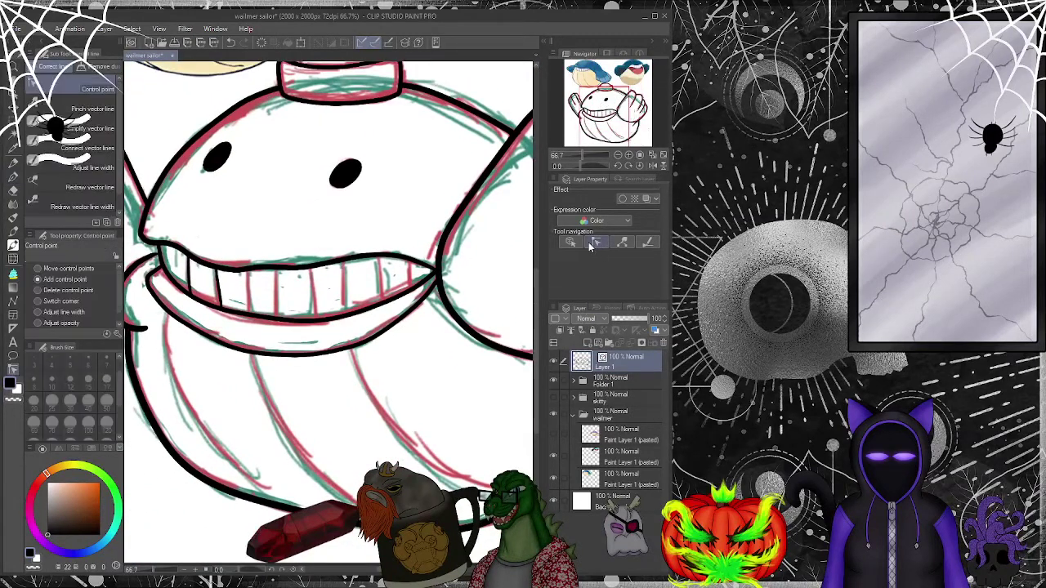
{"action": "left_click", "coordinate": [82, 128]}
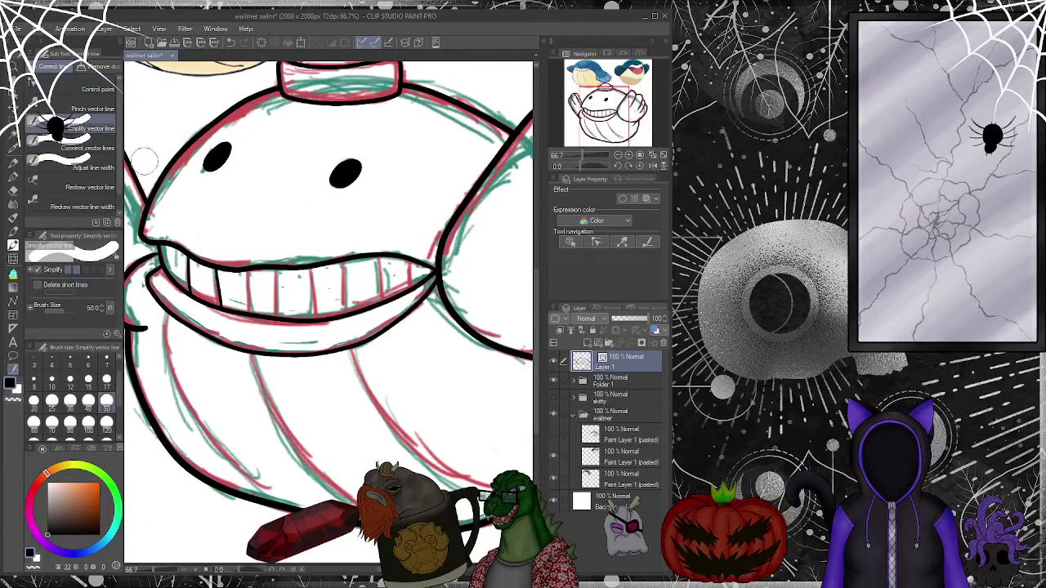
{"action": "mouse_move", "coordinate": [167, 244]}
{"action": "left_mouse_down"}
{"action": "mouse_move", "coordinate": [220, 260]}
{"action": "mouse_move", "coordinate": [404, 250]}
{"action": "left_mouse_up"}
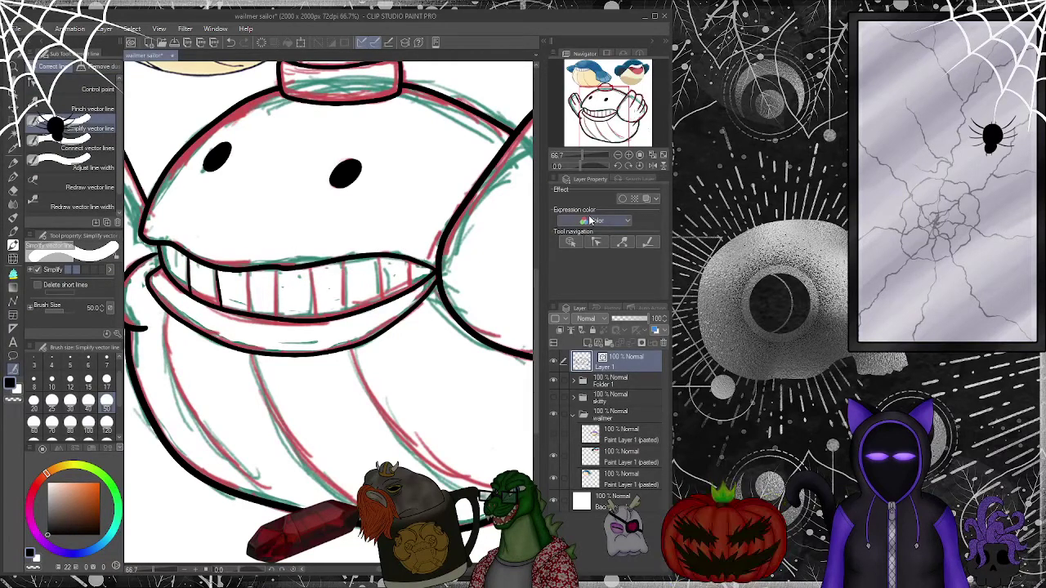
{"action": "left_click", "coordinate": [570, 243]}
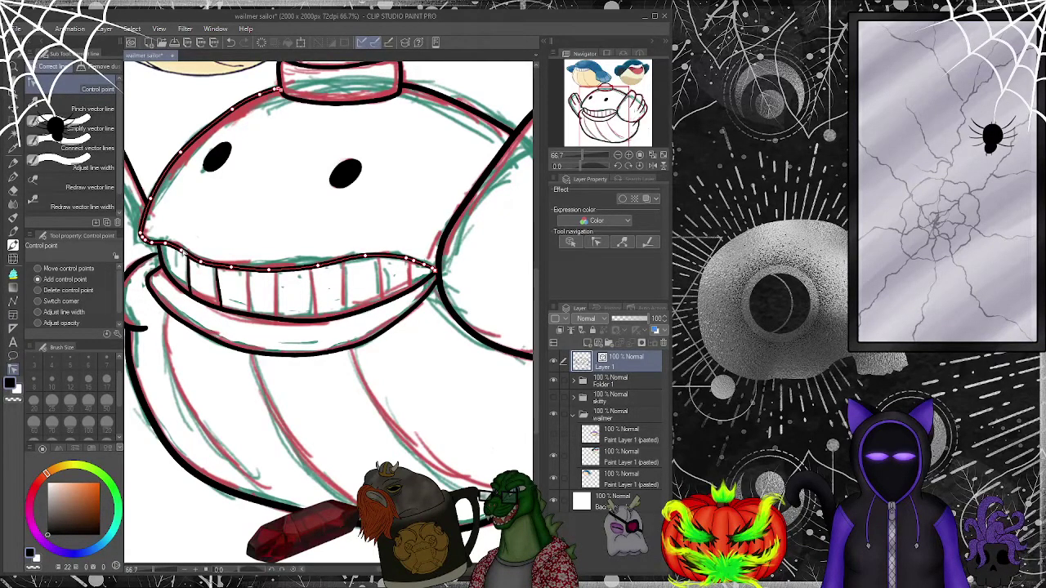
- Check the brush size of the first inked tooth dividers with the Object tool
{"action": "left_click", "coordinate": [13, 176]}
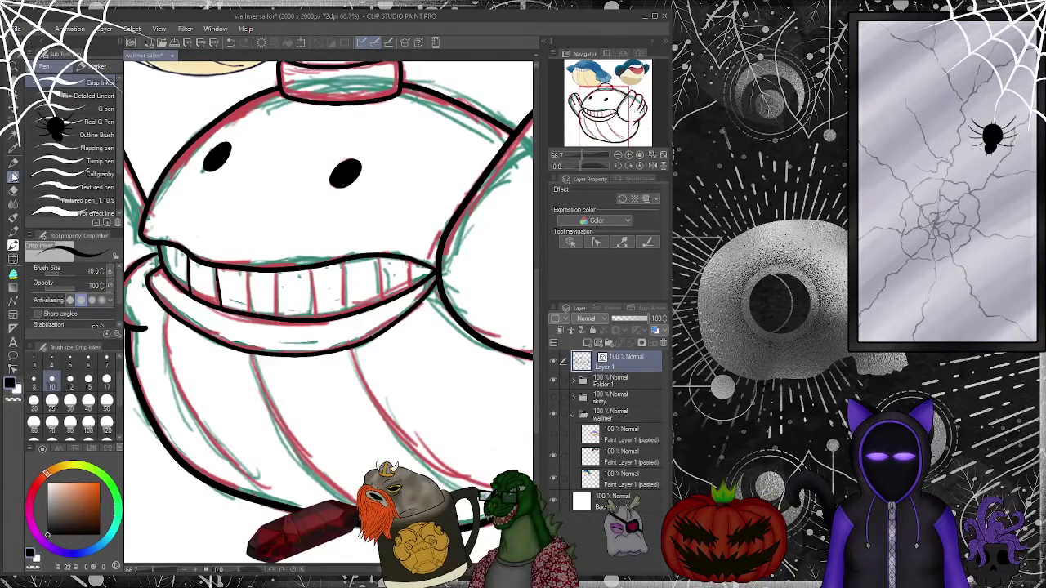
{"action": "key", "text": "o"}
{"action": "left_click", "coordinate": [219, 293]}
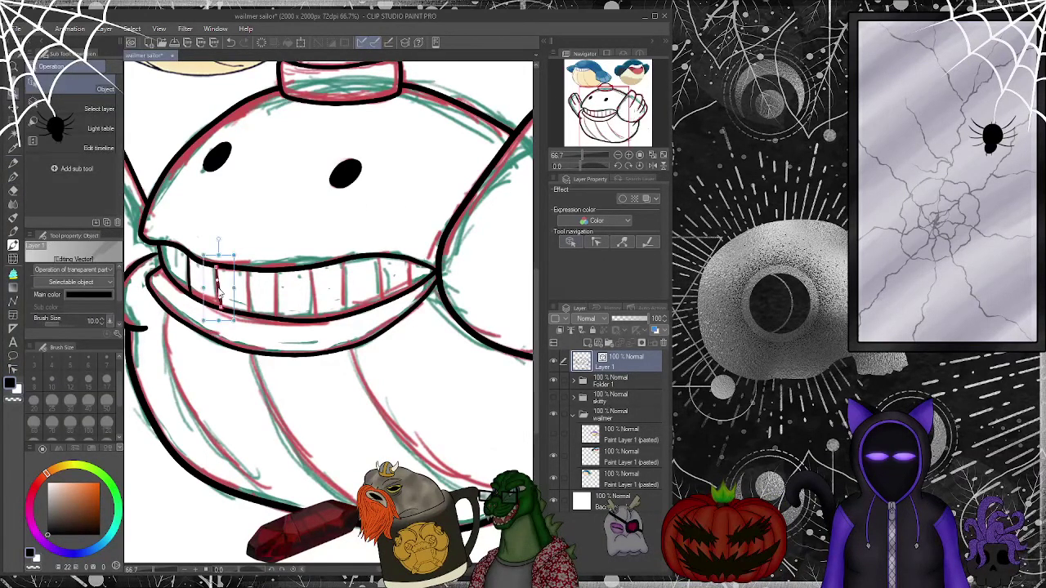
{"action": "left_click", "coordinate": [196, 300]}
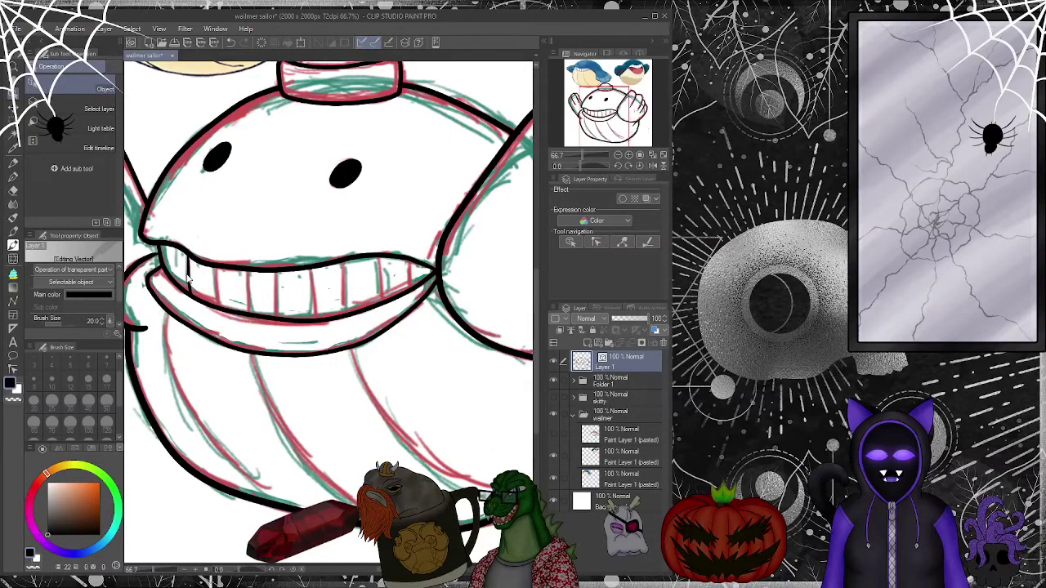
- Ink the remaining tooth dividers across the grin with Crisp Inker at size 10
{"action": "key", "text": "p"}
{"action": "left_click_drag", "start_coordinate": [239, 292], "coordinate": [264, 255]}
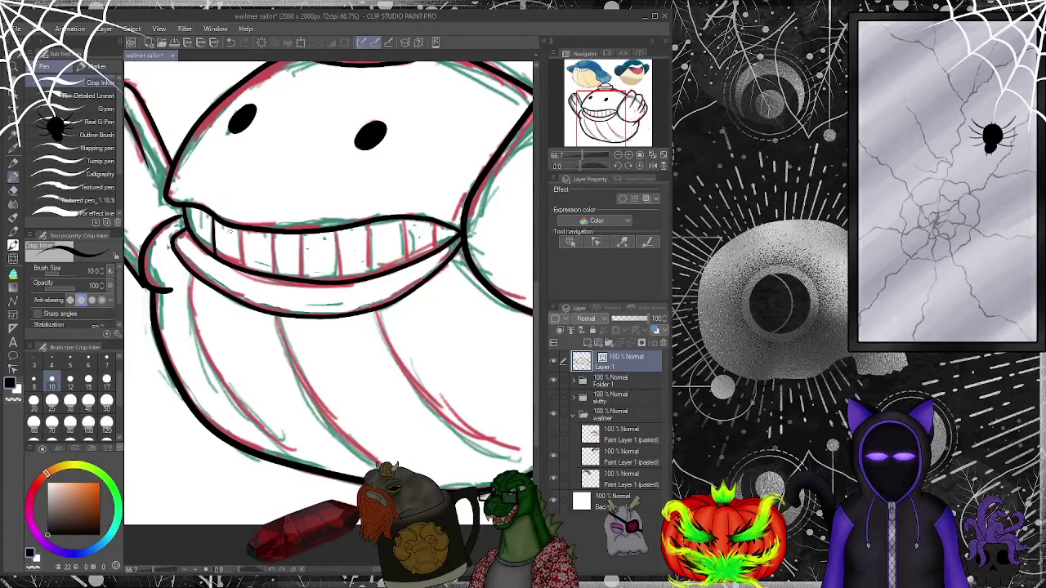
{"action": "left_click_drag", "start_coordinate": [240, 227], "coordinate": [243, 271]}
{"action": "mouse_move", "coordinate": [273, 230]}
{"action": "left_mouse_down"}
{"action": "mouse_move", "coordinate": [274, 275]}
{"action": "mouse_move", "coordinate": [305, 274]}
{"action": "left_mouse_up"}
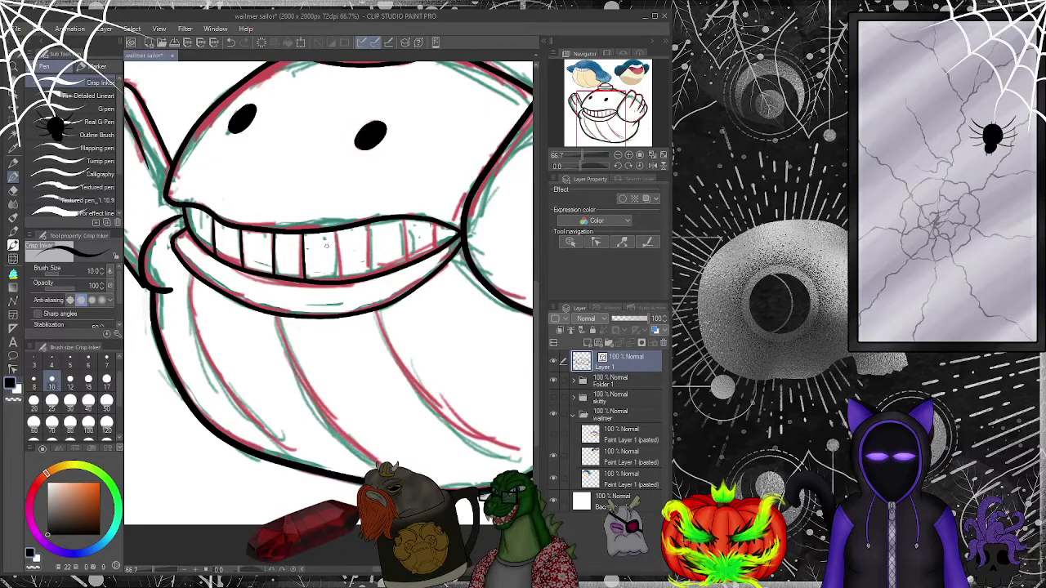
{"action": "left_click_drag", "start_coordinate": [336, 231], "coordinate": [338, 282]}
{"action": "left_click_drag", "start_coordinate": [402, 217], "coordinate": [405, 270]}
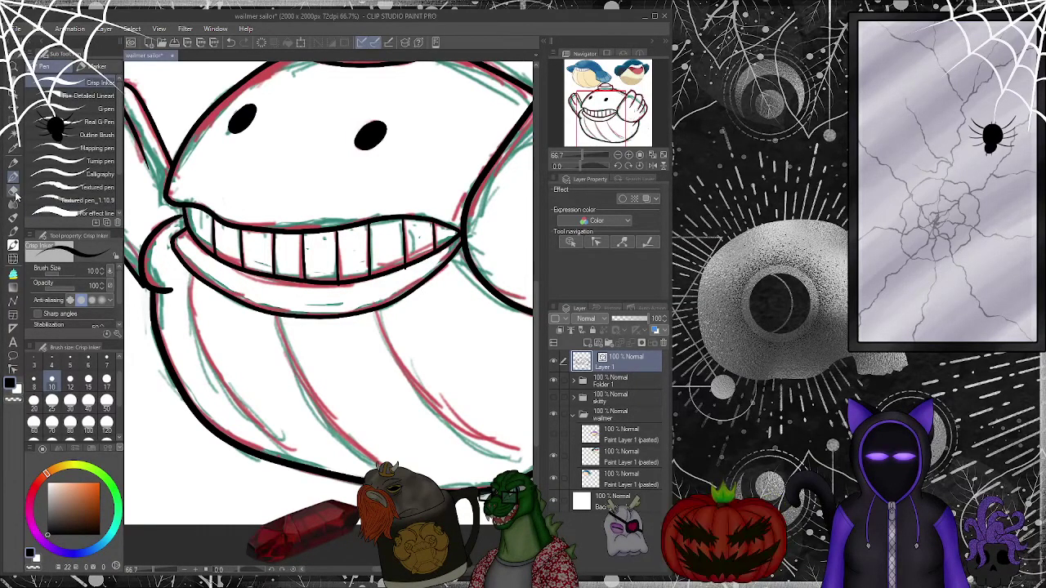
- Ink three curved belly stripes below the mouth with Crisp Inker at size 12, undoing and redrawing the middle one
{"action": "key", "text": "e"}
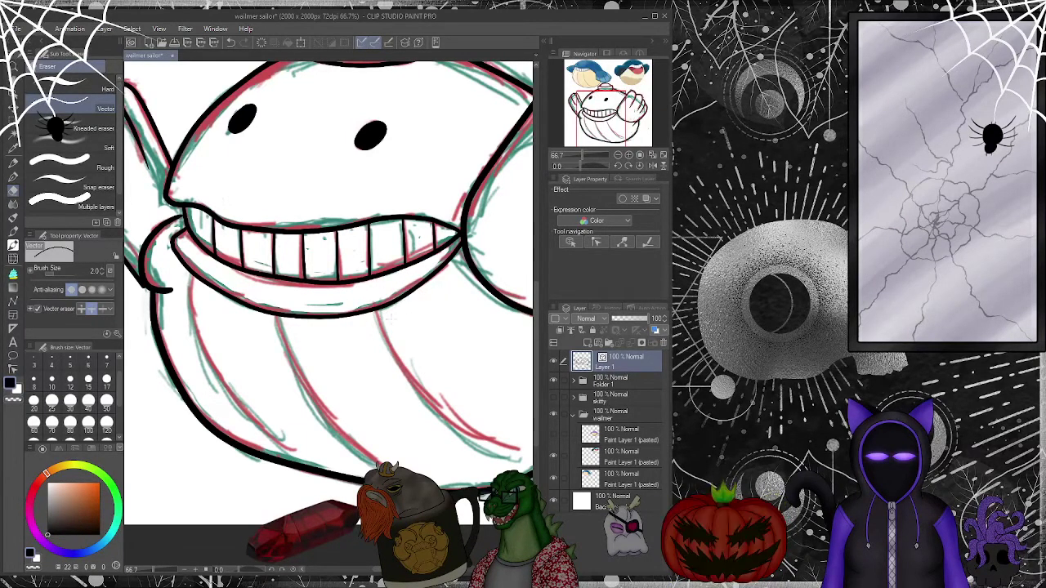
{"action": "scroll", "coordinate": [327, 286], "scroll_direction": "down", "scroll_amount": 3}
{"action": "scroll", "coordinate": [327, 286], "scroll_direction": "up", "scroll_amount": 1}
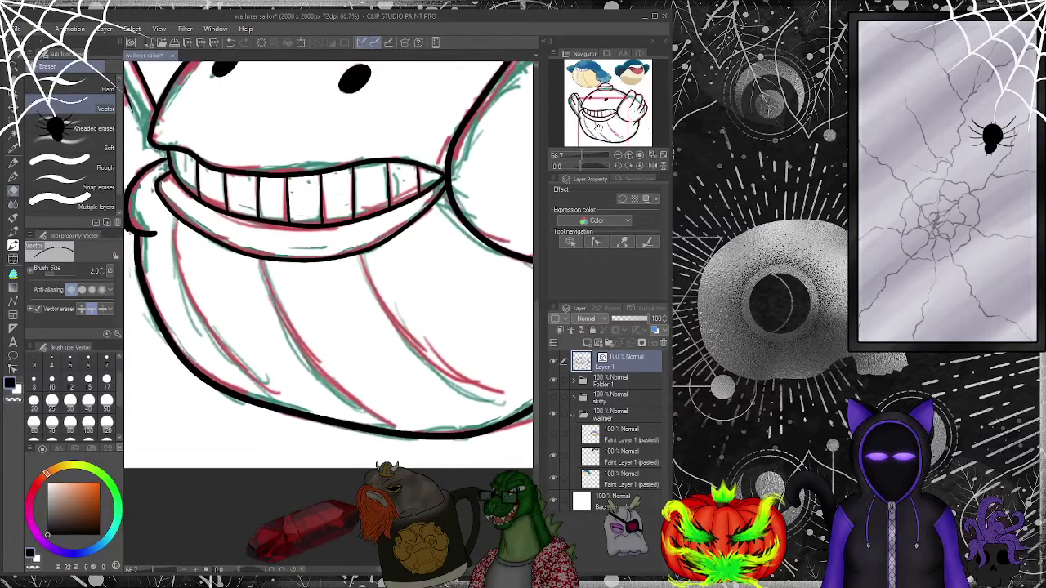
{"action": "left_click", "coordinate": [14, 174]}
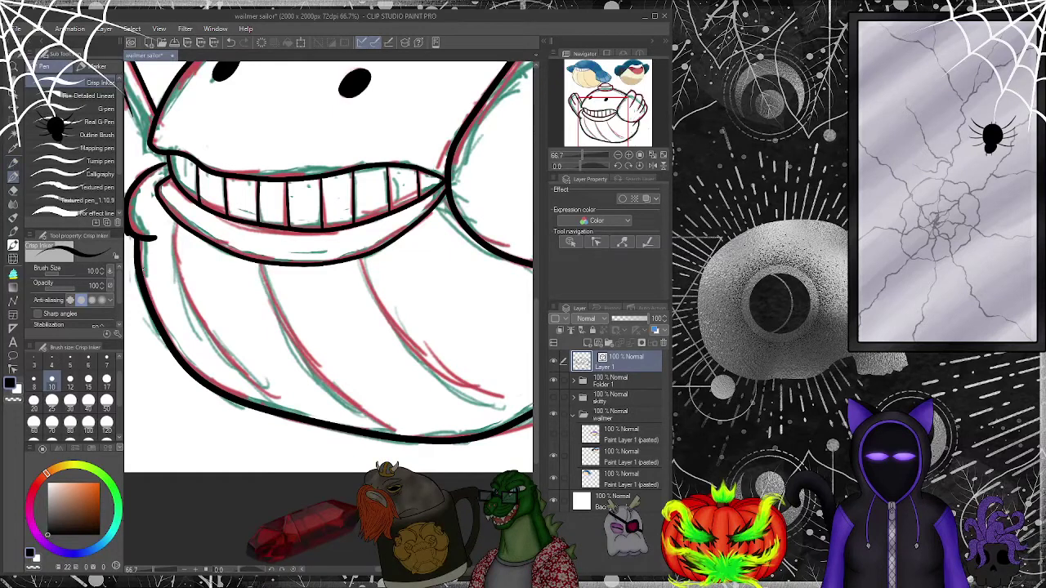
{"action": "left_click", "coordinate": [69, 378]}
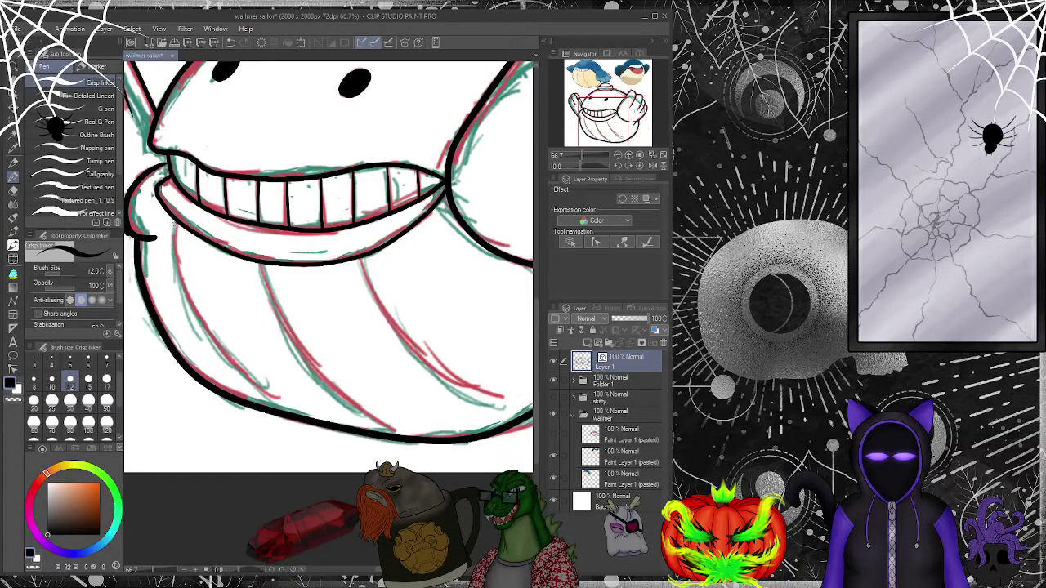
{"action": "mouse_move", "coordinate": [175, 258]}
{"action": "left_mouse_down"}
{"action": "mouse_move", "coordinate": [217, 348]}
{"action": "mouse_move", "coordinate": [286, 408]}
{"action": "left_mouse_up"}
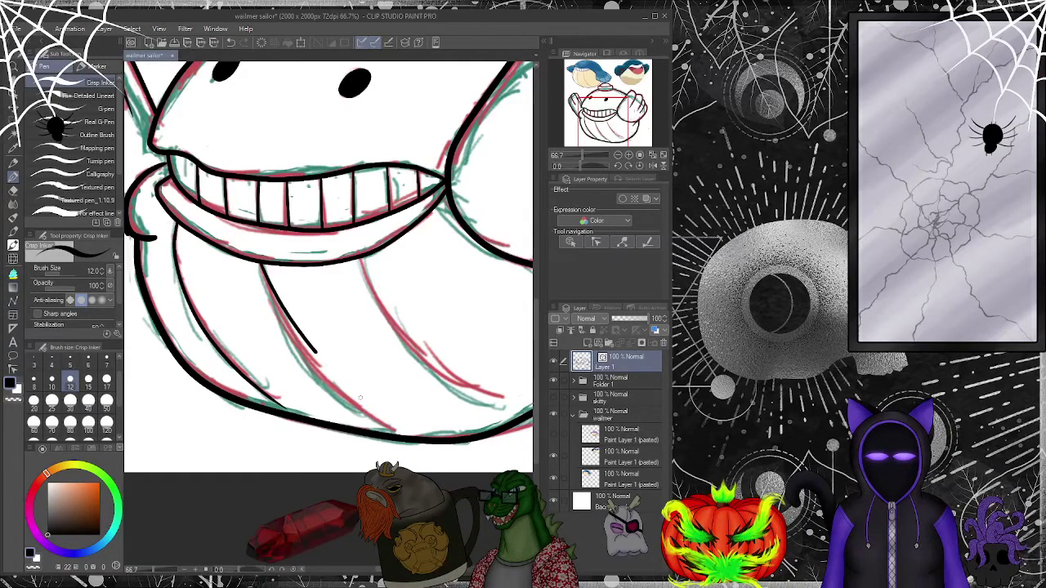
{"action": "left_click_drag", "start_coordinate": [353, 393], "coordinate": [409, 434]}
{"action": "key", "text": "ctrl+z"}
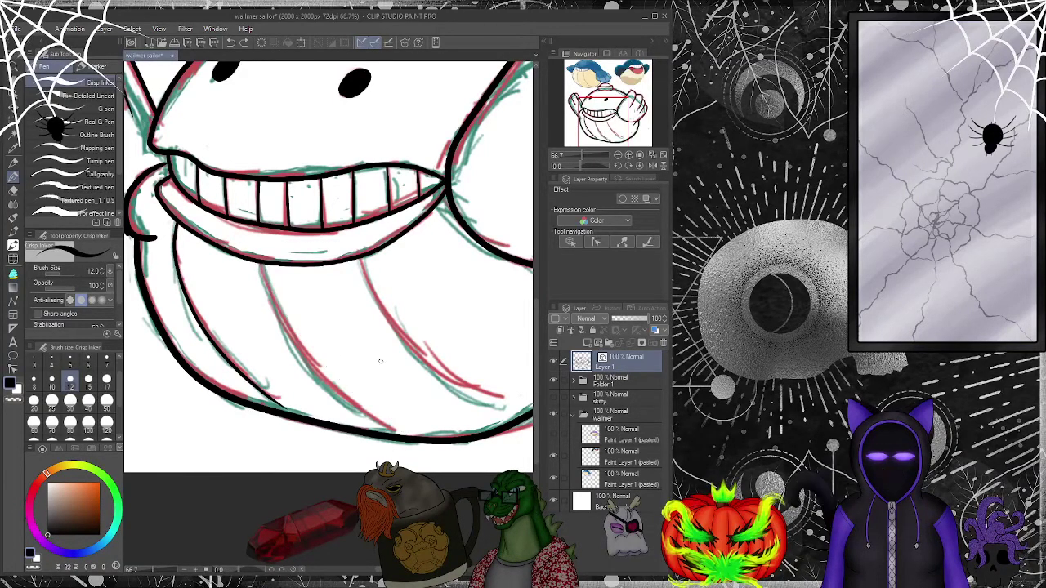
{"action": "left_click_drag", "start_coordinate": [376, 358], "coordinate": [319, 310]}
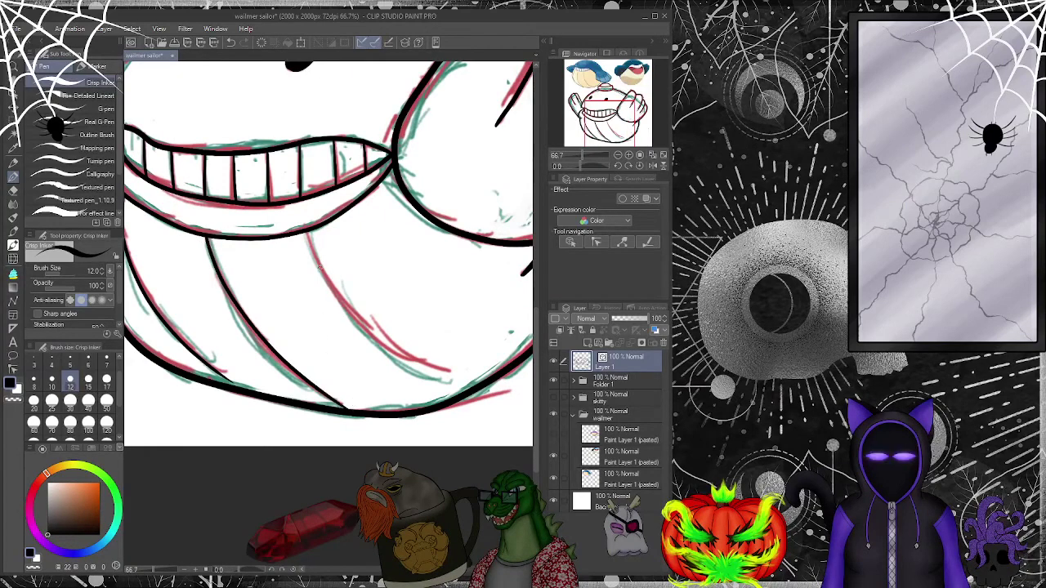
{"action": "left_click_drag", "start_coordinate": [374, 327], "coordinate": [458, 381]}
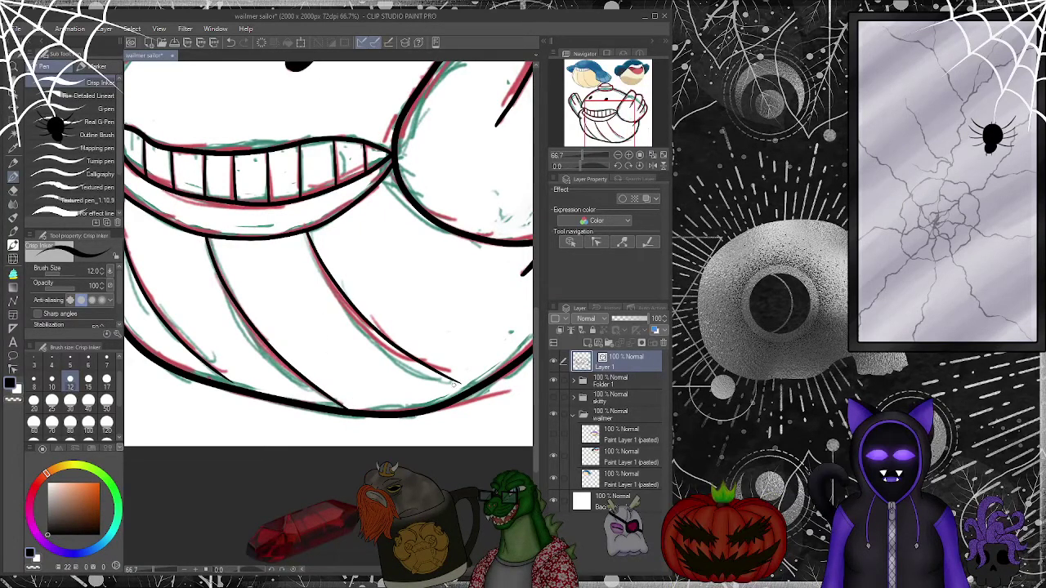
- Thin the lower outline of the large hand beside the mouth using Adjust line width, scaling down by 0.90 at size 30
{"action": "scroll", "coordinate": [460, 398], "scroll_direction": "down", "scroll_amount": 2}
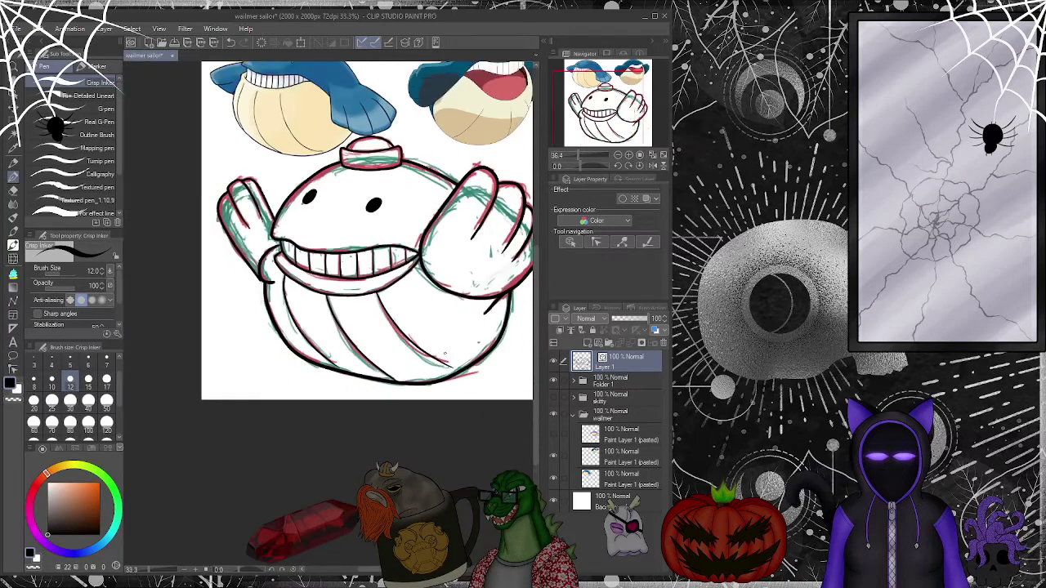
{"action": "scroll", "coordinate": [472, 332], "scroll_direction": "up", "scroll_amount": 2}
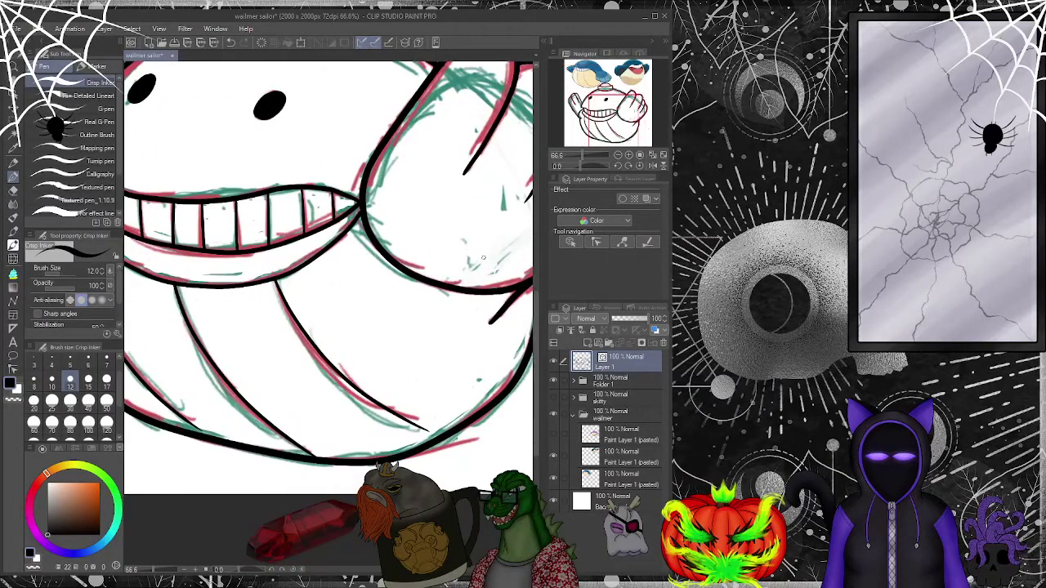
{"action": "key", "text": "y"}
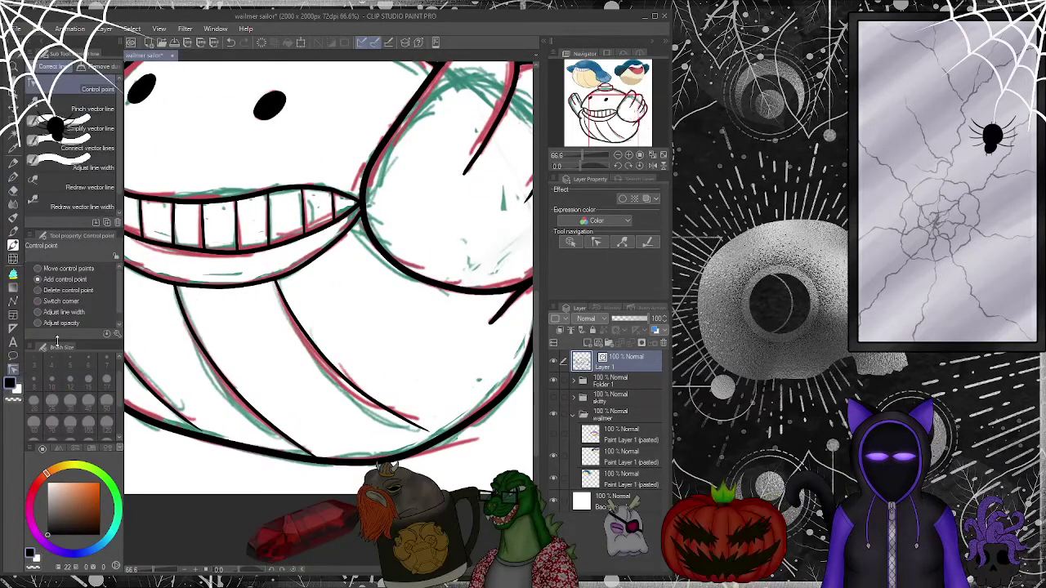
{"action": "left_click", "coordinate": [76, 167]}
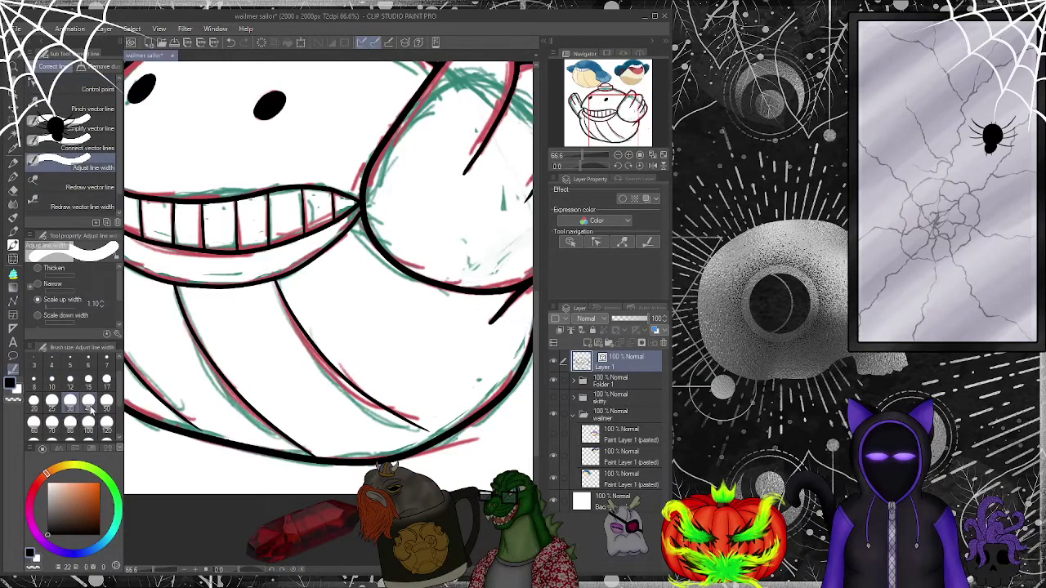
{"action": "left_click", "coordinate": [41, 317]}
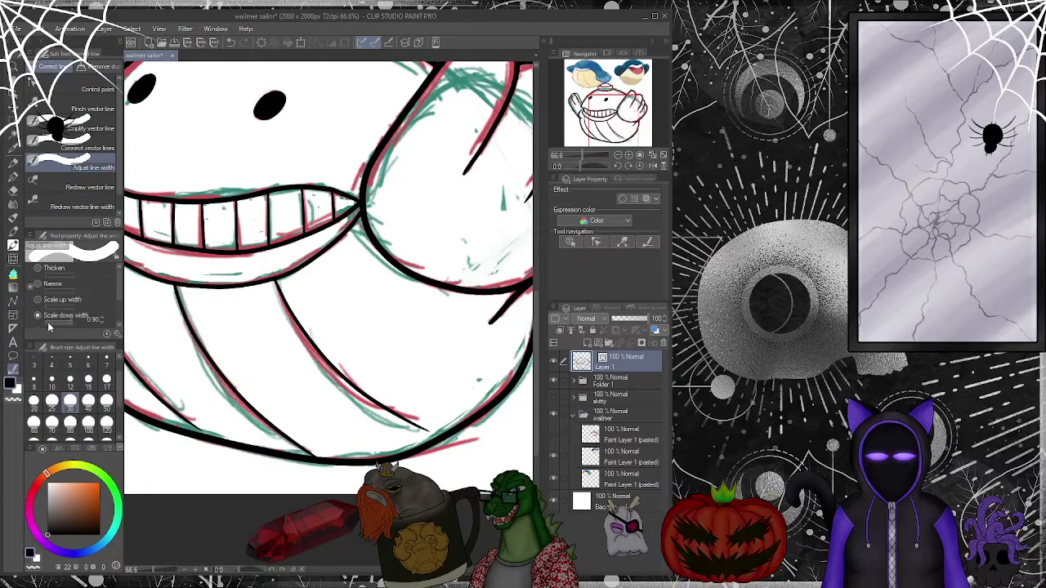
{"action": "mouse_move", "coordinate": [376, 221]}
{"action": "left_mouse_down"}
{"action": "mouse_move", "coordinate": [383, 262]}
{"action": "mouse_move", "coordinate": [405, 285]}
{"action": "mouse_move", "coordinate": [418, 262]}
{"action": "mouse_move", "coordinate": [434, 305]}
{"action": "mouse_move", "coordinate": [506, 282]}
{"action": "left_mouse_up"}
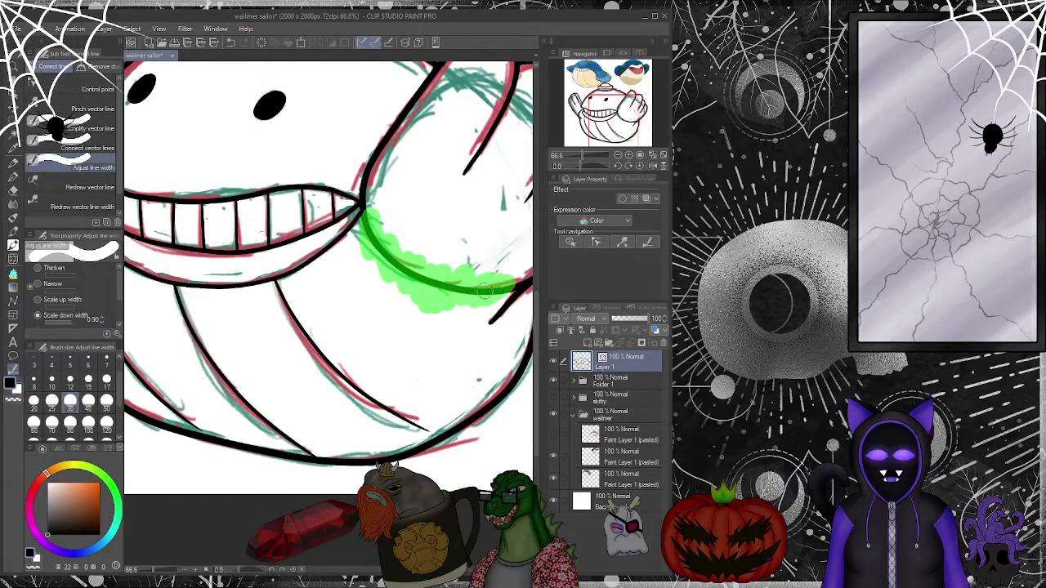
{"action": "mouse_move", "coordinate": [372, 229]}
{"action": "left_mouse_down"}
{"action": "mouse_move", "coordinate": [490, 294]}
{"action": "mouse_move", "coordinate": [391, 255]}
{"action": "left_mouse_up"}
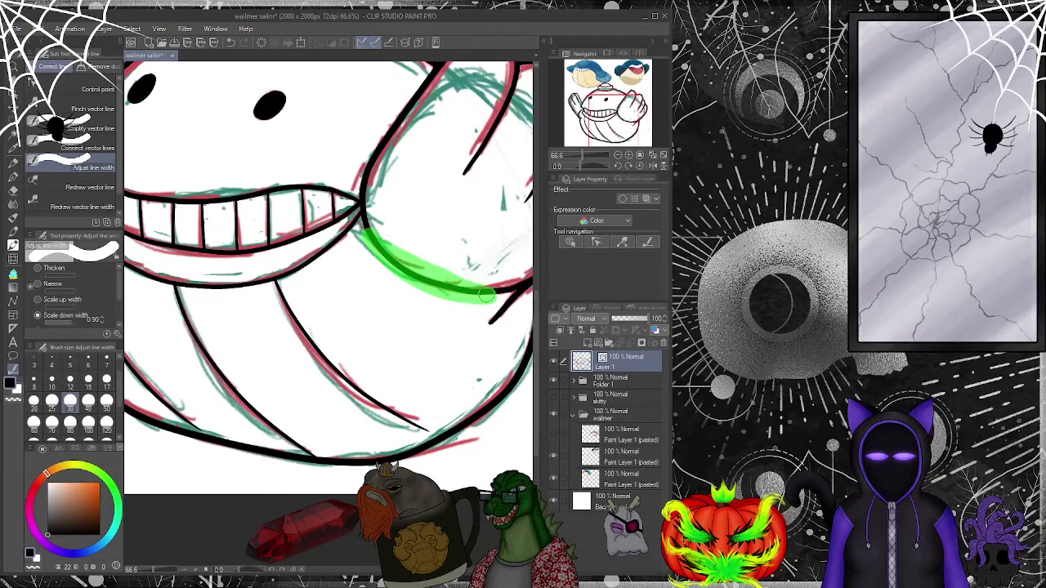
{"action": "left_click_drag", "start_coordinate": [500, 288], "coordinate": [500, 288]}
{"action": "left_click_drag", "start_coordinate": [364, 219], "coordinate": [425, 276]}
{"action": "left_click_drag", "start_coordinate": [497, 293], "coordinate": [482, 286]}
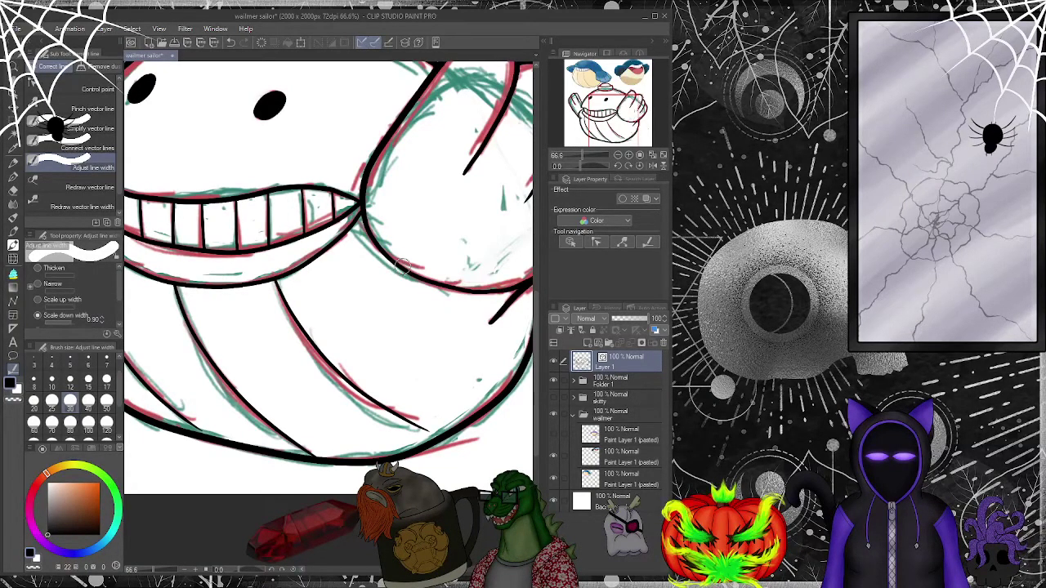
- Hide the sketch folder named Folder 1 so only the inked wailmer line art shows
{"action": "scroll", "coordinate": [463, 322], "scroll_direction": "down", "scroll_amount": 2}
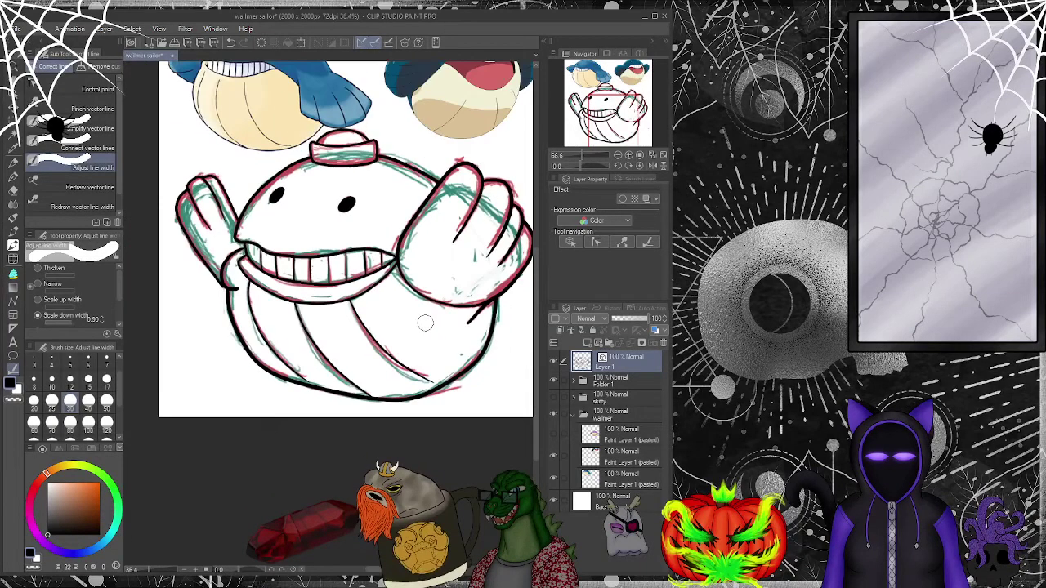
{"action": "scroll", "coordinate": [425, 323], "scroll_direction": "down", "scroll_amount": 1}
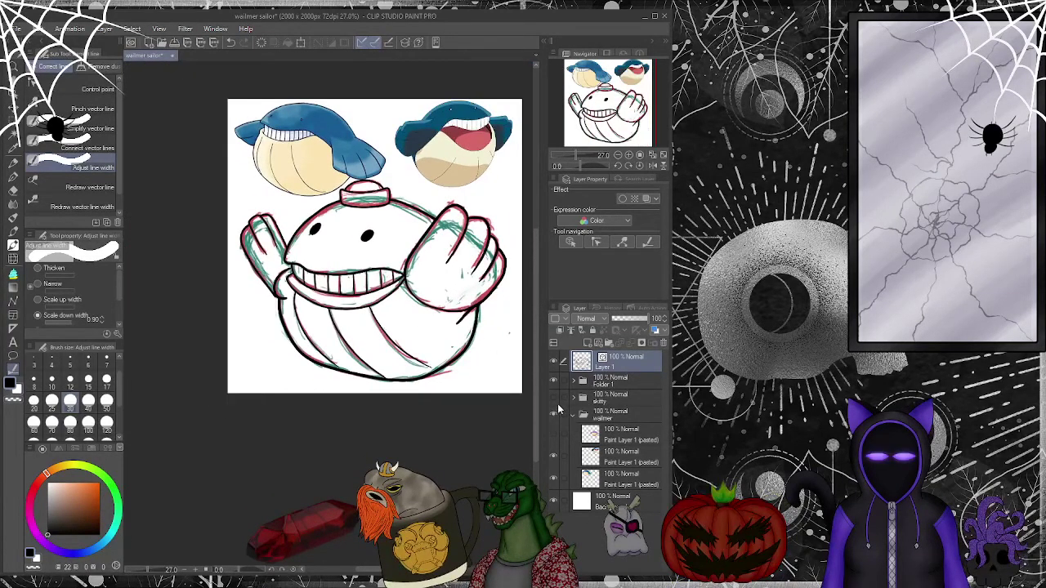
{"action": "left_click", "coordinate": [553, 381]}
{"action": "left_click", "coordinate": [554, 382]}
{"action": "left_click", "coordinate": [552, 384]}
{"action": "scroll", "coordinate": [442, 415], "scroll_direction": "up", "scroll_amount": 1}
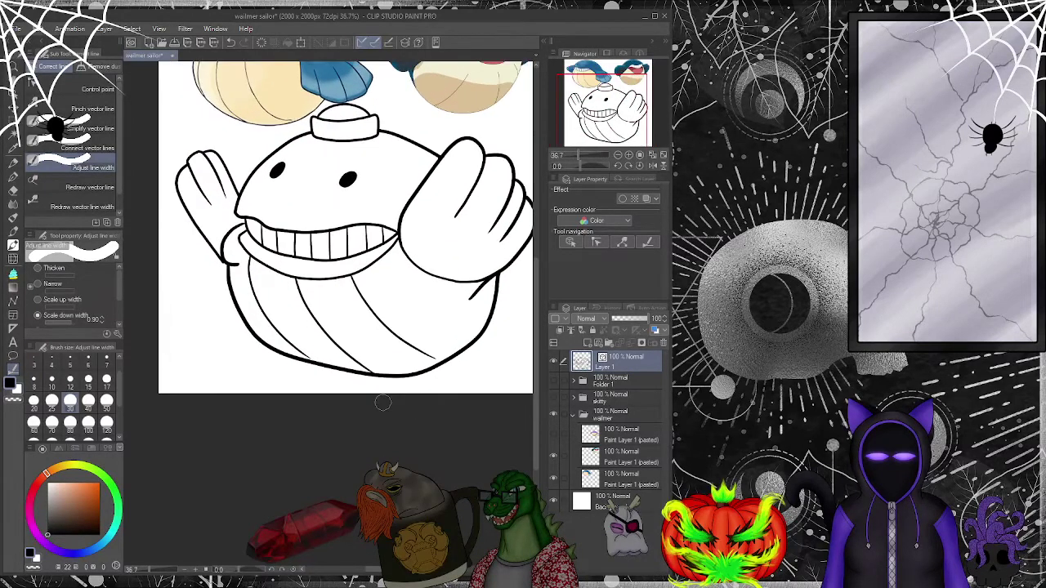
- Thin the small cheek curve beside the smaller hand using Adjust line width, scaling down by 0.90 at size 30
{"action": "left_click", "coordinate": [570, 243]}
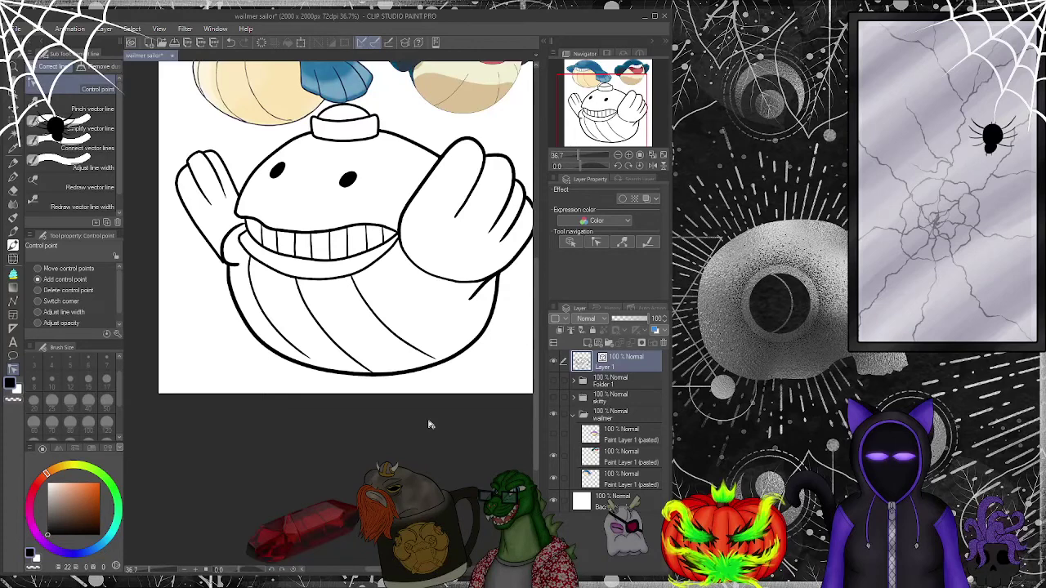
{"action": "scroll", "coordinate": [425, 404], "scroll_direction": "down", "scroll_amount": 2}
{"action": "scroll", "coordinate": [368, 327], "scroll_direction": "up", "scroll_amount": 4}
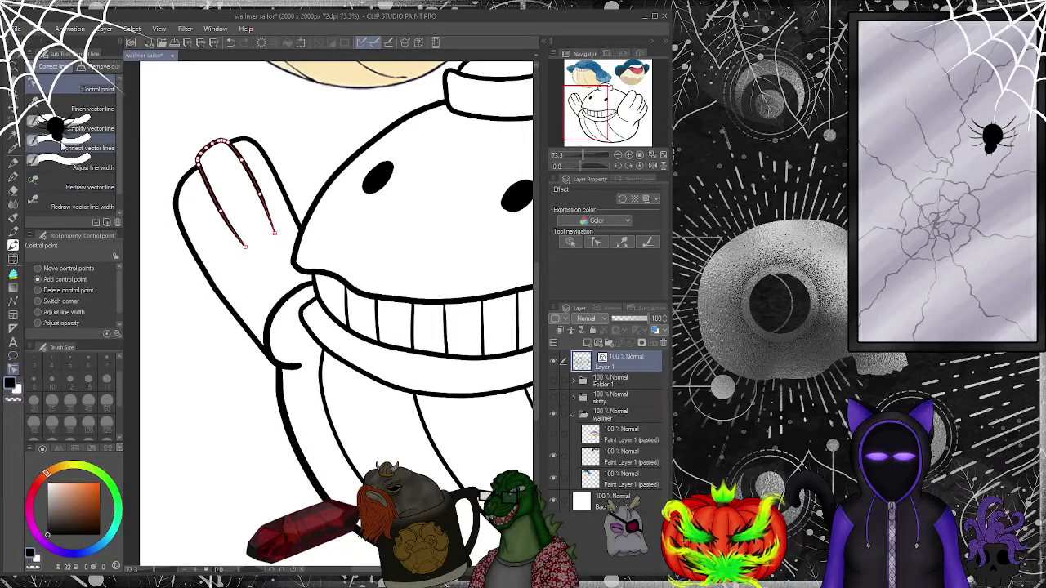
{"action": "left_click", "coordinate": [81, 128]}
{"action": "left_click", "coordinate": [75, 167]}
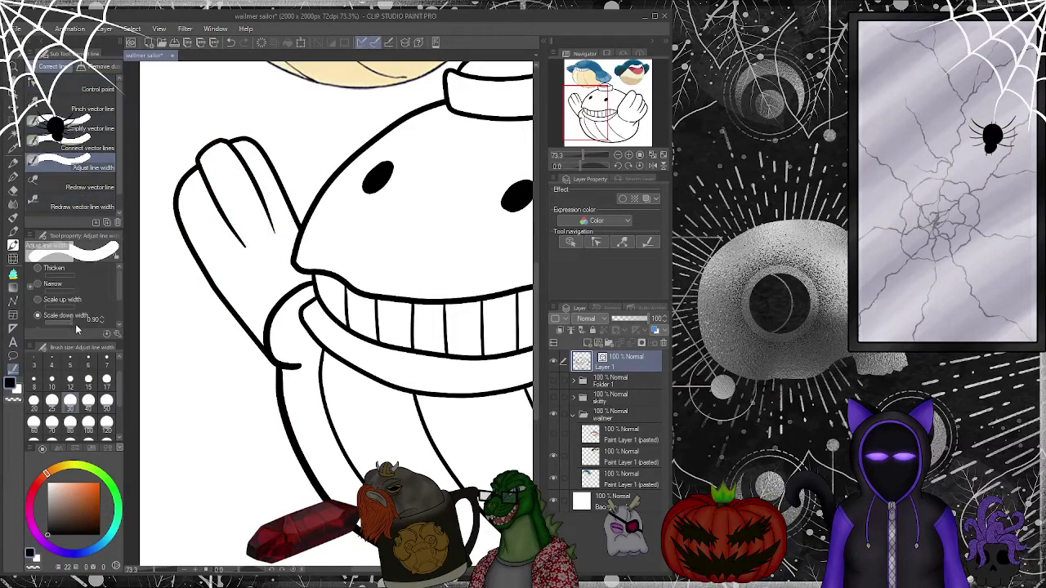
{"action": "left_click_drag", "start_coordinate": [284, 299], "coordinate": [273, 327]}
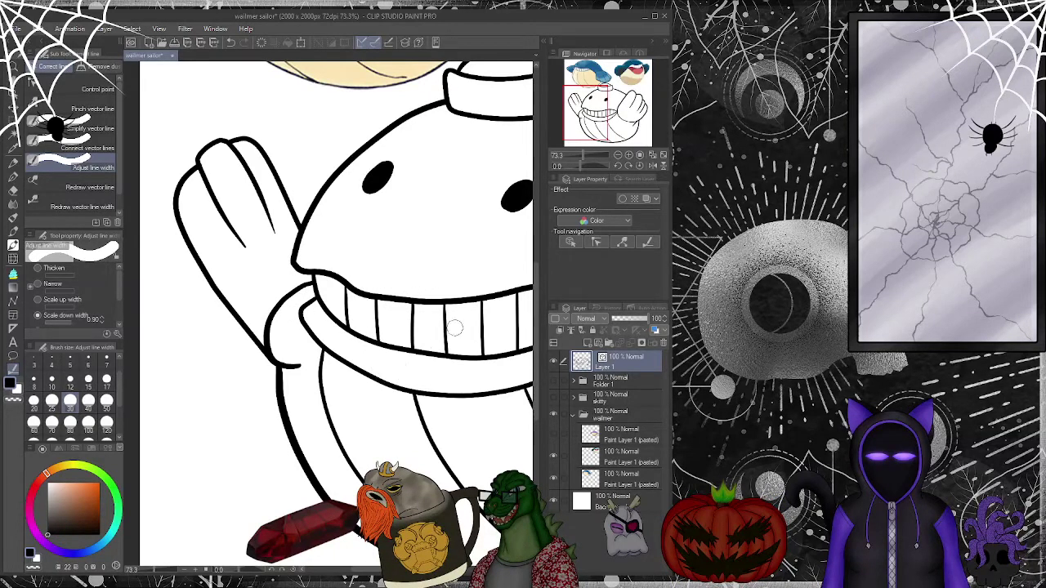
- Delete the lower lip line beneath the teeth with the Object tool
{"action": "left_click_drag", "start_coordinate": [610, 124], "coordinate": [611, 114]}
{"action": "scroll", "coordinate": [613, 122], "scroll_direction": "up", "scroll_amount": 4}
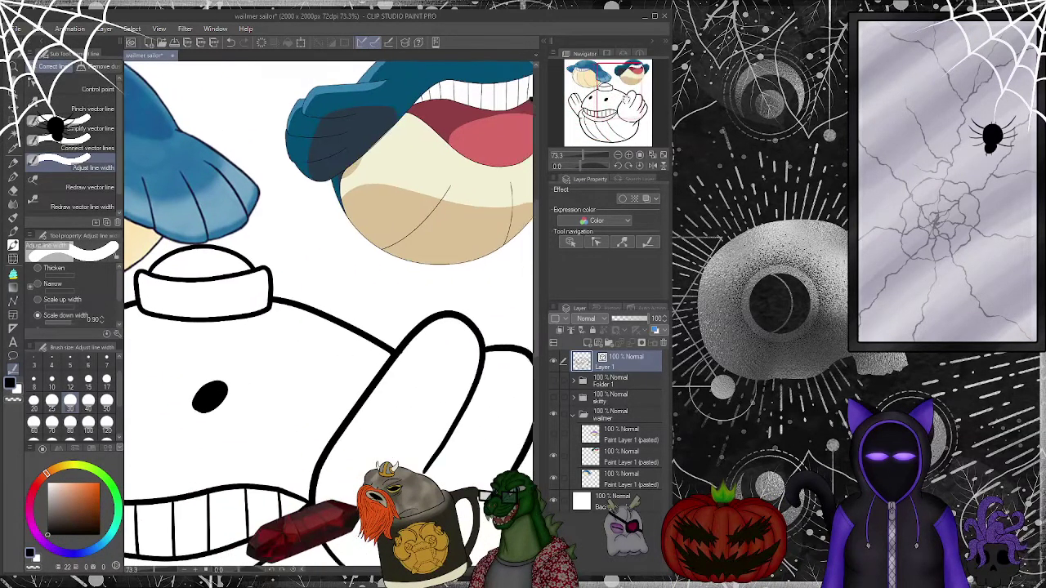
{"action": "scroll", "coordinate": [606, 125], "scroll_direction": "down", "scroll_amount": 3}
{"action": "scroll", "coordinate": [607, 124], "scroll_direction": "up", "scroll_amount": 2}
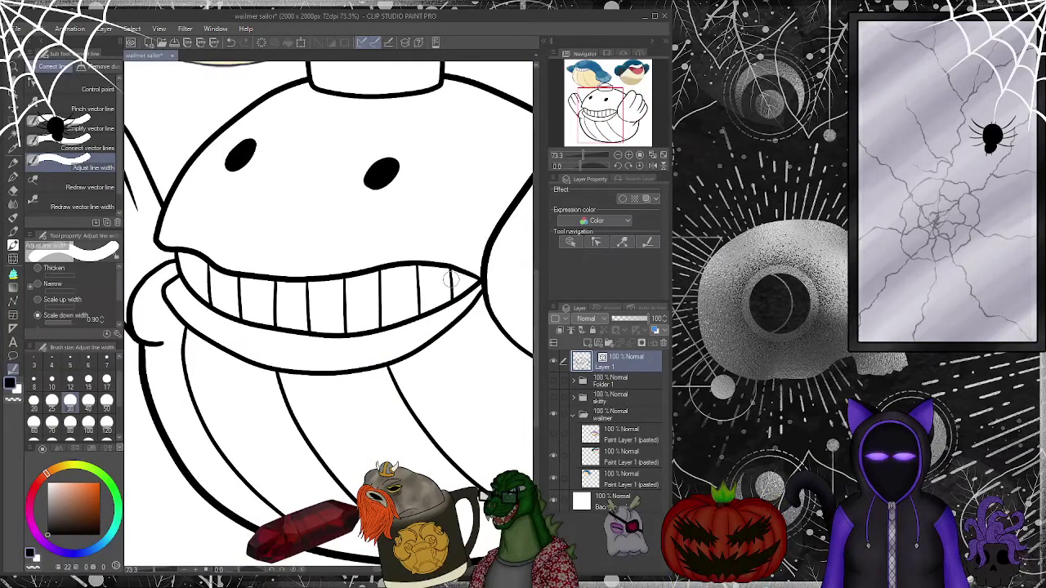
{"action": "scroll", "coordinate": [370, 373], "scroll_direction": "down", "scroll_amount": 3}
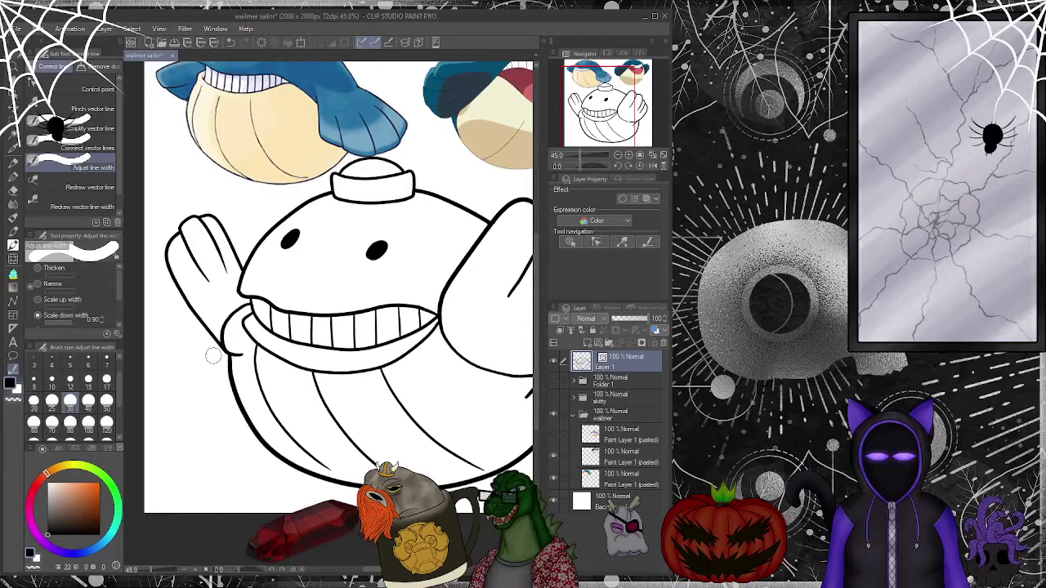
{"action": "left_click", "coordinate": [287, 366]}
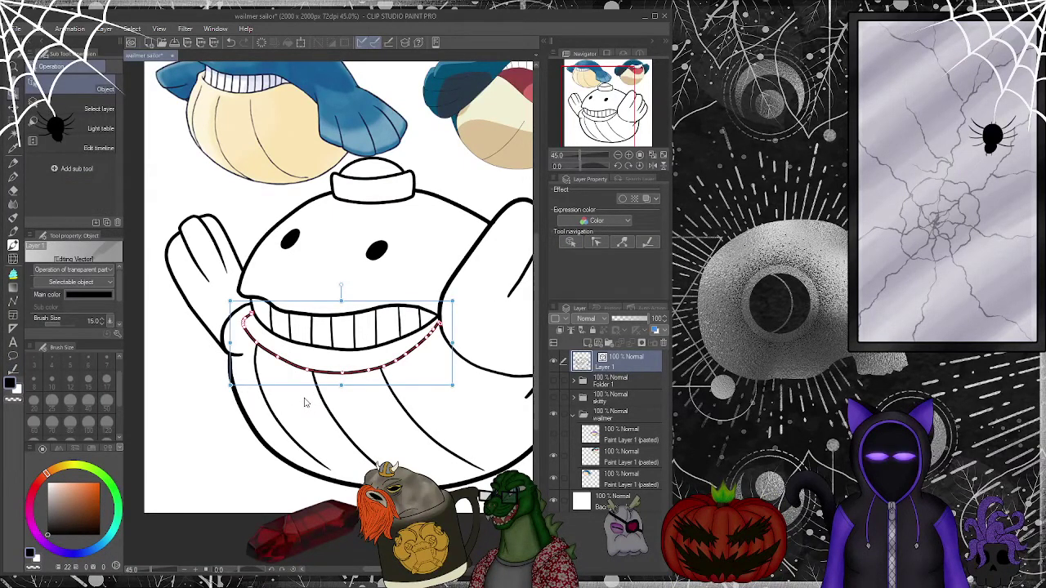
{"action": "key", "text": "Delete"}
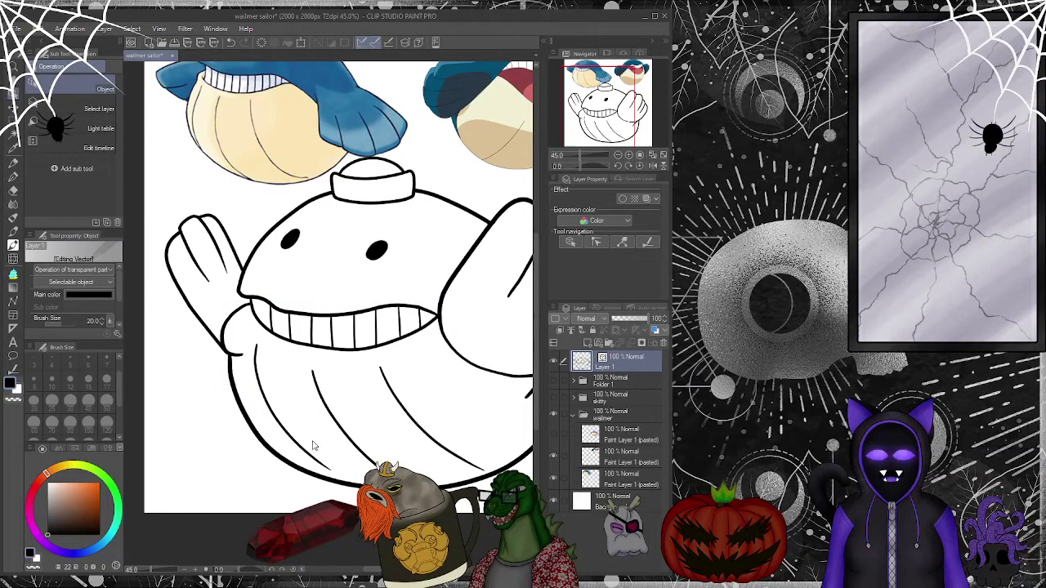
- Shrink the cheek curve beside the smaller hand and raise the upper end of the body outline to meet it
{"action": "left_click", "coordinate": [231, 324]}
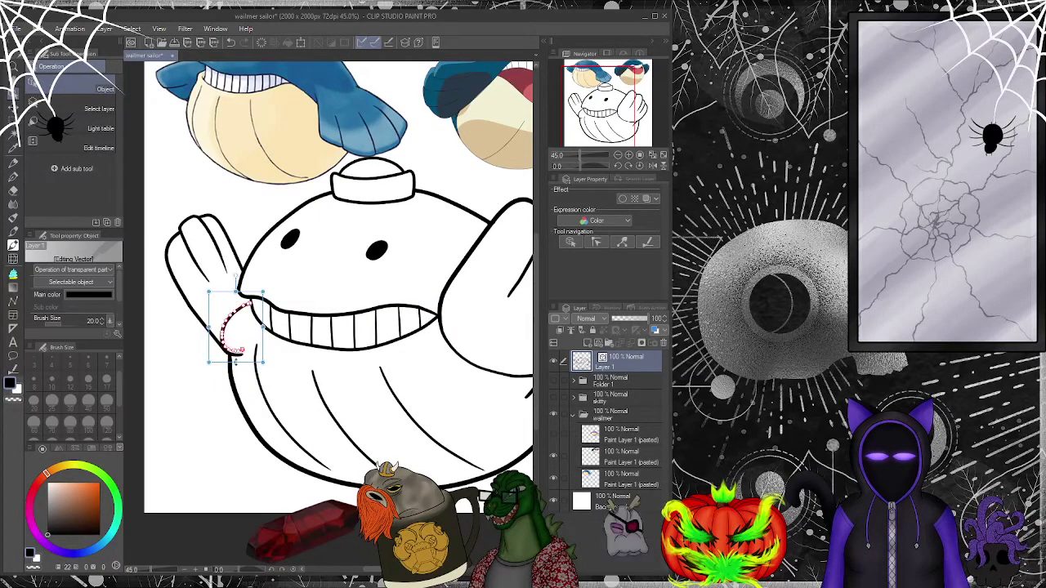
{"action": "left_click_drag", "start_coordinate": [233, 369], "coordinate": [236, 350]}
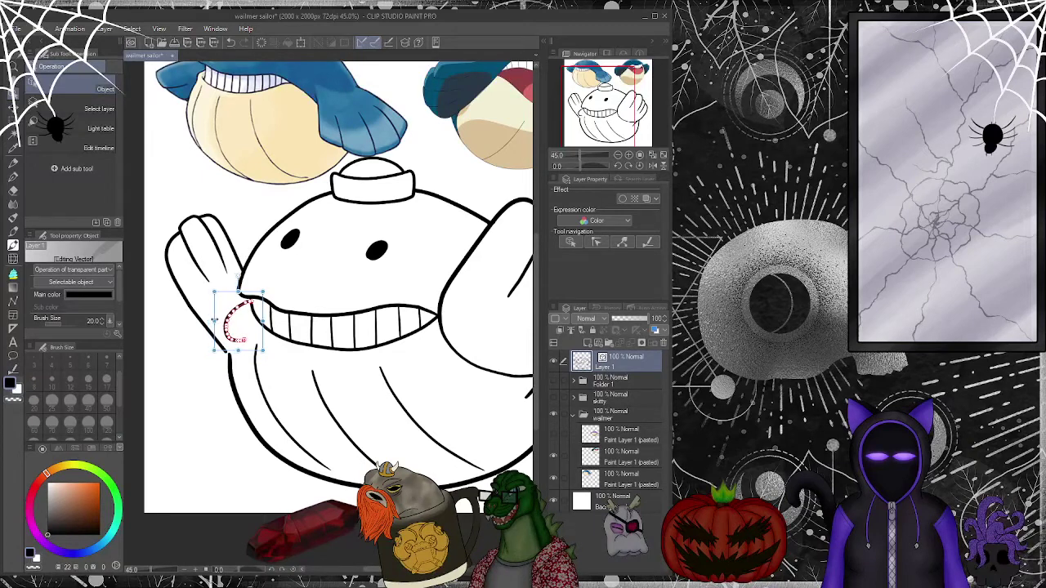
{"action": "left_click", "coordinate": [230, 376]}
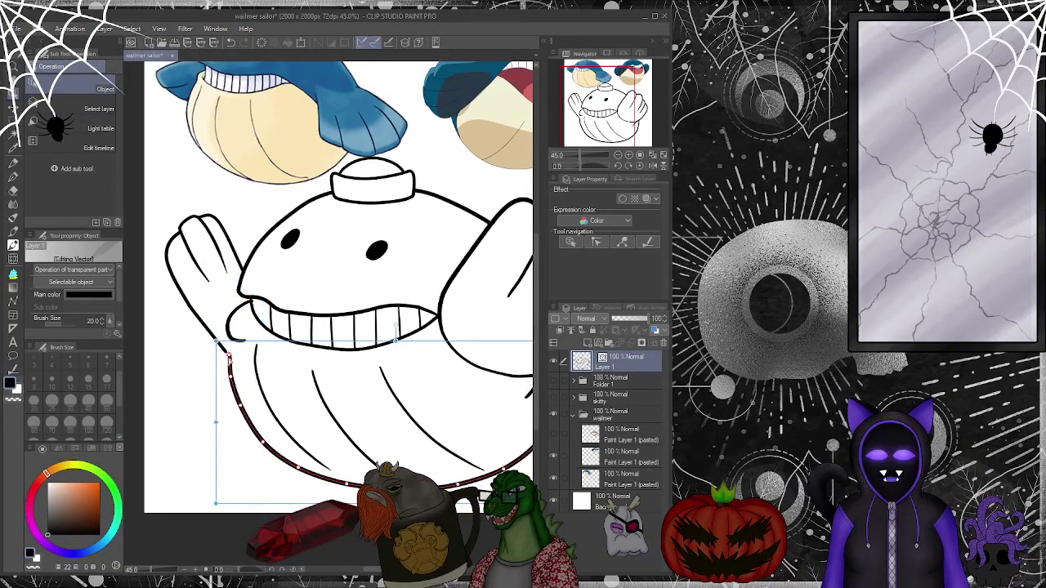
{"action": "left_click_drag", "start_coordinate": [231, 359], "coordinate": [231, 342]}
{"action": "left_click", "coordinate": [225, 364]}
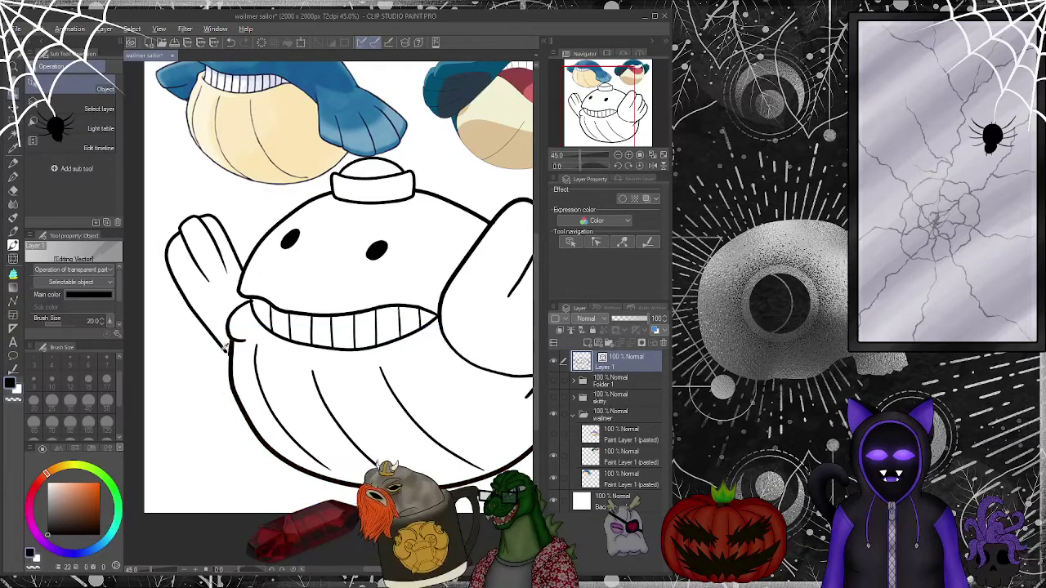
- Reduce the control points on the cheek curve using Simplify vector line at size 50
{"action": "left_click", "coordinate": [597, 243]}
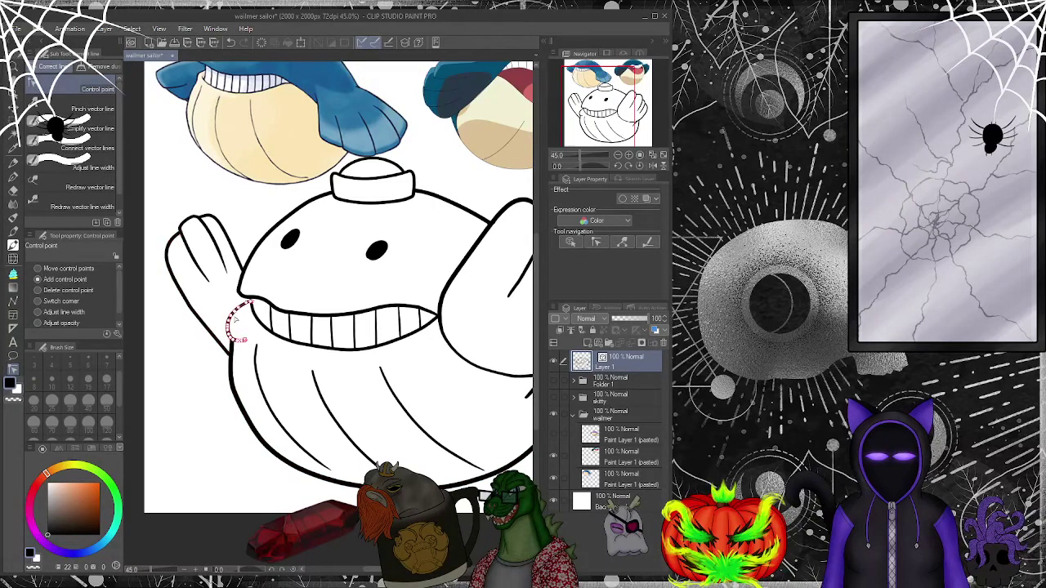
{"action": "left_click", "coordinate": [88, 128]}
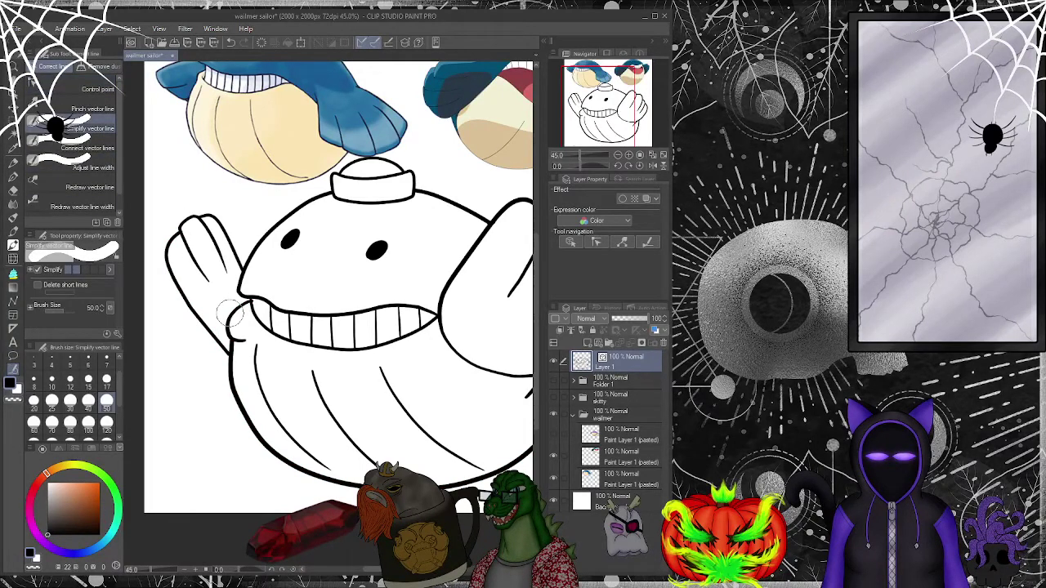
{"action": "left_click", "coordinate": [597, 244]}
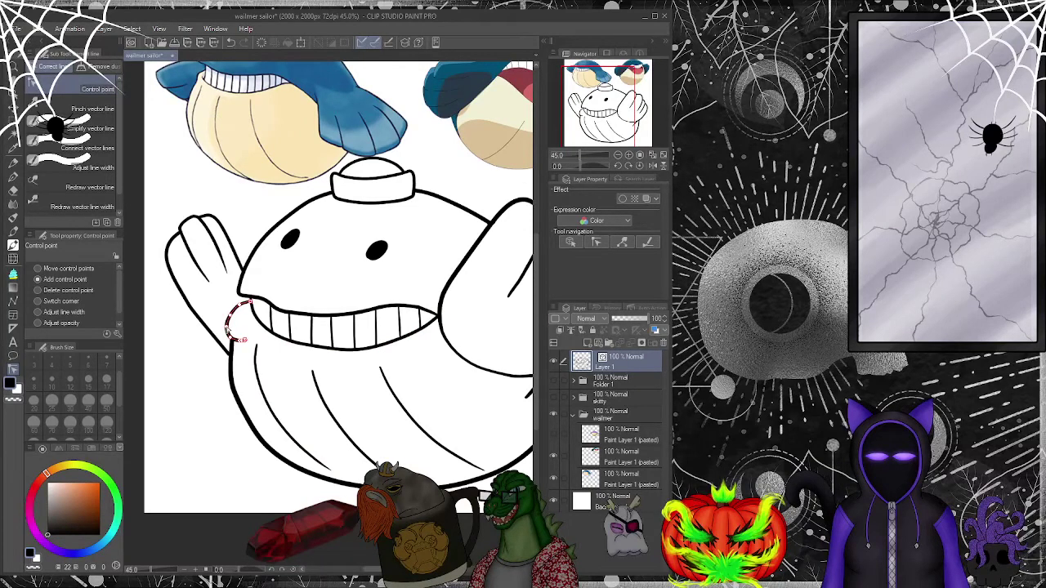
- Reshape the simplified cheek curve with the Object tool and reconnect the body outline's upper end to it on Layer 1
{"action": "mouse_move", "coordinate": [404, 389]}
{"action": "left_mouse_down"}
{"action": "mouse_move", "coordinate": [326, 356]}
{"action": "mouse_move", "coordinate": [367, 303]}
{"action": "mouse_move", "coordinate": [392, 338]}
{"action": "mouse_move", "coordinate": [275, 348]}
{"action": "mouse_move", "coordinate": [278, 365]}
{"action": "left_mouse_up"}
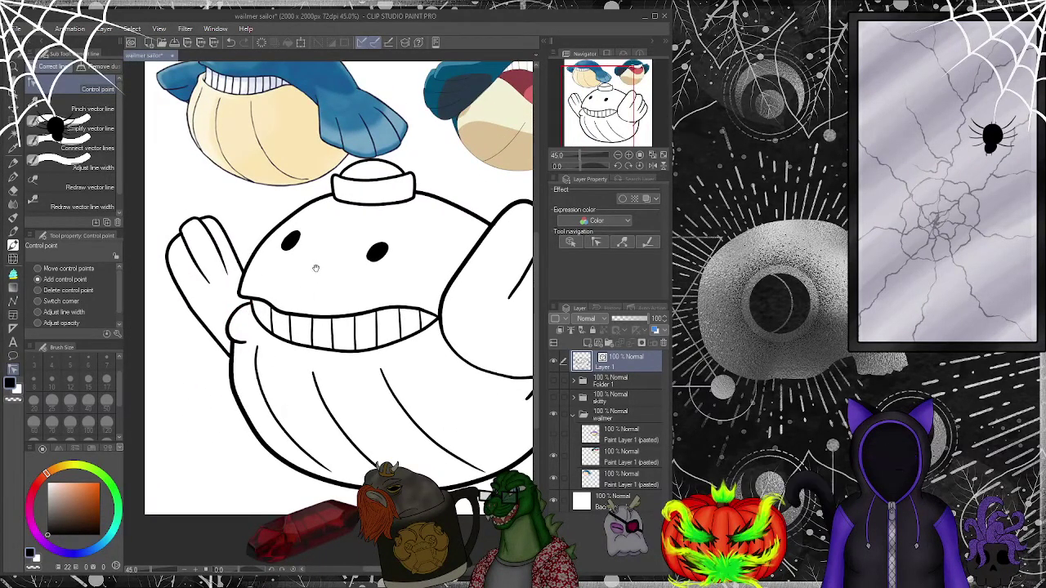
{"action": "left_click_drag", "start_coordinate": [314, 273], "coordinate": [302, 286]}
{"action": "left_click_drag", "start_coordinate": [274, 365], "coordinate": [252, 394]}
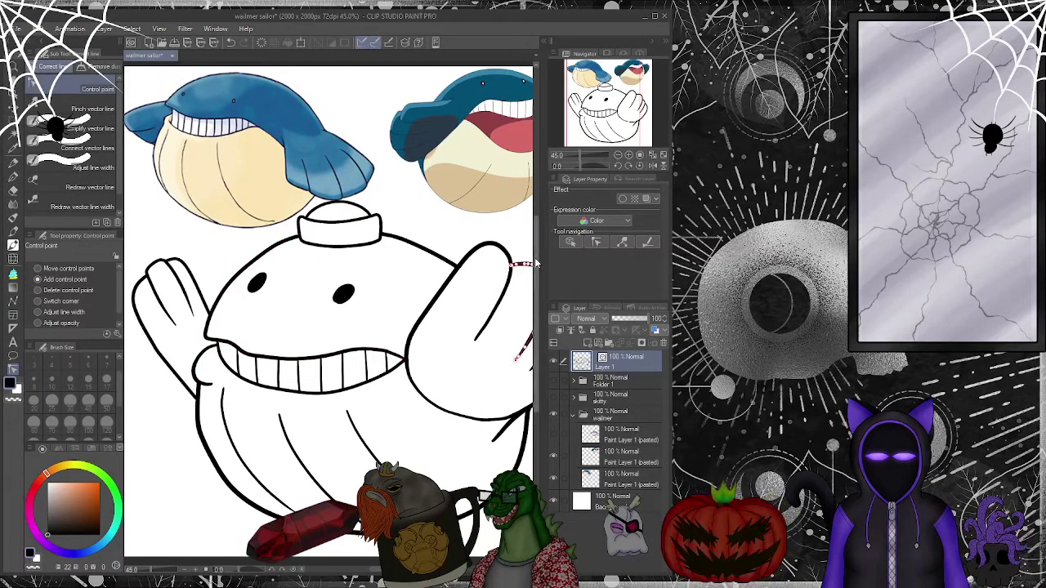
{"action": "key", "text": "o"}
{"action": "left_click", "coordinate": [201, 373]}
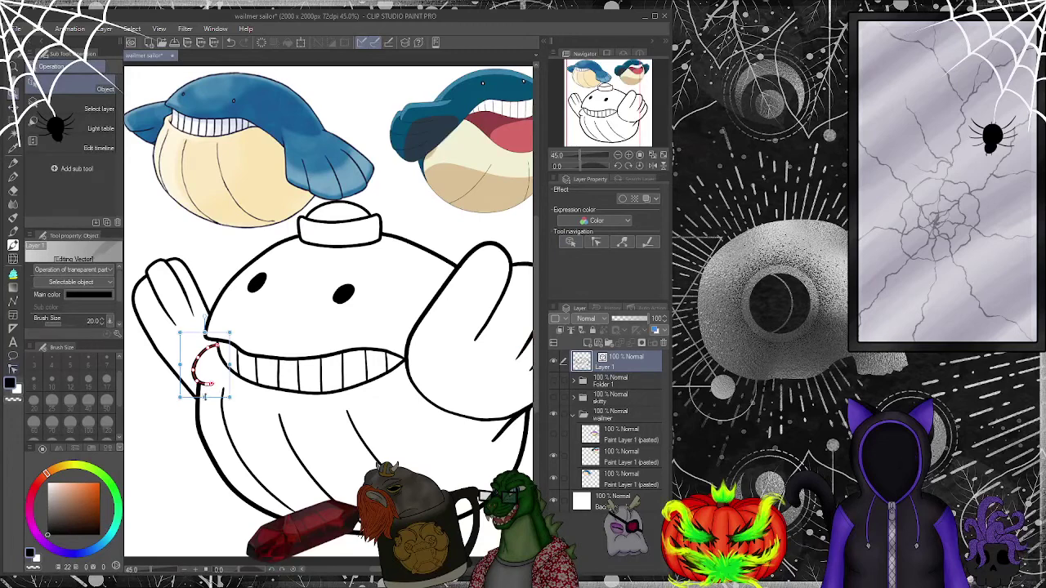
{"action": "left_click_drag", "start_coordinate": [206, 389], "coordinate": [185, 360]}
{"action": "left_click", "coordinate": [226, 417]}
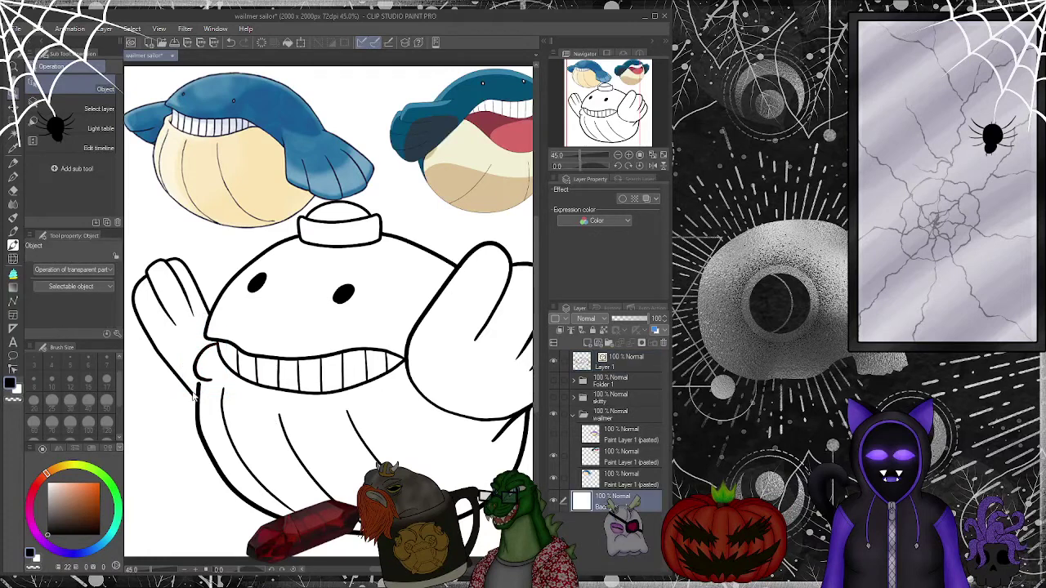
{"action": "left_click", "coordinate": [201, 407]}
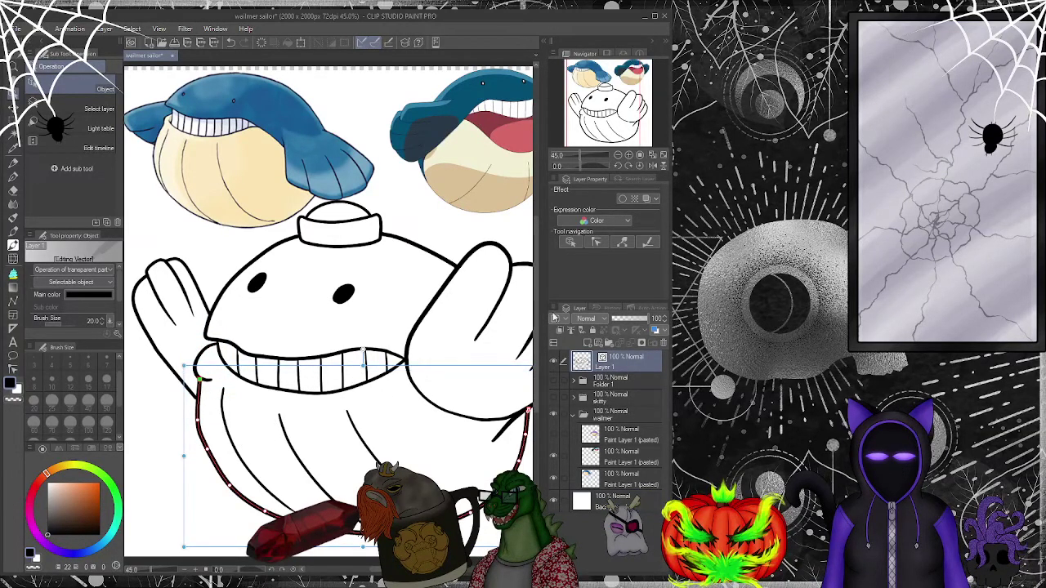
- Thin the body outline just below the cheek curve using Adjust line width, scaling down by 0.90 at size 17
{"action": "left_click", "coordinate": [599, 242]}
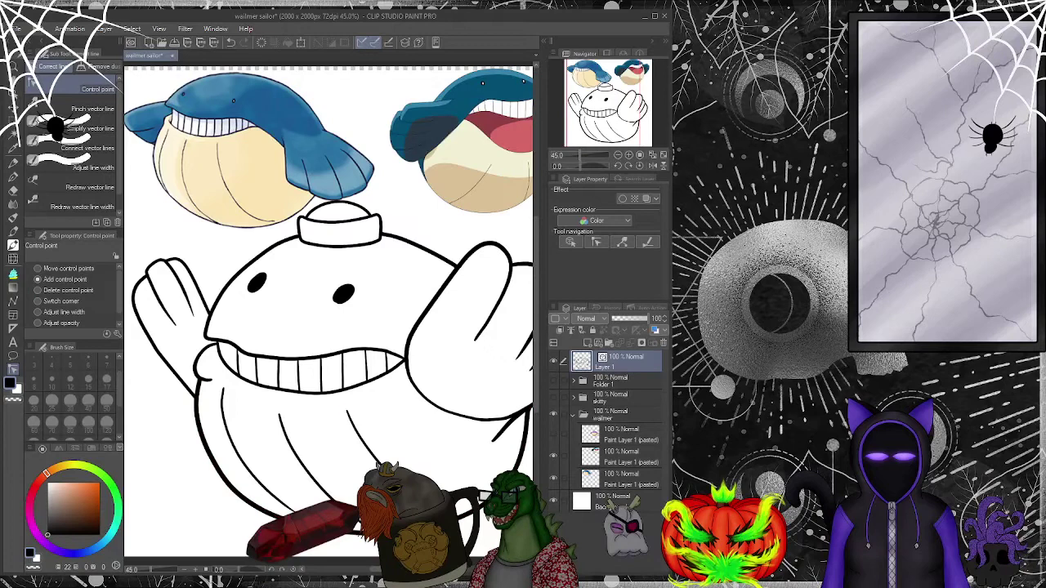
{"action": "left_click", "coordinate": [86, 149]}
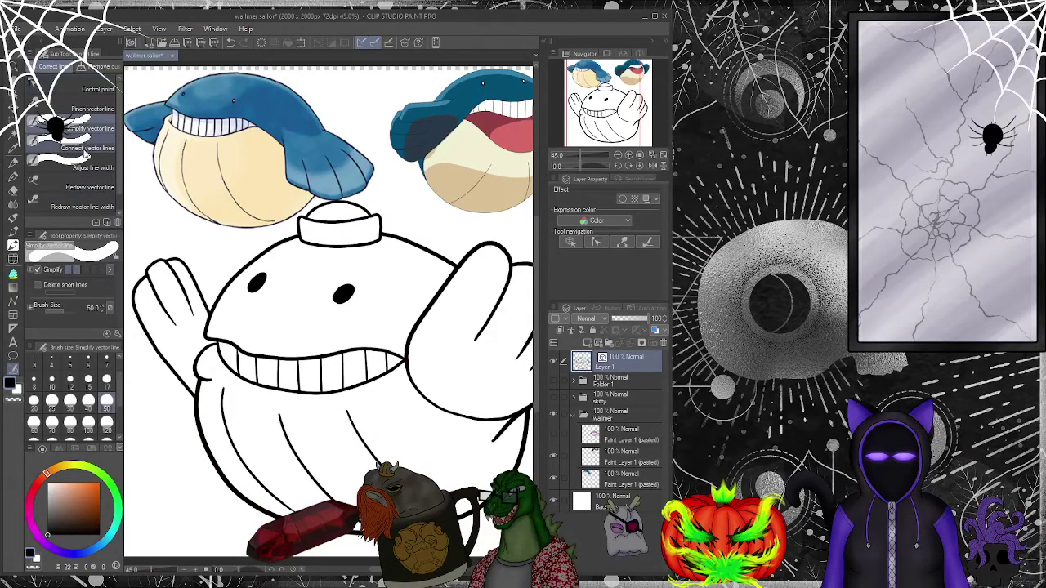
{"action": "left_click", "coordinate": [82, 168]}
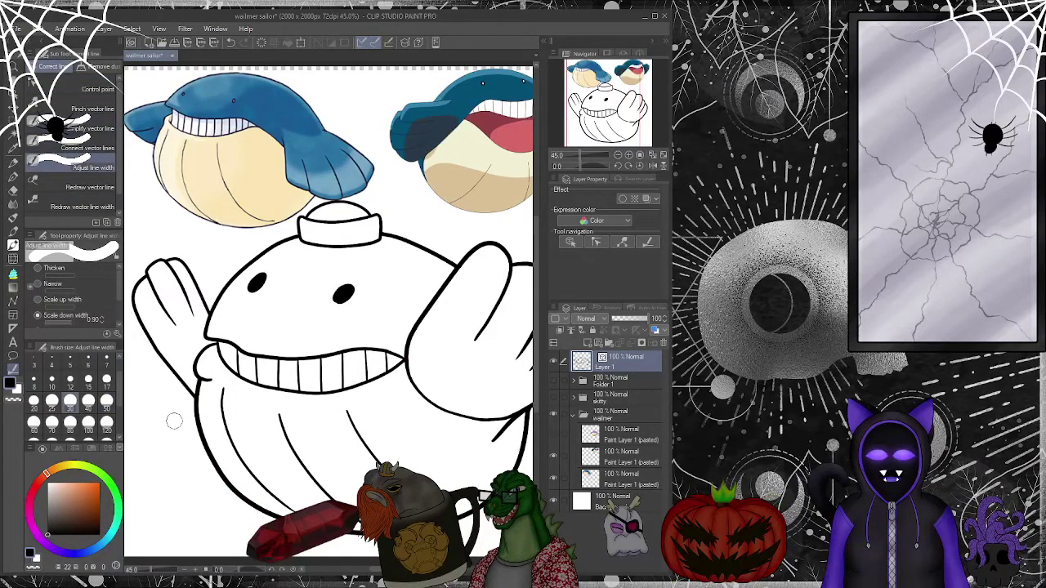
{"action": "key", "text": "bracketleft"}
{"action": "key", "text": "bracketleft"}
{"action": "key", "text": "bracketleft"}
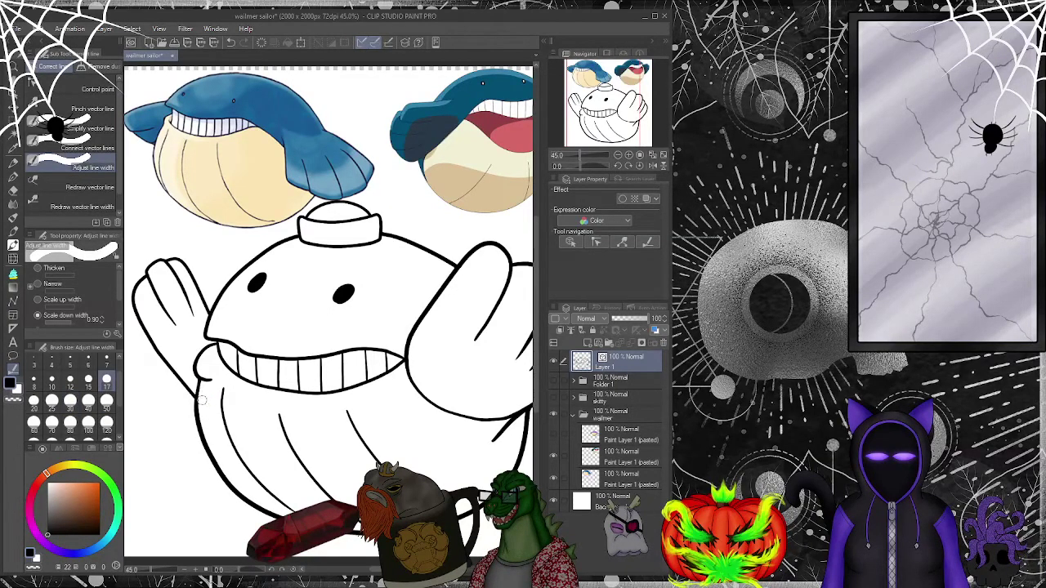
{"action": "left_click_drag", "start_coordinate": [197, 406], "coordinate": [204, 440]}
- Thicken the head outline near the eye beside the smaller hand using Adjust line width, scaling up by 1.10 at size 17
{"action": "scroll", "coordinate": [229, 489], "scroll_direction": "down", "scroll_amount": 2}
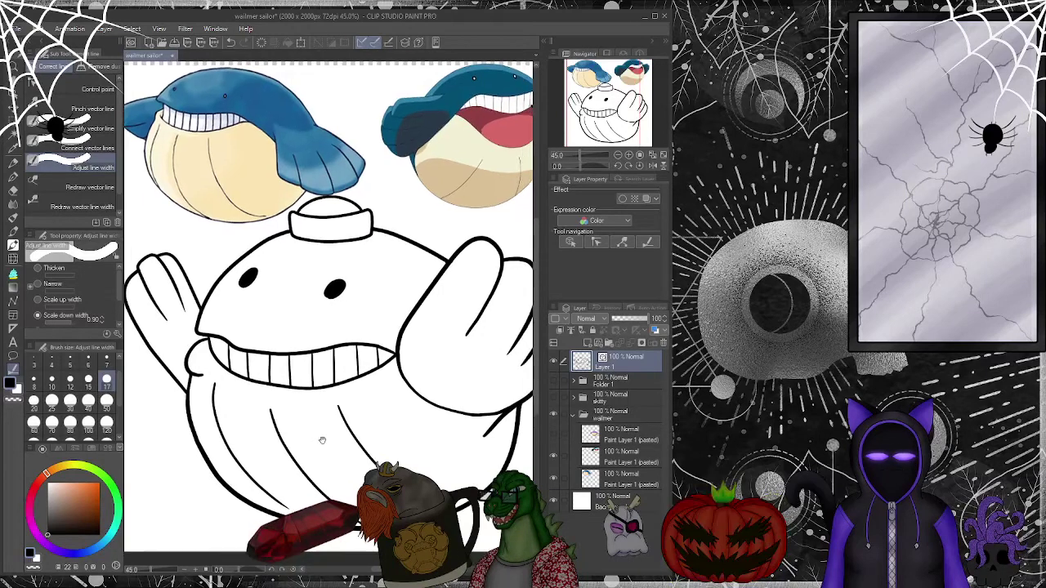
{"action": "scroll", "coordinate": [229, 490], "scroll_direction": "right", "scroll_amount": 2}
{"action": "mouse_move", "coordinate": [165, 238]}
{"action": "left_mouse_down"}
{"action": "mouse_move", "coordinate": [234, 183]}
{"action": "mouse_move", "coordinate": [209, 194]}
{"action": "mouse_move", "coordinate": [205, 249]}
{"action": "left_mouse_up"}
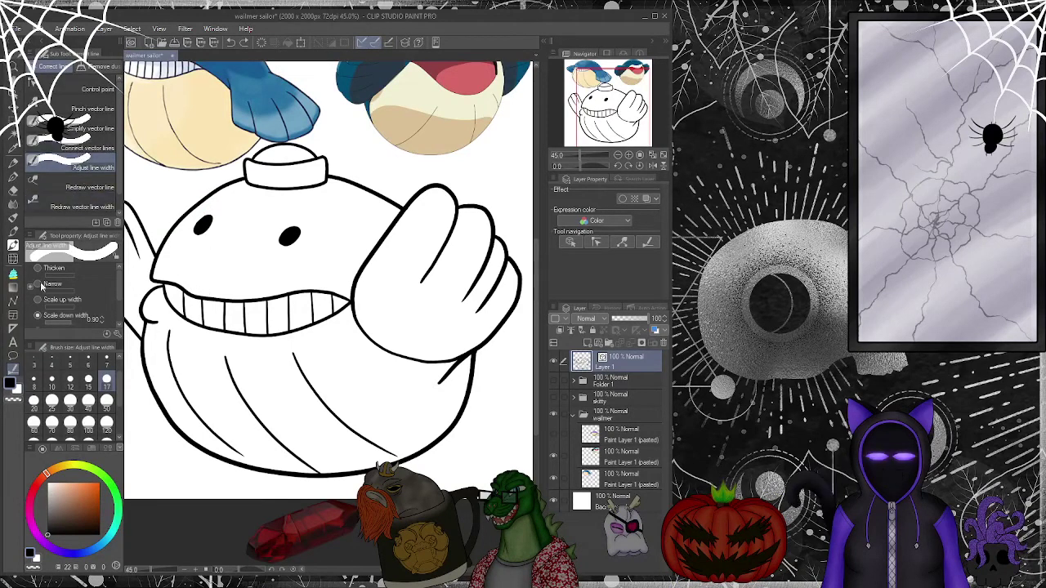
{"action": "left_click", "coordinate": [37, 300]}
{"action": "mouse_move", "coordinate": [170, 229]}
{"action": "left_mouse_down"}
{"action": "mouse_move", "coordinate": [227, 186]}
{"action": "mouse_move", "coordinate": [176, 224]}
{"action": "left_mouse_up"}
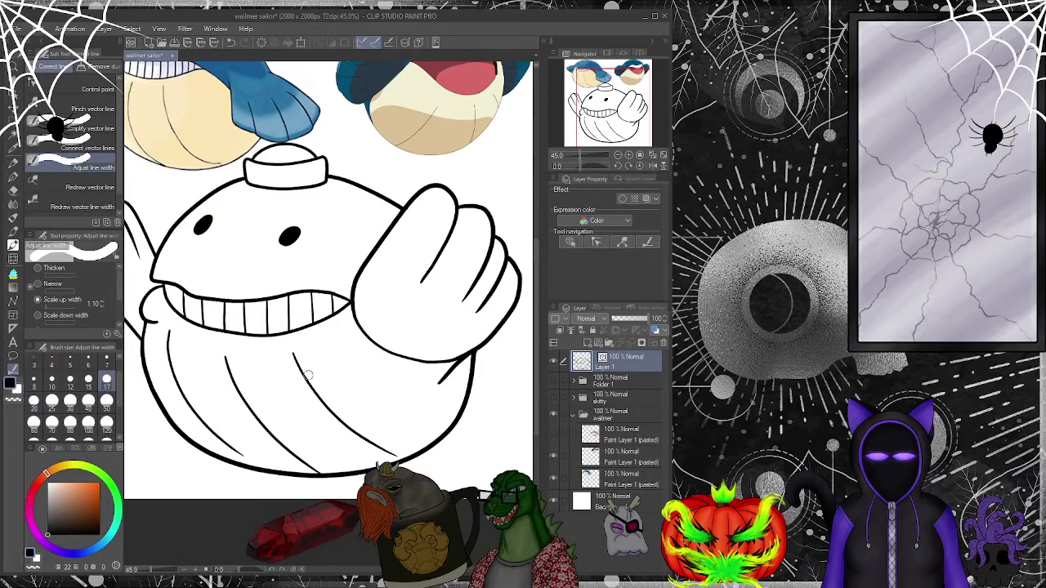
- Sample the cream belly colour from the reference wailmer with the closed, toothy mouth
{"action": "scroll", "coordinate": [366, 214], "scroll_direction": "down", "scroll_amount": 1}
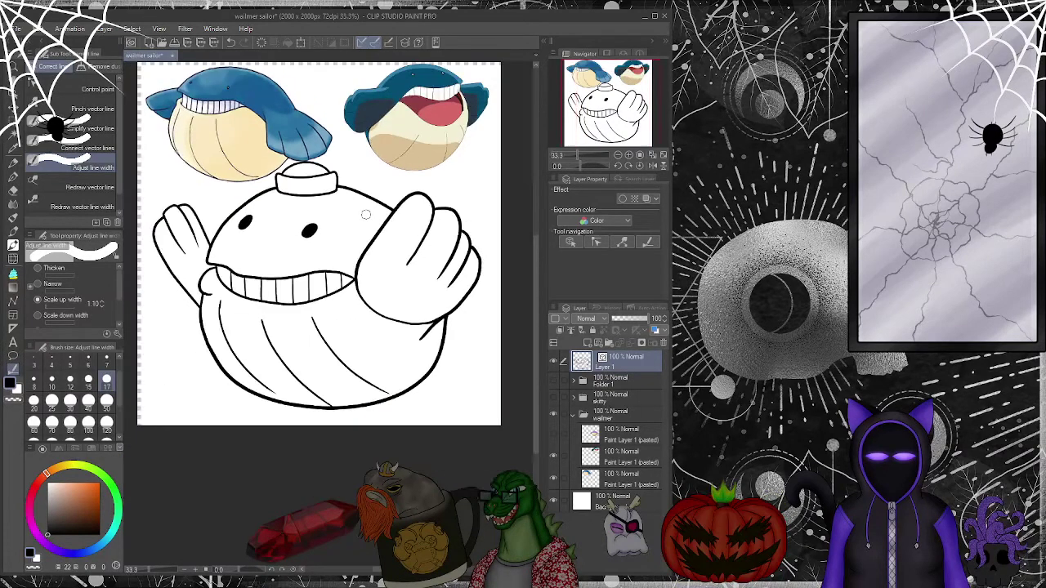
{"action": "scroll", "coordinate": [366, 214], "scroll_direction": "down", "scroll_amount": 2}
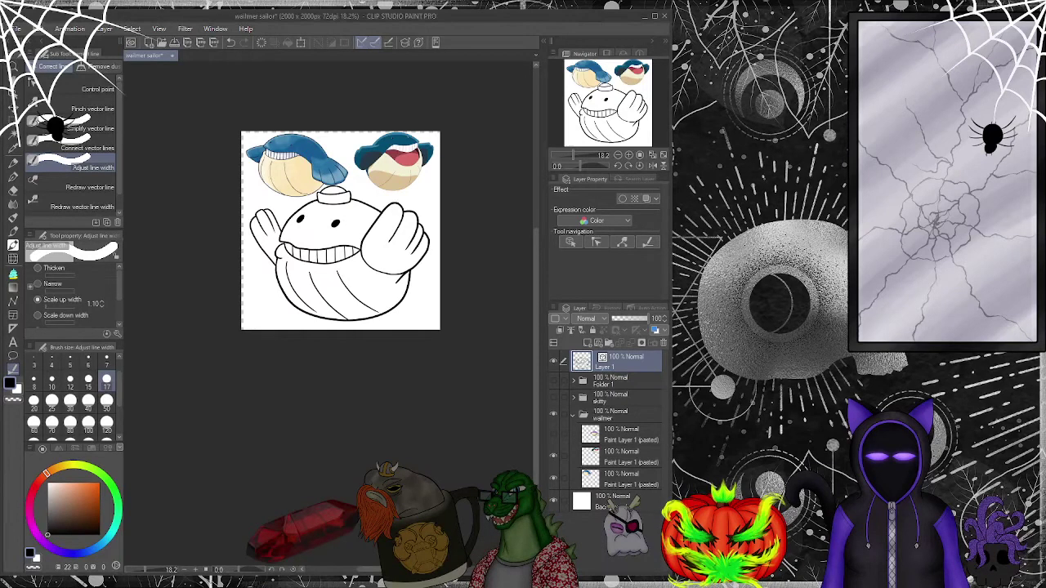
{"action": "scroll", "coordinate": [340, 387], "scroll_direction": "down", "scroll_amount": 2}
{"action": "scroll", "coordinate": [339, 264], "scroll_direction": "up", "scroll_amount": 3}
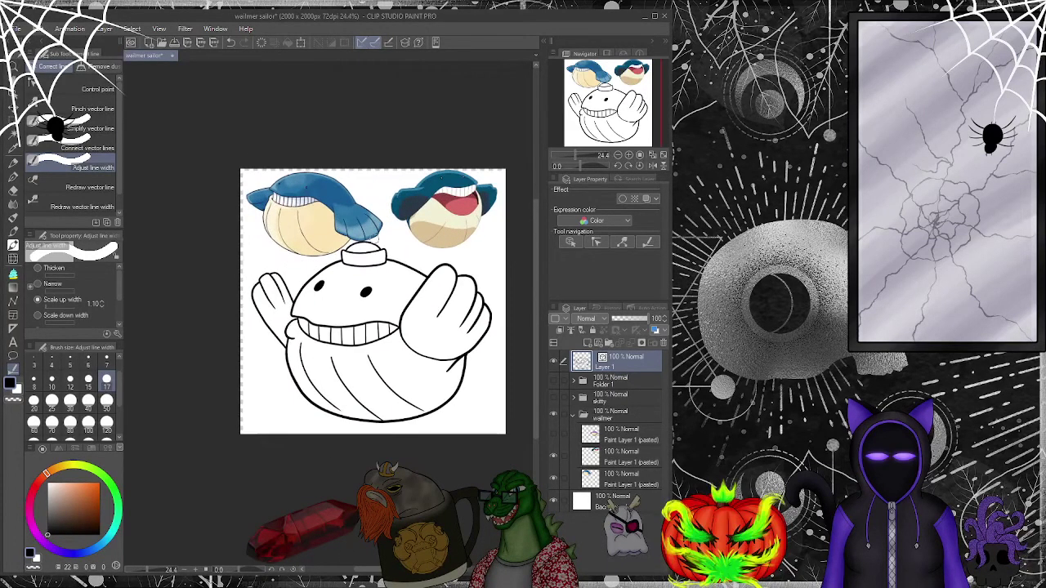
{"action": "scroll", "coordinate": [377, 303], "scroll_direction": "up", "scroll_amount": 2}
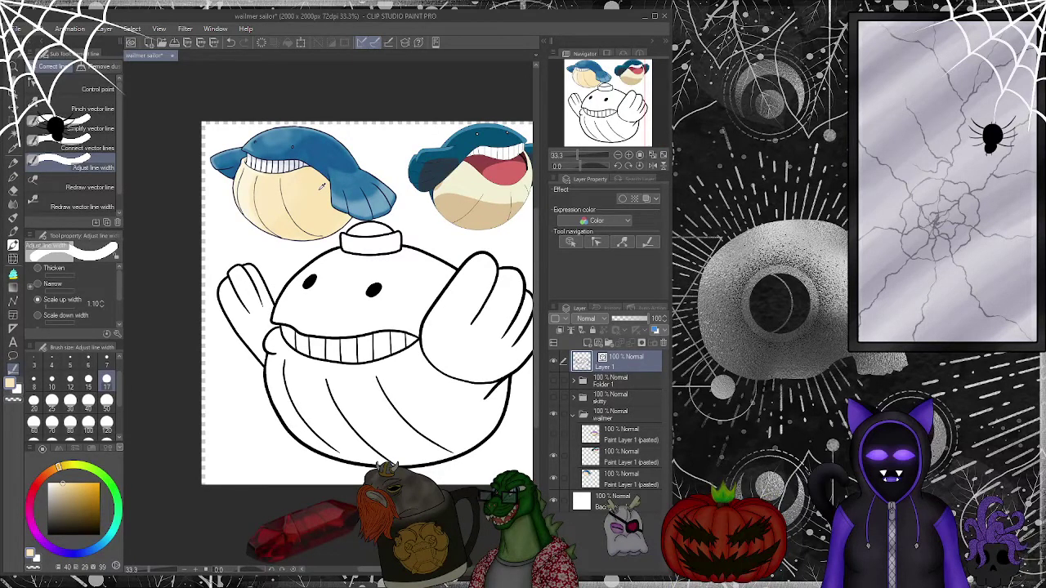
- Sample the belly colours of both blue wailmer references to compare their cream tones
{"action": "left_click", "coordinate": [468, 187], "text": "alt"}
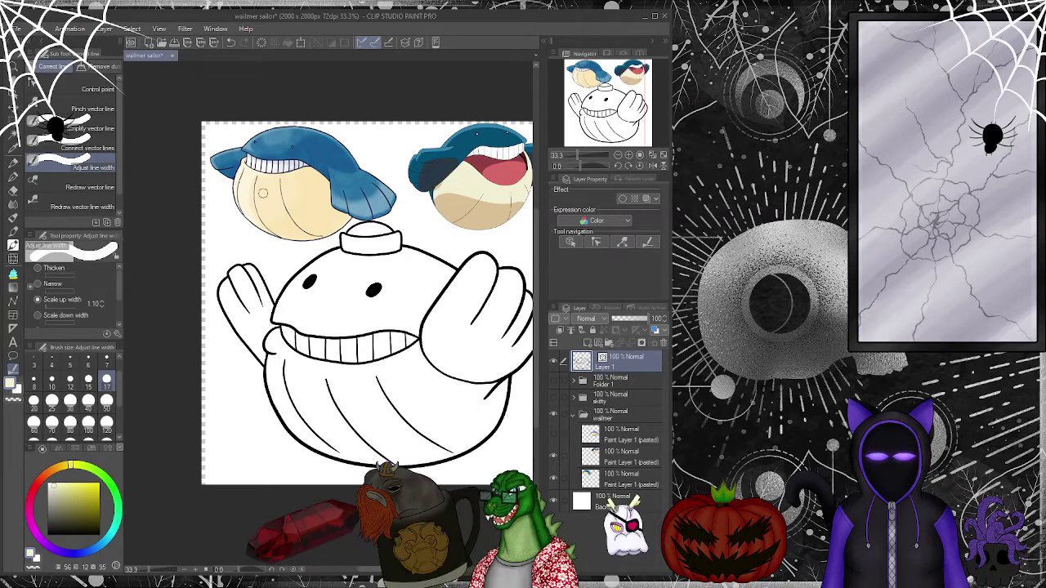
{"action": "left_click", "coordinate": [265, 190], "text": "alt"}
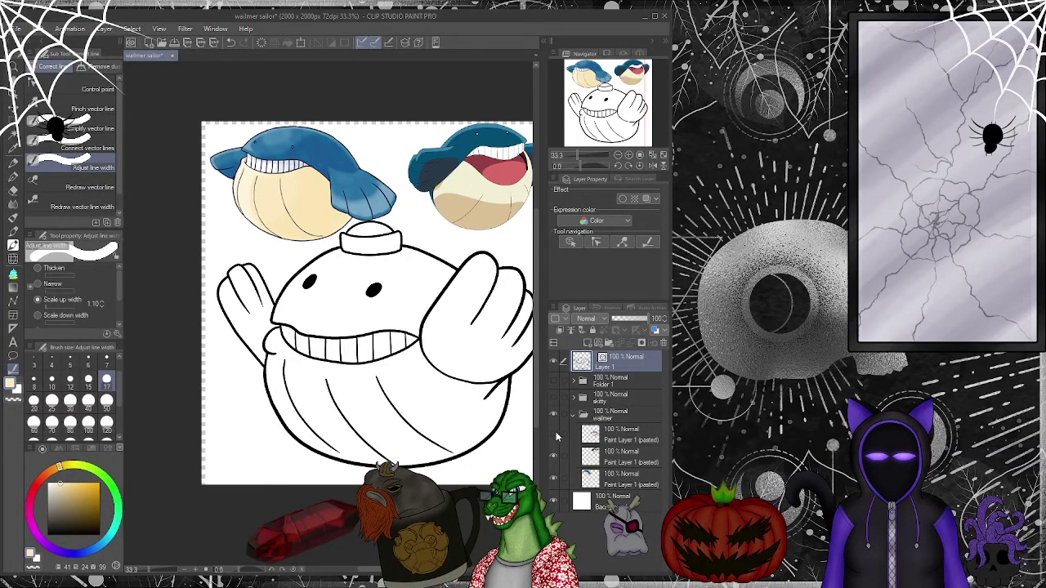
- Show the hidden purple wailmer reference layer in the wailmer folder and save the document
{"action": "key", "text": "ctrl+v"}
{"action": "scroll", "coordinate": [370, 273], "scroll_direction": "down", "scroll_amount": 2}
{"action": "scroll", "coordinate": [371, 261], "scroll_direction": "up", "scroll_amount": 3}
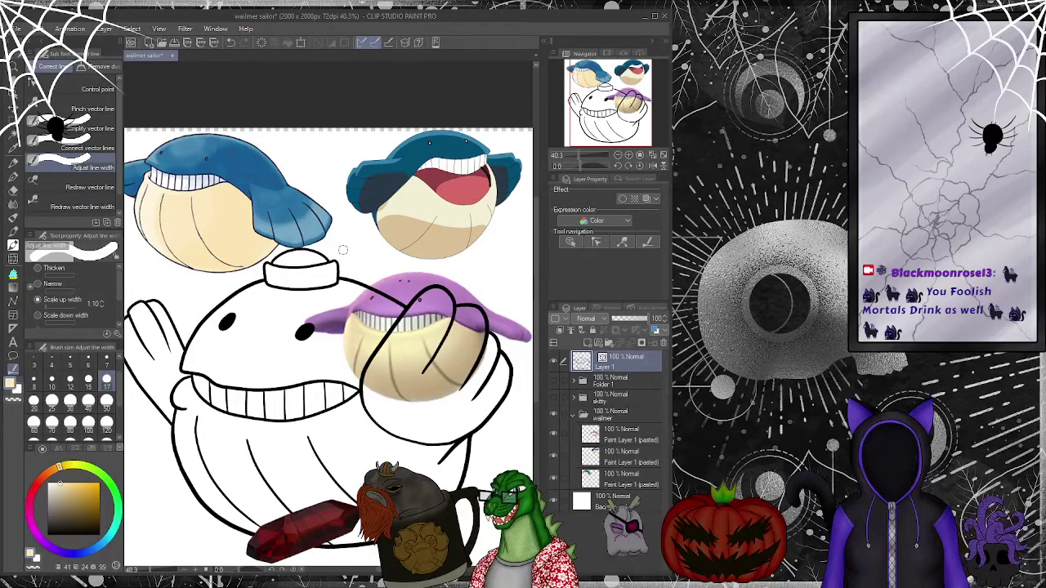
{"action": "scroll", "coordinate": [343, 251], "scroll_direction": "up", "scroll_amount": 1}
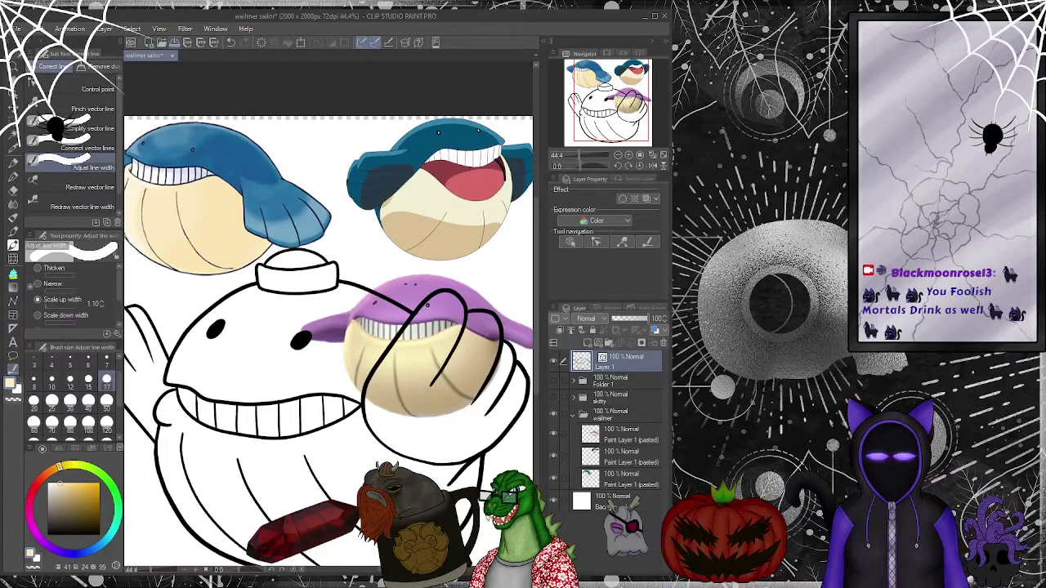
{"action": "scroll", "coordinate": [417, 239], "scroll_direction": "down", "scroll_amount": 3}
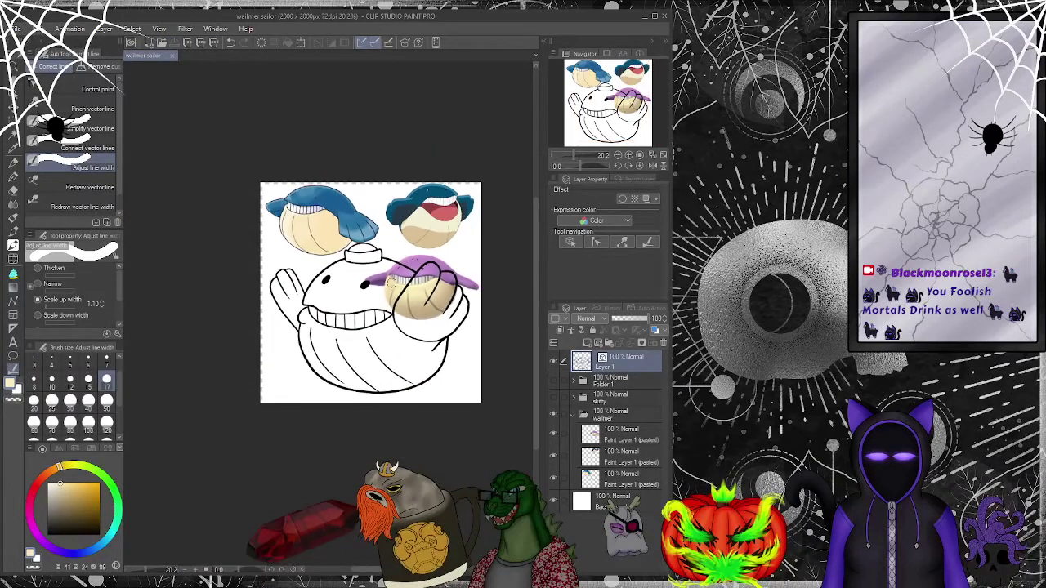
{"action": "scroll", "coordinate": [374, 271], "scroll_direction": "up", "scroll_amount": 2}
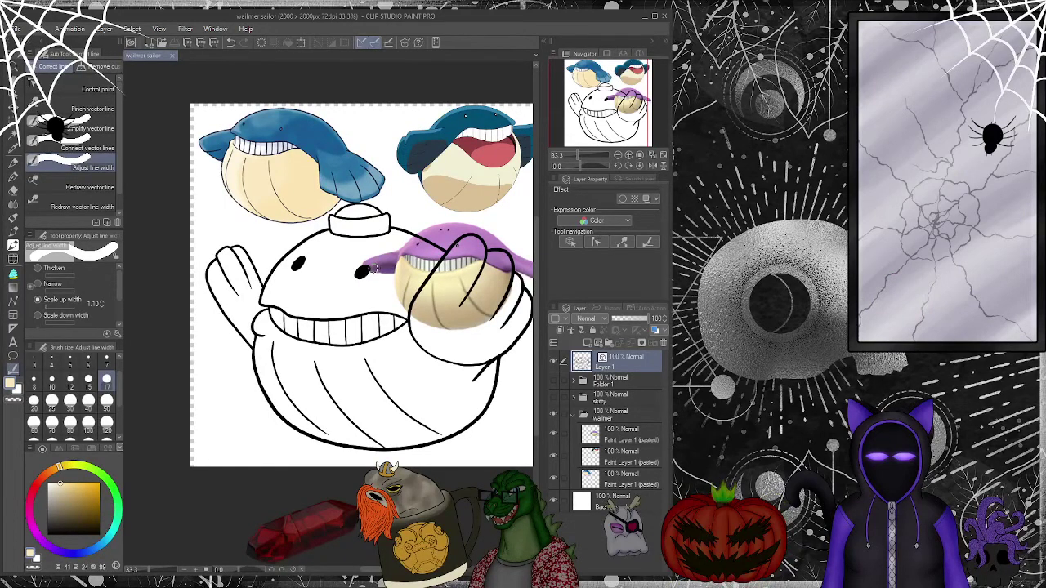
{"action": "scroll", "coordinate": [372, 268], "scroll_direction": "down", "scroll_amount": 3}
{"action": "scroll", "coordinate": [395, 221], "scroll_direction": "up", "scroll_amount": 2}
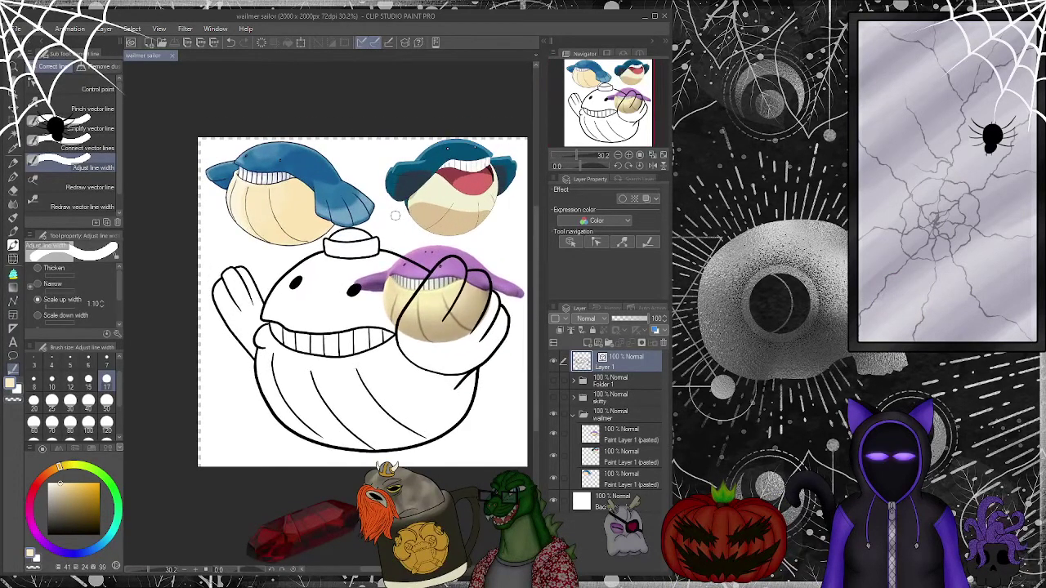
{"action": "scroll", "coordinate": [395, 215], "scroll_direction": "up", "scroll_amount": 1}
{"action": "scroll", "coordinate": [395, 215], "scroll_direction": "up", "scroll_amount": 1}
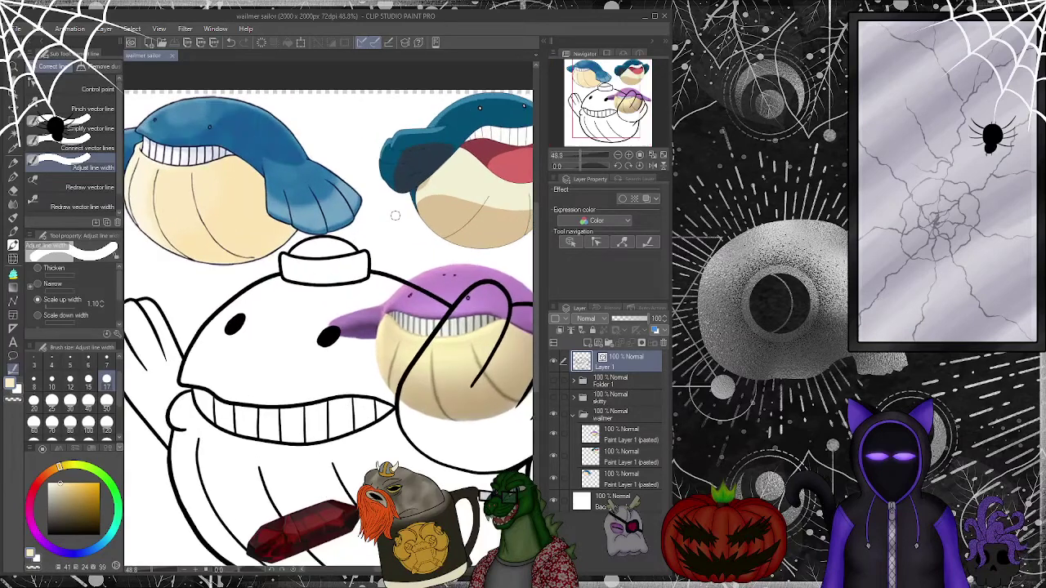
{"action": "scroll", "coordinate": [394, 215], "scroll_direction": "down", "scroll_amount": 3}
{"action": "scroll", "coordinate": [395, 215], "scroll_direction": "up", "scroll_amount": 1}
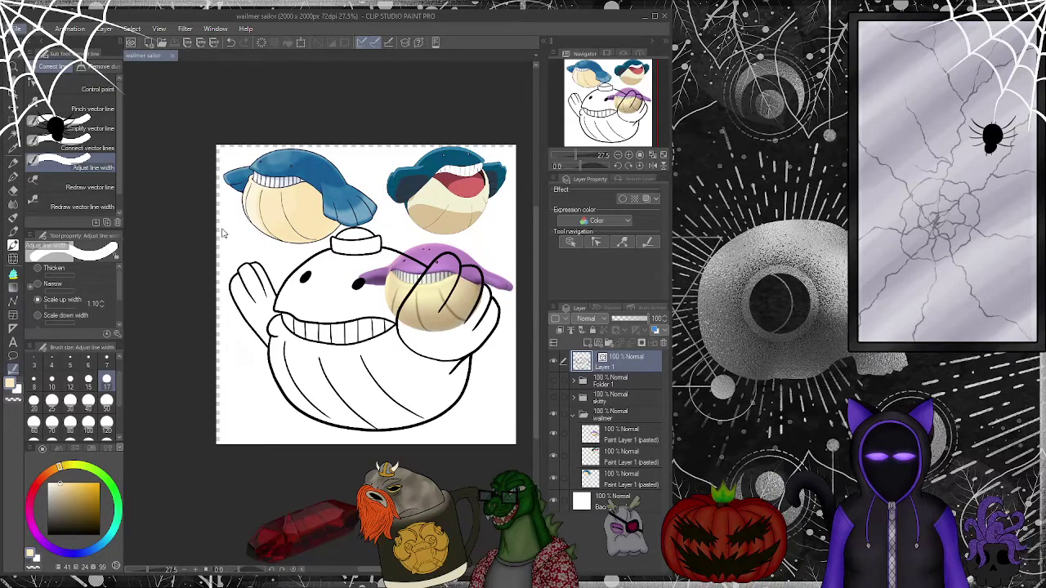
- Paste the copied purple wailmer image on a black background as a new layer above the references in the wailmer folder
{"action": "left_click", "coordinate": [590, 232]}
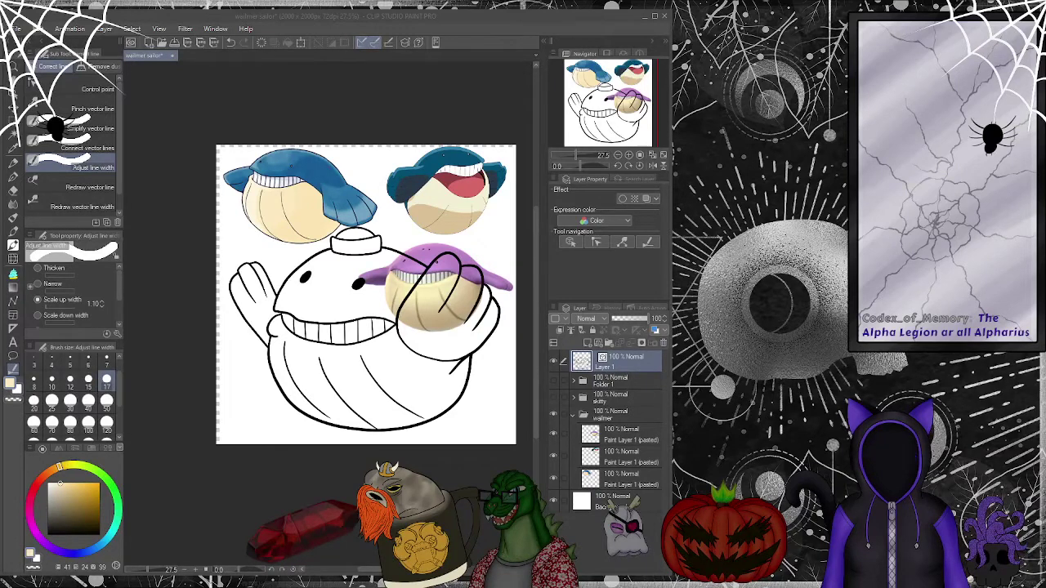
{"action": "key", "text": "alt+Tab"}
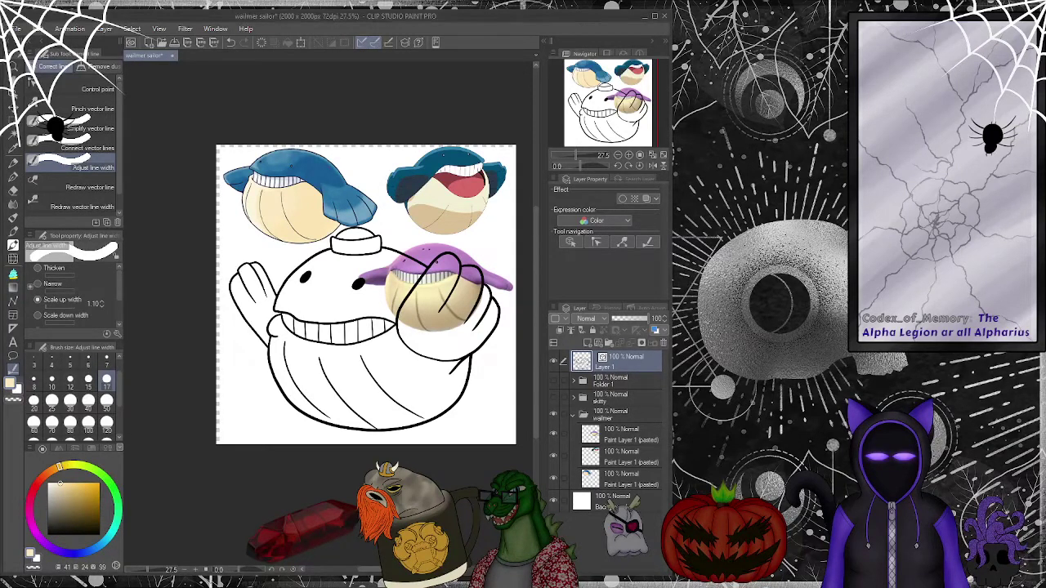
{"action": "left_click", "coordinate": [643, 442]}
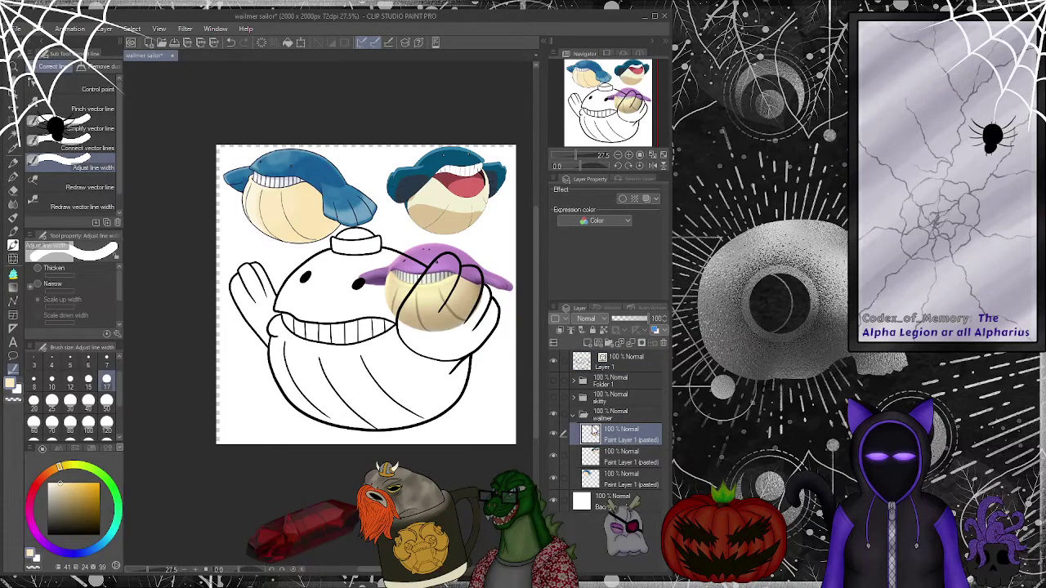
{"action": "key", "text": "ctrl+v"}
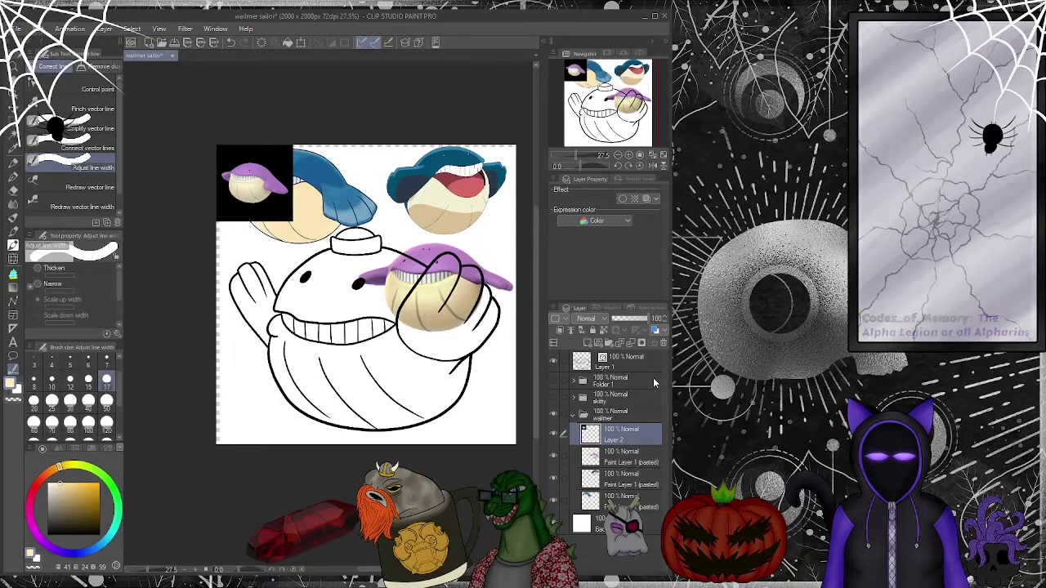
{"action": "key", "text": "ctrl+z"}
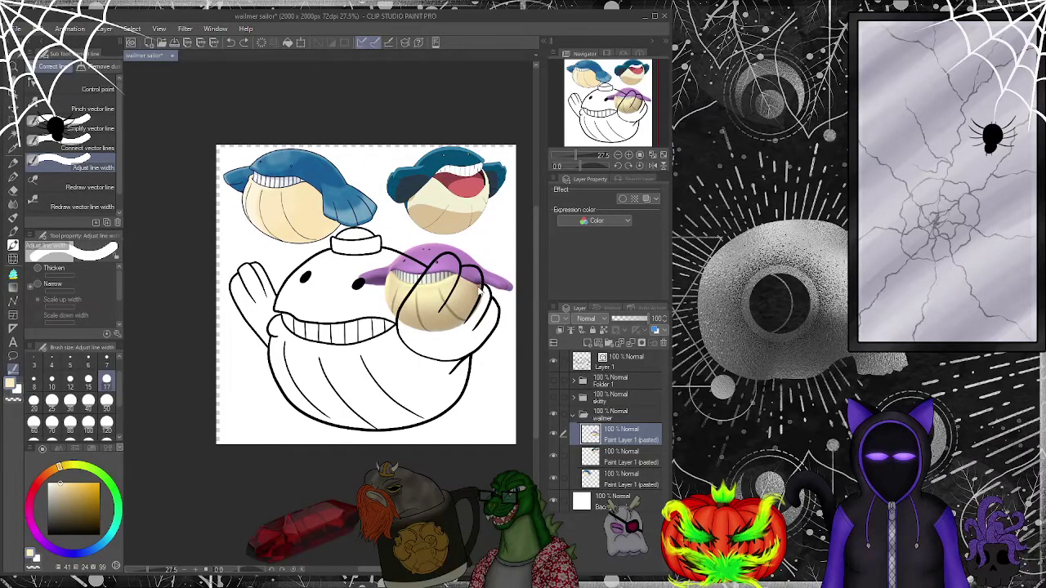
{"action": "key", "text": "ctrl+v"}
{"action": "scroll", "coordinate": [278, 172], "scroll_direction": "up", "scroll_amount": 5}
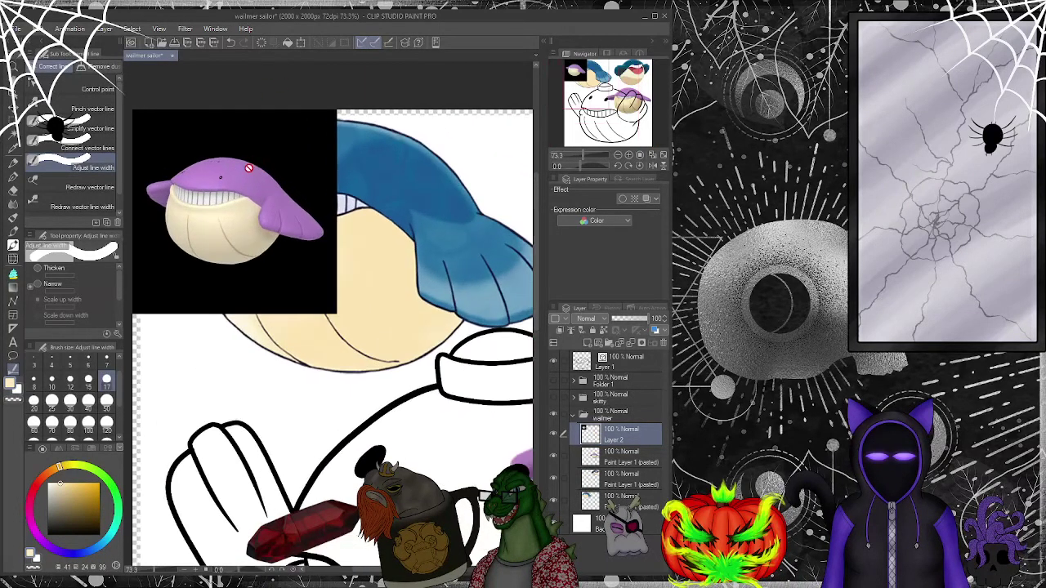
- Sample the purple body colour from the newly pasted reference and hide the three older reference layers
{"action": "left_click", "coordinate": [247, 213], "text": "alt"}
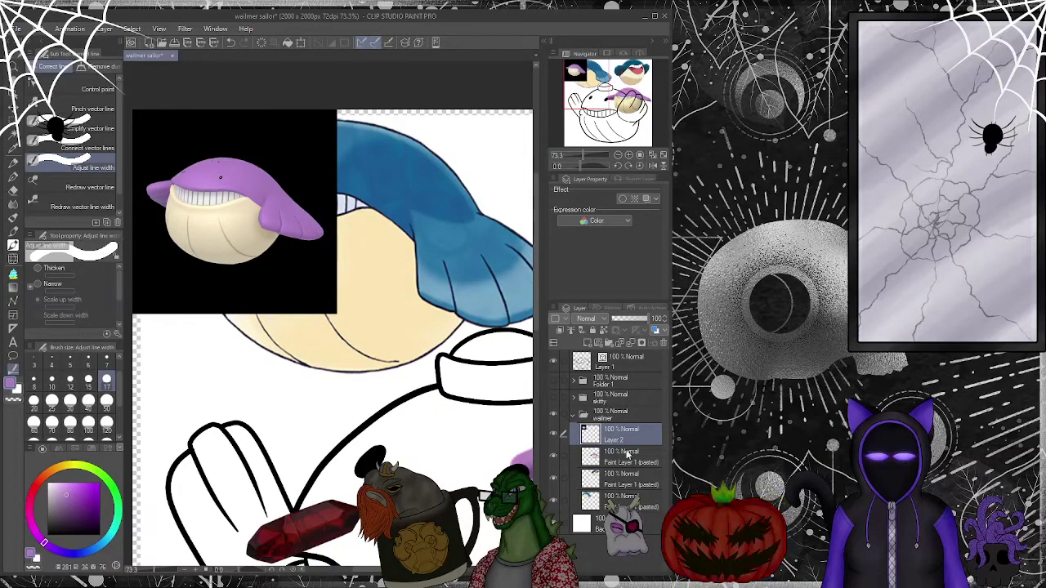
{"action": "left_click", "coordinate": [554, 501]}
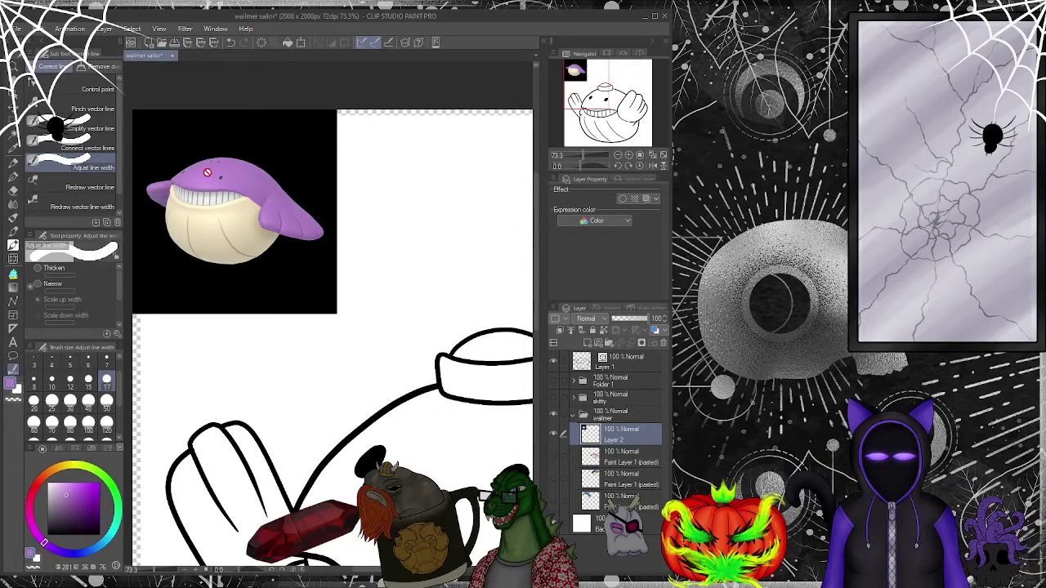
{"action": "scroll", "coordinate": [255, 178], "scroll_direction": "down", "scroll_amount": 5}
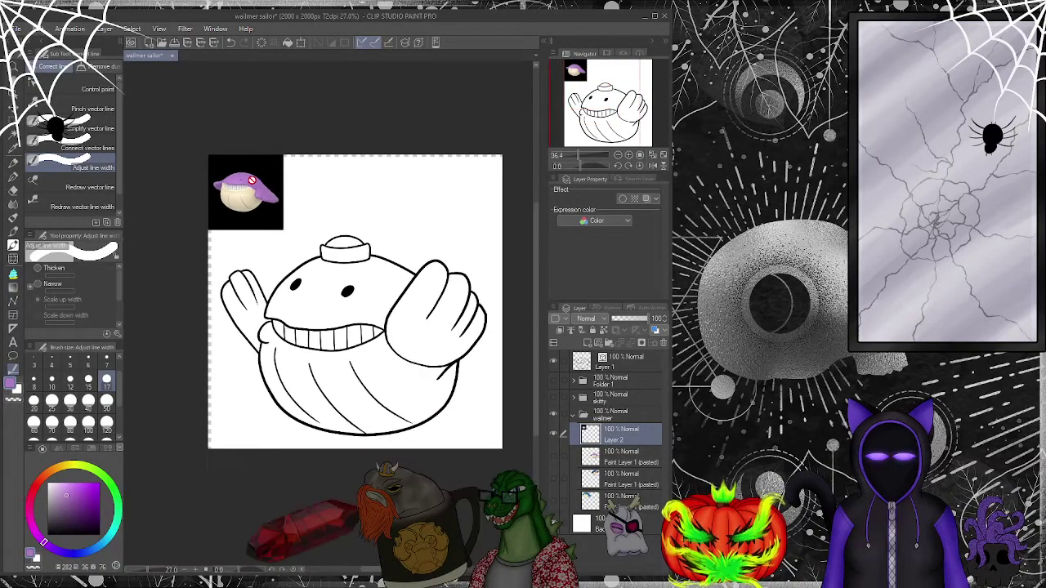
- Set Layer 1 as the reference layer and fill the whole figure with the sampled purple on a new layer directly below it
{"action": "left_click", "coordinate": [621, 359]}
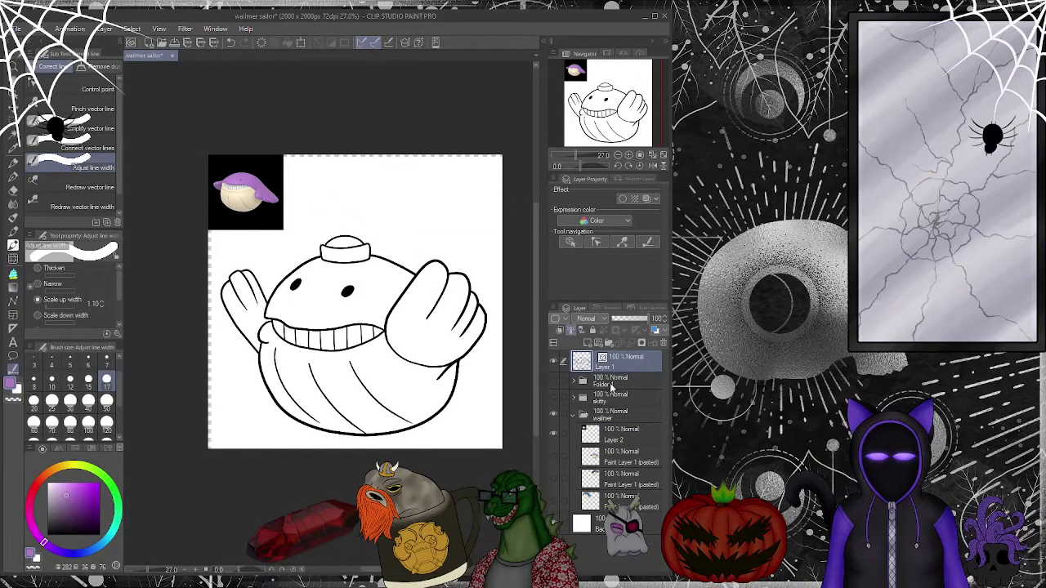
{"action": "left_click", "coordinate": [612, 385]}
{"action": "left_click", "coordinate": [590, 344]}
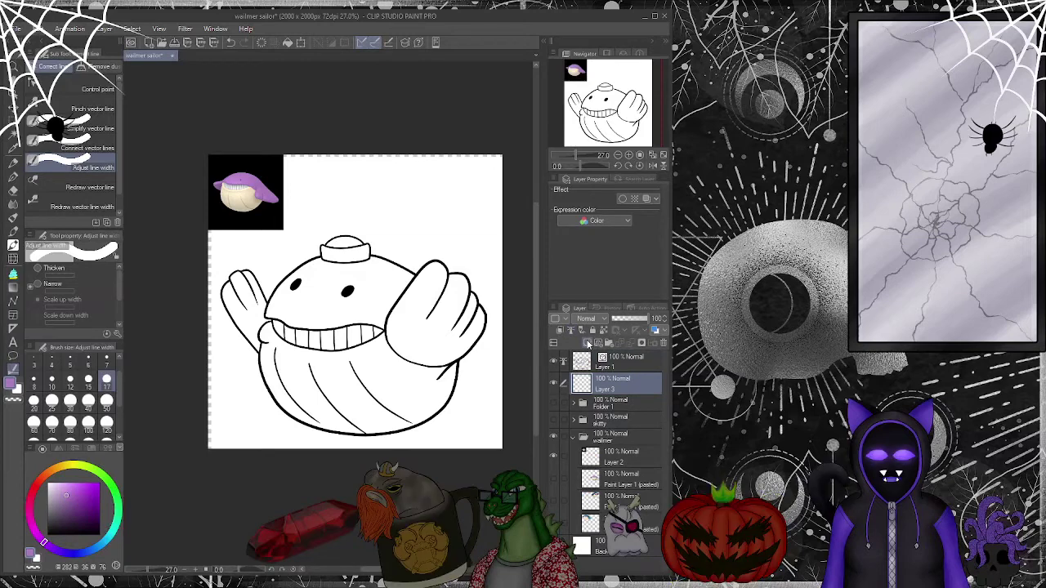
{"action": "left_click", "coordinate": [13, 276]}
{"action": "mouse_move", "coordinate": [389, 203]}
{"action": "left_mouse_down"}
{"action": "mouse_move", "coordinate": [283, 191]}
{"action": "mouse_move", "coordinate": [353, 485]}
{"action": "mouse_move", "coordinate": [458, 194]}
{"action": "mouse_move", "coordinate": [384, 201]}
{"action": "left_mouse_up"}
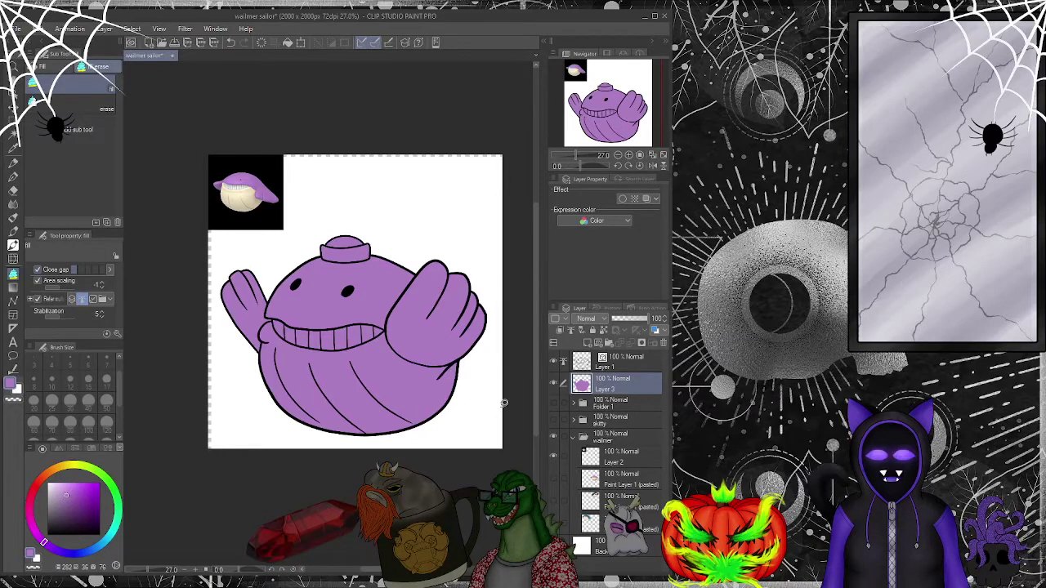
- Fill the belly with cream sampled from the purple wailmer reference on a new layer above the purple fill
{"action": "left_click", "coordinate": [588, 342]}
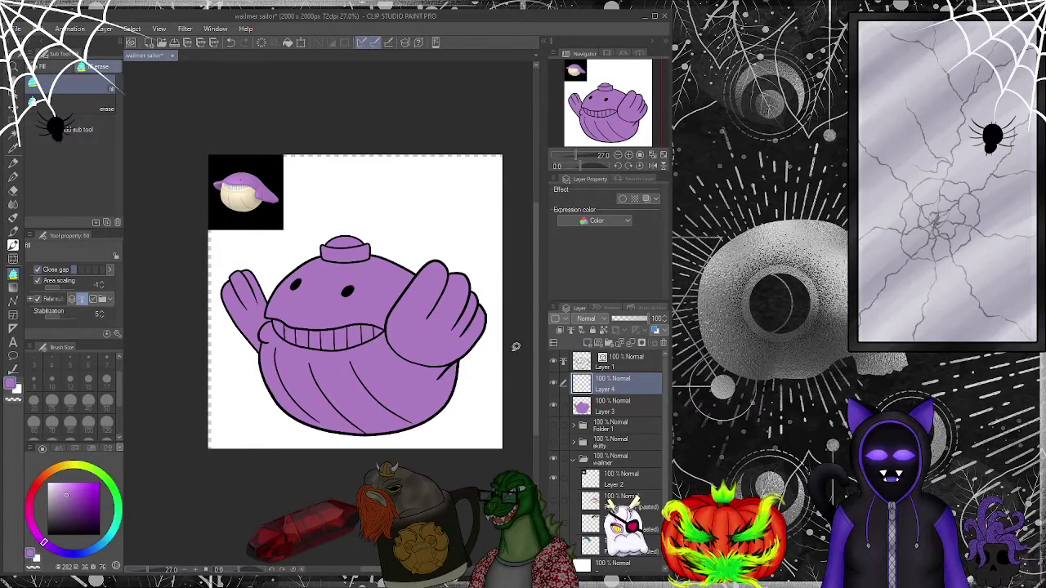
{"action": "left_click", "coordinate": [252, 190], "text": "alt"}
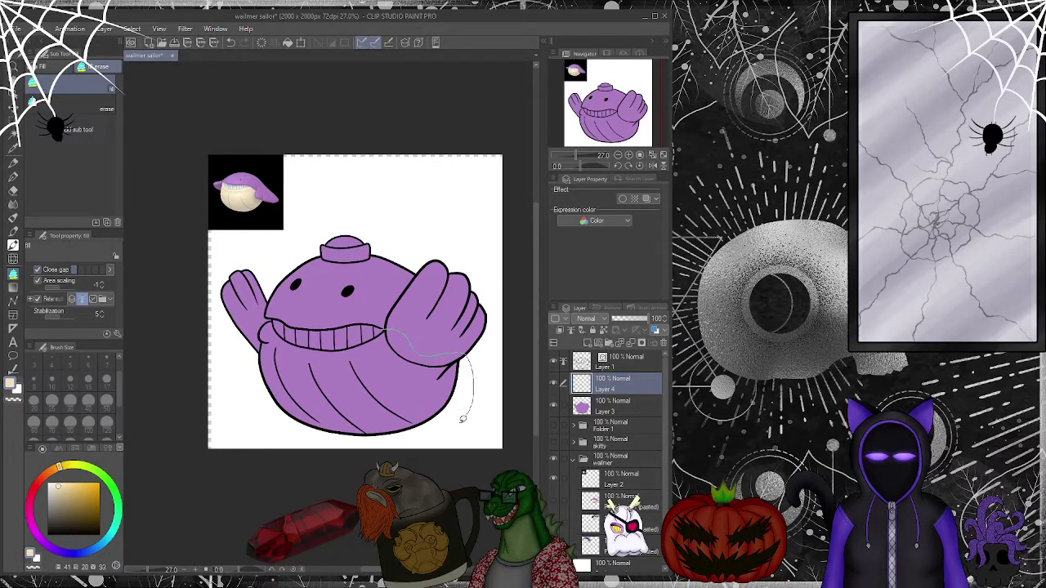
{"action": "mouse_move", "coordinate": [290, 323]}
{"action": "left_mouse_down"}
{"action": "mouse_move", "coordinate": [323, 330]}
{"action": "mouse_move", "coordinate": [387, 337]}
{"action": "left_mouse_up"}
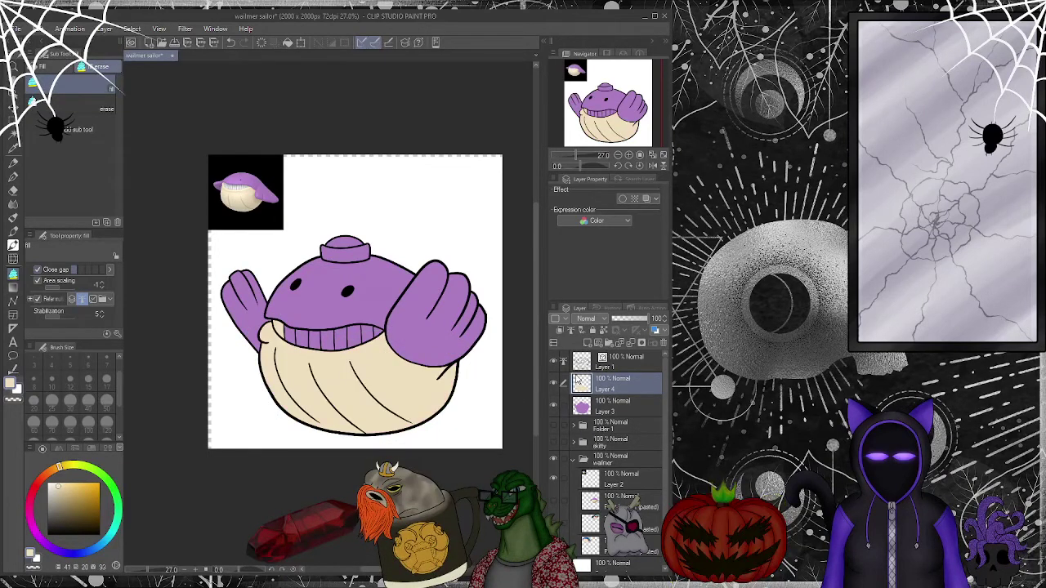
- Fill the teeth and sailor hat with a warm off-white at hue 37 on a new layer above the belly fill
{"action": "left_click", "coordinate": [587, 343]}
{"action": "left_click", "coordinate": [20, 390]}
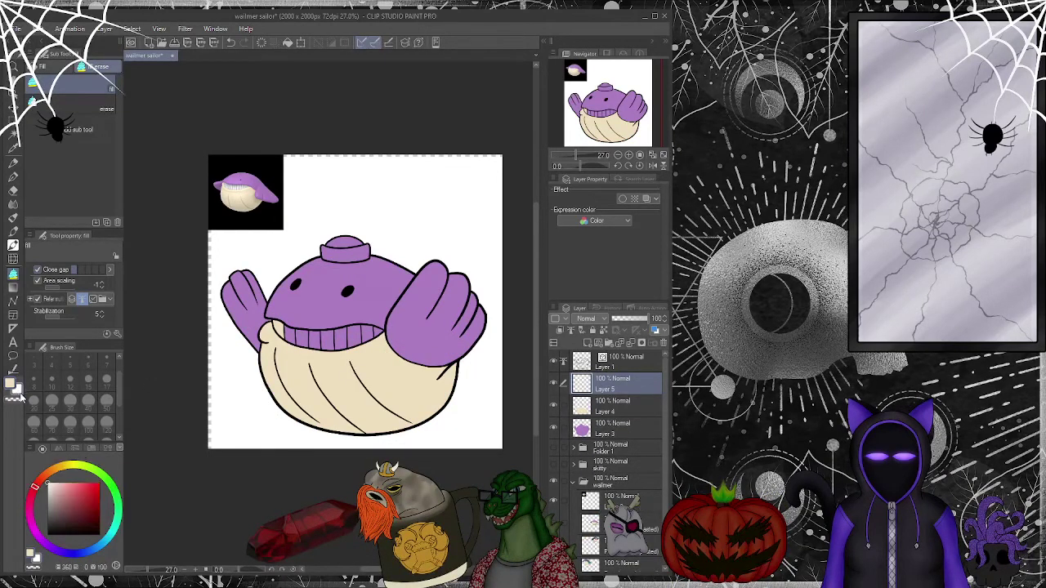
{"action": "left_click_drag", "start_coordinate": [46, 467], "coordinate": [56, 468]}
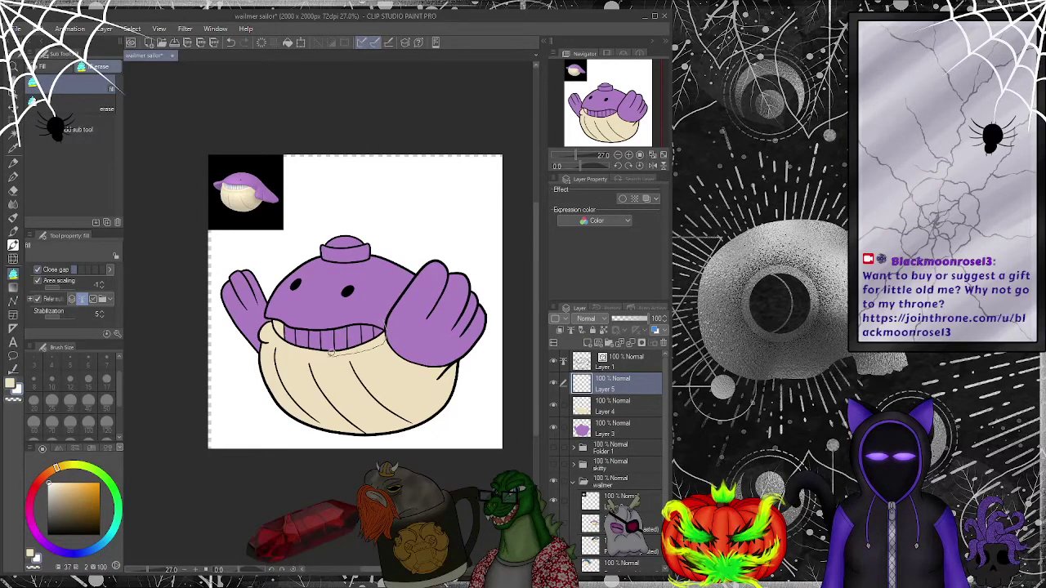
{"action": "left_click", "coordinate": [364, 327]}
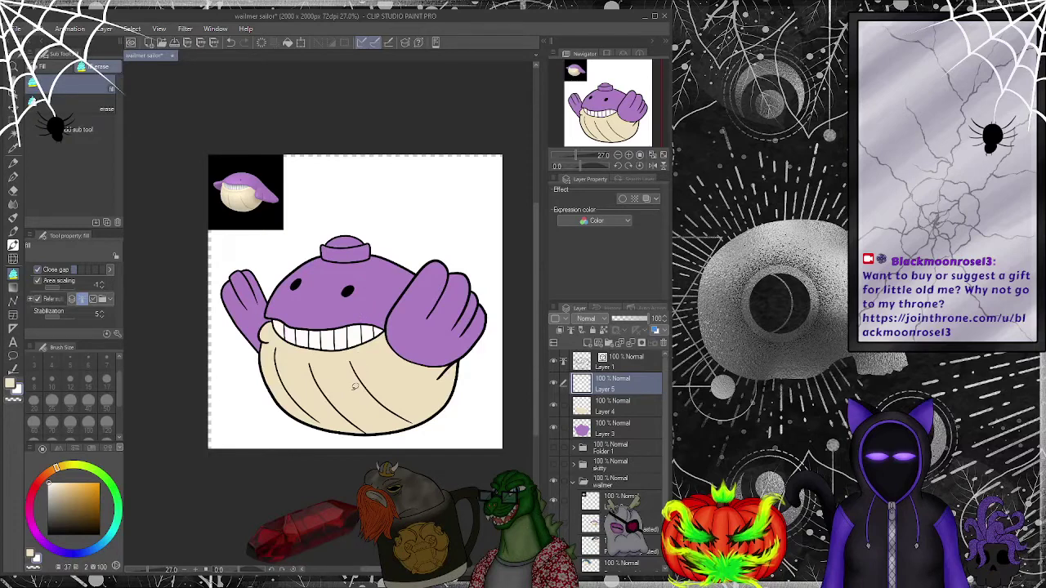
{"action": "left_click", "coordinate": [345, 250]}
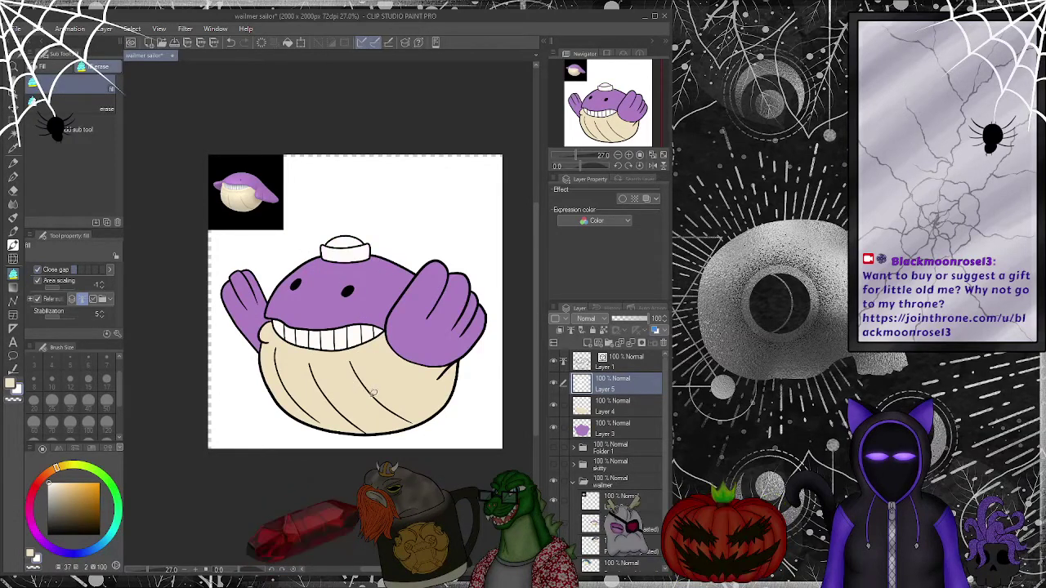
- Collapse the wailmer folder and hide the white background layer to check the fills against transparency
{"action": "left_click", "coordinate": [573, 482]}
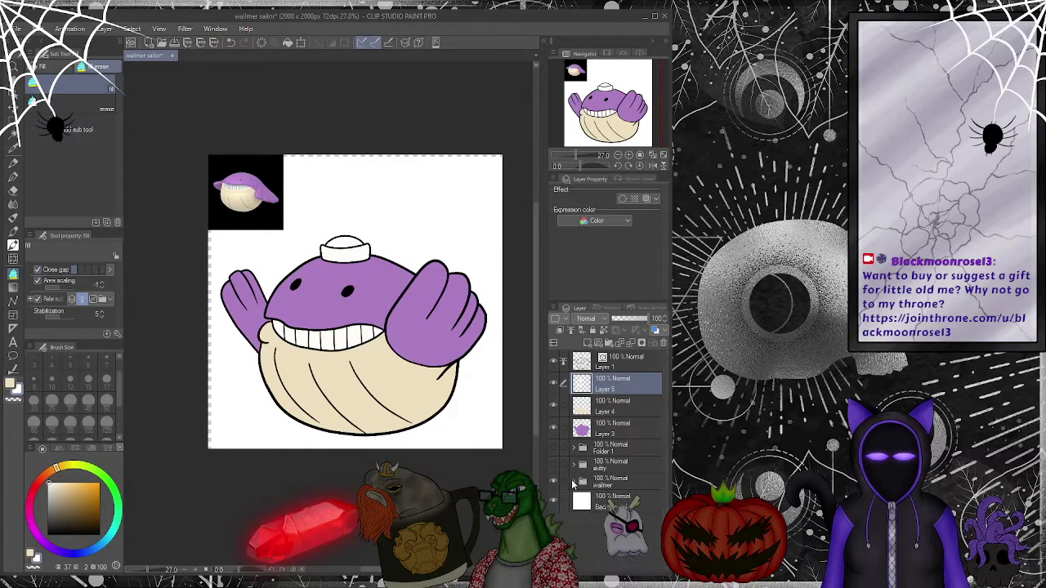
{"action": "left_click", "coordinate": [555, 501]}
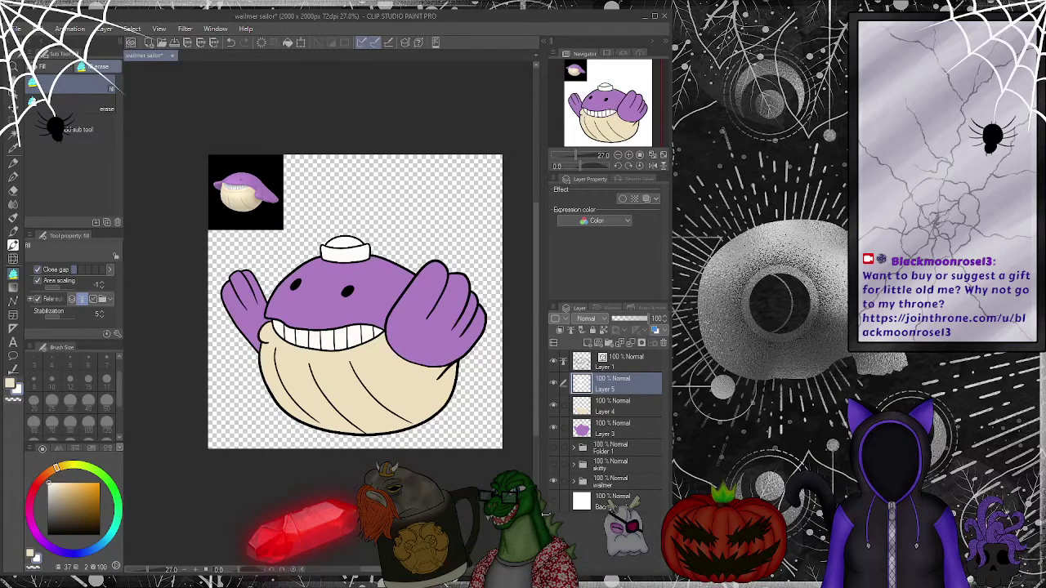
{"action": "scroll", "coordinate": [359, 303], "scroll_direction": "up", "scroll_amount": 3}
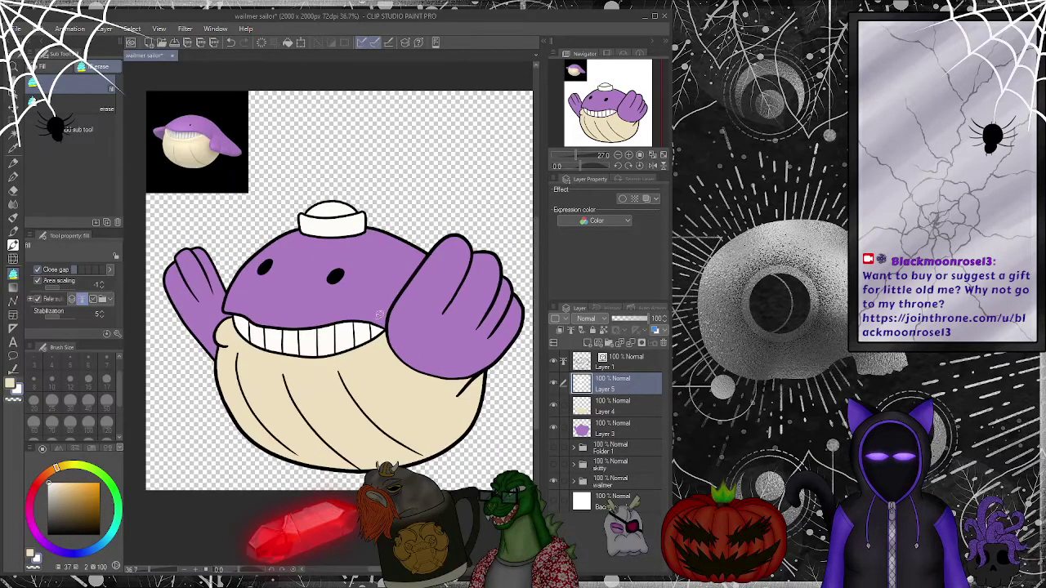
- Try recolouring the teeth with a neutral light grey fill on Layer 5
{"action": "left_click", "coordinate": [34, 487]}
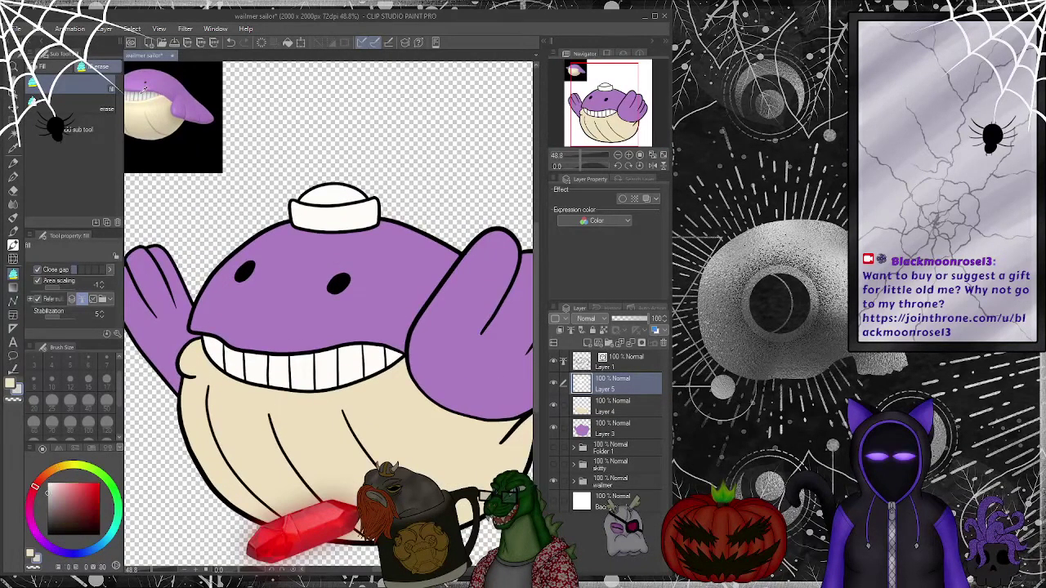
{"action": "scroll", "coordinate": [262, 268], "scroll_direction": "down", "scroll_amount": 1}
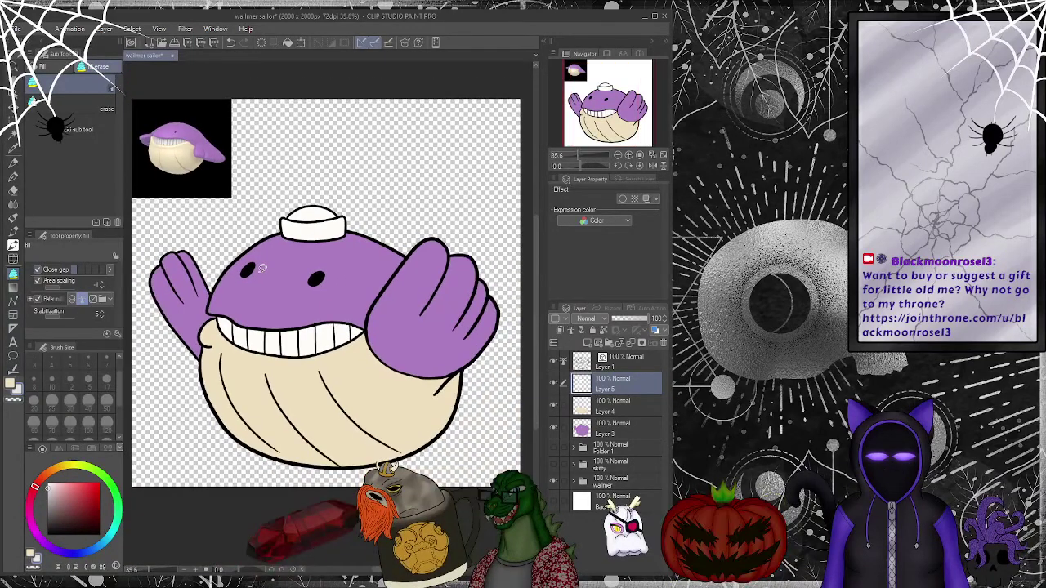
{"action": "left_click", "coordinate": [554, 383]}
{"action": "left_click", "coordinate": [553, 383]}
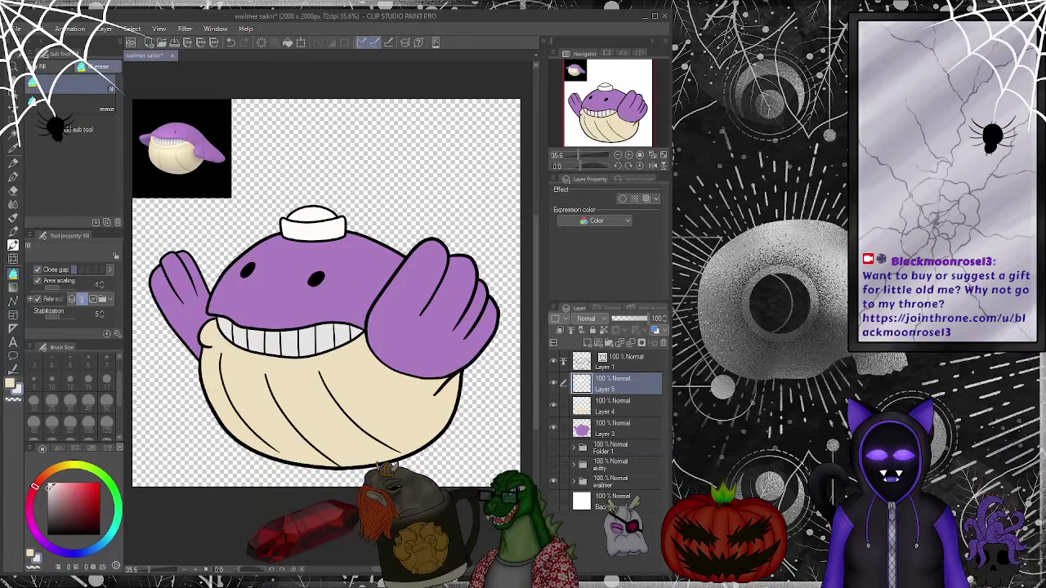
{"action": "left_click_drag", "start_coordinate": [368, 359], "coordinate": [248, 366]}
{"action": "left_click_drag", "start_coordinate": [353, 302], "coordinate": [351, 329]}
- Refill the teeth and sailor hat on Layer 5 with a faintly yellow off-white at hue 51
{"action": "left_click", "coordinate": [65, 468]}
{"action": "mouse_move", "coordinate": [373, 347]}
{"action": "left_mouse_down"}
{"action": "mouse_move", "coordinate": [245, 364]}
{"action": "mouse_move", "coordinate": [372, 351]}
{"action": "left_mouse_up"}
{"action": "mouse_move", "coordinate": [352, 204]}
{"action": "left_mouse_down"}
{"action": "mouse_move", "coordinate": [278, 188]}
{"action": "mouse_move", "coordinate": [367, 174]}
{"action": "mouse_move", "coordinate": [269, 213]}
{"action": "mouse_move", "coordinate": [342, 188]}
{"action": "left_mouse_up"}
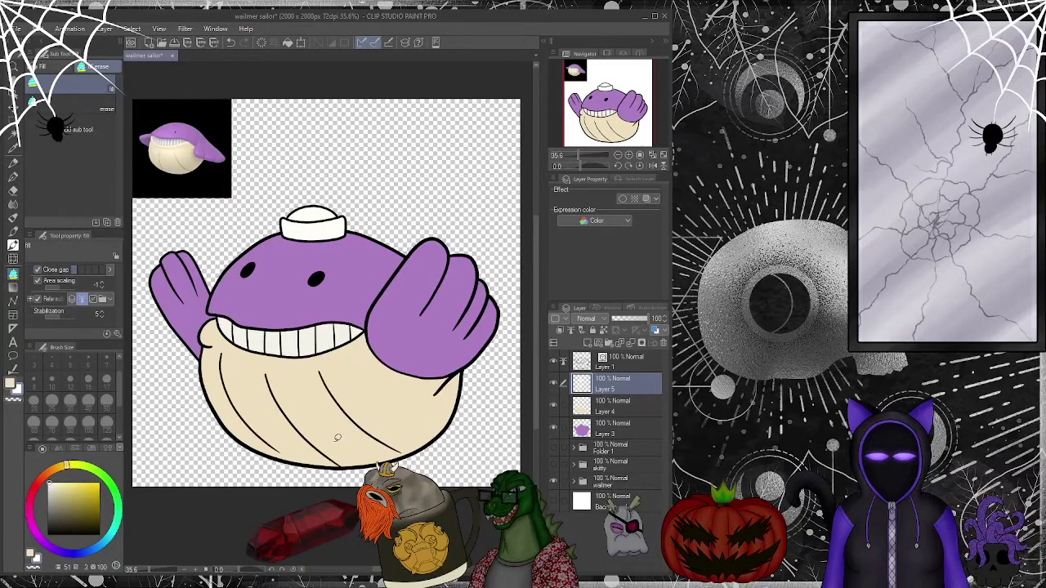
- Add a new layer above the teeth and hat fill, reveal the open-mouthed wailmer reference and sample its dark blue
{"action": "left_click", "coordinate": [587, 345]}
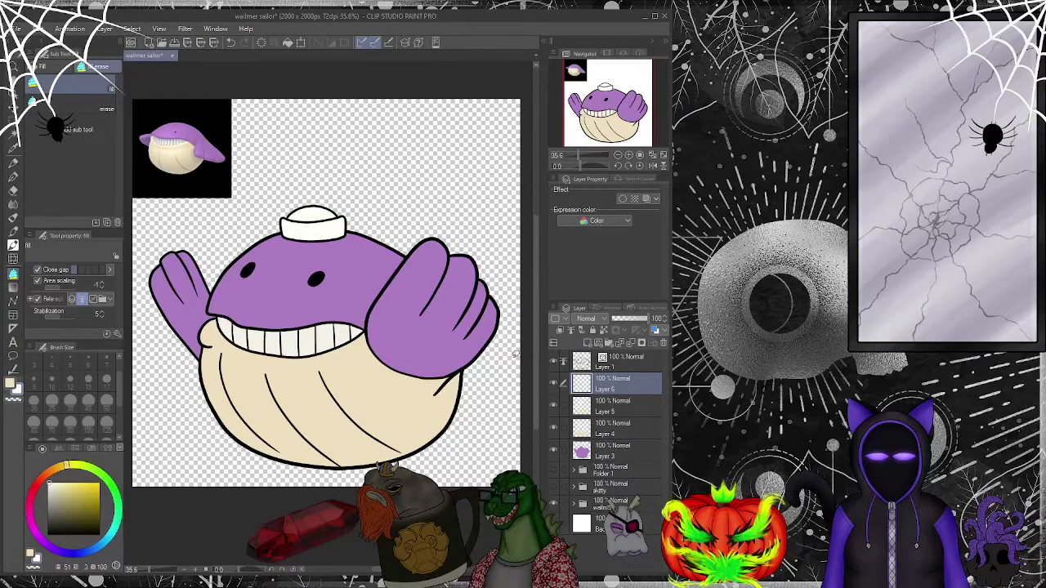
{"action": "left_click", "coordinate": [83, 553]}
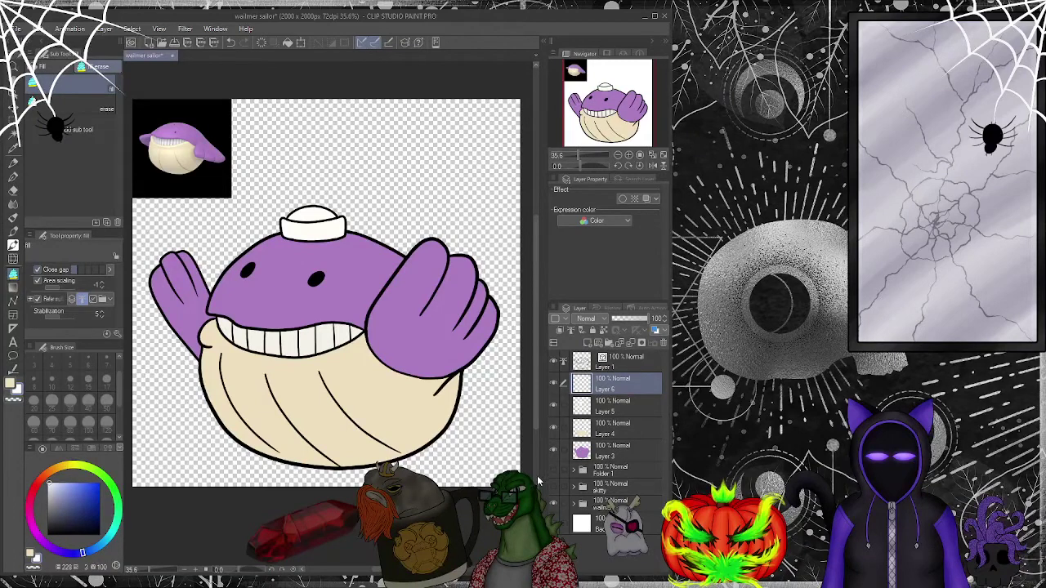
{"action": "left_click", "coordinate": [578, 505]}
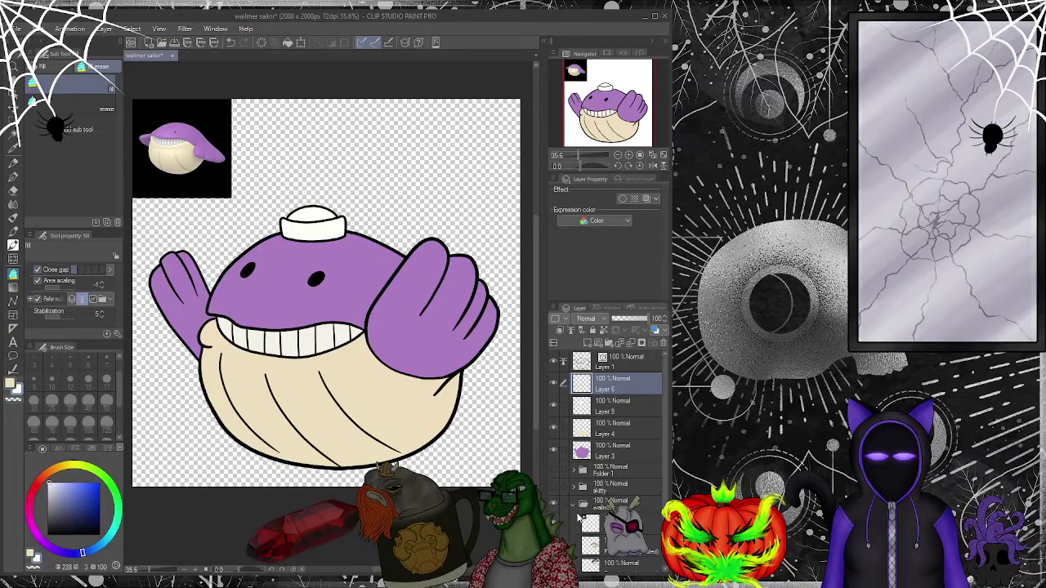
{"action": "left_click", "coordinate": [553, 523]}
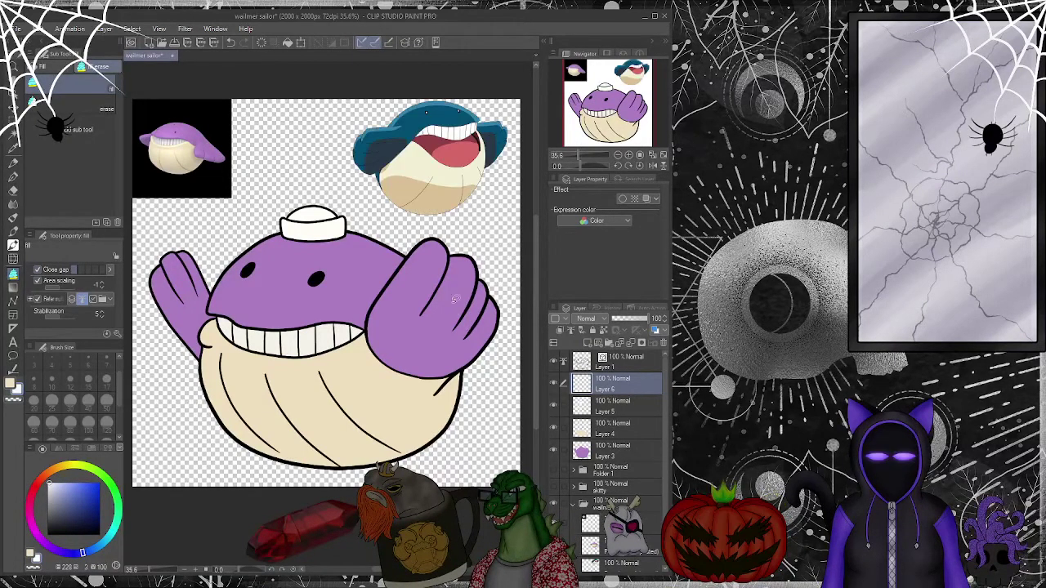
{"action": "left_click", "coordinate": [412, 111], "text": "alt"}
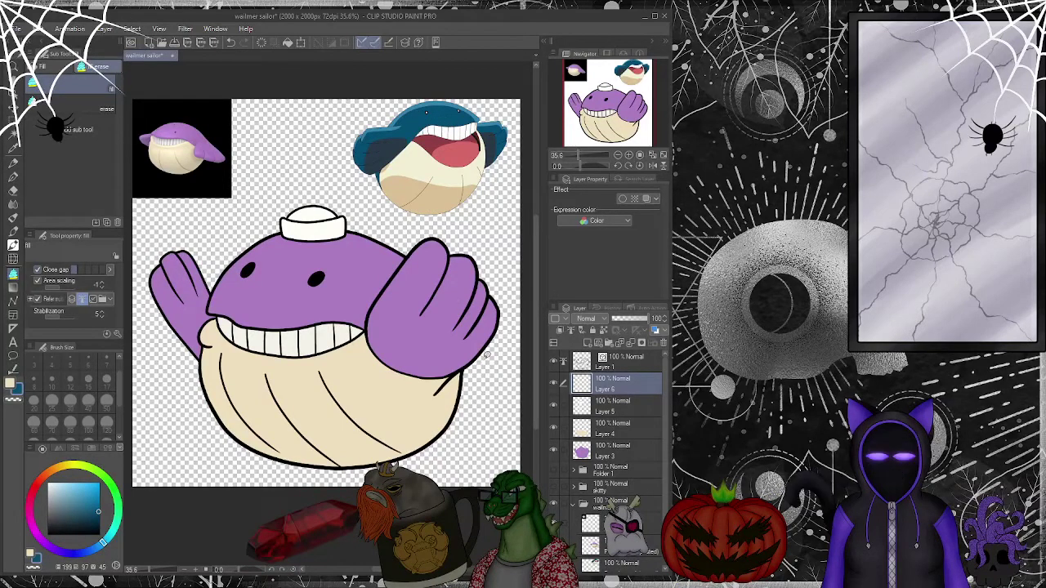
- Reveal the large blue whale reference, sample its mid blue at hue 207, and hide the wailmer folder again
{"action": "scroll", "coordinate": [667, 472], "scroll_direction": "down", "scroll_amount": 2}
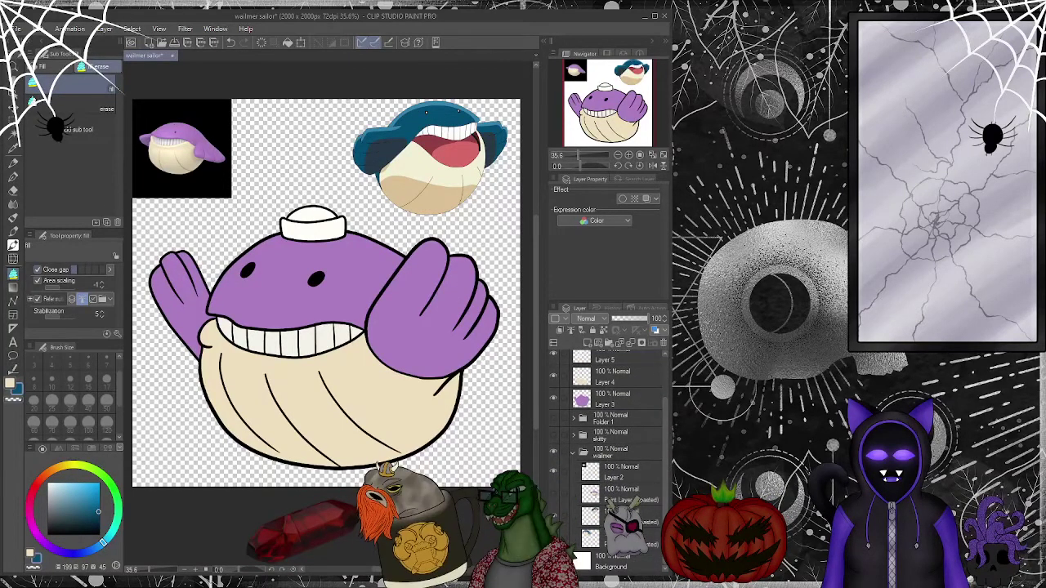
{"action": "left_click", "coordinate": [554, 515]}
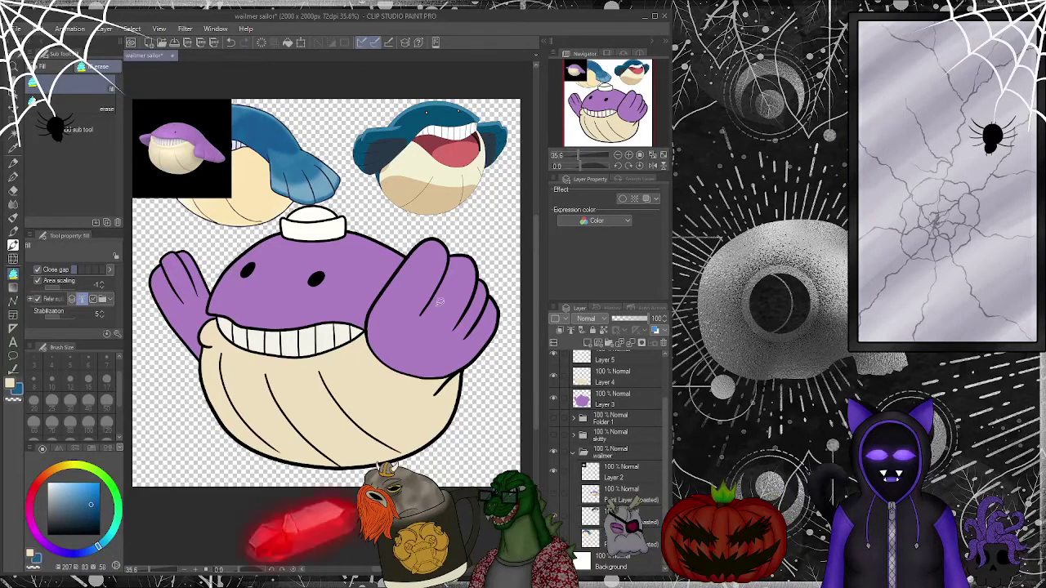
{"action": "left_click", "coordinate": [571, 452]}
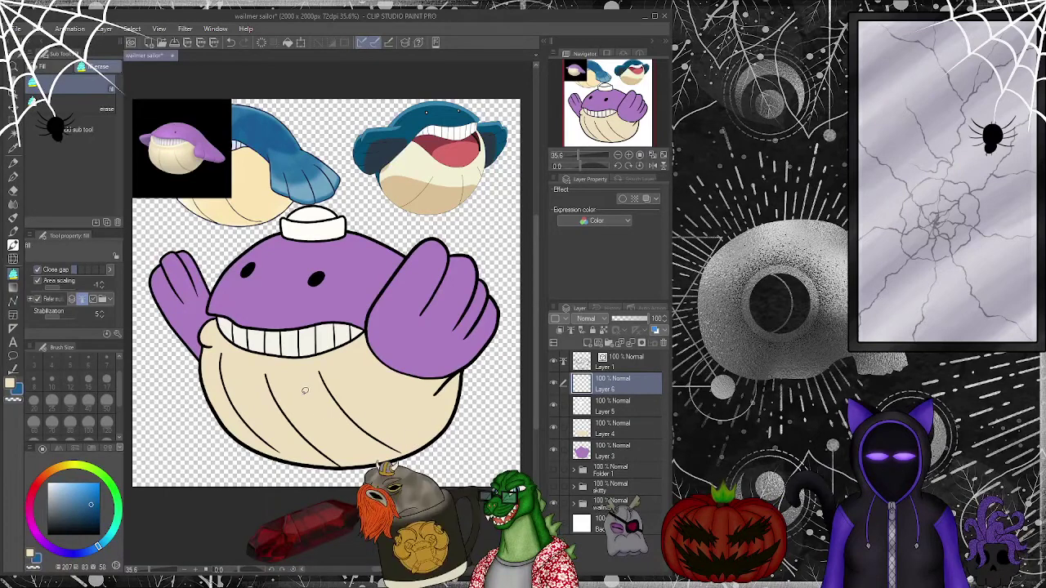
{"action": "scroll", "coordinate": [323, 211], "scroll_direction": "up", "scroll_amount": 5}
{"action": "scroll", "coordinate": [283, 237], "scroll_direction": "up", "scroll_amount": 1}
{"action": "left_click", "coordinate": [555, 509]}
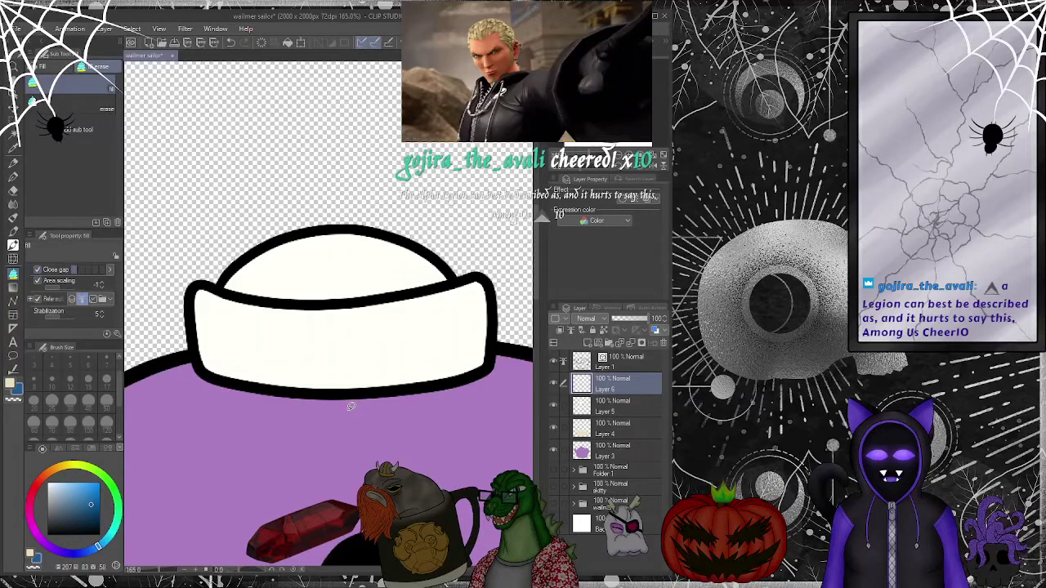
- Set the Curve tool to brush size 15 and try a curved blue stripe across the middle of the hat brim
{"action": "left_click", "coordinate": [13, 300]}
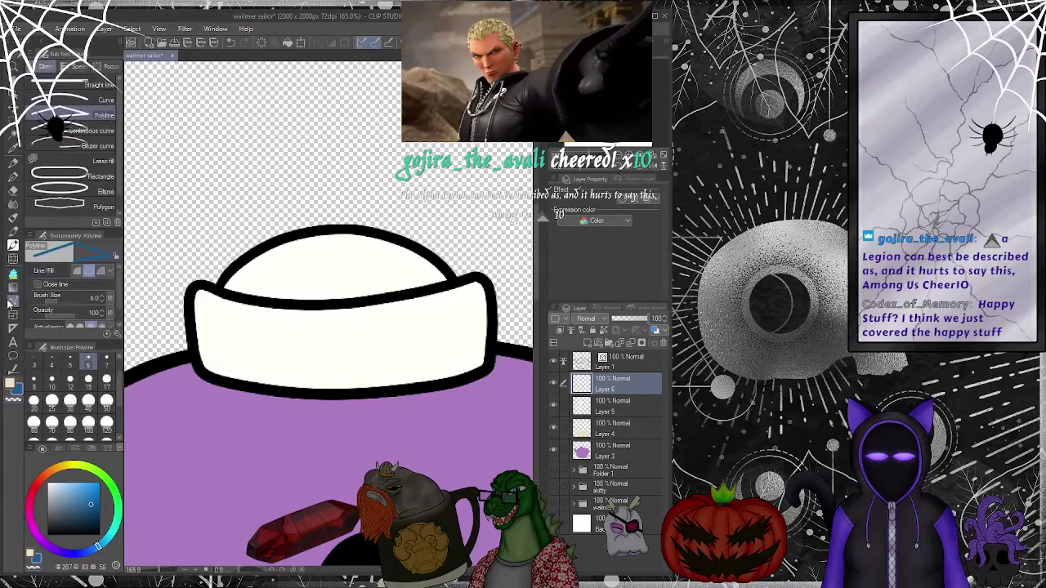
{"action": "left_click", "coordinate": [57, 100]}
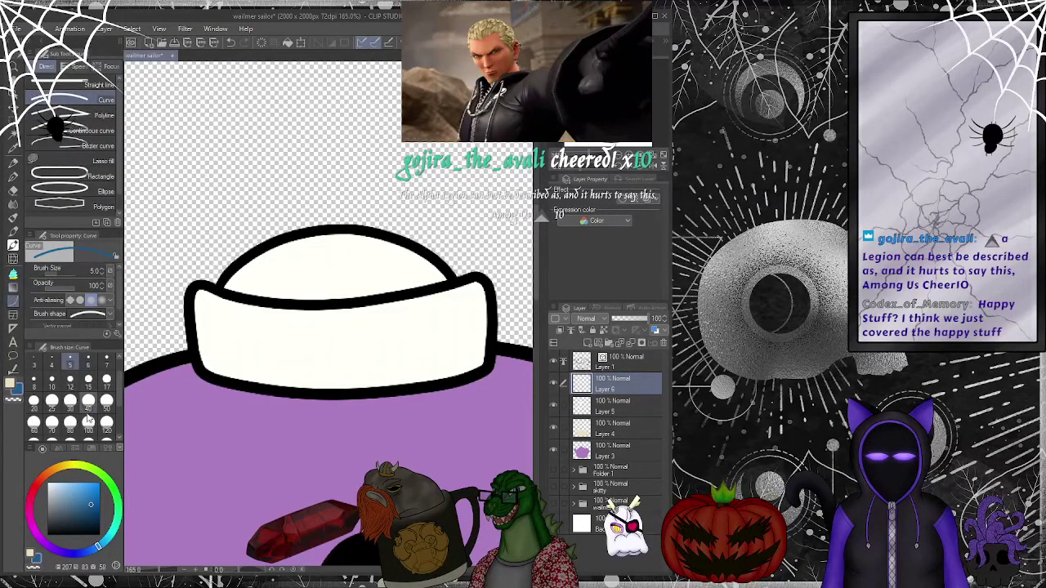
{"action": "left_click", "coordinate": [88, 380]}
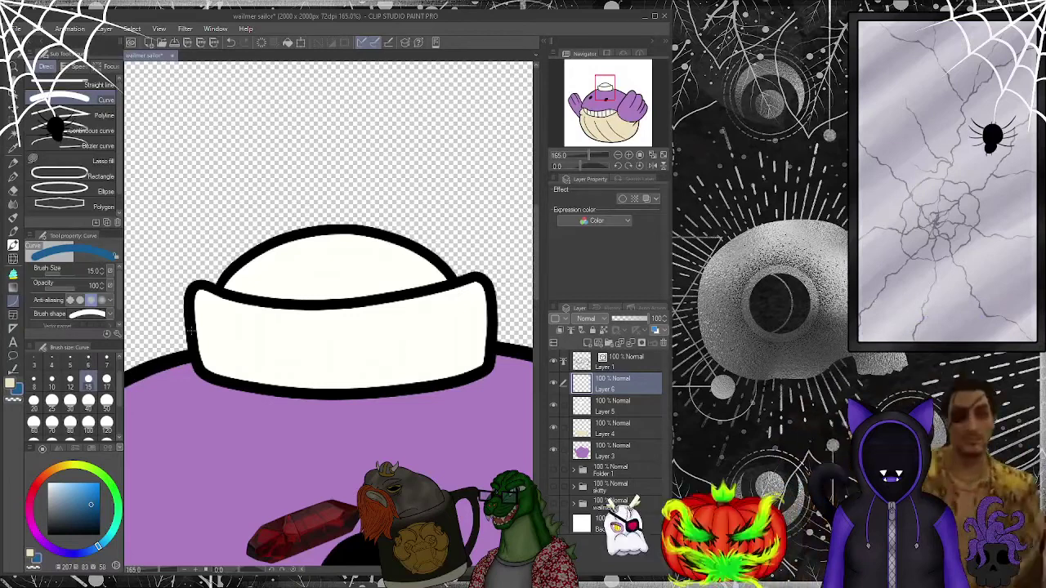
{"action": "left_click_drag", "start_coordinate": [192, 329], "coordinate": [488, 329]}
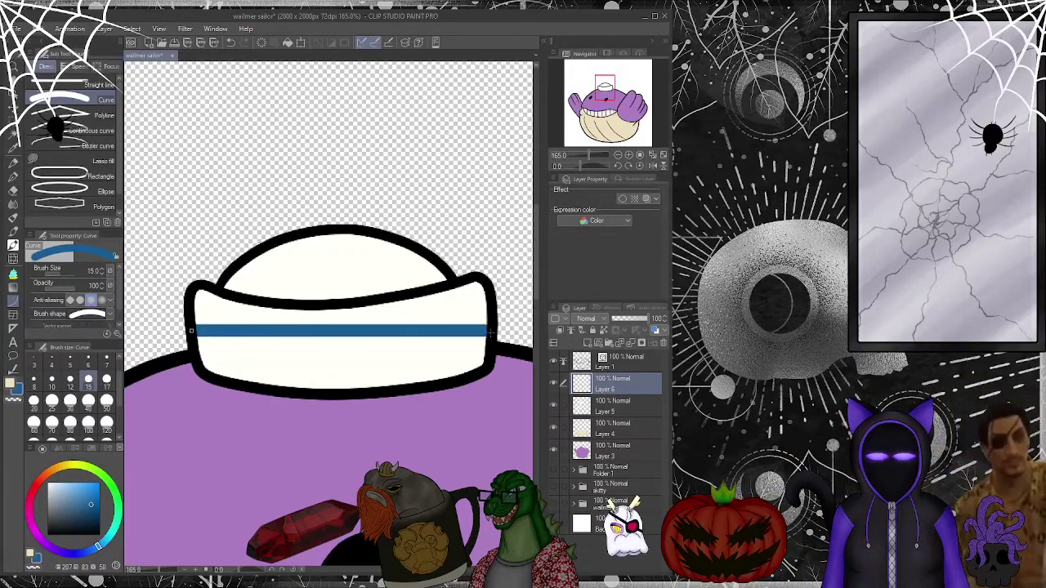
{"action": "left_click", "coordinate": [340, 373]}
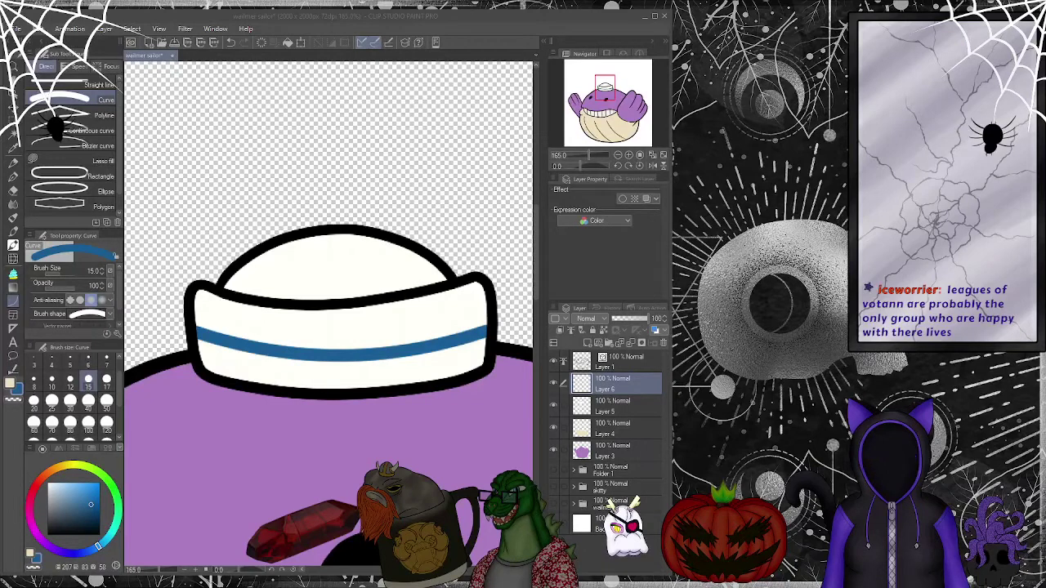
{"action": "scroll", "coordinate": [374, 371], "scroll_direction": "up", "scroll_amount": 1}
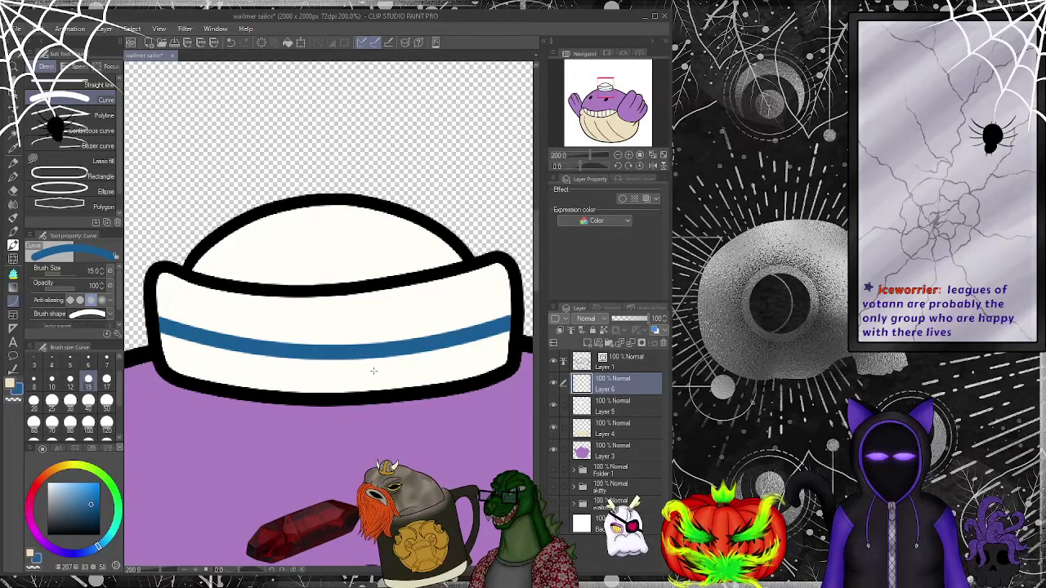
{"action": "key", "text": "ctrl+z"}
- Try two parallel curved blue stripes across the upper half of the hat brim
{"action": "mouse_move", "coordinate": [154, 294]}
{"action": "left_mouse_down"}
{"action": "mouse_move", "coordinate": [369, 304]}
{"action": "mouse_move", "coordinate": [513, 286]}
{"action": "left_mouse_up"}
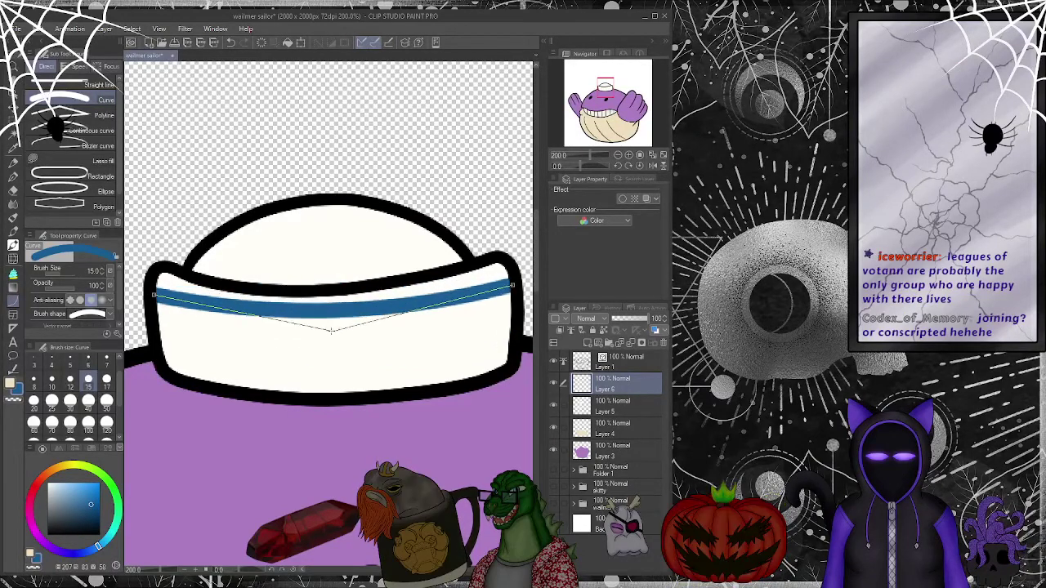
{"action": "left_click", "coordinate": [319, 327]}
{"action": "left_click_drag", "start_coordinate": [152, 324], "coordinate": [518, 307]}
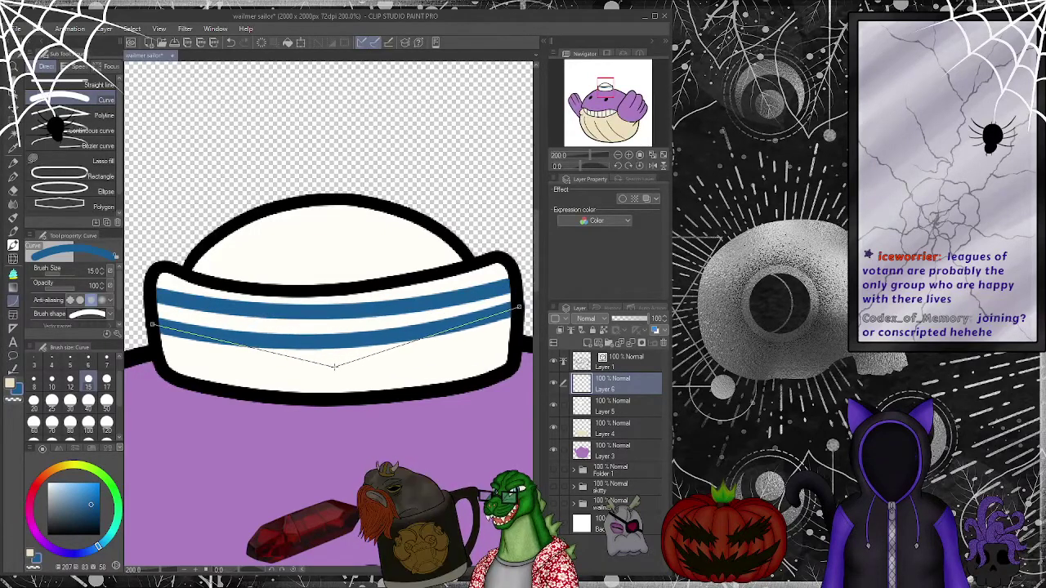
{"action": "left_click", "coordinate": [353, 371]}
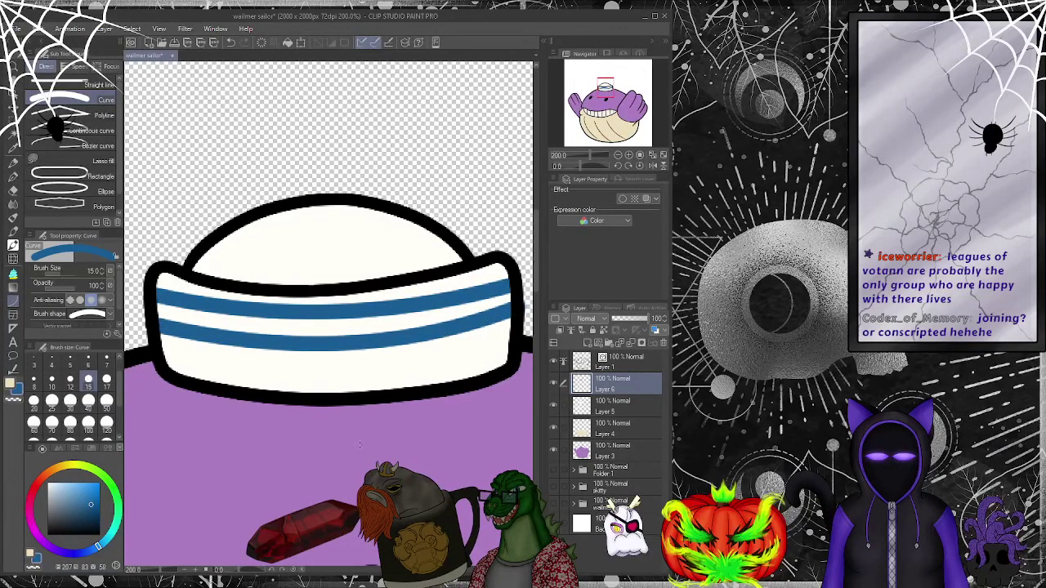
{"action": "key", "text": "ctrl+z"}
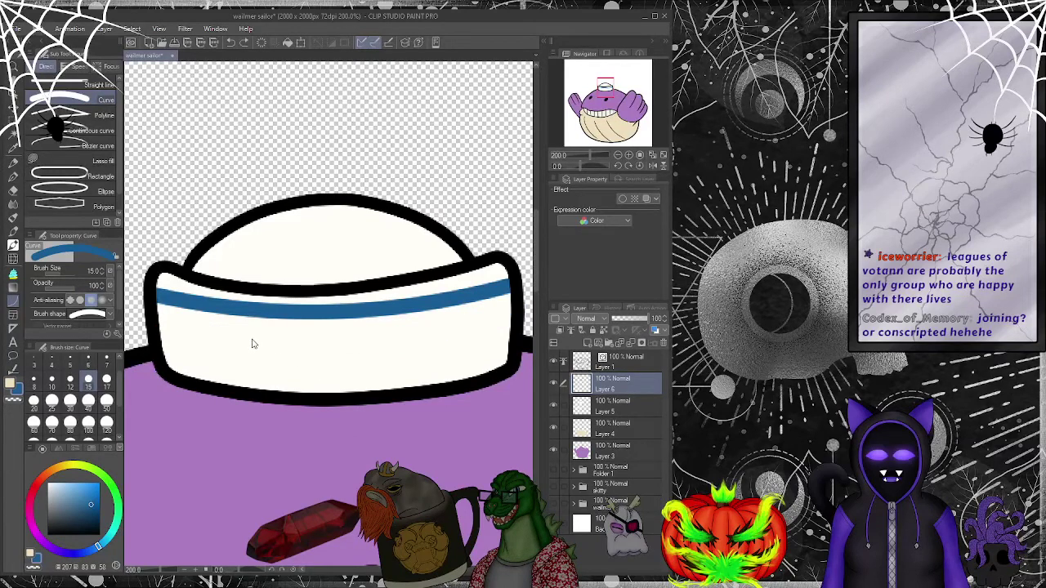
{"action": "key", "text": "ctrl+z"}
- Draw a curved blue stripe along the upper part of the hat brim and try a separately drawn second stripe beneath it
{"action": "left_click_drag", "start_coordinate": [152, 290], "coordinate": [513, 272]}
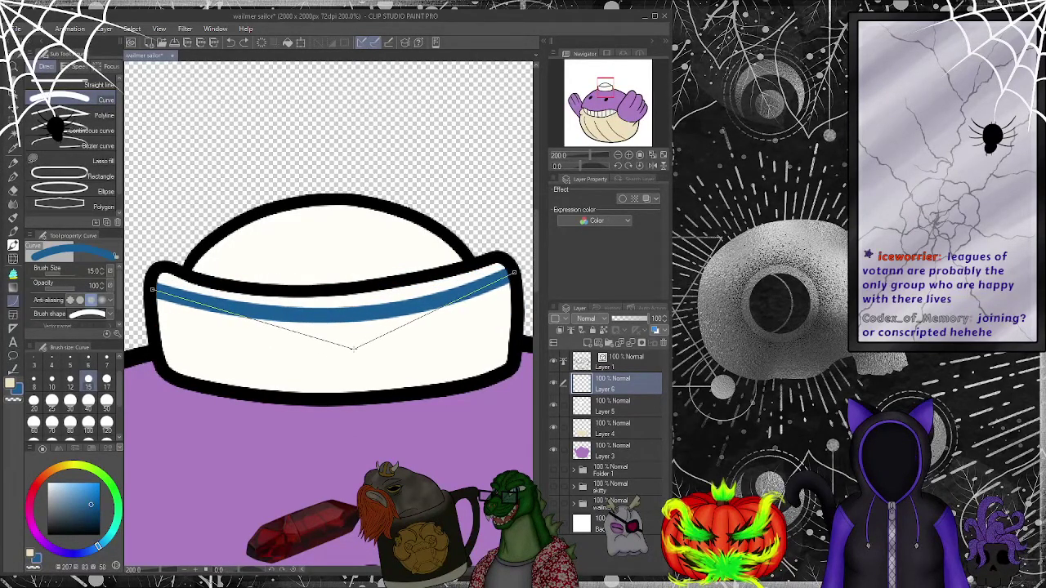
{"action": "left_click", "coordinate": [306, 336]}
{"action": "mouse_move", "coordinate": [151, 322]}
{"action": "left_mouse_down"}
{"action": "mouse_move", "coordinate": [421, 318]}
{"action": "mouse_move", "coordinate": [513, 299]}
{"action": "left_mouse_up"}
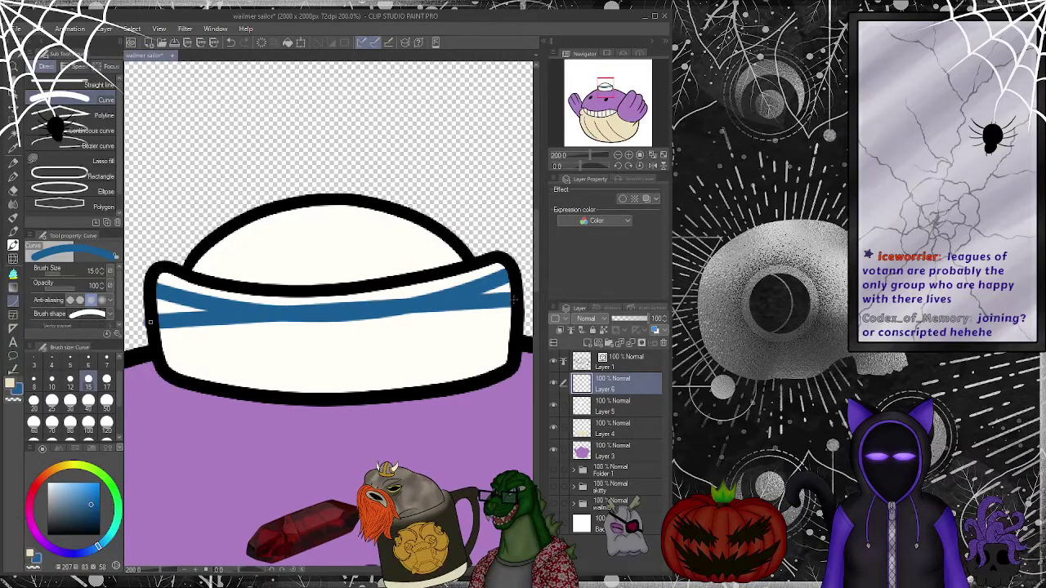
{"action": "left_click", "coordinate": [353, 372]}
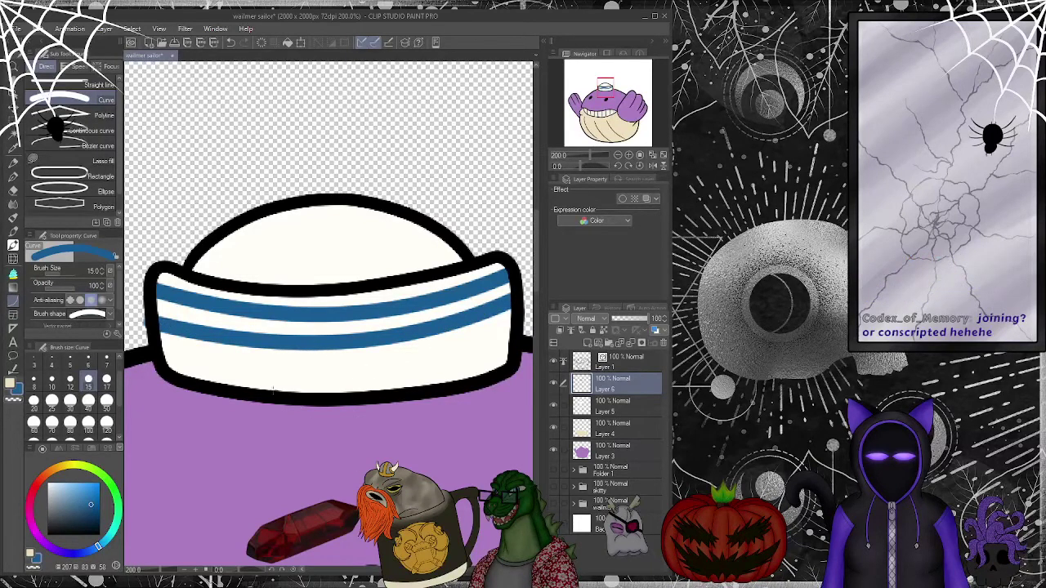
{"action": "key", "text": "e"}
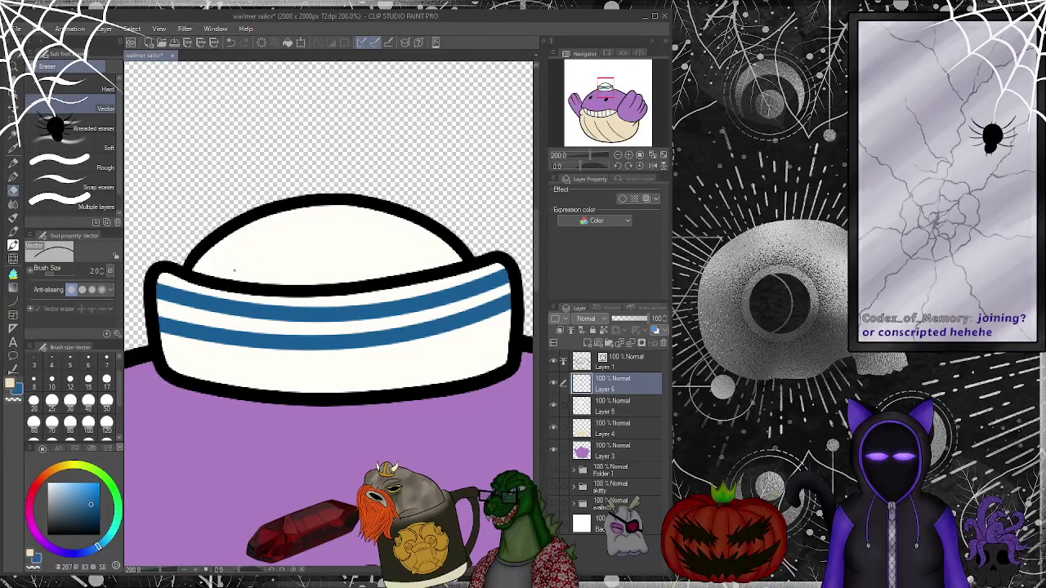
{"action": "key", "text": "ctrl+z"}
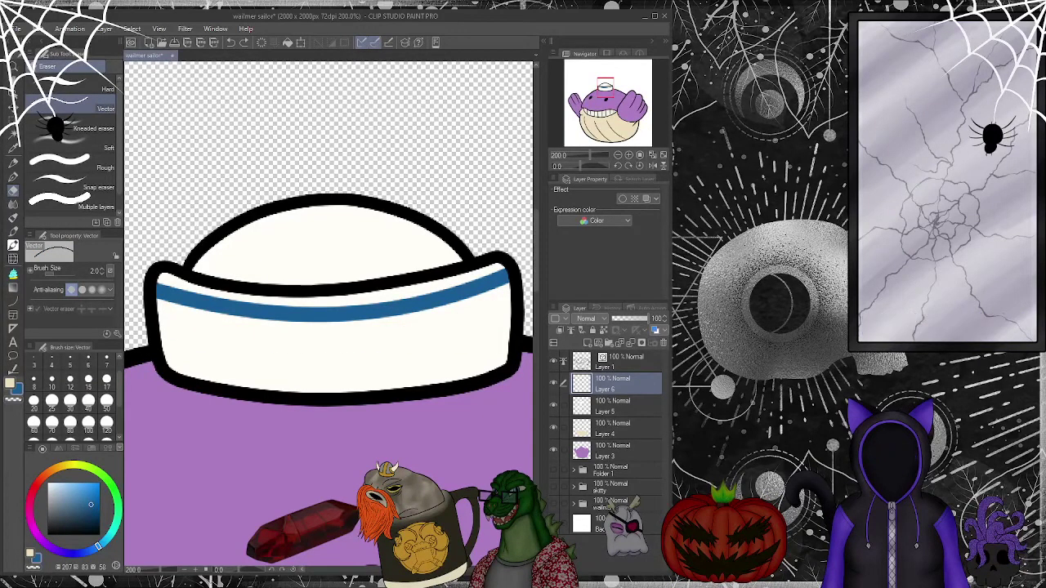
- Duplicate the stripe layer and nudge the copy down to form a matching second stripe on the hat brim
{"action": "key", "text": "ctrl+c"}
{"action": "key", "text": "ctrl+v"}
{"action": "key", "text": "k"}
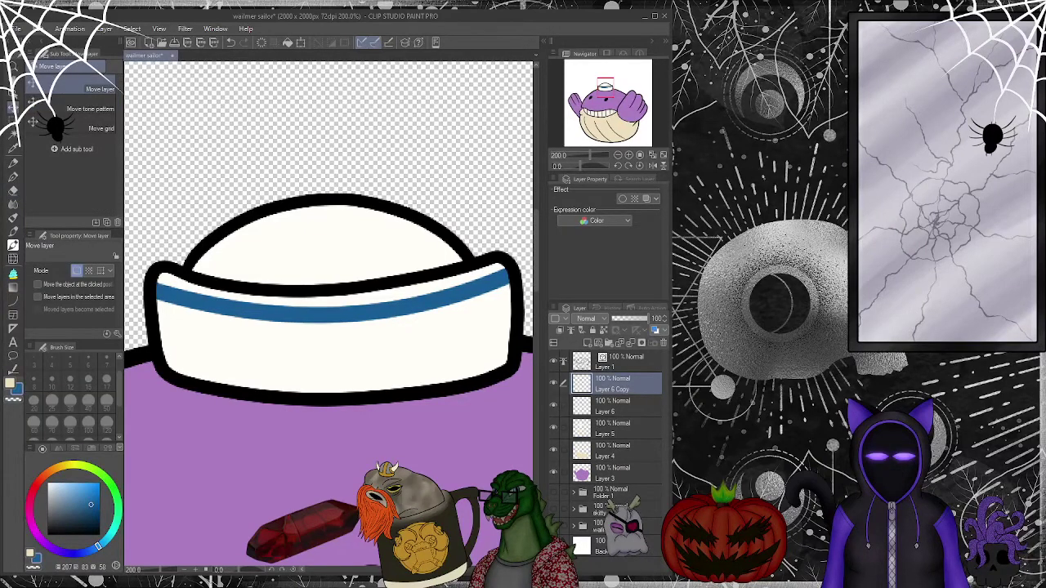
{"action": "key", "text": "Down"}
{"action": "key", "text": "Down"}
{"action": "key", "text": "Down"}
{"action": "key", "text": "Down"}
{"action": "key", "text": "Down"}
{"action": "key", "text": "Down"}
{"action": "key", "text": "Down"}
{"action": "key", "text": "Down"}
{"action": "key", "text": "Down"}
{"action": "key", "text": "Down"}
{"action": "key", "text": "Down"}
{"action": "key", "text": "Down"}
{"action": "key", "text": "Down"}
{"action": "key", "text": "Down"}
{"action": "key", "text": "Down"}
{"action": "key", "text": "Down"}
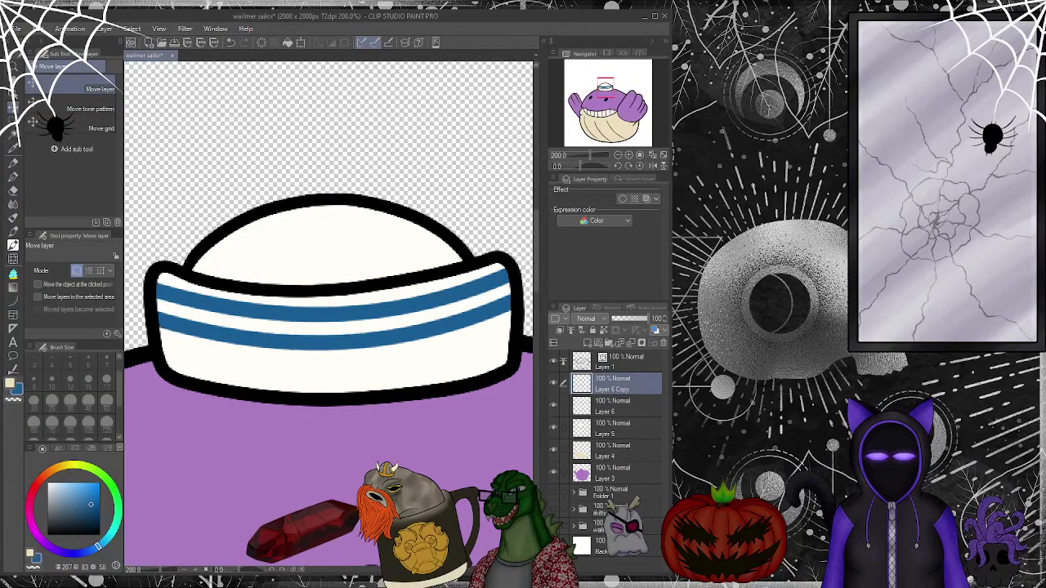
{"action": "key", "text": "Down"}
{"action": "key", "text": "Down"}
{"action": "key", "text": "Down"}
{"action": "key", "text": "Down"}
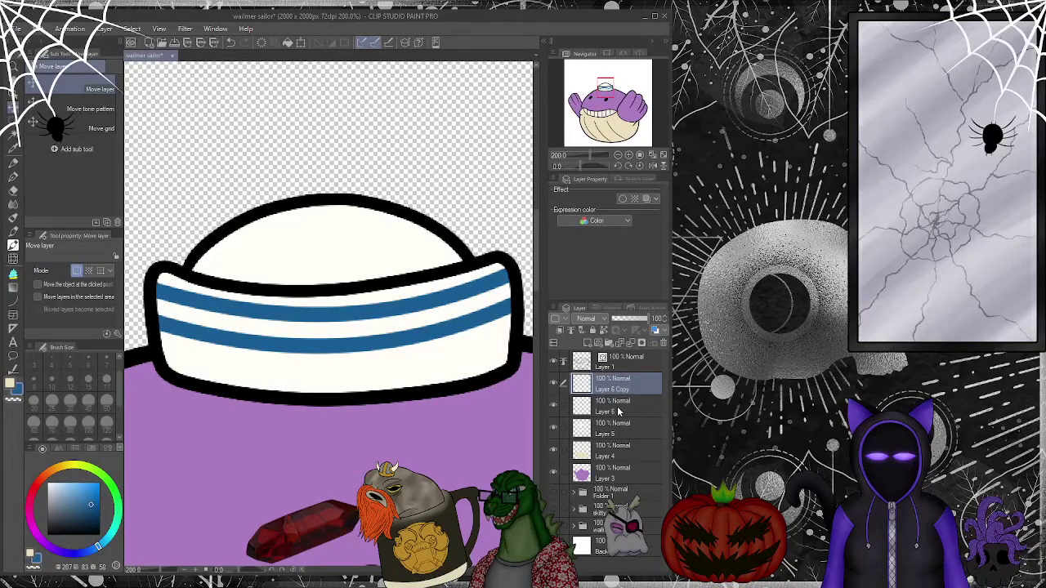
- Nudge the upper stripe on Layer 6 slightly lower and merge the copied stripe layer down into Layer 6
{"action": "key", "text": "Down"}
{"action": "key", "text": "Up"}
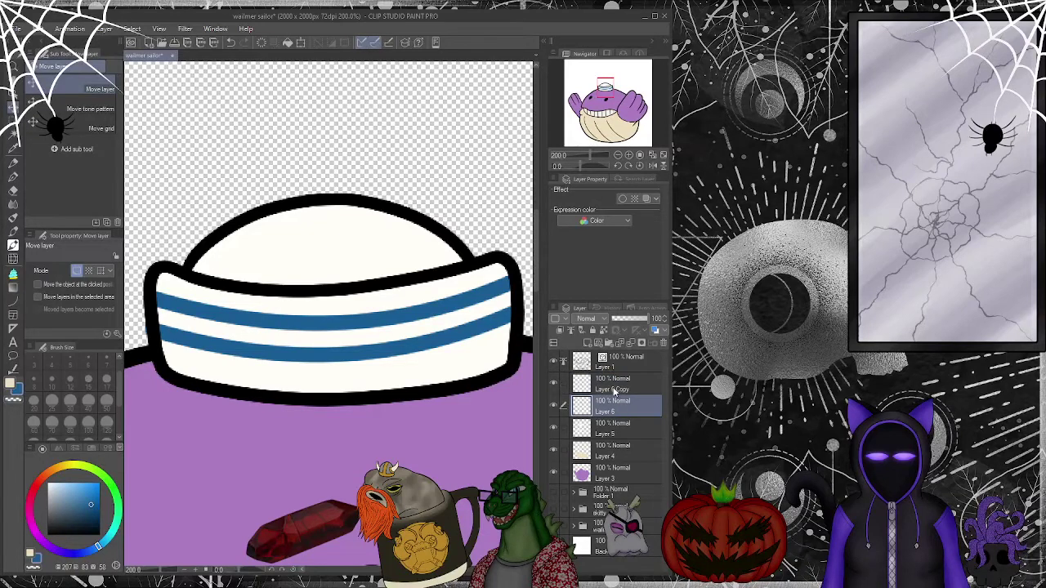
{"action": "key", "text": "ctrl+e"}
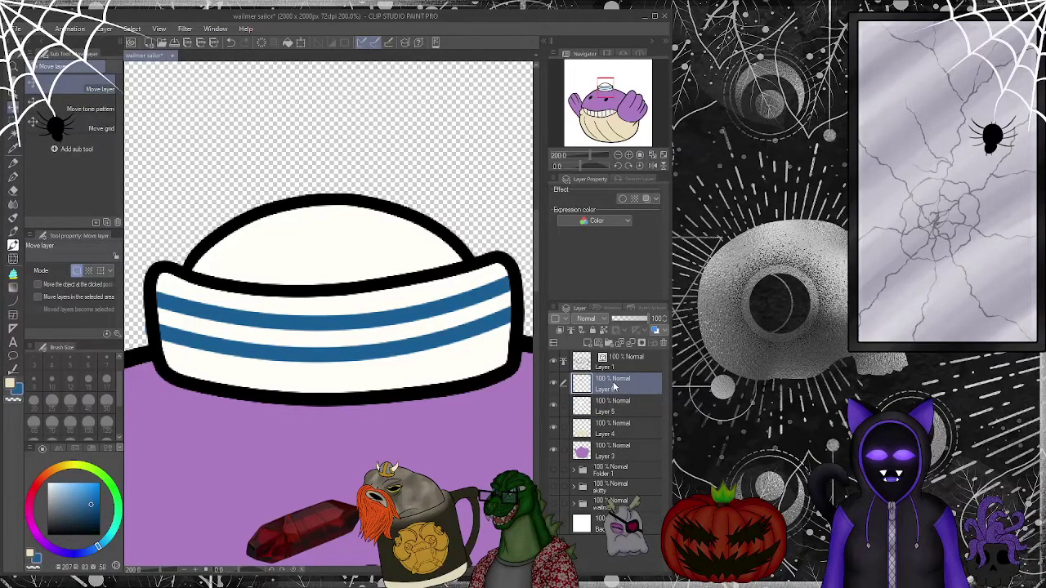
- Switch to the Hard eraser and create a new layer folder directly above the stripe layer
{"action": "left_click", "coordinate": [13, 190]}
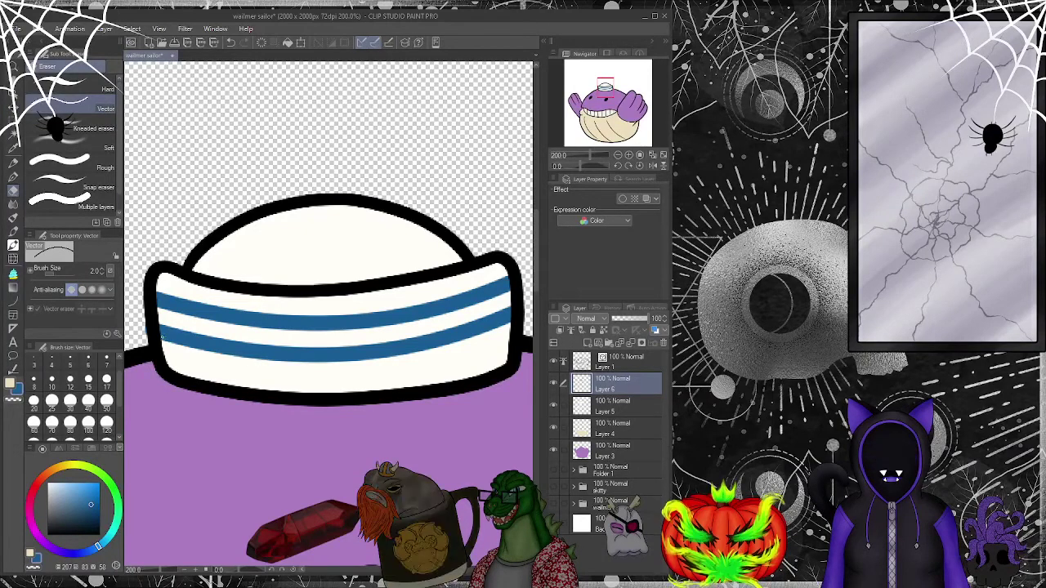
{"action": "left_click", "coordinate": [97, 86]}
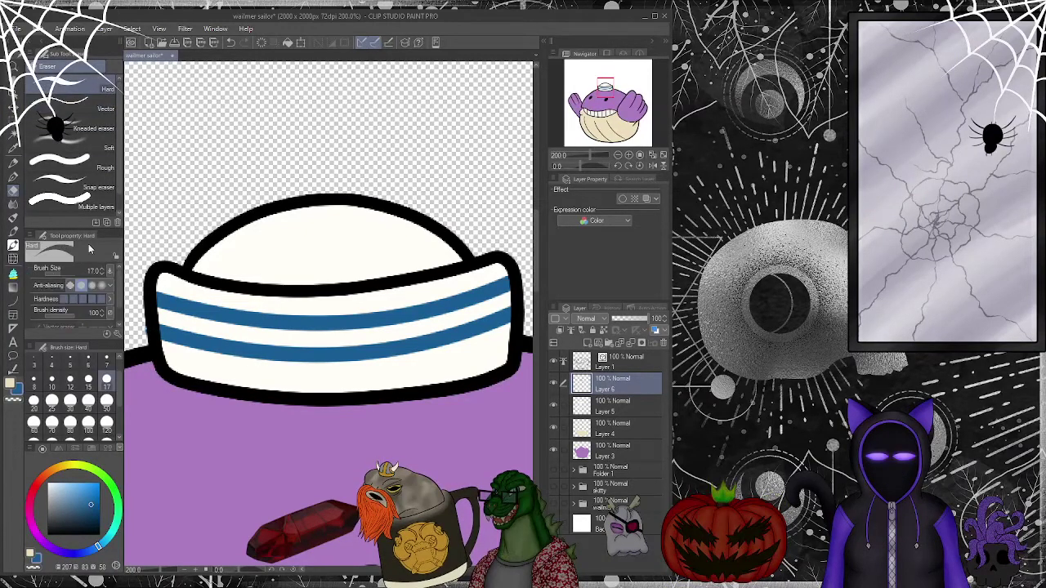
{"action": "scroll", "coordinate": [345, 415], "scroll_direction": "down", "scroll_amount": 4}
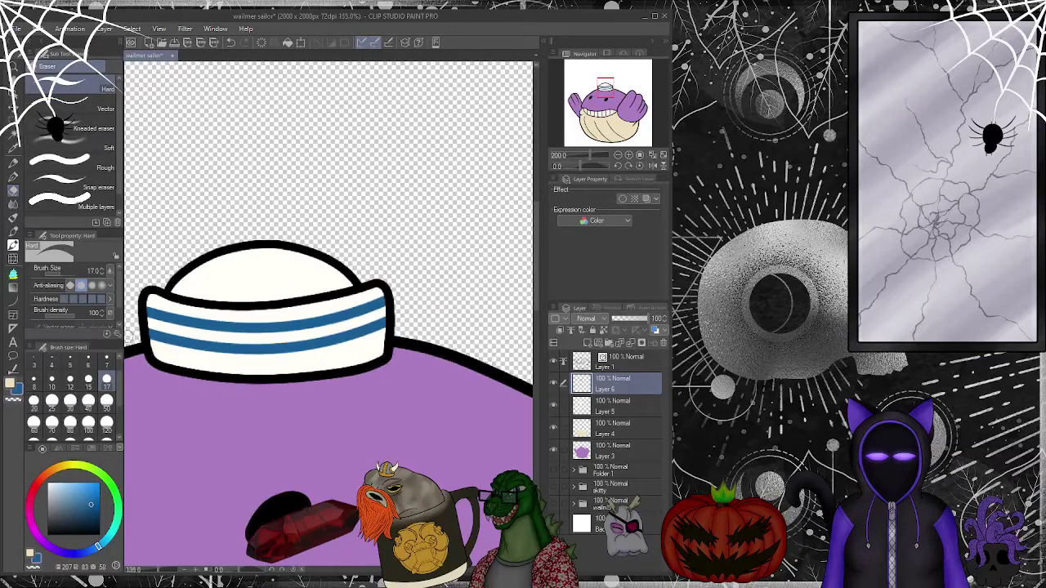
{"action": "scroll", "coordinate": [344, 413], "scroll_direction": "down", "scroll_amount": 6}
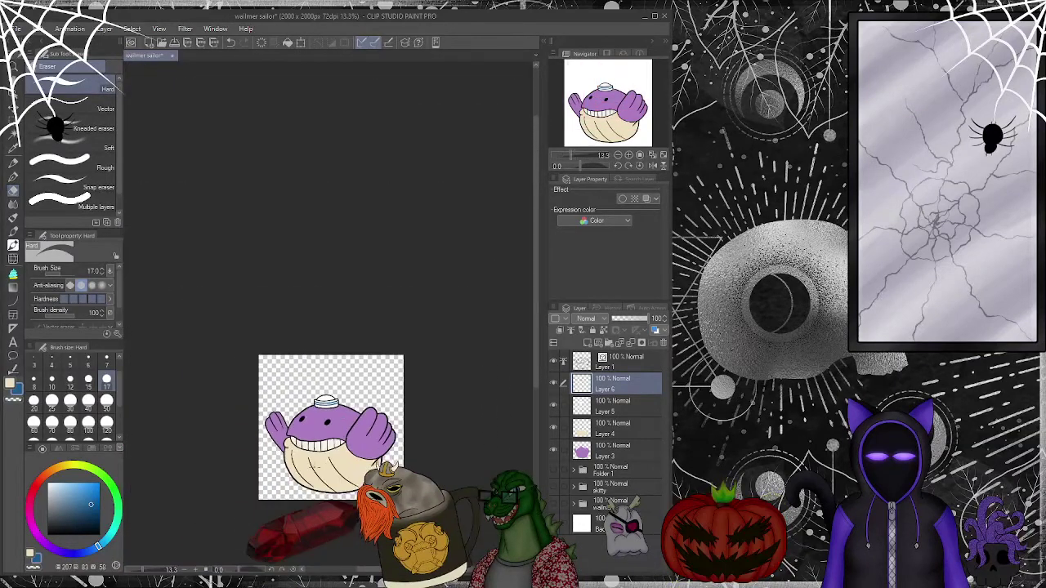
{"action": "scroll", "coordinate": [520, 405], "scroll_direction": "up", "scroll_amount": 1}
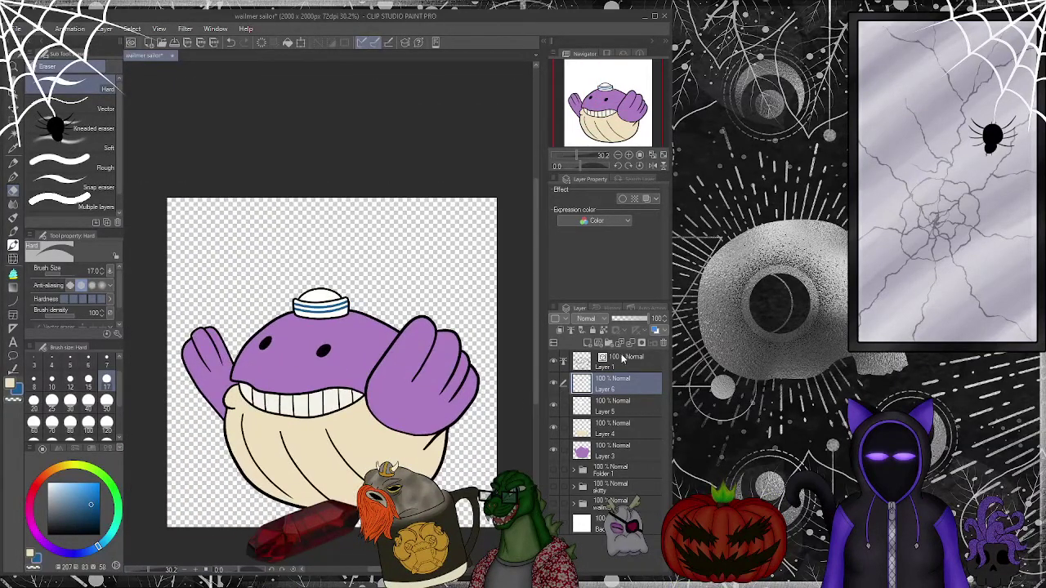
{"action": "left_click", "coordinate": [610, 344]}
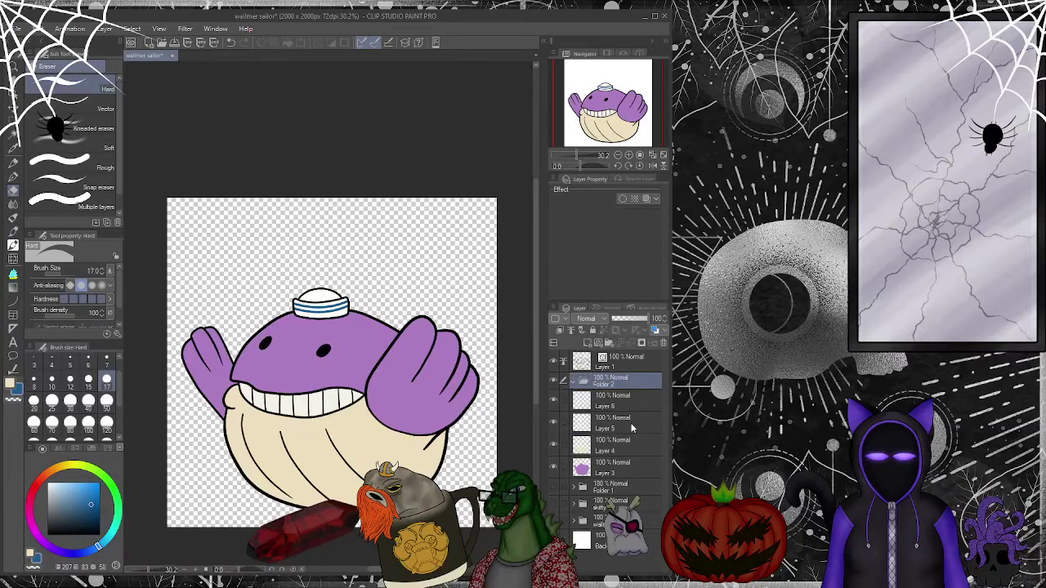
- Move the four colour layers, Layer 3 to Layer 6, into Folder 2 and collapse the folder
{"action": "left_click", "coordinate": [628, 405]}
{"action": "left_click", "coordinate": [626, 470], "text": "shift"}
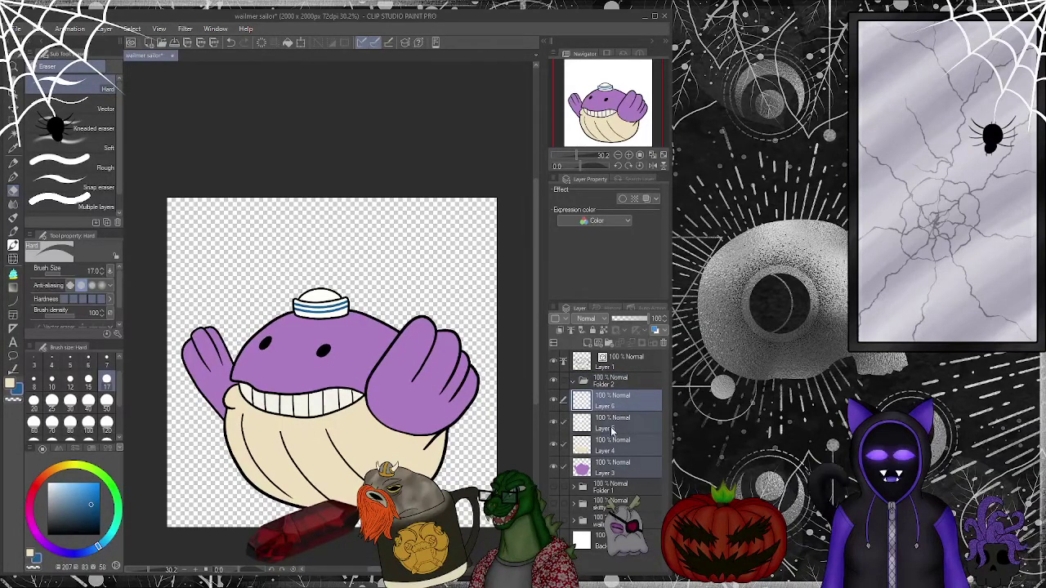
{"action": "left_click_drag", "start_coordinate": [611, 387], "coordinate": [603, 385]}
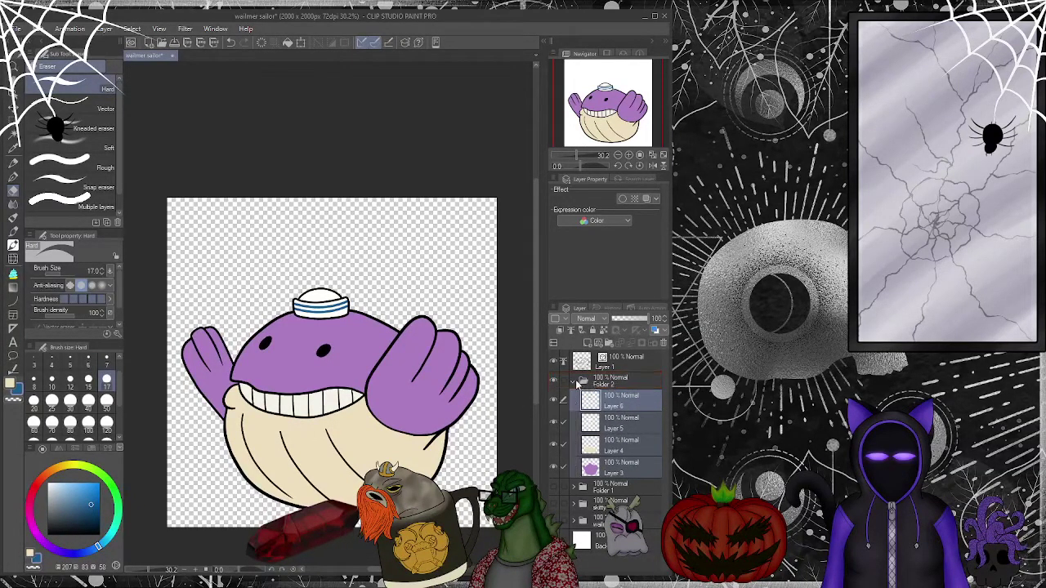
{"action": "left_click", "coordinate": [576, 381]}
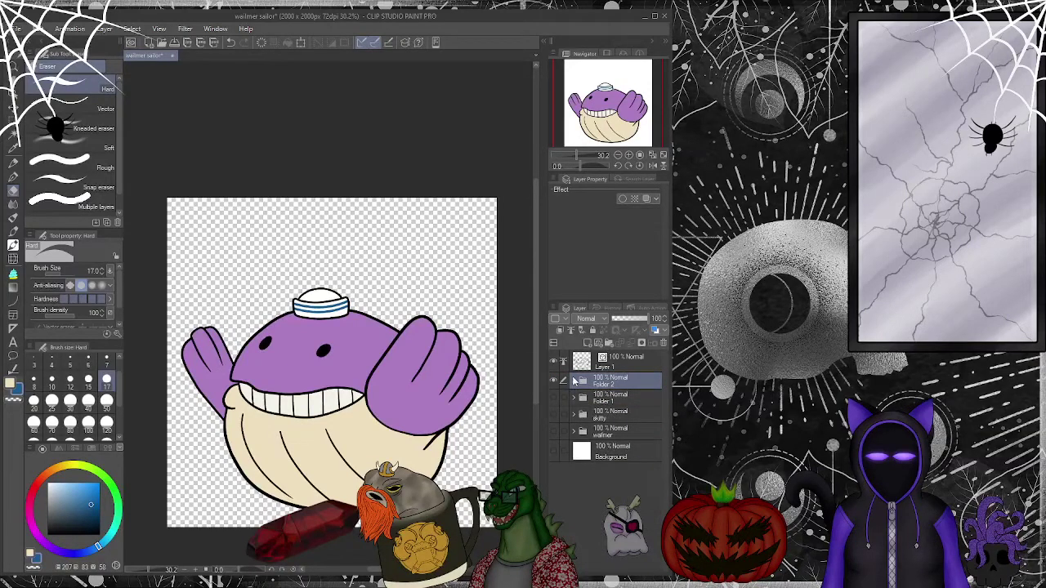
- Run the shading auto action to add soft light shade and light layers above the colour folder
{"action": "left_click", "coordinate": [632, 309]}
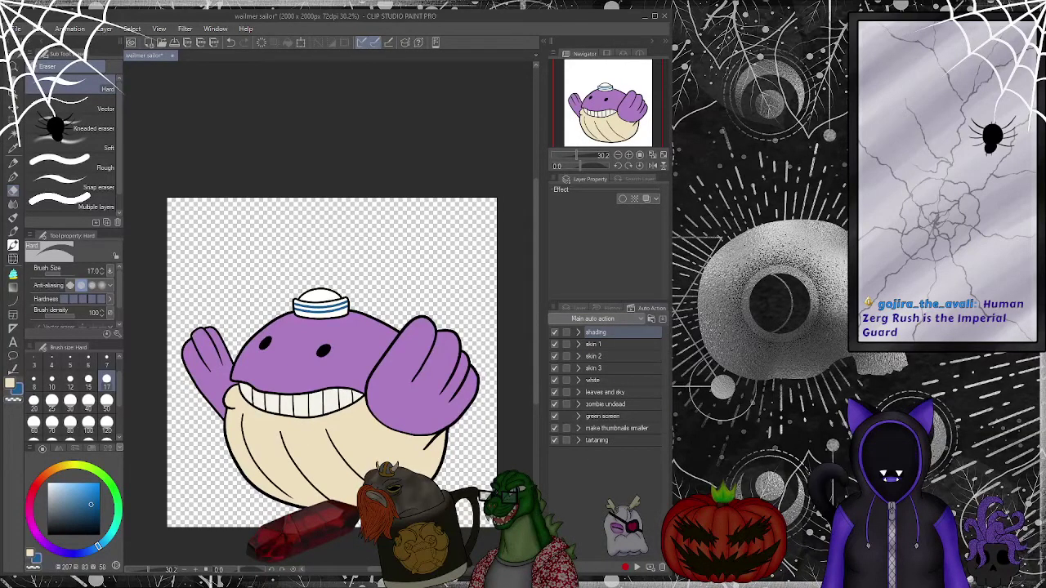
{"action": "left_click", "coordinate": [584, 309]}
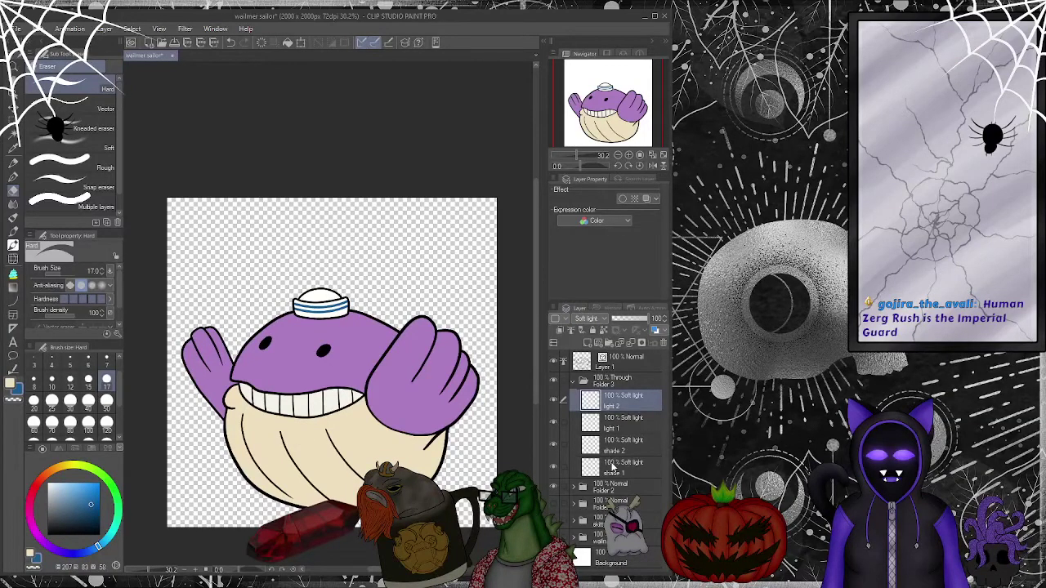
- Take the four light and shade layers out of Folder 3, deleting that folder, and clip them to Folder 2
{"action": "left_click", "coordinate": [613, 468], "text": "shift"}
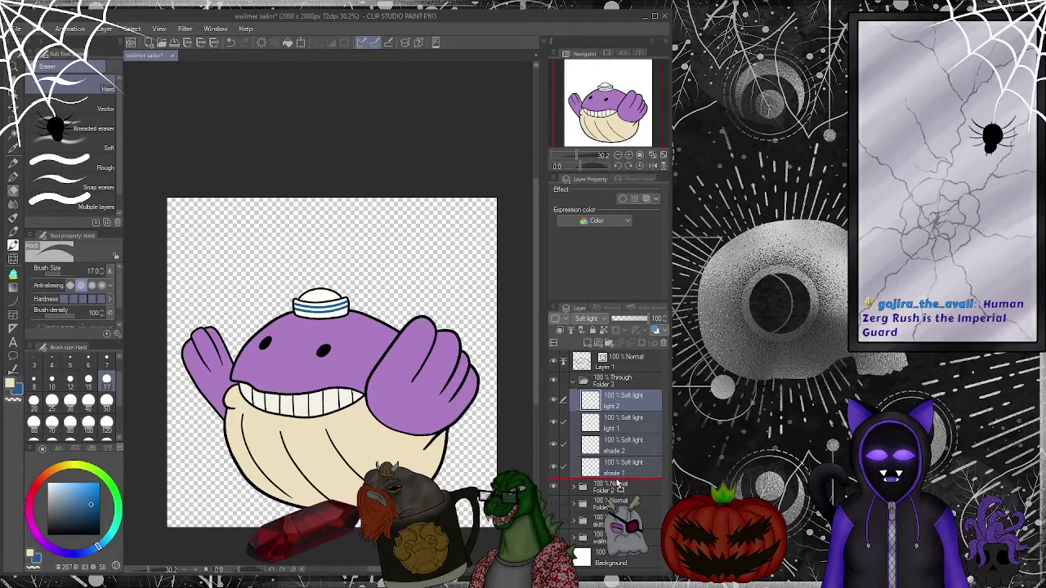
{"action": "left_click_drag", "start_coordinate": [618, 487], "coordinate": [619, 487]}
{"action": "left_click", "coordinate": [617, 380]}
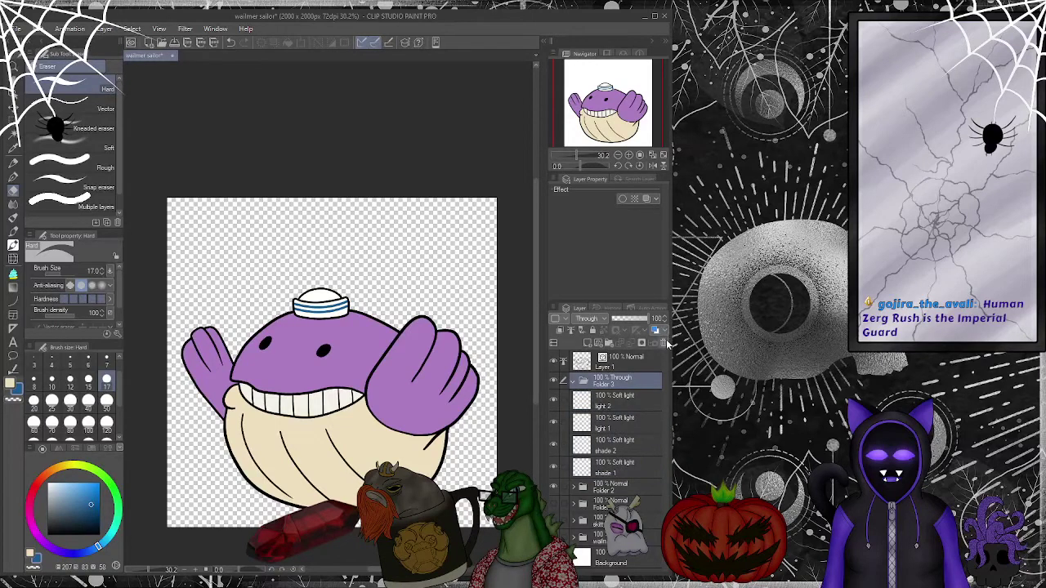
{"action": "left_click", "coordinate": [666, 344]}
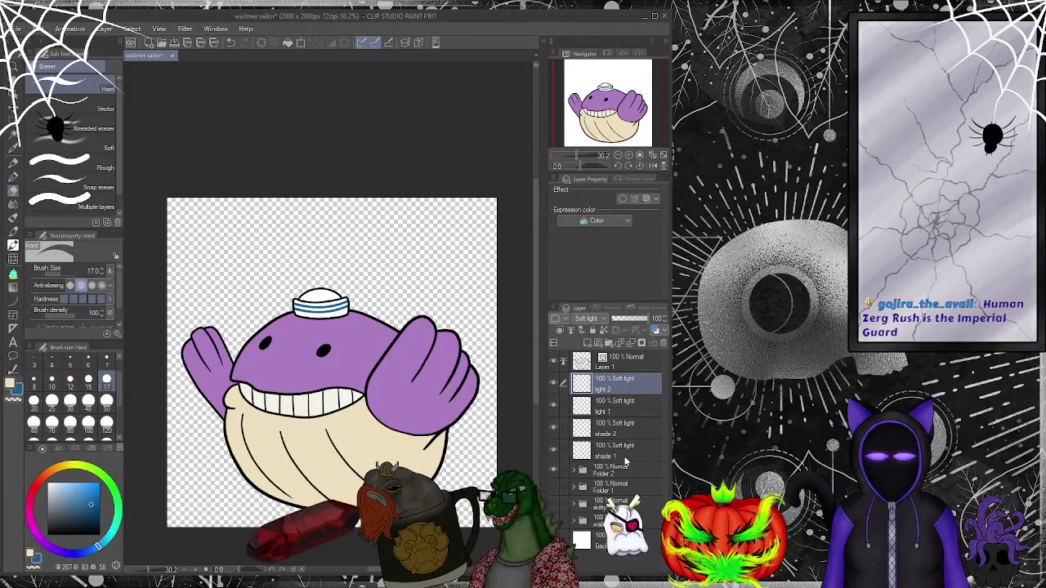
{"action": "key", "text": "ctrl+alt+g"}
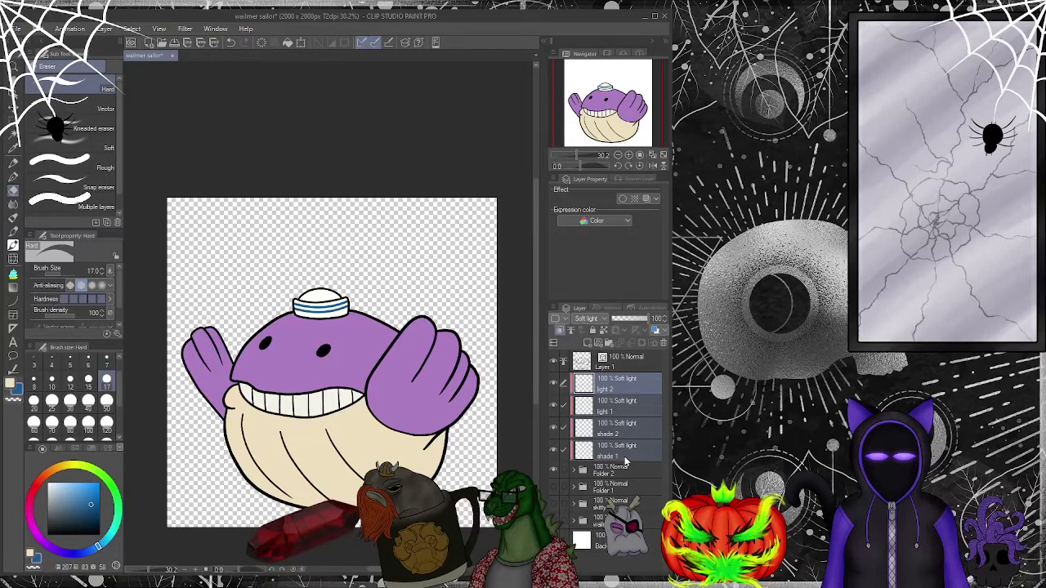
- Set the drawing colour to black and save the illustration
{"action": "left_click", "coordinate": [43, 483]}
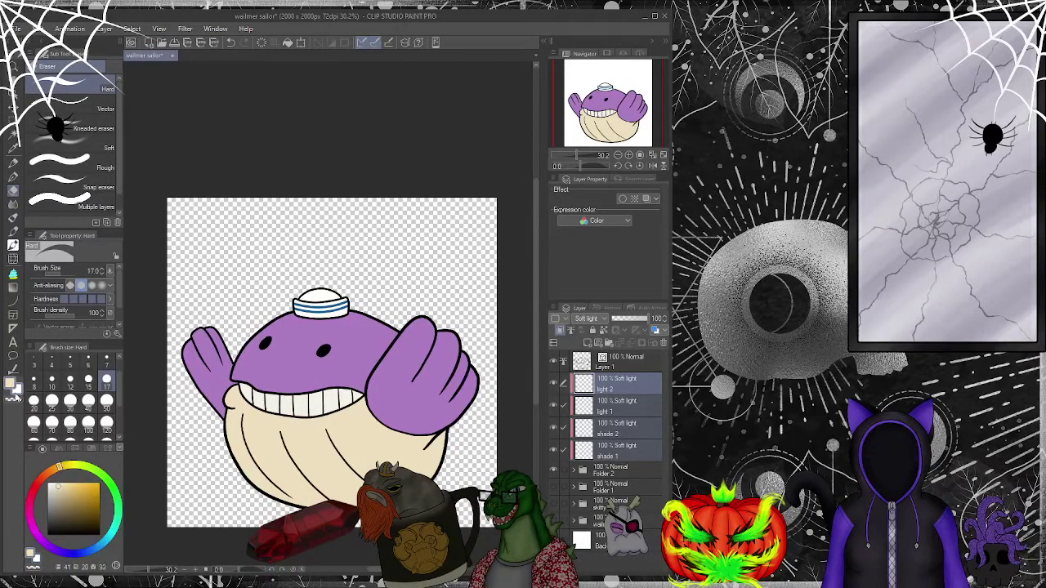
{"action": "key", "text": "x"}
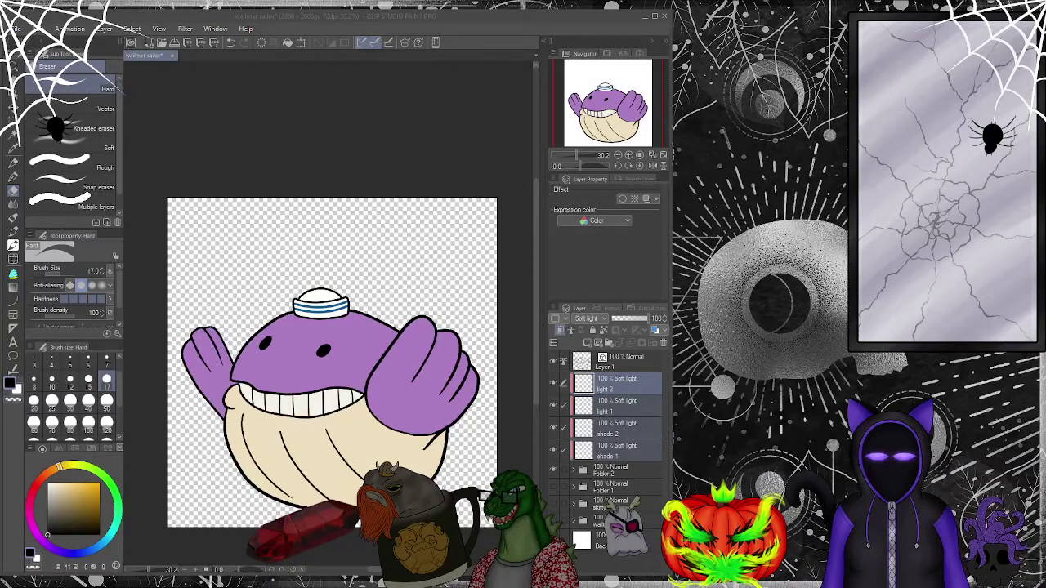
{"action": "left_click", "coordinate": [209, 13]}
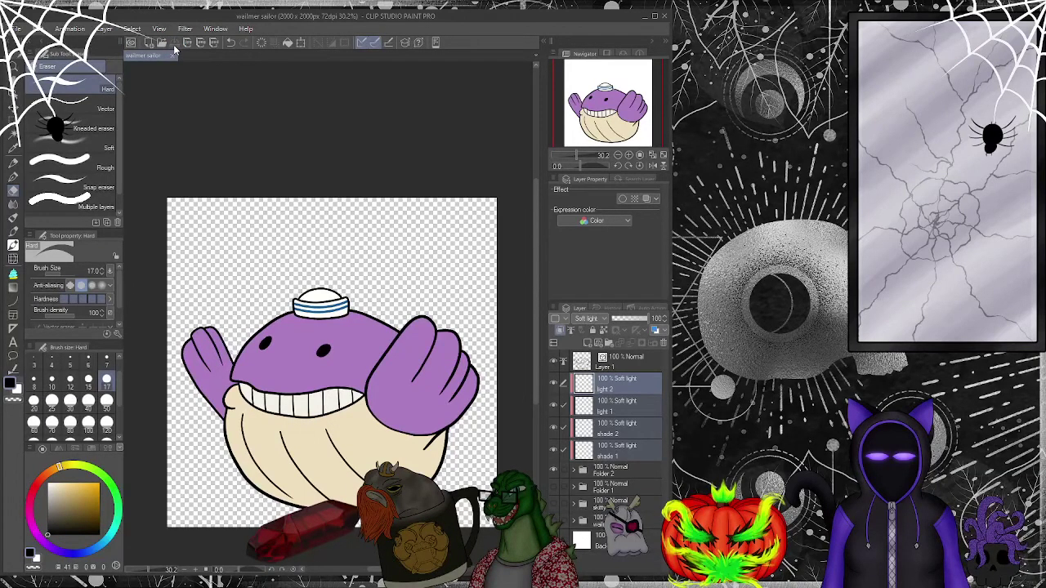
- On the shade 1 layer, outline shadows along the large flipper's lower edge and the belly beneath it with the Fill-in mono pen at size 20
{"action": "left_click", "coordinate": [584, 449]}
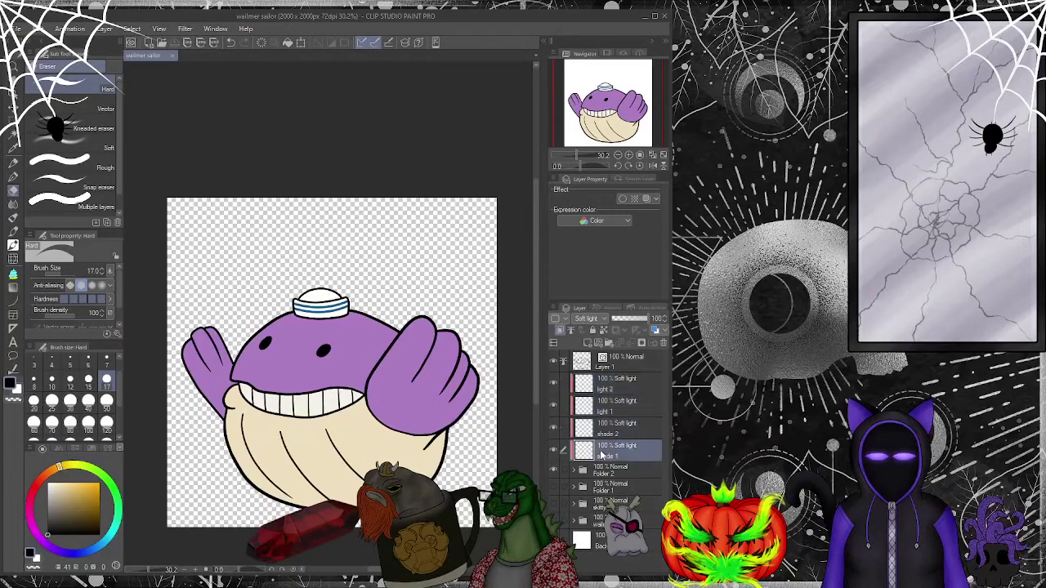
{"action": "scroll", "coordinate": [407, 444], "scroll_direction": "down", "scroll_amount": 1}
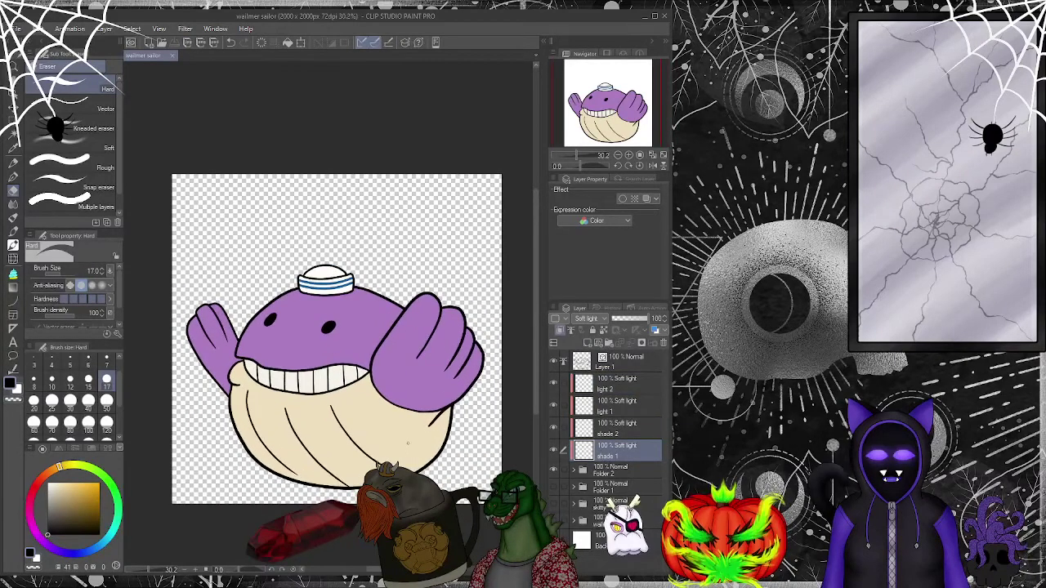
{"action": "left_click", "coordinate": [57, 156]}
{"action": "left_click", "coordinate": [13, 176]}
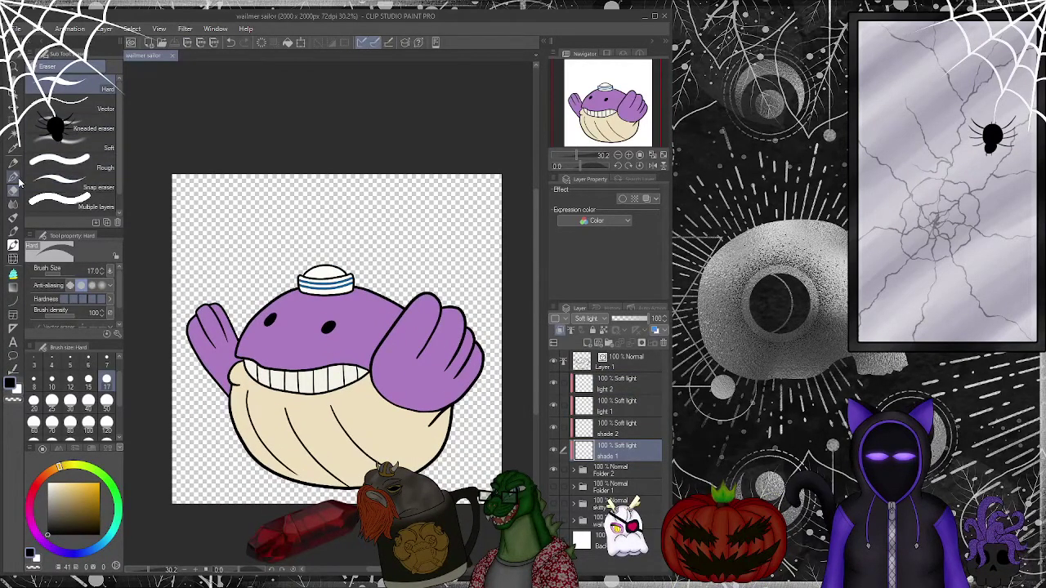
{"action": "left_click", "coordinate": [95, 66]}
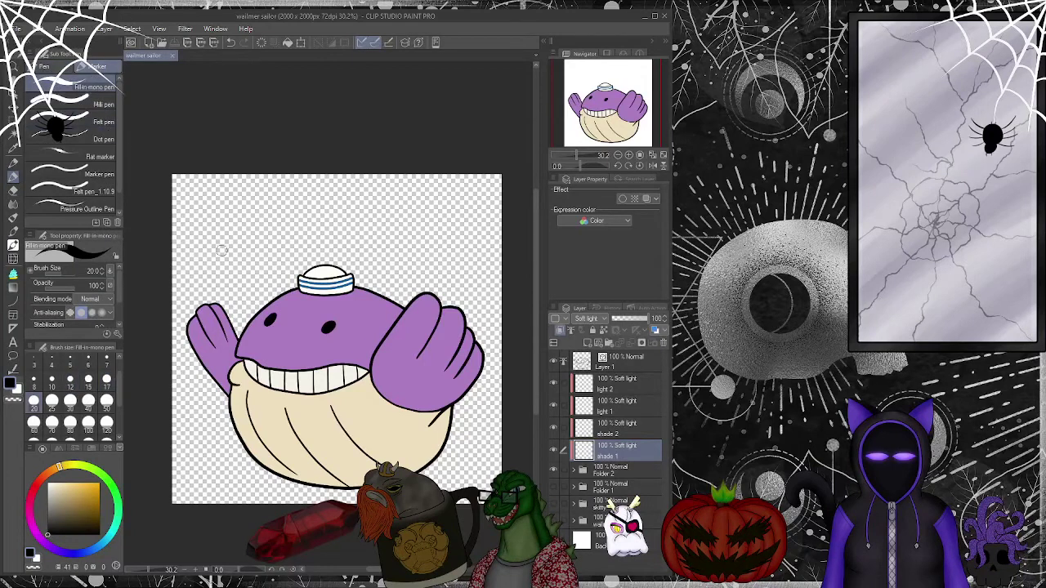
{"action": "scroll", "coordinate": [217, 245], "scroll_direction": "up", "scroll_amount": 2}
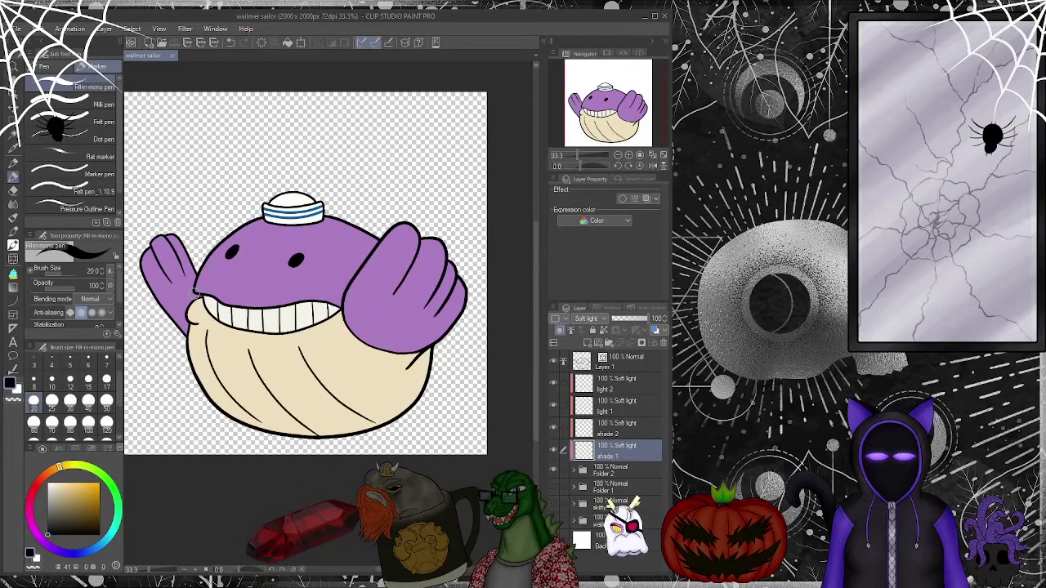
{"action": "mouse_move", "coordinate": [462, 273]}
{"action": "left_mouse_down"}
{"action": "mouse_move", "coordinate": [442, 332]}
{"action": "mouse_move", "coordinate": [410, 347]}
{"action": "mouse_move", "coordinate": [368, 342]}
{"action": "left_mouse_up"}
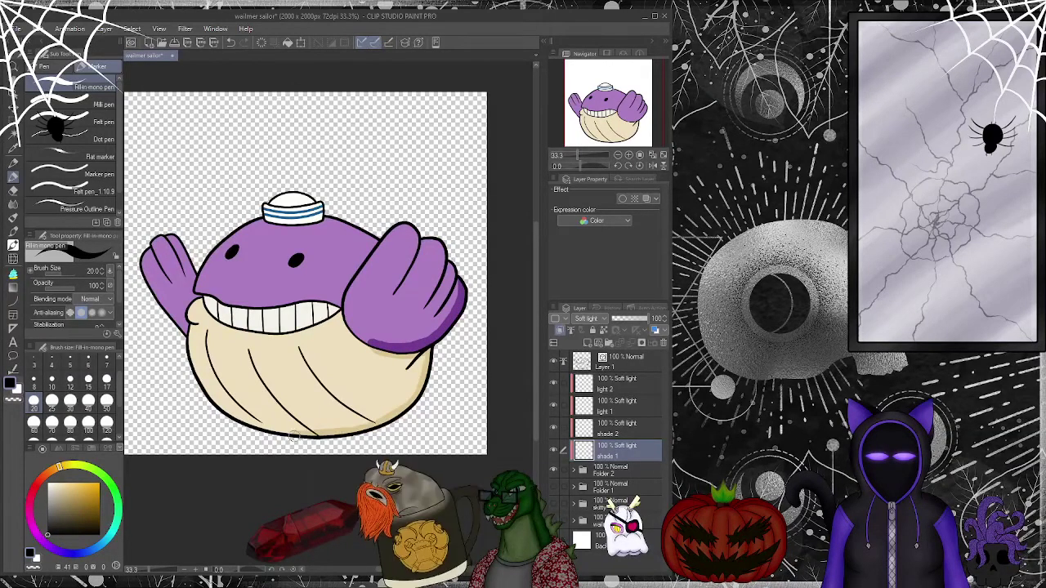
{"action": "mouse_move", "coordinate": [298, 435]}
{"action": "left_mouse_down"}
{"action": "mouse_move", "coordinate": [356, 423]}
{"action": "mouse_move", "coordinate": [397, 399]}
{"action": "mouse_move", "coordinate": [394, 350]}
{"action": "mouse_move", "coordinate": [374, 347]}
{"action": "mouse_move", "coordinate": [355, 408]}
{"action": "mouse_move", "coordinate": [292, 435]}
{"action": "mouse_move", "coordinate": [261, 433]}
{"action": "mouse_move", "coordinate": [370, 397]}
{"action": "mouse_move", "coordinate": [390, 353]}
{"action": "left_mouse_up"}
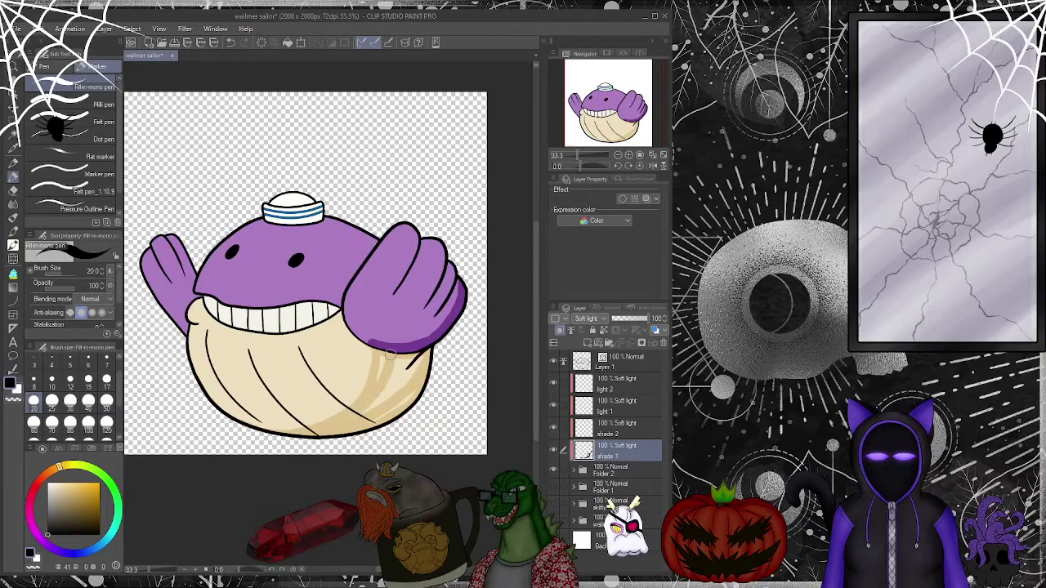
- Fill in the belly shadow and broaden the large flipper's shadow across its lower fingers with the pen at size 50
{"action": "left_click", "coordinate": [107, 402]}
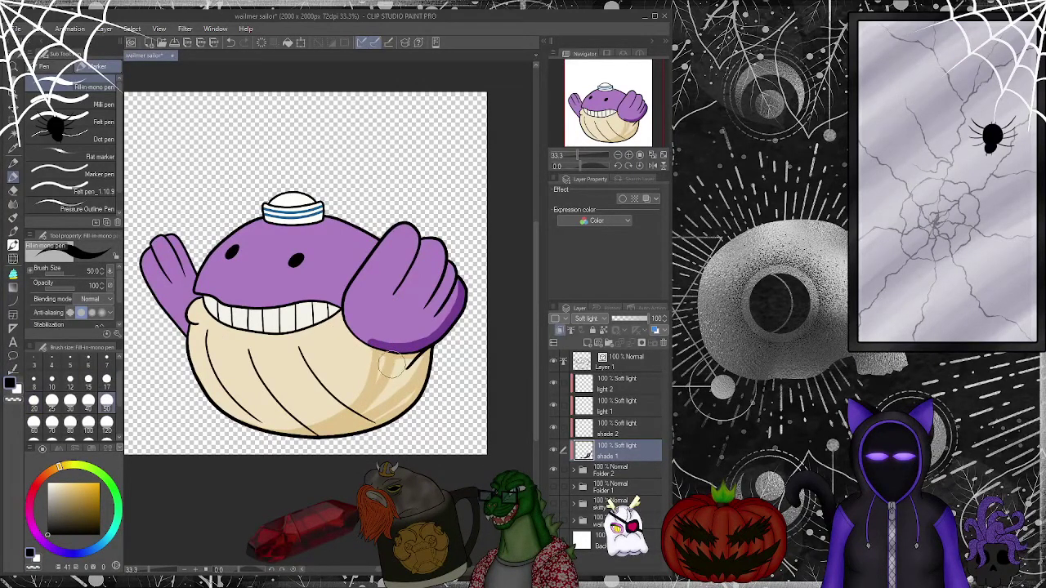
{"action": "mouse_move", "coordinate": [389, 365]}
{"action": "left_mouse_down"}
{"action": "mouse_move", "coordinate": [409, 384]}
{"action": "mouse_move", "coordinate": [394, 398]}
{"action": "left_mouse_up"}
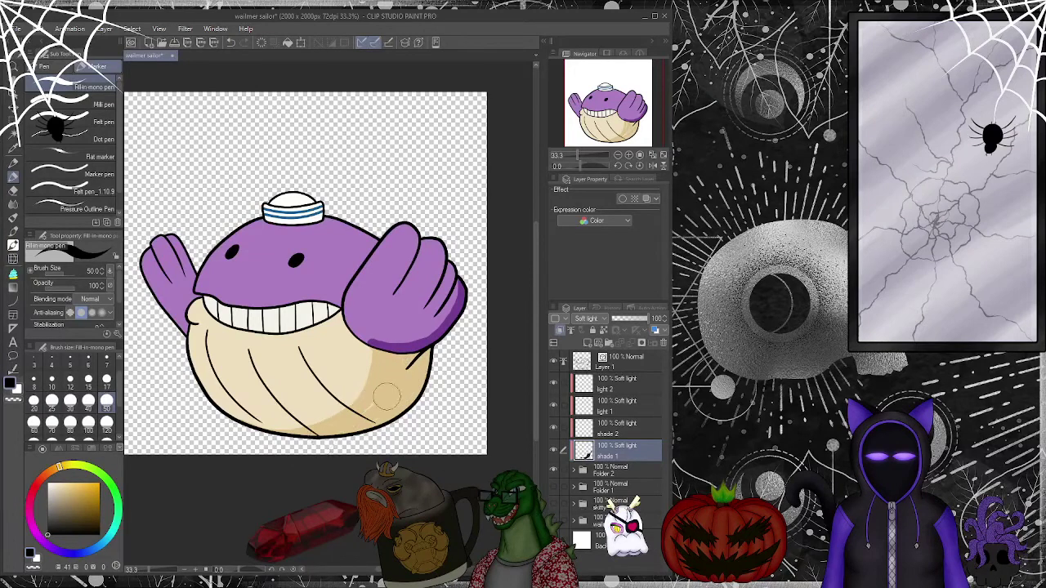
{"action": "left_click_drag", "start_coordinate": [458, 307], "coordinate": [376, 347]}
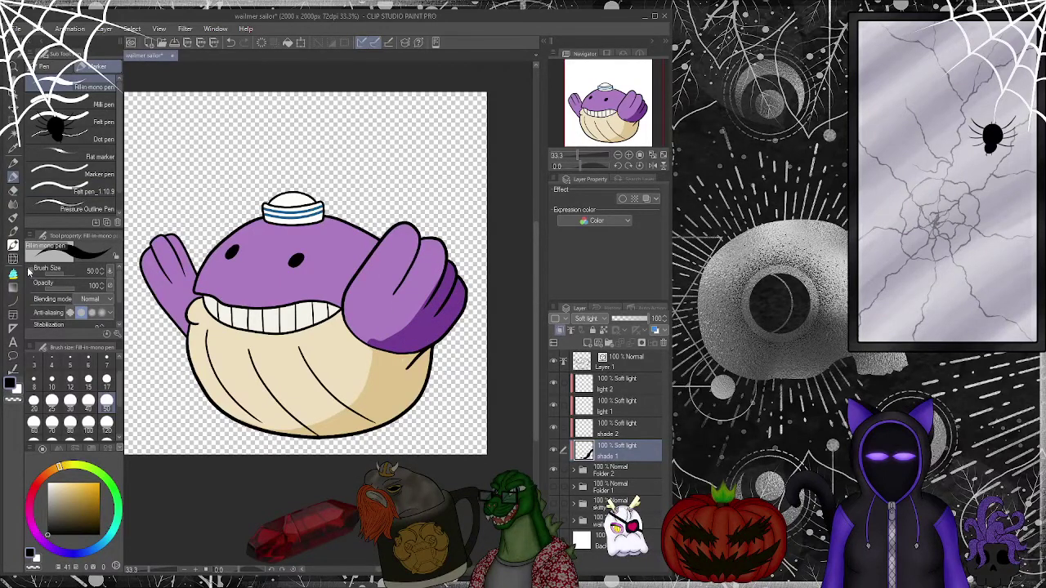
- Trim the inner edge of the large flipper's shadow and clean up its fingers with the Hard eraser at size 50
{"action": "left_click", "coordinate": [88, 401]}
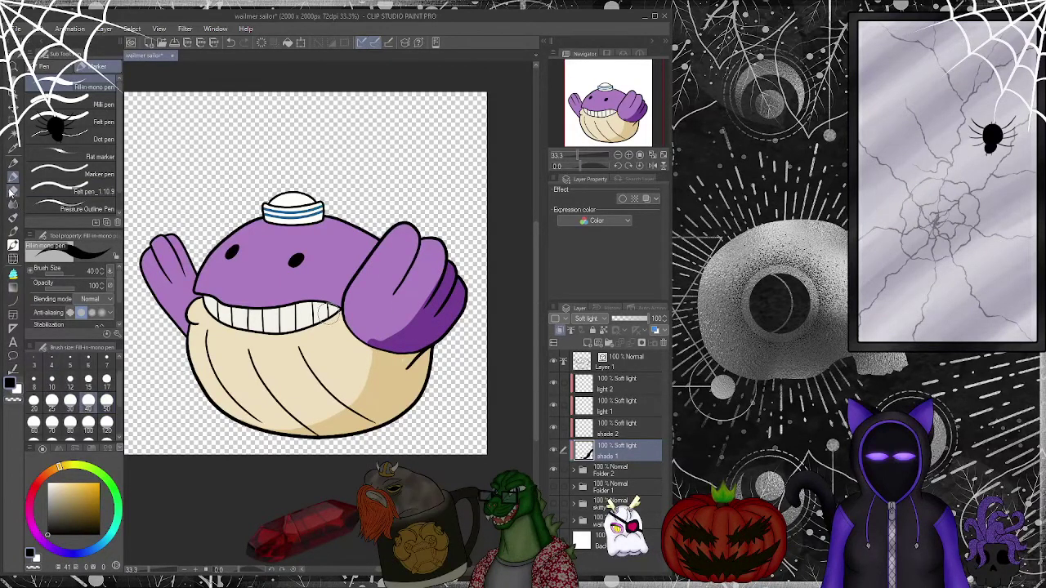
{"action": "key", "text": "e"}
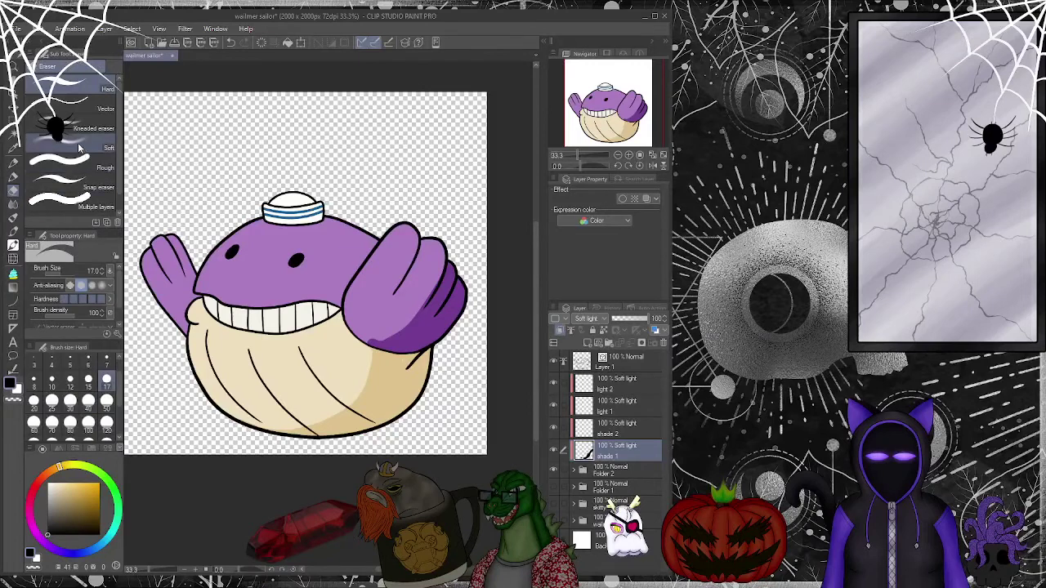
{"action": "left_click", "coordinate": [106, 401]}
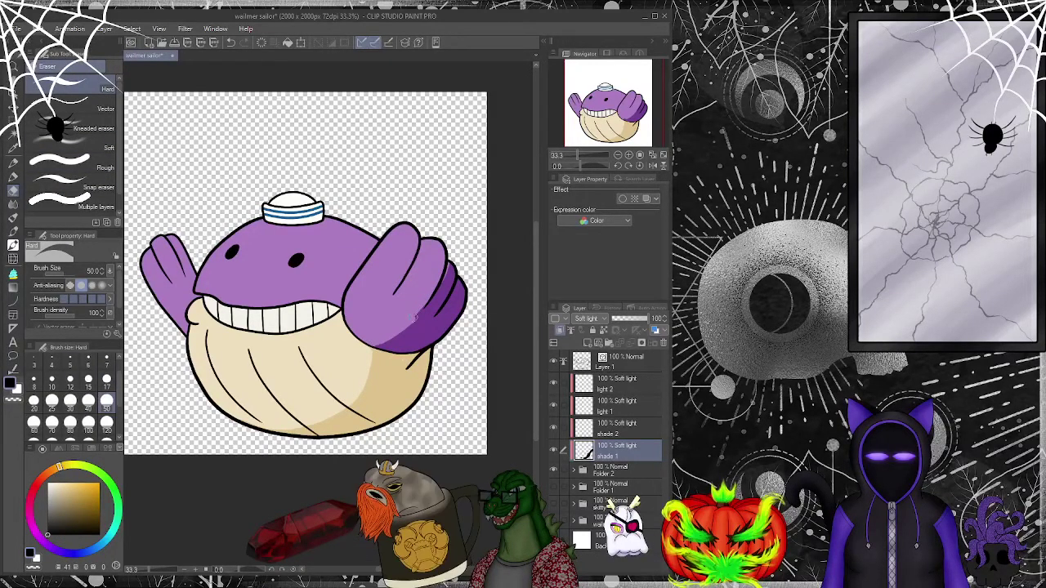
{"action": "left_click_drag", "start_coordinate": [446, 289], "coordinate": [441, 264]}
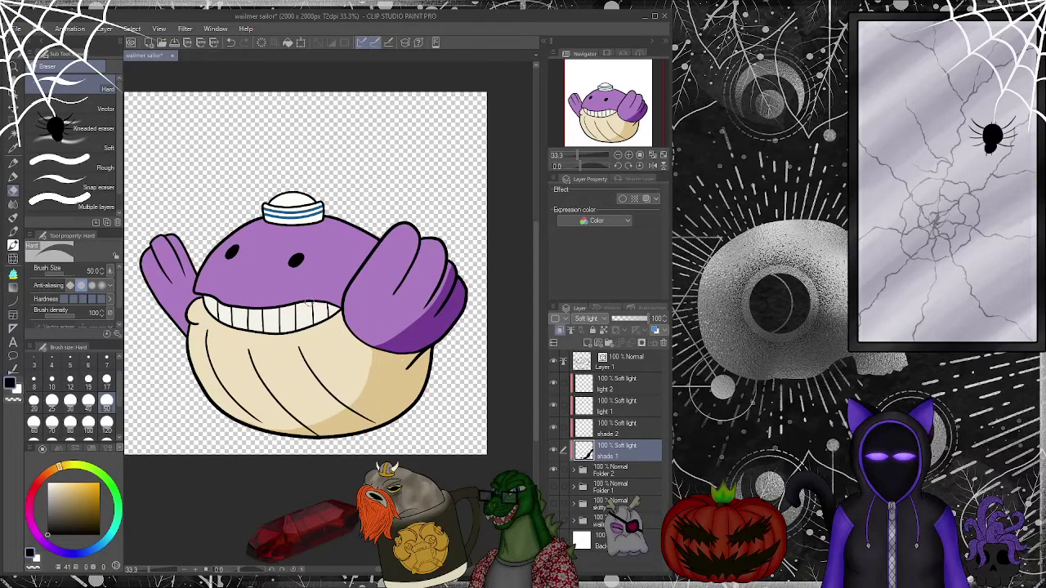
- Extend the belly shadow and add shadows at the base of the small flipper and on the hat with the Fill-in mono pen at size 30
{"action": "key", "text": "p"}
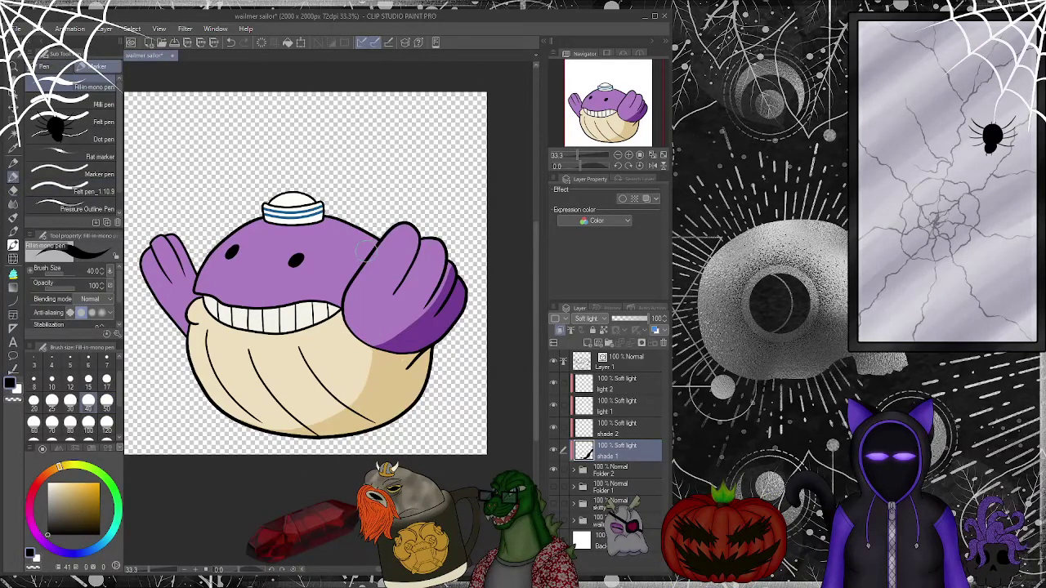
{"action": "left_click", "coordinate": [70, 400]}
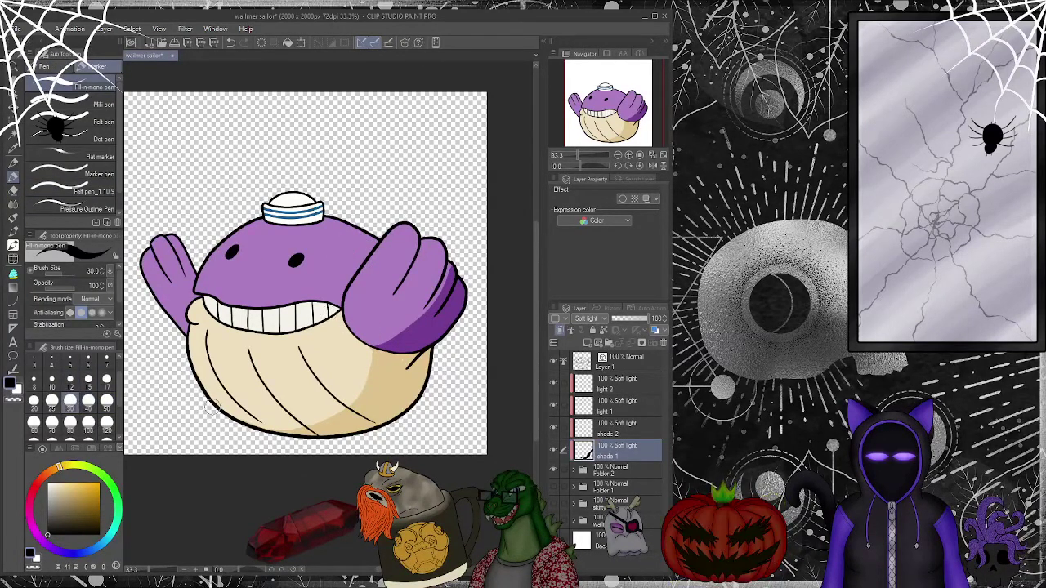
{"action": "mouse_move", "coordinate": [286, 435]}
{"action": "left_mouse_down"}
{"action": "mouse_move", "coordinate": [353, 401]}
{"action": "mouse_move", "coordinate": [378, 362]}
{"action": "left_mouse_up"}
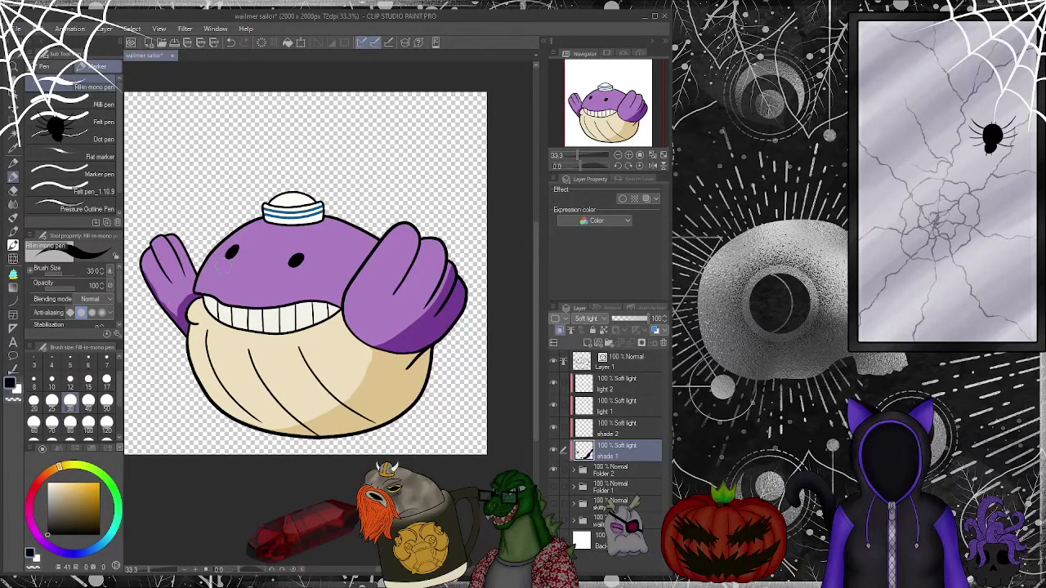
{"action": "left_click_drag", "start_coordinate": [282, 219], "coordinate": [313, 214]}
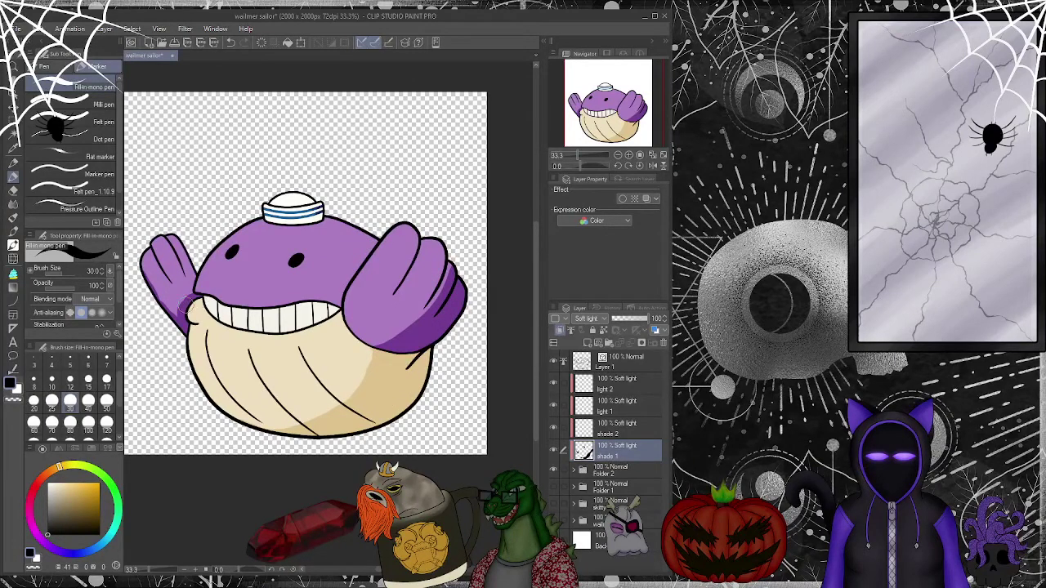
- Soften the shadows on both flippers and the belly with the Textured blender at sizes 50 and 100, and return to the Fill-in mono pen
{"action": "key", "text": "j"}
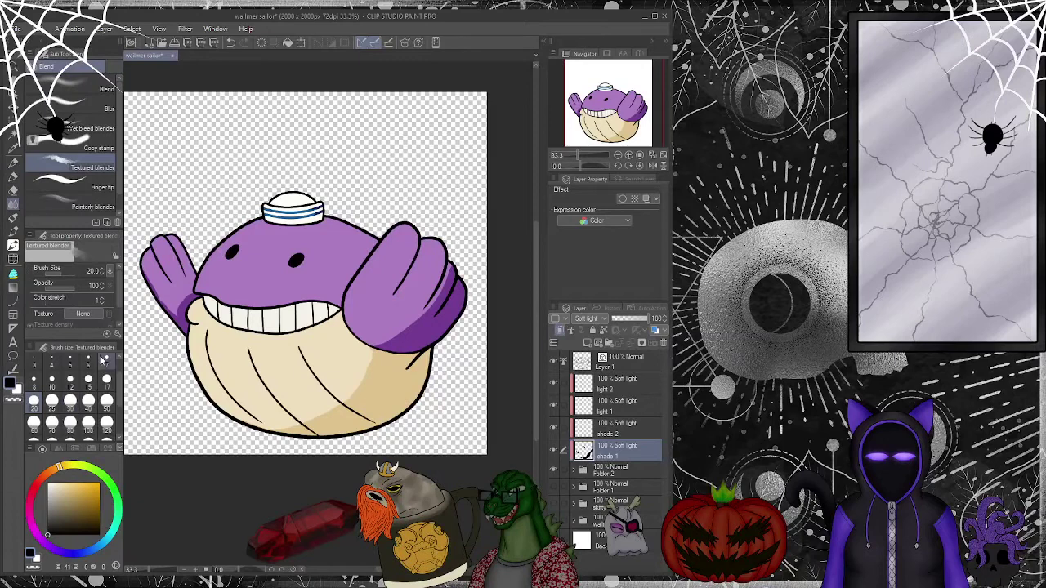
{"action": "left_click", "coordinate": [107, 400]}
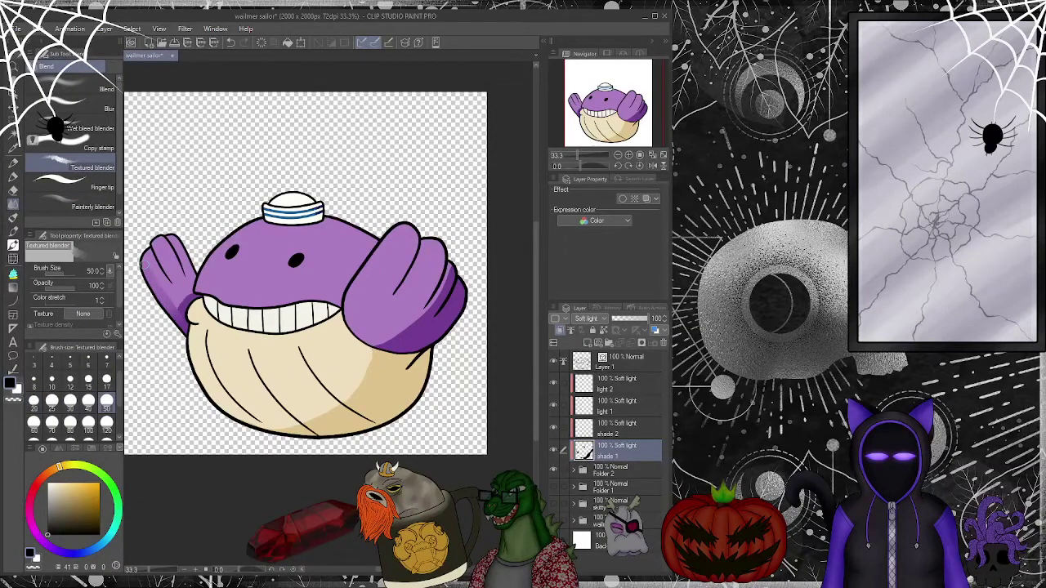
{"action": "left_click_drag", "start_coordinate": [175, 309], "coordinate": [195, 294]}
{"action": "left_click", "coordinate": [88, 422]}
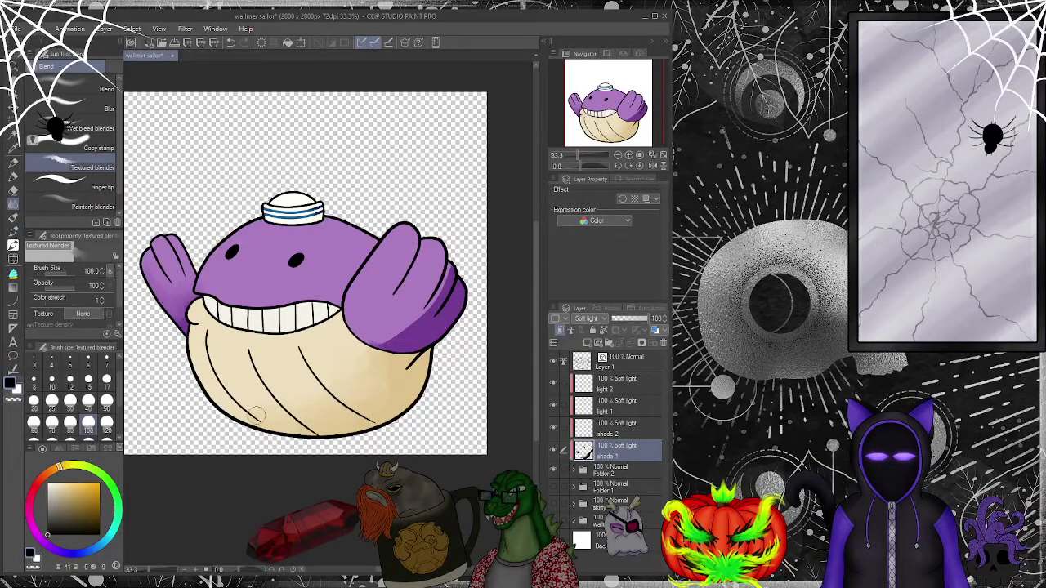
{"action": "mouse_move", "coordinate": [405, 337]}
{"action": "left_mouse_down"}
{"action": "mouse_move", "coordinate": [441, 305]}
{"action": "mouse_move", "coordinate": [453, 265]}
{"action": "mouse_move", "coordinate": [431, 306]}
{"action": "mouse_move", "coordinate": [382, 339]}
{"action": "mouse_move", "coordinate": [393, 344]}
{"action": "mouse_move", "coordinate": [425, 320]}
{"action": "mouse_move", "coordinate": [449, 274]}
{"action": "mouse_move", "coordinate": [432, 325]}
{"action": "mouse_move", "coordinate": [389, 355]}
{"action": "mouse_move", "coordinate": [379, 338]}
{"action": "mouse_move", "coordinate": [448, 266]}
{"action": "mouse_move", "coordinate": [439, 321]}
{"action": "mouse_move", "coordinate": [380, 344]}
{"action": "left_mouse_up"}
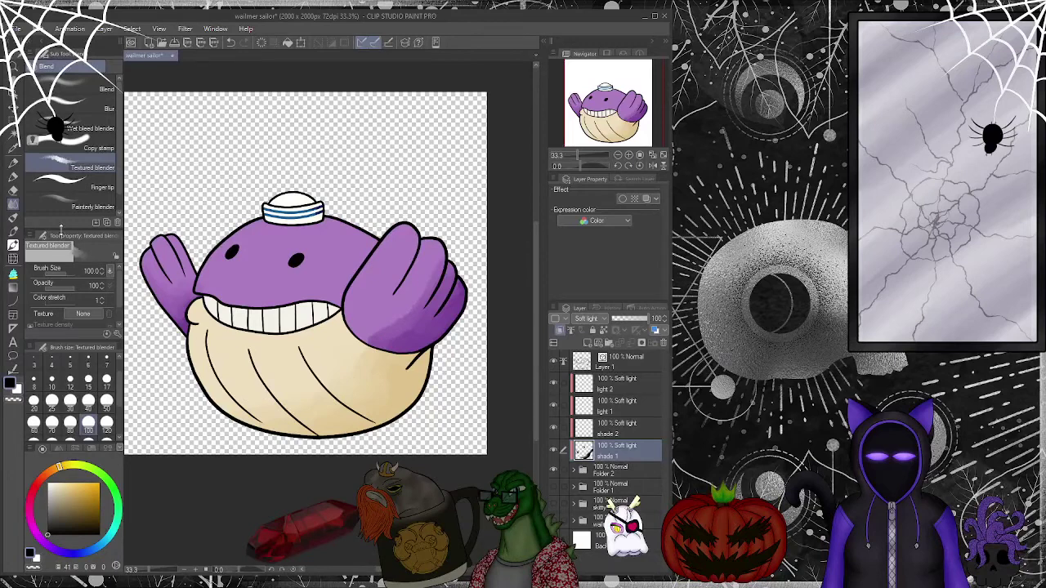
{"action": "key", "text": "p"}
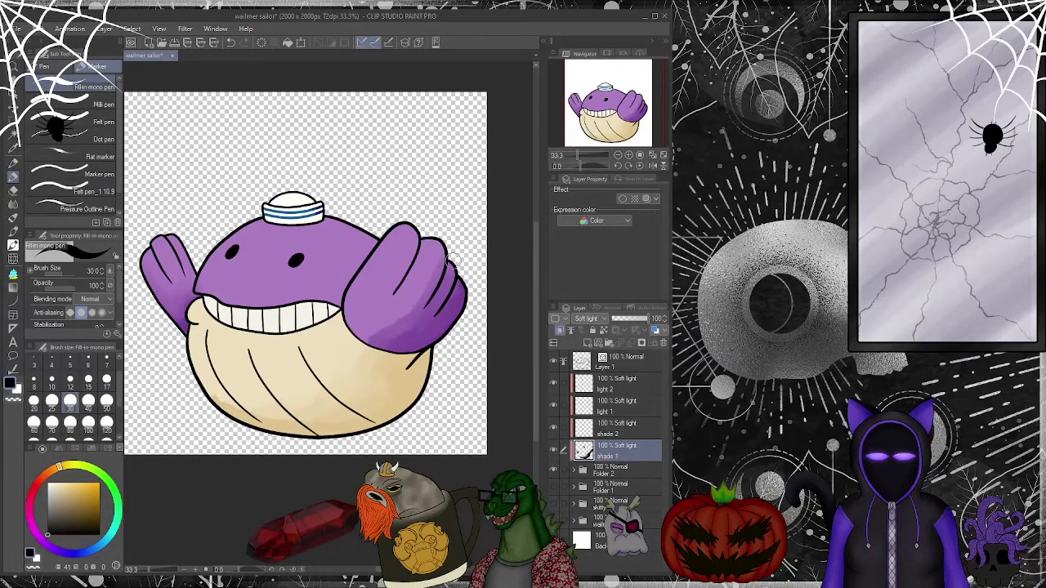
- Deepen the shadow along the underside of the large flipper with the size 30 pen and soften it with the Textured blender at sizes 100 and 70
{"action": "left_click_drag", "start_coordinate": [424, 329], "coordinate": [371, 346]}
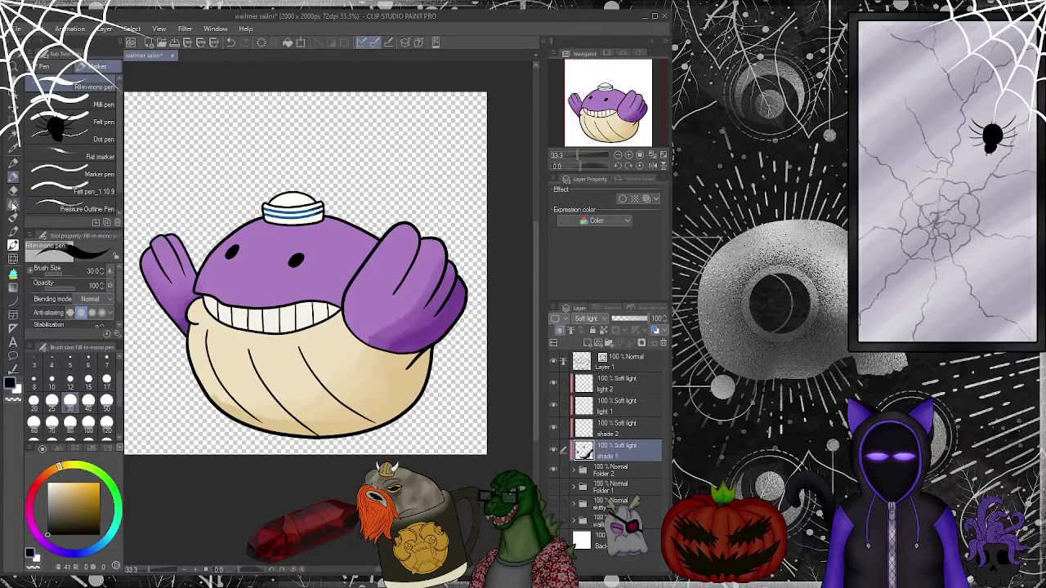
{"action": "key", "text": "j"}
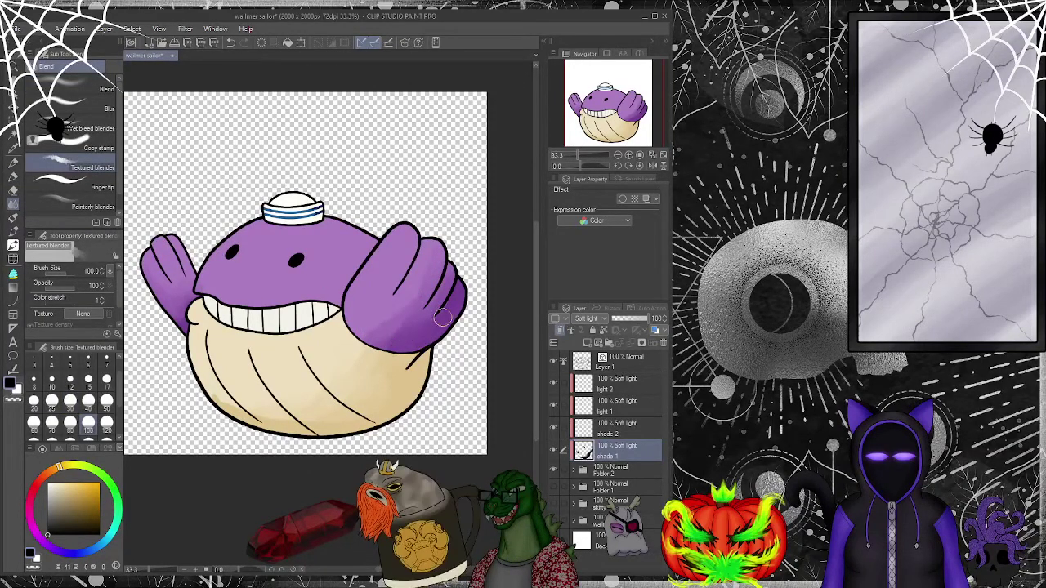
{"action": "left_click", "coordinate": [51, 422]}
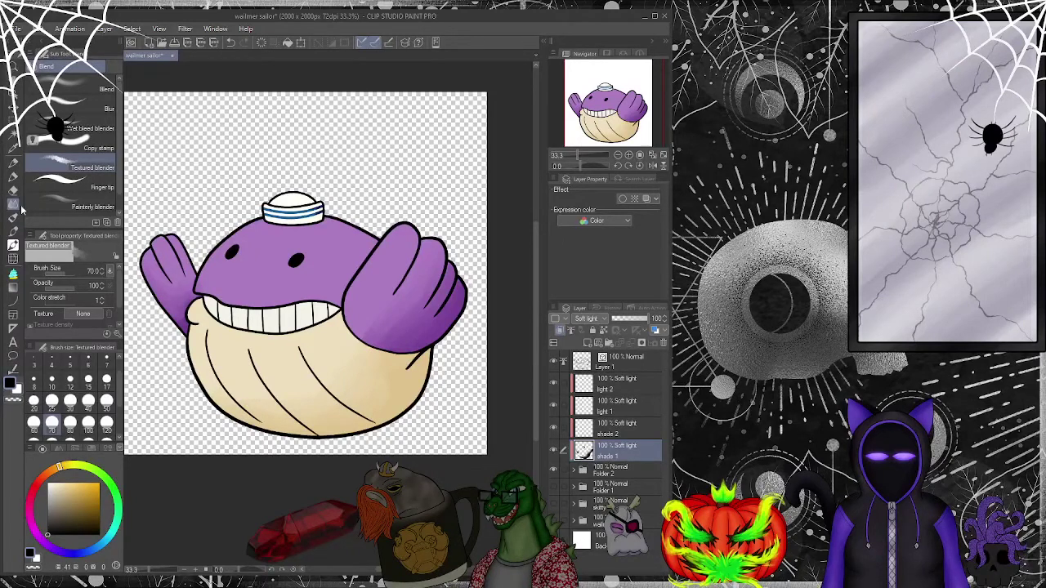
- Add shadows between the large flipper's fingers and along the head's upper edge beside the hat with the size 30 pen, and blend them at size 70
{"action": "left_click", "coordinate": [13, 175]}
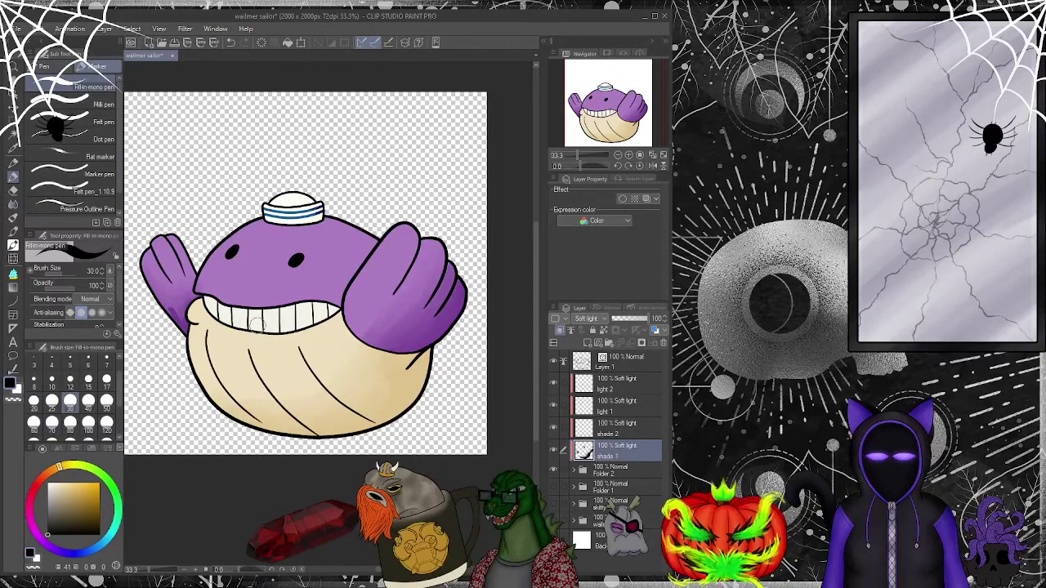
{"action": "mouse_move", "coordinate": [413, 273]}
{"action": "left_mouse_down"}
{"action": "mouse_move", "coordinate": [417, 259]}
{"action": "mouse_move", "coordinate": [393, 292]}
{"action": "left_mouse_up"}
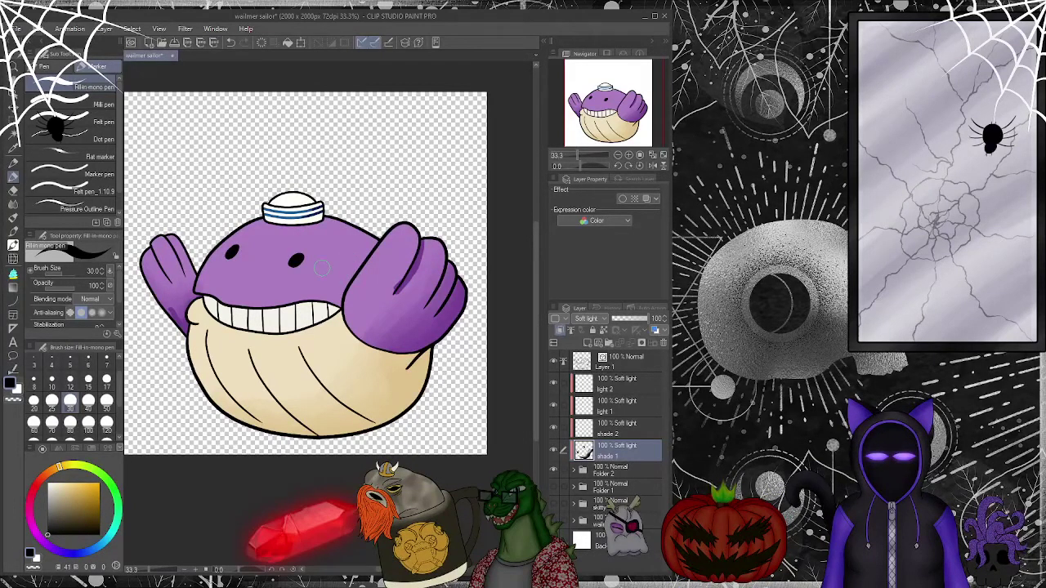
{"action": "key", "text": "j"}
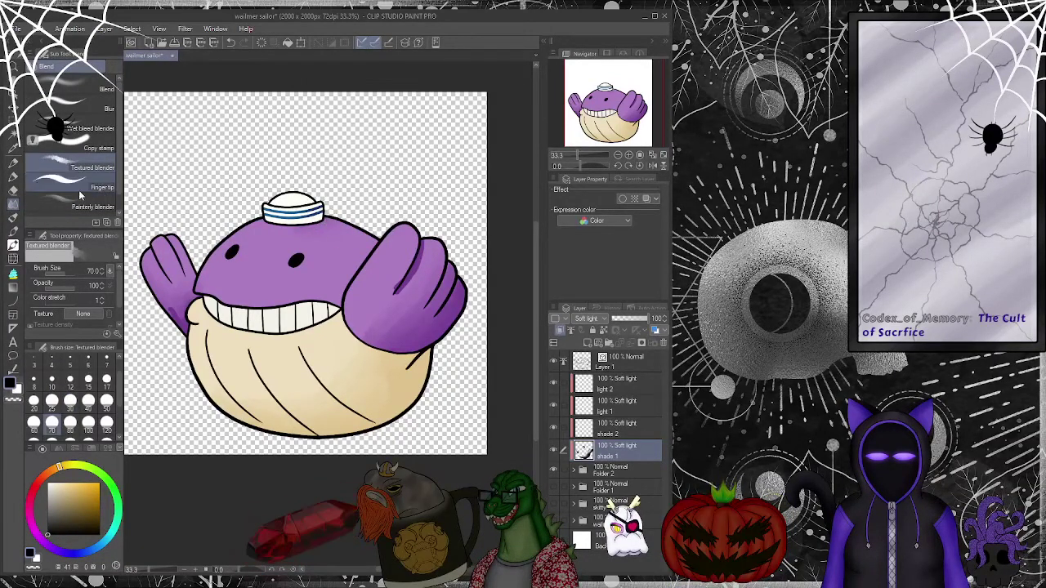
{"action": "key", "text": "p"}
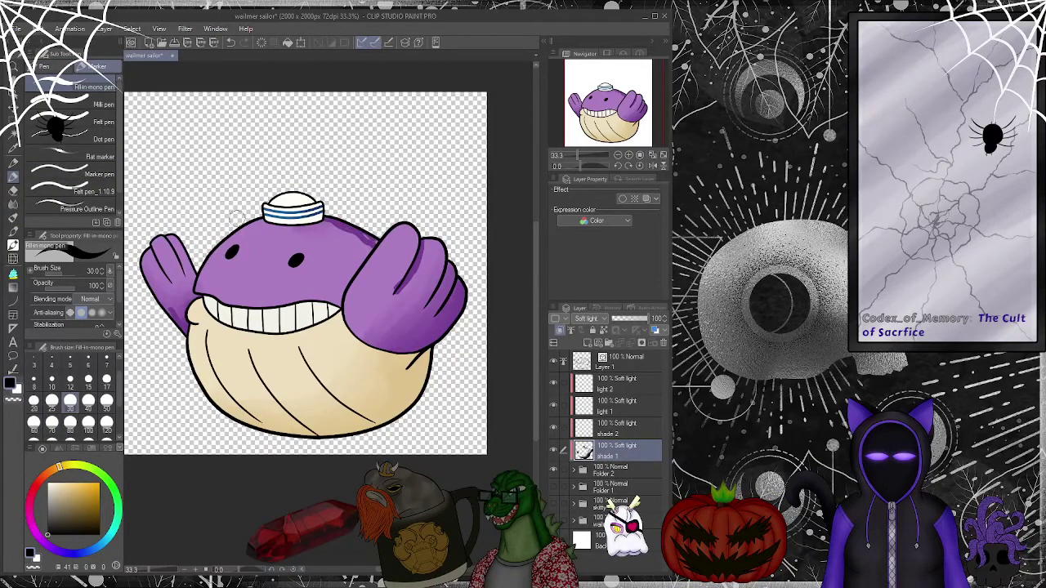
{"action": "key", "text": "j"}
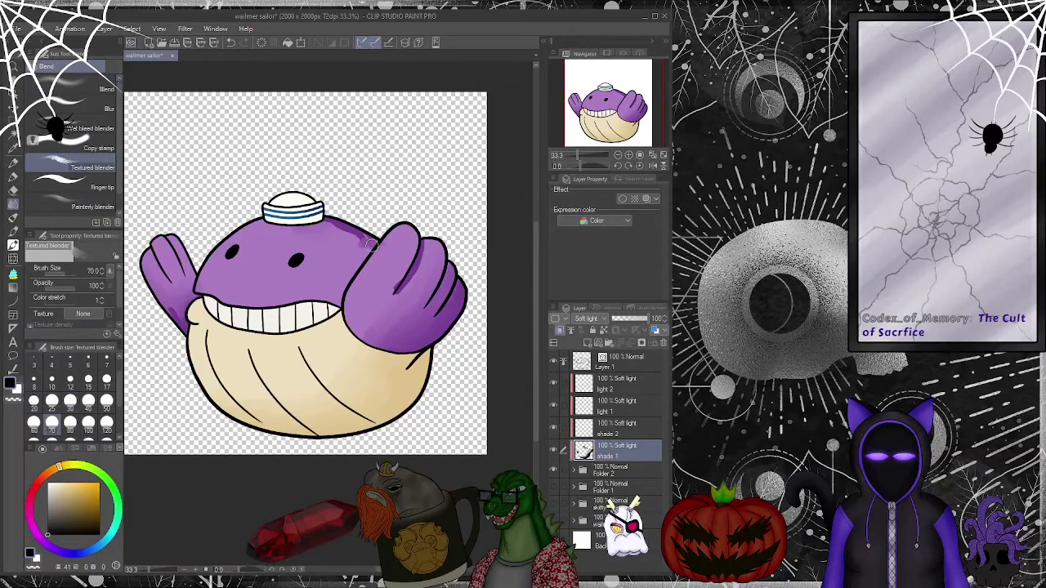
{"action": "left_click_drag", "start_coordinate": [364, 237], "coordinate": [315, 221]}
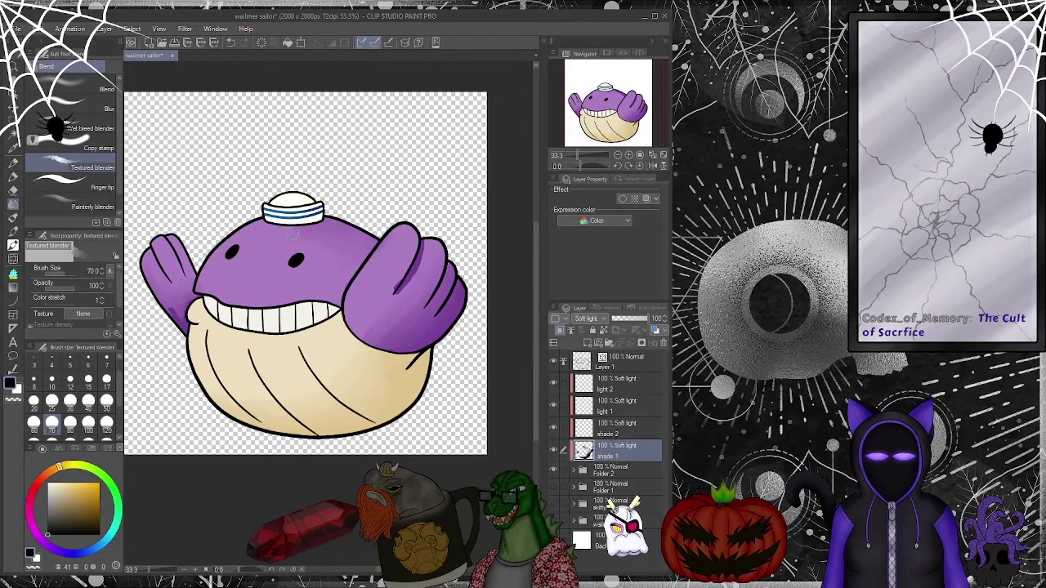
{"action": "left_click_drag", "start_coordinate": [420, 255], "coordinate": [403, 291]}
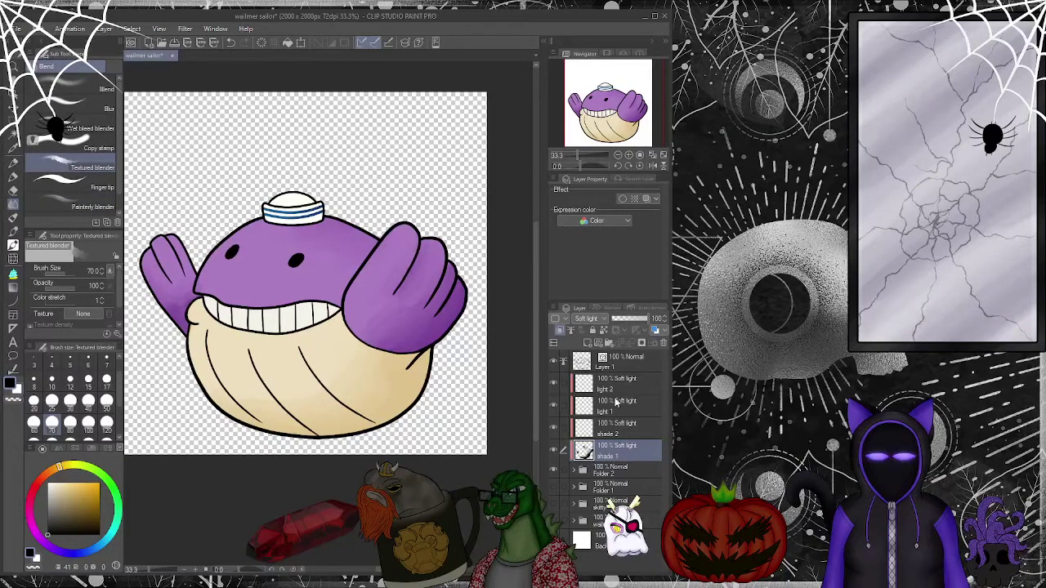
- Paint white highlights on the head, the small flipper and the large flipper's fingertips on the light 1 layer with the Fill-in mono pen at size 30
{"action": "key", "text": "alt+bracketright"}
{"action": "key", "text": "alt+bracketright"}
{"action": "key", "text": "alt+bracketright"}
{"action": "key", "text": "alt+bracketleft"}
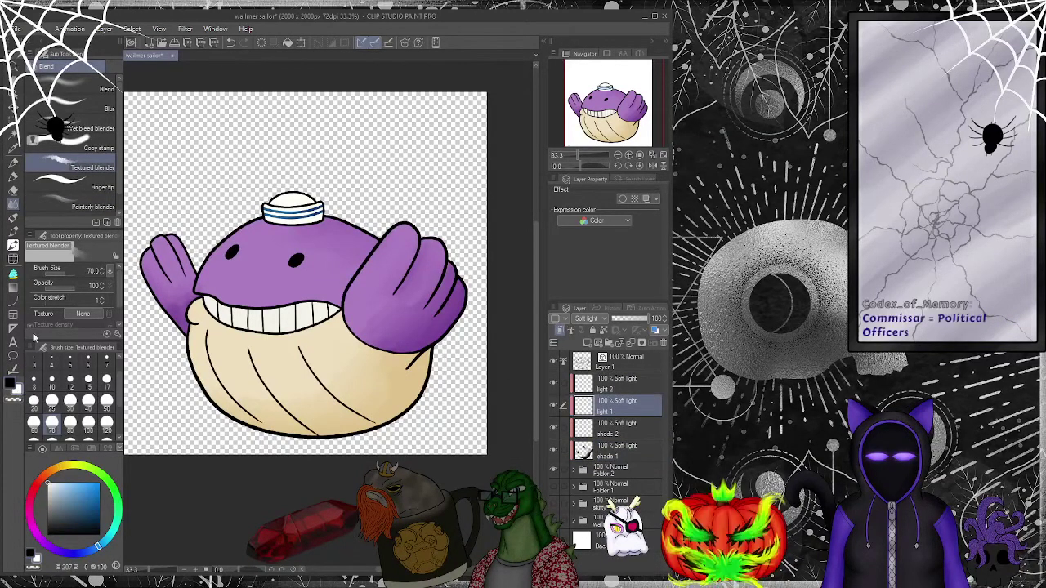
{"action": "left_click", "coordinate": [14, 177]}
{"action": "mouse_move", "coordinate": [233, 269]}
{"action": "left_mouse_down"}
{"action": "mouse_move", "coordinate": [261, 239]}
{"action": "mouse_move", "coordinate": [244, 258]}
{"action": "mouse_move", "coordinate": [259, 259]}
{"action": "mouse_move", "coordinate": [210, 274]}
{"action": "mouse_move", "coordinate": [219, 245]}
{"action": "mouse_move", "coordinate": [166, 258]}
{"action": "mouse_move", "coordinate": [159, 239]}
{"action": "mouse_move", "coordinate": [148, 263]}
{"action": "mouse_move", "coordinate": [173, 243]}
{"action": "left_mouse_up"}
{"action": "mouse_move", "coordinate": [408, 226]}
{"action": "left_mouse_down"}
{"action": "mouse_move", "coordinate": [372, 258]}
{"action": "mouse_move", "coordinate": [401, 222]}
{"action": "mouse_move", "coordinate": [382, 246]}
{"action": "mouse_move", "coordinate": [406, 231]}
{"action": "mouse_move", "coordinate": [434, 249]}
{"action": "left_mouse_up"}
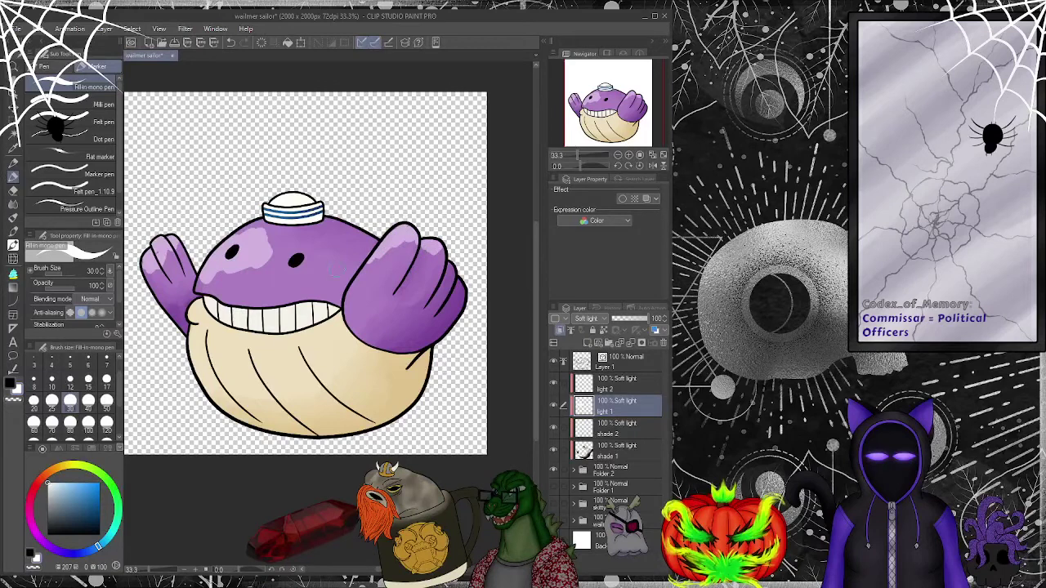
- Blend the highlights on the head and both flippers smoothly with the Textured blender, enlarging it to size 120
{"action": "left_click", "coordinate": [11, 205]}
{"action": "mouse_move", "coordinate": [268, 252]}
{"action": "left_mouse_down"}
{"action": "mouse_move", "coordinate": [209, 279]}
{"action": "mouse_move", "coordinate": [239, 240]}
{"action": "mouse_move", "coordinate": [206, 276]}
{"action": "mouse_move", "coordinate": [238, 237]}
{"action": "mouse_move", "coordinate": [228, 265]}
{"action": "mouse_move", "coordinate": [260, 234]}
{"action": "mouse_move", "coordinate": [261, 268]}
{"action": "left_mouse_up"}
{"action": "key", "text": "bracketright"}
{"action": "key", "text": "bracketright"}
{"action": "key", "text": "bracketright"}
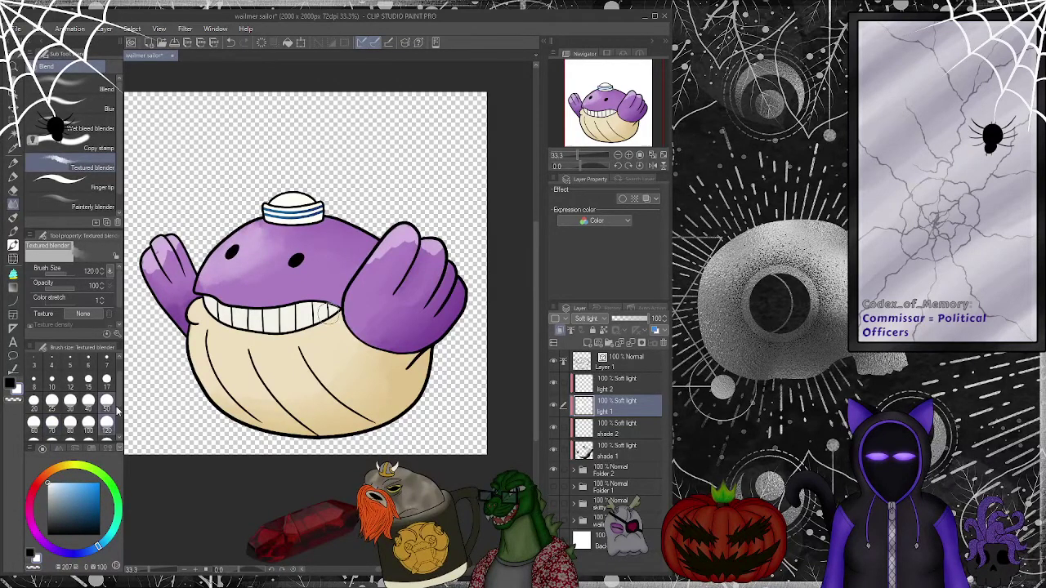
{"action": "mouse_move", "coordinate": [266, 259]}
{"action": "left_mouse_down"}
{"action": "mouse_move", "coordinate": [246, 286]}
{"action": "mouse_move", "coordinate": [235, 260]}
{"action": "mouse_move", "coordinate": [224, 278]}
{"action": "mouse_move", "coordinate": [267, 241]}
{"action": "mouse_move", "coordinate": [302, 243]}
{"action": "mouse_move", "coordinate": [268, 275]}
{"action": "mouse_move", "coordinate": [213, 286]}
{"action": "mouse_move", "coordinate": [235, 232]}
{"action": "left_mouse_up"}
{"action": "mouse_move", "coordinate": [168, 248]}
{"action": "left_mouse_down"}
{"action": "mouse_move", "coordinate": [139, 270]}
{"action": "mouse_move", "coordinate": [168, 241]}
{"action": "mouse_move", "coordinate": [222, 218]}
{"action": "left_mouse_up"}
{"action": "mouse_move", "coordinate": [399, 245]}
{"action": "left_mouse_down"}
{"action": "mouse_move", "coordinate": [380, 255]}
{"action": "mouse_move", "coordinate": [421, 228]}
{"action": "mouse_move", "coordinate": [409, 251]}
{"action": "mouse_move", "coordinate": [381, 260]}
{"action": "mouse_move", "coordinate": [437, 245]}
{"action": "mouse_move", "coordinate": [398, 305]}
{"action": "left_mouse_up"}
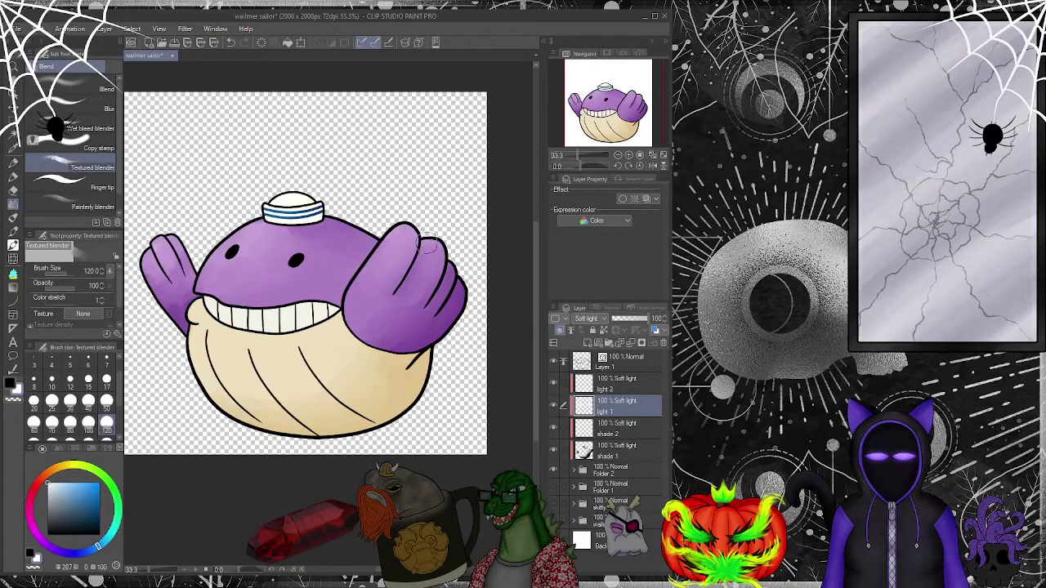
- Add a highlight patch around the eye beneath the hat, blend it at size 80, and highlight the upper belly with the Fill-in mono pen
{"action": "key", "text": "p"}
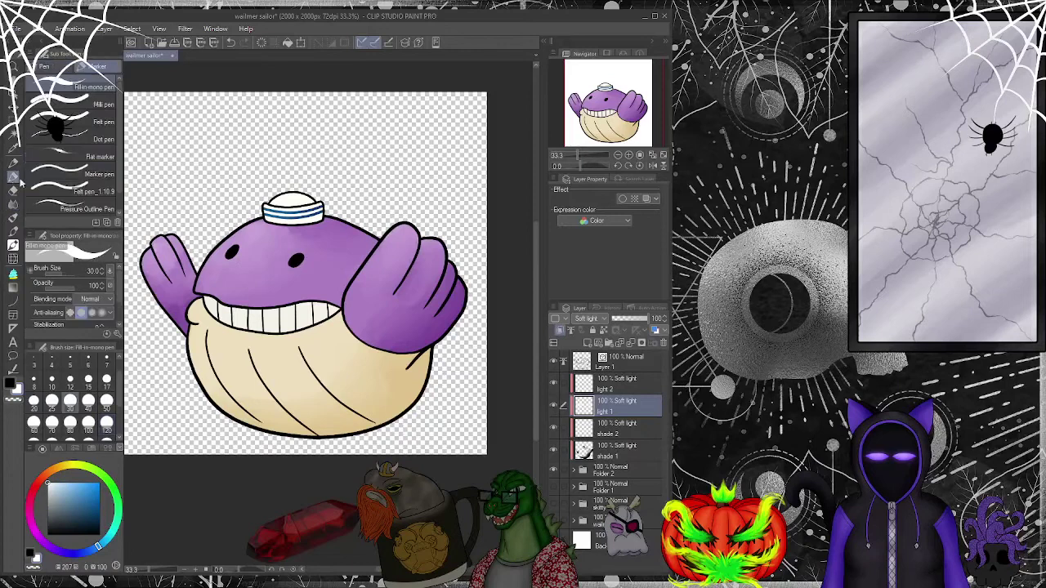
{"action": "mouse_move", "coordinate": [287, 236]}
{"action": "left_mouse_down"}
{"action": "mouse_move", "coordinate": [286, 260]}
{"action": "mouse_move", "coordinate": [298, 265]}
{"action": "mouse_move", "coordinate": [277, 251]}
{"action": "left_mouse_up"}
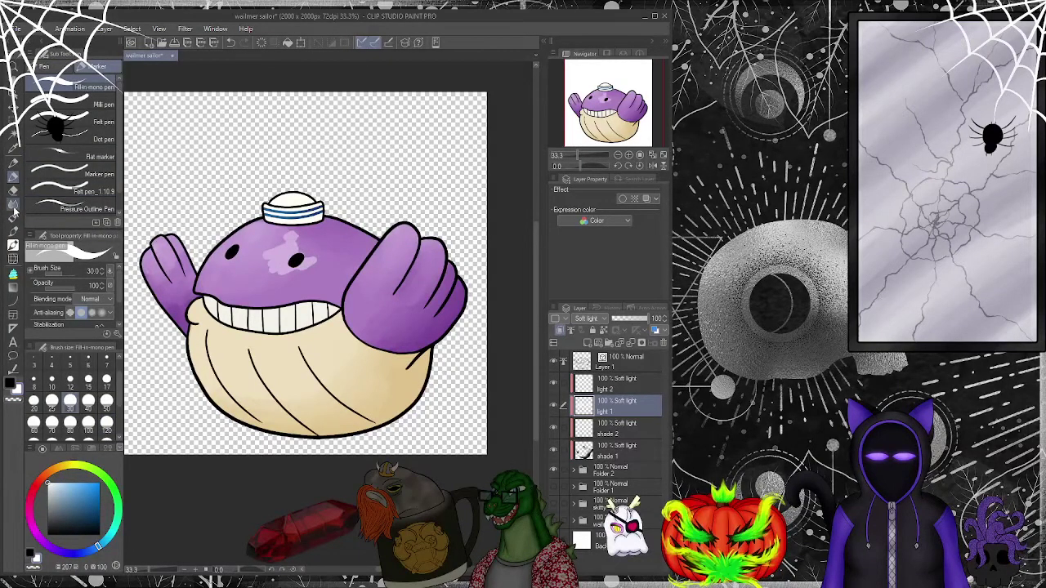
{"action": "key", "text": "j"}
{"action": "left_click", "coordinate": [70, 423]}
{"action": "mouse_move", "coordinate": [286, 278]}
{"action": "left_mouse_down"}
{"action": "mouse_move", "coordinate": [321, 257]}
{"action": "mouse_move", "coordinate": [272, 269]}
{"action": "mouse_move", "coordinate": [309, 237]}
{"action": "mouse_move", "coordinate": [261, 247]}
{"action": "left_mouse_up"}
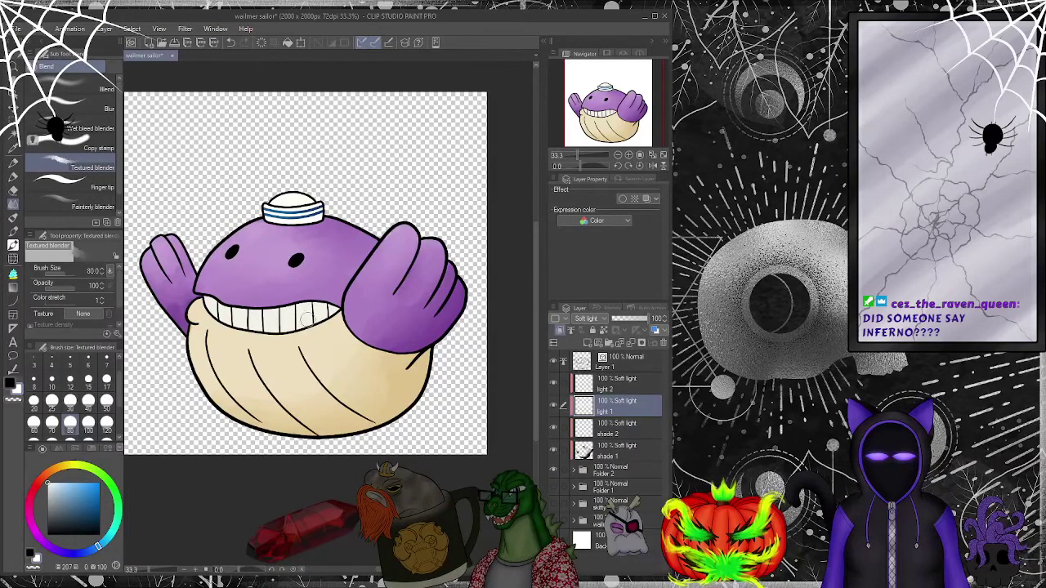
{"action": "left_click", "coordinate": [14, 176]}
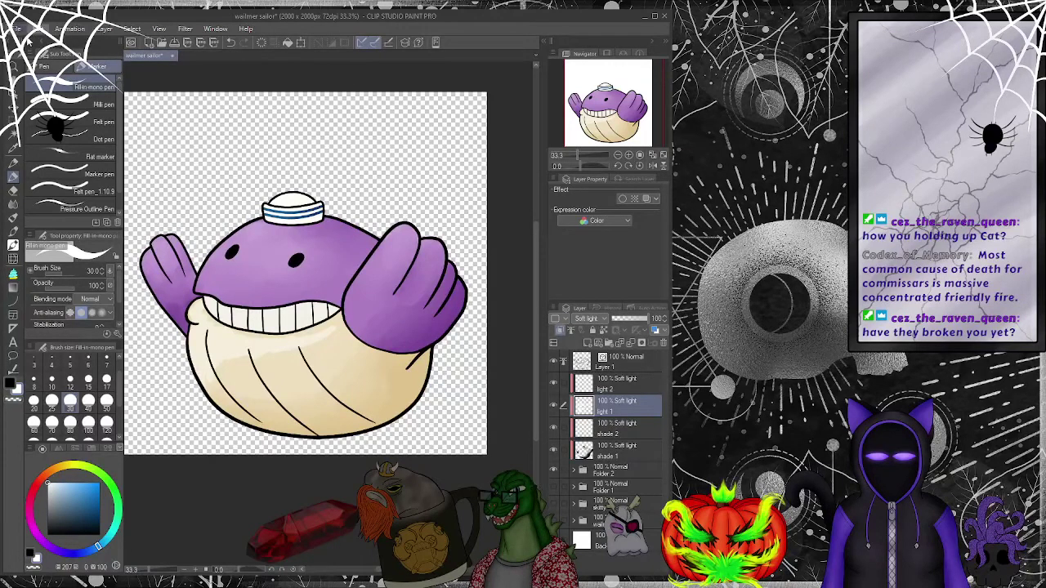
- Handwrite "AH!" with a few loose strokes in white on a separate blank grey 1000 x 1000 px canvas and clear the layer
{"action": "left_click", "coordinate": [669, 166]}
{"action": "left_click_drag", "start_coordinate": [149, 173], "coordinate": [153, 292]}
{"action": "mouse_move", "coordinate": [147, 205]}
{"action": "left_mouse_down"}
{"action": "mouse_move", "coordinate": [176, 160]}
{"action": "mouse_move", "coordinate": [206, 253]}
{"action": "left_mouse_up"}
{"action": "left_click_drag", "start_coordinate": [147, 237], "coordinate": [210, 185]}
{"action": "left_click_drag", "start_coordinate": [238, 129], "coordinate": [242, 237]}
{"action": "left_click_drag", "start_coordinate": [260, 126], "coordinate": [265, 215]}
{"action": "mouse_move", "coordinate": [224, 182]}
{"action": "left_mouse_down"}
{"action": "mouse_move", "coordinate": [289, 152]}
{"action": "mouse_move", "coordinate": [325, 206]}
{"action": "mouse_move", "coordinate": [331, 239]}
{"action": "left_mouse_up"}
{"action": "left_click_drag", "start_coordinate": [368, 125], "coordinate": [377, 182]}
{"action": "left_click_drag", "start_coordinate": [382, 259], "coordinate": [386, 283]}
{"action": "left_click_drag", "start_coordinate": [473, 140], "coordinate": [456, 202]}
{"action": "left_click_drag", "start_coordinate": [432, 322], "coordinate": [413, 348]}
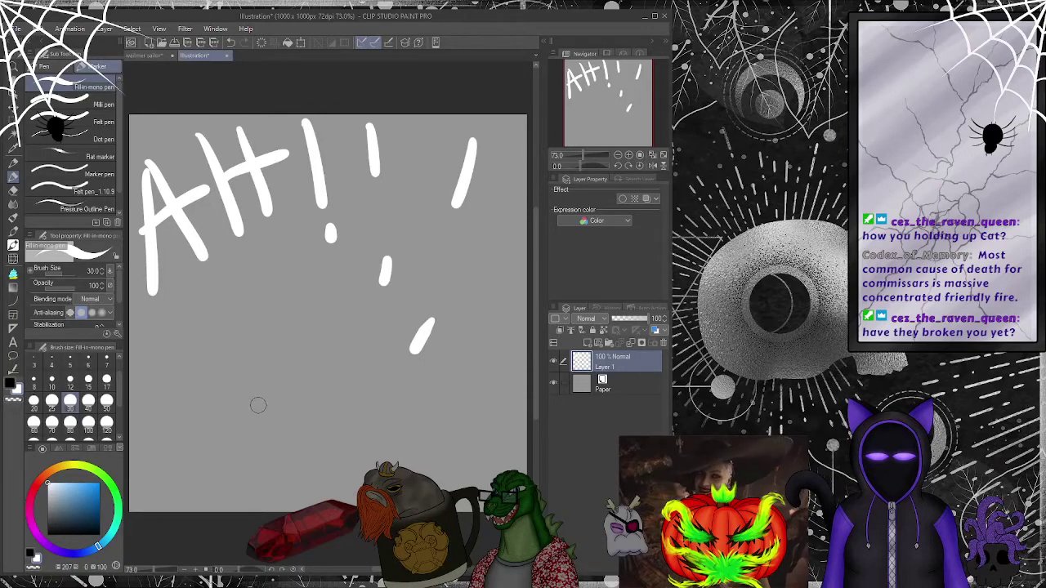
{"action": "key", "text": "Delete"}
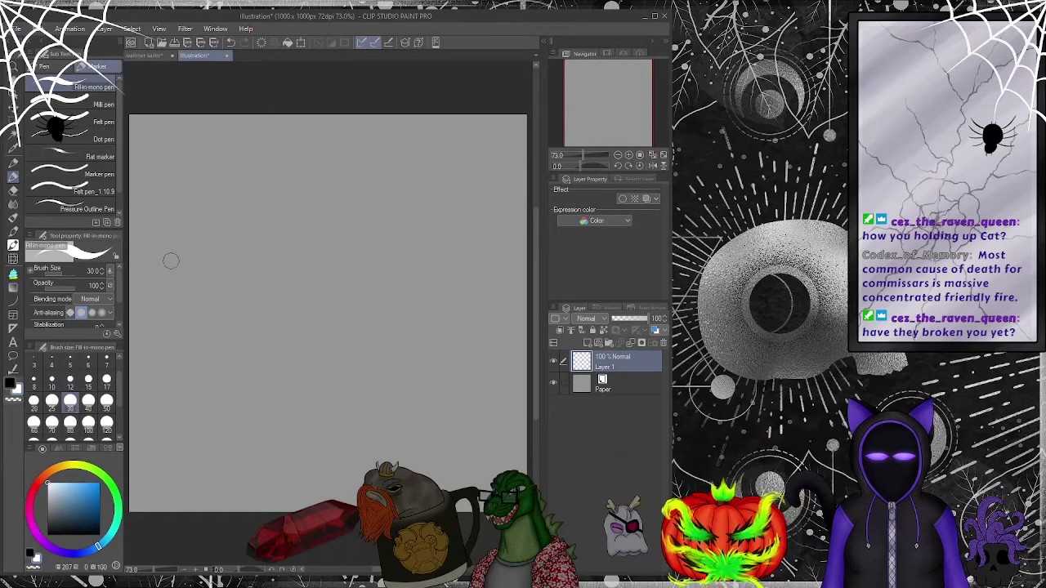
- Handwrite "So much" in white across the upper part of the blank canvas with the Fill-in mono pen at size 30
{"action": "left_click_drag", "start_coordinate": [184, 155], "coordinate": [145, 230]}
{"action": "left_click_drag", "start_coordinate": [209, 179], "coordinate": [205, 182]}
{"action": "mouse_move", "coordinate": [242, 226]}
{"action": "left_mouse_down"}
{"action": "mouse_move", "coordinate": [270, 182]}
{"action": "mouse_move", "coordinate": [299, 222]}
{"action": "left_mouse_up"}
{"action": "mouse_move", "coordinate": [326, 170]}
{"action": "left_mouse_down"}
{"action": "mouse_move", "coordinate": [332, 219]}
{"action": "mouse_move", "coordinate": [360, 227]}
{"action": "left_mouse_up"}
{"action": "left_click_drag", "start_coordinate": [413, 182], "coordinate": [416, 231]}
{"action": "left_click_drag", "start_coordinate": [427, 151], "coordinate": [424, 231]}
{"action": "left_click_drag", "start_coordinate": [425, 210], "coordinate": [486, 237]}
- Handwrite "EDGE!" in large white capitals on a second line below "So much"
{"action": "mouse_move", "coordinate": [147, 296]}
{"action": "left_mouse_down"}
{"action": "mouse_move", "coordinate": [154, 341]}
{"action": "mouse_move", "coordinate": [197, 272]}
{"action": "left_mouse_up"}
{"action": "left_click_drag", "start_coordinate": [160, 330], "coordinate": [200, 315]}
{"action": "left_click_drag", "start_coordinate": [153, 377], "coordinate": [202, 343]}
{"action": "left_click_drag", "start_coordinate": [226, 273], "coordinate": [232, 343]}
{"action": "left_click_drag", "start_coordinate": [225, 274], "coordinate": [253, 348]}
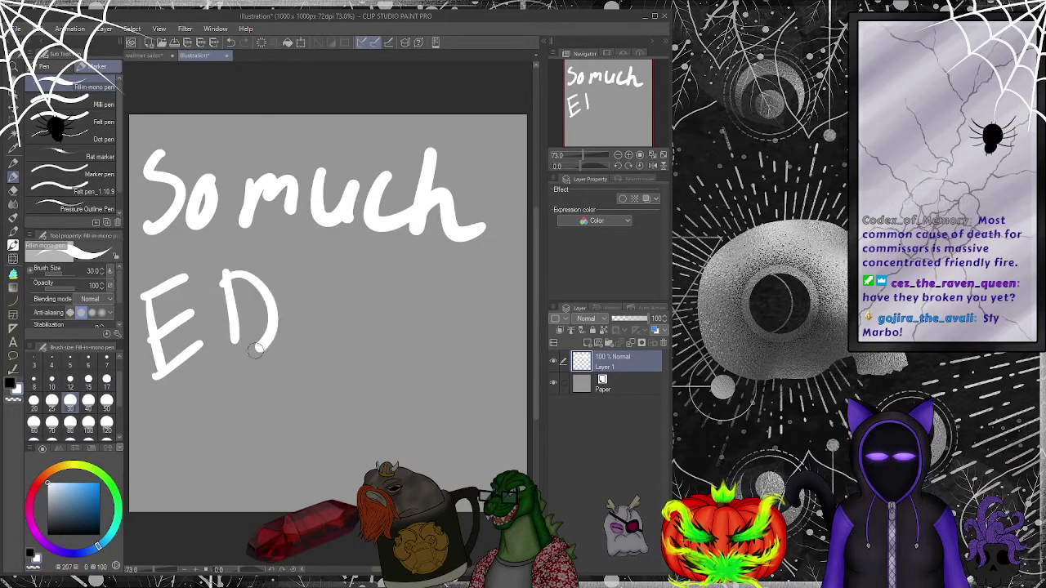
{"action": "mouse_move", "coordinate": [335, 273]}
{"action": "left_mouse_down"}
{"action": "mouse_move", "coordinate": [329, 323]}
{"action": "mouse_move", "coordinate": [352, 351]}
{"action": "mouse_move", "coordinate": [372, 333]}
{"action": "left_mouse_up"}
{"action": "mouse_move", "coordinate": [383, 266]}
{"action": "left_mouse_down"}
{"action": "mouse_move", "coordinate": [385, 353]}
{"action": "mouse_move", "coordinate": [433, 264]}
{"action": "left_mouse_up"}
{"action": "left_click_drag", "start_coordinate": [390, 320], "coordinate": [428, 305]}
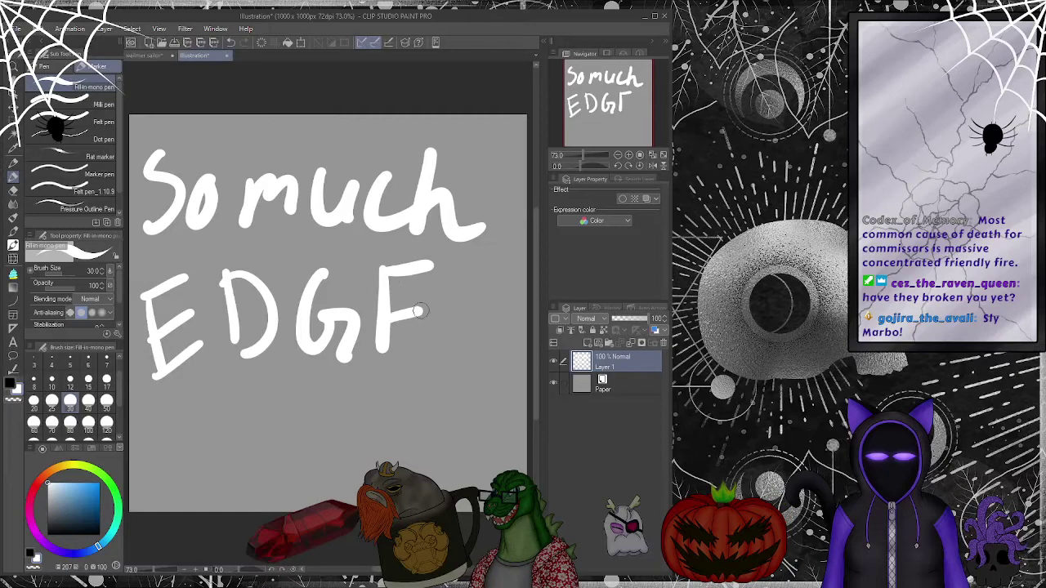
{"action": "left_click_drag", "start_coordinate": [408, 353], "coordinate": [456, 333]}
{"action": "left_click_drag", "start_coordinate": [492, 251], "coordinate": [482, 317]}
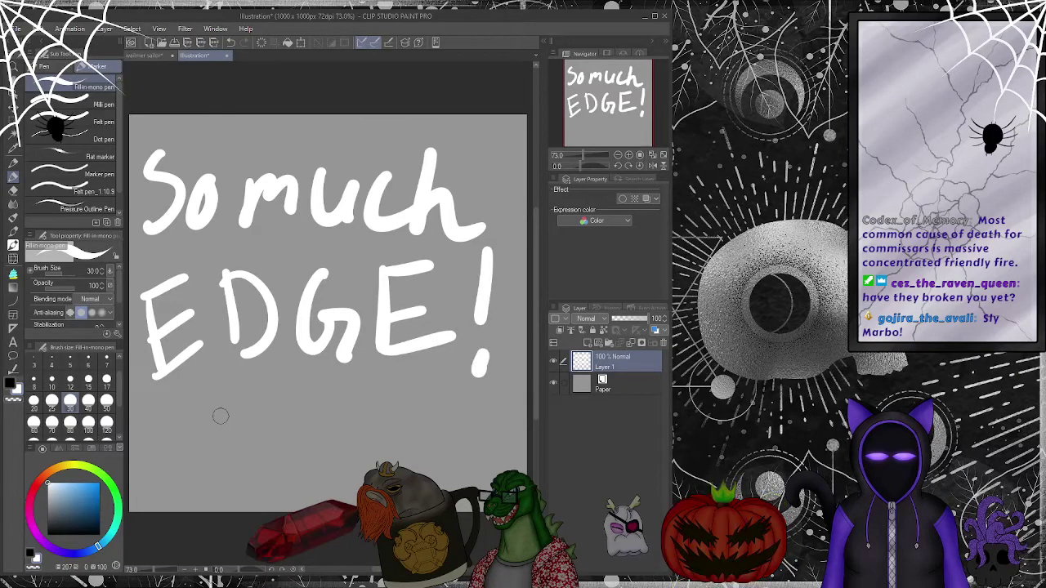
- Sketch a half-moon mouth shape below the lettering, undo it, and clear the whole layer
{"action": "mouse_move", "coordinate": [260, 450]}
{"action": "left_mouse_down"}
{"action": "mouse_move", "coordinate": [362, 420]}
{"action": "mouse_move", "coordinate": [341, 471]}
{"action": "mouse_move", "coordinate": [242, 457]}
{"action": "left_mouse_up"}
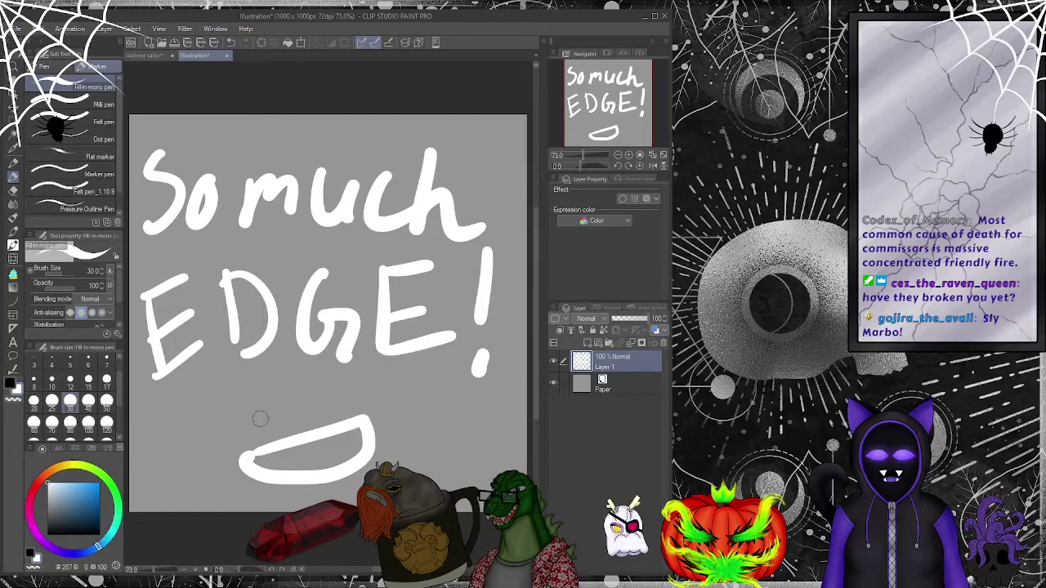
{"action": "key", "text": "ctrl+z"}
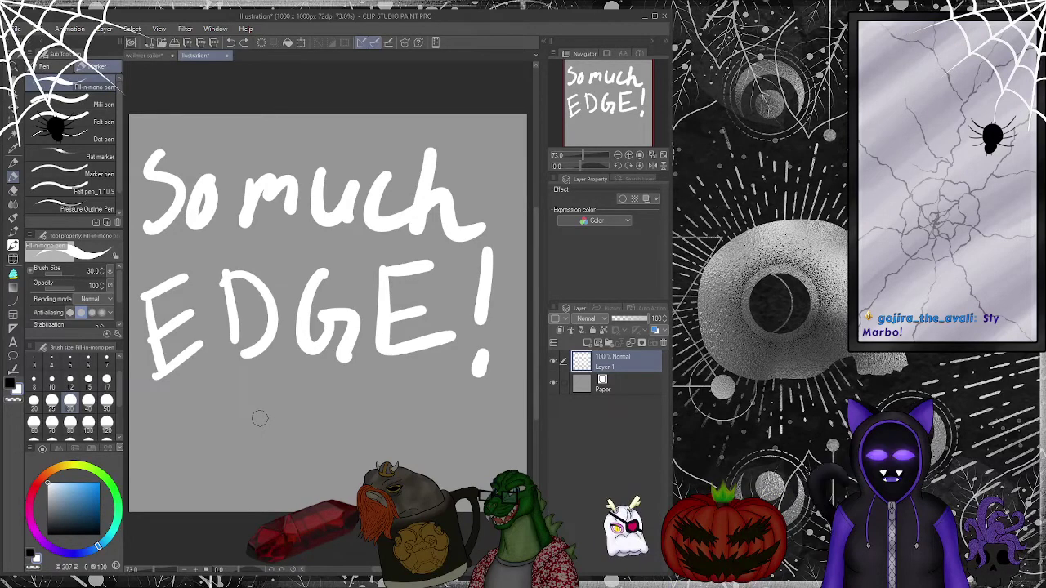
{"action": "key", "text": "Delete"}
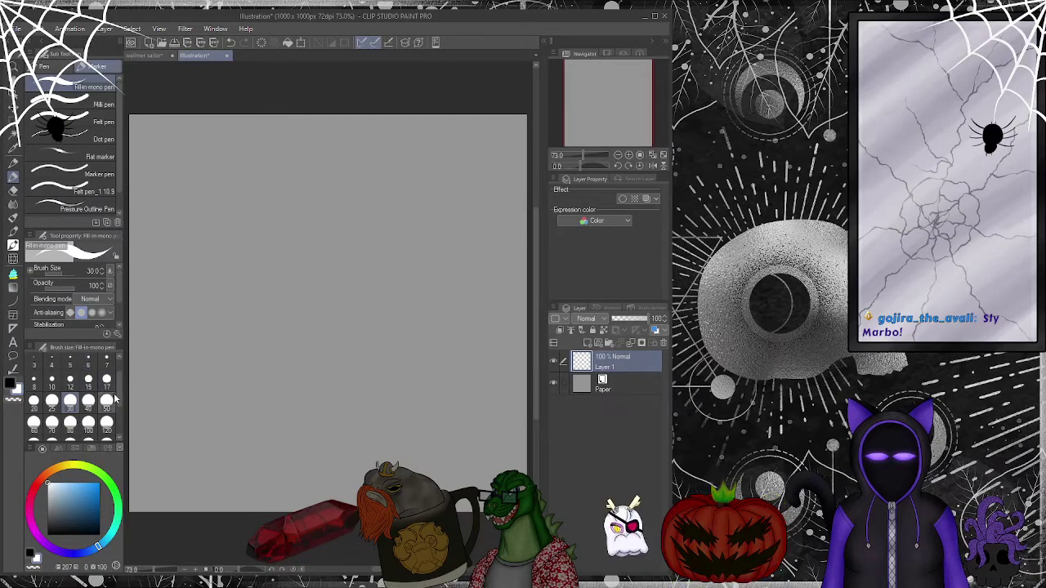
- Handwrite "Why?!" in white across the upper canvas with the Fill-in mono pen at size 10
{"action": "left_click", "coordinate": [52, 382]}
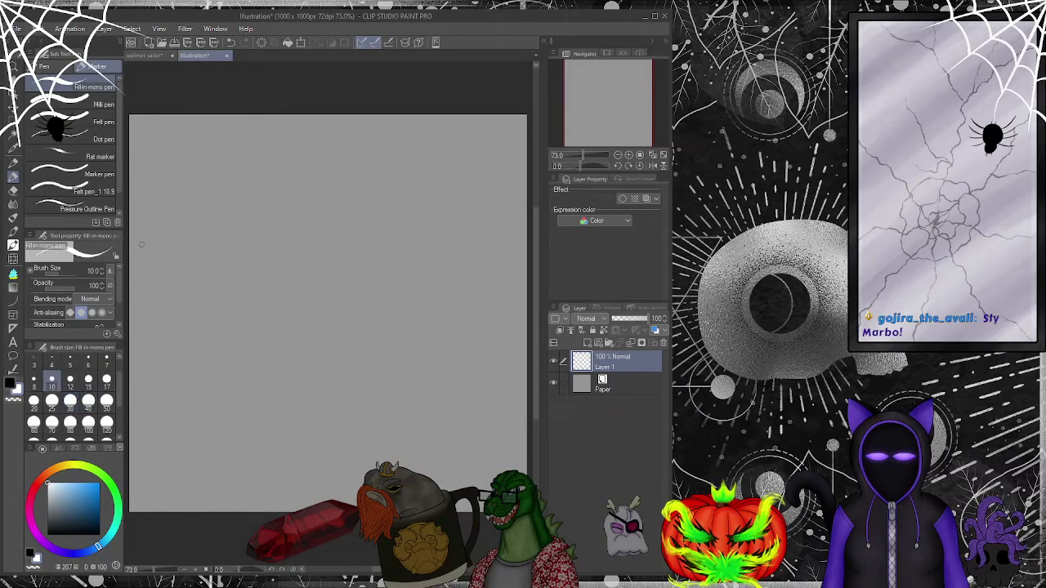
{"action": "mouse_move", "coordinate": [149, 221]}
{"action": "left_mouse_down"}
{"action": "mouse_move", "coordinate": [168, 303]}
{"action": "mouse_move", "coordinate": [224, 181]}
{"action": "left_mouse_up"}
{"action": "left_click_drag", "start_coordinate": [235, 174], "coordinate": [237, 304]}
{"action": "left_click_drag", "start_coordinate": [237, 263], "coordinate": [298, 290]}
{"action": "left_click_drag", "start_coordinate": [302, 211], "coordinate": [343, 263]}
{"action": "left_click_drag", "start_coordinate": [348, 219], "coordinate": [331, 315]}
{"action": "mouse_move", "coordinate": [376, 148]}
{"action": "left_mouse_down"}
{"action": "mouse_move", "coordinate": [400, 161]}
{"action": "mouse_move", "coordinate": [390, 258]}
{"action": "left_mouse_up"}
{"action": "left_click", "coordinate": [397, 282]}
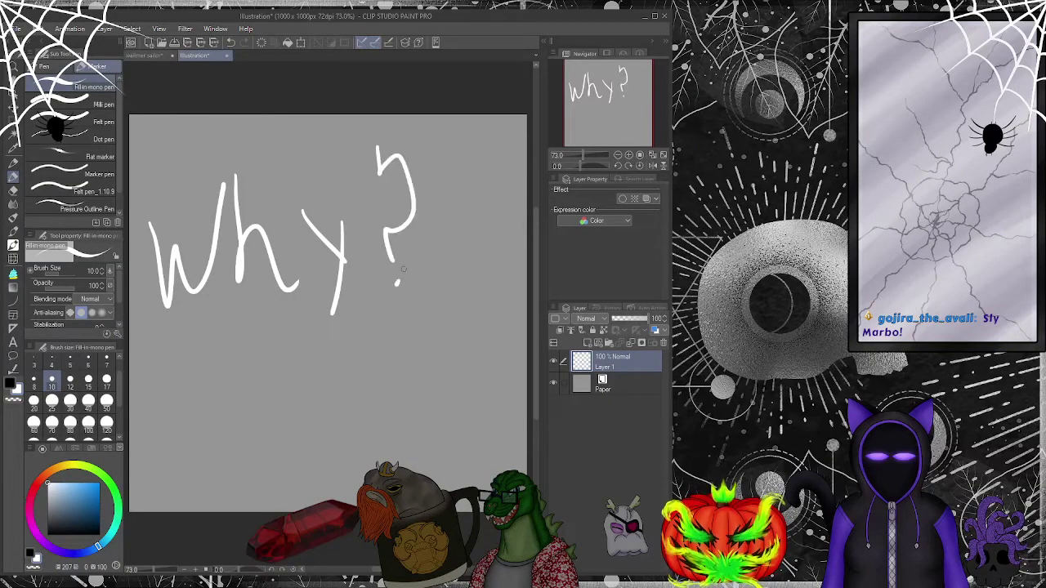
{"action": "left_click", "coordinate": [447, 268]}
- Handwrite "So much EDge?!" over two lines below "Why?!", and clear all the lettering from the layer
{"action": "left_click_drag", "start_coordinate": [167, 353], "coordinate": [155, 421]}
{"action": "mouse_move", "coordinate": [214, 374]}
{"action": "left_mouse_down"}
{"action": "mouse_move", "coordinate": [282, 394]}
{"action": "mouse_move", "coordinate": [341, 394]}
{"action": "left_mouse_up"}
{"action": "left_click_drag", "start_coordinate": [368, 331], "coordinate": [379, 374]}
{"action": "mouse_move", "coordinate": [240, 427]}
{"action": "left_mouse_down"}
{"action": "mouse_move", "coordinate": [247, 480]}
{"action": "mouse_move", "coordinate": [283, 414]}
{"action": "left_mouse_up"}
{"action": "left_click_drag", "start_coordinate": [245, 454], "coordinate": [284, 446]}
{"action": "left_click_drag", "start_coordinate": [250, 482], "coordinate": [309, 454]}
{"action": "left_click_drag", "start_coordinate": [327, 413], "coordinate": [324, 456]}
{"action": "left_click_drag", "start_coordinate": [386, 421], "coordinate": [364, 476]}
{"action": "mouse_move", "coordinate": [394, 436]}
{"action": "left_mouse_down"}
{"action": "mouse_move", "coordinate": [412, 416]}
{"action": "mouse_move", "coordinate": [418, 436]}
{"action": "mouse_move", "coordinate": [454, 421]}
{"action": "left_mouse_up"}
{"action": "left_click_drag", "start_coordinate": [459, 351], "coordinate": [460, 412]}
{"action": "left_click", "coordinate": [465, 437]}
{"action": "left_click_drag", "start_coordinate": [503, 333], "coordinate": [499, 371]}
{"action": "left_click", "coordinate": [492, 435]}
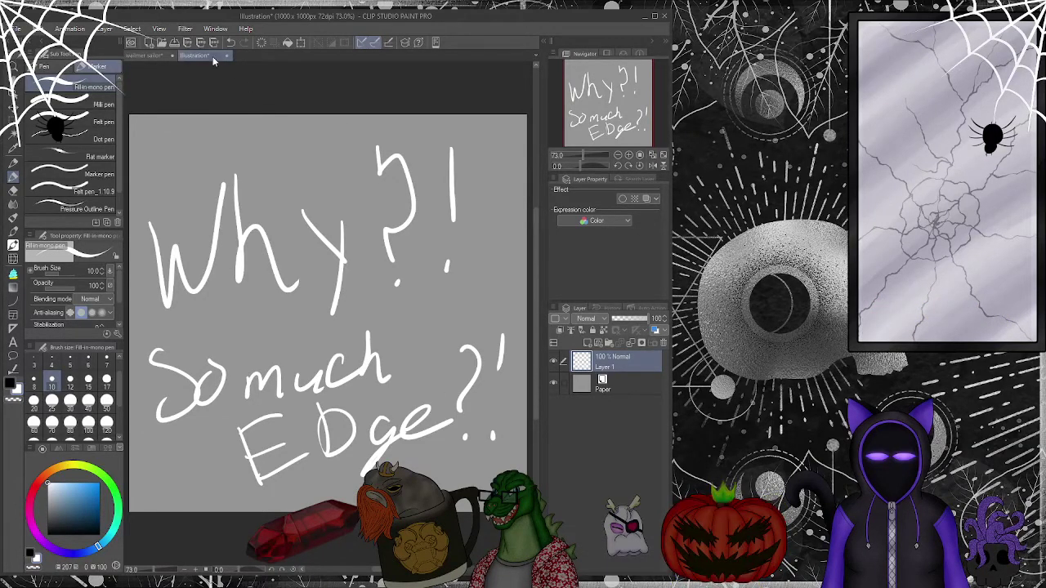
{"action": "key", "text": "Delete"}
- Bring up the wailmer sailor illustration and paint white highlights on the larger fin on the light 1 layer
{"action": "left_click", "coordinate": [148, 56]}
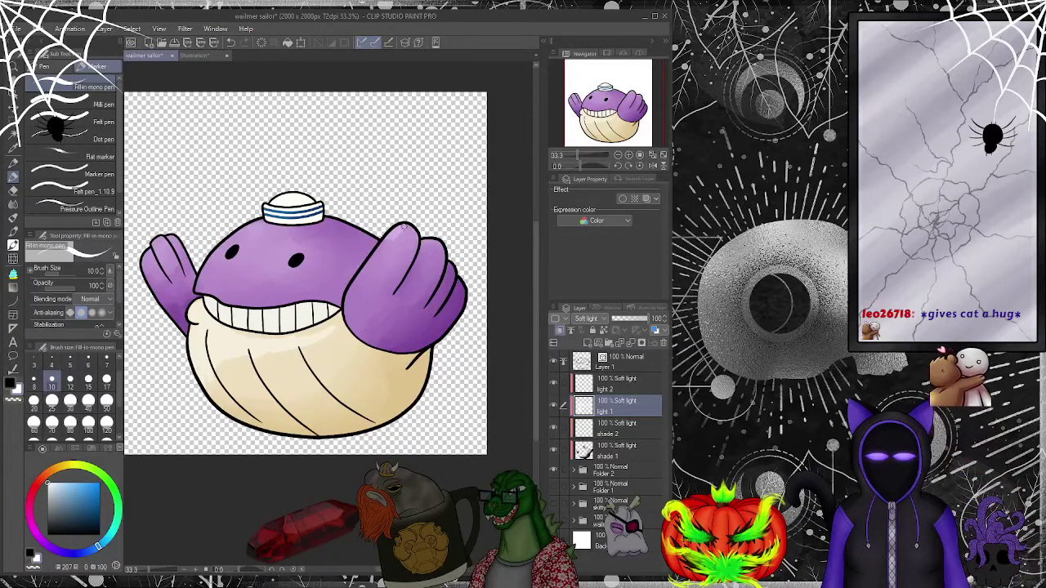
{"action": "left_click_drag", "start_coordinate": [391, 239], "coordinate": [410, 234]}
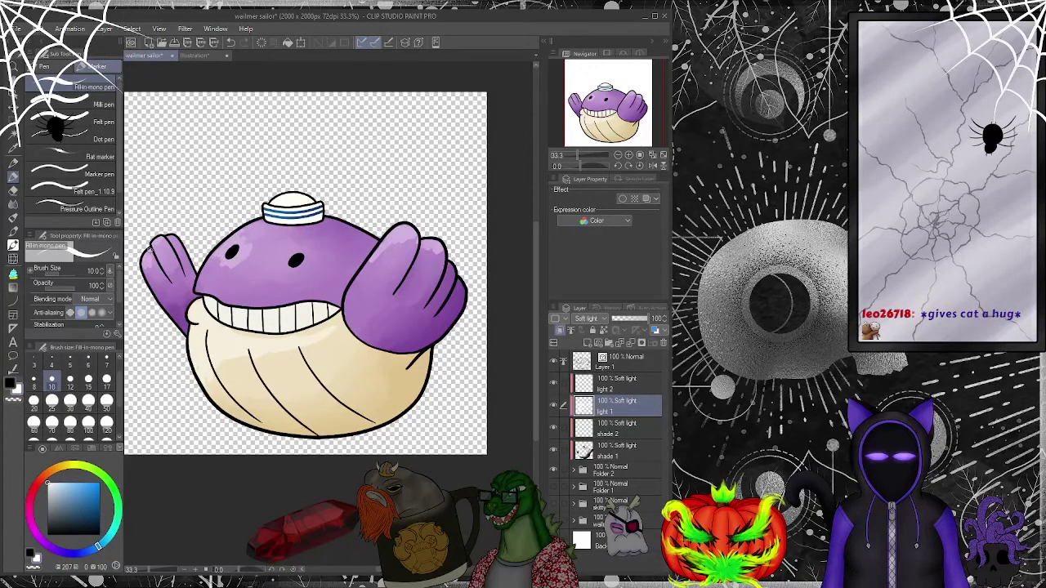
{"action": "key", "text": "e"}
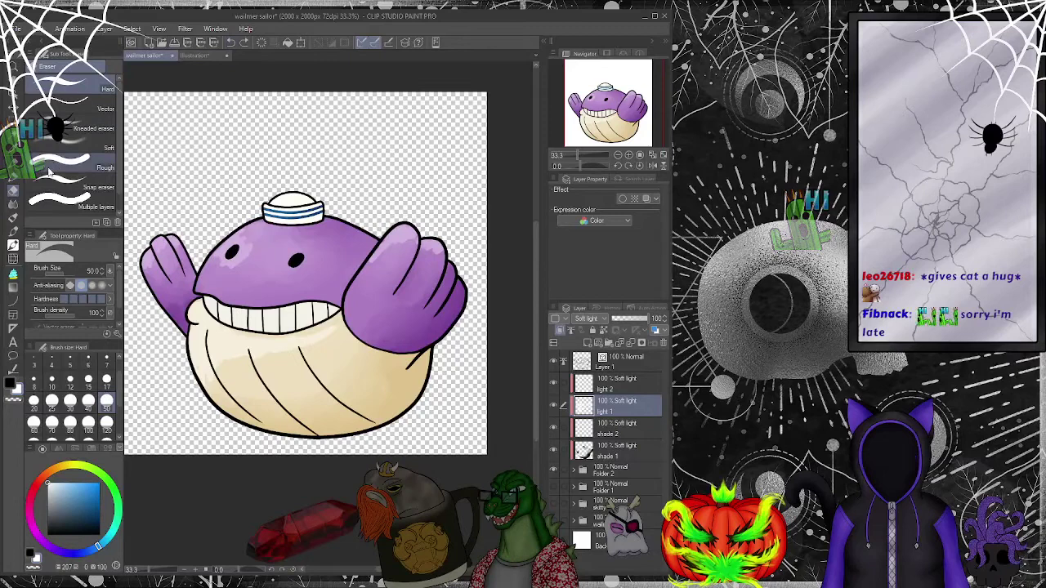
- Soften the light 1 highlights with the Textured blender at sizes 50 and 60, tidying them with the Hard eraser
{"action": "left_click", "coordinate": [14, 204]}
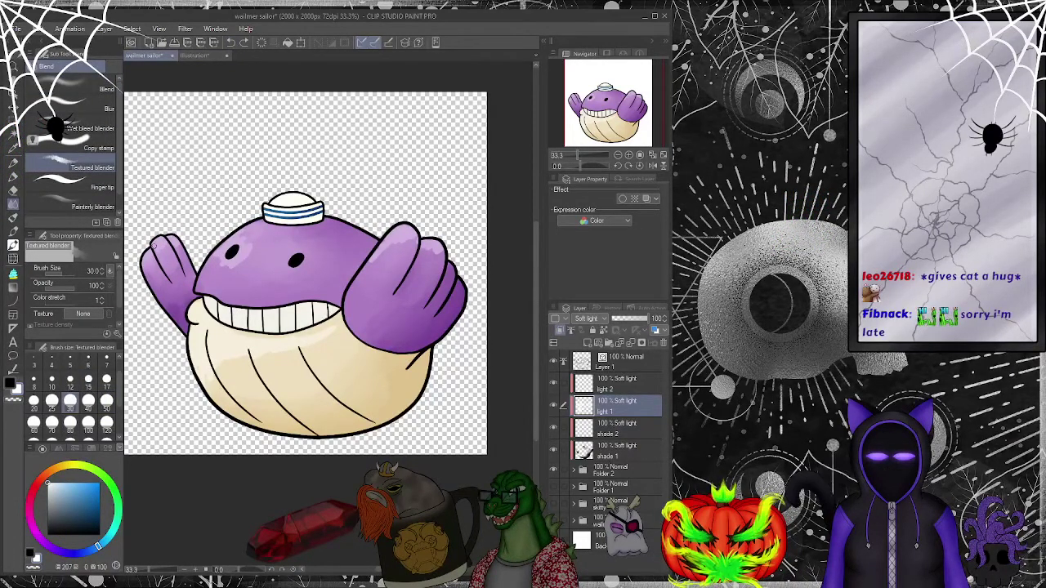
{"action": "left_click", "coordinate": [106, 404]}
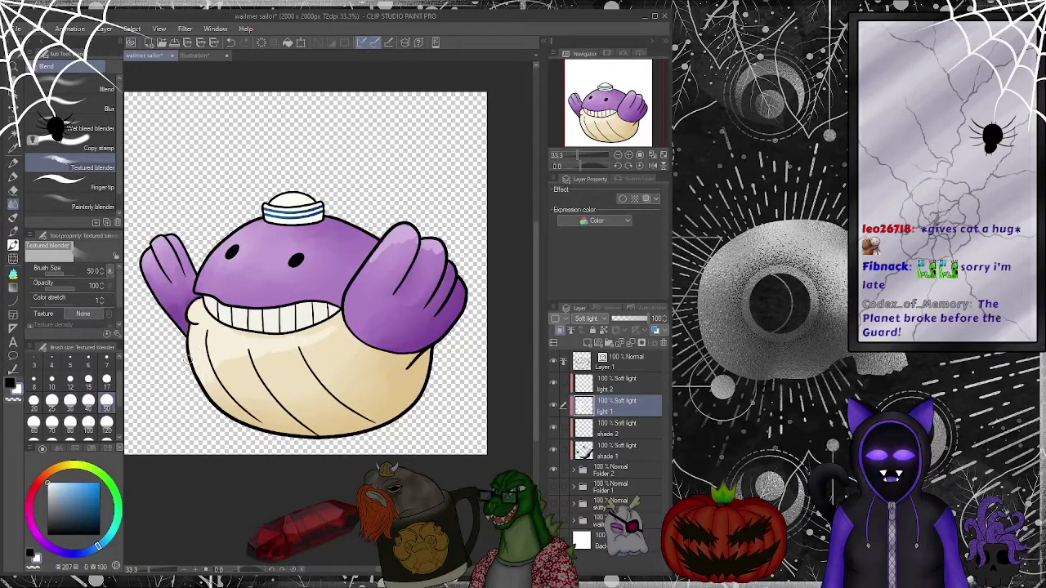
{"action": "key", "text": "bracketright"}
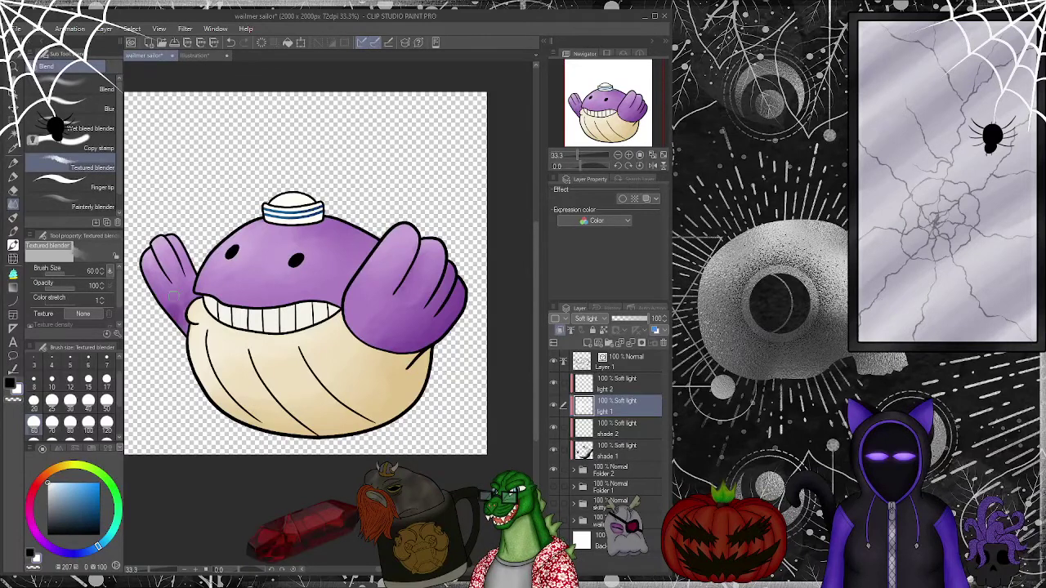
{"action": "left_click", "coordinate": [13, 189]}
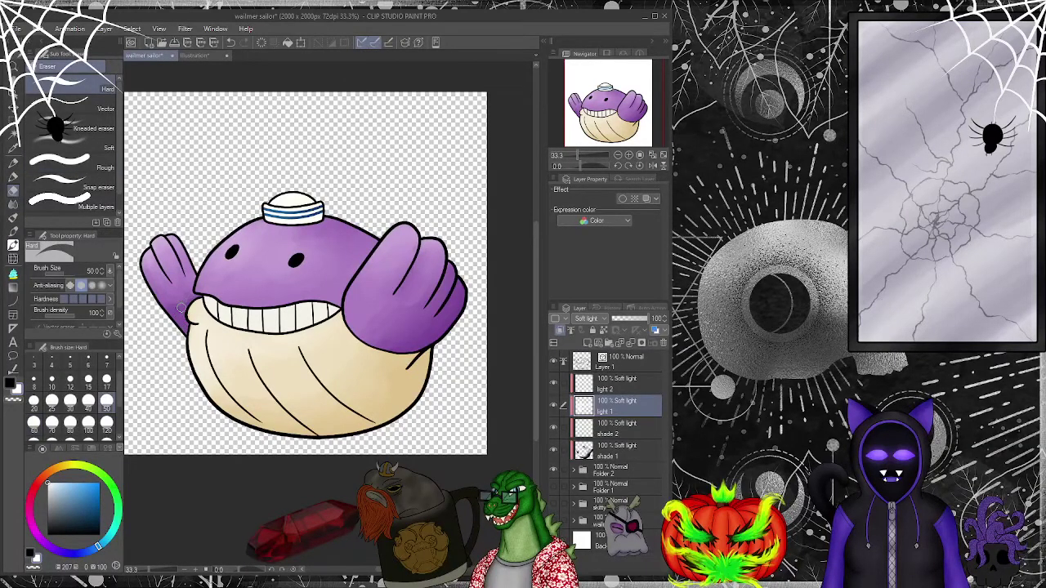
{"action": "left_click", "coordinate": [14, 206]}
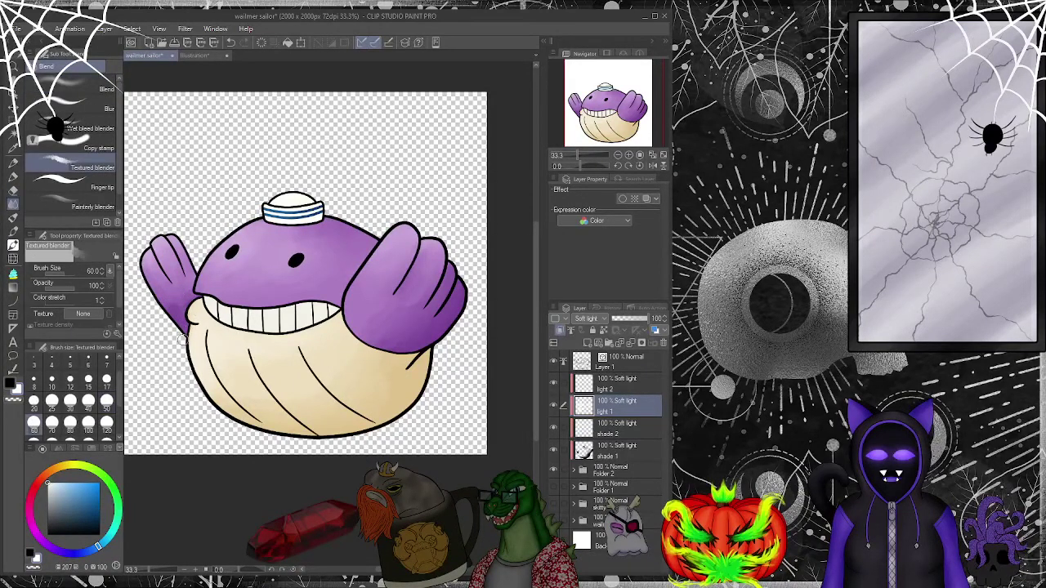
- Scribble a broad white zigzag at size 120 on the blank Illustration canvas, clear it, and return to the wailmer sailor document
{"action": "left_click", "coordinate": [196, 55]}
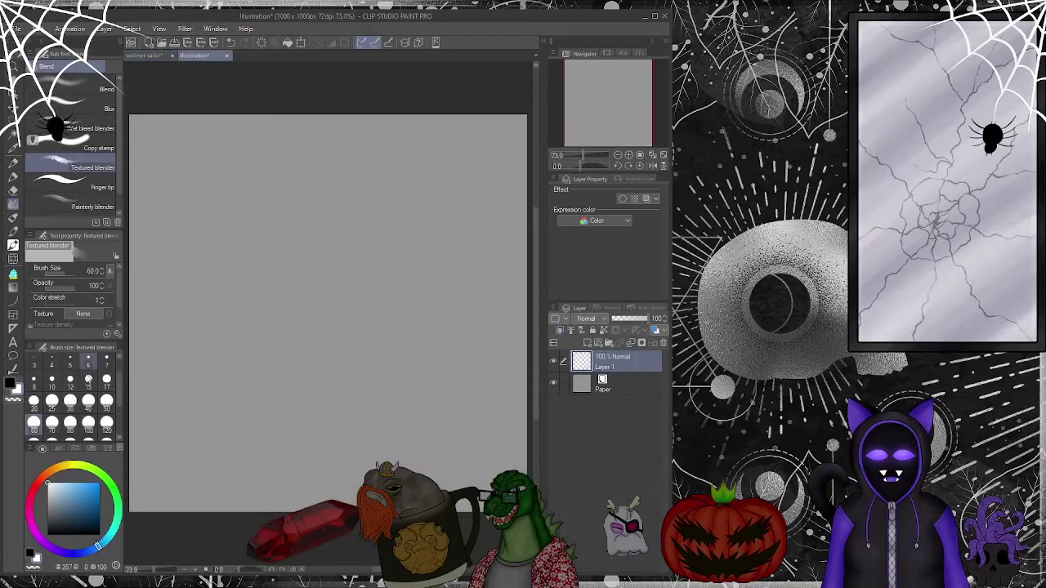
{"action": "left_click", "coordinate": [106, 424]}
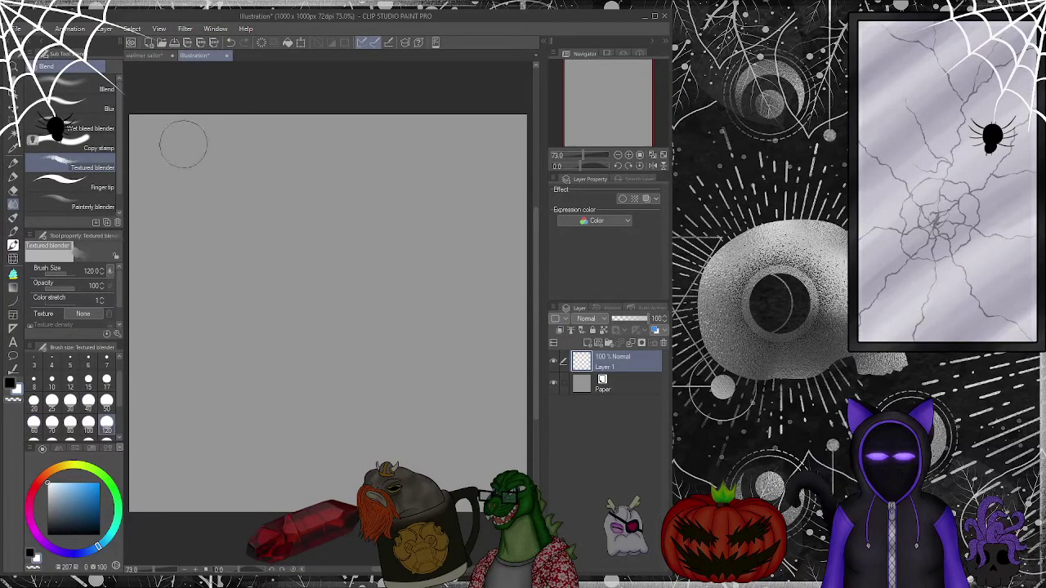
{"action": "left_click", "coordinate": [15, 178]}
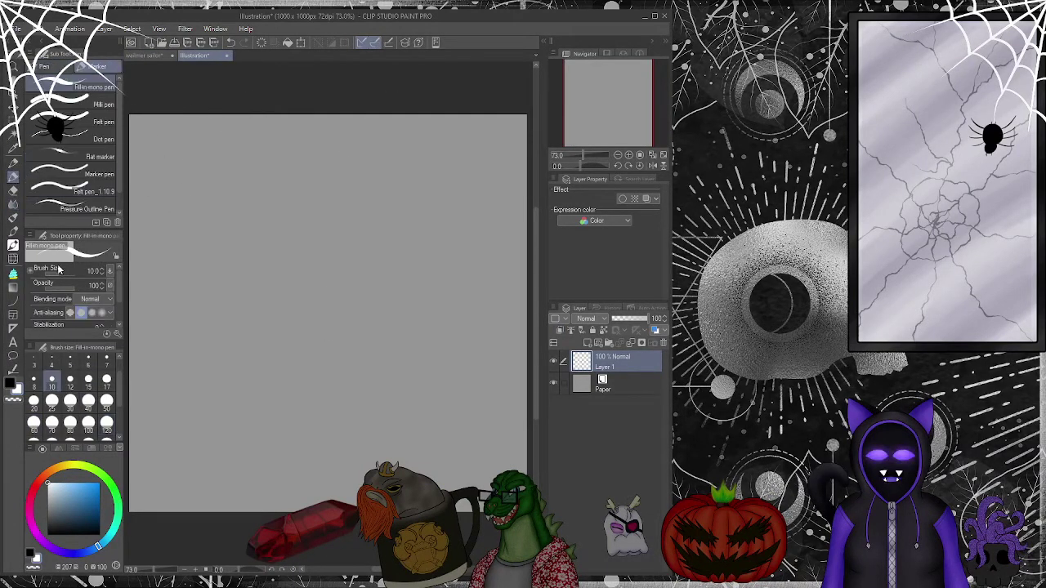
{"action": "mouse_move", "coordinate": [319, 107]}
{"action": "left_mouse_down"}
{"action": "mouse_move", "coordinate": [401, 145]}
{"action": "mouse_move", "coordinate": [180, 414]}
{"action": "mouse_move", "coordinate": [319, 490]}
{"action": "mouse_move", "coordinate": [286, 511]}
{"action": "left_mouse_up"}
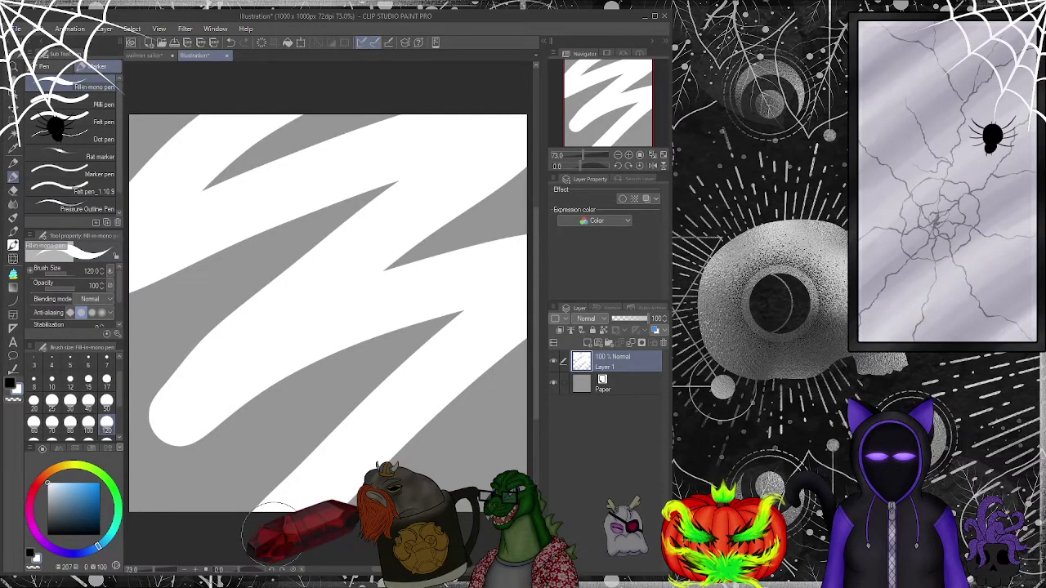
{"action": "key", "text": "Delete"}
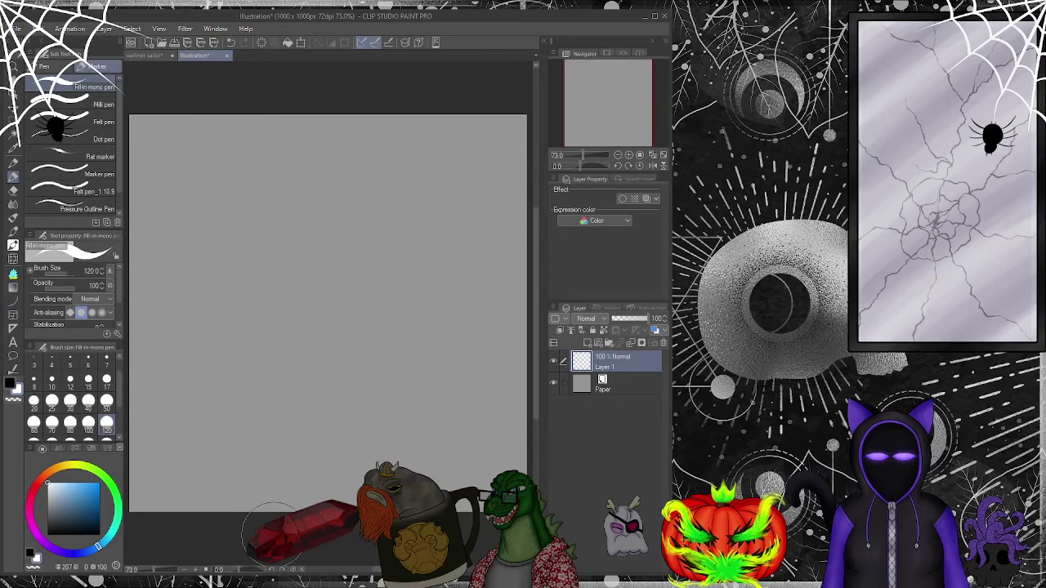
{"action": "left_click", "coordinate": [143, 55]}
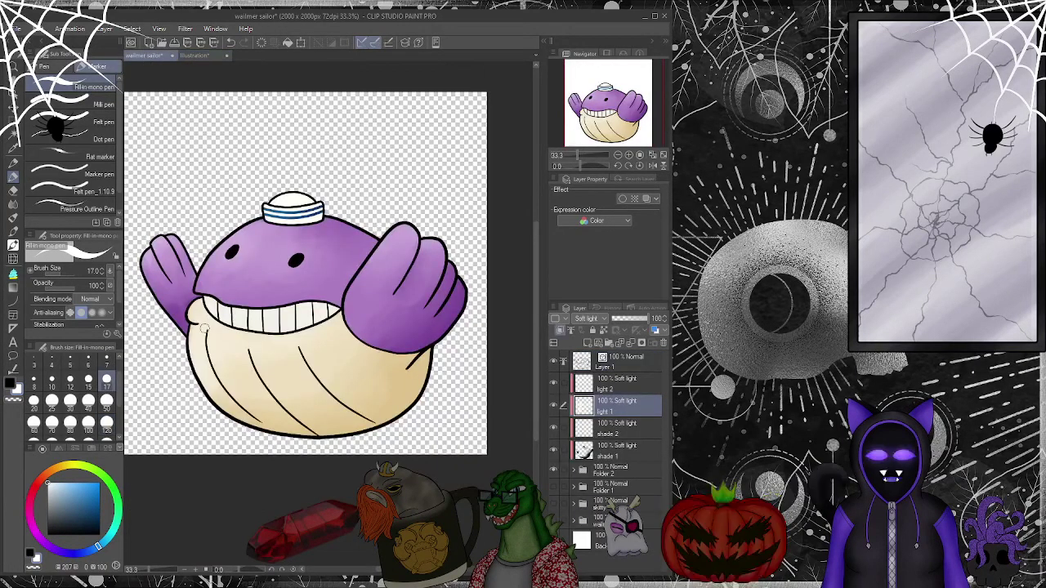
- On the shade 1 layer, switch the drawing colour to black and set the Textured blender to size 100
{"action": "left_click", "coordinate": [608, 455]}
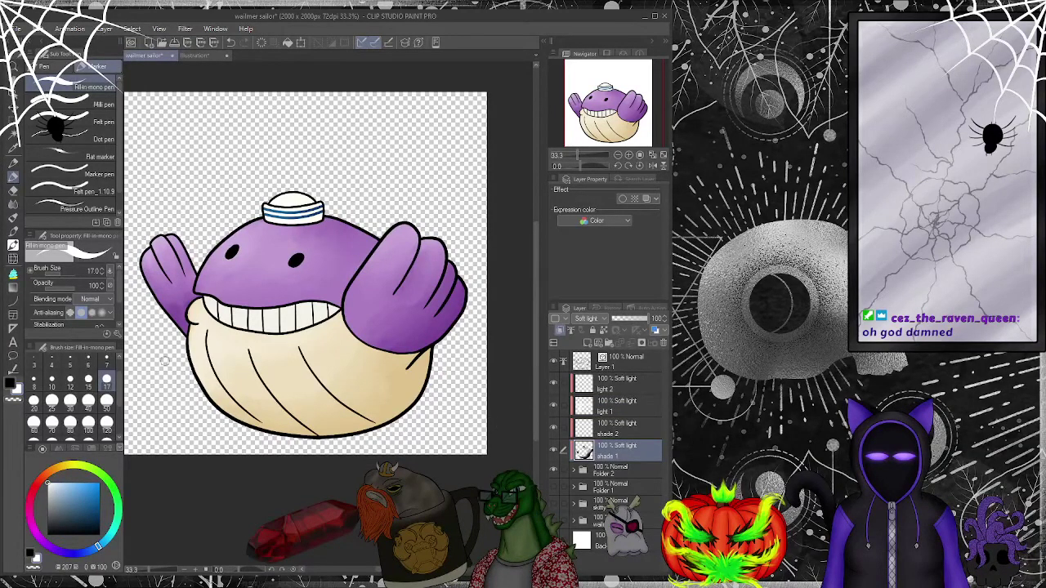
{"action": "key", "text": "x"}
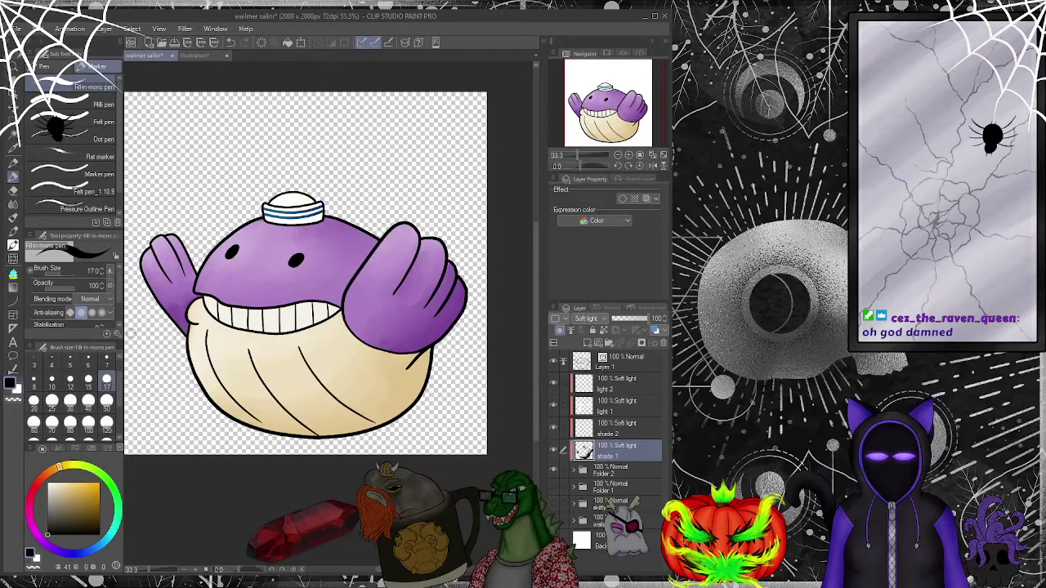
{"action": "left_click", "coordinate": [11, 202]}
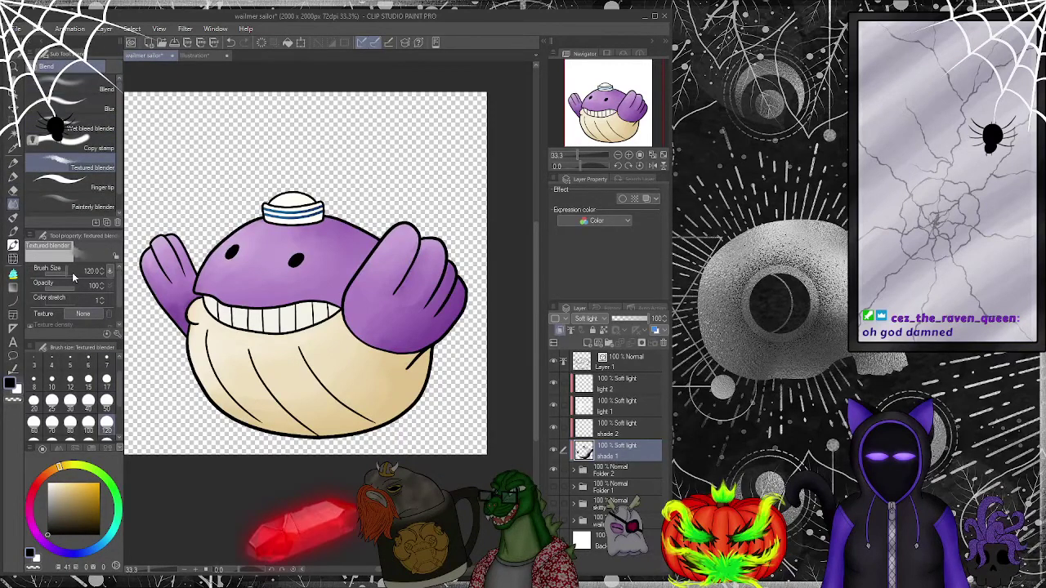
{"action": "left_click", "coordinate": [106, 380]}
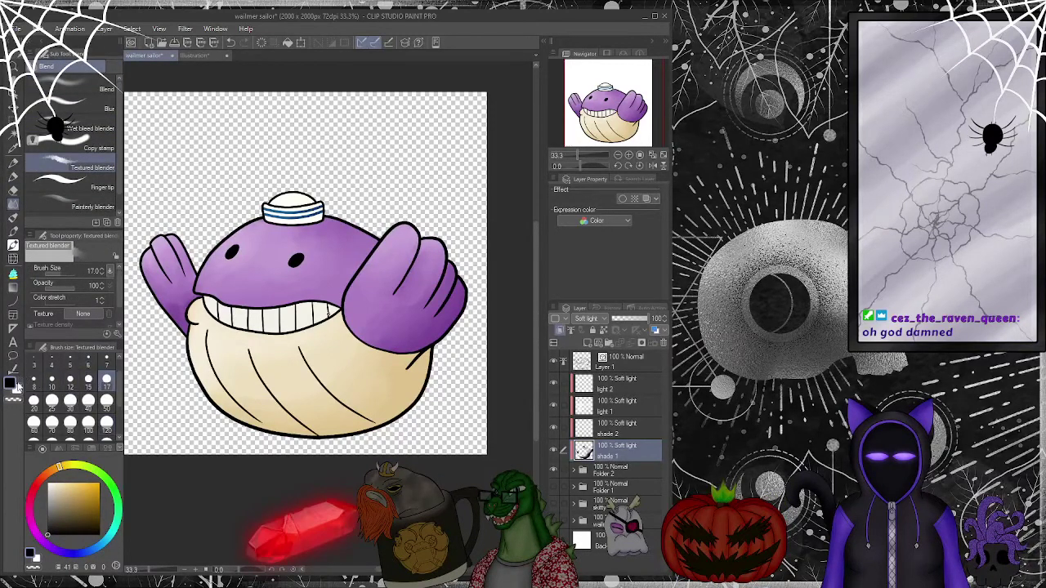
{"action": "left_click", "coordinate": [51, 401]}
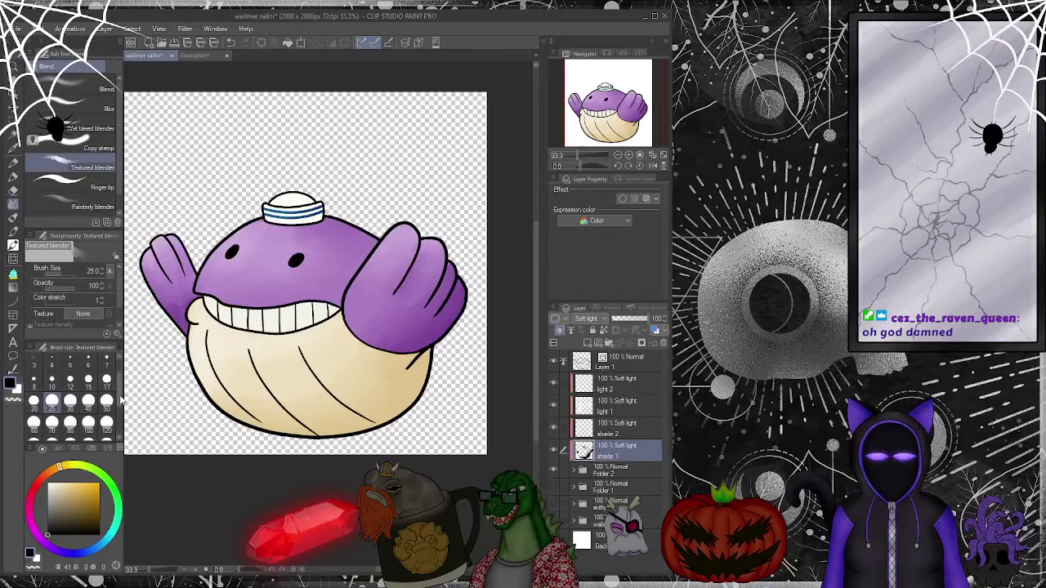
{"action": "left_click", "coordinate": [88, 422]}
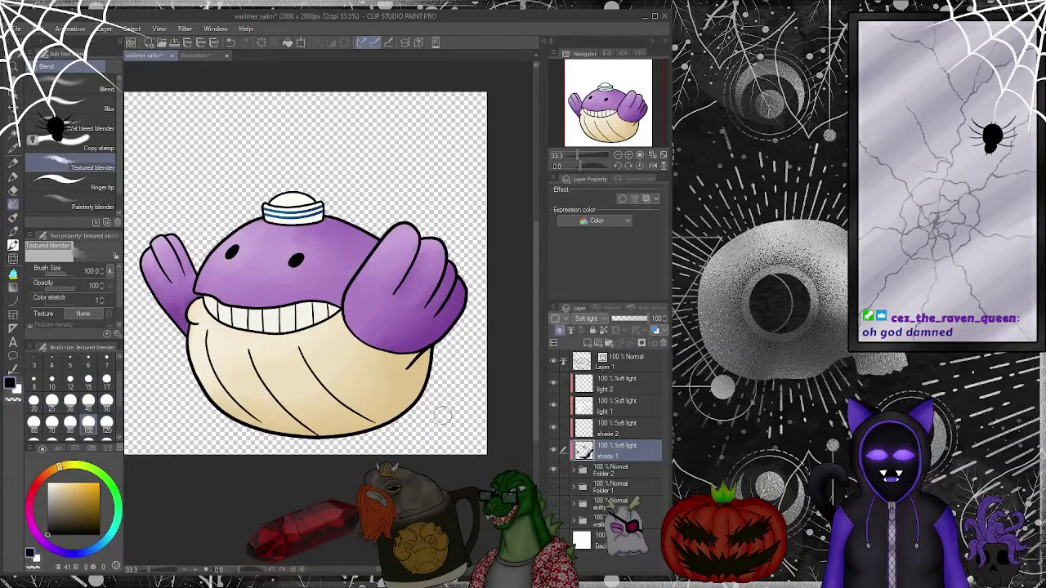
- Paint black shadows along the larger fin's outer edge and the lower belly on the shade 2 layer with the Fill-in mono pen
{"action": "left_click", "coordinate": [619, 431]}
{"action": "left_click", "coordinate": [13, 176]}
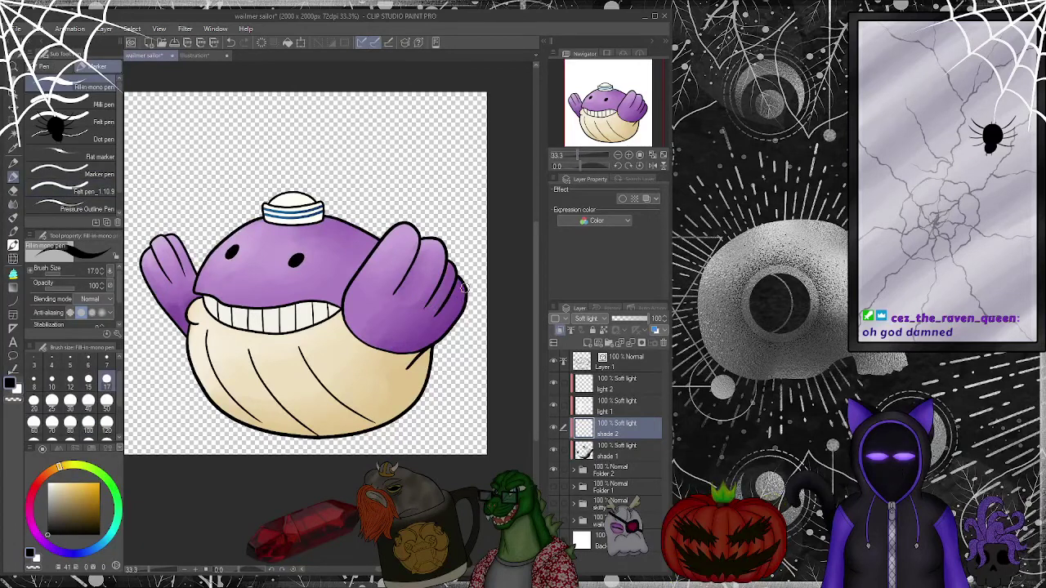
{"action": "mouse_move", "coordinate": [432, 336]}
{"action": "left_mouse_down"}
{"action": "mouse_move", "coordinate": [401, 352]}
{"action": "mouse_move", "coordinate": [442, 332]}
{"action": "mouse_move", "coordinate": [461, 282]}
{"action": "left_mouse_up"}
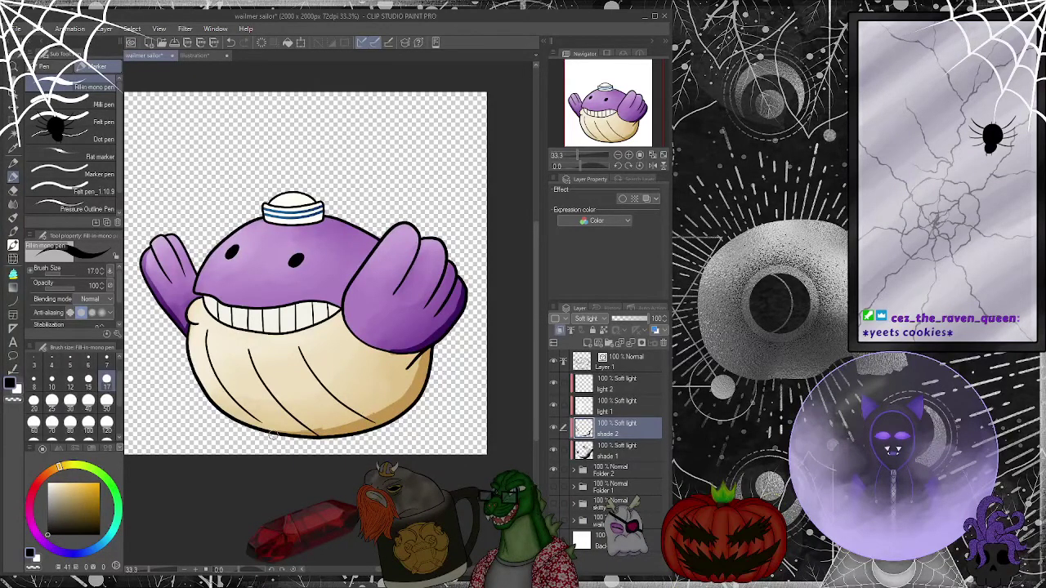
{"action": "mouse_move", "coordinate": [403, 369]}
{"action": "left_mouse_down"}
{"action": "mouse_move", "coordinate": [430, 347]}
{"action": "mouse_move", "coordinate": [406, 352]}
{"action": "left_mouse_up"}
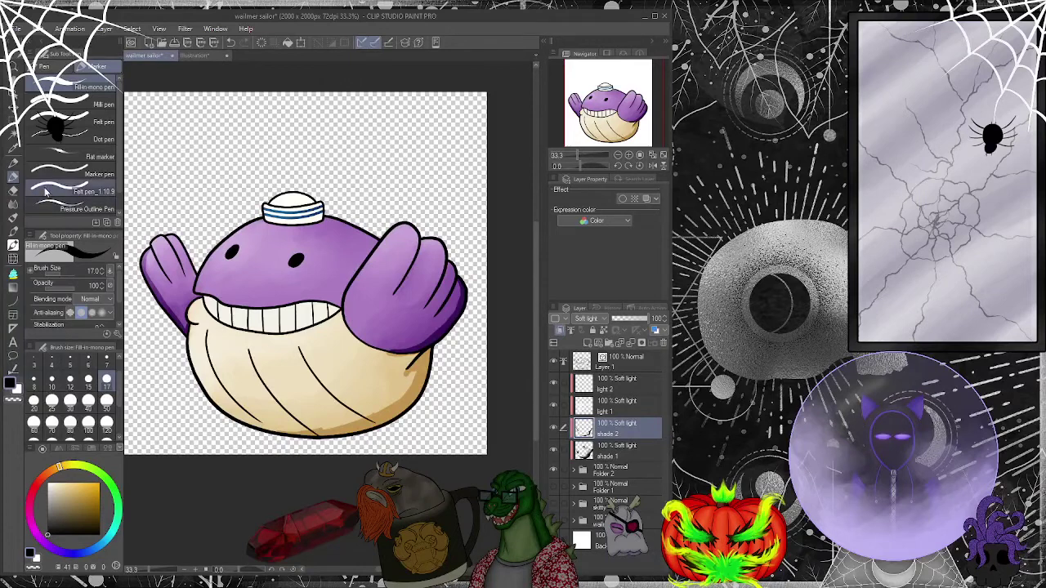
- Soften the shade 2 shadows with the Textured blender at size 50, adding further shading with the size 17 Fill-in mono pen
{"action": "key", "text": "j"}
{"action": "left_click", "coordinate": [88, 381]}
{"action": "left_click", "coordinate": [107, 404]}
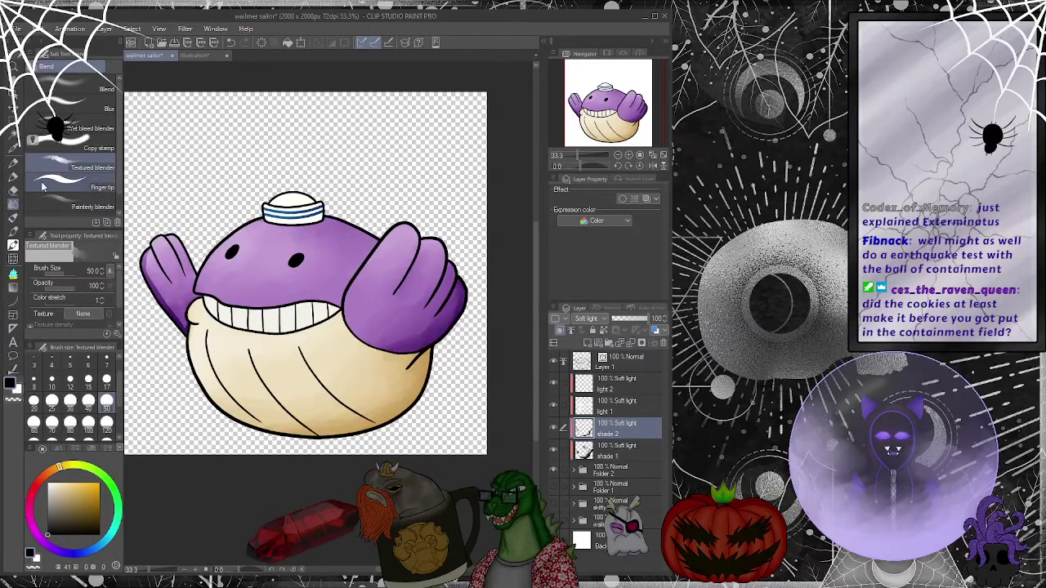
{"action": "key", "text": "p"}
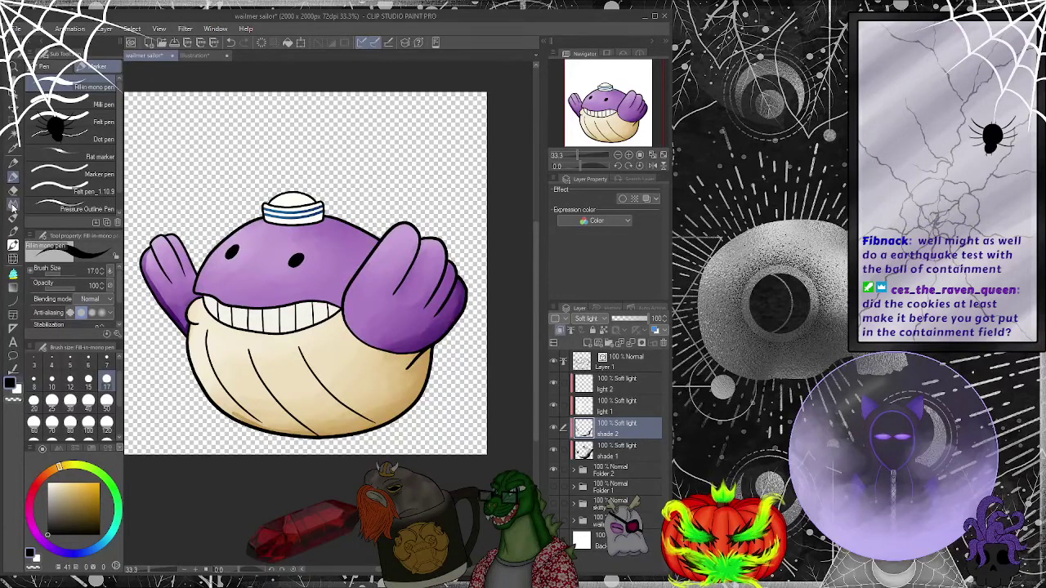
{"action": "key", "text": "j"}
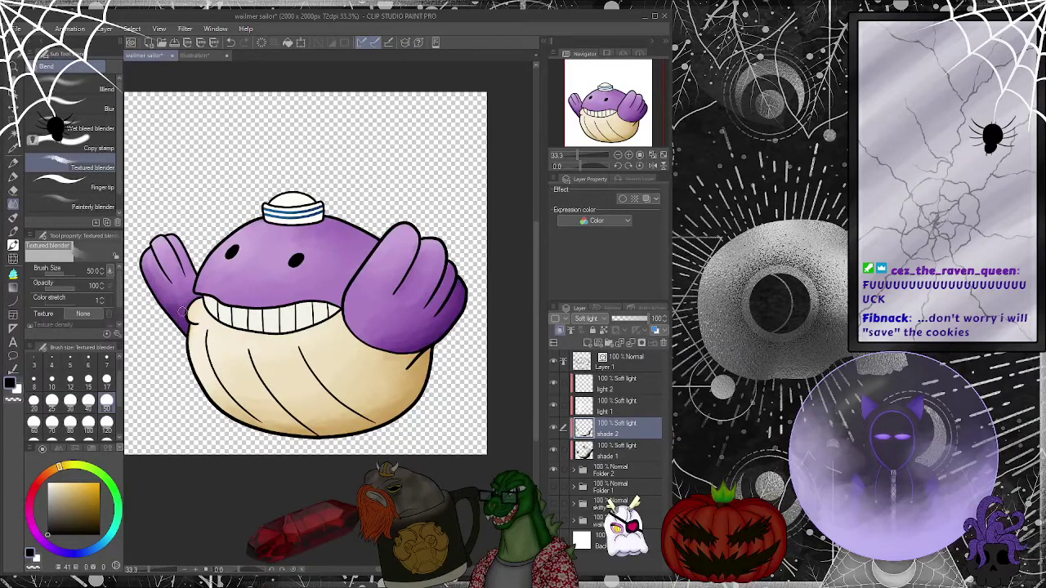
- Add black shading with the Fill-in mono pen beside the smaller fin on the shade 2 layer and soften it with the Textured blender
{"action": "key", "text": "p"}
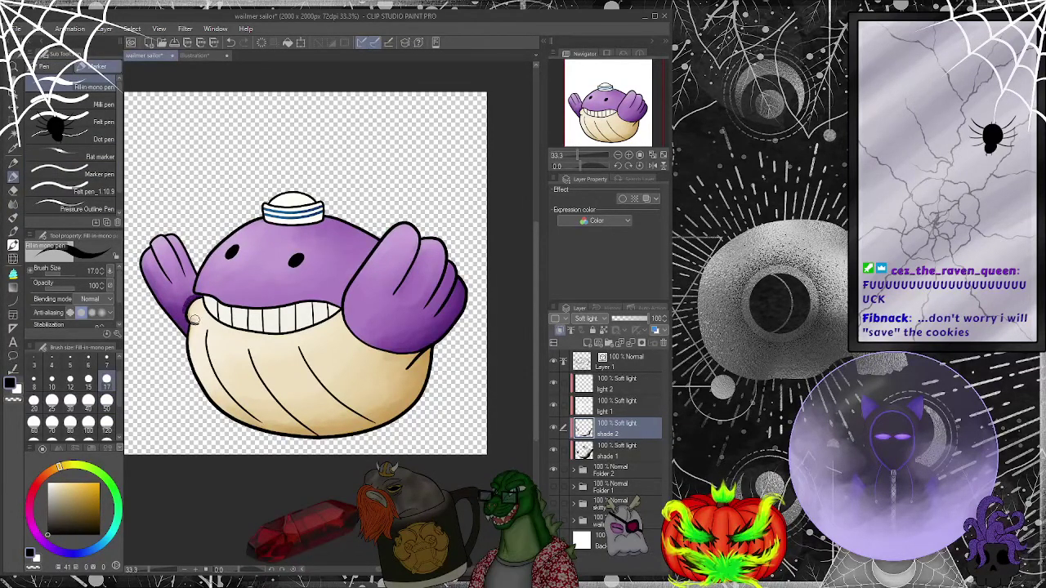
{"action": "key", "text": "j"}
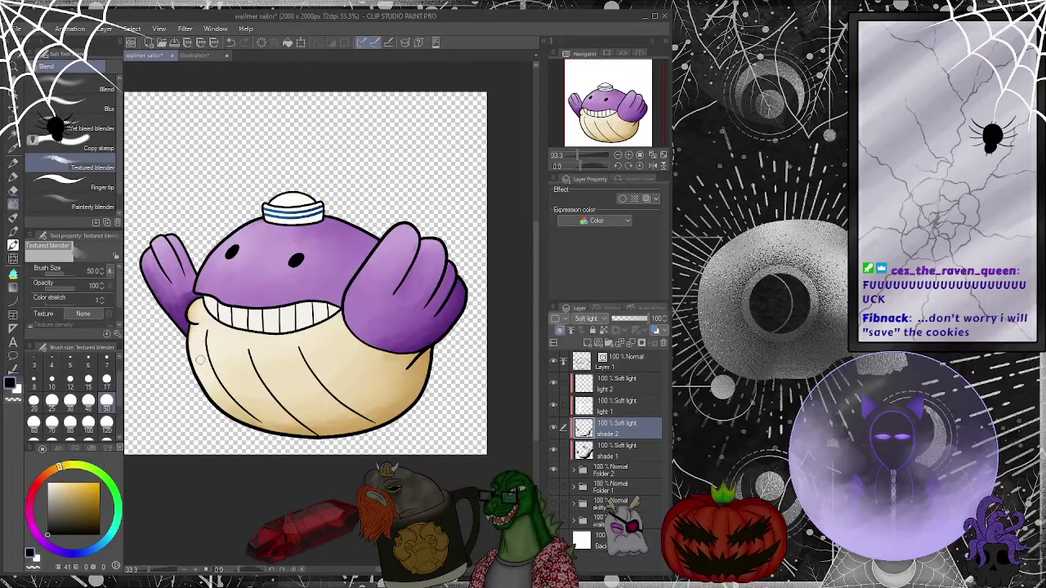
{"action": "left_click", "coordinate": [624, 452]}
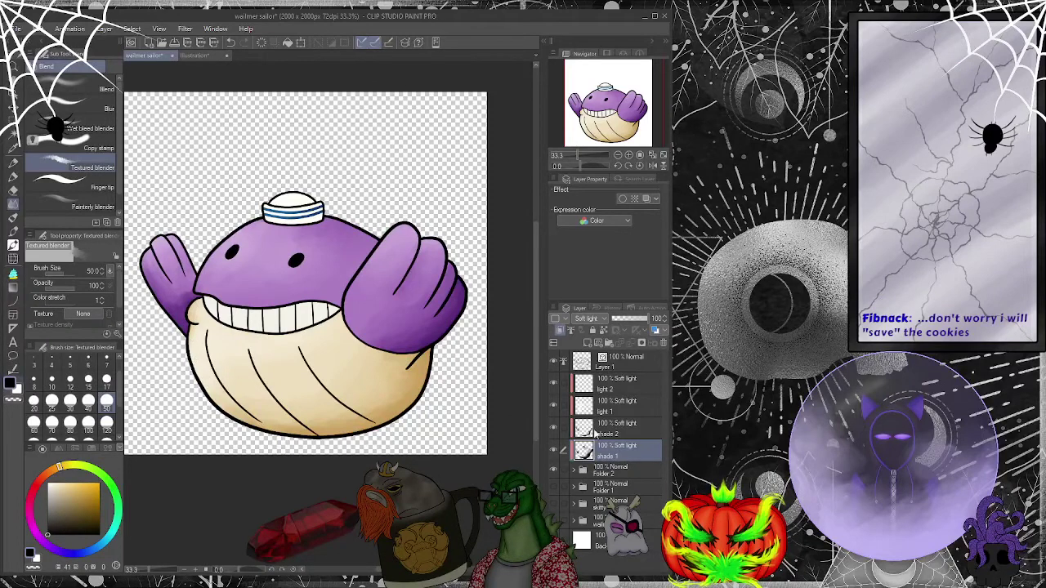
{"action": "key", "text": "alt+bracketright"}
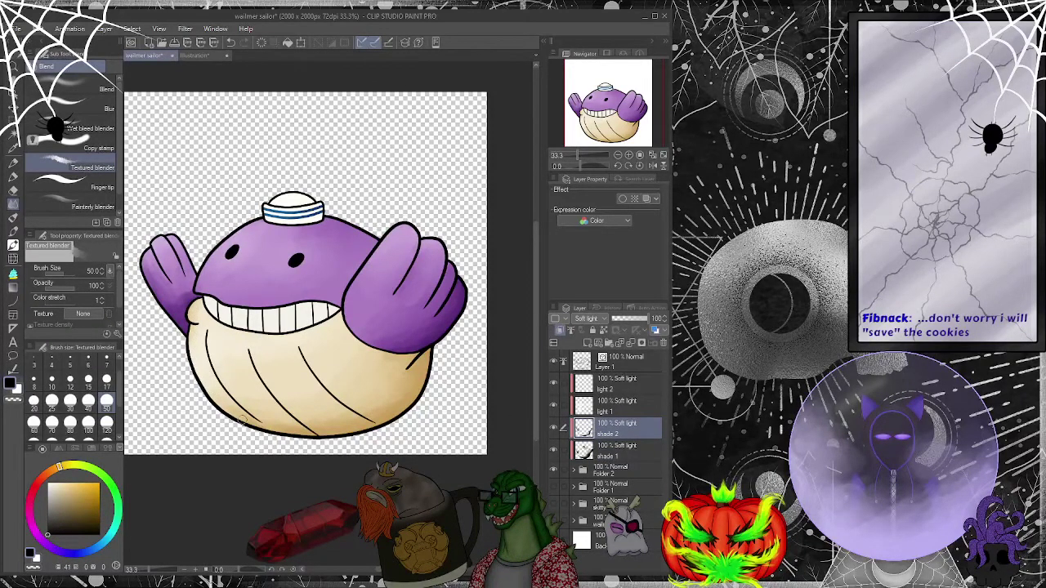
- Add shading on the shade 1 layer with the size 17 Fill-in mono pen and soften it with the size 50 Textured blender
{"action": "key", "text": "alt+bracketleft"}
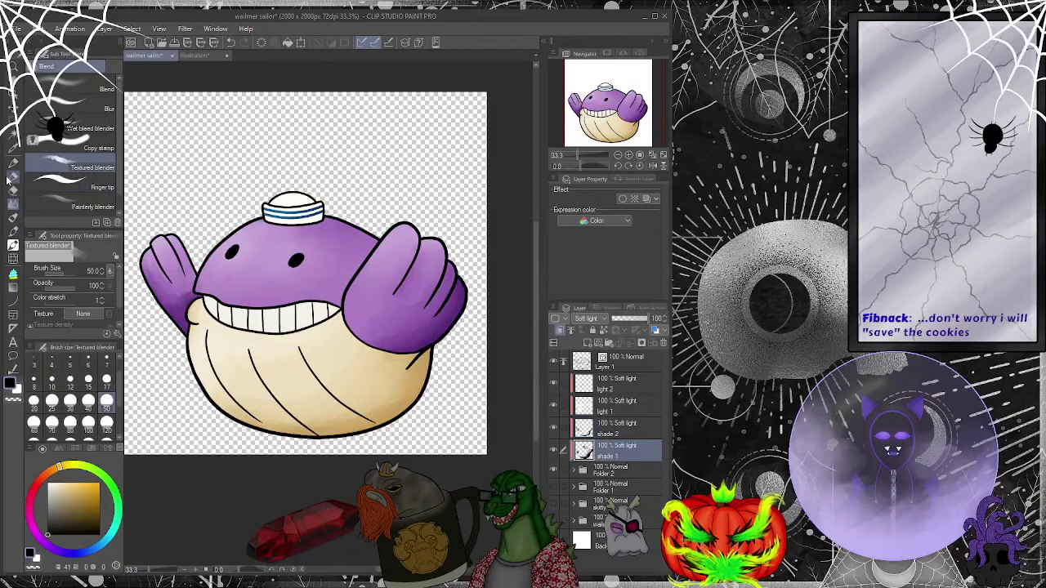
{"action": "key", "text": "p"}
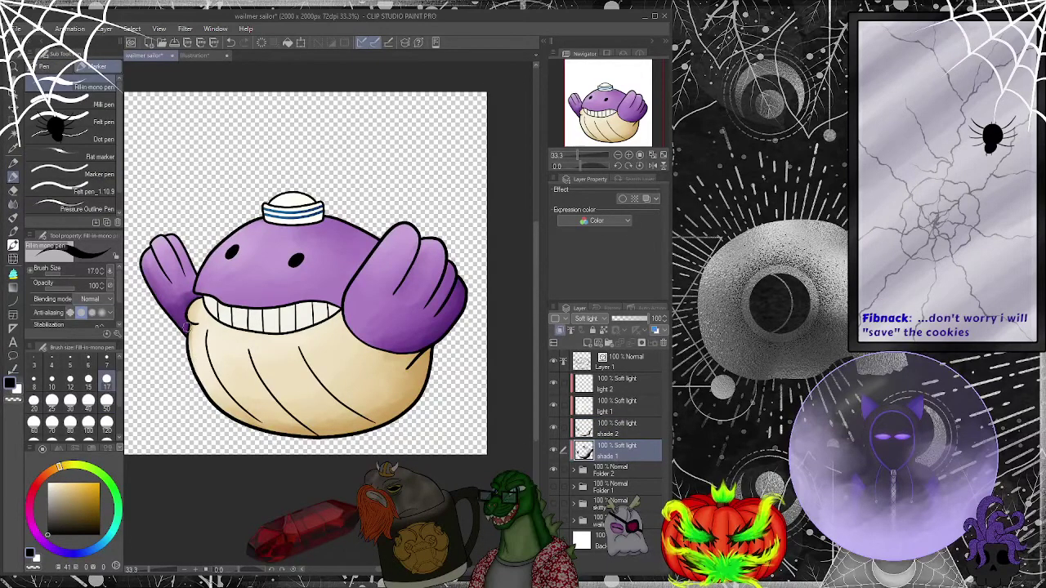
{"action": "left_click", "coordinate": [14, 205]}
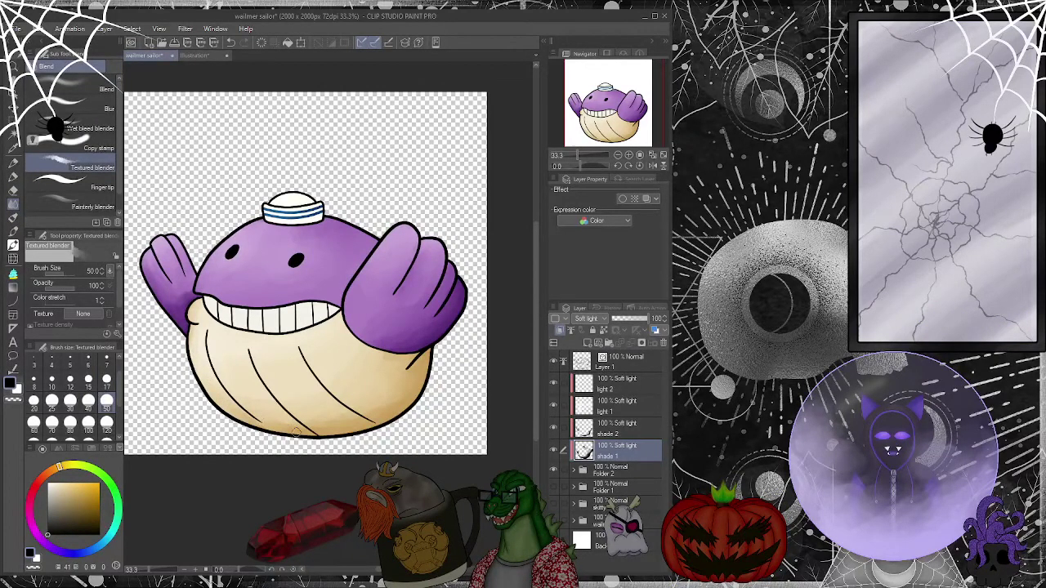
- Set the shade 2 layer's opacity to 60% and touch up its shading with the Fill-in mono pen and Textured blender
{"action": "key", "text": "alt+bracketright"}
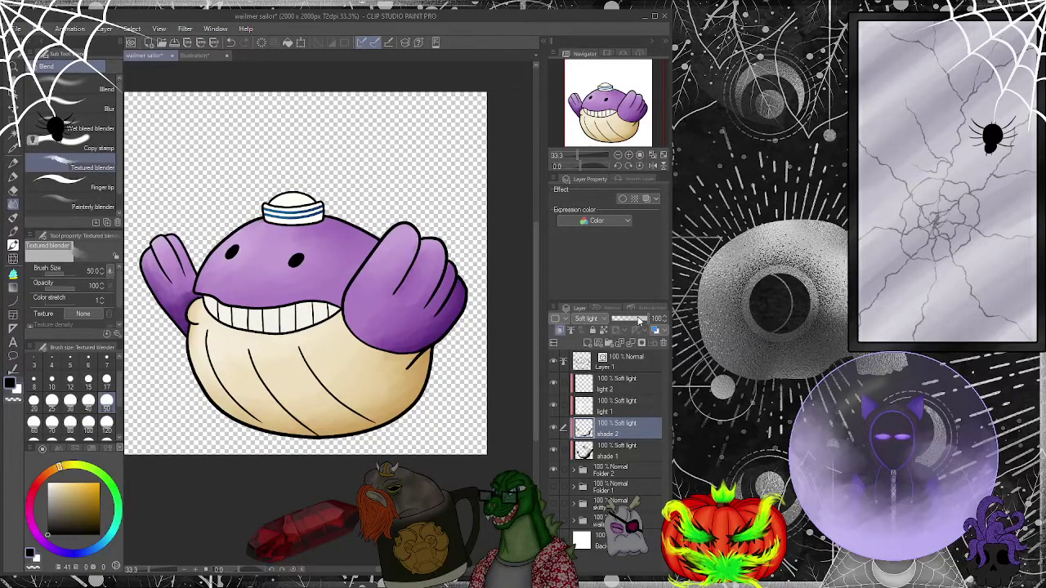
{"action": "left_click_drag", "start_coordinate": [626, 316], "coordinate": [634, 314]}
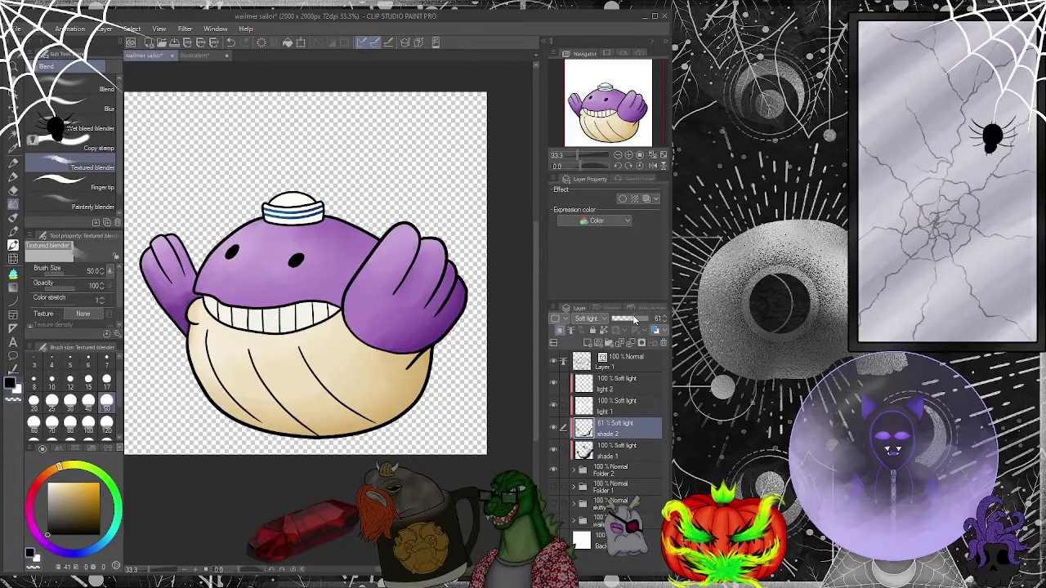
{"action": "left_click", "coordinate": [663, 324]}
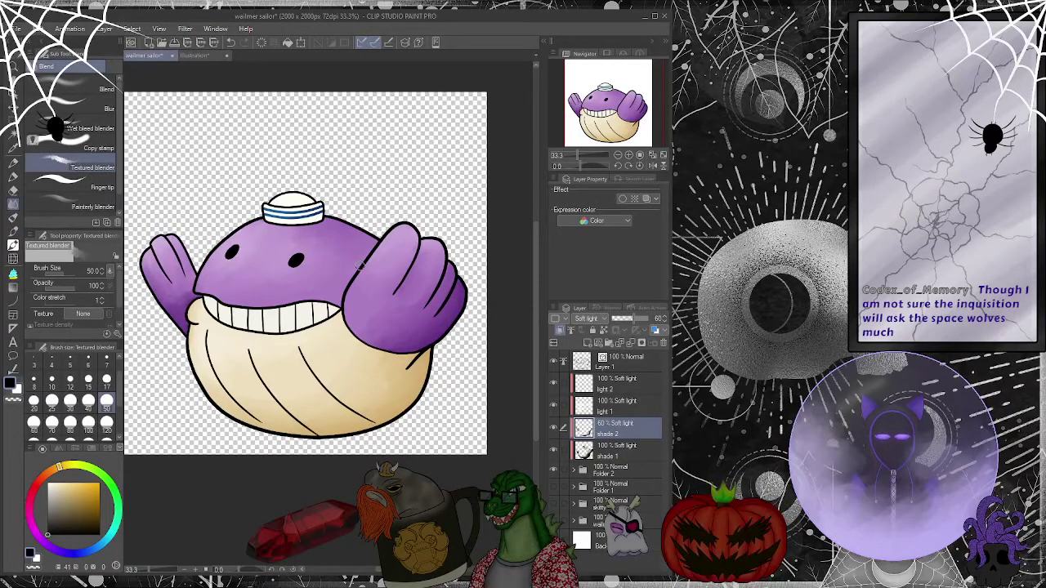
{"action": "left_click", "coordinate": [13, 177]}
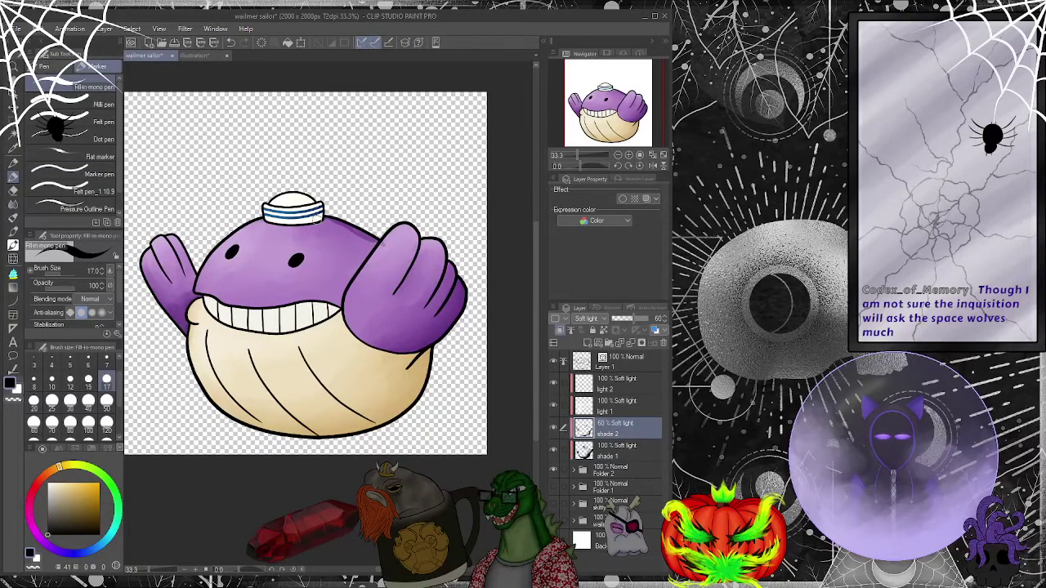
{"action": "key", "text": "j"}
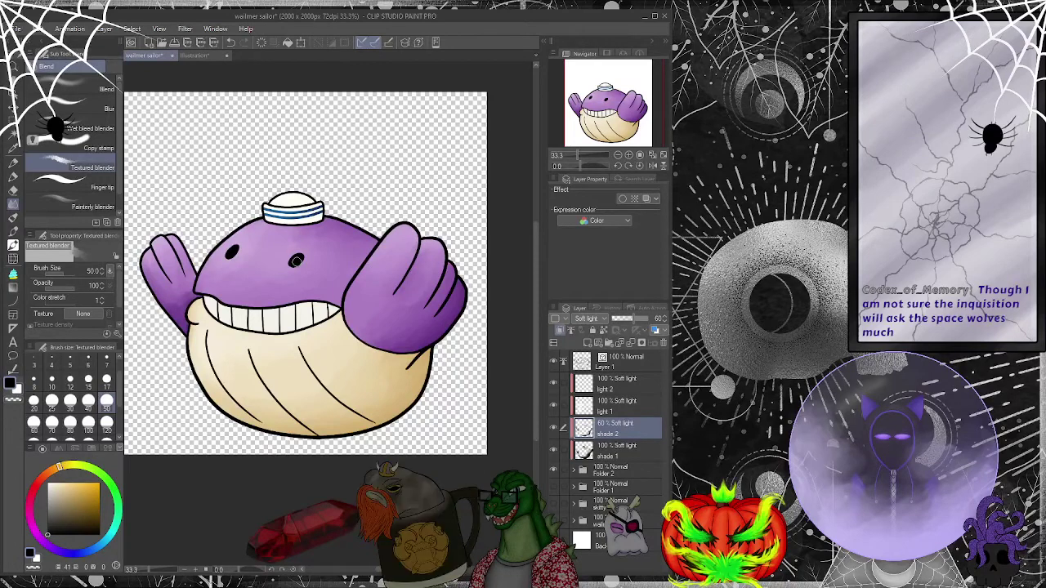
- On a new raster layer above Layer 1, paint two white highlights in each eye with the size 17 pen, redoing the right eye's larger one
{"action": "left_click", "coordinate": [597, 360]}
{"action": "left_click", "coordinate": [590, 344]}
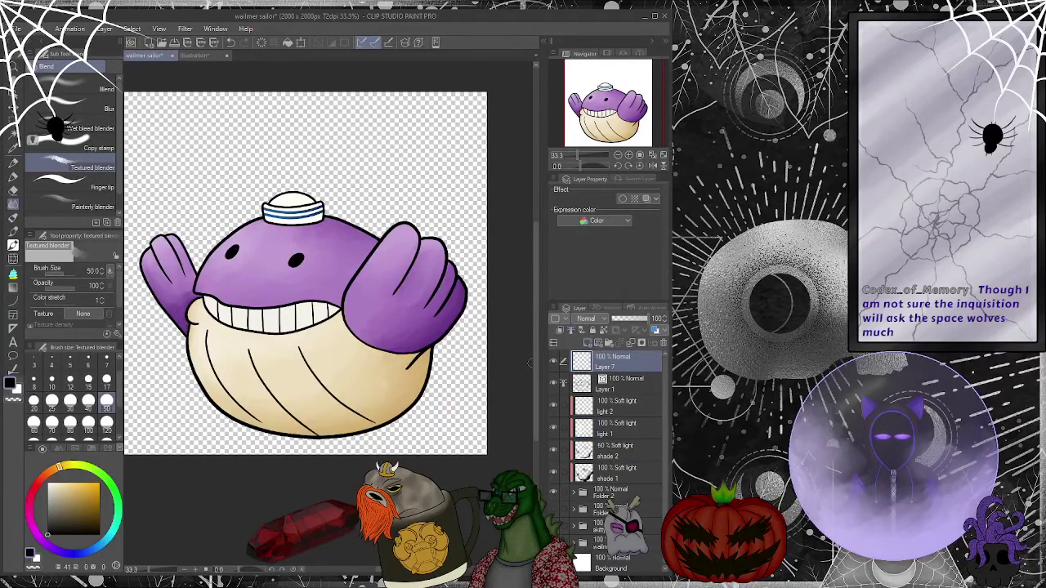
{"action": "left_click", "coordinate": [15, 395]}
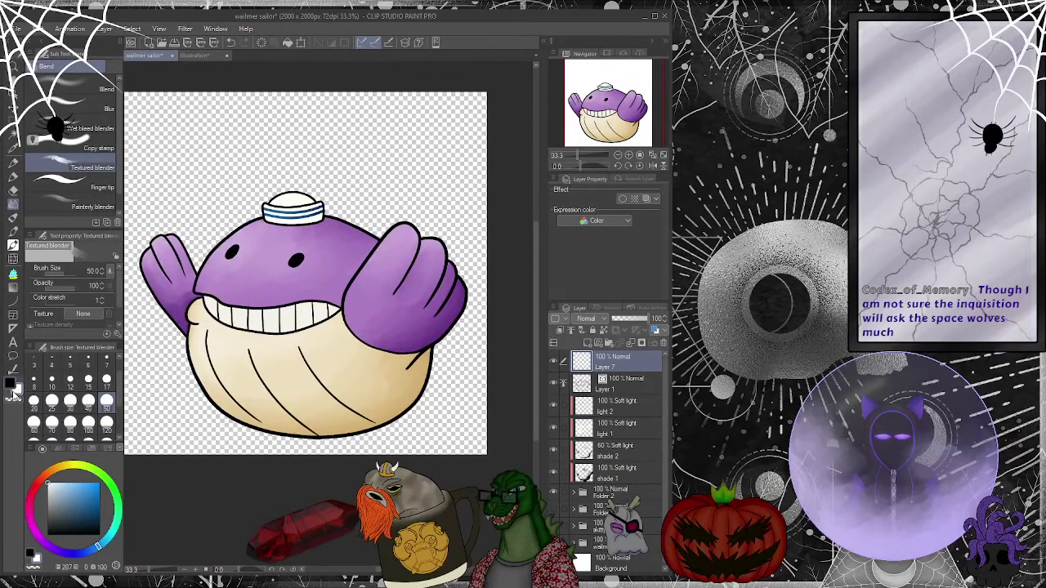
{"action": "scroll", "coordinate": [245, 237], "scroll_direction": "up", "scroll_amount": 2}
{"action": "scroll", "coordinate": [269, 282], "scroll_direction": "up", "scroll_amount": 2}
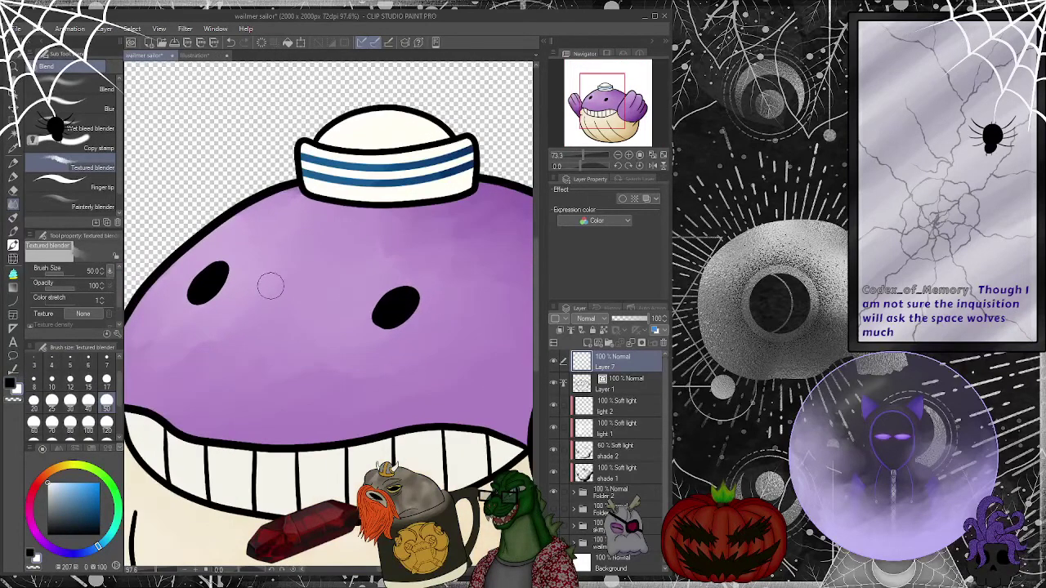
{"action": "left_click", "coordinate": [13, 178]}
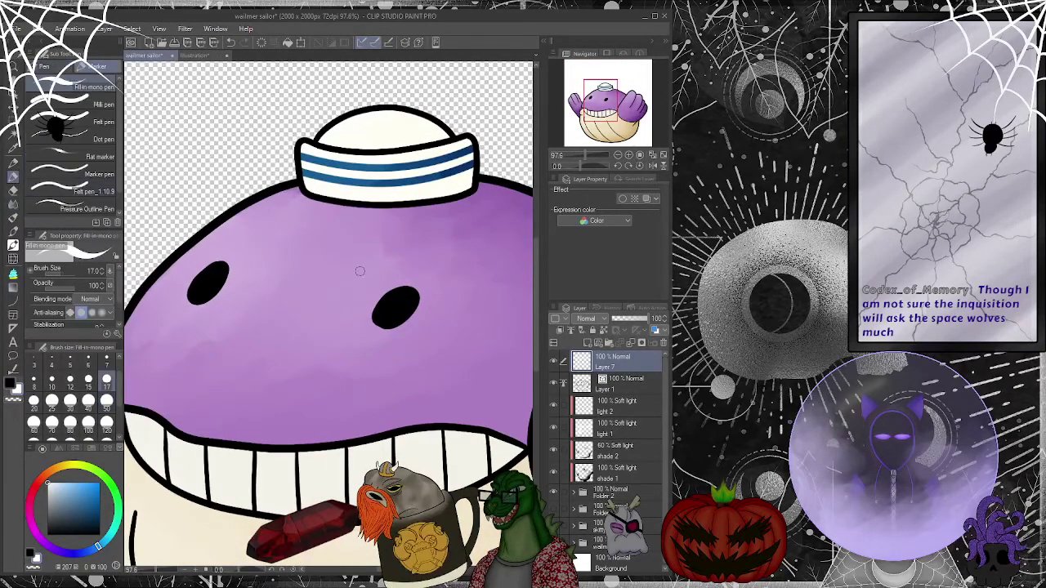
{"action": "left_click", "coordinate": [408, 297]}
{"action": "left_click", "coordinate": [217, 271]}
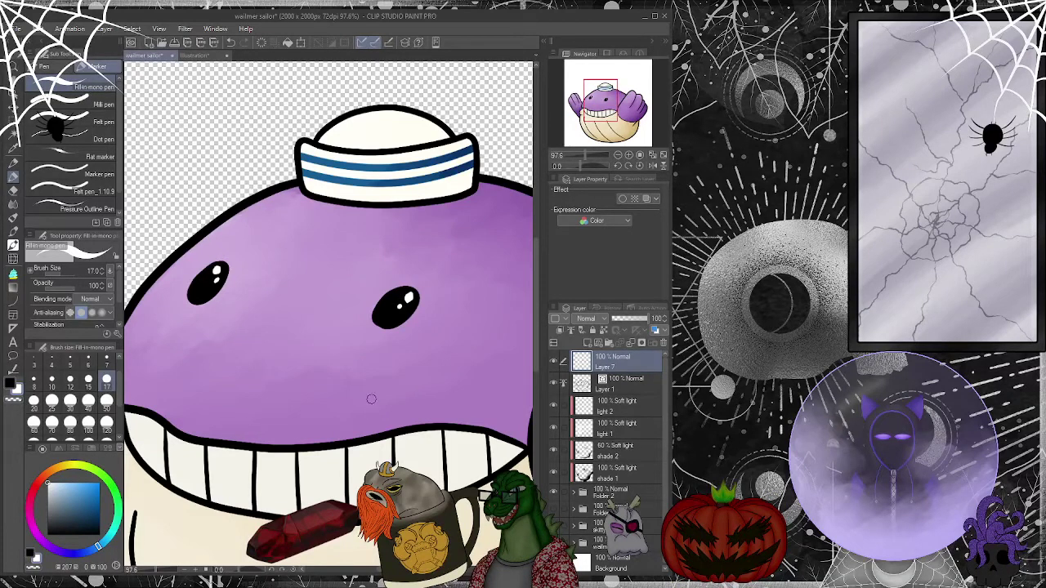
{"action": "left_click", "coordinate": [13, 191]}
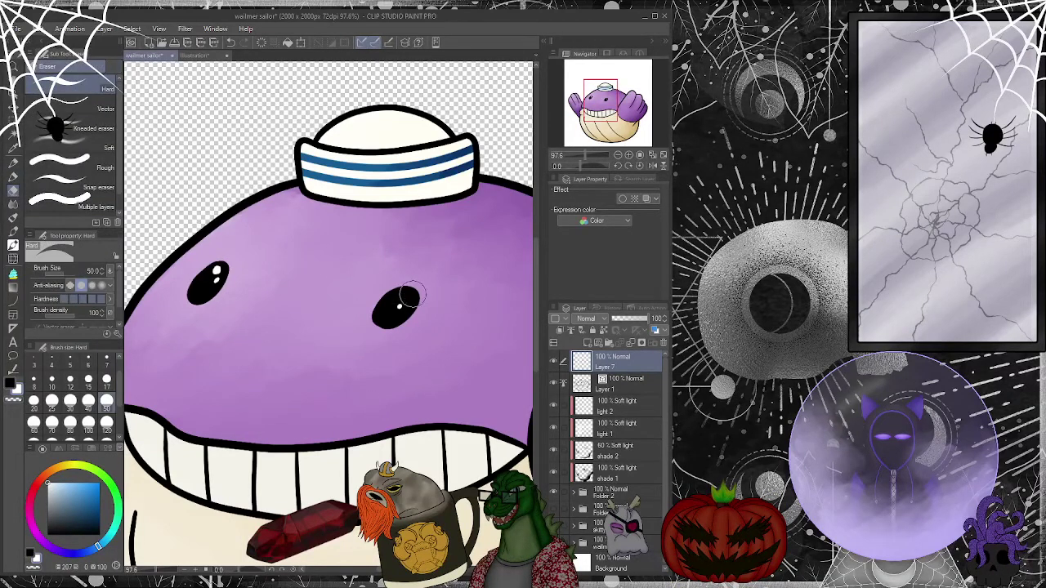
{"action": "left_click", "coordinate": [13, 177]}
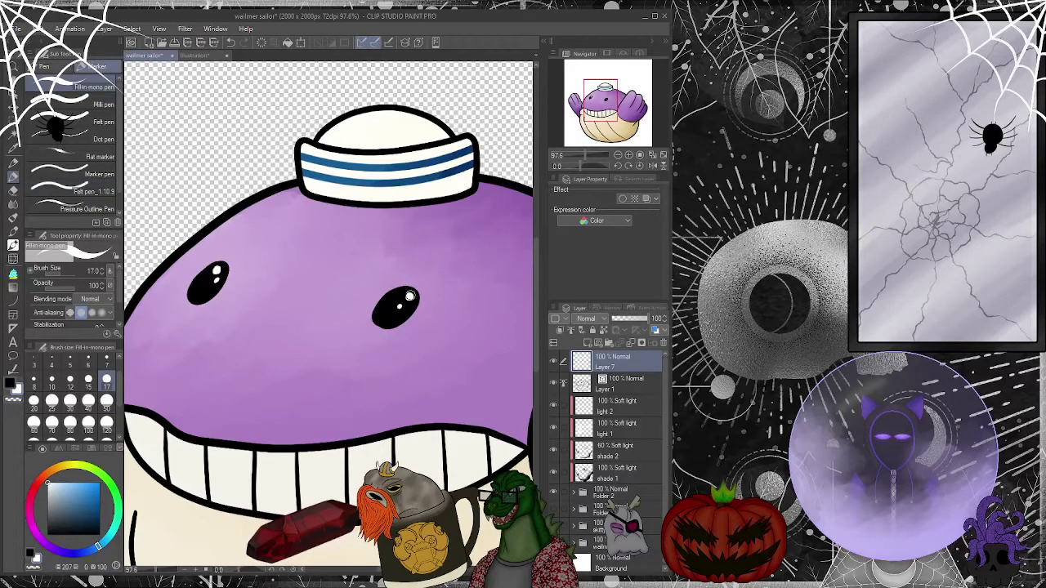
- Review the whole illustration and close the wailmer sailor document
{"action": "scroll", "coordinate": [388, 329], "scroll_direction": "down", "scroll_amount": 2}
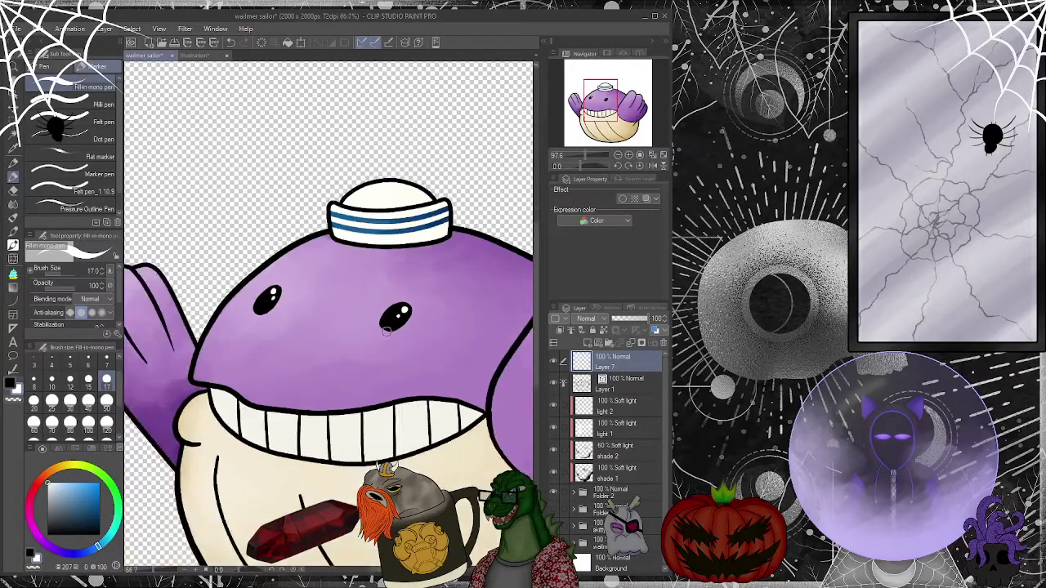
{"action": "scroll", "coordinate": [385, 331], "scroll_direction": "down", "scroll_amount": 5}
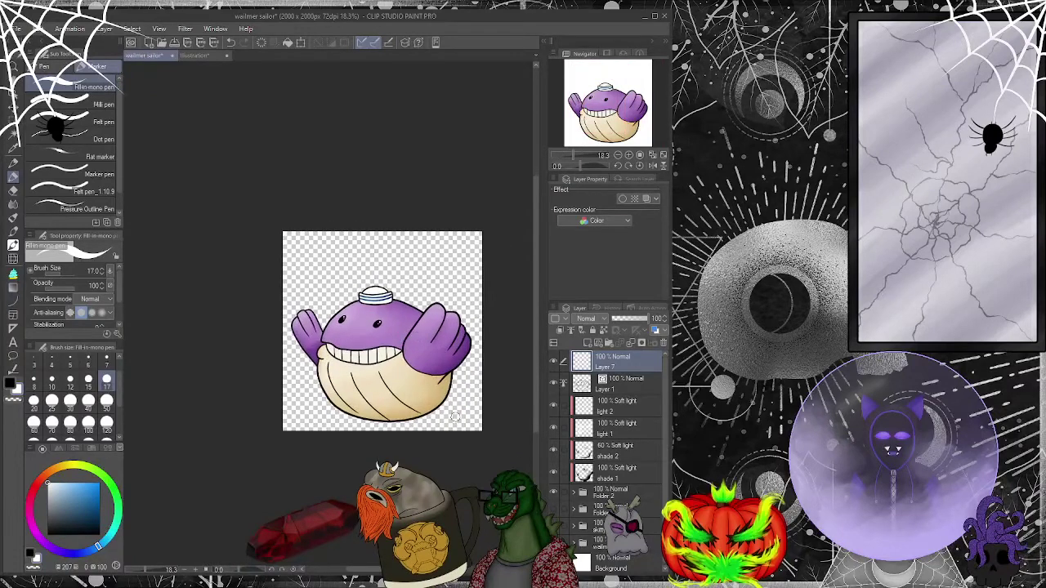
{"action": "key", "text": "ctrl+0"}
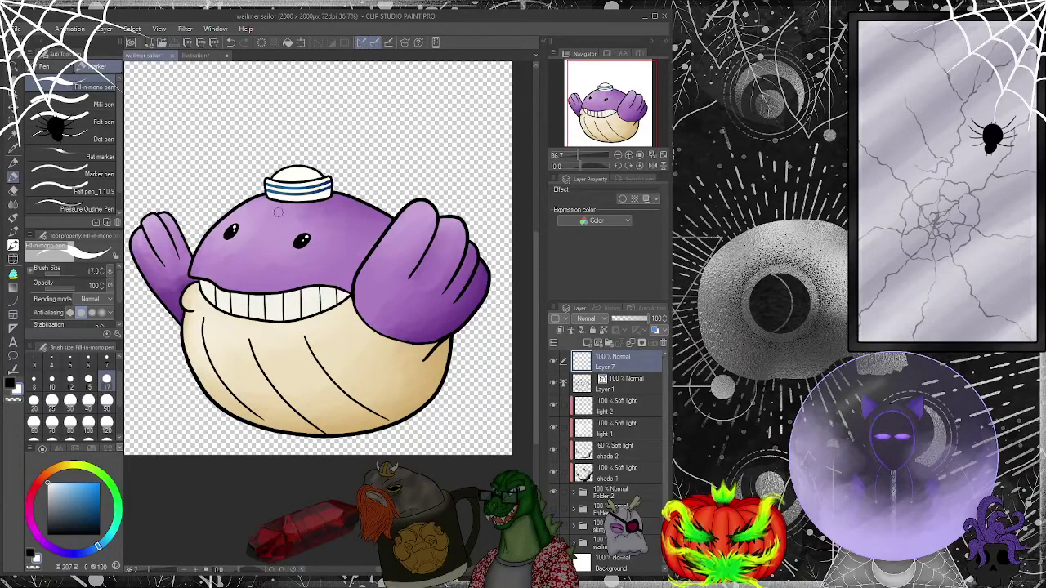
{"action": "left_click", "coordinate": [171, 57]}
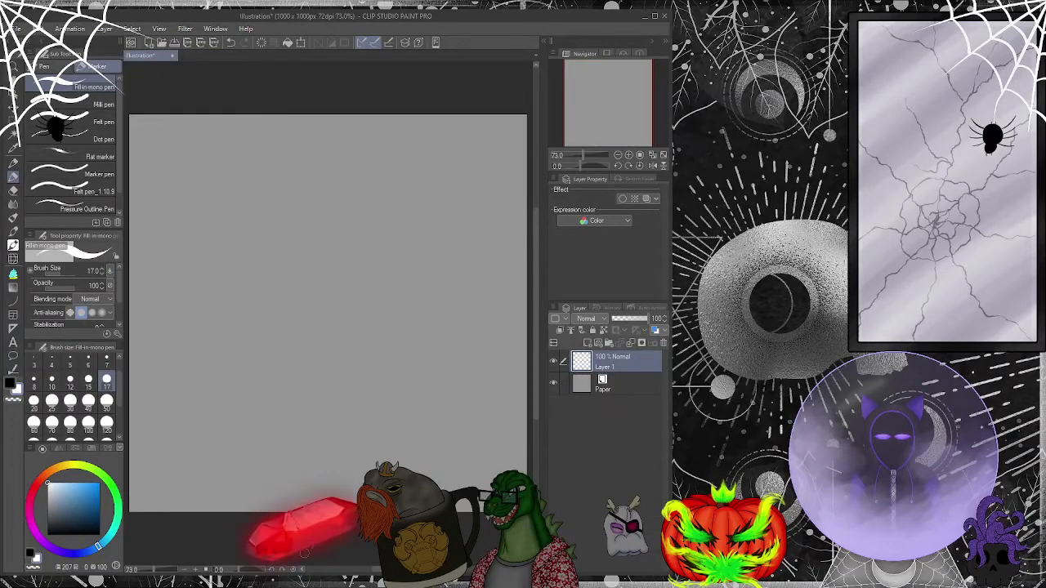
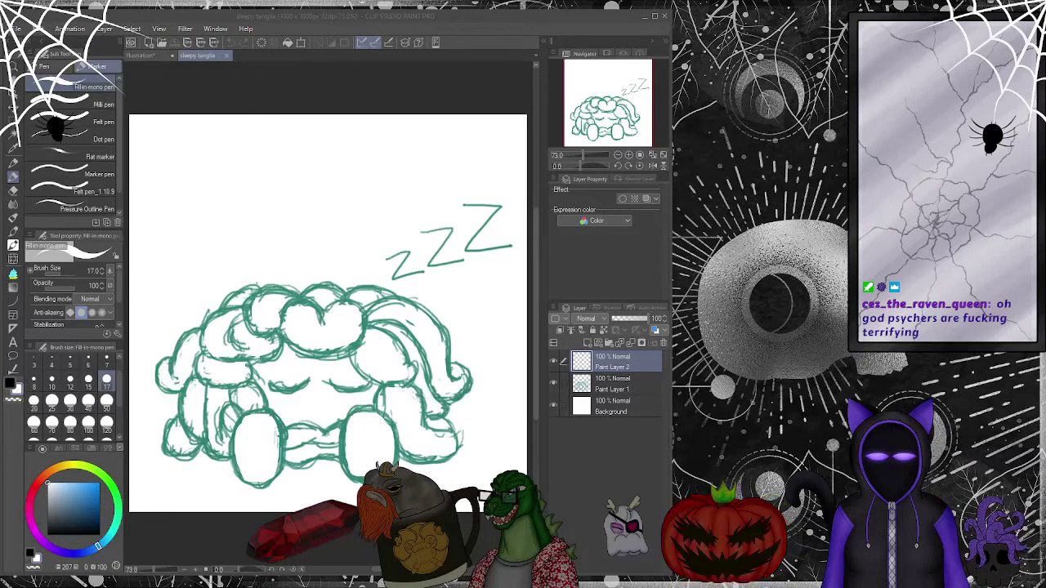
- Paste the sprite from 114tangela.png into the sleepy tanglia document and enlarge it in the canvas's upper-left corner
{"action": "left_click_drag", "start_coordinate": [532, 56], "coordinate": [265, 55]}
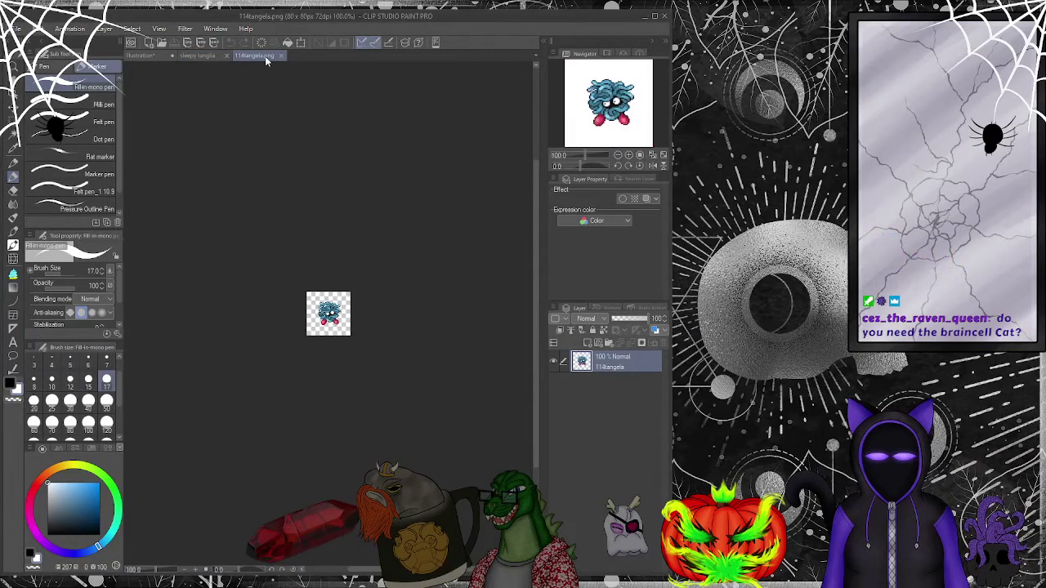
{"action": "left_click", "coordinate": [195, 56]}
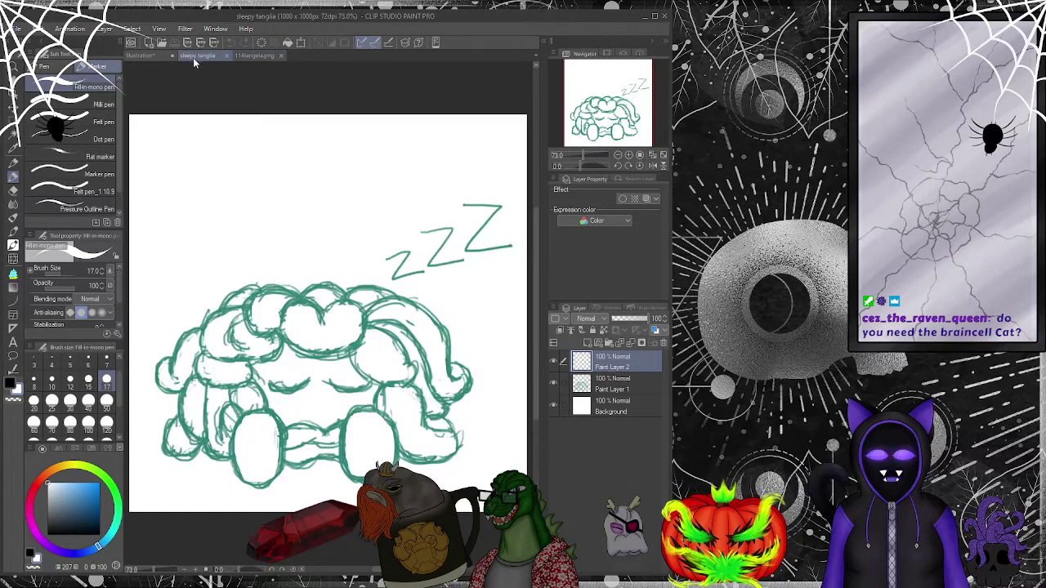
{"action": "key", "text": "ctrl+v"}
{"action": "key", "text": "ctrl+t"}
{"action": "left_click_drag", "start_coordinate": [157, 139], "coordinate": [204, 192]}
{"action": "key", "text": "Return"}
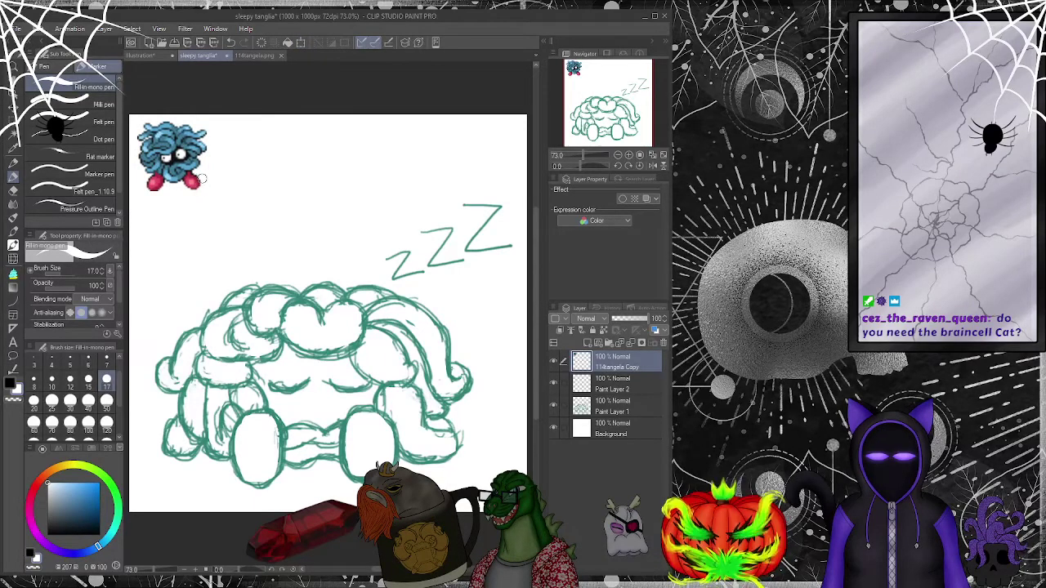
- Move the pasted 114tangela Copy layer directly above Background and lock it
{"action": "mouse_move", "coordinate": [619, 367]}
{"action": "left_mouse_down"}
{"action": "mouse_move", "coordinate": [617, 418]}
{"action": "mouse_move", "coordinate": [614, 362]}
{"action": "left_mouse_up"}
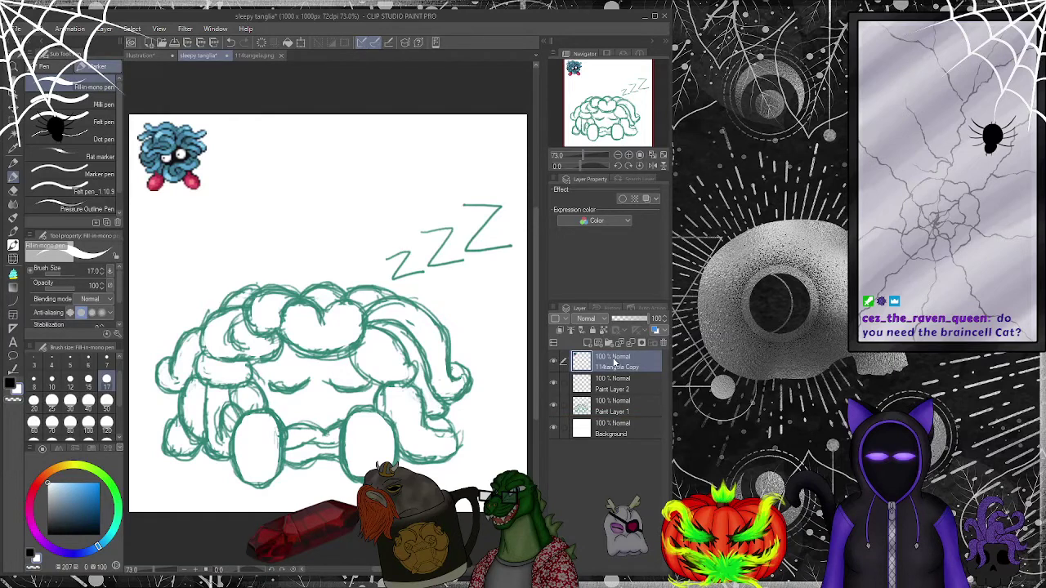
{"action": "key", "text": "ctrl+z"}
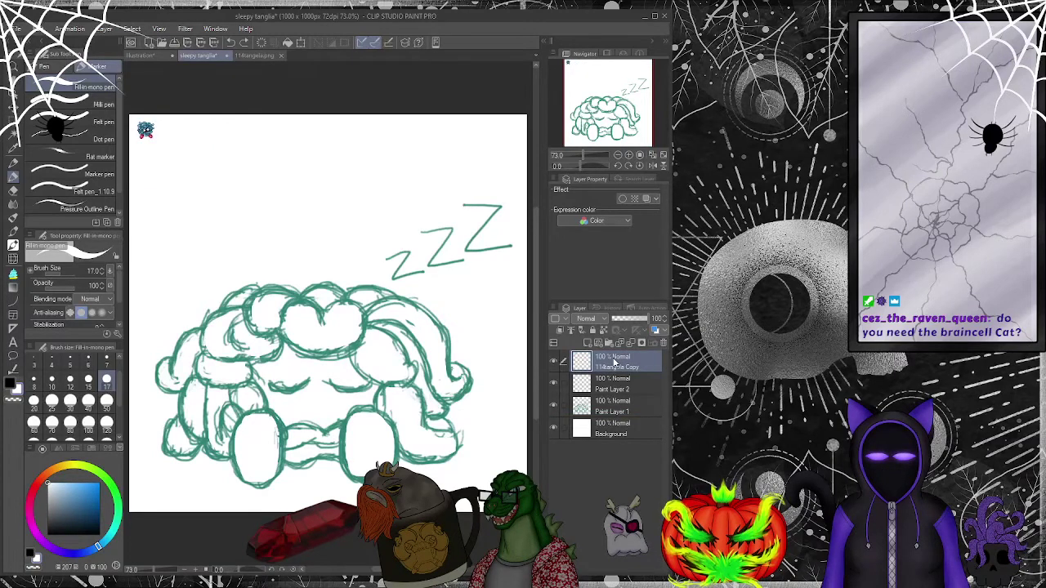
{"action": "key", "text": "ctrl+y"}
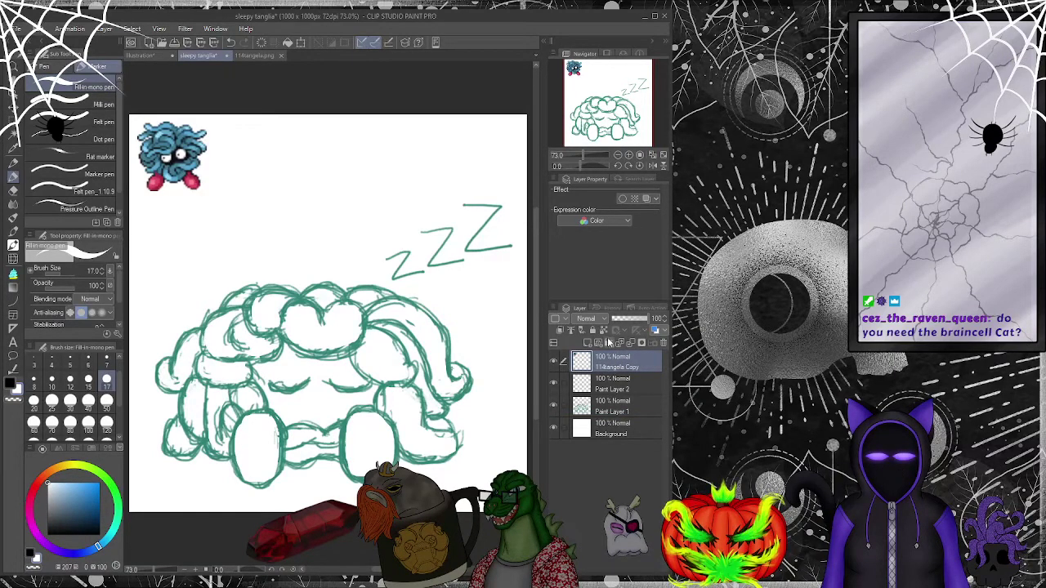
{"action": "left_click_drag", "start_coordinate": [613, 369], "coordinate": [617, 420]}
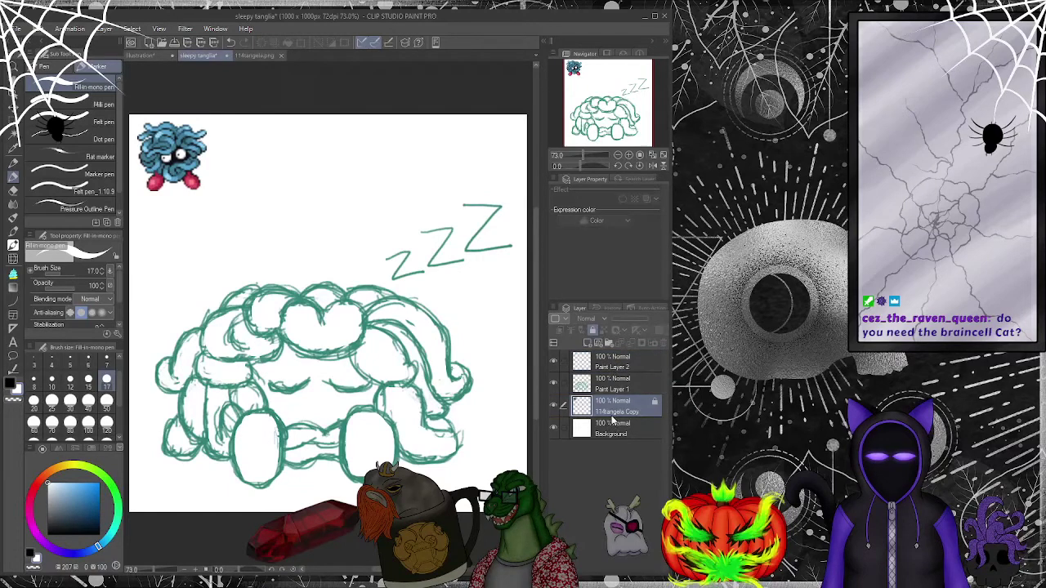
- Merge Paint Layer 2 down into Paint Layer 1 and add a new vector layer above it
{"action": "left_click", "coordinate": [611, 368]}
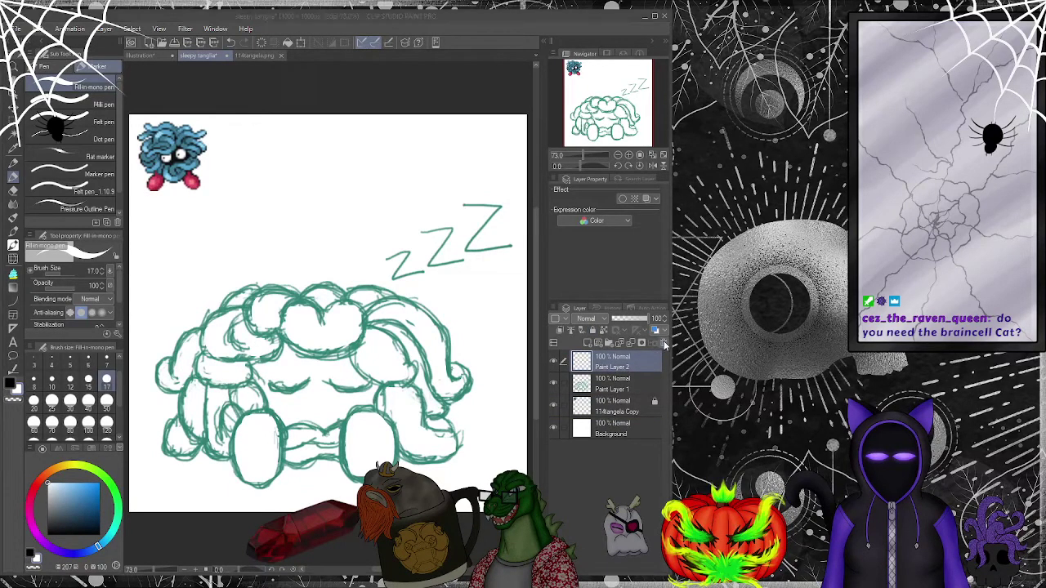
{"action": "key", "text": "ctrl+e"}
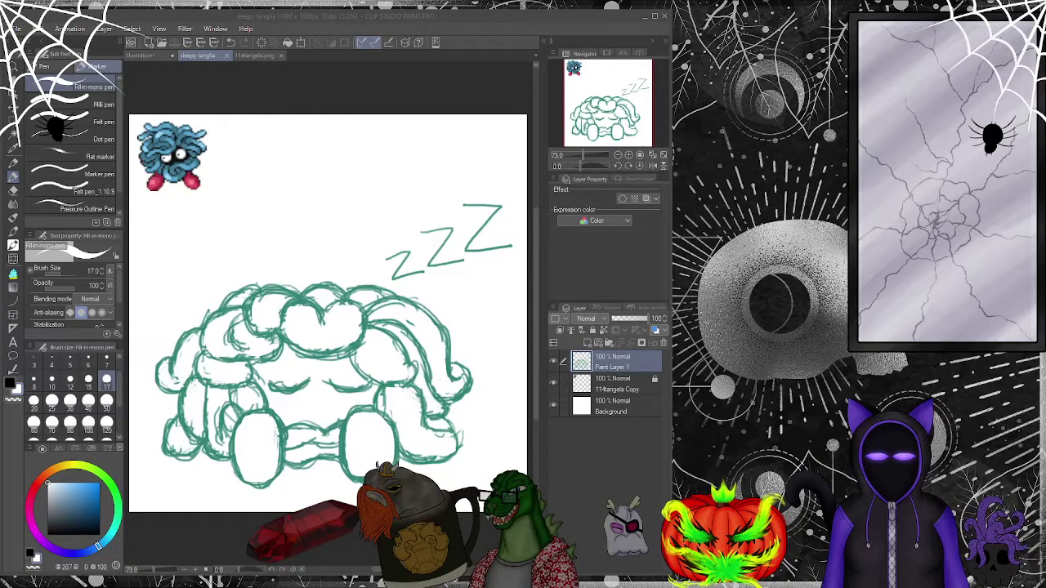
{"action": "key", "text": "alt+Tab"}
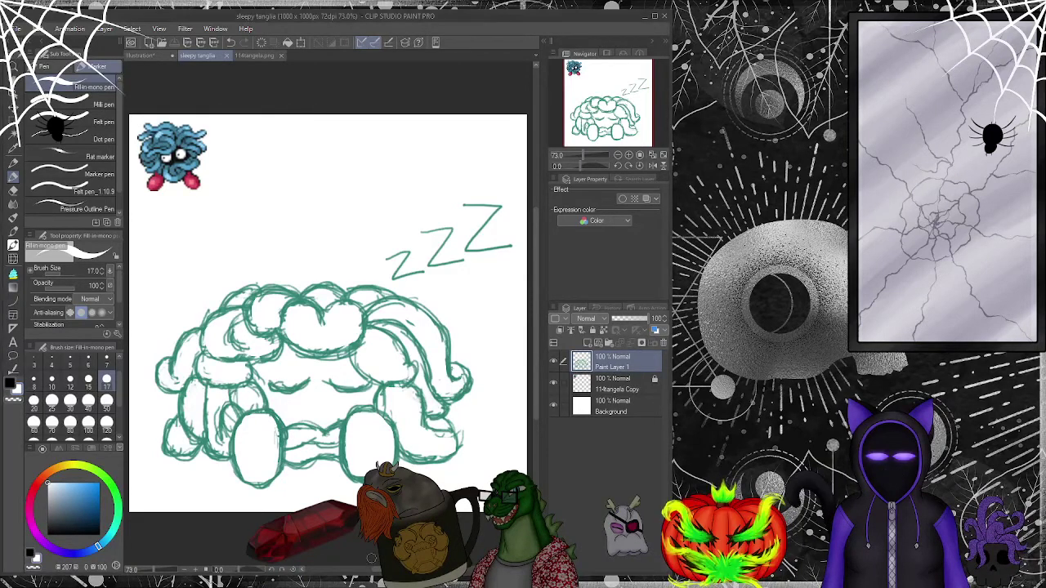
{"action": "left_click", "coordinate": [587, 343]}
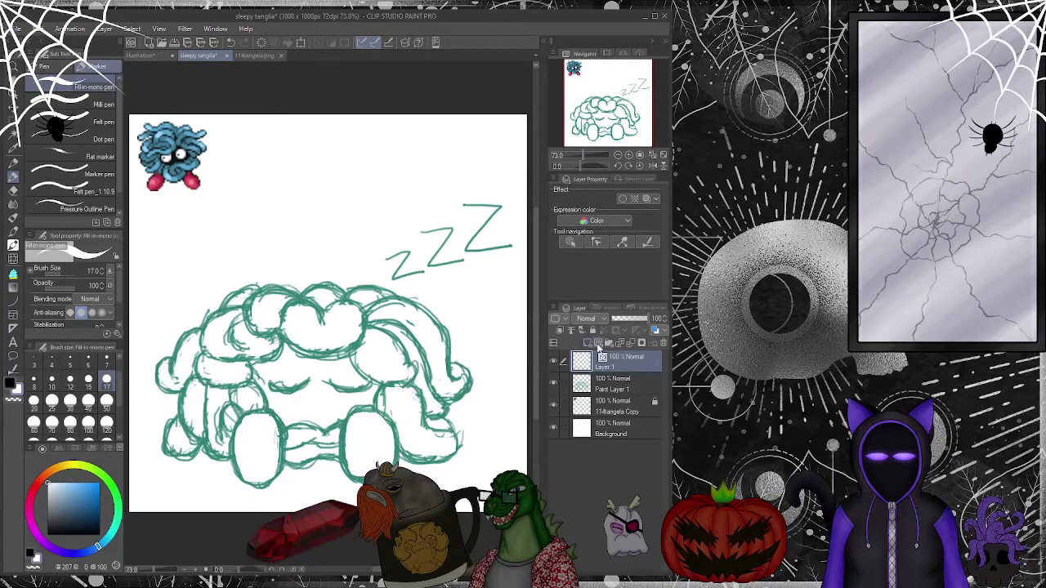
- Choose the Crisp Inker pen for inking the Tangela sketch on the vector layer
{"action": "left_click", "coordinate": [12, 382]}
{"action": "left_click", "coordinate": [43, 66]}
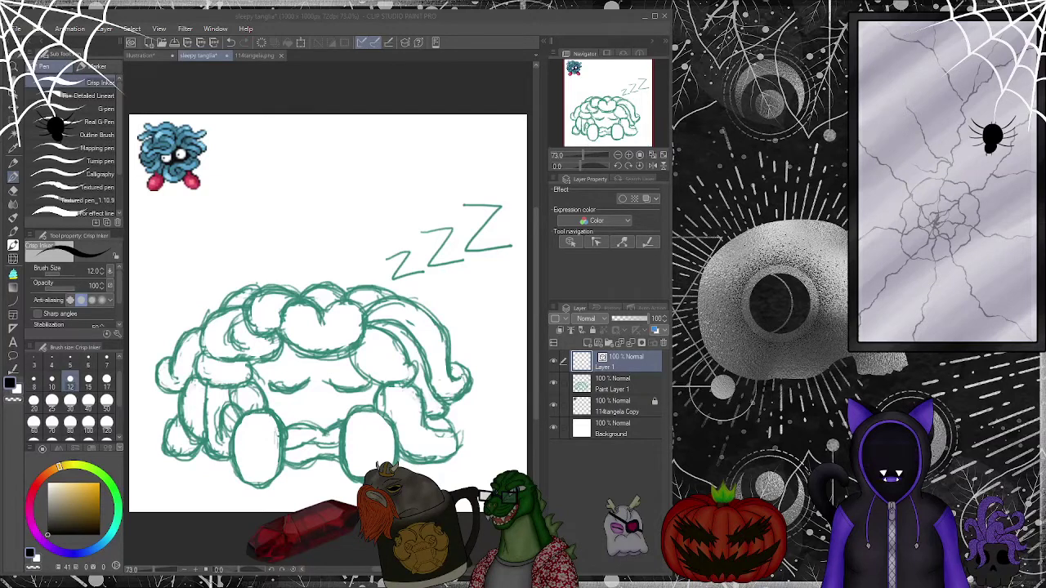
{"action": "key", "text": "alt+Tab"}
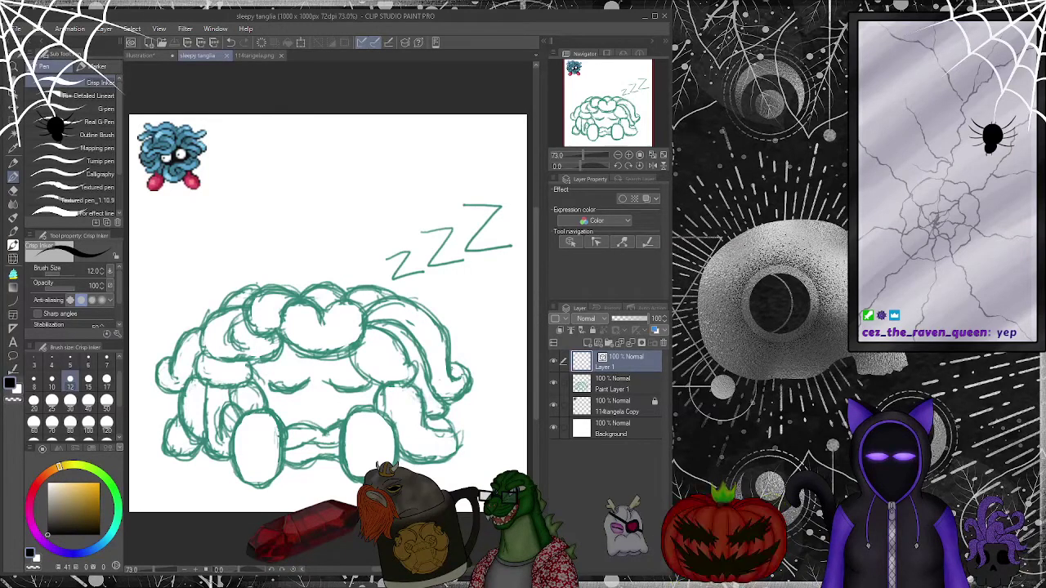
{"action": "scroll", "coordinate": [351, 315], "scroll_direction": "down", "scroll_amount": 2}
{"action": "scroll", "coordinate": [352, 314], "scroll_direction": "up", "scroll_amount": 1}
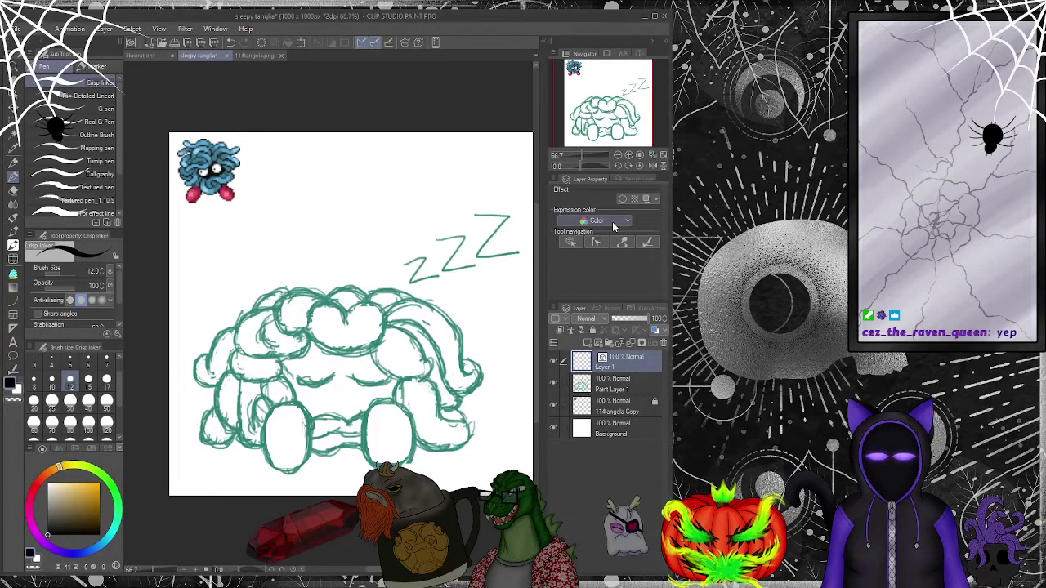
{"action": "scroll", "coordinate": [355, 409], "scroll_direction": "up", "scroll_amount": 1}
{"action": "scroll", "coordinate": [354, 406], "scroll_direction": "up", "scroll_amount": 1}
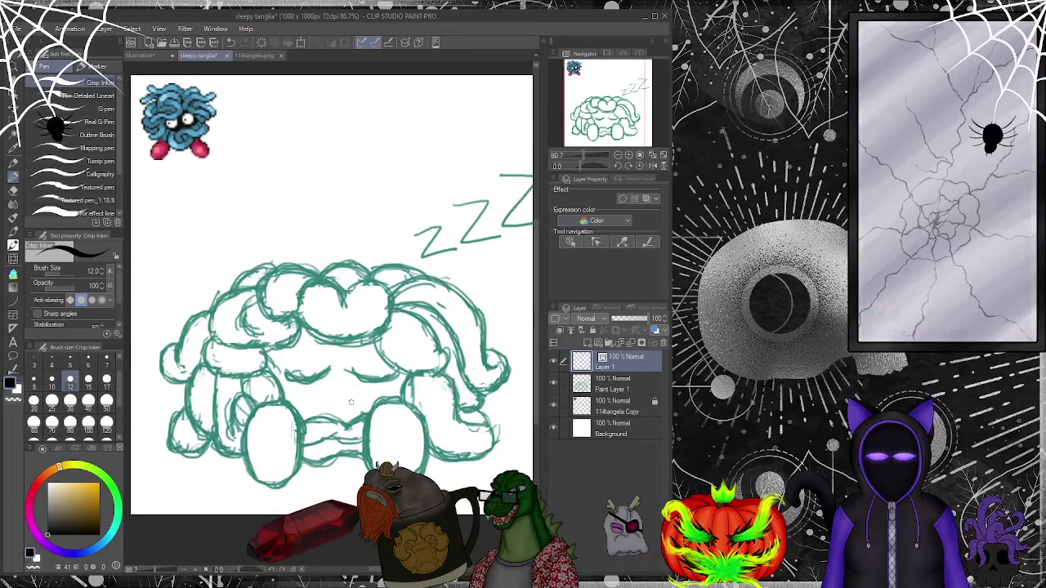
{"action": "scroll", "coordinate": [350, 402], "scroll_direction": "up", "scroll_amount": 3}
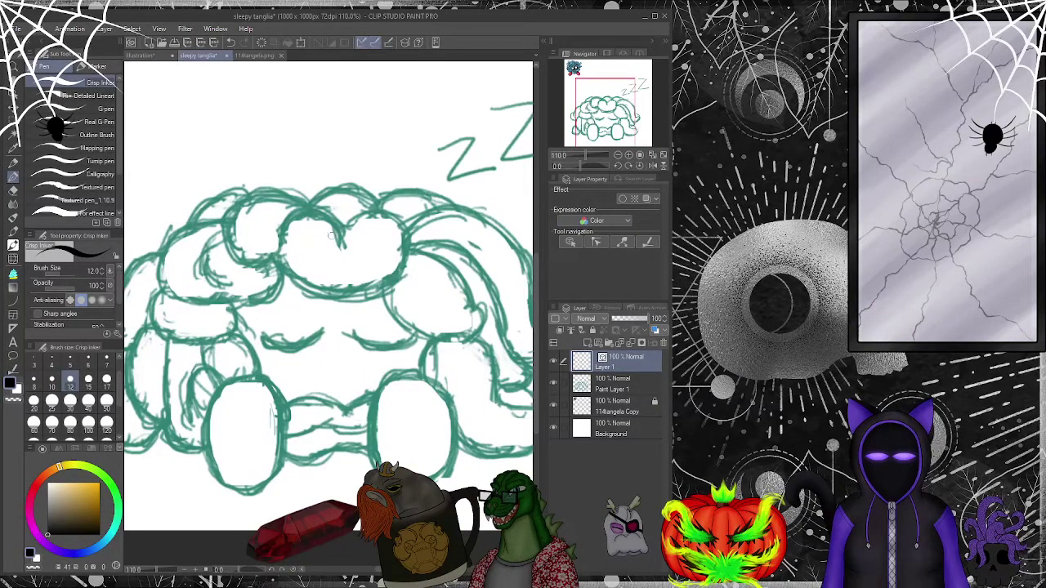
{"action": "mouse_move", "coordinate": [344, 247]}
{"action": "left_mouse_down"}
{"action": "mouse_move", "coordinate": [328, 219]}
{"action": "mouse_move", "coordinate": [294, 207]}
{"action": "mouse_move", "coordinate": [276, 238]}
{"action": "mouse_move", "coordinate": [294, 291]}
{"action": "mouse_move", "coordinate": [330, 302]}
{"action": "mouse_move", "coordinate": [384, 291]}
{"action": "mouse_move", "coordinate": [413, 249]}
{"action": "mouse_move", "coordinate": [391, 211]}
{"action": "mouse_move", "coordinate": [345, 233]}
{"action": "left_mouse_up"}
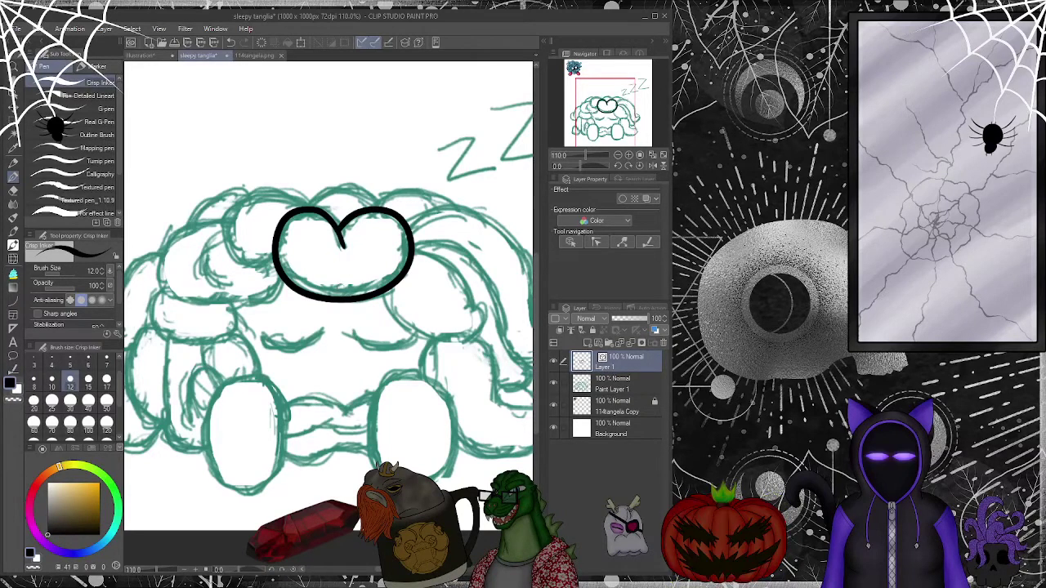
{"action": "key", "text": "ctrl+z"}
{"action": "mouse_move", "coordinate": [346, 239]}
{"action": "left_mouse_down"}
{"action": "mouse_move", "coordinate": [344, 250]}
{"action": "mouse_move", "coordinate": [324, 210]}
{"action": "left_mouse_up"}
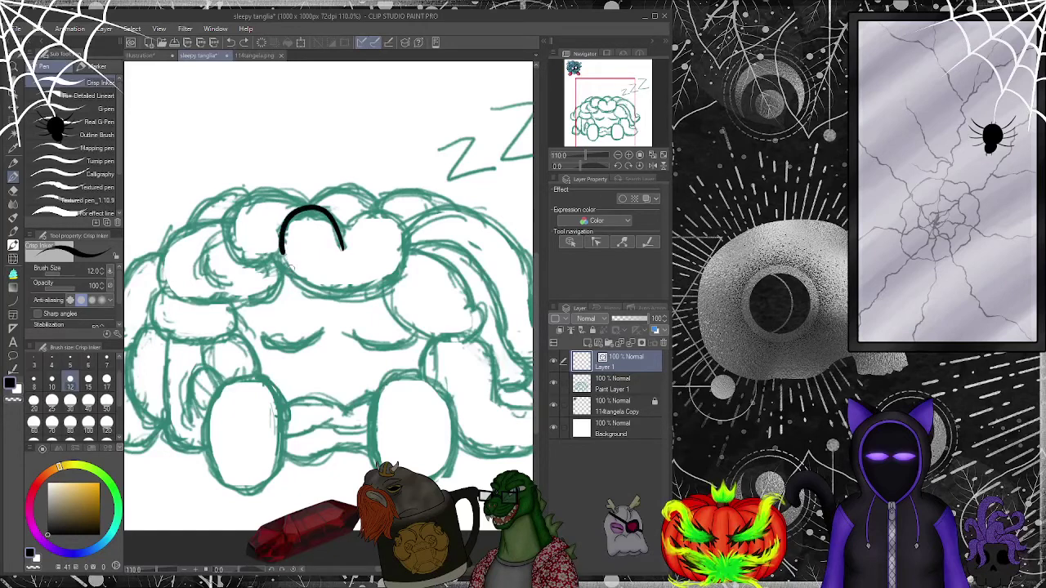
{"action": "mouse_move", "coordinate": [372, 291]}
{"action": "left_mouse_down"}
{"action": "mouse_move", "coordinate": [395, 276]}
{"action": "mouse_move", "coordinate": [405, 233]}
{"action": "mouse_move", "coordinate": [394, 216]}
{"action": "mouse_move", "coordinate": [344, 232]}
{"action": "left_mouse_up"}
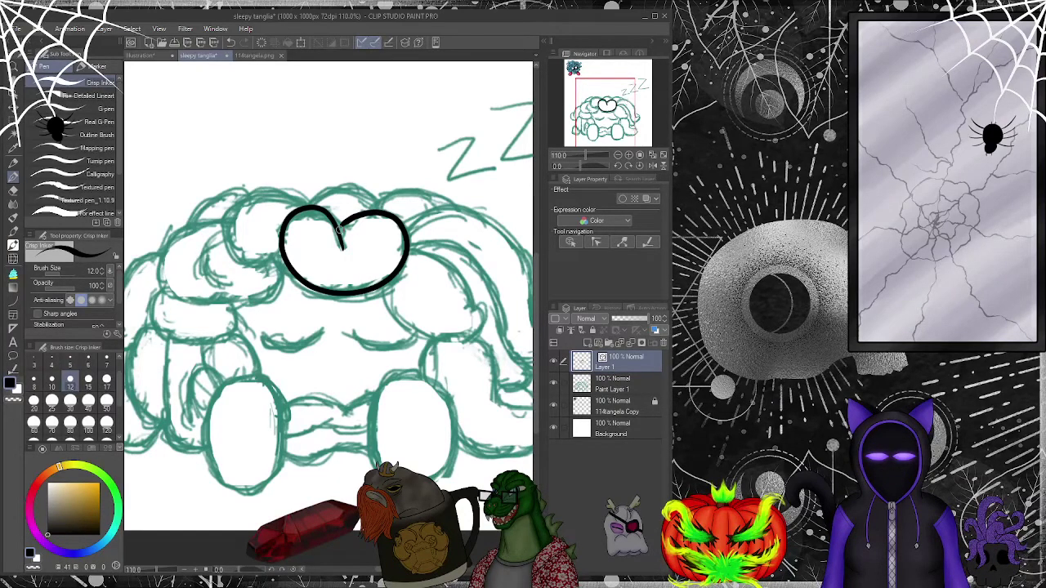
{"action": "key", "text": "ctrl+z"}
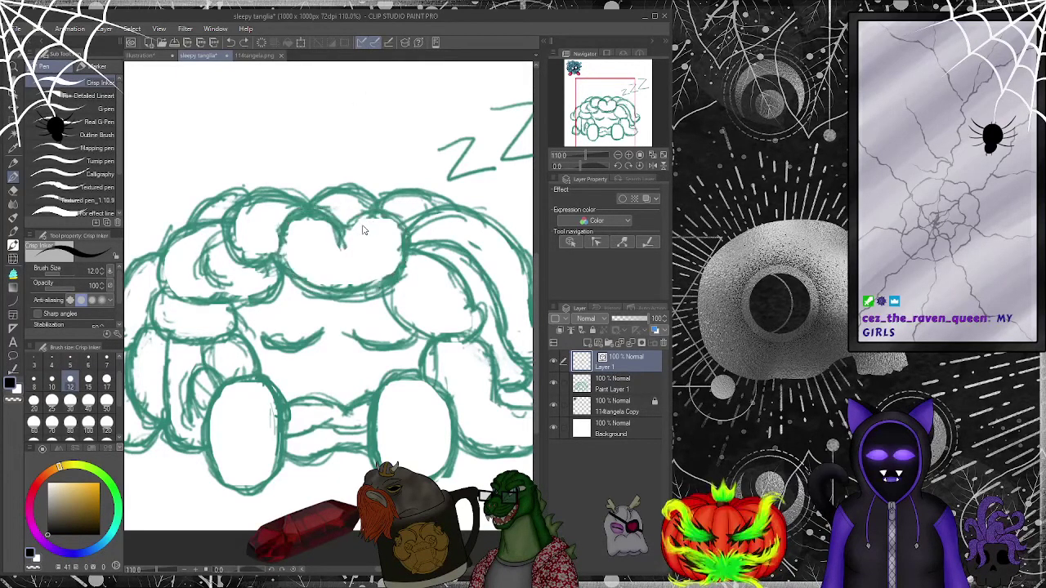
- Ink the closed heart-shaped vine lobe at the centre of Tangela's forehead with the Crisp Inker pen, following the green sketch
{"action": "scroll", "coordinate": [324, 253], "scroll_direction": "up", "scroll_amount": 2}
{"action": "scroll", "coordinate": [323, 252], "scroll_direction": "up", "scroll_amount": 2}
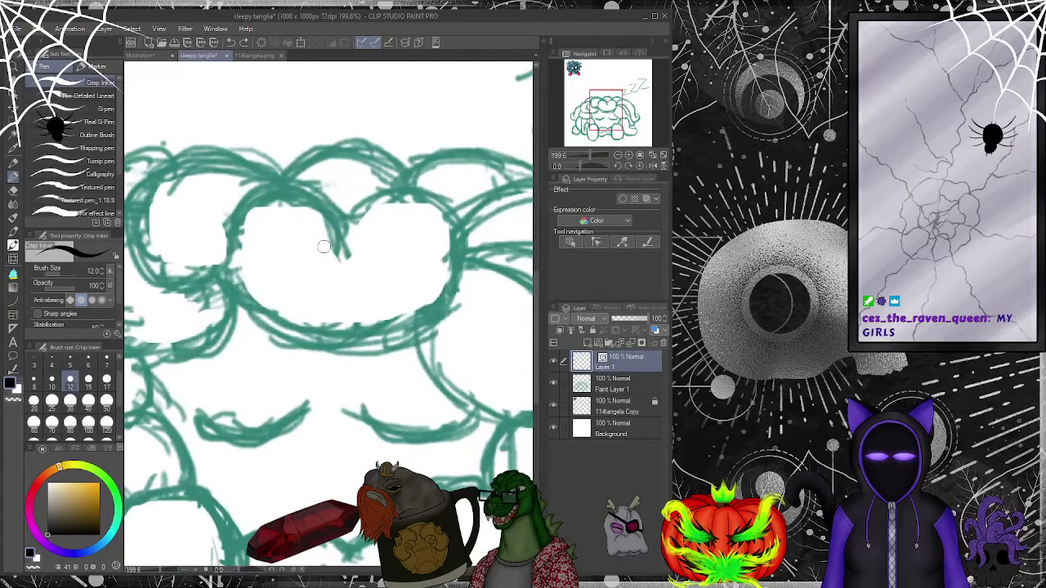
{"action": "left_click_drag", "start_coordinate": [343, 235], "coordinate": [348, 255]}
{"action": "mouse_move", "coordinate": [325, 206]}
{"action": "left_mouse_down"}
{"action": "mouse_move", "coordinate": [254, 190]}
{"action": "mouse_move", "coordinate": [219, 241]}
{"action": "left_mouse_up"}
{"action": "left_click_drag", "start_coordinate": [370, 335], "coordinate": [433, 301]}
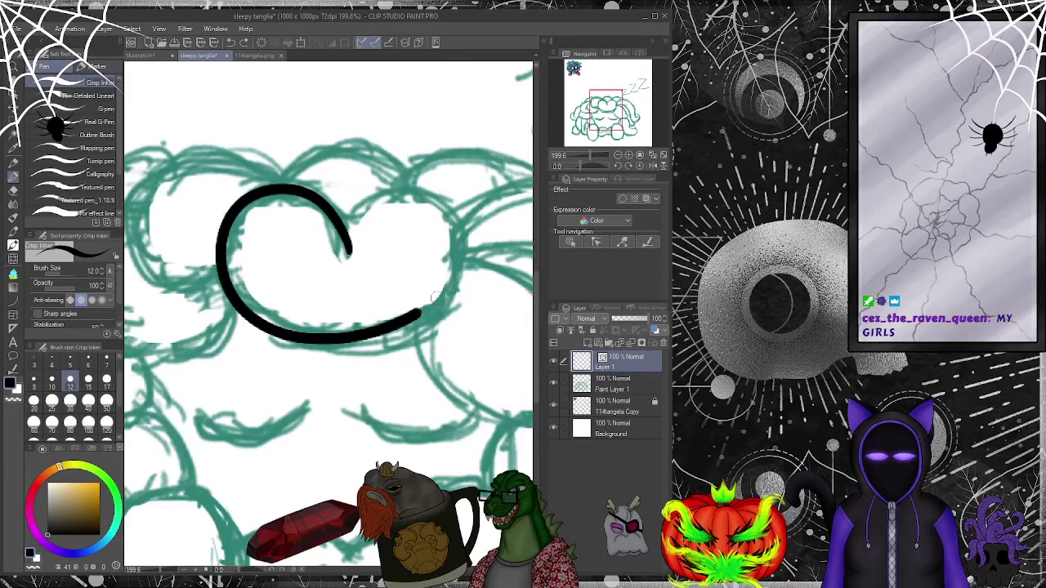
{"action": "mouse_move", "coordinate": [442, 194]}
{"action": "left_mouse_down"}
{"action": "mouse_move", "coordinate": [356, 207]}
{"action": "mouse_move", "coordinate": [347, 252]}
{"action": "left_mouse_up"}
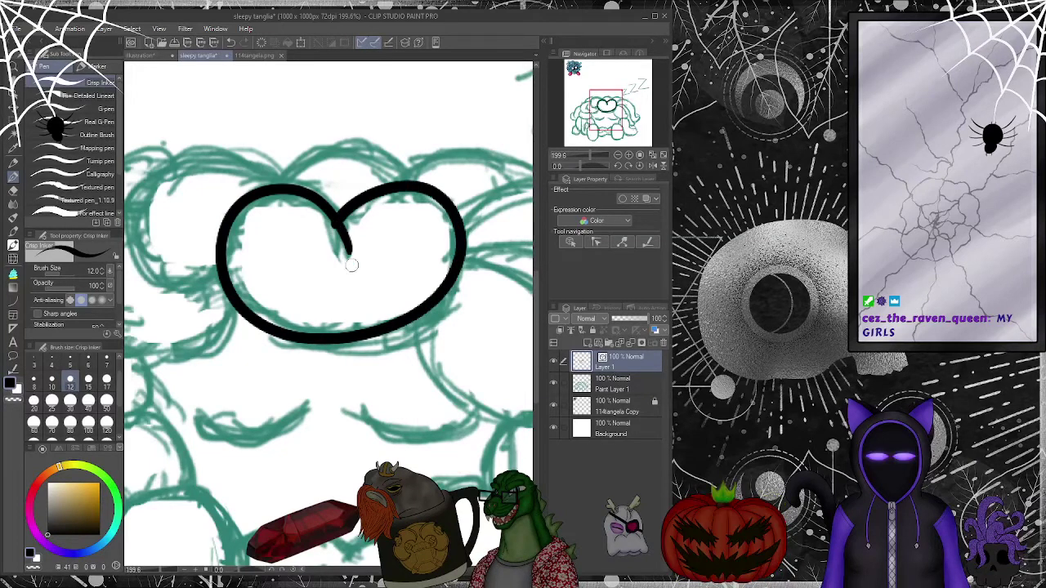
- Simplify the whole heart-shaped outline with the Simplify vector line tool
{"action": "left_click", "coordinate": [595, 242]}
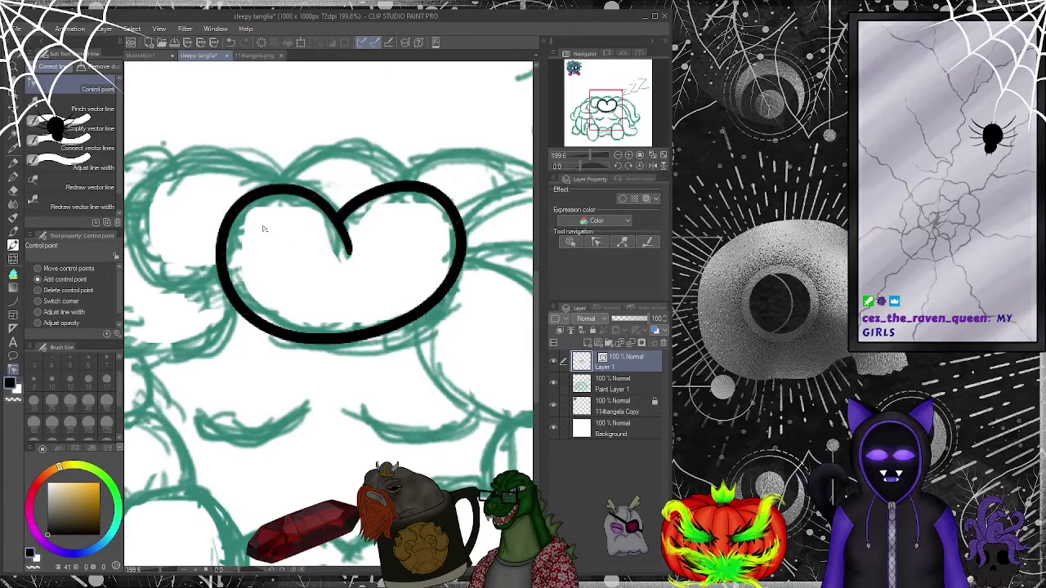
{"action": "left_click", "coordinate": [90, 128]}
{"action": "mouse_move", "coordinate": [356, 263]}
{"action": "left_mouse_down"}
{"action": "mouse_move", "coordinate": [315, 203]}
{"action": "mouse_move", "coordinate": [246, 190]}
{"action": "mouse_move", "coordinate": [214, 235]}
{"action": "mouse_move", "coordinate": [223, 286]}
{"action": "mouse_move", "coordinate": [251, 191]}
{"action": "mouse_move", "coordinate": [229, 252]}
{"action": "mouse_move", "coordinate": [252, 311]}
{"action": "mouse_move", "coordinate": [343, 335]}
{"action": "mouse_move", "coordinate": [427, 291]}
{"action": "mouse_move", "coordinate": [451, 244]}
{"action": "mouse_move", "coordinate": [430, 206]}
{"action": "mouse_move", "coordinate": [356, 208]}
{"action": "mouse_move", "coordinate": [393, 184]}
{"action": "mouse_move", "coordinate": [451, 247]}
{"action": "mouse_move", "coordinate": [393, 335]}
{"action": "mouse_move", "coordinate": [437, 294]}
{"action": "mouse_move", "coordinate": [454, 194]}
{"action": "mouse_move", "coordinate": [406, 324]}
{"action": "mouse_move", "coordinate": [229, 308]}
{"action": "mouse_move", "coordinate": [209, 266]}
{"action": "left_mouse_up"}
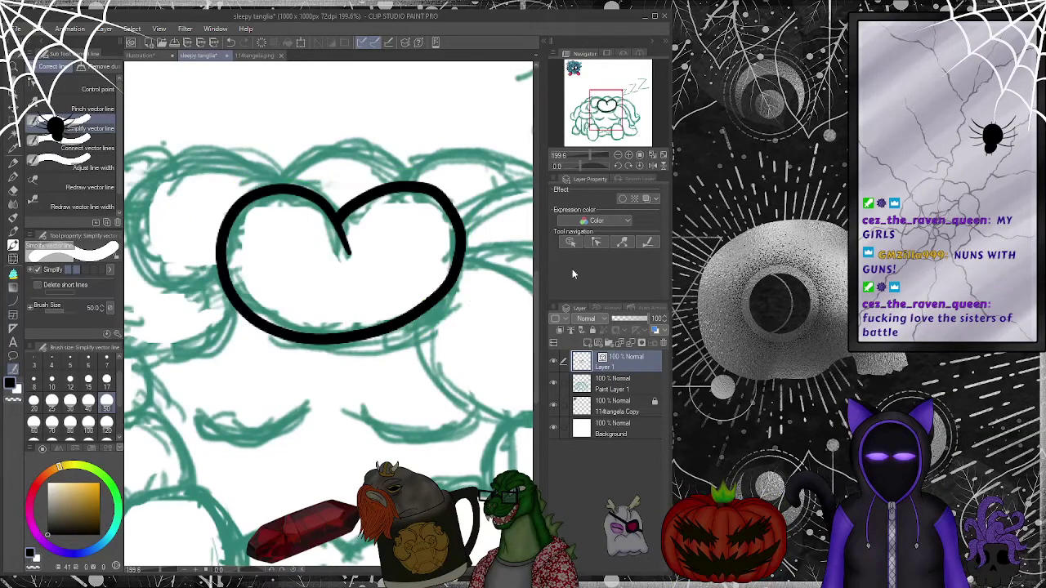
- Round out the heart-shaped outline's lower-right curve and bottom edge by moving its control points
{"action": "left_click", "coordinate": [97, 89]}
{"action": "left_click_drag", "start_coordinate": [394, 327], "coordinate": [406, 334]}
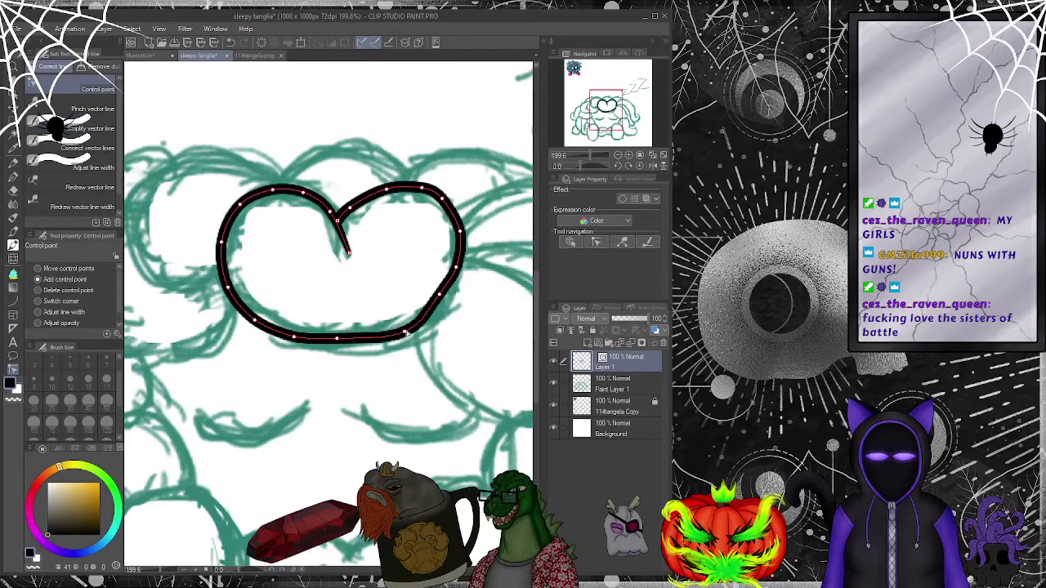
{"action": "left_click_drag", "start_coordinate": [440, 299], "coordinate": [448, 302]}
{"action": "left_click_drag", "start_coordinate": [456, 268], "coordinate": [460, 234]}
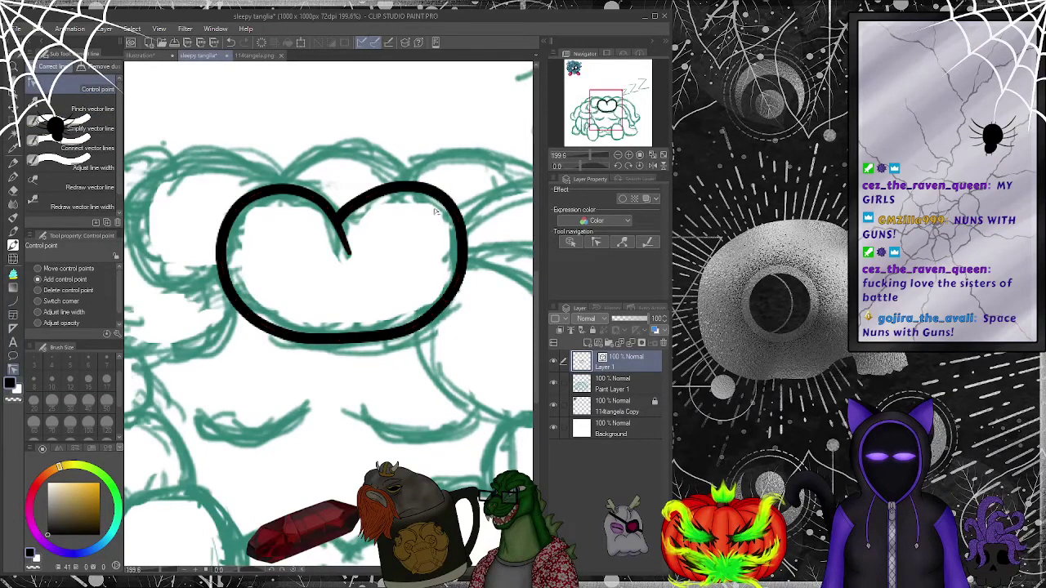
{"action": "left_click_drag", "start_coordinate": [347, 343], "coordinate": [350, 348]}
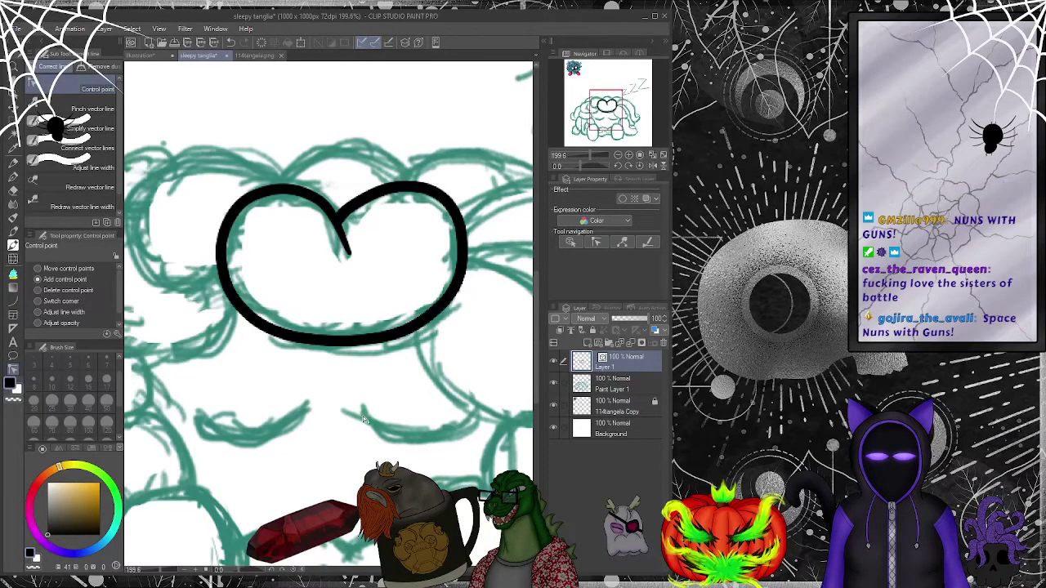
- Ink the curled vine lobe below and right of the heart shape with the Crisp Inker pen, following the sketch
{"action": "key", "text": "p"}
{"action": "left_click_drag", "start_coordinate": [502, 369], "coordinate": [306, 309]}
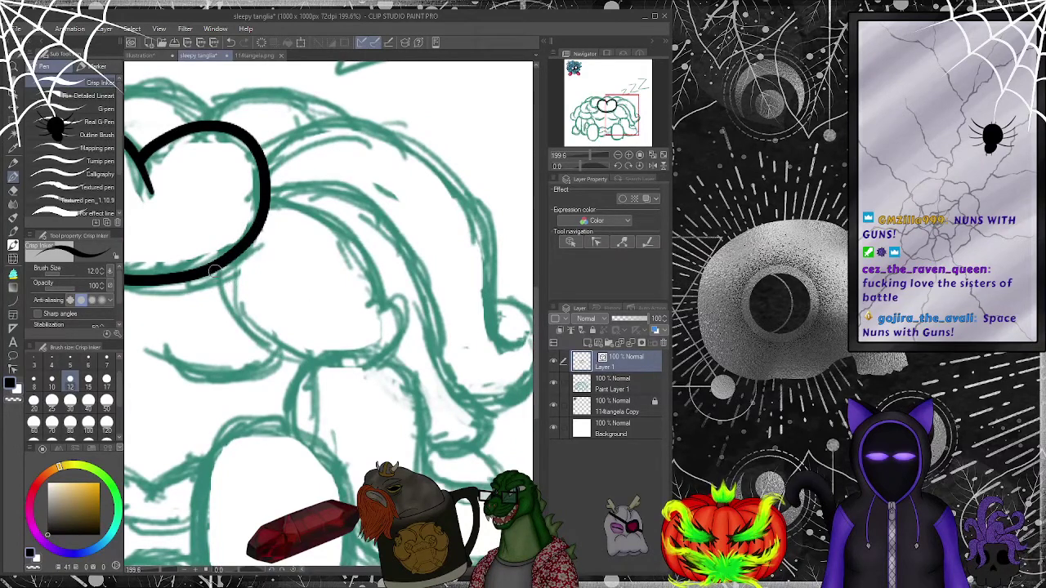
{"action": "mouse_move", "coordinate": [268, 347]}
{"action": "left_mouse_down"}
{"action": "mouse_move", "coordinate": [363, 368]}
{"action": "mouse_move", "coordinate": [413, 319]}
{"action": "mouse_move", "coordinate": [398, 300]}
{"action": "left_mouse_up"}
{"action": "mouse_move", "coordinate": [270, 198]}
{"action": "left_mouse_down"}
{"action": "mouse_move", "coordinate": [303, 199]}
{"action": "mouse_move", "coordinate": [345, 223]}
{"action": "mouse_move", "coordinate": [378, 313]}
{"action": "left_mouse_up"}
- Ink the oval outline of the right foot and join its ends at the bottom with Connect vector lines
{"action": "mouse_move", "coordinate": [337, 404]}
{"action": "left_mouse_down"}
{"action": "mouse_move", "coordinate": [295, 255]}
{"action": "mouse_move", "coordinate": [362, 303]}
{"action": "mouse_move", "coordinate": [357, 390]}
{"action": "left_mouse_up"}
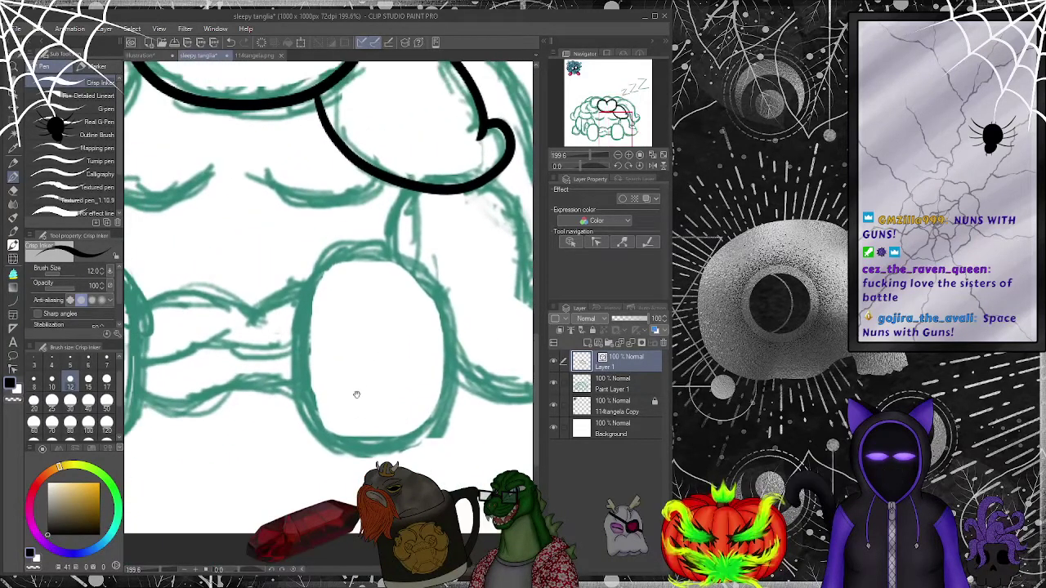
{"action": "mouse_move", "coordinate": [393, 448]}
{"action": "left_mouse_down"}
{"action": "mouse_move", "coordinate": [354, 457]}
{"action": "mouse_move", "coordinate": [317, 444]}
{"action": "mouse_move", "coordinate": [296, 410]}
{"action": "mouse_move", "coordinate": [289, 356]}
{"action": "mouse_move", "coordinate": [313, 265]}
{"action": "mouse_move", "coordinate": [386, 242]}
{"action": "mouse_move", "coordinate": [425, 266]}
{"action": "mouse_move", "coordinate": [451, 327]}
{"action": "left_mouse_up"}
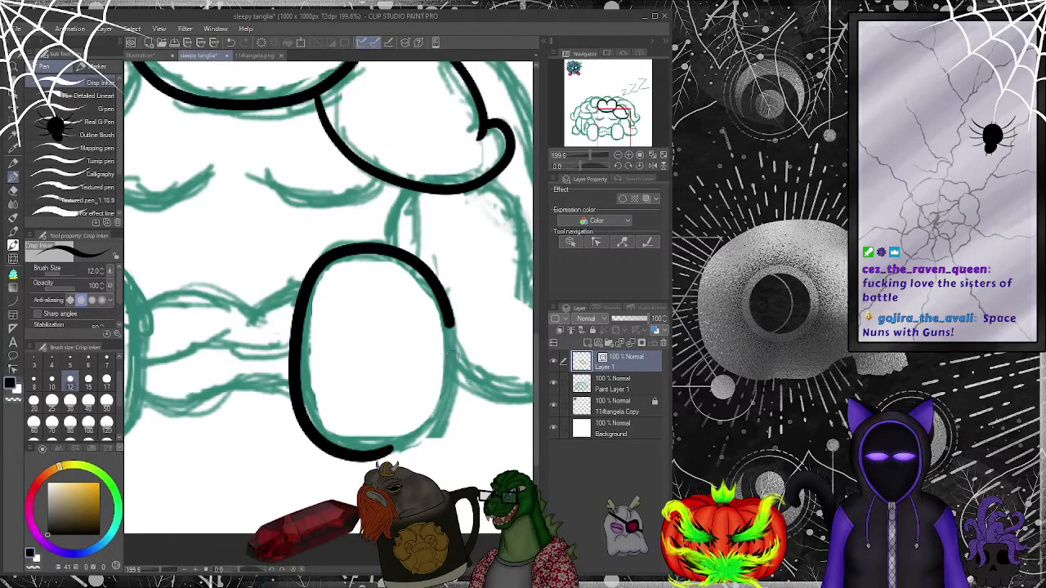
{"action": "mouse_move", "coordinate": [441, 405]}
{"action": "left_mouse_down"}
{"action": "mouse_move", "coordinate": [419, 442]}
{"action": "mouse_move", "coordinate": [339, 450]}
{"action": "left_mouse_up"}
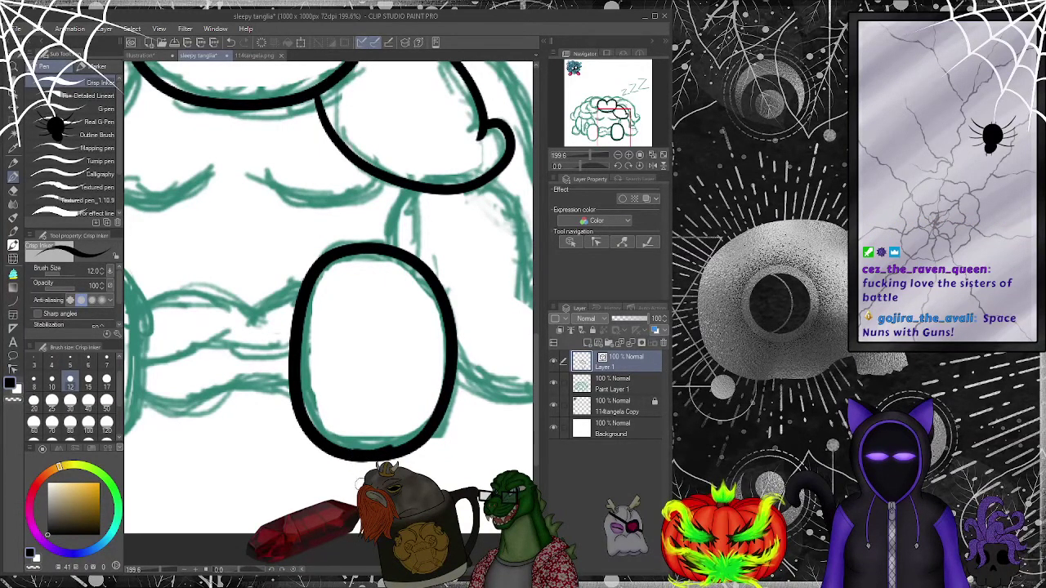
{"action": "key", "text": "y"}
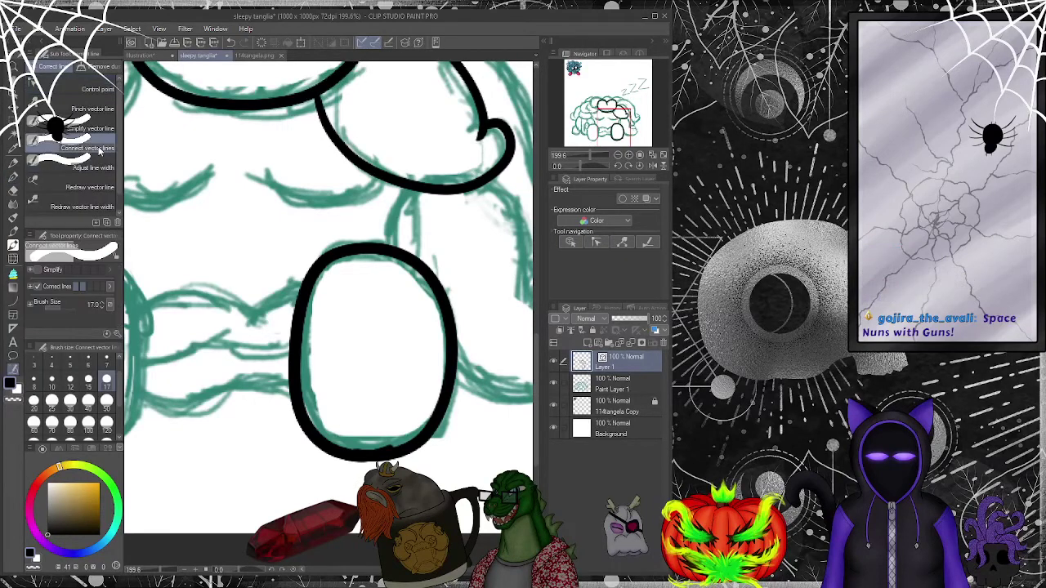
{"action": "mouse_move", "coordinate": [377, 444]}
{"action": "left_mouse_down"}
{"action": "mouse_move", "coordinate": [389, 441]}
{"action": "mouse_move", "coordinate": [343, 455]}
{"action": "left_mouse_up"}
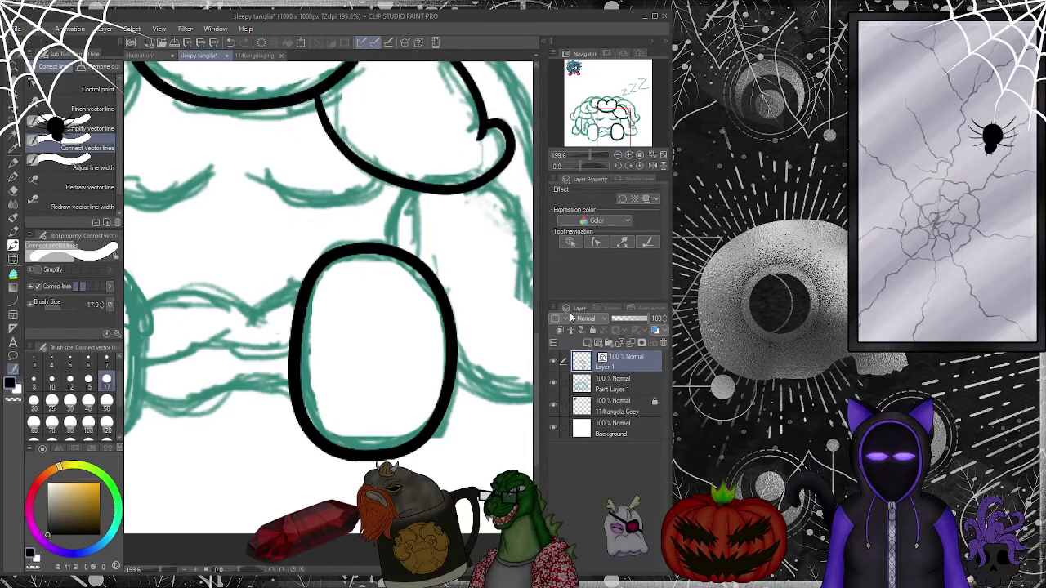
- Simplify the right foot's vector outline and even out its curve by adjusting control points, checking the shape in a mirrored view
{"action": "key", "text": "y"}
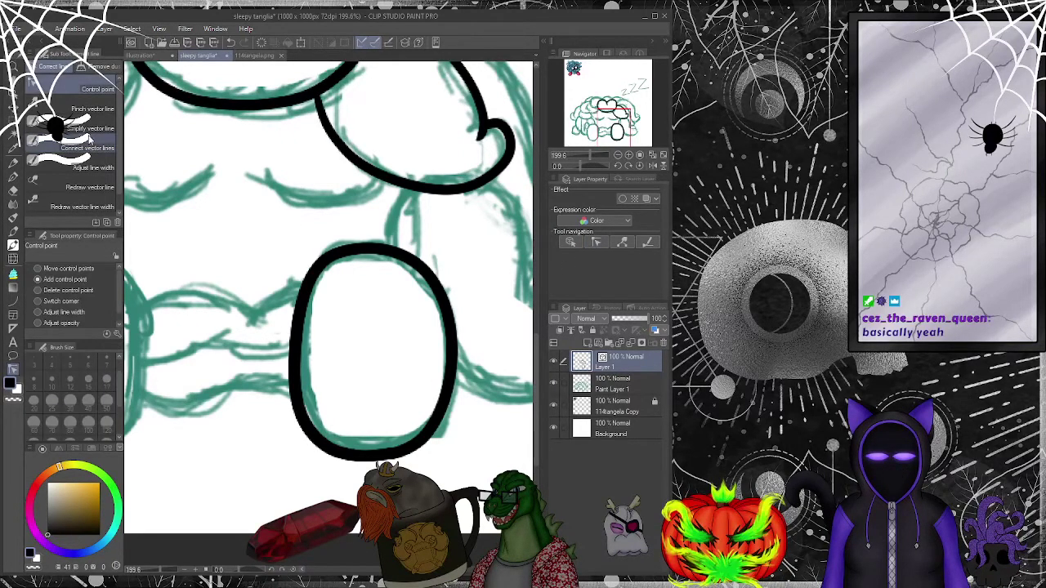
{"action": "key", "text": "y"}
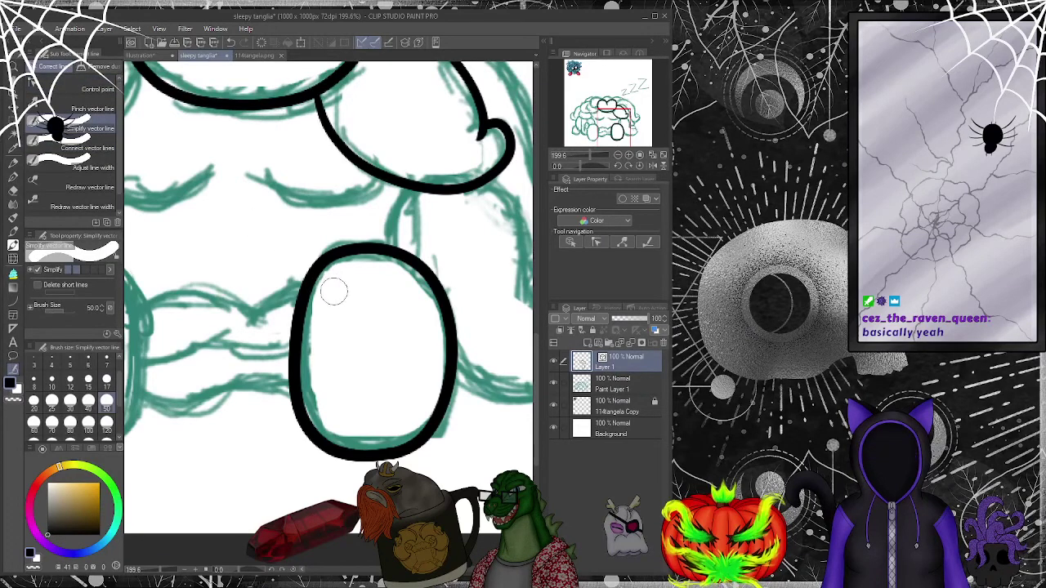
{"action": "mouse_move", "coordinate": [353, 248]}
{"action": "left_mouse_down"}
{"action": "mouse_move", "coordinate": [308, 294]}
{"action": "mouse_move", "coordinate": [291, 405]}
{"action": "mouse_move", "coordinate": [324, 452]}
{"action": "mouse_move", "coordinate": [402, 450]}
{"action": "mouse_move", "coordinate": [444, 399]}
{"action": "mouse_move", "coordinate": [448, 316]}
{"action": "mouse_move", "coordinate": [408, 269]}
{"action": "mouse_move", "coordinate": [331, 265]}
{"action": "mouse_move", "coordinate": [411, 250]}
{"action": "mouse_move", "coordinate": [420, 441]}
{"action": "left_mouse_up"}
{"action": "left_click_drag", "start_coordinate": [301, 384], "coordinate": [446, 384]}
{"action": "left_click", "coordinate": [596, 243]}
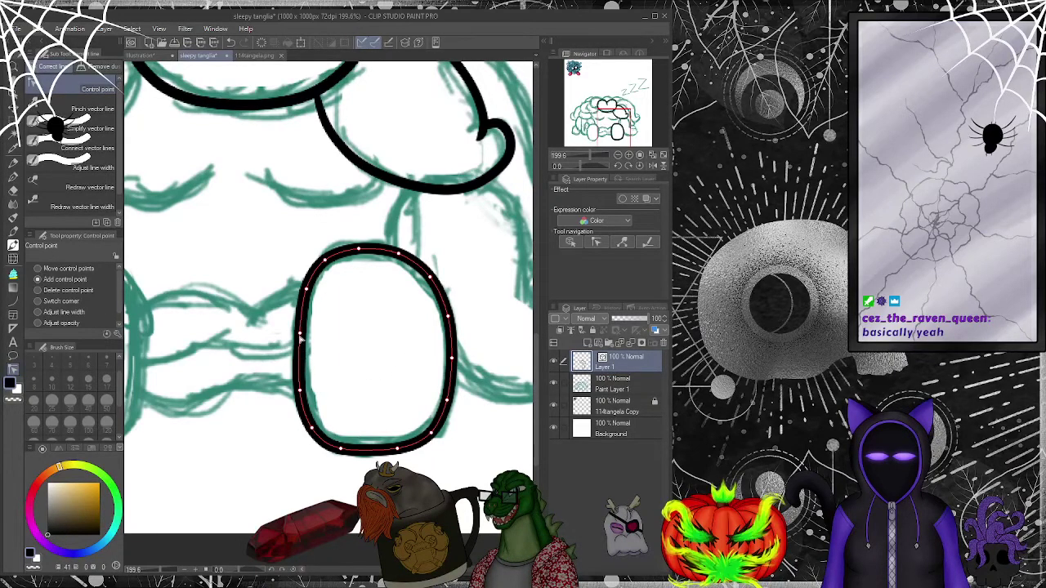
{"action": "left_click_drag", "start_coordinate": [523, 313], "coordinate": [450, 314]}
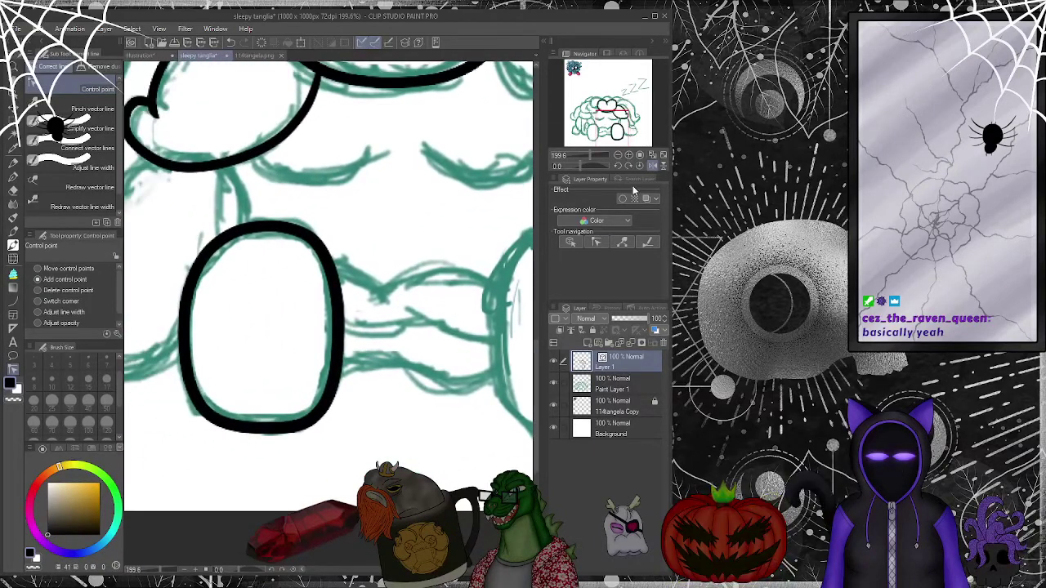
{"action": "left_click_drag", "start_coordinate": [312, 310], "coordinate": [446, 310]}
- Select the right foot outline with a rectangular selection and duplicate it onto its own vector layer
{"action": "key", "text": "m"}
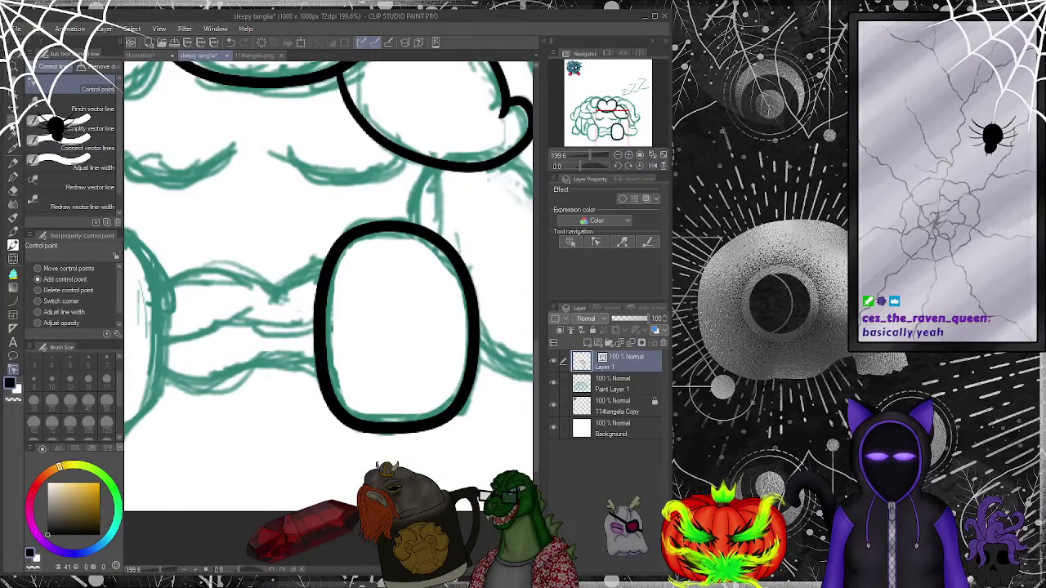
{"action": "left_click_drag", "start_coordinate": [291, 199], "coordinate": [508, 473]}
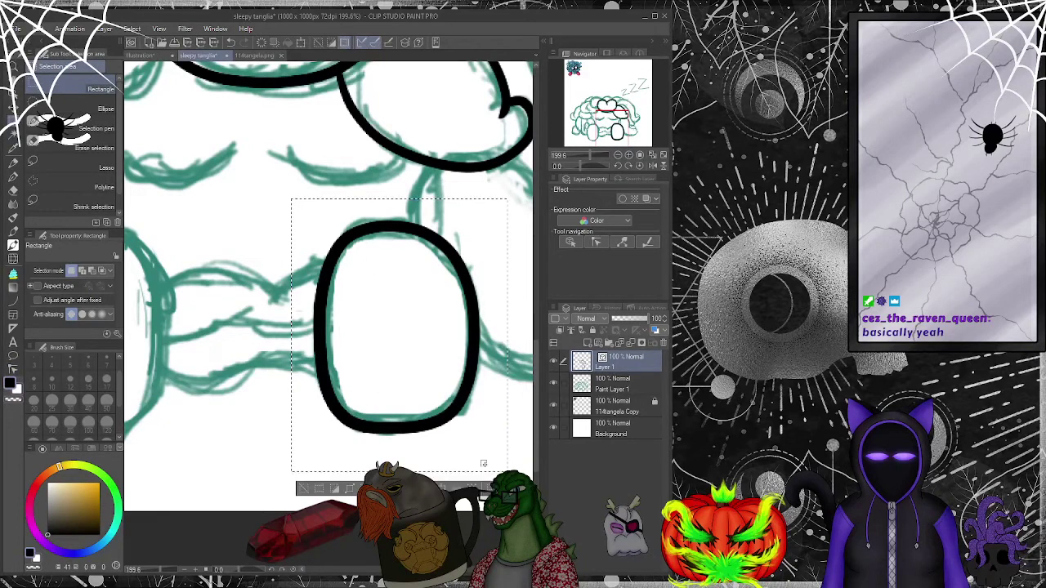
{"action": "key", "text": "ctrl+c"}
{"action": "key", "text": "ctrl+v"}
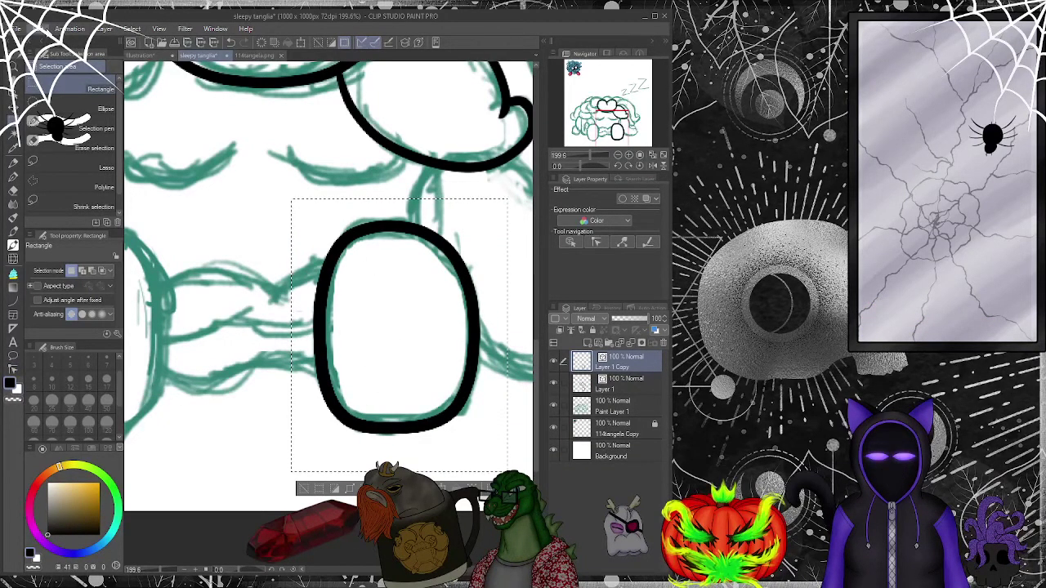
- Flip the duplicated foot horizontally, fit it over the left foot sketch, and merge it down into Layer 1
{"action": "scroll", "coordinate": [278, 384], "scroll_direction": "down", "scroll_amount": 1}
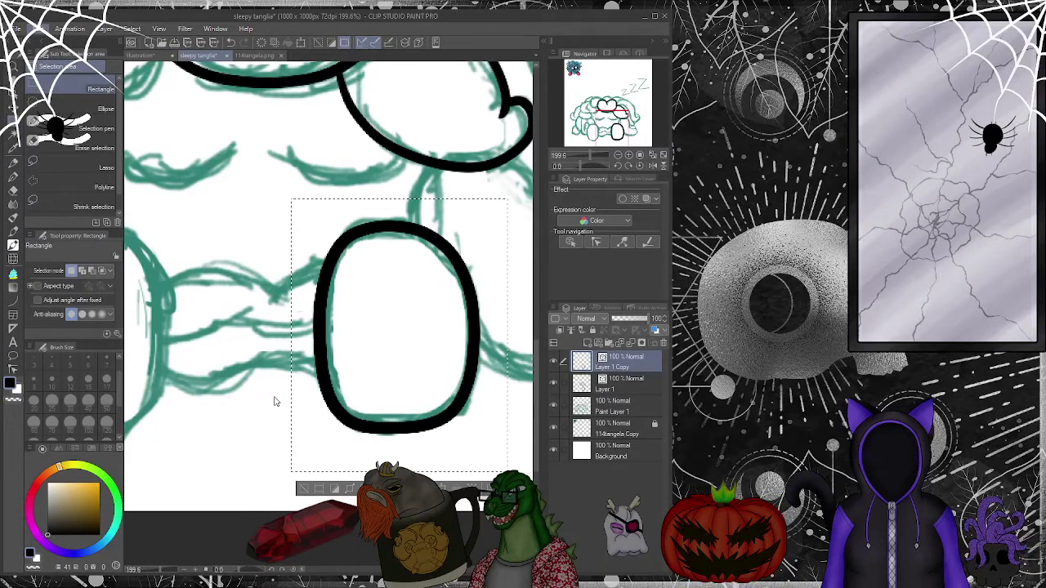
{"action": "key", "text": "ctrl+t"}
{"action": "scroll", "coordinate": [343, 392], "scroll_direction": "down", "scroll_amount": 2}
{"action": "left_click_drag", "start_coordinate": [351, 394], "coordinate": [233, 398]}
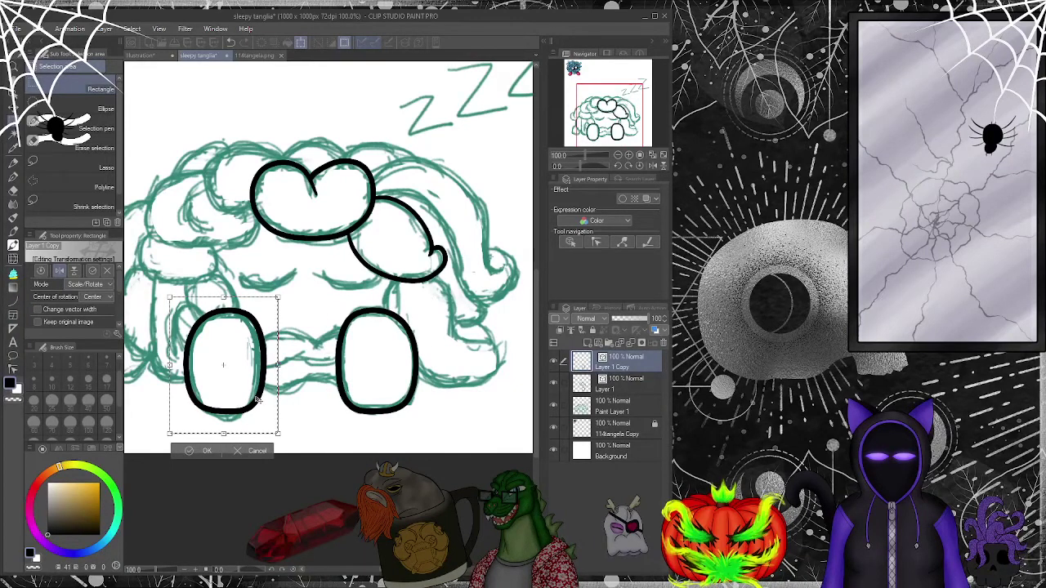
{"action": "key", "text": "Left"}
{"action": "key", "text": "Left"}
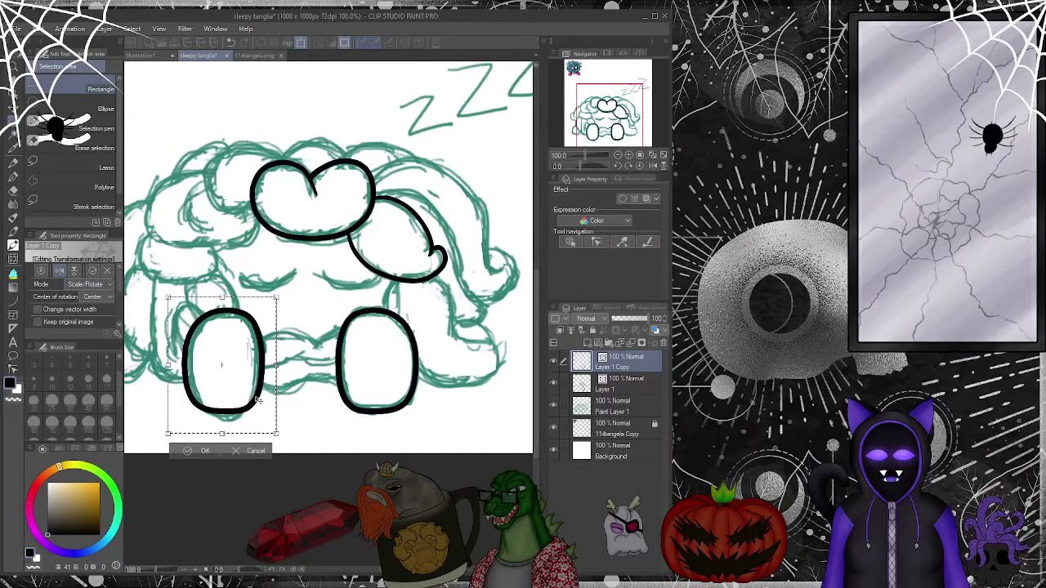
{"action": "key", "text": "Return"}
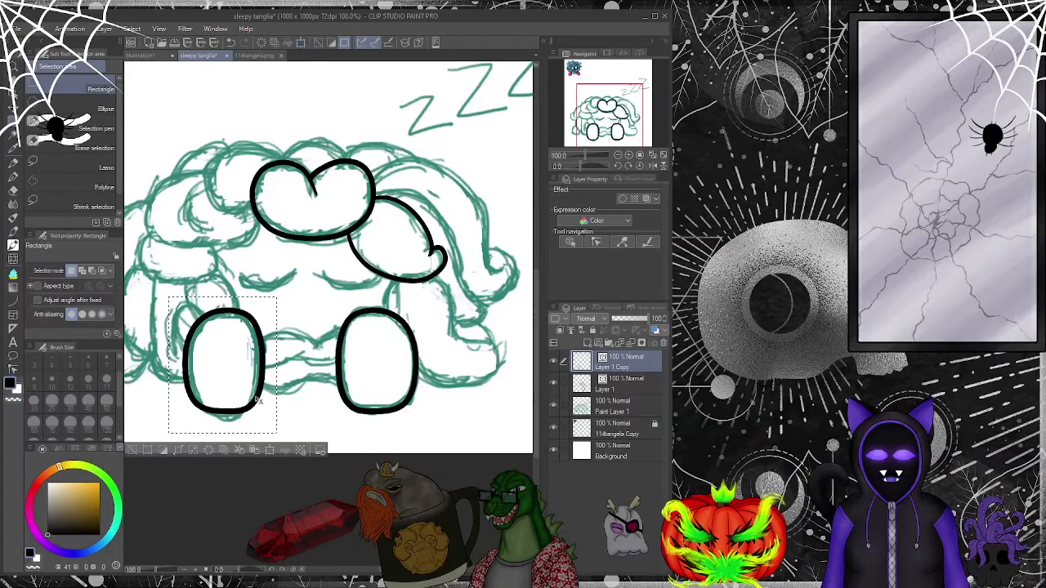
{"action": "key", "text": "ctrl+e"}
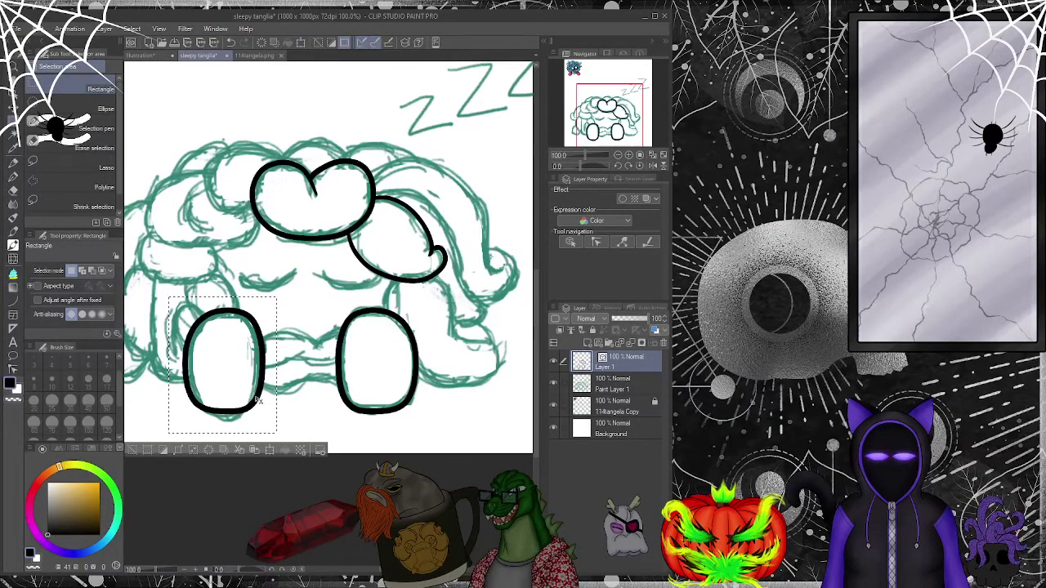
- Clear the foot selection and ink the curled vine beside the right foot with the size 12 Crisp Inker pen, redoing its hooked tip
{"action": "key", "text": "ctrl+d"}
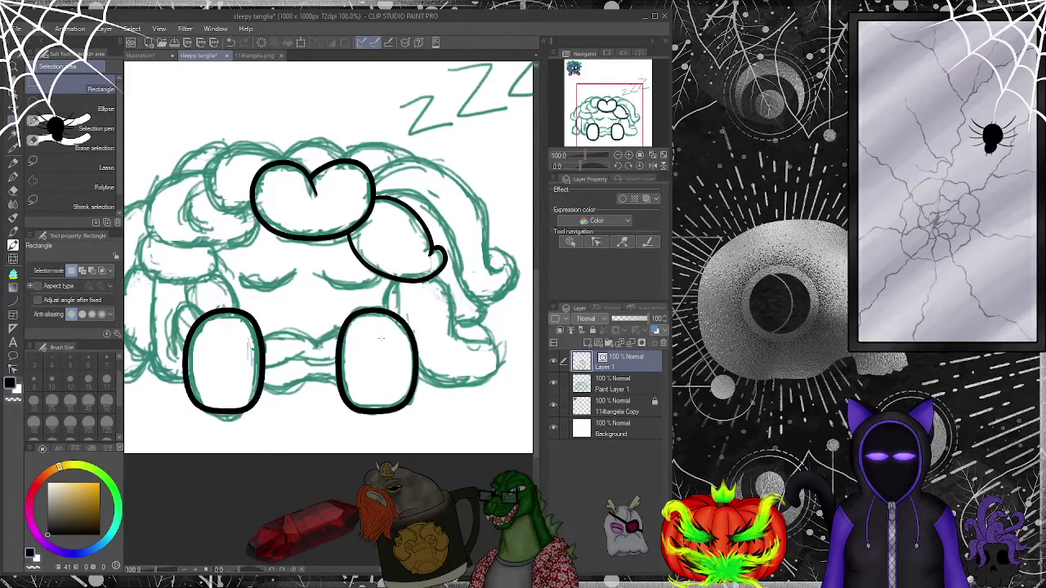
{"action": "key", "text": "p"}
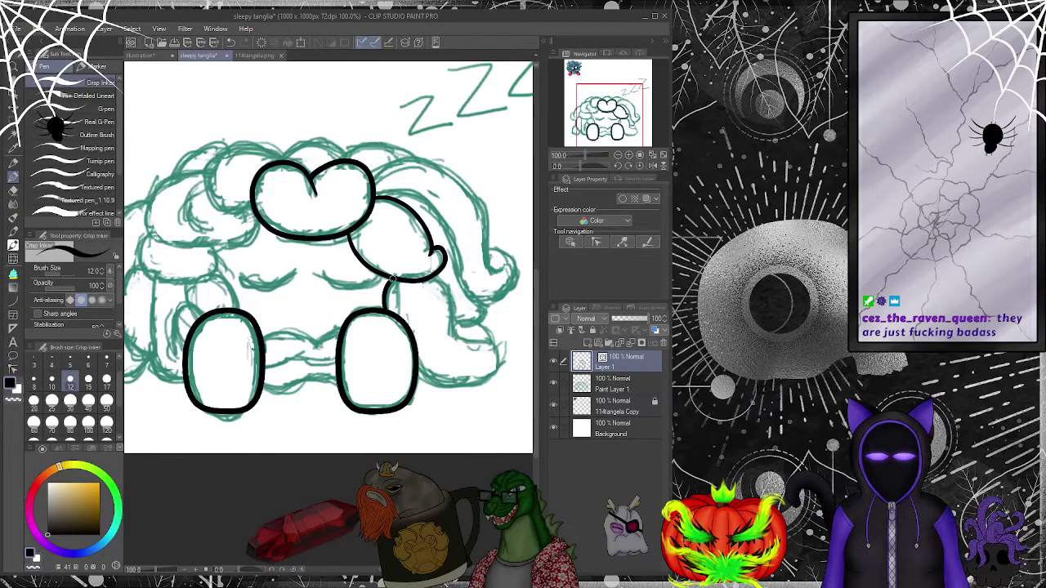
{"action": "left_click_drag", "start_coordinate": [452, 296], "coordinate": [456, 331]}
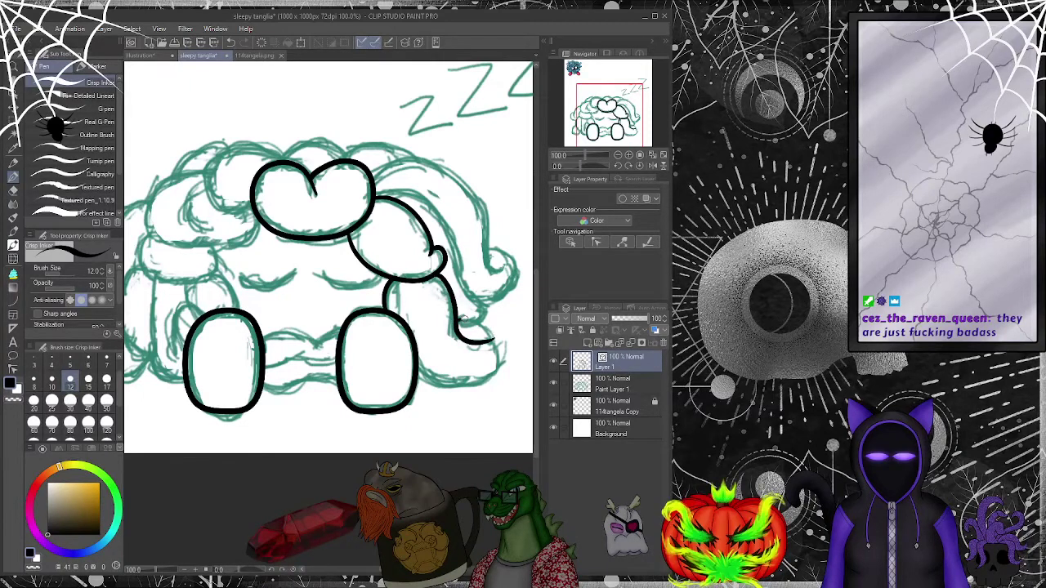
{"action": "left_click_drag", "start_coordinate": [494, 343], "coordinate": [490, 376]}
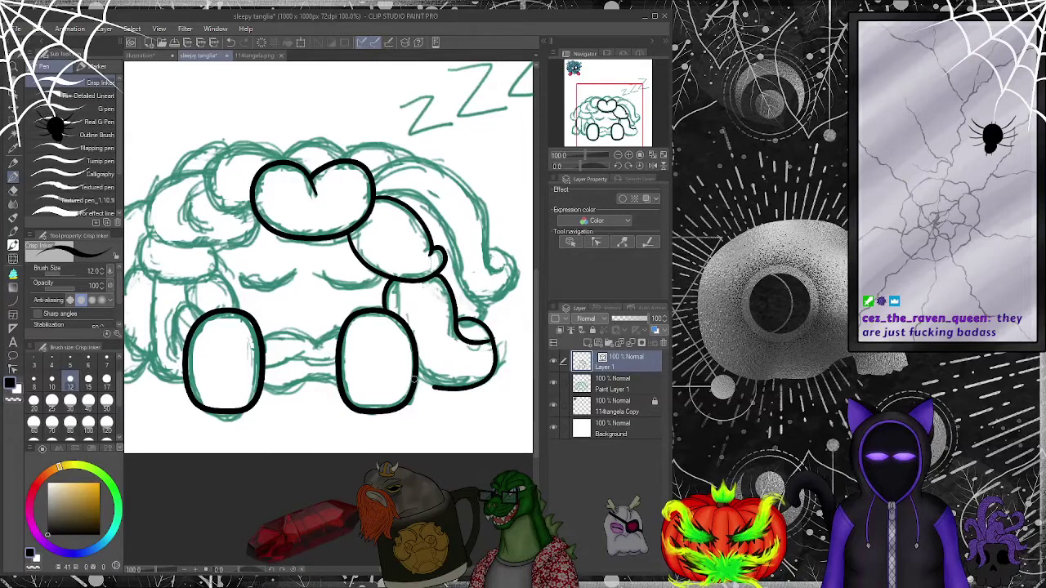
{"action": "key", "text": "ctrl+z"}
{"action": "key", "text": "ctrl+z"}
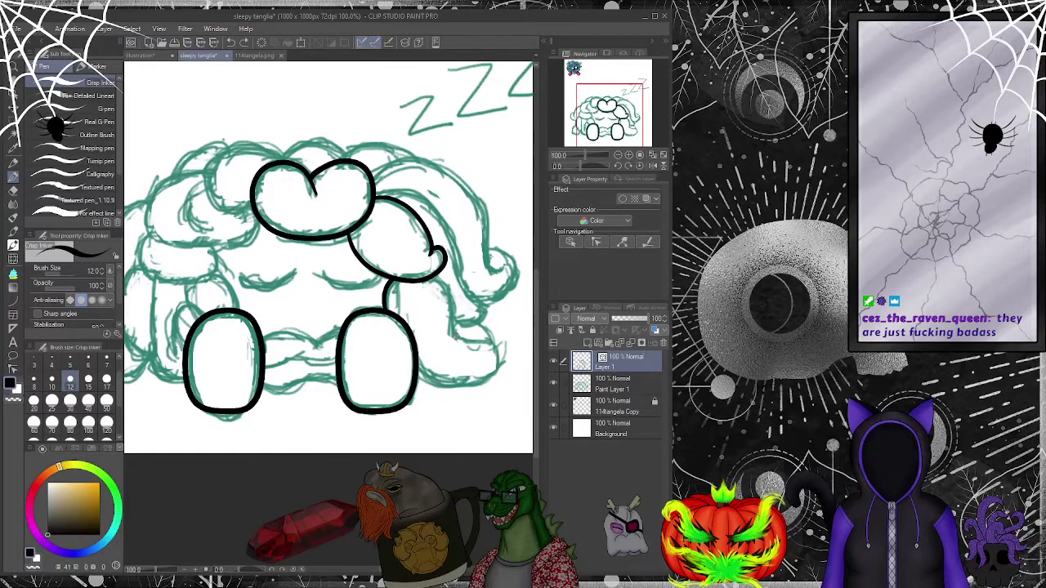
{"action": "left_click_drag", "start_coordinate": [453, 327], "coordinate": [463, 318]}
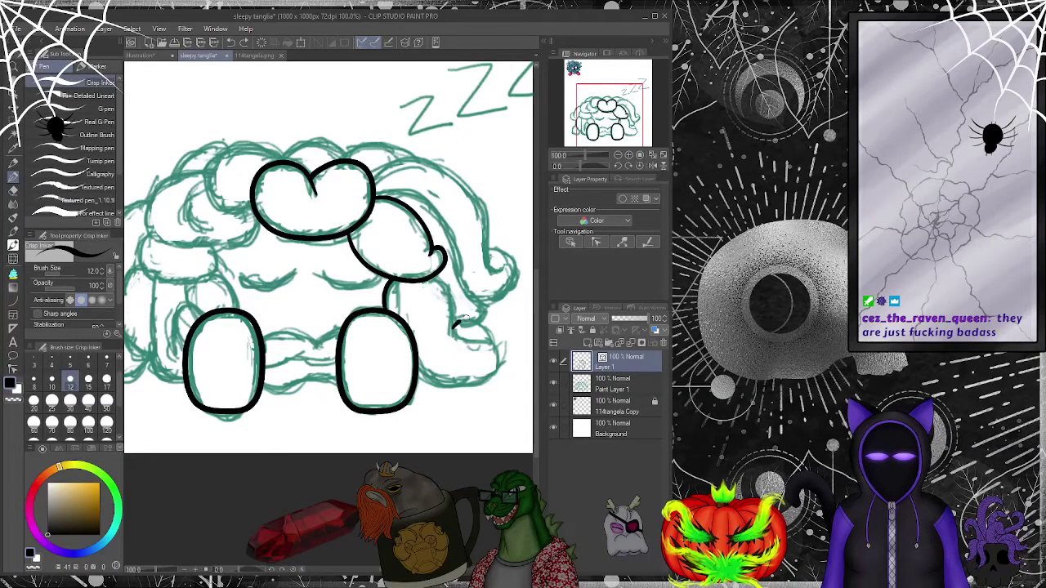
{"action": "left_click_drag", "start_coordinate": [479, 379], "coordinate": [424, 382]}
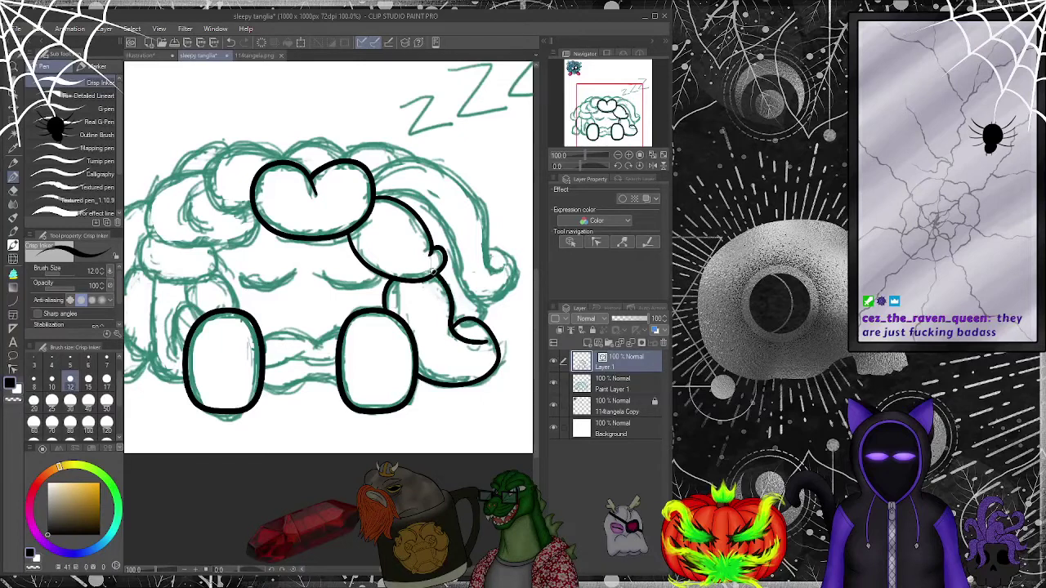
{"action": "key", "text": "e"}
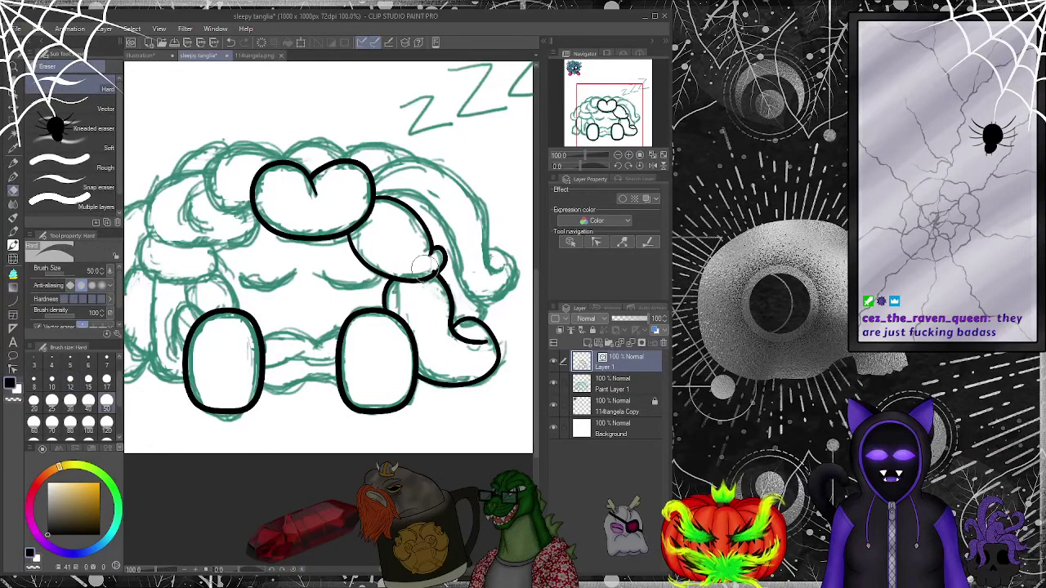
{"action": "key", "text": "e"}
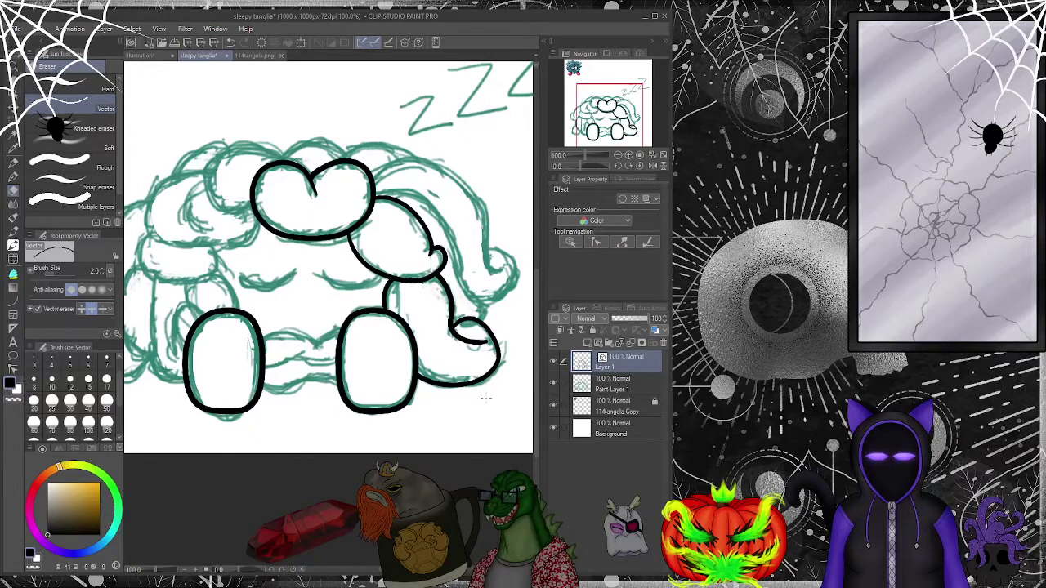
- Ink the long drooping vine with the curled end on the right side and the rounded vine tops above the heart-shaped vine
{"action": "key", "text": "p"}
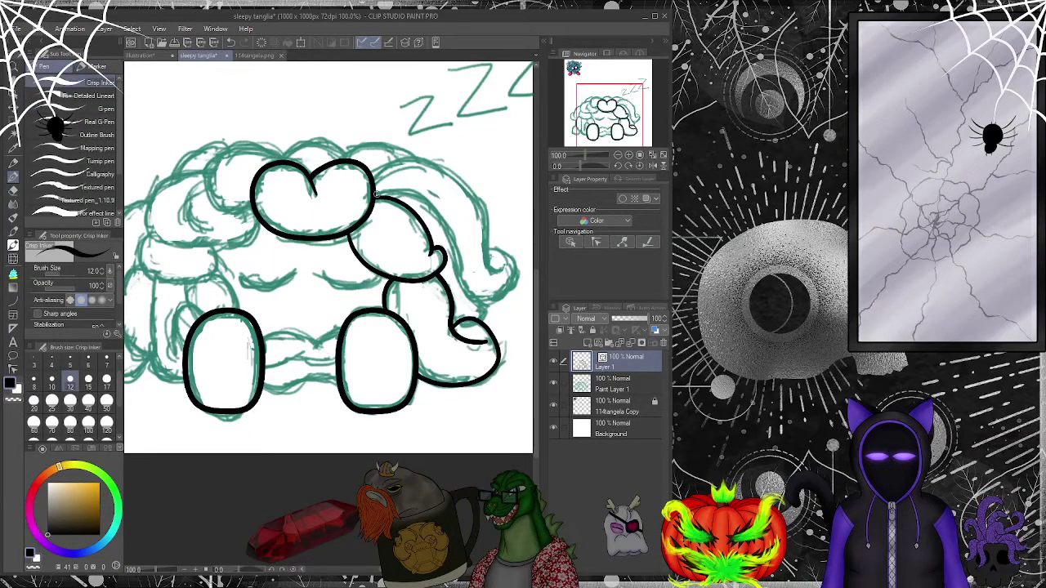
{"action": "left_click_drag", "start_coordinate": [371, 194], "coordinate": [393, 190]}
{"action": "left_click_drag", "start_coordinate": [445, 218], "coordinate": [462, 255]}
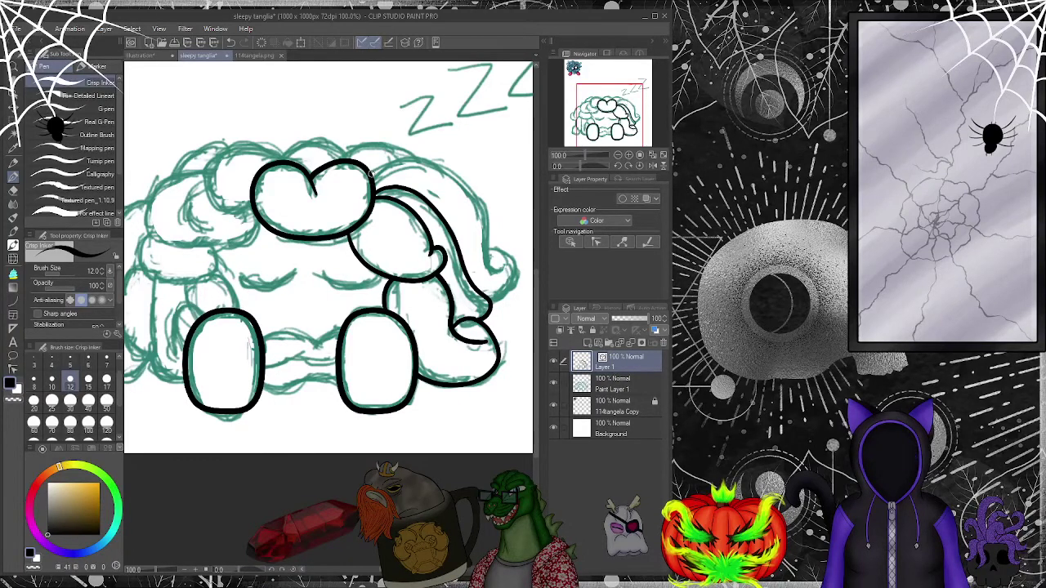
{"action": "mouse_move", "coordinate": [372, 187]}
{"action": "left_mouse_down"}
{"action": "mouse_move", "coordinate": [392, 162]}
{"action": "mouse_move", "coordinate": [441, 164]}
{"action": "mouse_move", "coordinate": [488, 214]}
{"action": "mouse_move", "coordinate": [489, 264]}
{"action": "left_mouse_up"}
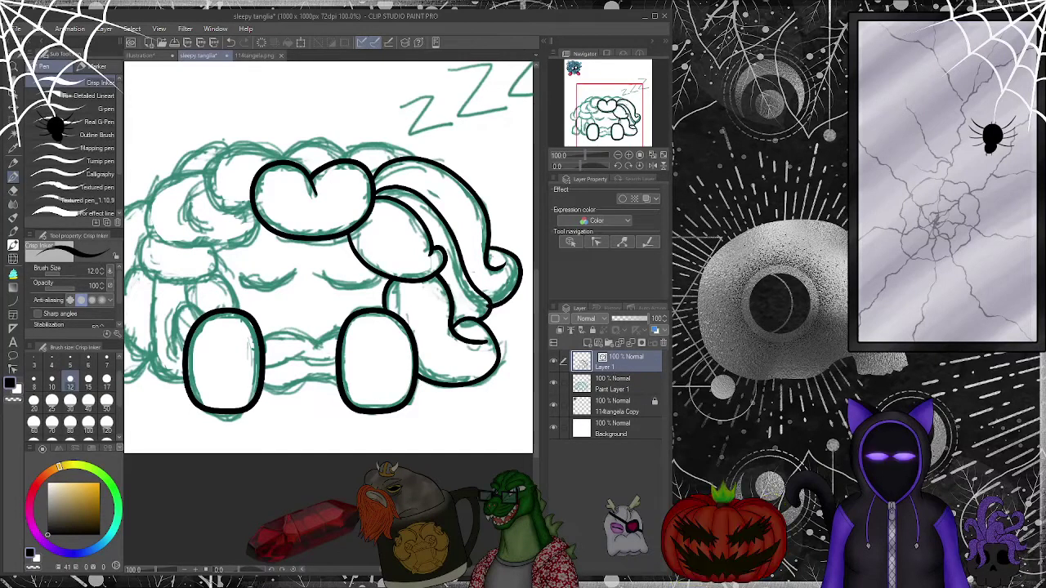
{"action": "key", "text": "ctrl+z"}
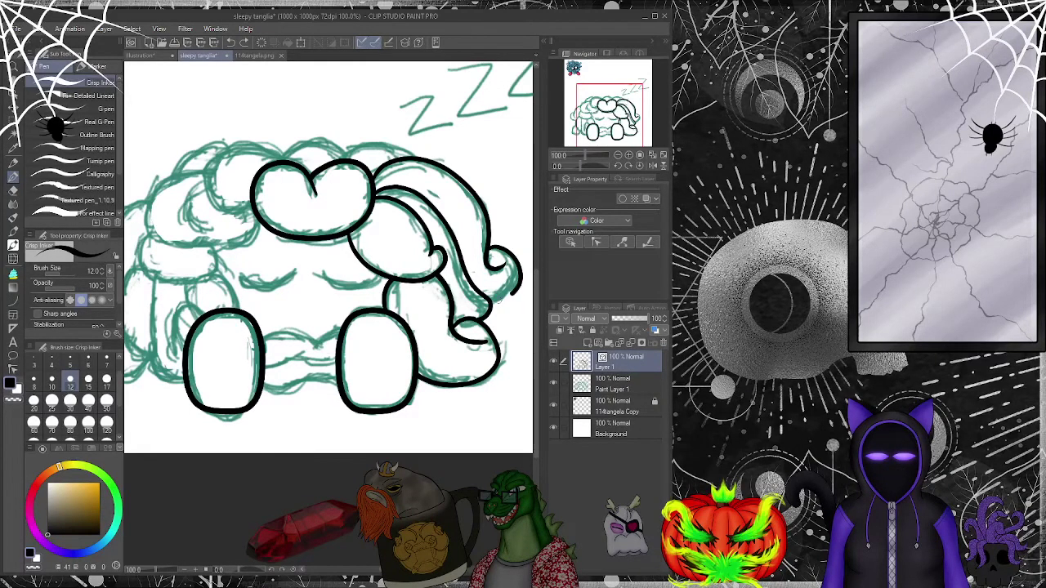
{"action": "mouse_move", "coordinate": [342, 157]}
{"action": "left_mouse_down"}
{"action": "mouse_move", "coordinate": [368, 145]}
{"action": "mouse_move", "coordinate": [413, 155]}
{"action": "left_mouse_up"}
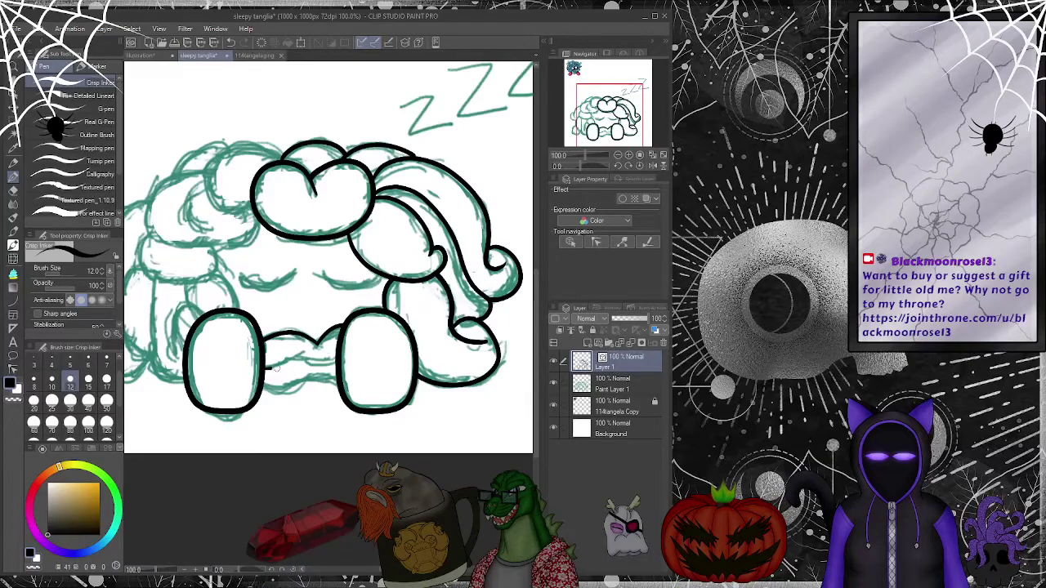
- Ink the wavy vine outlines between the two feet, redoing the upper, middle and lower strokes along the sketch
{"action": "left_click_drag", "start_coordinate": [302, 364], "coordinate": [343, 360]}
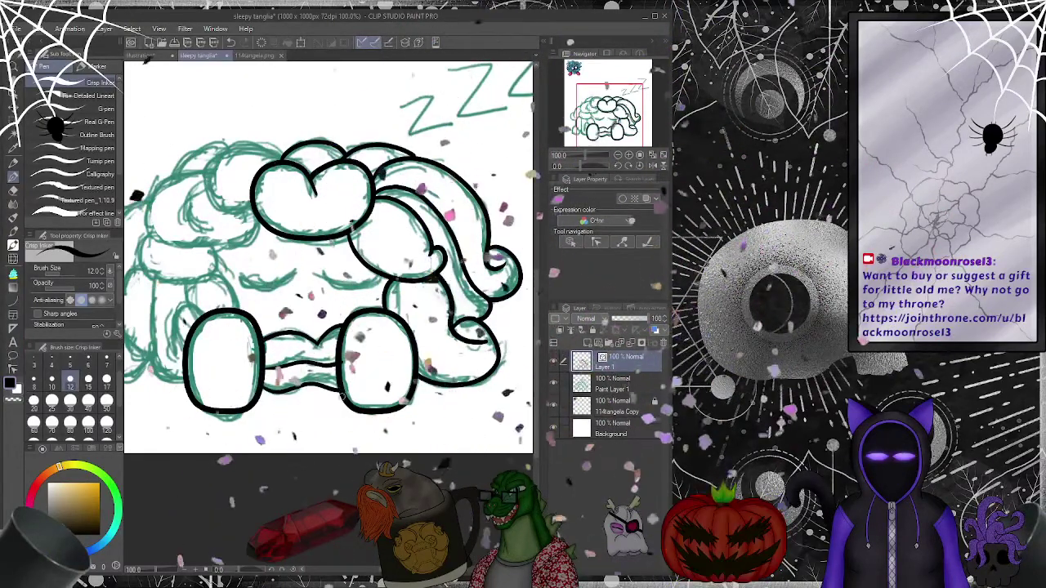
{"action": "key", "text": "ctrl+z"}
{"action": "key", "text": "ctrl+z"}
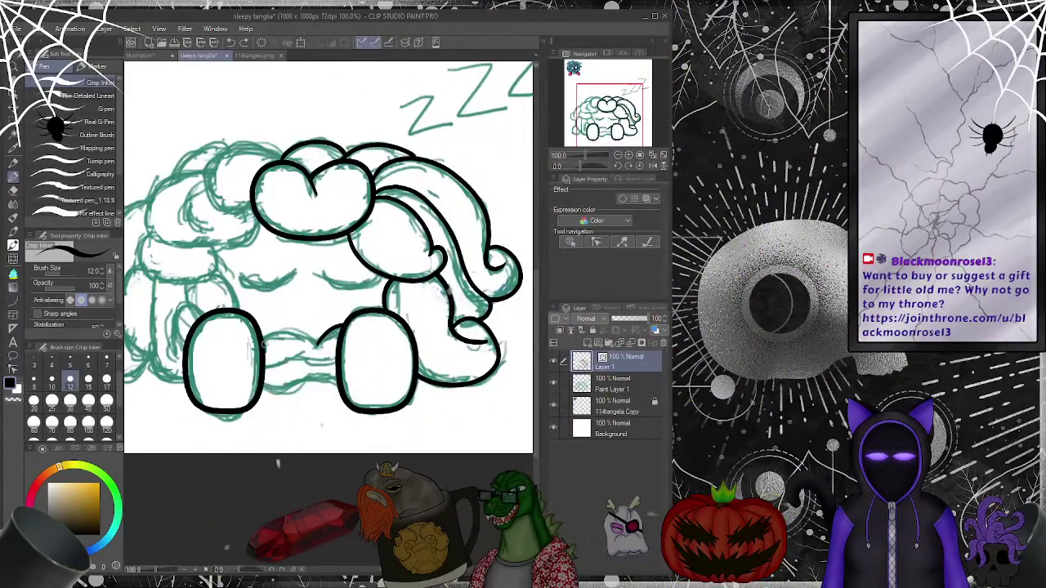
{"action": "mouse_move", "coordinate": [237, 115]}
{"action": "left_mouse_down"}
{"action": "mouse_move", "coordinate": [277, 368]}
{"action": "mouse_move", "coordinate": [261, 270]}
{"action": "mouse_move", "coordinate": [270, 180]}
{"action": "left_mouse_up"}
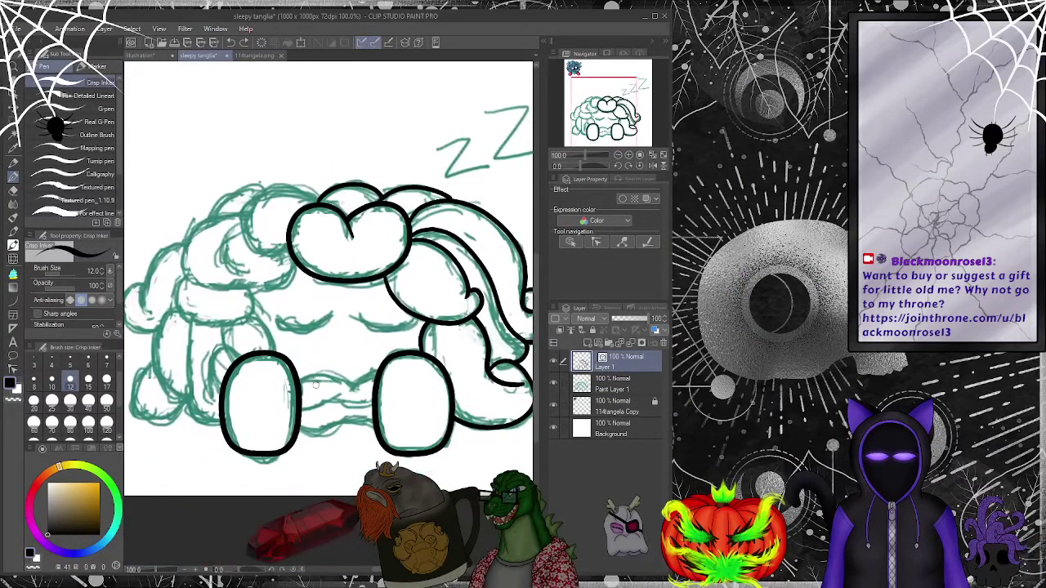
{"action": "left_click_drag", "start_coordinate": [297, 383], "coordinate": [359, 385]}
{"action": "mouse_move", "coordinate": [336, 412]}
{"action": "left_mouse_down"}
{"action": "mouse_move", "coordinate": [378, 409]}
{"action": "mouse_move", "coordinate": [318, 438]}
{"action": "mouse_move", "coordinate": [377, 428]}
{"action": "left_mouse_up"}
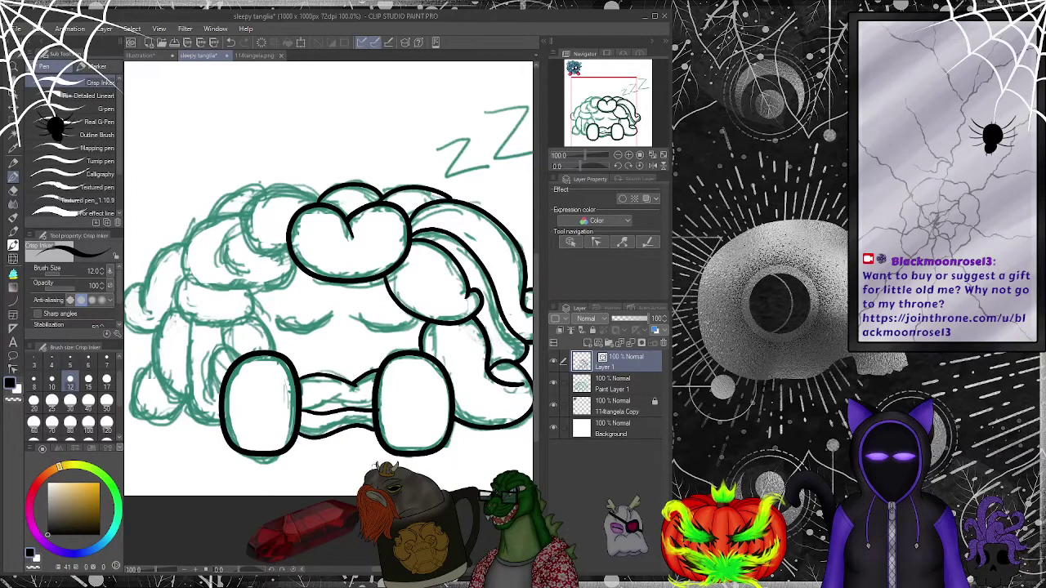
{"action": "key", "text": "ctrl+z"}
{"action": "left_click_drag", "start_coordinate": [369, 425], "coordinate": [300, 431]}
{"action": "key", "text": "e"}
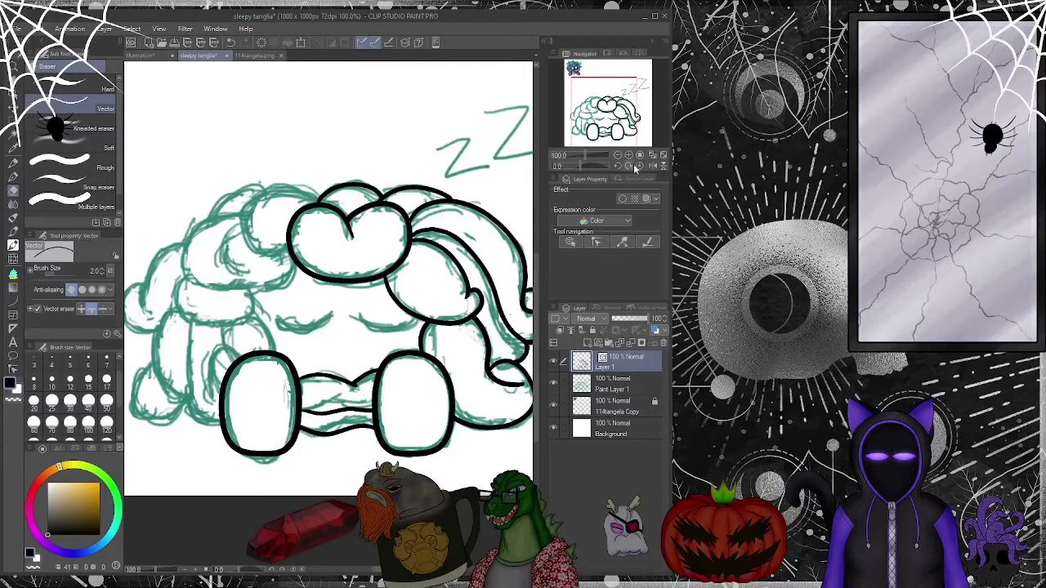
- Mirror the canvas view and ink the overlapping rounded vines beside the heart-shaped vine on the uninked upper side
{"action": "left_click", "coordinate": [653, 166]}
{"action": "key", "text": "p"}
{"action": "left_click_drag", "start_coordinate": [448, 254], "coordinate": [378, 250]}
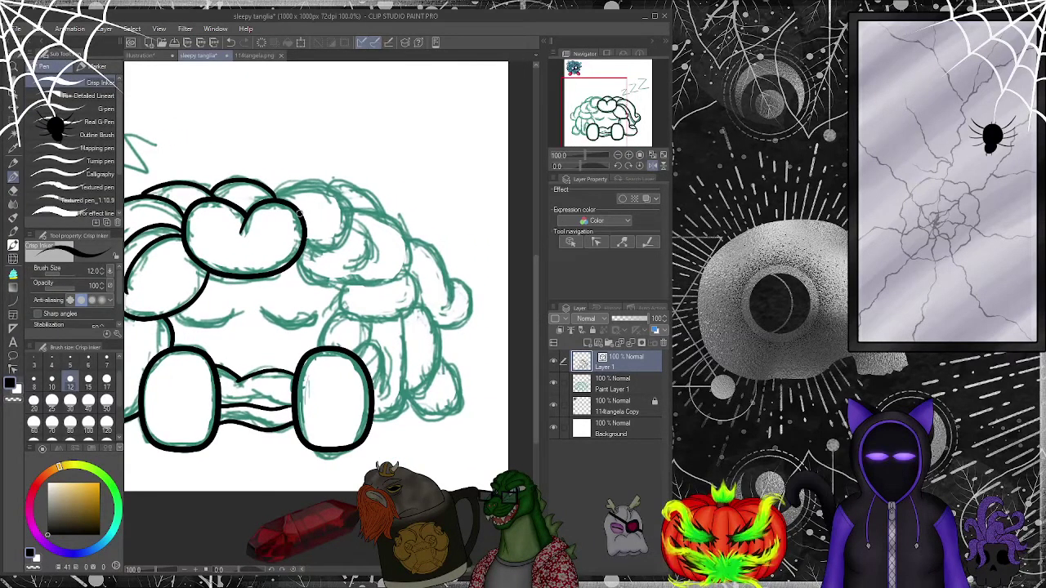
{"action": "mouse_move", "coordinate": [291, 185]}
{"action": "left_mouse_down"}
{"action": "mouse_move", "coordinate": [327, 184]}
{"action": "mouse_move", "coordinate": [351, 221]}
{"action": "mouse_move", "coordinate": [329, 247]}
{"action": "mouse_move", "coordinate": [302, 250]}
{"action": "left_mouse_up"}
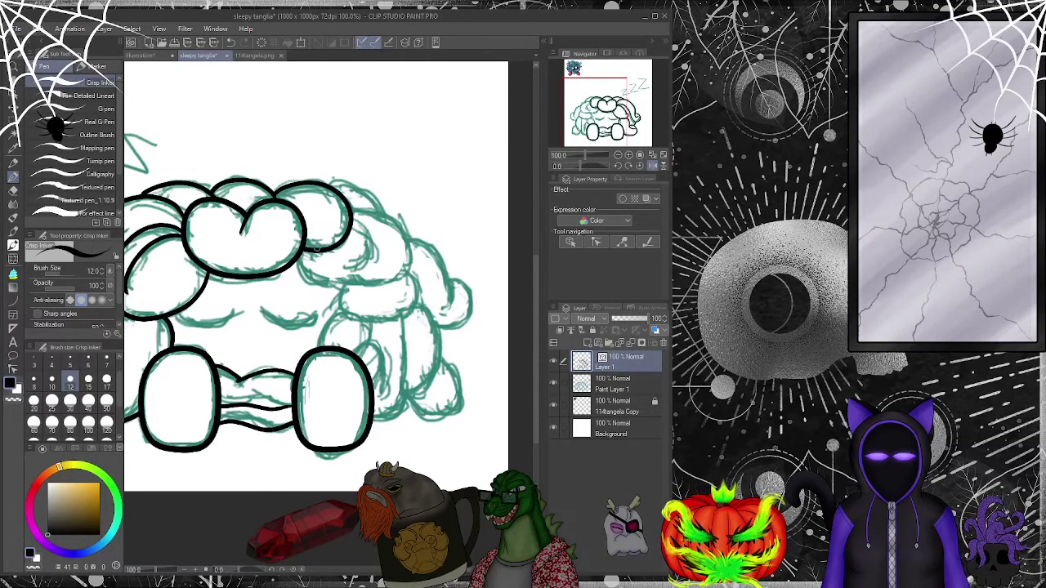
{"action": "mouse_move", "coordinate": [359, 223]}
{"action": "left_mouse_down"}
{"action": "mouse_move", "coordinate": [369, 255]}
{"action": "mouse_move", "coordinate": [340, 266]}
{"action": "mouse_move", "coordinate": [337, 283]}
{"action": "left_mouse_up"}
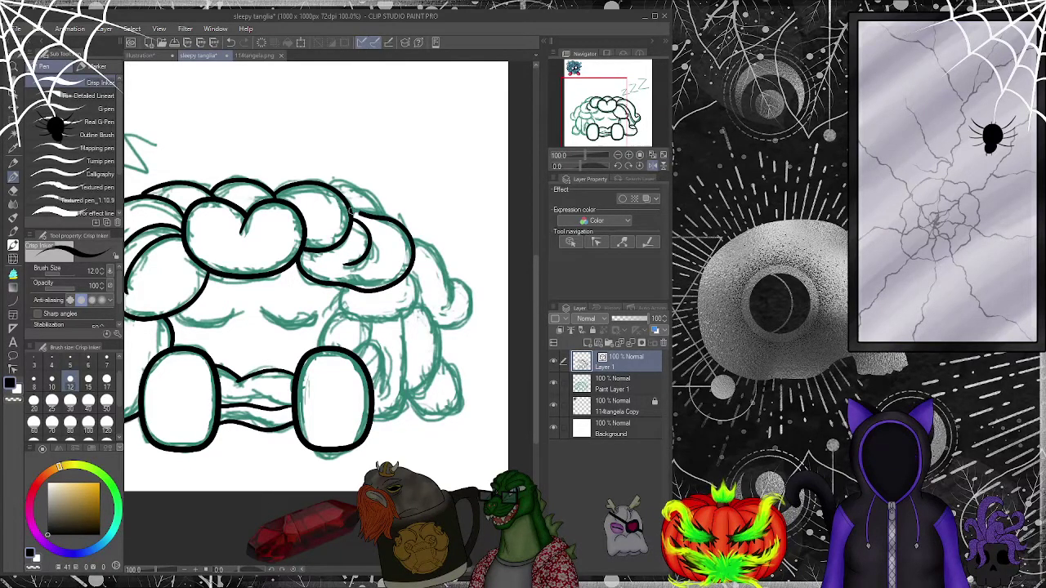
{"action": "left_click_drag", "start_coordinate": [328, 183], "coordinate": [372, 196]}
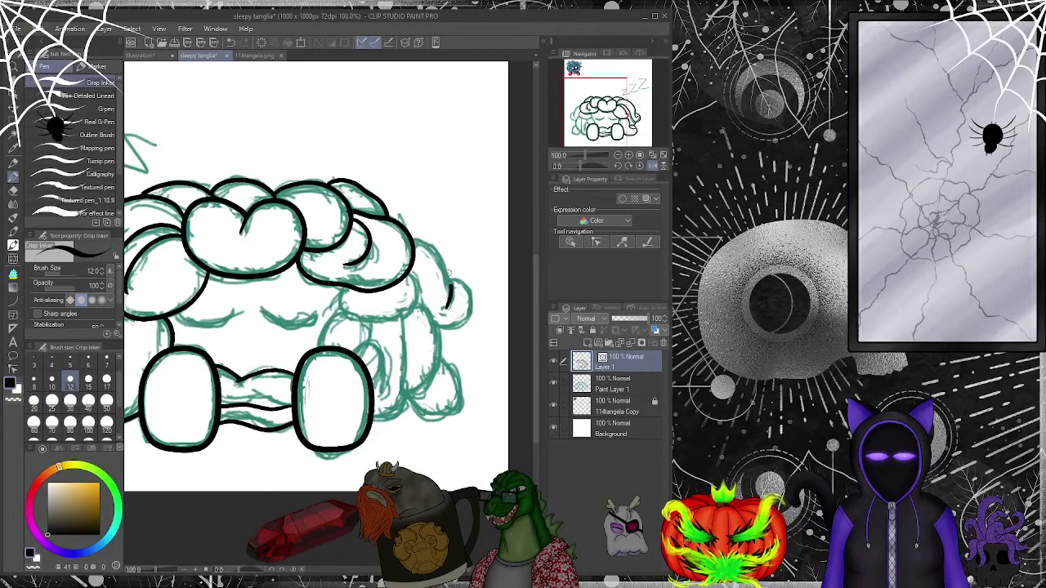
- Ink the outer drooping vine with its round curled end and the short rounded vine tucked beneath the upper bulge
{"action": "left_click_drag", "start_coordinate": [437, 249], "coordinate": [407, 234]}
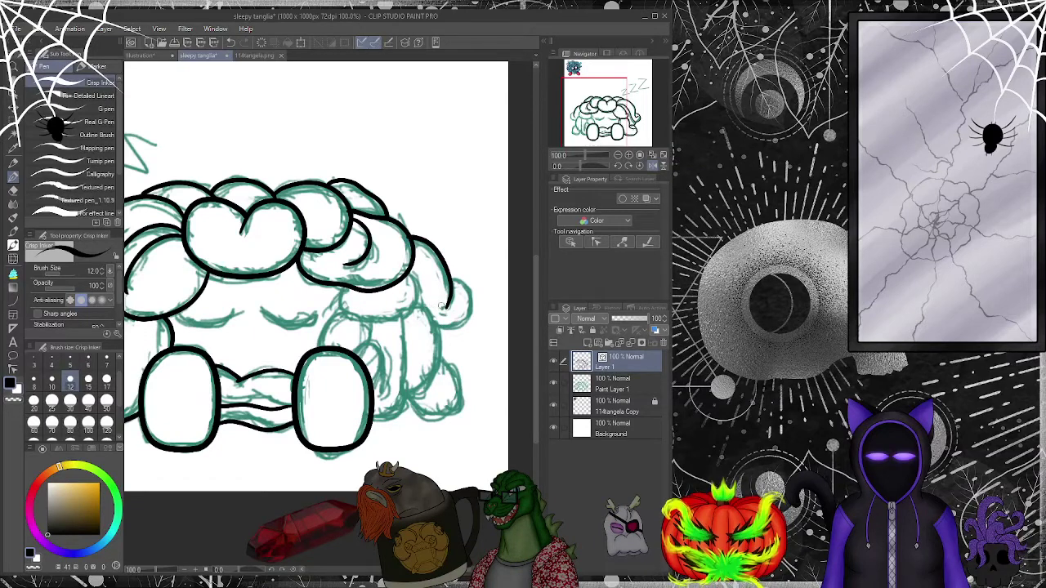
{"action": "mouse_move", "coordinate": [335, 299]}
{"action": "left_mouse_down"}
{"action": "mouse_move", "coordinate": [380, 325]}
{"action": "mouse_move", "coordinate": [419, 306]}
{"action": "left_mouse_up"}
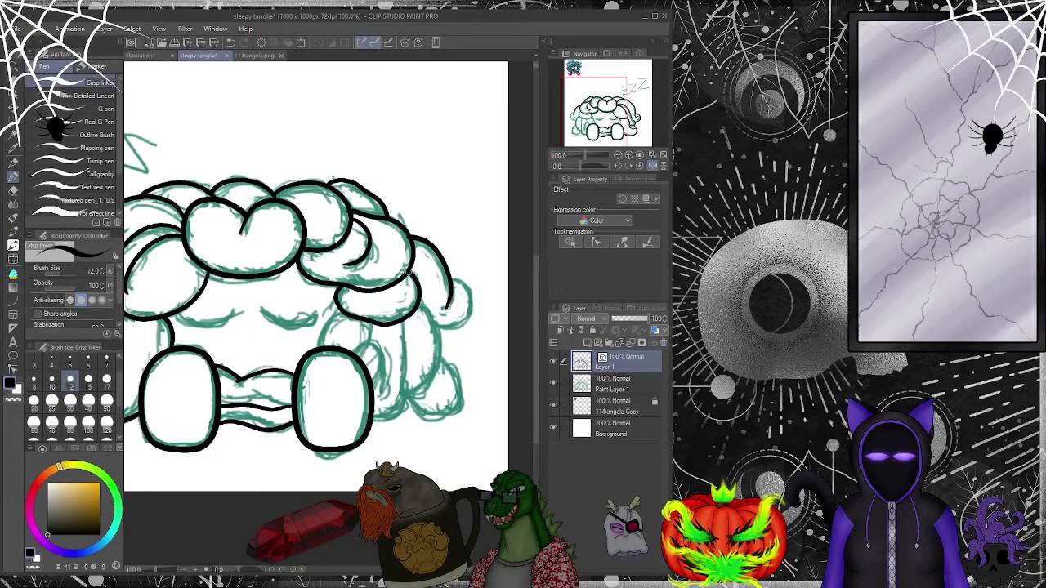
{"action": "mouse_move", "coordinate": [453, 279]}
{"action": "left_mouse_down"}
{"action": "mouse_move", "coordinate": [476, 309]}
{"action": "mouse_move", "coordinate": [451, 327]}
{"action": "left_mouse_up"}
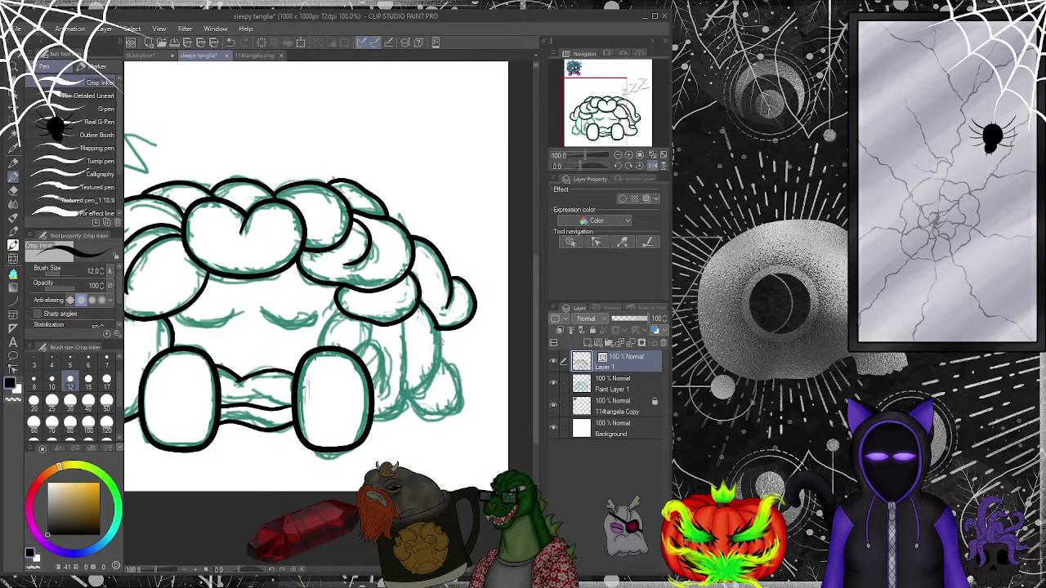
- Ink the hanging vines beside the left foot, redoing the rounded tip of the outermost one until it follows the sketch
{"action": "mouse_move", "coordinate": [418, 393]}
{"action": "left_mouse_down"}
{"action": "mouse_move", "coordinate": [376, 378]}
{"action": "mouse_move", "coordinate": [379, 392]}
{"action": "mouse_move", "coordinate": [351, 353]}
{"action": "left_mouse_up"}
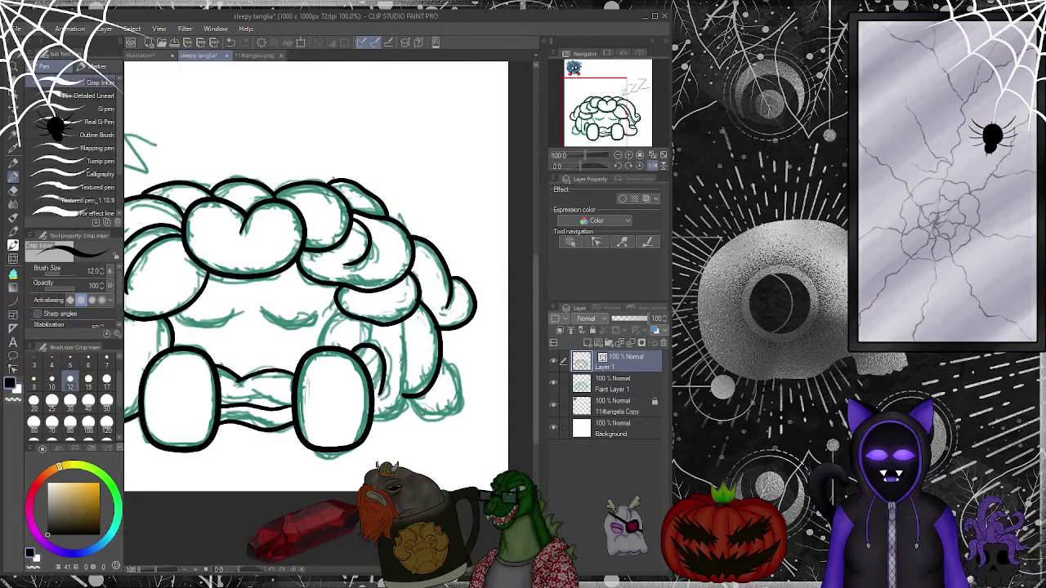
{"action": "mouse_move", "coordinate": [400, 325]}
{"action": "left_mouse_down"}
{"action": "mouse_move", "coordinate": [403, 387]}
{"action": "mouse_move", "coordinate": [393, 413]}
{"action": "mouse_move", "coordinate": [372, 418]}
{"action": "left_mouse_up"}
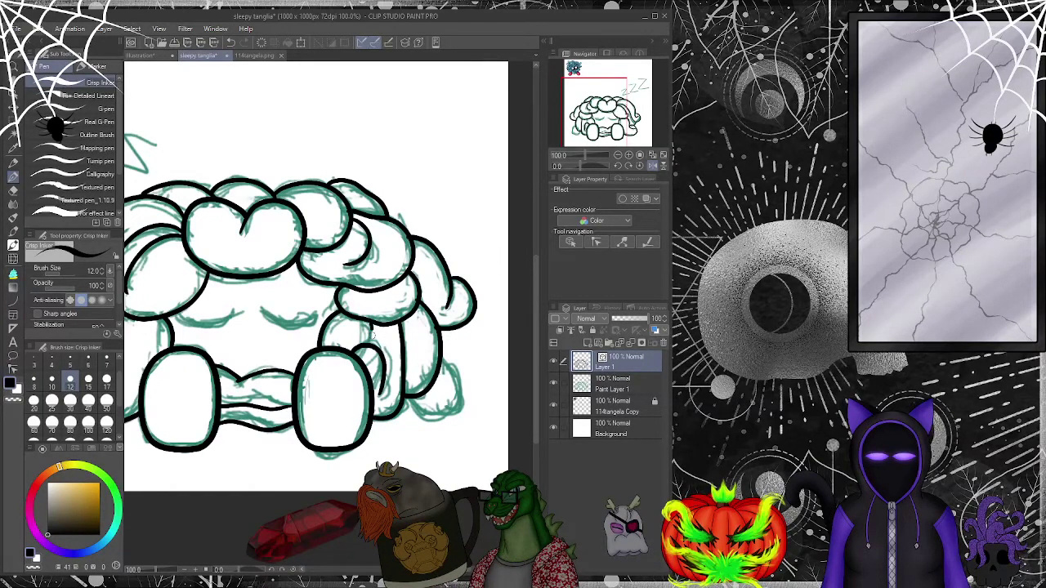
{"action": "left_click_drag", "start_coordinate": [399, 398], "coordinate": [442, 419]}
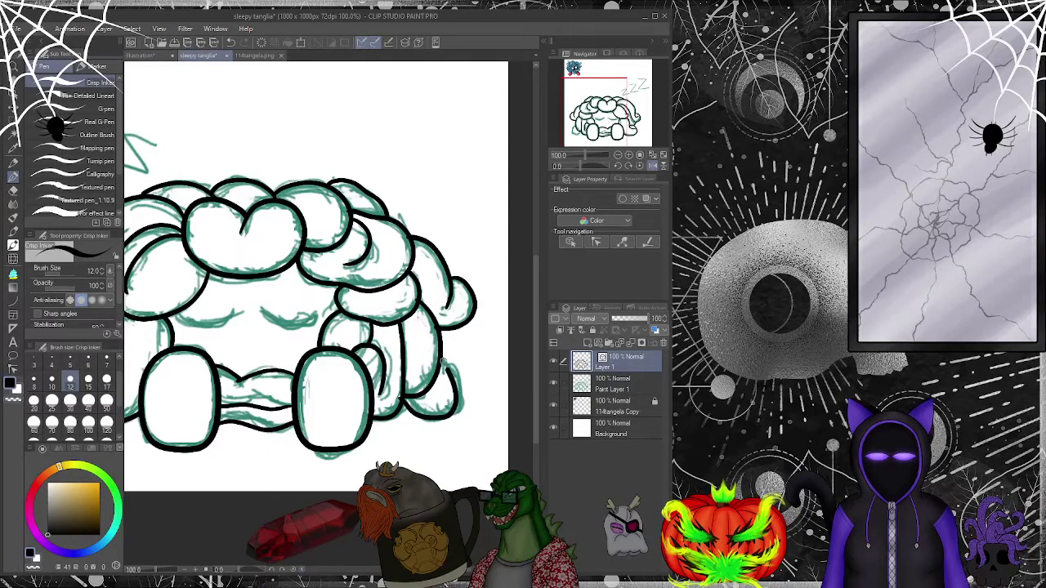
{"action": "key", "text": "ctrl+z"}
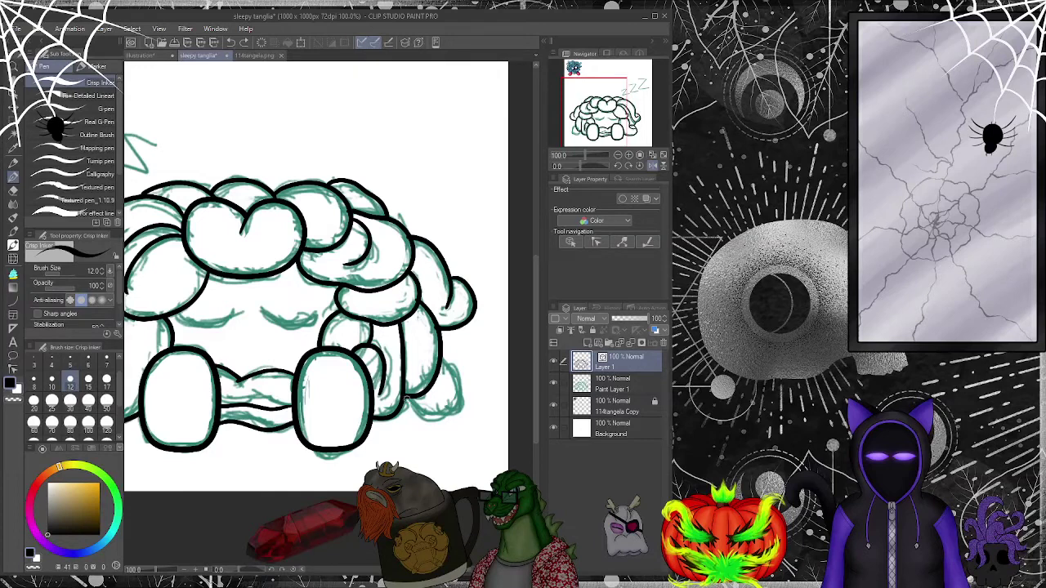
{"action": "left_click_drag", "start_coordinate": [418, 414], "coordinate": [450, 415]}
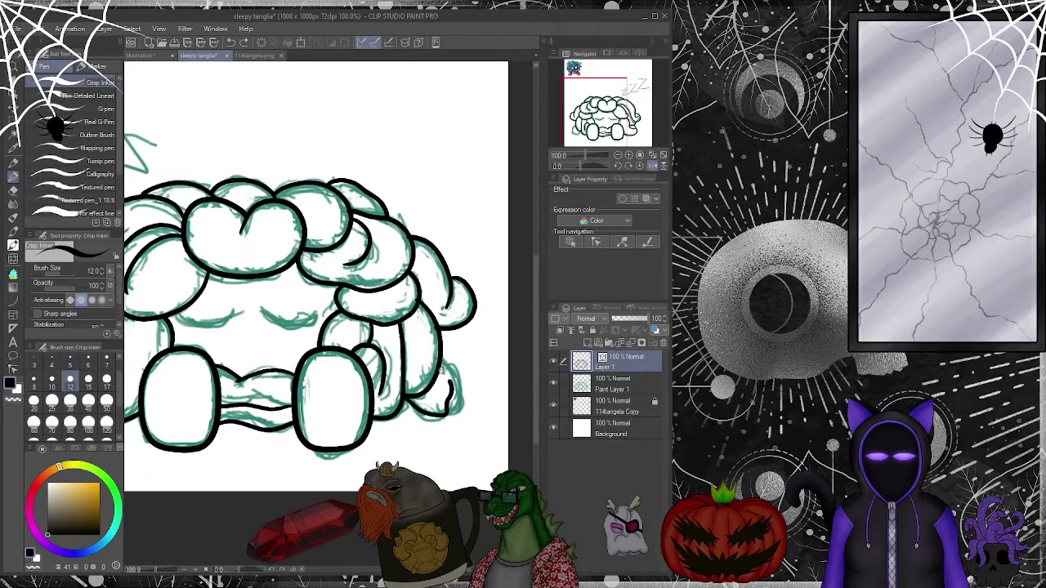
{"action": "key", "text": "ctrl+z"}
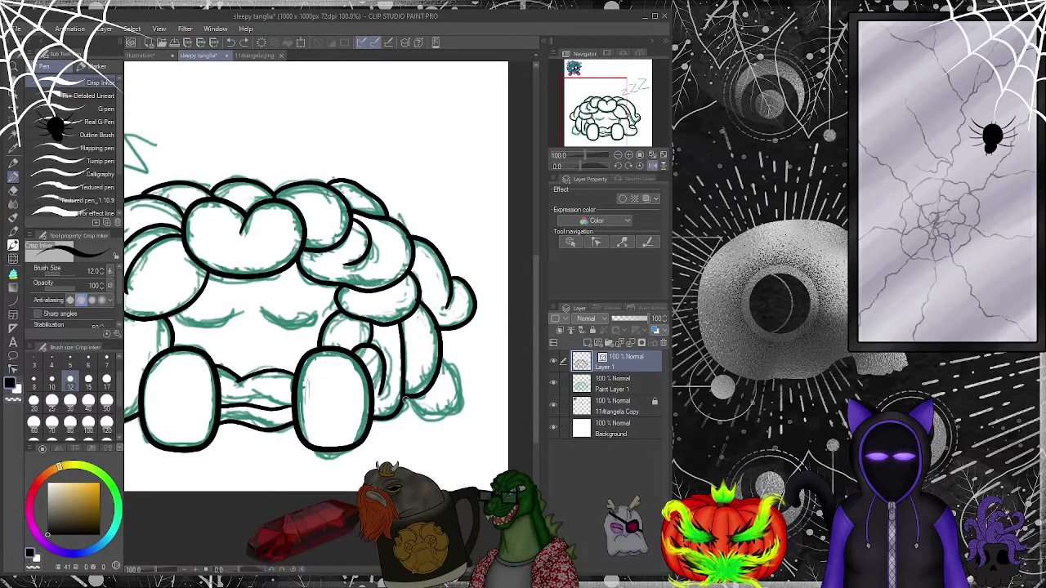
{"action": "left_click_drag", "start_coordinate": [455, 397], "coordinate": [441, 365]}
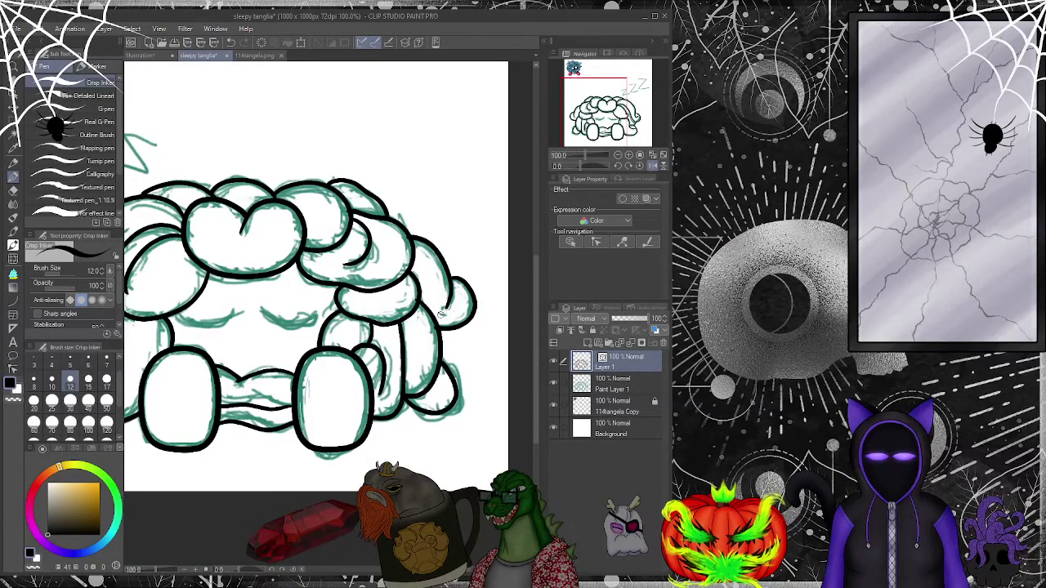
- Restore the unmirrored canvas view and ink both closed eyes as sagging curves, redoing the strokes until they follow the sketch
{"action": "left_click_drag", "start_coordinate": [259, 308], "coordinate": [316, 320]}
{"action": "left_click", "coordinate": [631, 167]}
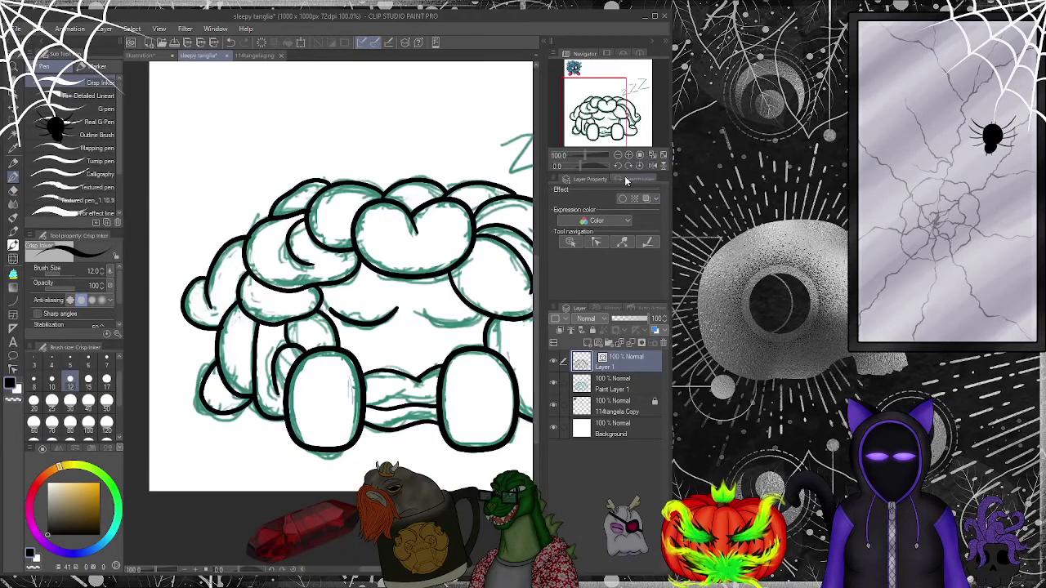
{"action": "left_click_drag", "start_coordinate": [446, 318], "coordinate": [488, 312]}
{"action": "key", "text": "ctrl+z"}
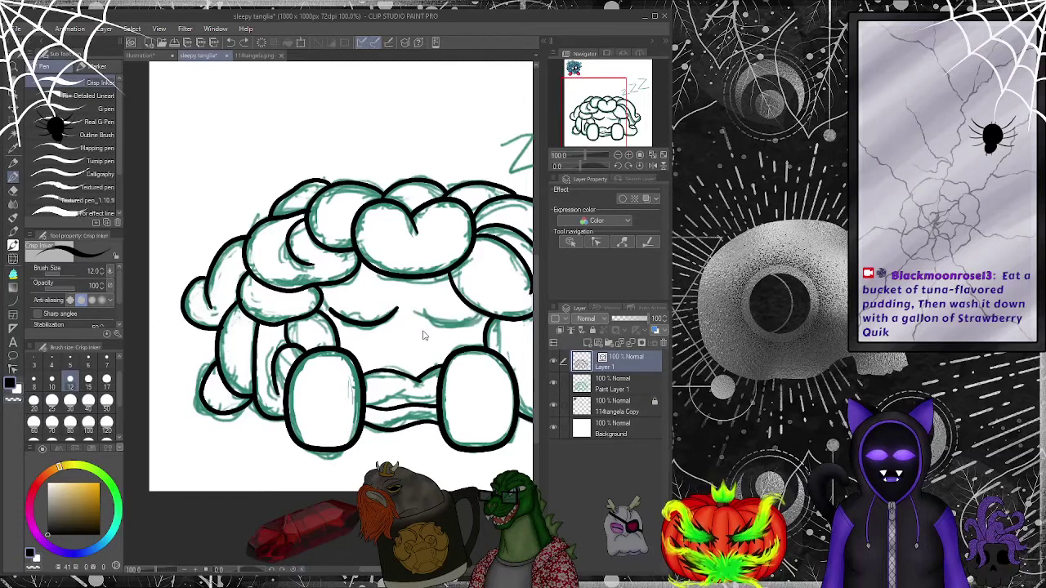
{"action": "key", "text": "ctrl+z"}
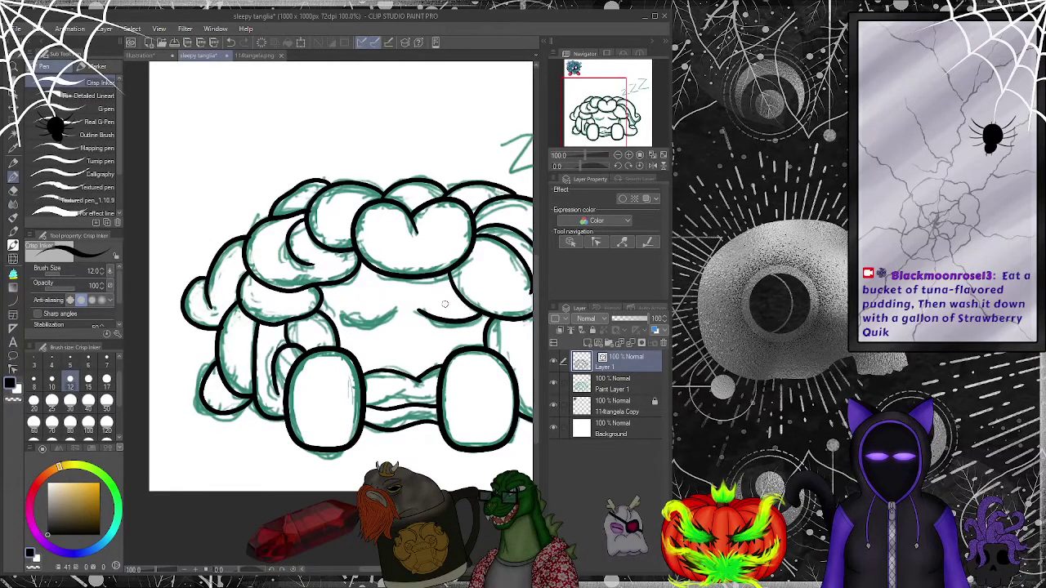
{"action": "left_click_drag", "start_coordinate": [398, 312], "coordinate": [339, 319]}
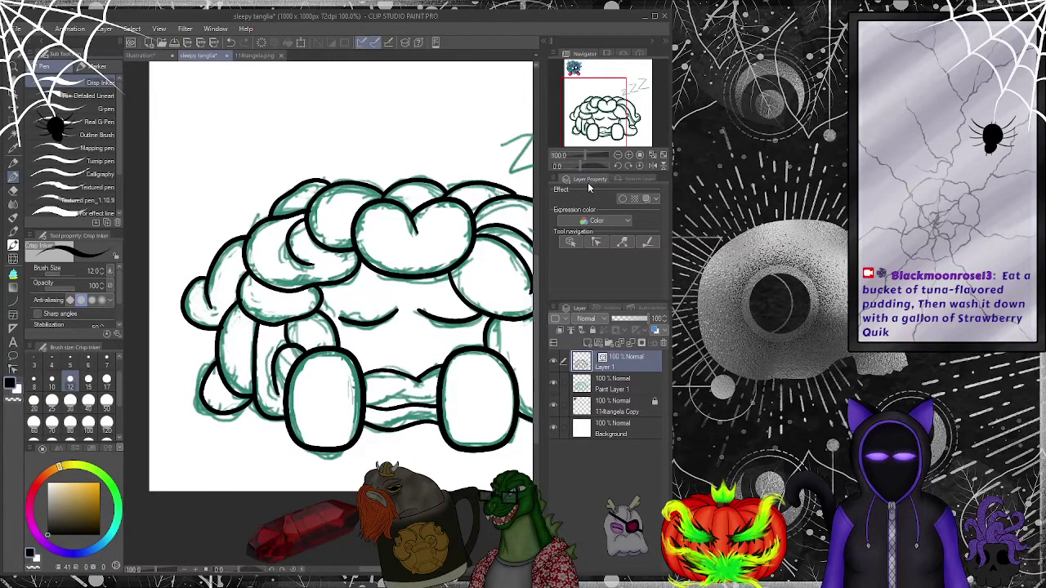
{"action": "left_click", "coordinate": [617, 165]}
{"action": "left_click", "coordinate": [628, 166]}
{"action": "left_click", "coordinate": [231, 44]}
{"action": "left_click", "coordinate": [231, 45]}
{"action": "left_click", "coordinate": [231, 45]}
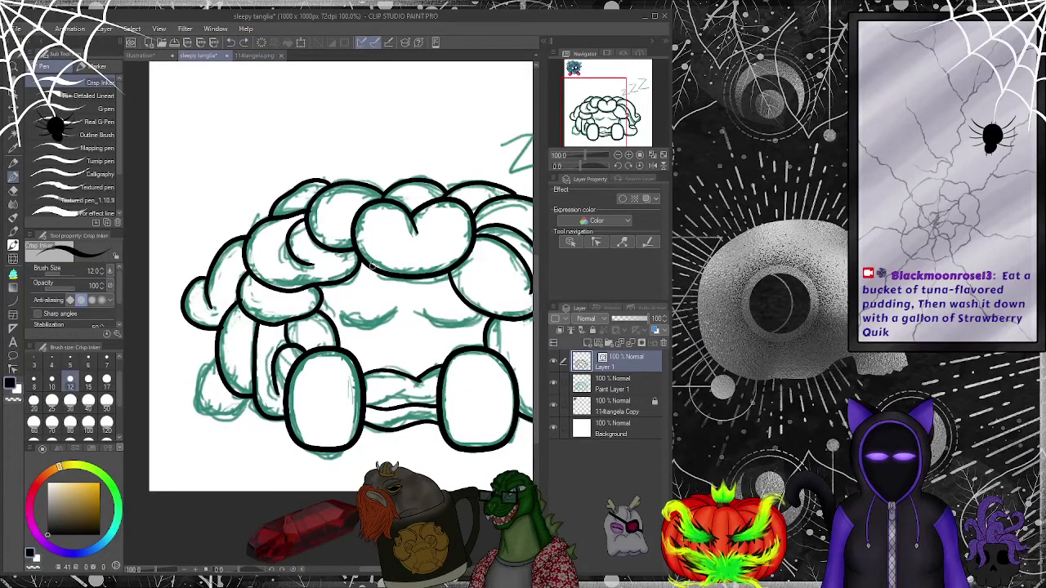
{"action": "left_click", "coordinate": [246, 44]}
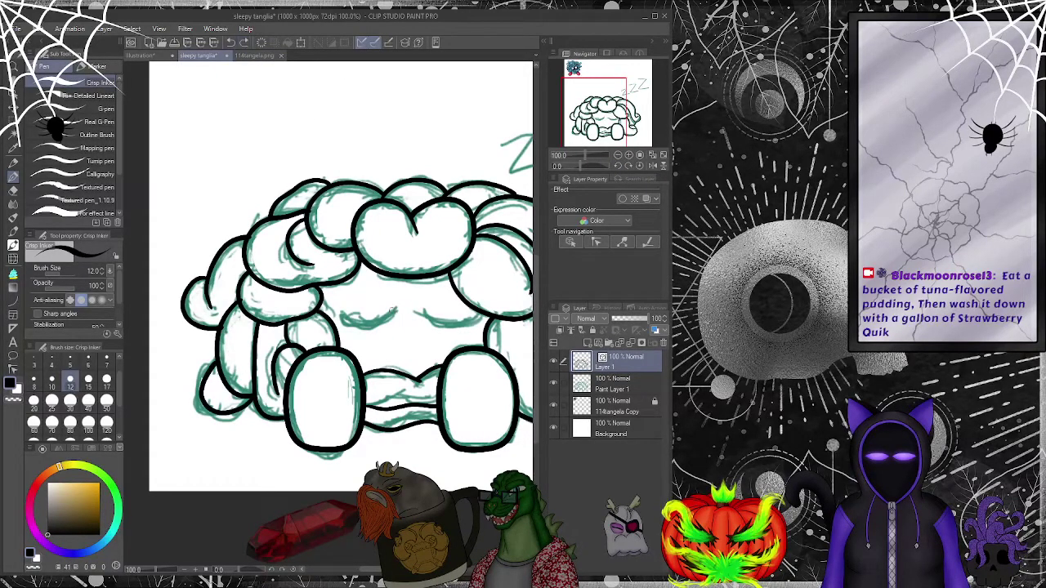
{"action": "left_click_drag", "start_coordinate": [388, 317], "coordinate": [355, 323]}
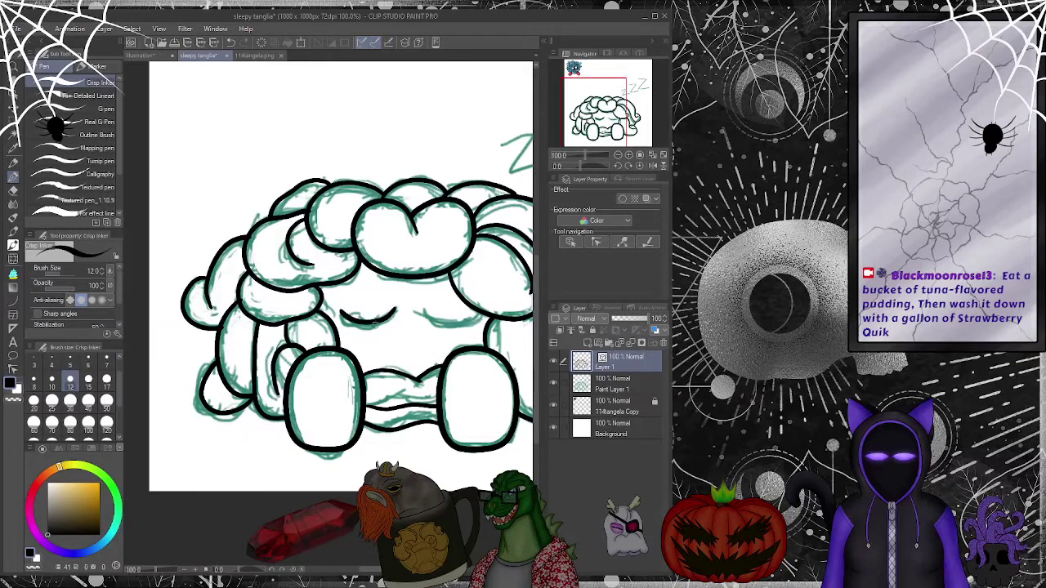
{"action": "mouse_move", "coordinate": [416, 309]}
{"action": "left_mouse_down"}
{"action": "mouse_move", "coordinate": [438, 326]}
{"action": "mouse_move", "coordinate": [470, 322]}
{"action": "left_mouse_up"}
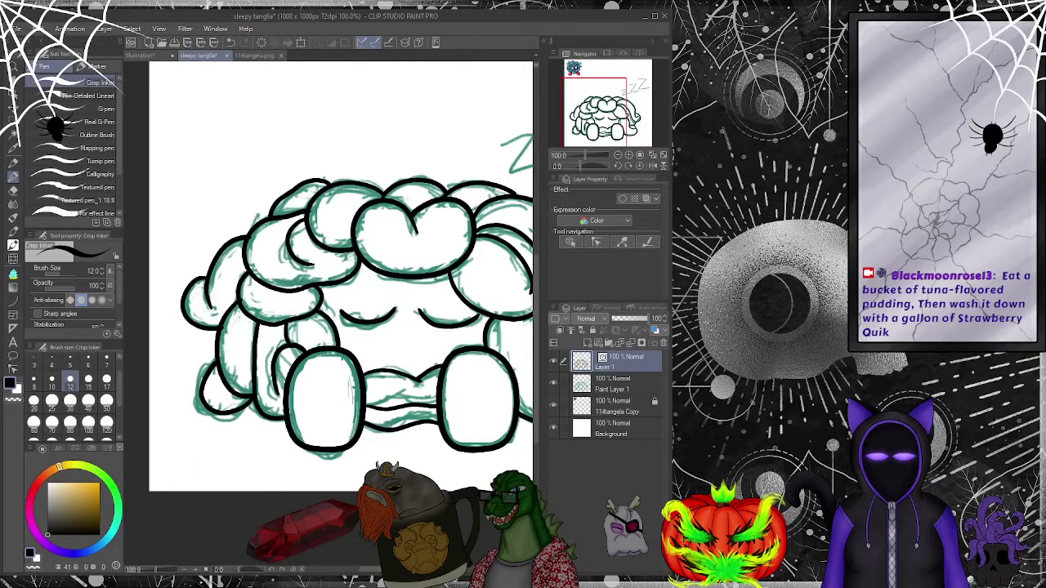
{"action": "scroll", "coordinate": [417, 198], "scroll_direction": "down", "scroll_amount": 5}
{"action": "scroll", "coordinate": [416, 197], "scroll_direction": "up", "scroll_amount": 4}
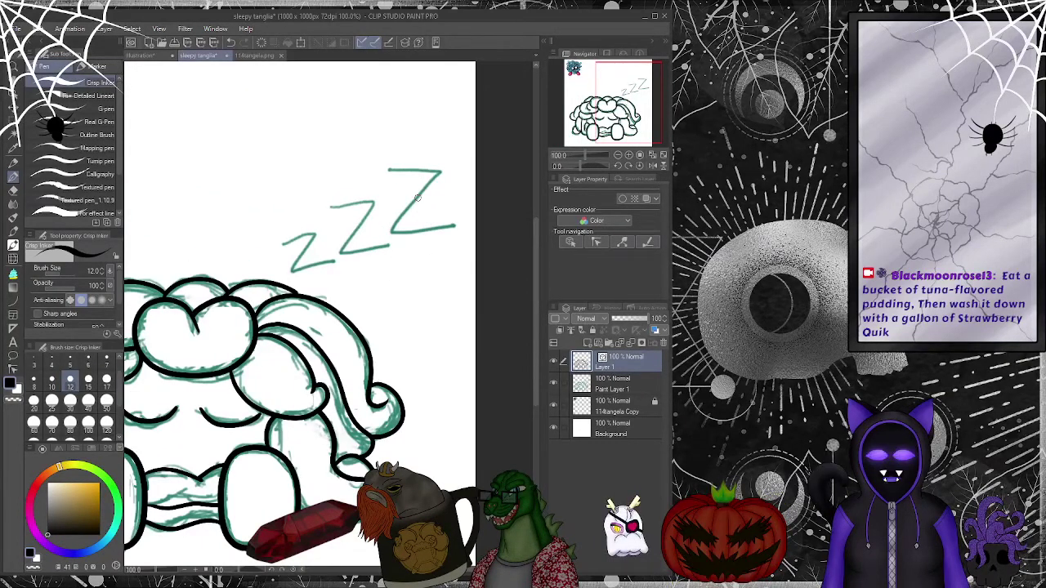
{"action": "left_click", "coordinate": [582, 342]}
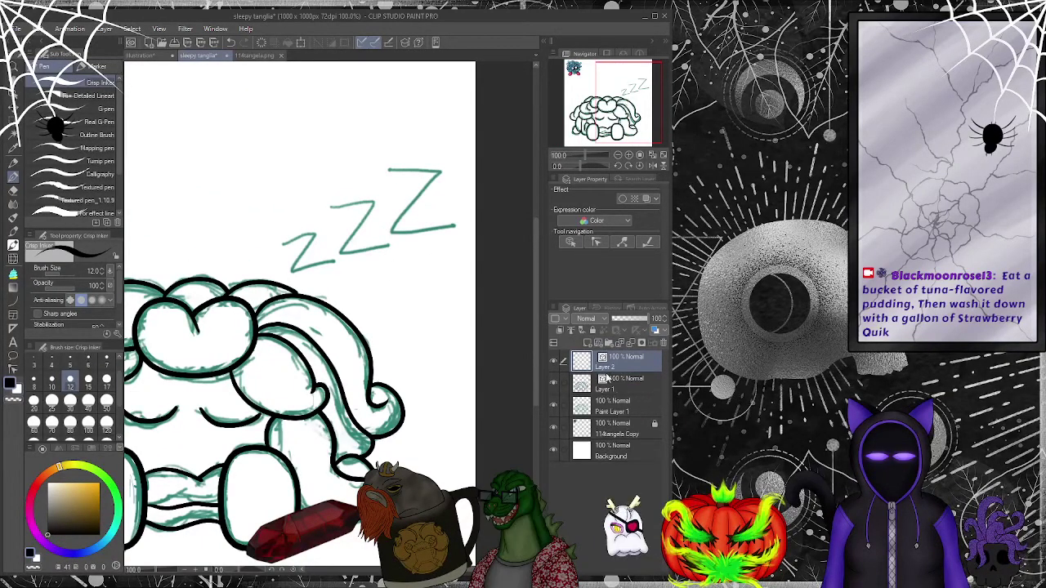
{"action": "key", "text": "ctrl+e"}
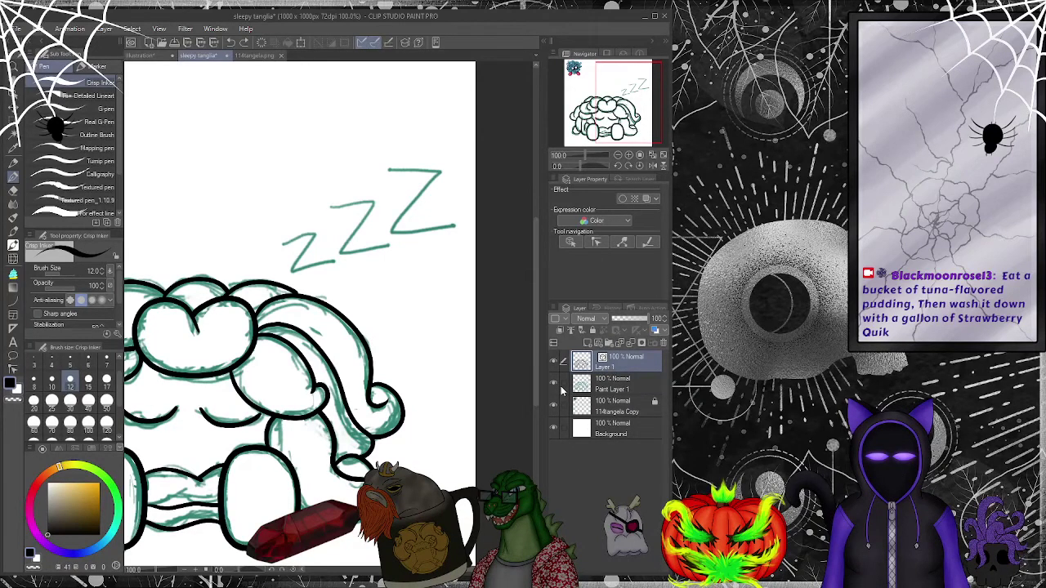
- Ink the three sketched Zs rising above the head and add a smaller fourth z at their lower end, redrawing it once
{"action": "scroll", "coordinate": [426, 165], "scroll_direction": "down", "scroll_amount": 4}
{"action": "scroll", "coordinate": [345, 192], "scroll_direction": "up", "scroll_amount": 3}
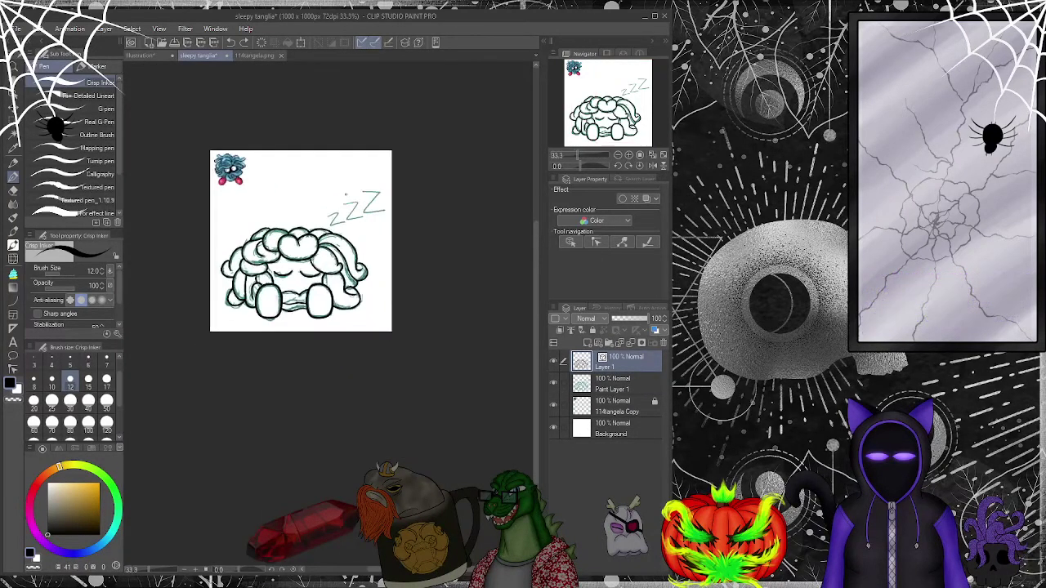
{"action": "scroll", "coordinate": [345, 193], "scroll_direction": "up", "scroll_amount": 2}
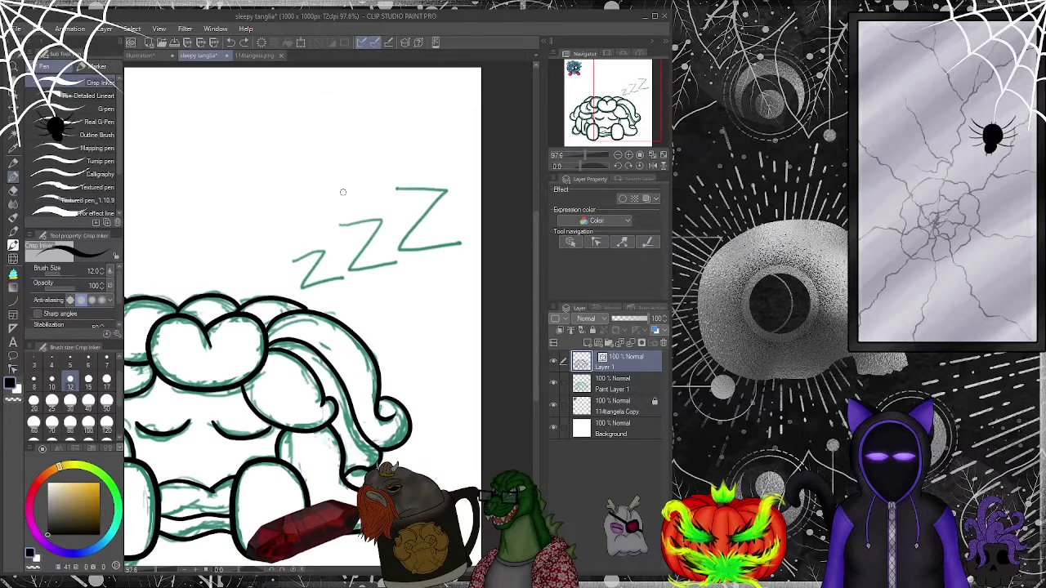
{"action": "mouse_move", "coordinate": [390, 191]}
{"action": "left_mouse_down"}
{"action": "mouse_move", "coordinate": [448, 192]}
{"action": "mouse_move", "coordinate": [398, 246]}
{"action": "mouse_move", "coordinate": [469, 244]}
{"action": "left_mouse_up"}
{"action": "mouse_move", "coordinate": [381, 211]}
{"action": "left_mouse_down"}
{"action": "mouse_move", "coordinate": [346, 271]}
{"action": "mouse_move", "coordinate": [405, 263]}
{"action": "left_mouse_up"}
{"action": "mouse_move", "coordinate": [292, 261]}
{"action": "left_mouse_down"}
{"action": "mouse_move", "coordinate": [324, 250]}
{"action": "mouse_move", "coordinate": [300, 286]}
{"action": "mouse_move", "coordinate": [344, 279]}
{"action": "left_mouse_up"}
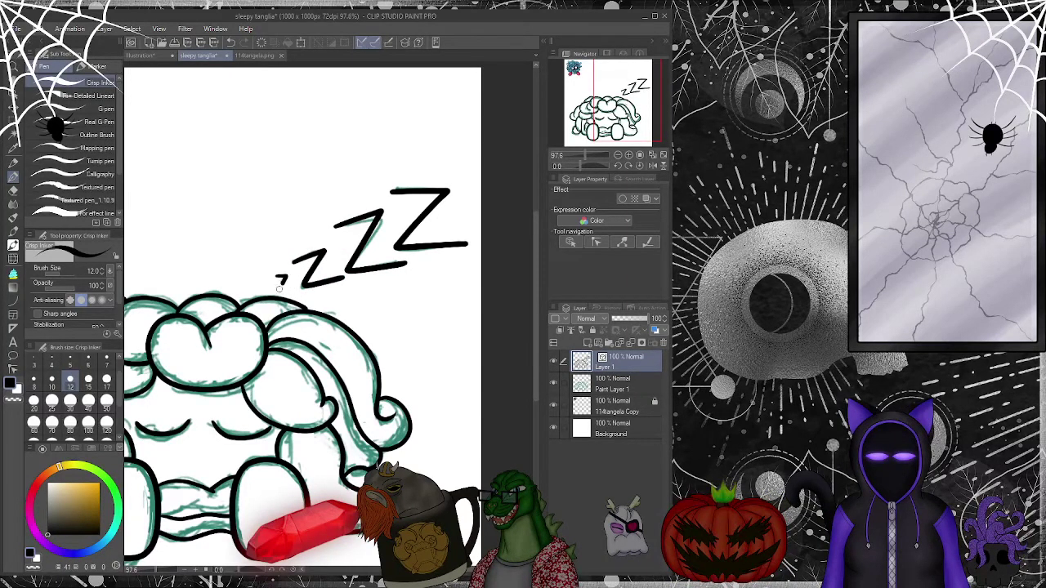
{"action": "left_click_drag", "start_coordinate": [280, 288], "coordinate": [292, 288]}
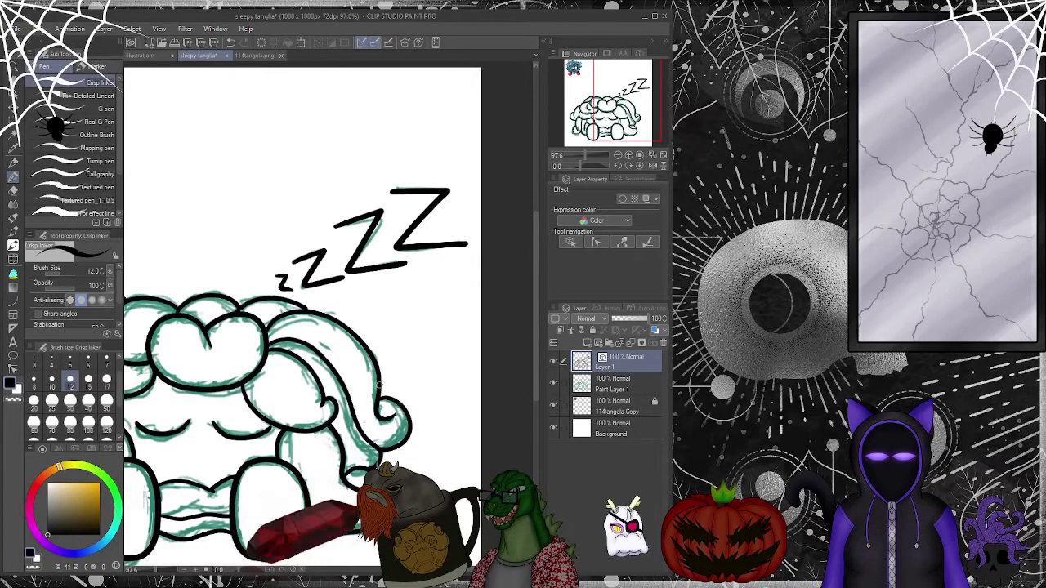
{"action": "left_click", "coordinate": [230, 43]}
{"action": "mouse_move", "coordinate": [273, 275]}
{"action": "left_mouse_down"}
{"action": "mouse_move", "coordinate": [284, 271]}
{"action": "mouse_move", "coordinate": [276, 287]}
{"action": "left_mouse_up"}
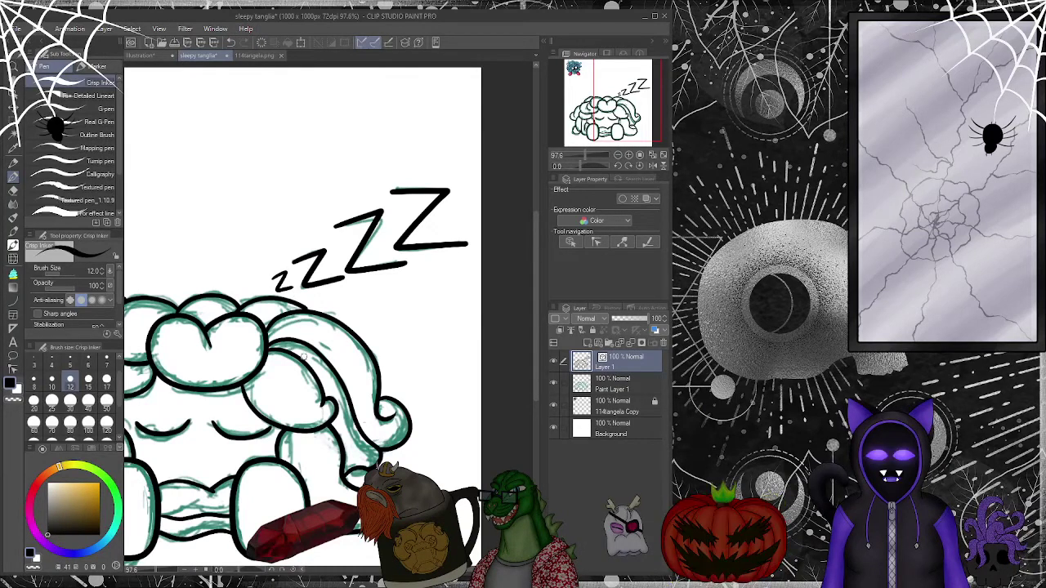
- Hide the green sketch on Paint Layer 1 and add a new raster layer directly above it, beneath the line art
{"action": "scroll", "coordinate": [311, 352], "scroll_direction": "down", "scroll_amount": 5}
{"action": "scroll", "coordinate": [309, 352], "scroll_direction": "down", "scroll_amount": 2}
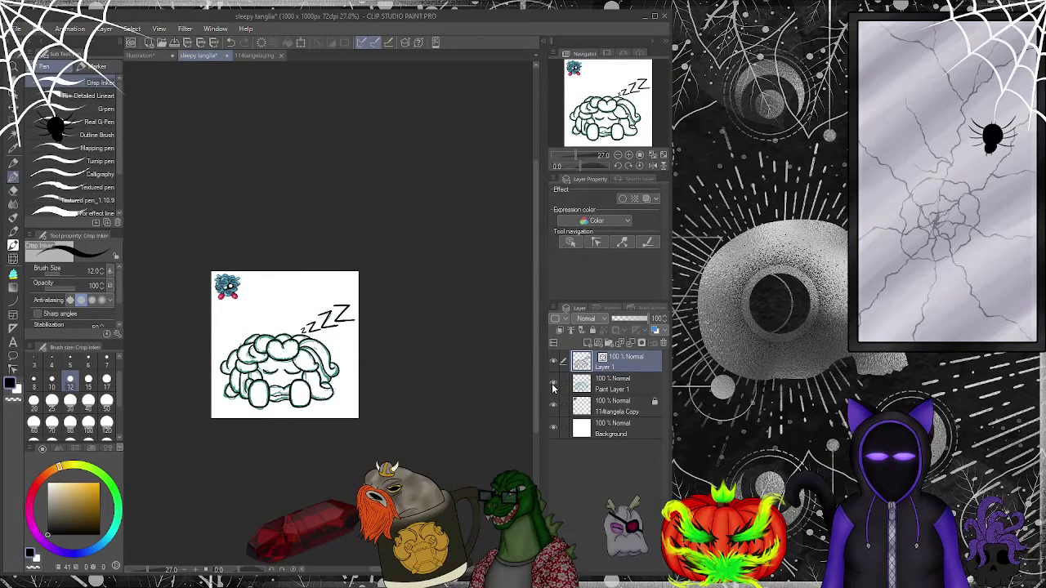
{"action": "scroll", "coordinate": [240, 418], "scroll_direction": "up", "scroll_amount": 2}
{"action": "scroll", "coordinate": [261, 275], "scroll_direction": "up", "scroll_amount": 1}
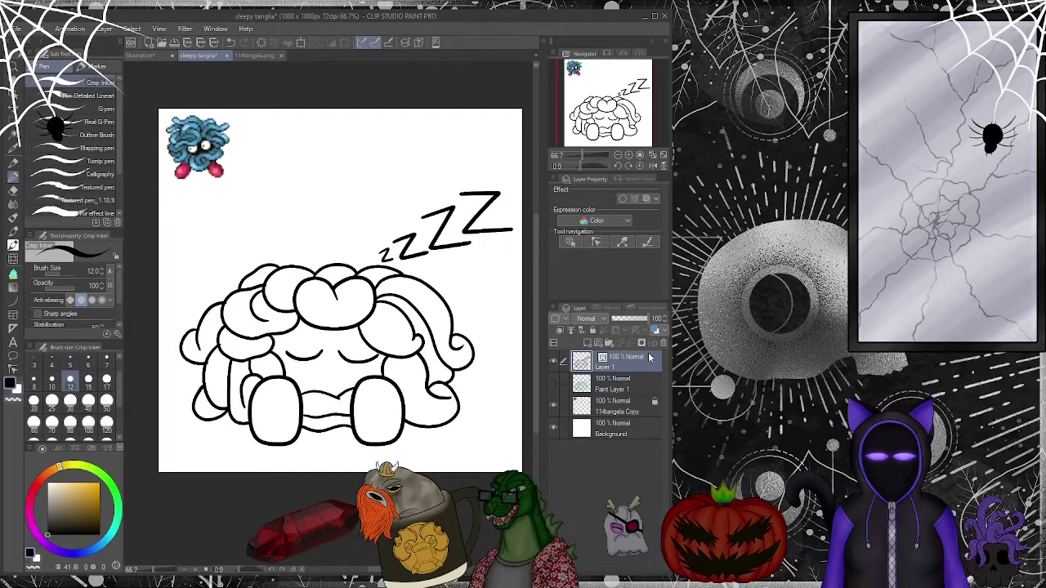
{"action": "key", "text": "alt+bracketleft"}
{"action": "left_click", "coordinate": [588, 344]}
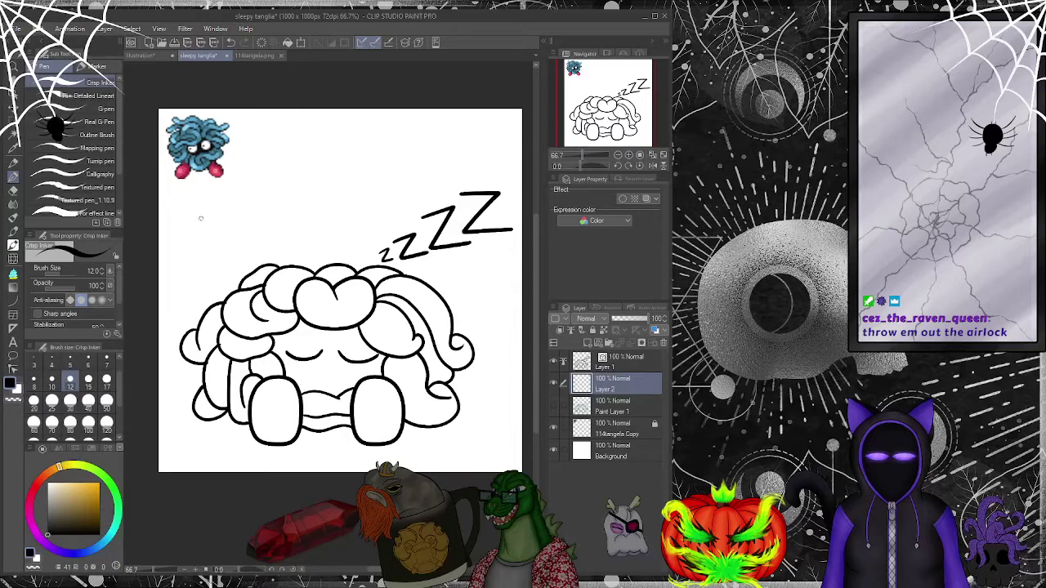
- Sample the vine blue from the reference sprite and fill the whole Tangela with it by lassoing around the line art
{"action": "scroll", "coordinate": [167, 112], "scroll_direction": "up", "scroll_amount": 5}
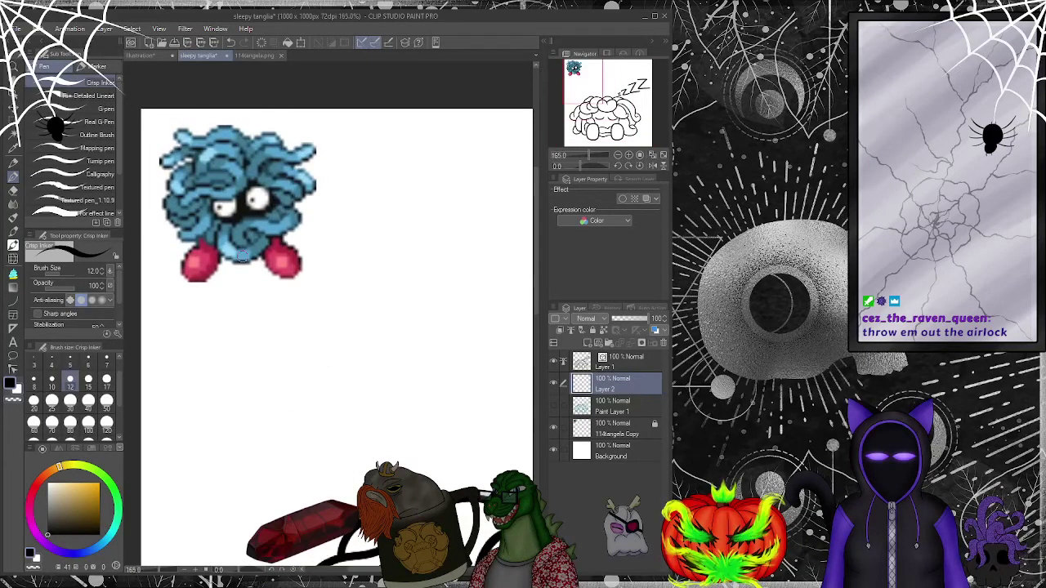
{"action": "left_click", "coordinate": [245, 252], "text": "alt"}
{"action": "scroll", "coordinate": [245, 252], "scroll_direction": "down", "scroll_amount": 5}
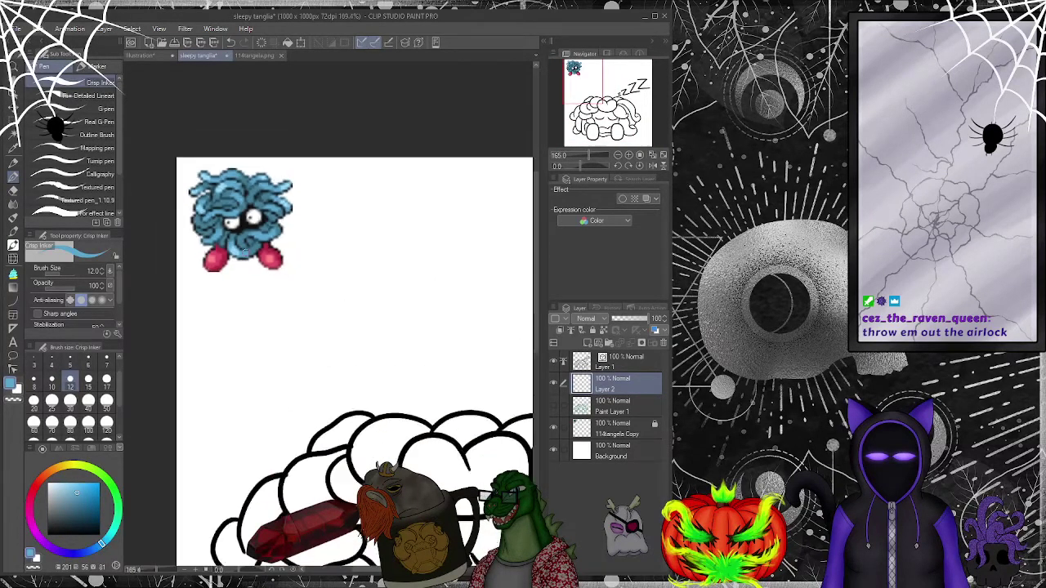
{"action": "scroll", "coordinate": [332, 342], "scroll_direction": "down", "scroll_amount": 2}
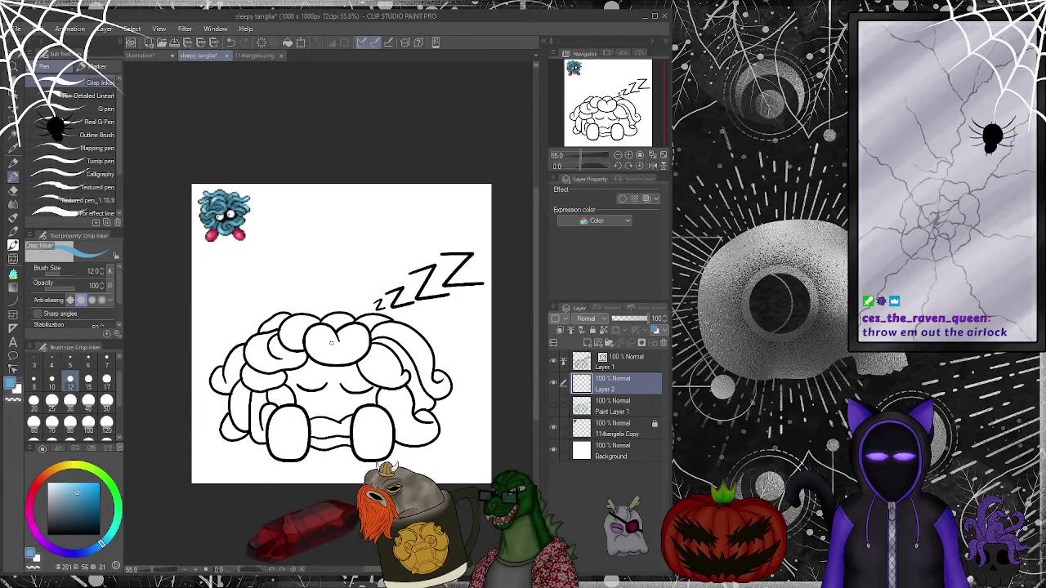
{"action": "left_click", "coordinate": [13, 276]}
{"action": "mouse_move", "coordinate": [357, 285]}
{"action": "left_mouse_down"}
{"action": "mouse_move", "coordinate": [244, 291]}
{"action": "mouse_move", "coordinate": [204, 359]}
{"action": "mouse_move", "coordinate": [216, 446]}
{"action": "left_mouse_up"}
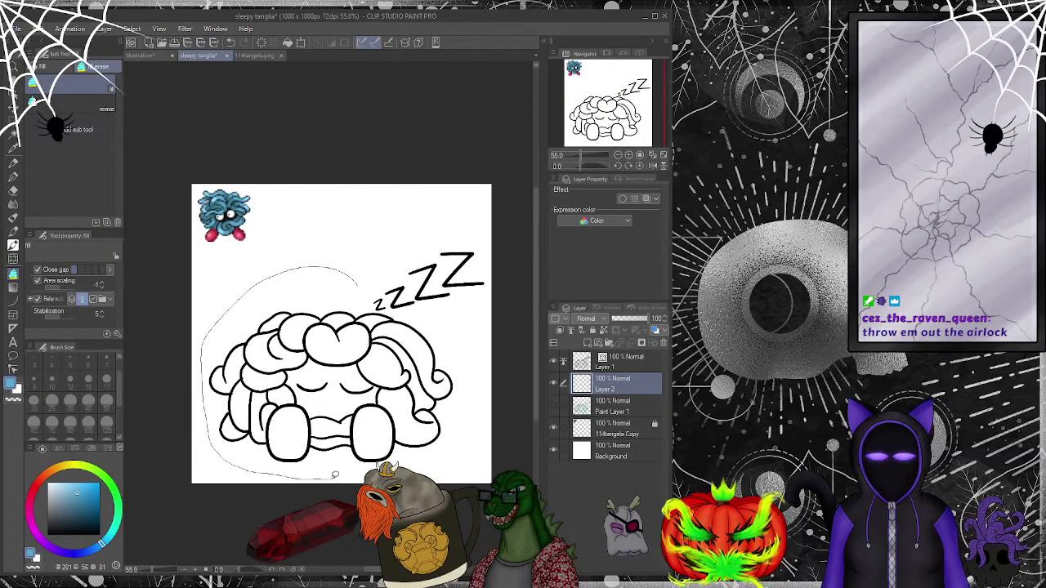
{"action": "mouse_move", "coordinate": [334, 474]}
{"action": "left_mouse_down"}
{"action": "mouse_move", "coordinate": [464, 419]}
{"action": "mouse_move", "coordinate": [459, 344]}
{"action": "mouse_move", "coordinate": [357, 282]}
{"action": "left_mouse_up"}
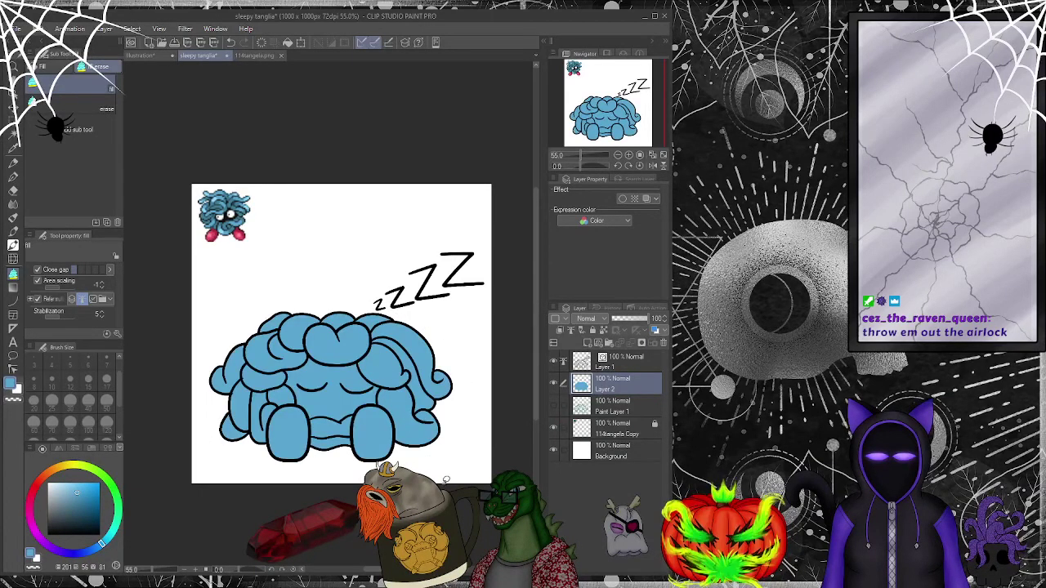
- Add a raster layer above the blue fill and fill both feet with the pink sampled from the reference sprite's foot
{"action": "left_click", "coordinate": [588, 343]}
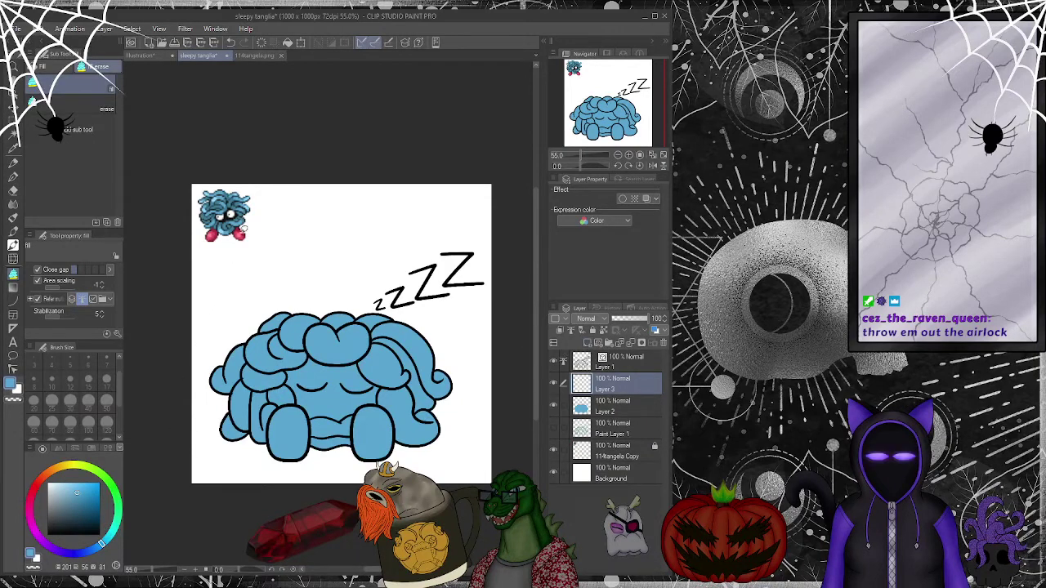
{"action": "left_click", "coordinate": [239, 234], "text": "alt"}
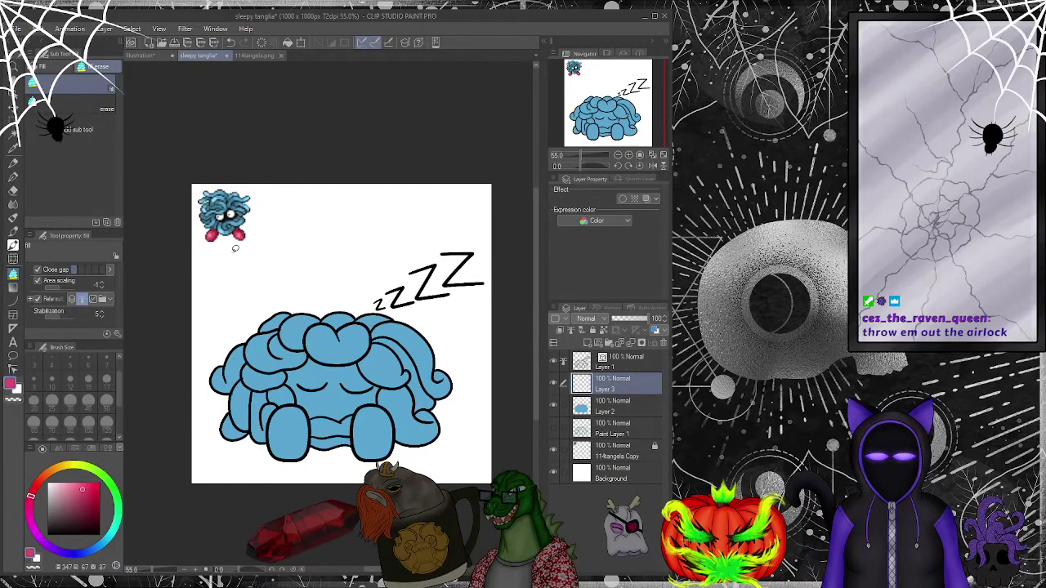
{"action": "left_click", "coordinate": [372, 421]}
{"action": "left_click", "coordinate": [308, 431]}
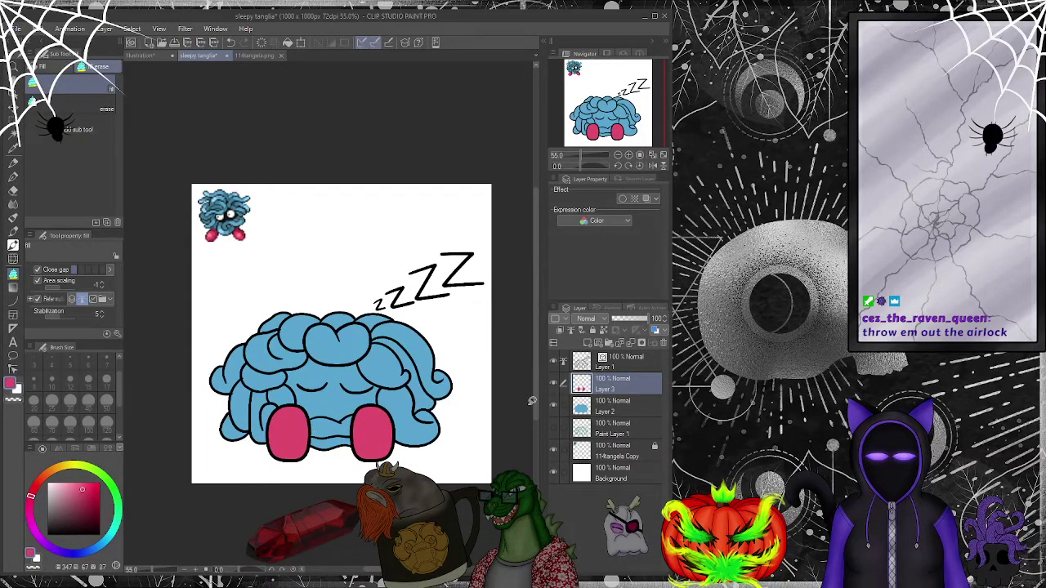
- Add a raster layer directly above the blue fill and fill the face area with the near-black sampled from the reference sprite's face
{"action": "left_click", "coordinate": [597, 405]}
{"action": "left_click", "coordinate": [588, 343]}
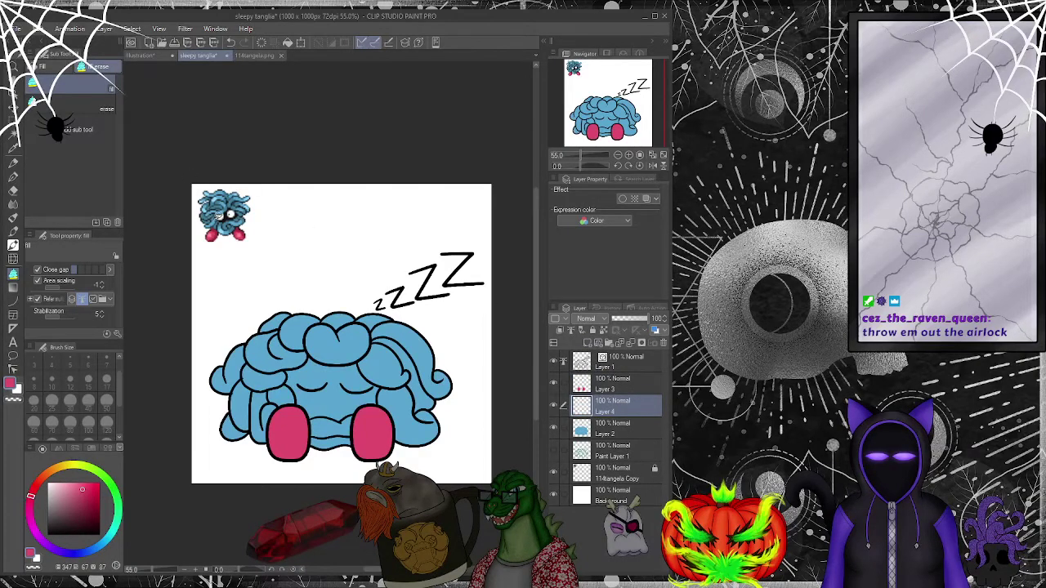
{"action": "left_click", "coordinate": [228, 212], "text": "alt"}
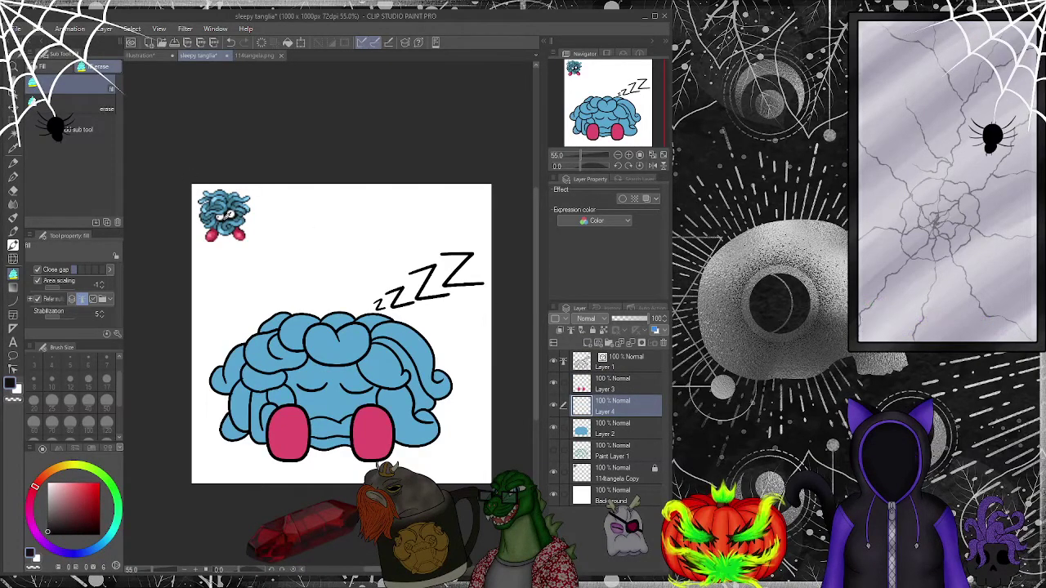
{"action": "mouse_move", "coordinate": [384, 374]}
{"action": "left_mouse_down"}
{"action": "mouse_move", "coordinate": [386, 419]}
{"action": "mouse_move", "coordinate": [332, 428]}
{"action": "mouse_move", "coordinate": [303, 418]}
{"action": "left_mouse_up"}
{"action": "mouse_move", "coordinate": [281, 384]}
{"action": "left_mouse_down"}
{"action": "mouse_move", "coordinate": [282, 362]}
{"action": "mouse_move", "coordinate": [342, 354]}
{"action": "mouse_move", "coordinate": [383, 367]}
{"action": "left_mouse_up"}
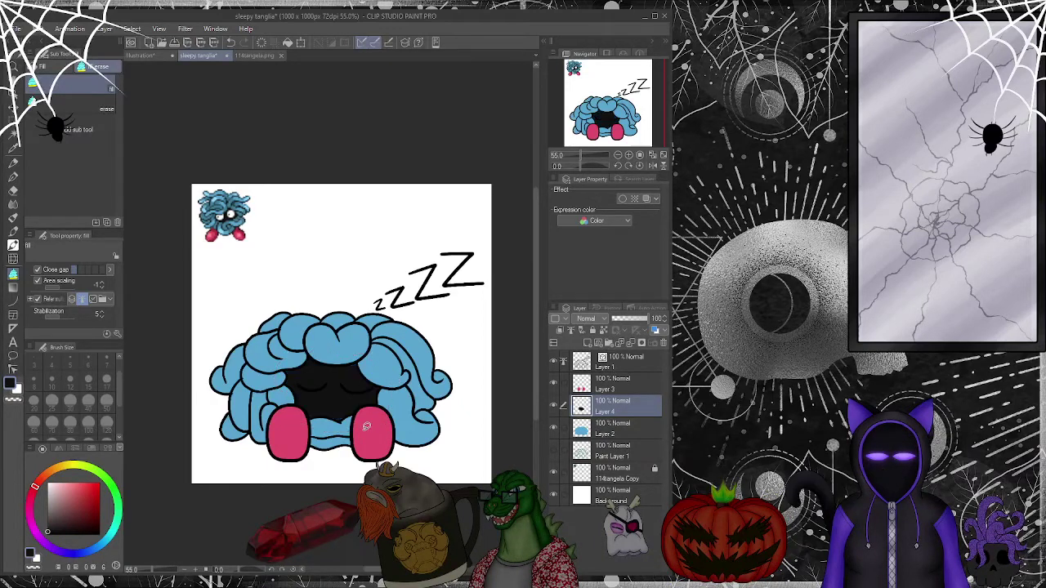
- Recolour both closed-eye lines on the vector line art layer white so they stand out against the dark face
{"action": "scroll", "coordinate": [327, 368], "scroll_direction": "up", "scroll_amount": 5}
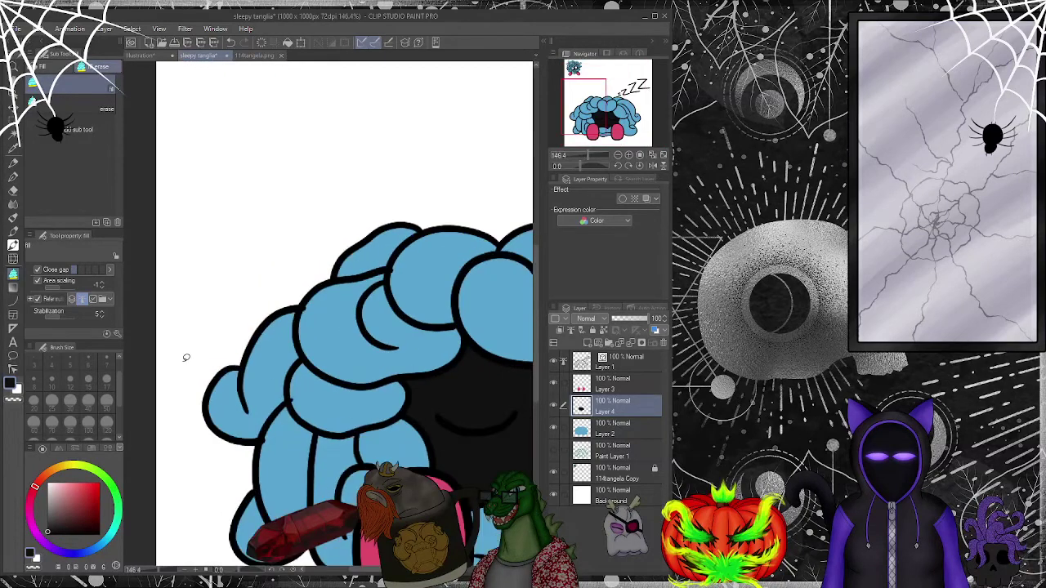
{"action": "left_click", "coordinate": [628, 366]}
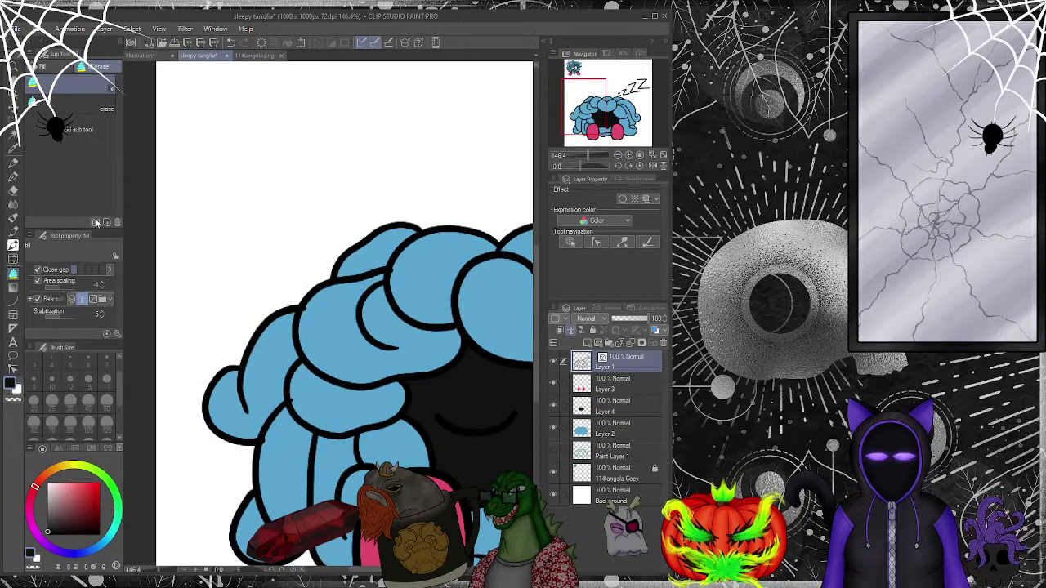
{"action": "key", "text": "e"}
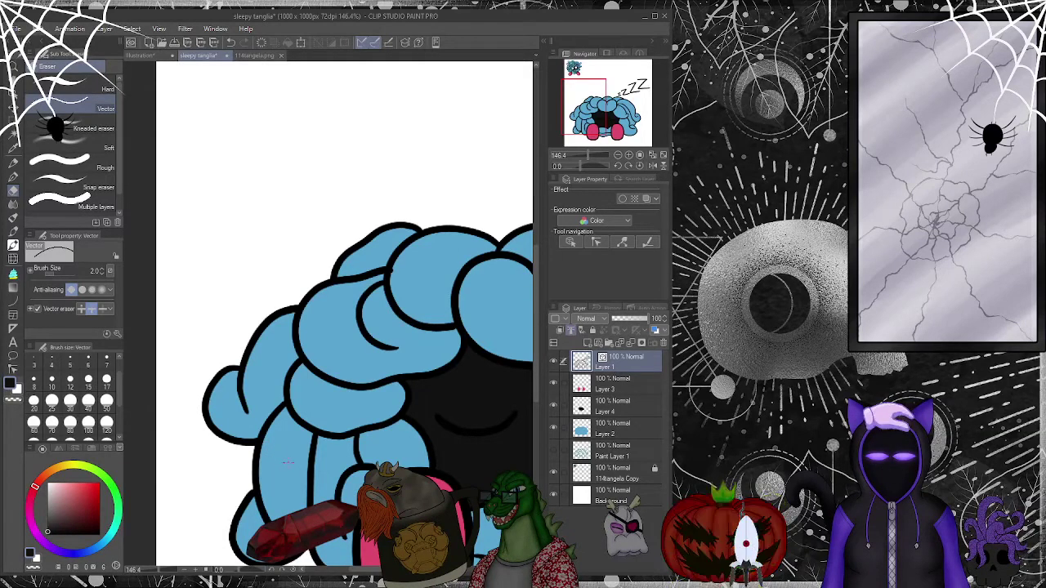
{"action": "left_click_drag", "start_coordinate": [581, 115], "coordinate": [608, 109]}
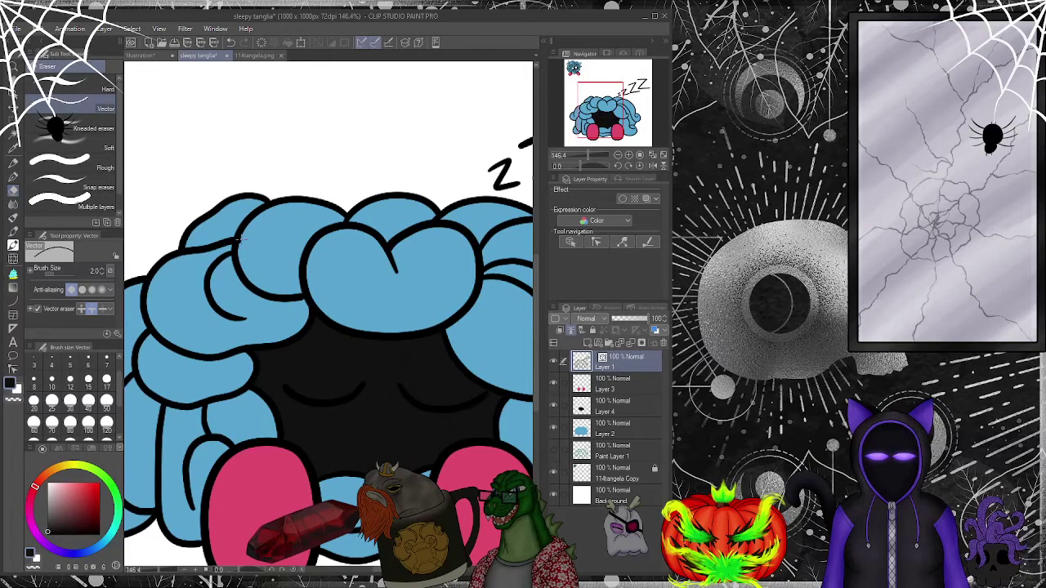
{"action": "left_click_drag", "start_coordinate": [602, 135], "coordinate": [611, 119]}
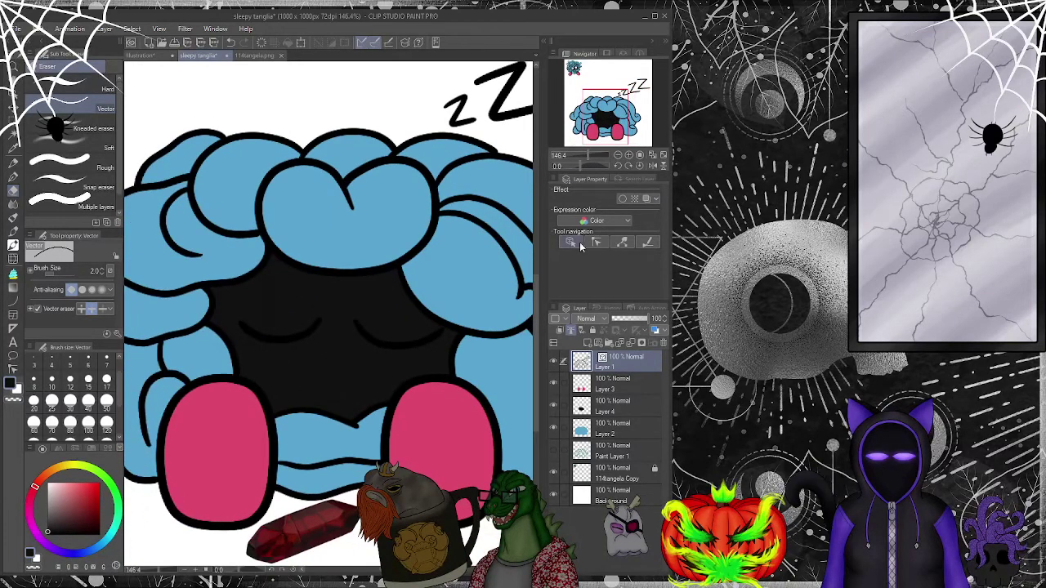
{"action": "key", "text": "o"}
{"action": "left_click", "coordinate": [385, 344]}
{"action": "left_click", "coordinate": [278, 331], "text": "shift"}
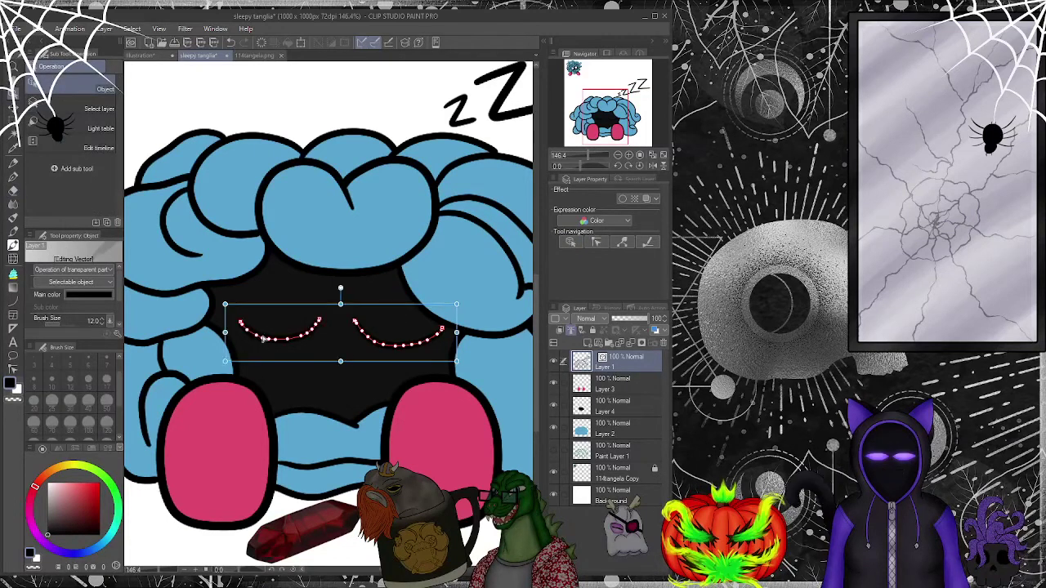
{"action": "key", "text": "x"}
{"action": "left_click", "coordinate": [52, 496]}
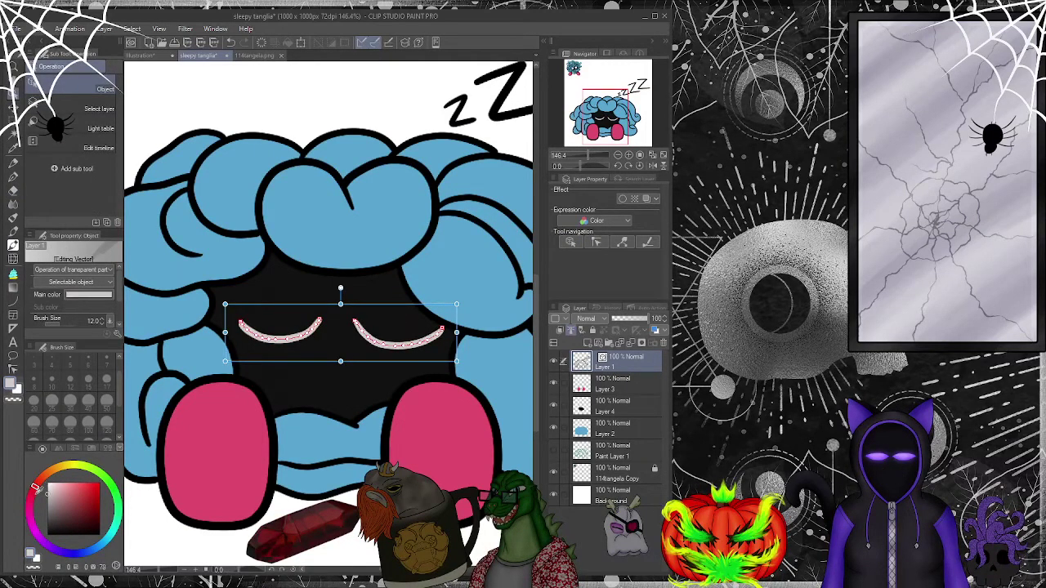
{"action": "key", "text": "ctrl+z"}
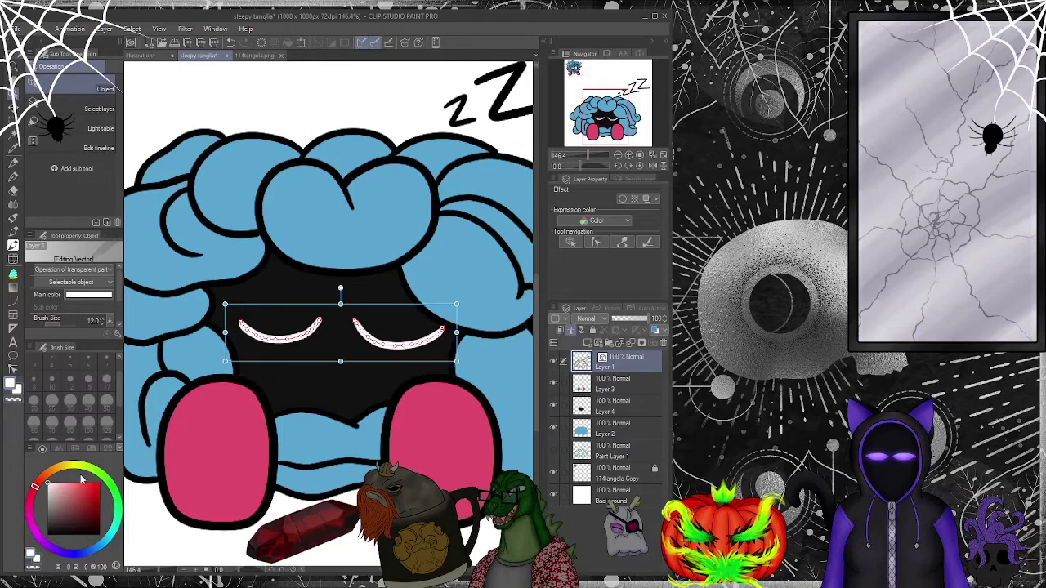
{"action": "left_click", "coordinate": [305, 398]}
{"action": "scroll", "coordinate": [306, 398], "scroll_direction": "down", "scroll_amount": 2}
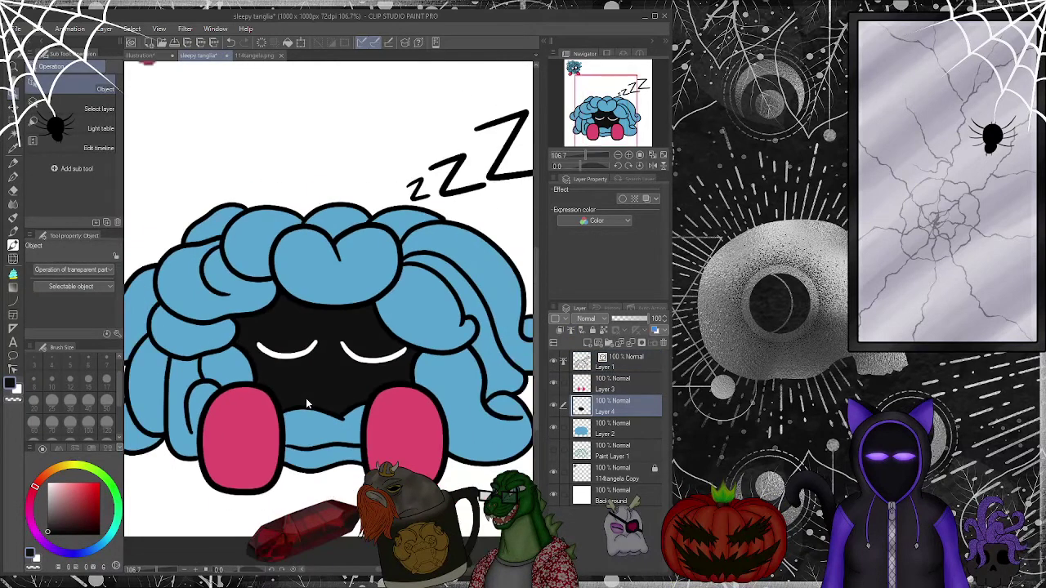
{"action": "scroll", "coordinate": [306, 397], "scroll_direction": "up", "scroll_amount": 1}
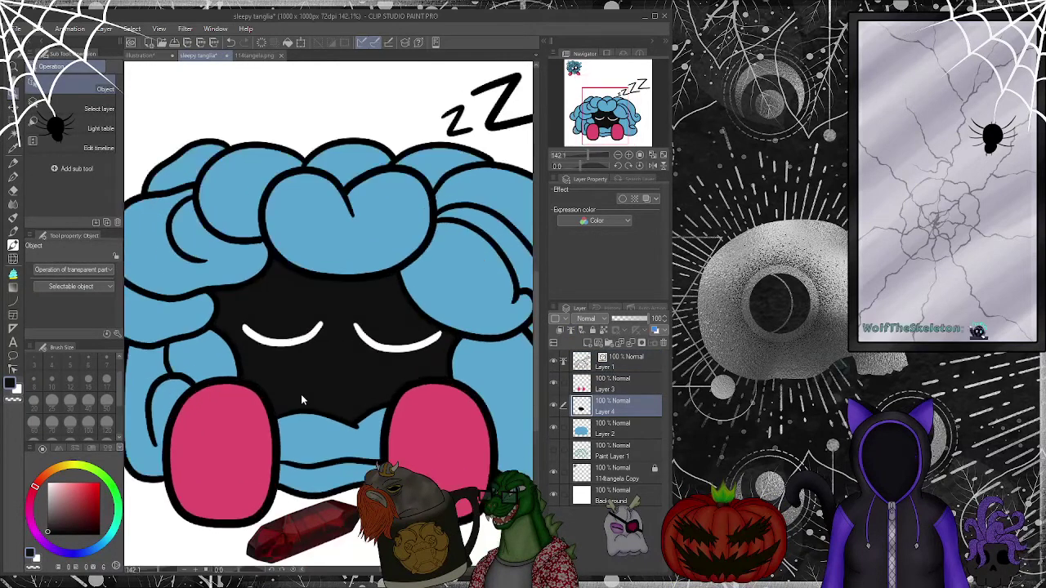
{"action": "left_click", "coordinate": [617, 390]}
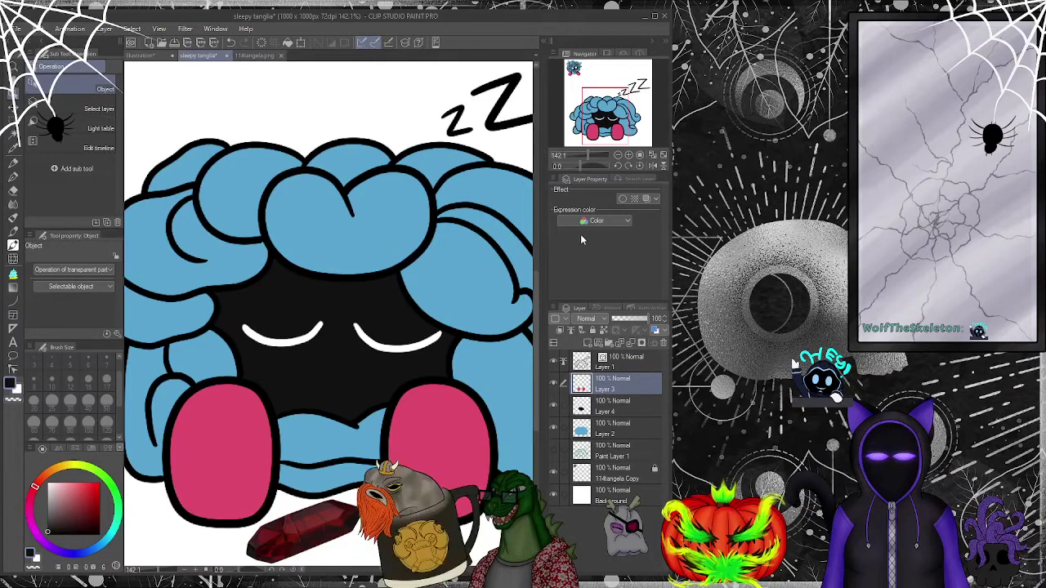
{"action": "key", "text": "e"}
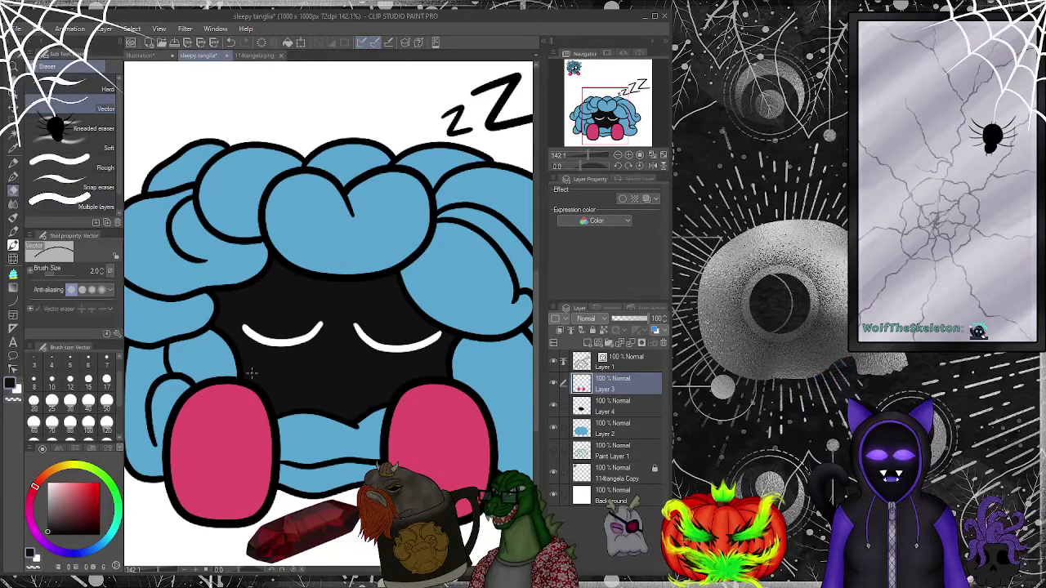
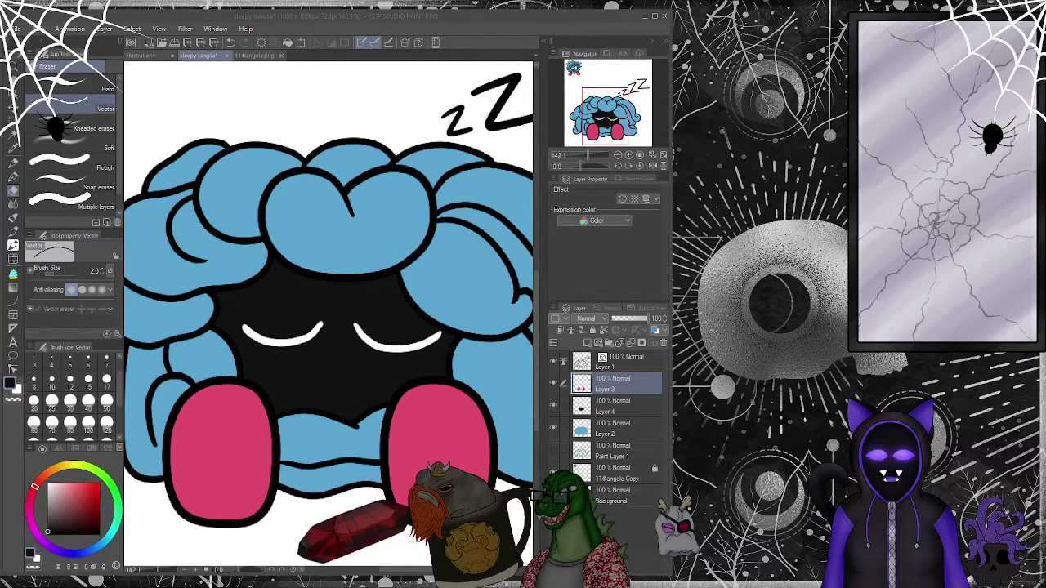
{"action": "scroll", "coordinate": [299, 303], "scroll_direction": "down", "scroll_amount": 2}
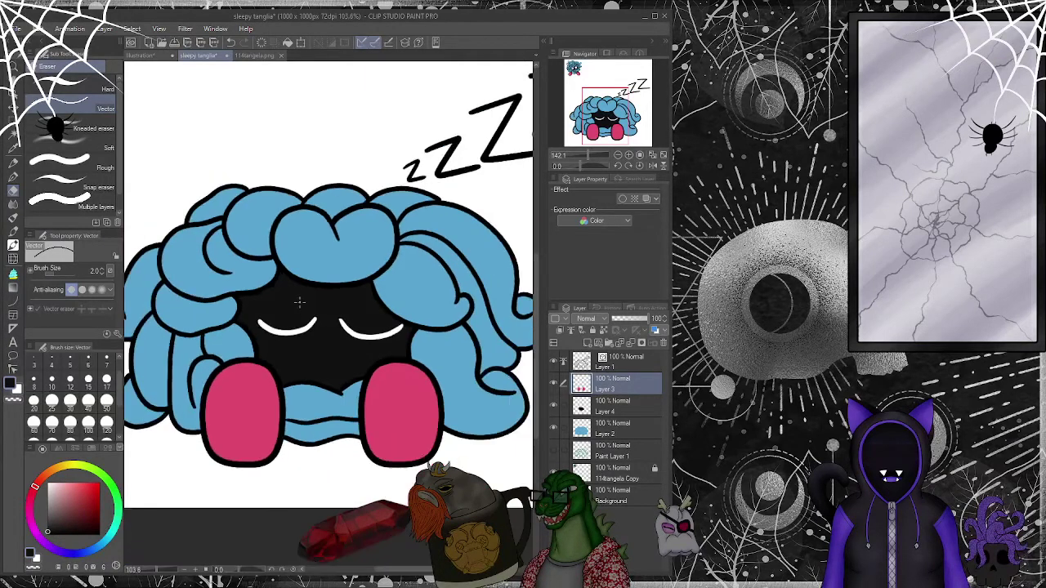
- Temporarily paste the copied photo into the blank Illustration document, shifted left to show the whole s'more, and delete it
{"action": "left_click", "coordinate": [140, 55]}
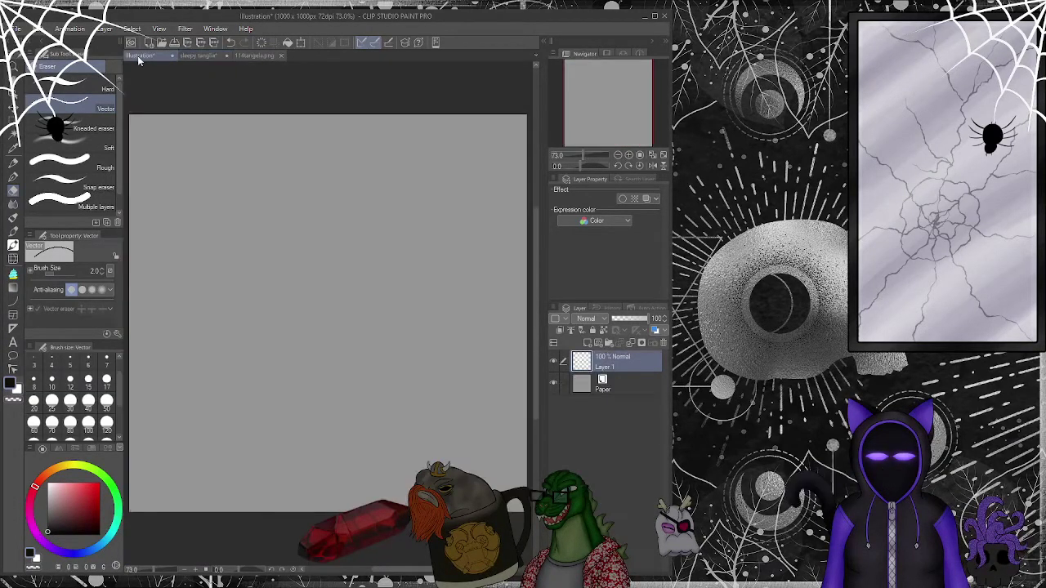
{"action": "key", "text": "ctrl+v"}
{"action": "scroll", "coordinate": [267, 293], "scroll_direction": "down", "scroll_amount": 1}
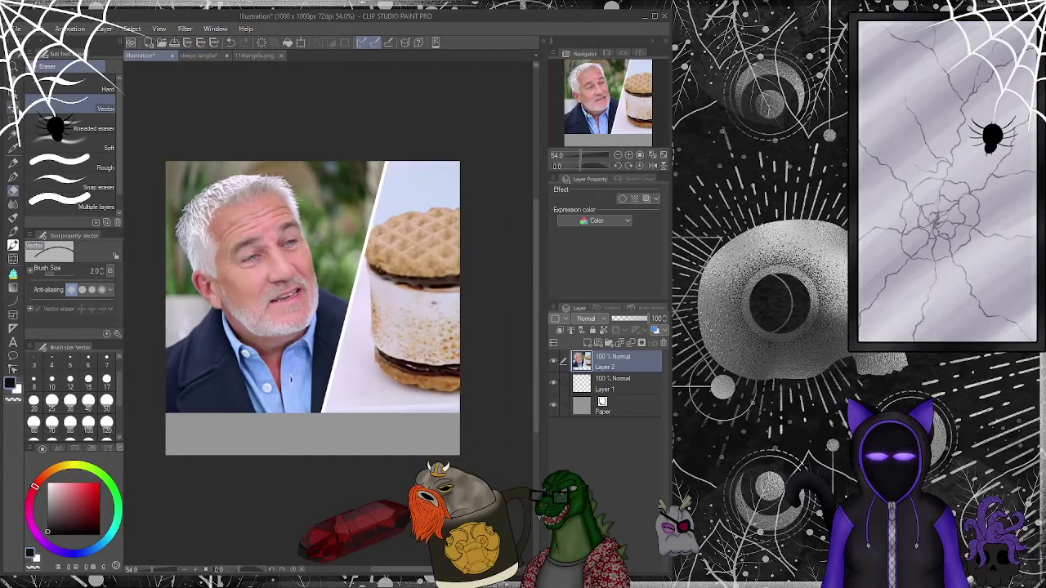
{"action": "key", "text": "k"}
{"action": "left_click_drag", "start_coordinate": [374, 270], "coordinate": [277, 271]}
{"action": "left_click_drag", "start_coordinate": [269, 271], "coordinate": [286, 275]}
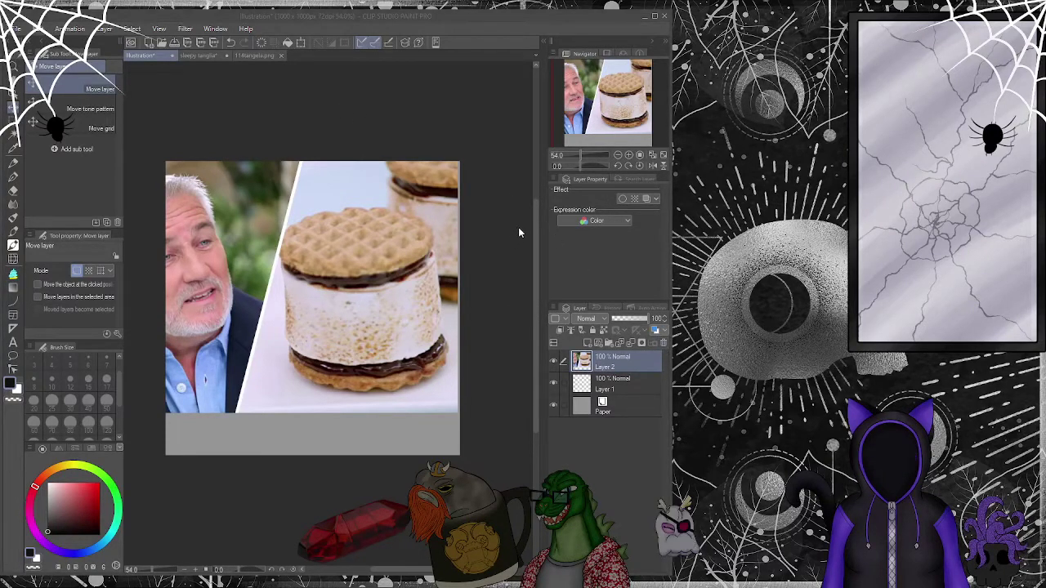
{"action": "key", "text": "Delete"}
- In the sleepy Tangela drawing, thin the line ends of the outer curls on both sides using Adjust line width, Scale down width 0.90
{"action": "left_click", "coordinate": [201, 55]}
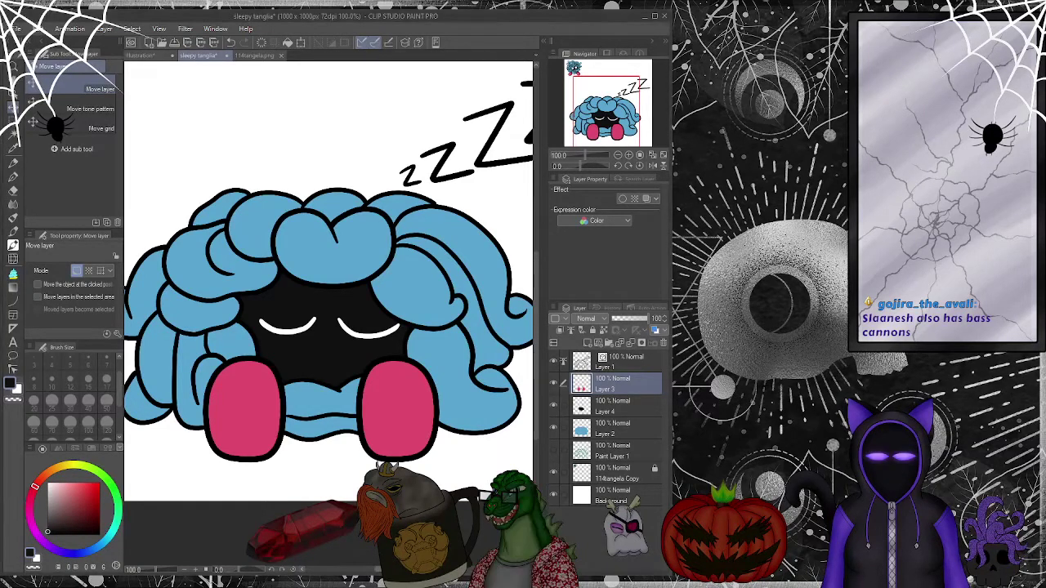
{"action": "scroll", "coordinate": [319, 387], "scroll_direction": "down", "scroll_amount": 2}
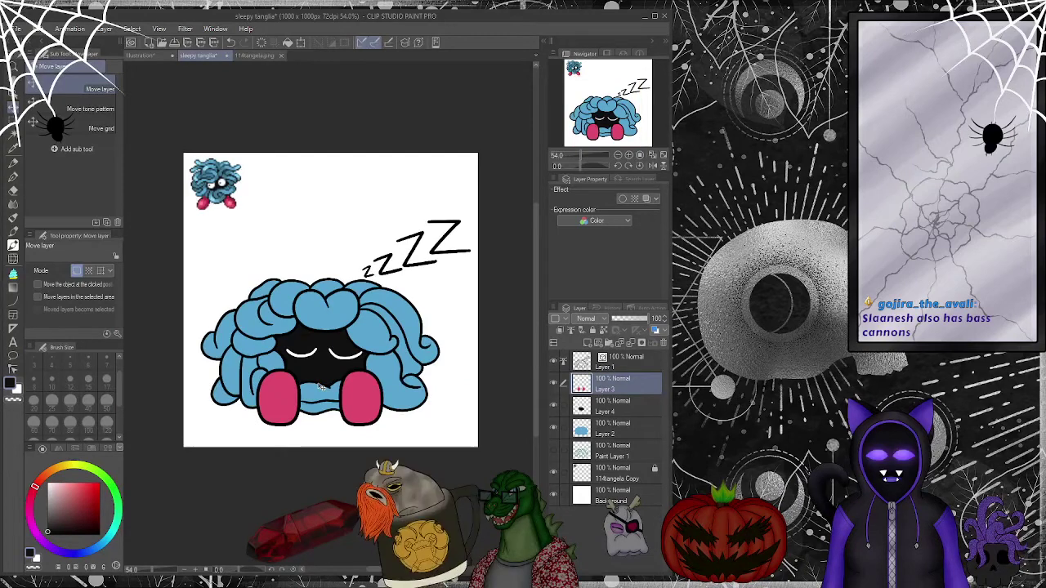
{"action": "scroll", "coordinate": [319, 388], "scroll_direction": "up", "scroll_amount": 3}
{"action": "scroll", "coordinate": [318, 380], "scroll_direction": "down", "scroll_amount": 2}
{"action": "scroll", "coordinate": [319, 380], "scroll_direction": "up", "scroll_amount": 2}
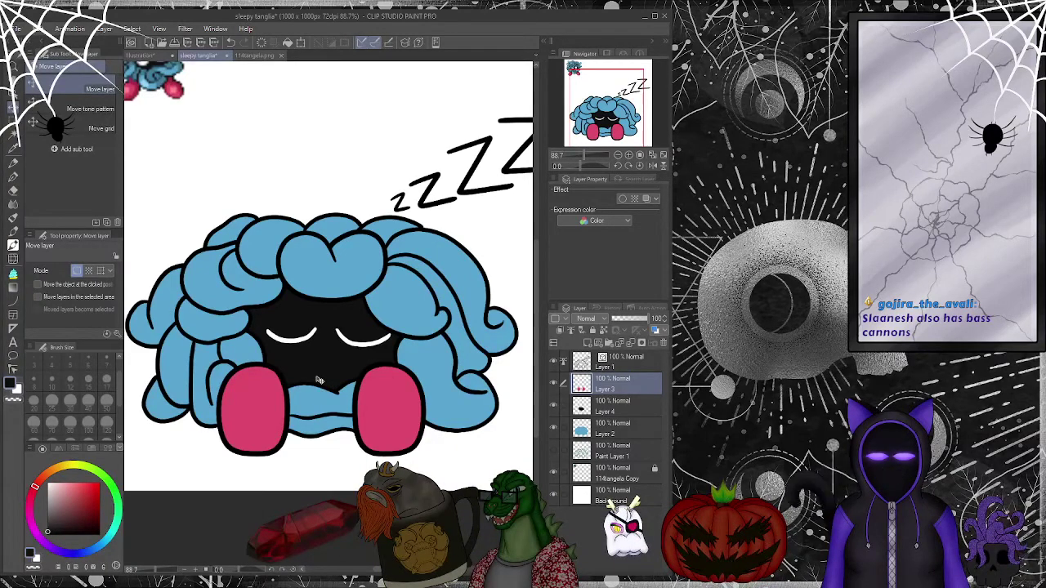
{"action": "left_click", "coordinate": [632, 361]}
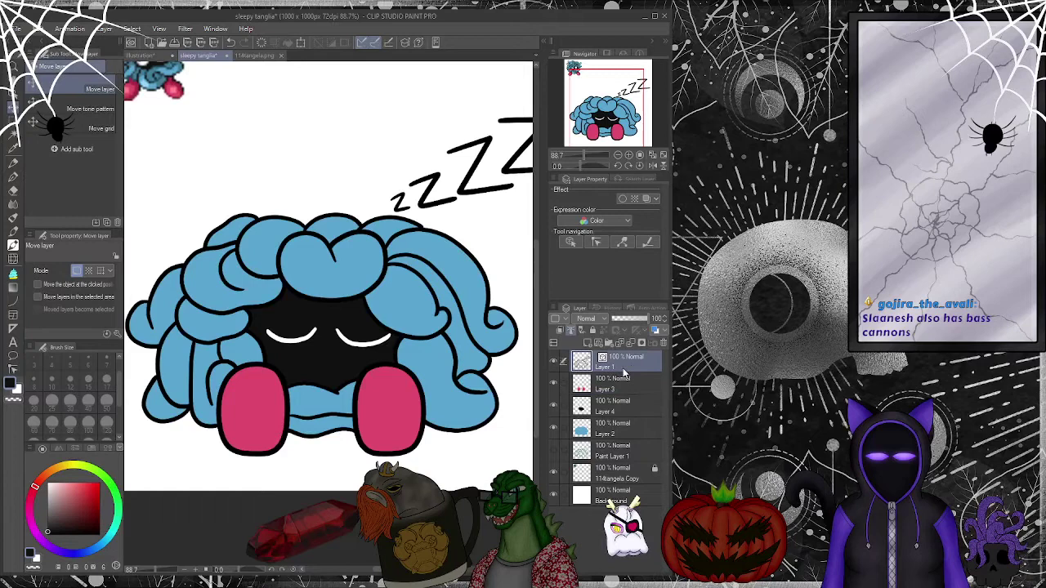
{"action": "left_click", "coordinate": [13, 368]}
{"action": "left_click", "coordinate": [92, 167]}
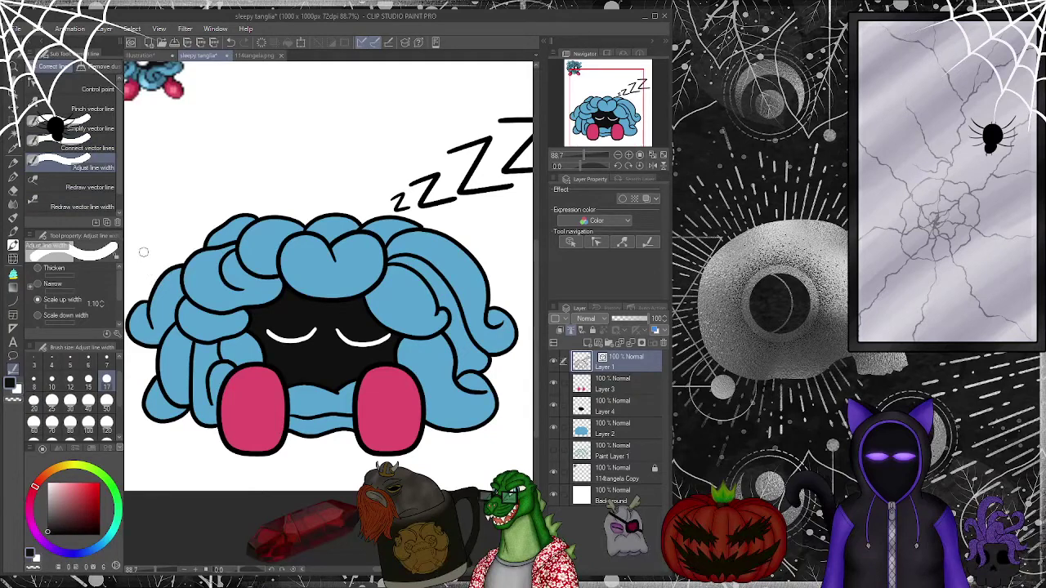
{"action": "left_click", "coordinate": [37, 316]}
{"action": "left_click_drag", "start_coordinate": [150, 331], "coordinate": [152, 339]}
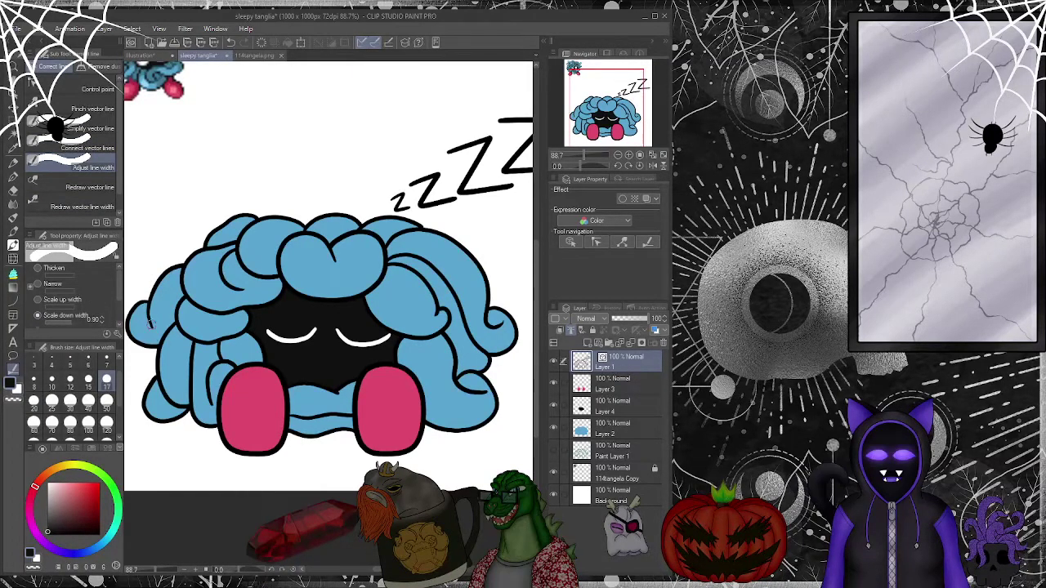
{"action": "left_click", "coordinate": [433, 317]}
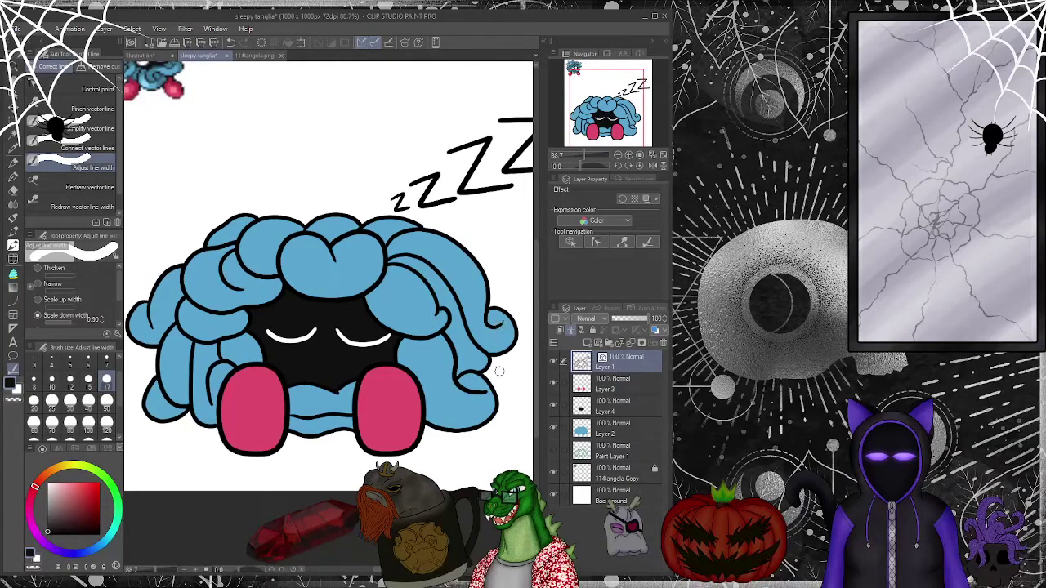
{"action": "left_click_drag", "start_coordinate": [482, 395], "coordinate": [482, 397]}
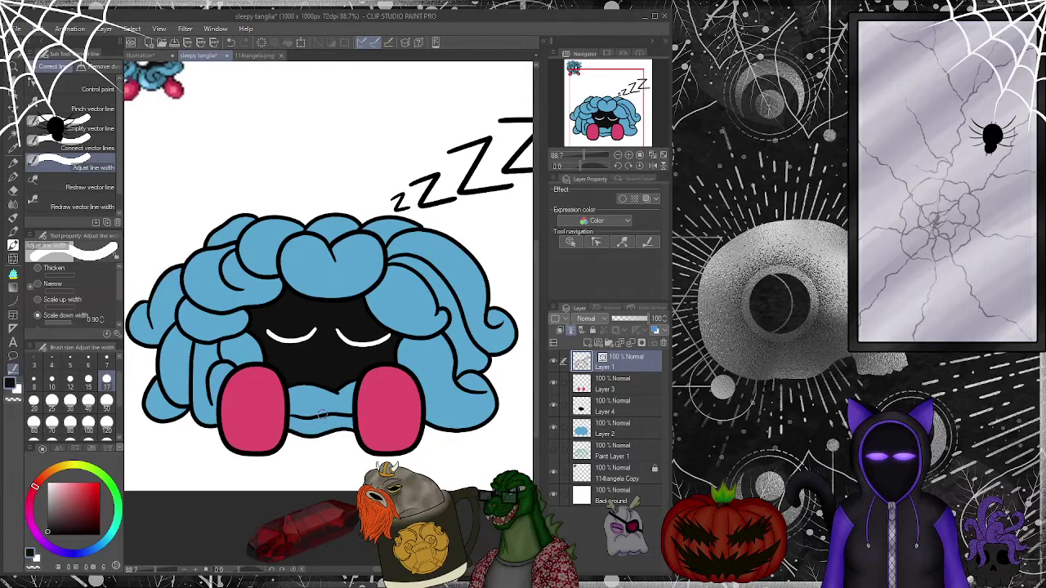
- Thin the lower outlines of both feet with the line width adjustment scaled down at 0.90
{"action": "scroll", "coordinate": [389, 310], "scroll_direction": "down", "scroll_amount": 3}
{"action": "scroll", "coordinate": [312, 350], "scroll_direction": "up", "scroll_amount": 4}
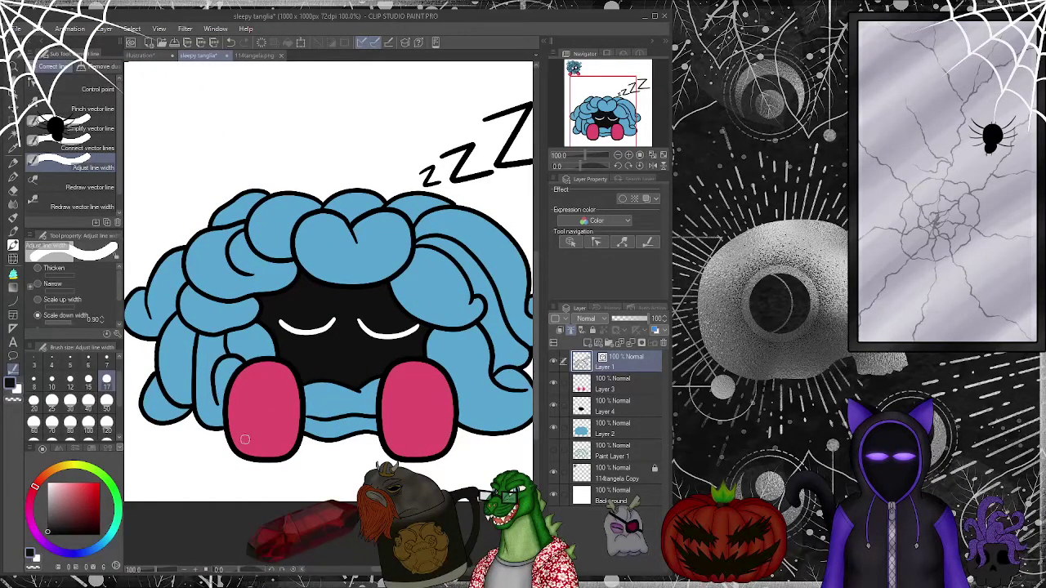
{"action": "mouse_move", "coordinate": [254, 455]}
{"action": "left_mouse_down"}
{"action": "mouse_move", "coordinate": [271, 458]}
{"action": "mouse_move", "coordinate": [246, 465]}
{"action": "mouse_move", "coordinate": [269, 467]}
{"action": "mouse_move", "coordinate": [278, 449]}
{"action": "mouse_move", "coordinate": [273, 467]}
{"action": "left_mouse_up"}
{"action": "mouse_move", "coordinate": [421, 451]}
{"action": "left_mouse_down"}
{"action": "mouse_move", "coordinate": [404, 455]}
{"action": "mouse_move", "coordinate": [427, 462]}
{"action": "left_mouse_up"}
{"action": "left_click", "coordinate": [608, 383]}
{"action": "left_click", "coordinate": [13, 190]}
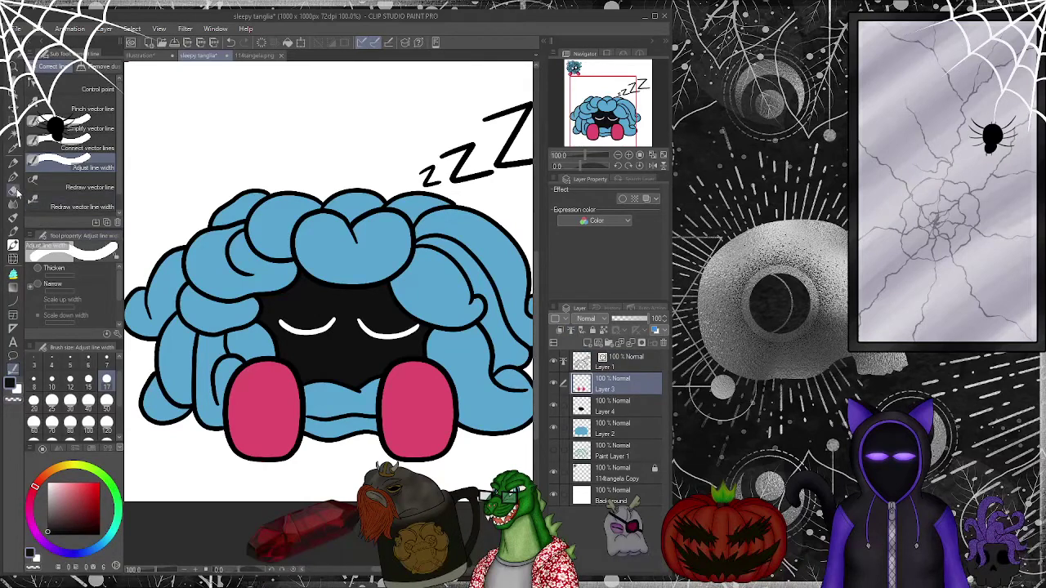
{"action": "key", "text": "bracketleft"}
{"action": "key", "text": "bracketleft"}
{"action": "key", "text": "bracketleft"}
{"action": "key", "text": "bracketleft"}
{"action": "key", "text": "bracketleft"}
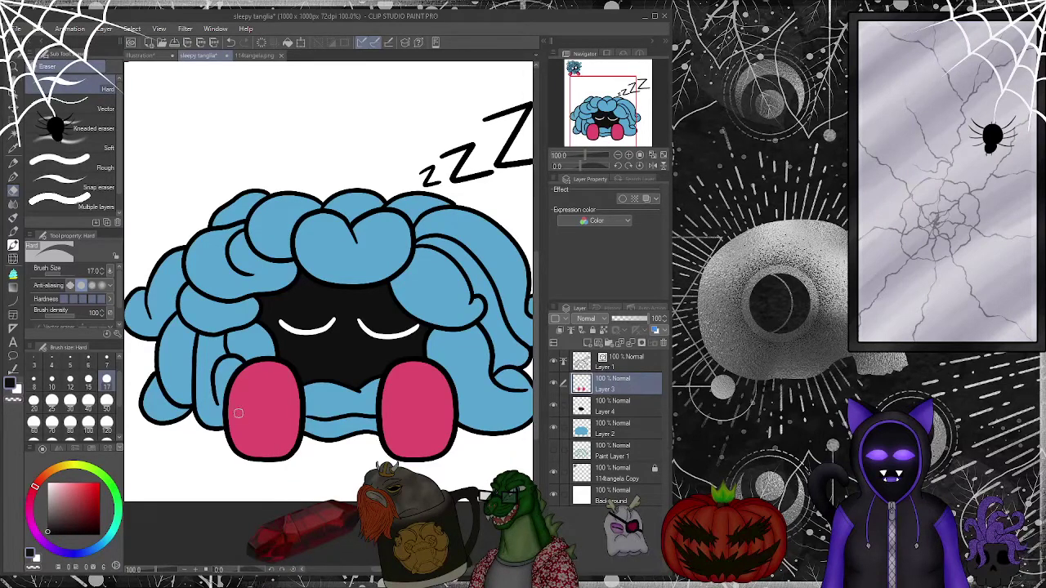
{"action": "left_click", "coordinate": [13, 174]}
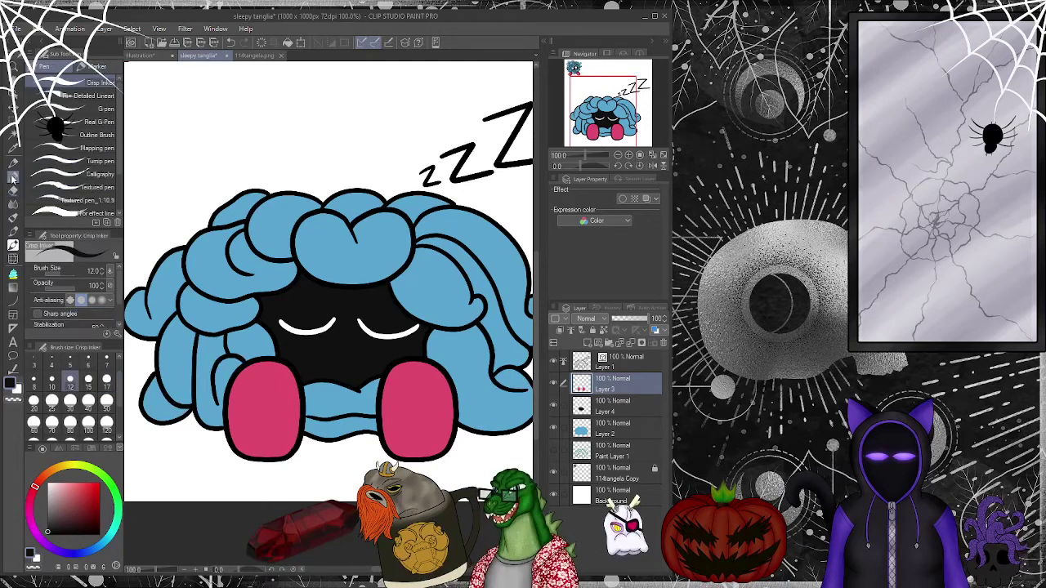
{"action": "left_click", "coordinate": [13, 381]}
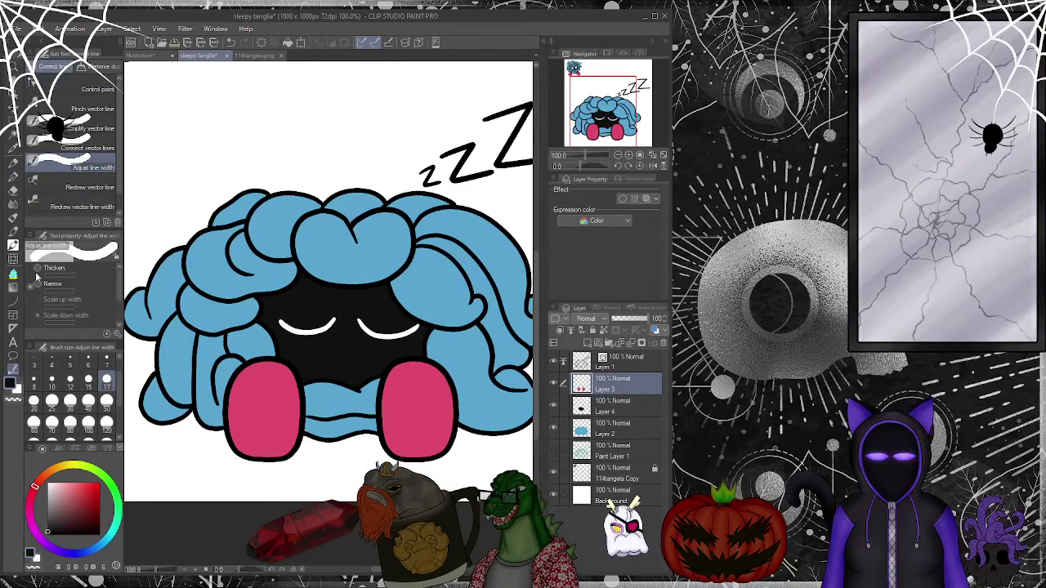
{"action": "left_click", "coordinate": [65, 143]}
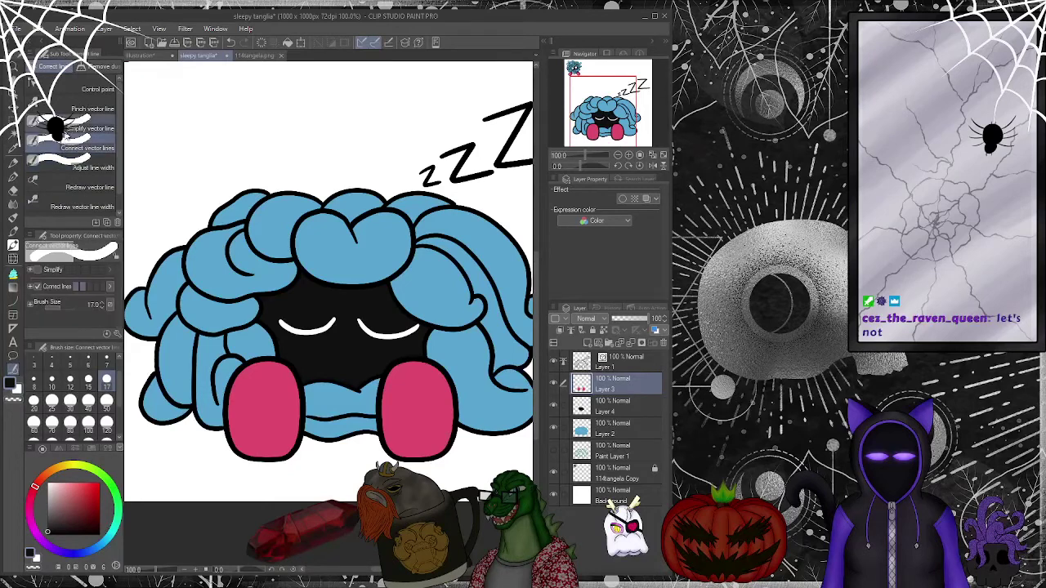
{"action": "left_click", "coordinate": [81, 167]}
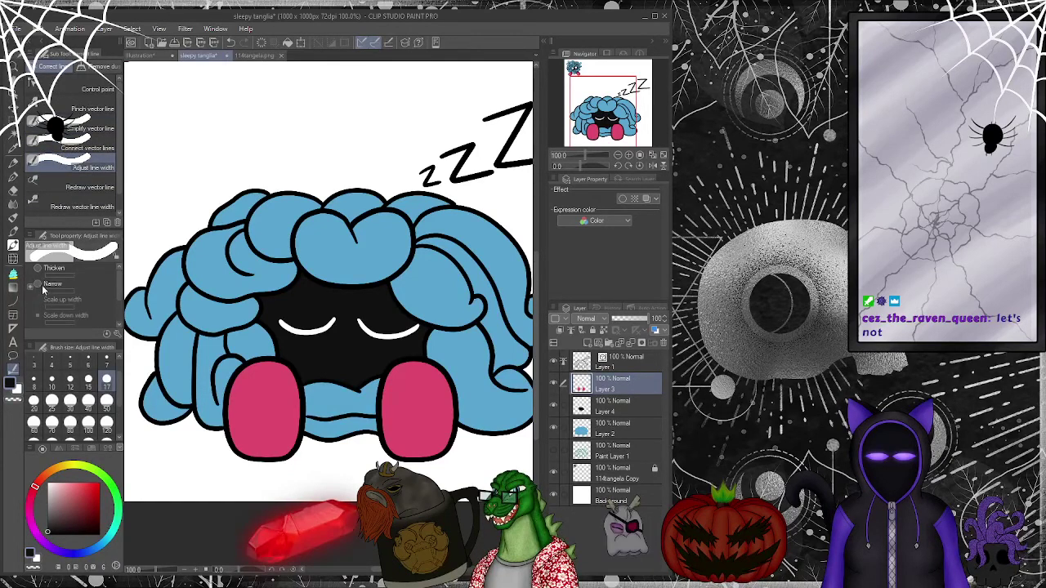
- On the Layer 1 line art, thin the lower-left curl outlines and the line between the feet using Adjust line width, Scale down width 0.90
{"action": "left_click", "coordinate": [614, 368]}
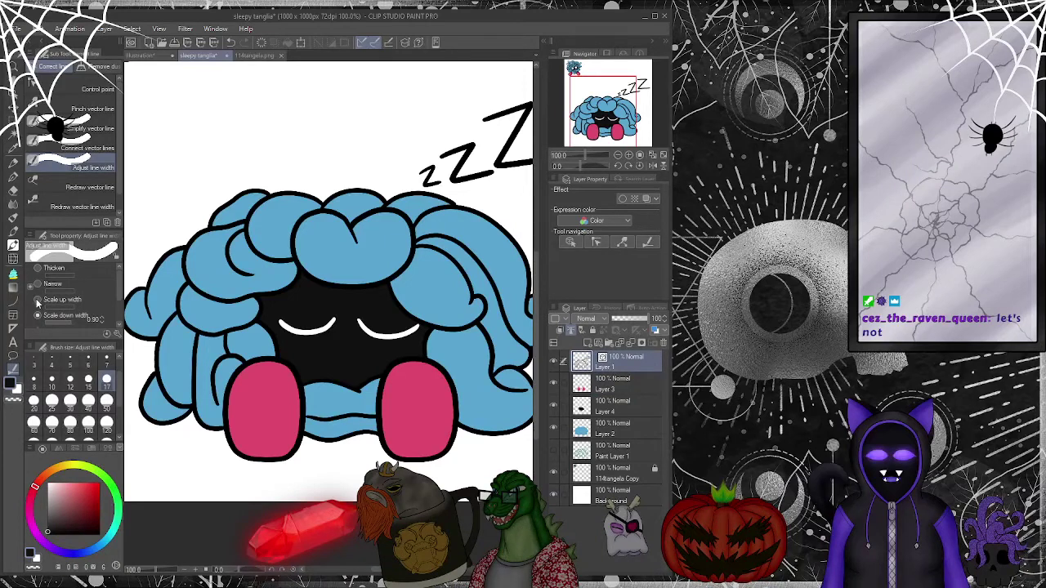
{"action": "left_click_drag", "start_coordinate": [609, 111], "coordinate": [596, 110]}
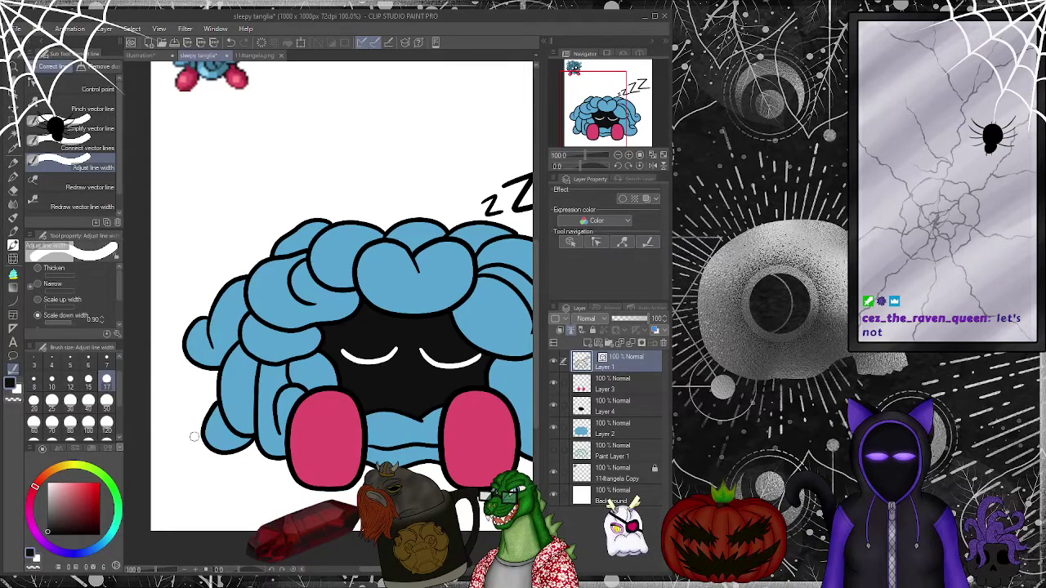
{"action": "left_click_drag", "start_coordinate": [210, 408], "coordinate": [214, 431]}
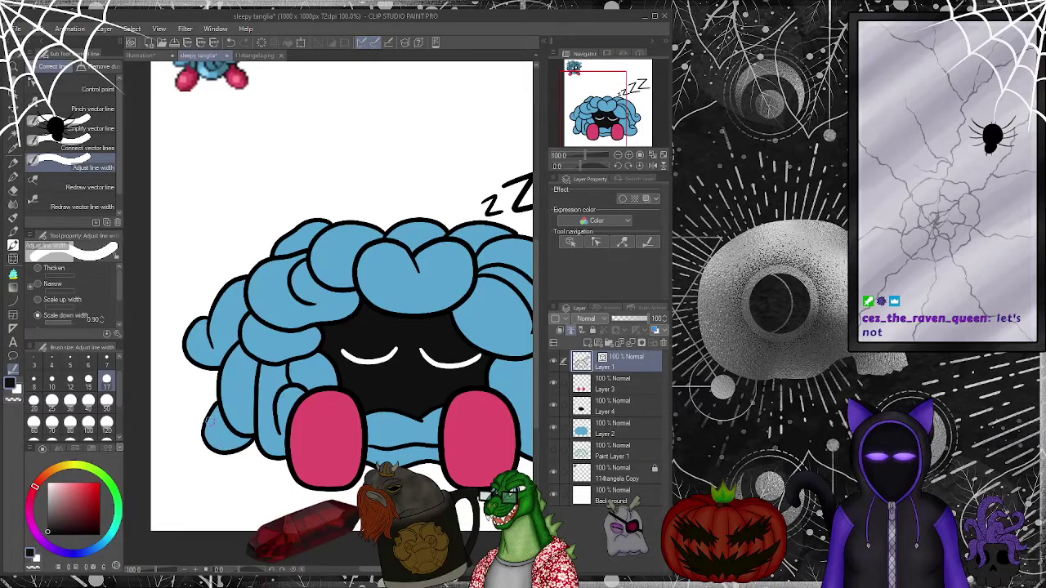
{"action": "left_click_drag", "start_coordinate": [210, 421], "coordinate": [235, 445]}
{"action": "mouse_move", "coordinate": [270, 418]}
{"action": "left_mouse_down"}
{"action": "mouse_move", "coordinate": [253, 401]}
{"action": "mouse_move", "coordinate": [257, 372]}
{"action": "mouse_move", "coordinate": [258, 425]}
{"action": "left_mouse_up"}
{"action": "mouse_move", "coordinate": [256, 384]}
{"action": "left_mouse_down"}
{"action": "mouse_move", "coordinate": [276, 454]}
{"action": "mouse_move", "coordinate": [278, 430]}
{"action": "mouse_move", "coordinate": [280, 461]}
{"action": "left_mouse_up"}
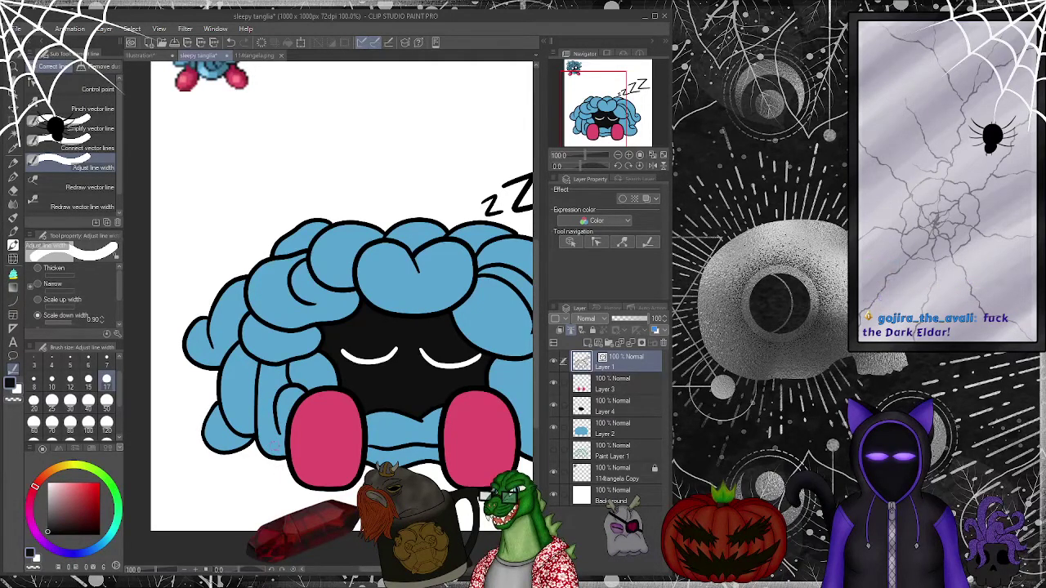
{"action": "left_click_drag", "start_coordinate": [260, 320], "coordinate": [299, 332]}
{"action": "left_click_drag", "start_coordinate": [572, 363], "coordinate": [476, 323]}
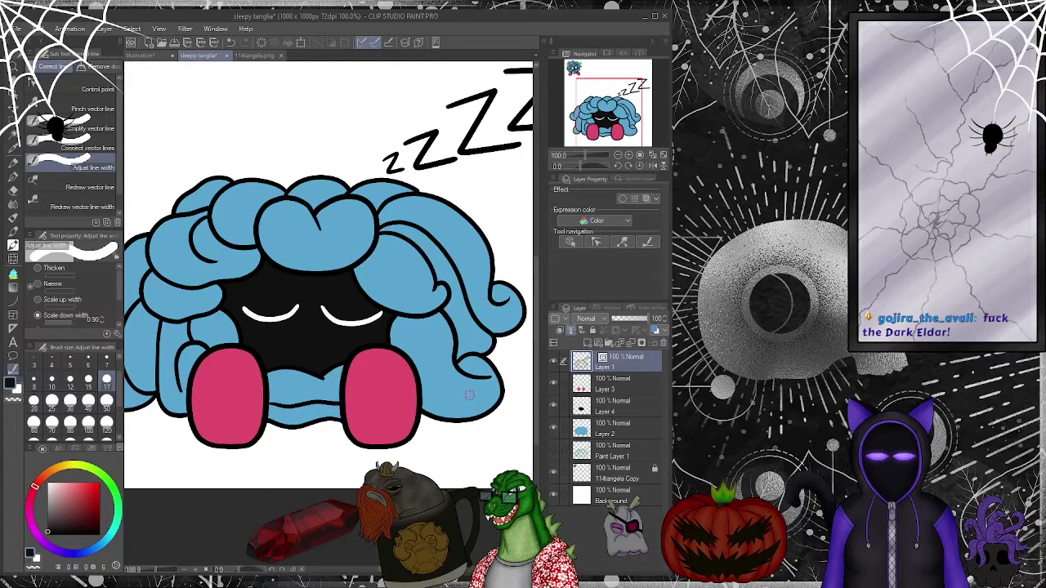
{"action": "left_click_drag", "start_coordinate": [542, 183], "coordinate": [626, 208]}
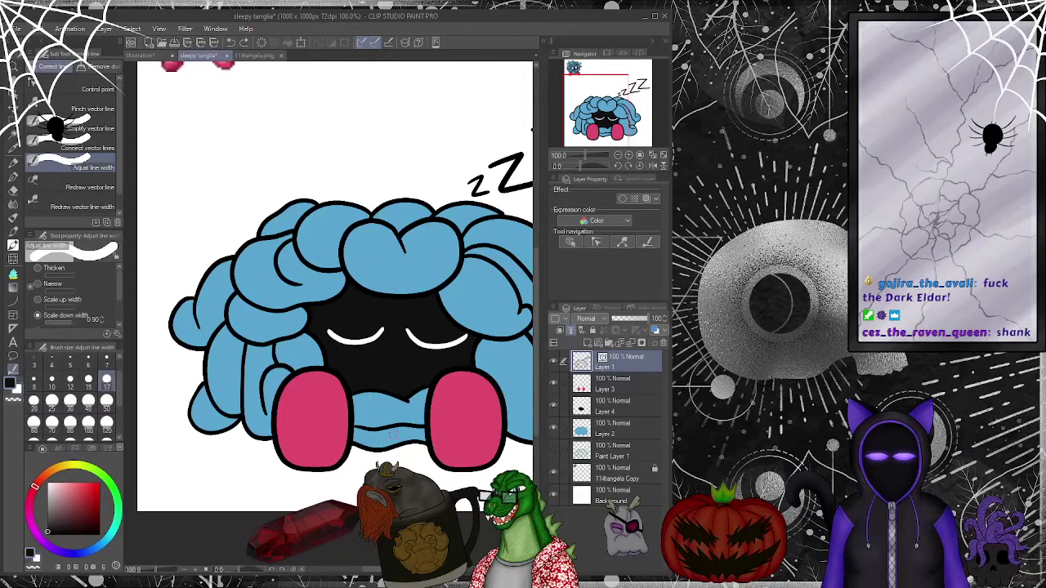
{"action": "mouse_move", "coordinate": [399, 428]}
{"action": "left_mouse_down"}
{"action": "mouse_move", "coordinate": [412, 425]}
{"action": "mouse_move", "coordinate": [371, 429]}
{"action": "mouse_move", "coordinate": [405, 423]}
{"action": "left_mouse_up"}
- Run the "shading" auto action to add its set of soft light shade and light layers
{"action": "left_click", "coordinate": [645, 309]}
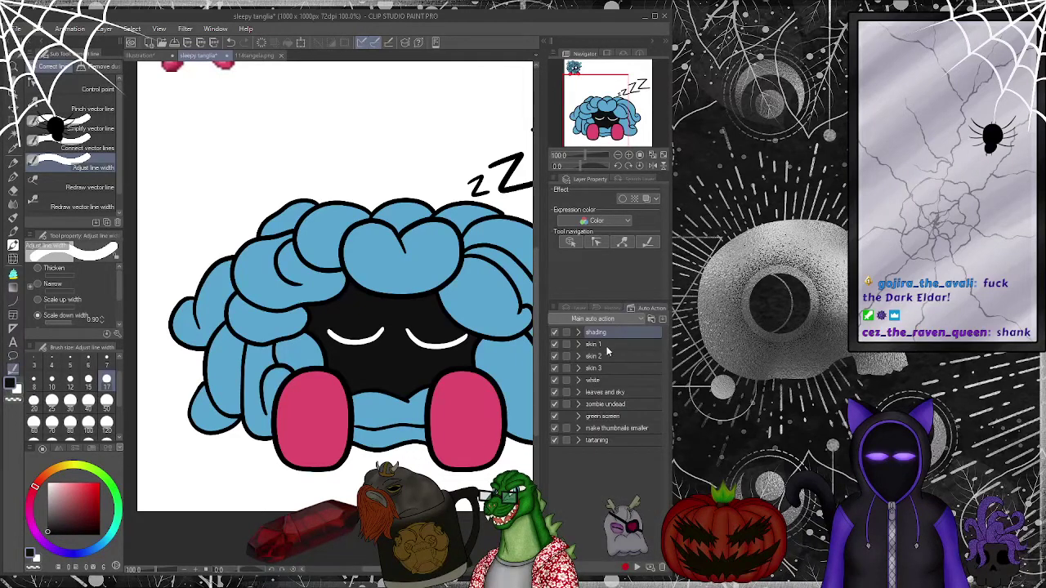
{"action": "left_click", "coordinate": [638, 568]}
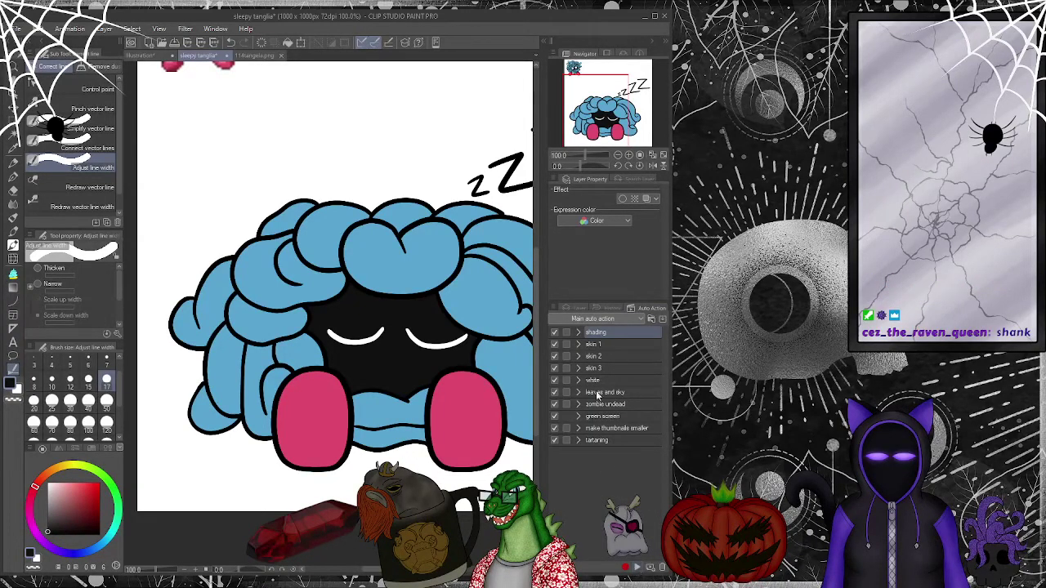
{"action": "left_click", "coordinate": [577, 308]}
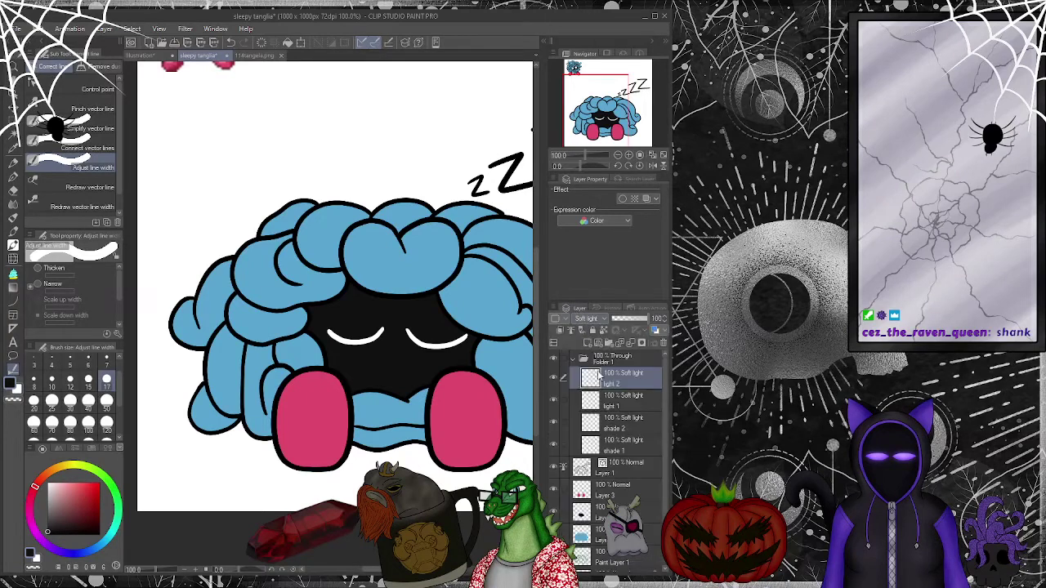
- Move the four soft light layers out of their folder to below the Layer 1 line art, and delete the emptied folder
{"action": "left_click", "coordinate": [619, 449], "text": "shift"}
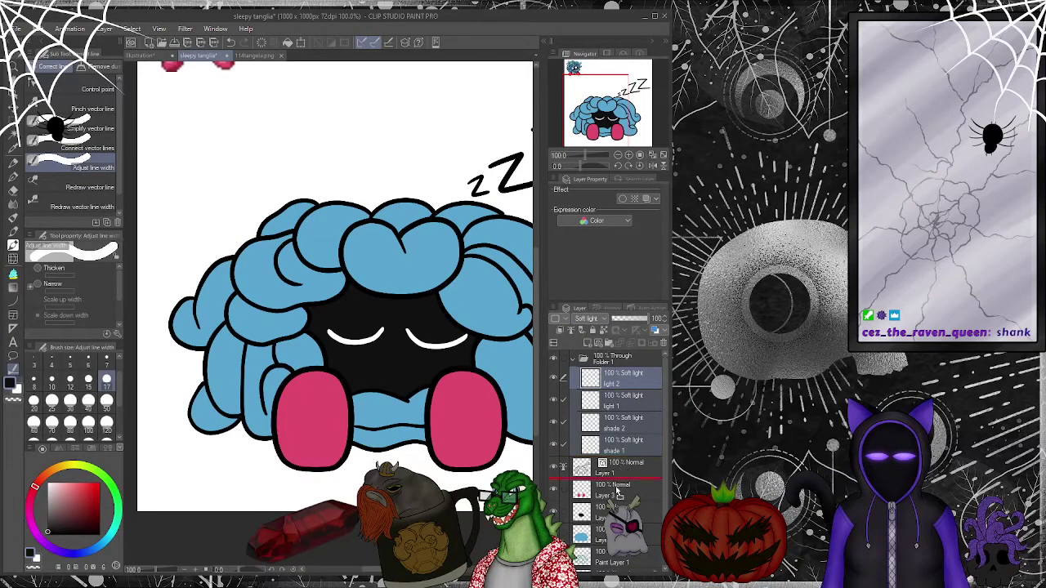
{"action": "left_click_drag", "start_coordinate": [620, 489], "coordinate": [619, 489]}
{"action": "left_click", "coordinate": [637, 358]}
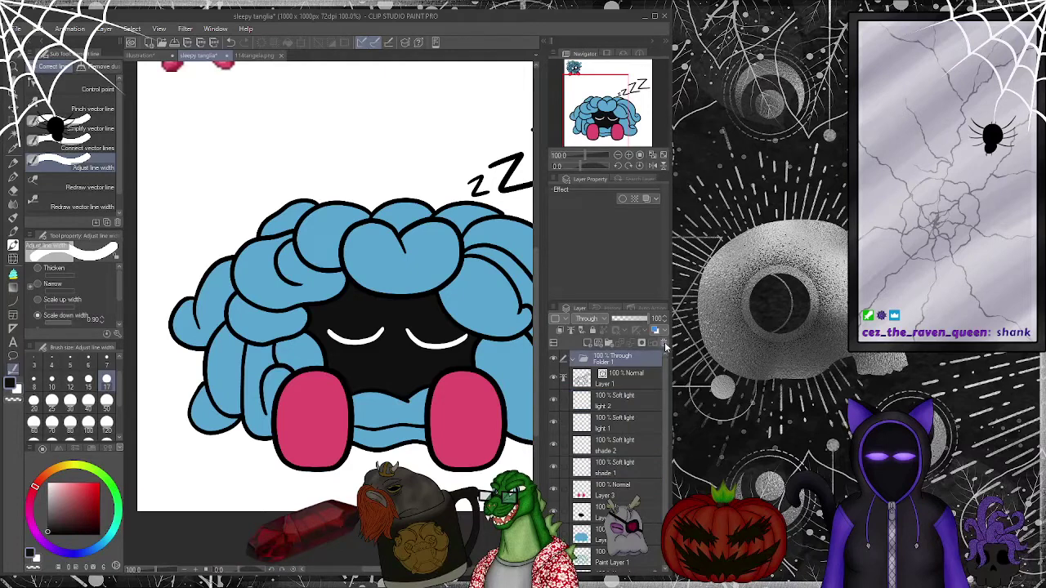
{"action": "left_click", "coordinate": [665, 344]}
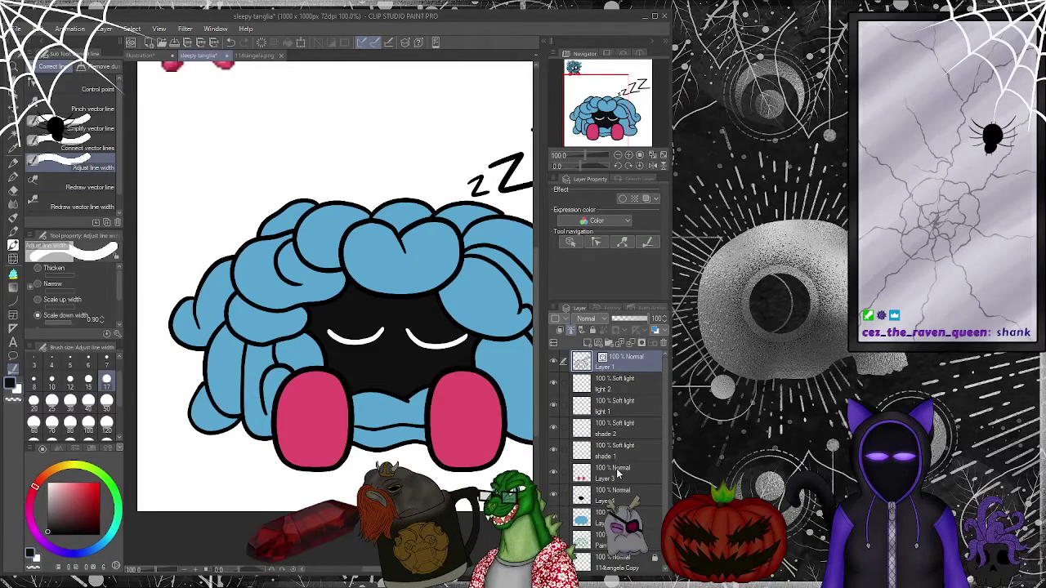
- Group the flat colour layers Layer 3, Layer 4 and Layer 2 in a new folder below the soft light layers and collapse it
{"action": "left_click", "coordinate": [618, 471]}
{"action": "left_click", "coordinate": [607, 343]}
{"action": "left_click", "coordinate": [612, 496]}
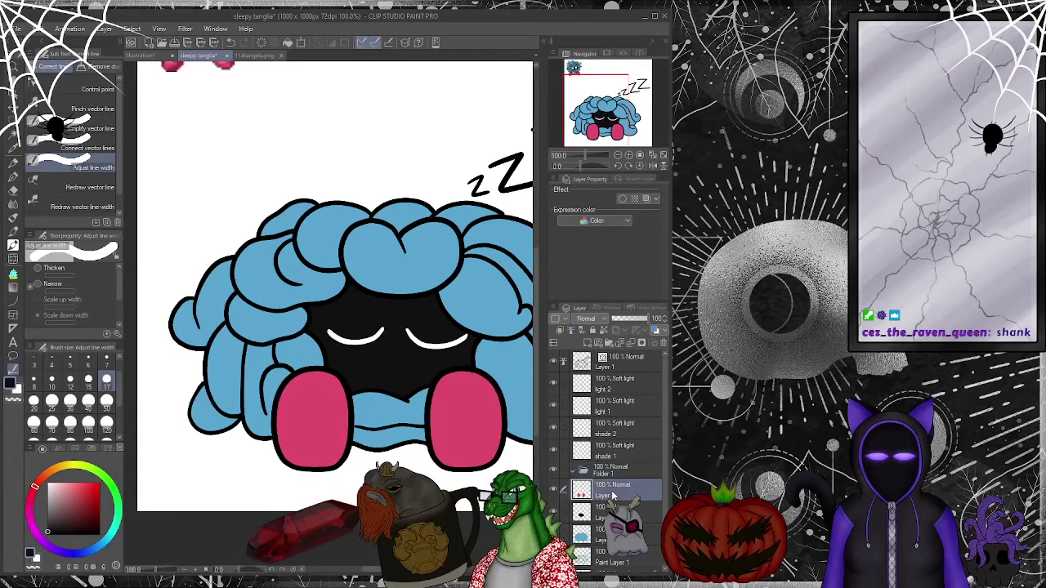
{"action": "left_click_drag", "start_coordinate": [614, 476], "coordinate": [614, 476]}
{"action": "left_click", "coordinate": [577, 473]}
- Clip the light 2, light 1, shade 2 and shade 1 layers to the flat colour folder below
{"action": "left_click", "coordinate": [613, 458]}
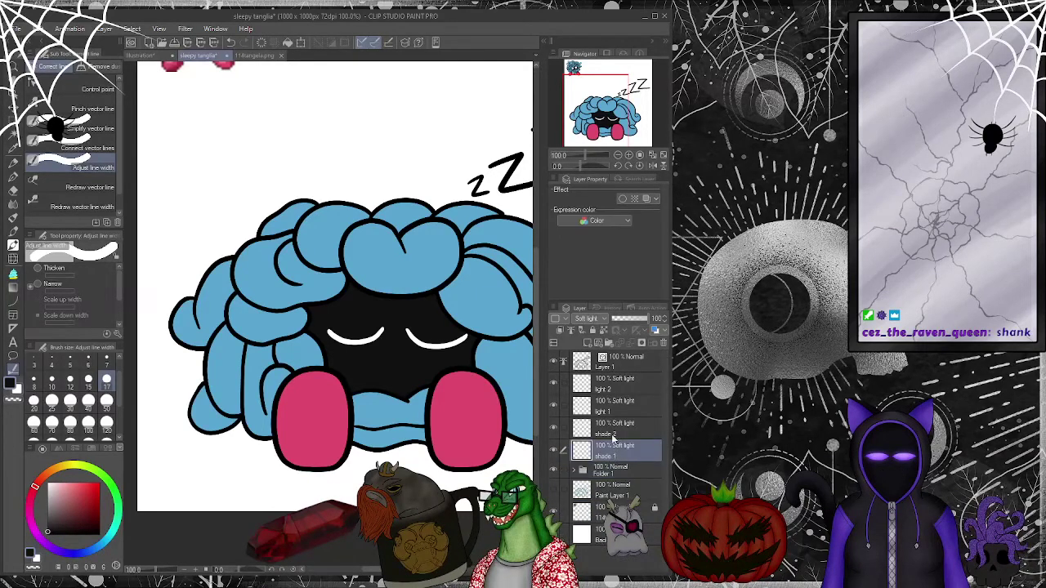
{"action": "left_click", "coordinate": [613, 384]}
{"action": "left_click", "coordinate": [614, 450], "text": "shift"}
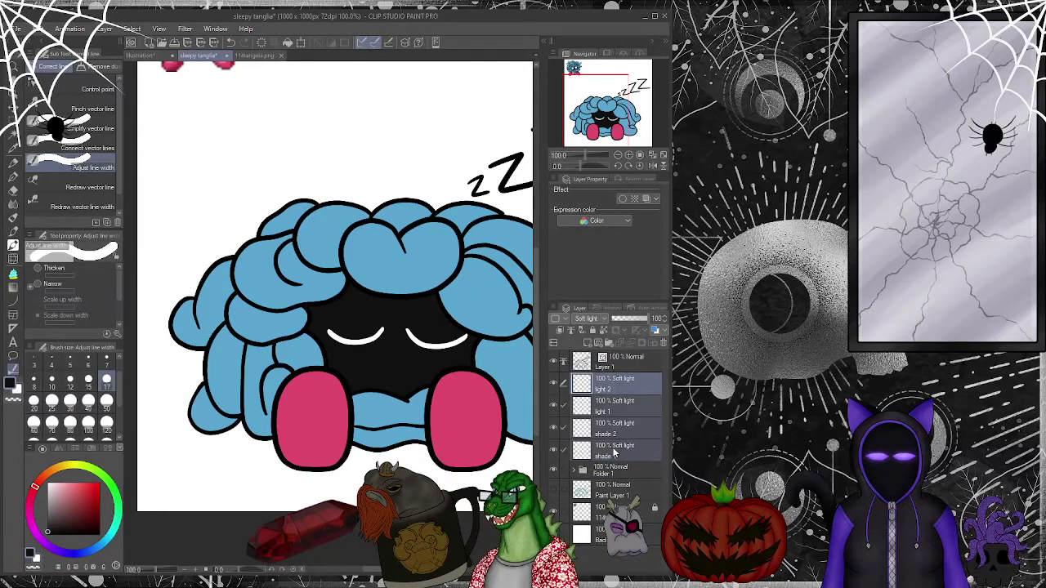
{"action": "key", "text": "ctrl+alt+g"}
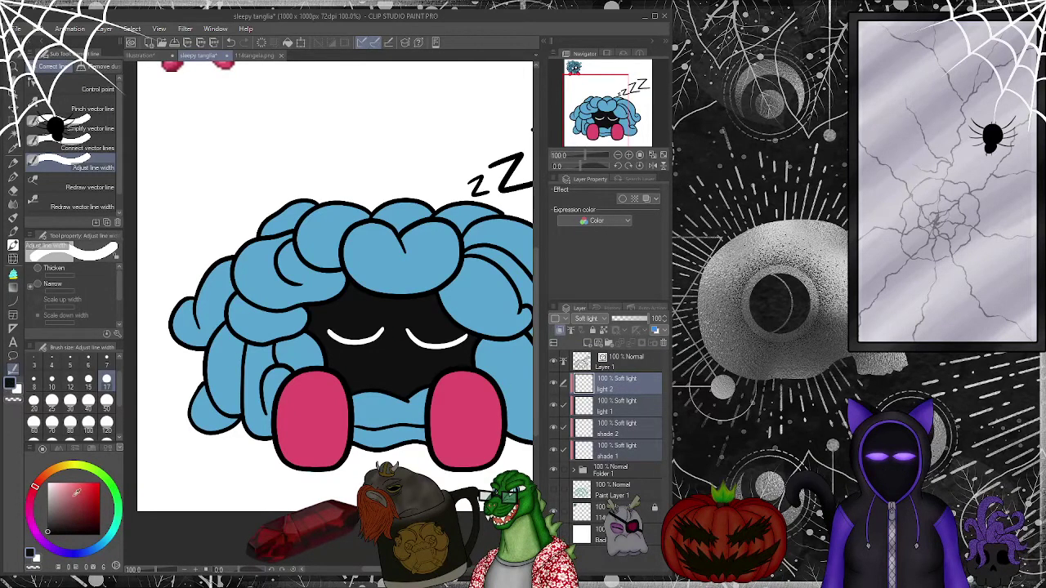
- Shade the undersides of the curls framing the face in black on light 2 with the Fill-in mono pen at size 25
{"action": "left_click", "coordinate": [13, 175]}
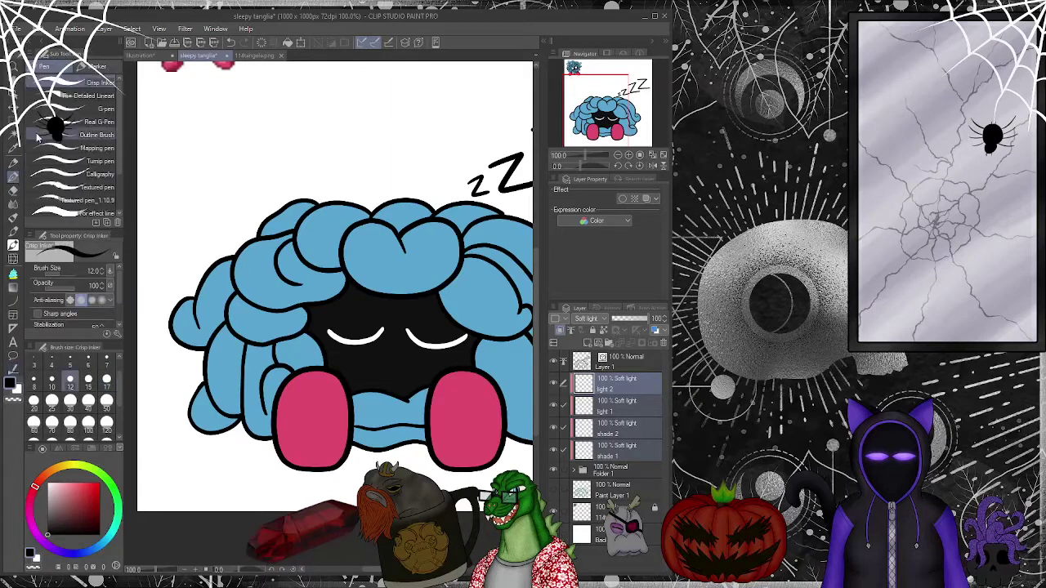
{"action": "left_click", "coordinate": [96, 66]}
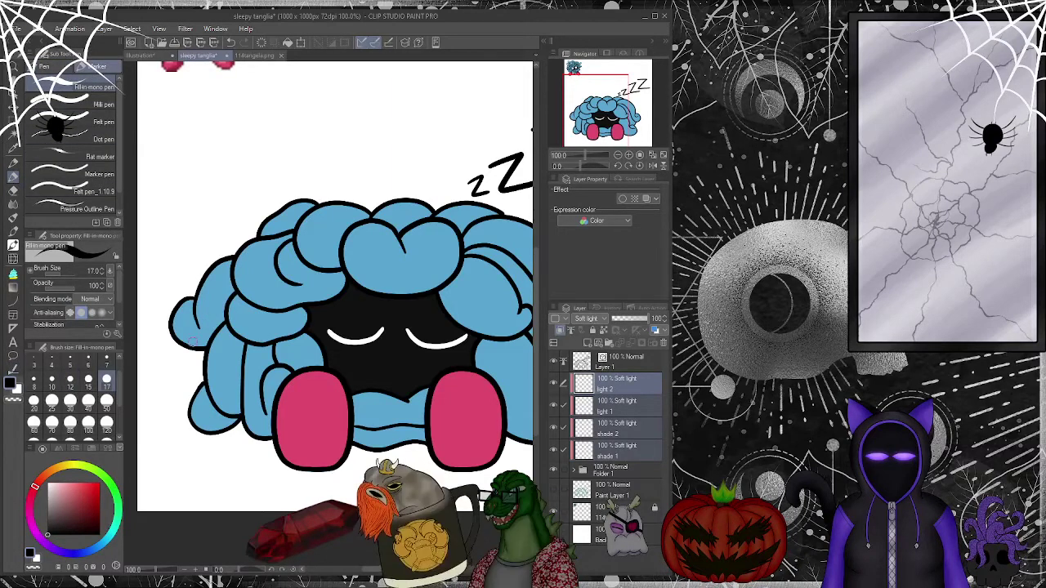
{"action": "scroll", "coordinate": [367, 357], "scroll_direction": "down", "scroll_amount": 4}
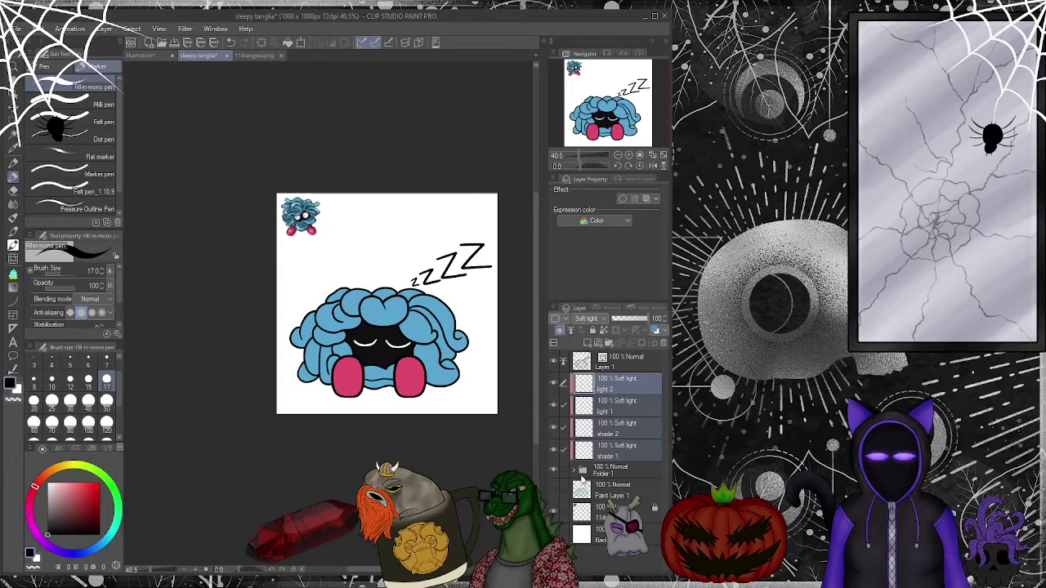
{"action": "scroll", "coordinate": [478, 422], "scroll_direction": "up", "scroll_amount": 1}
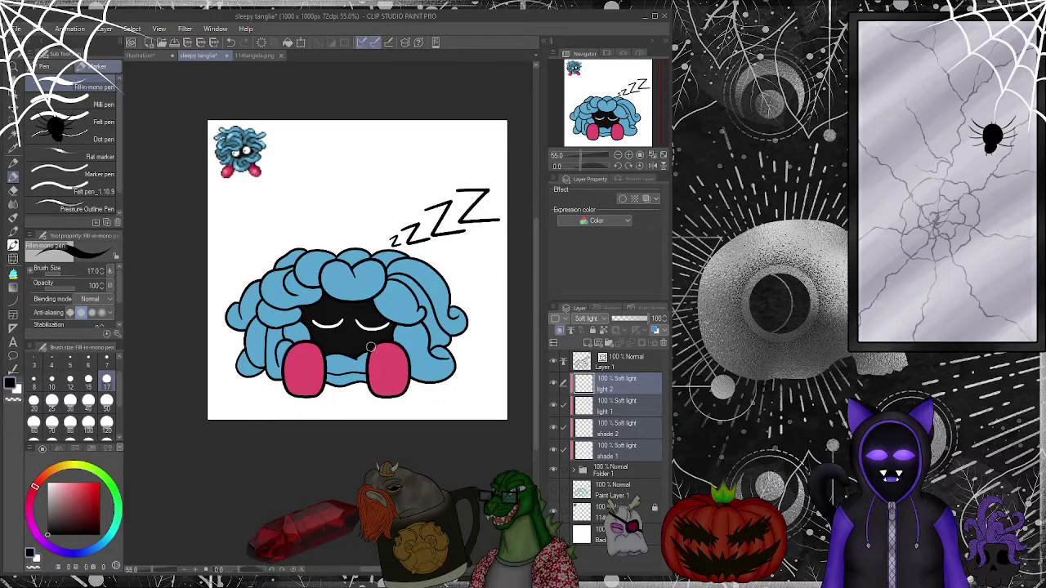
{"action": "scroll", "coordinate": [370, 347], "scroll_direction": "up", "scroll_amount": 2}
{"action": "scroll", "coordinate": [325, 378], "scroll_direction": "up", "scroll_amount": 2}
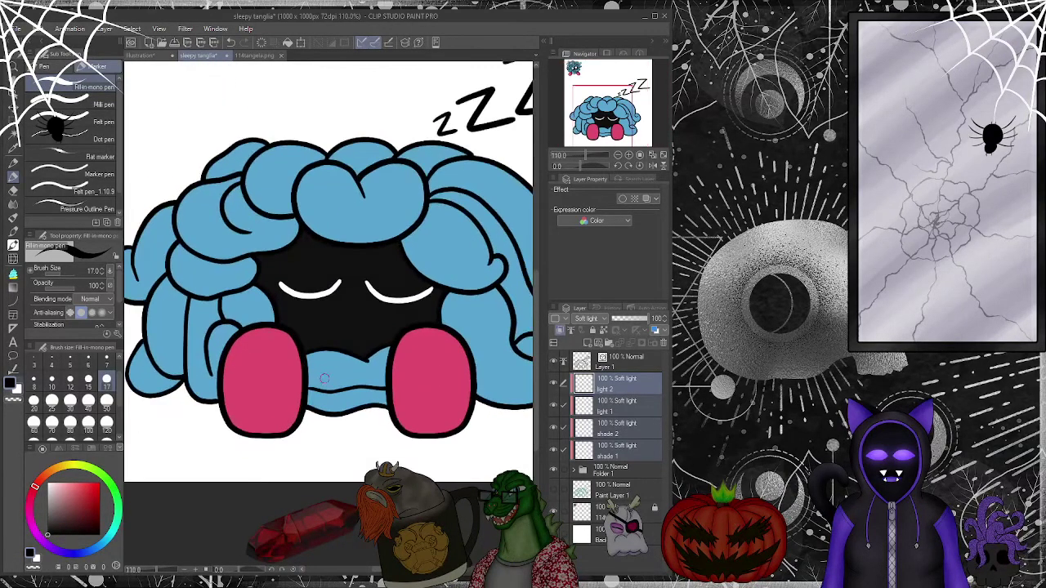
{"action": "scroll", "coordinate": [324, 378], "scroll_direction": "down", "scroll_amount": 2}
{"action": "scroll", "coordinate": [323, 376], "scroll_direction": "up", "scroll_amount": 2}
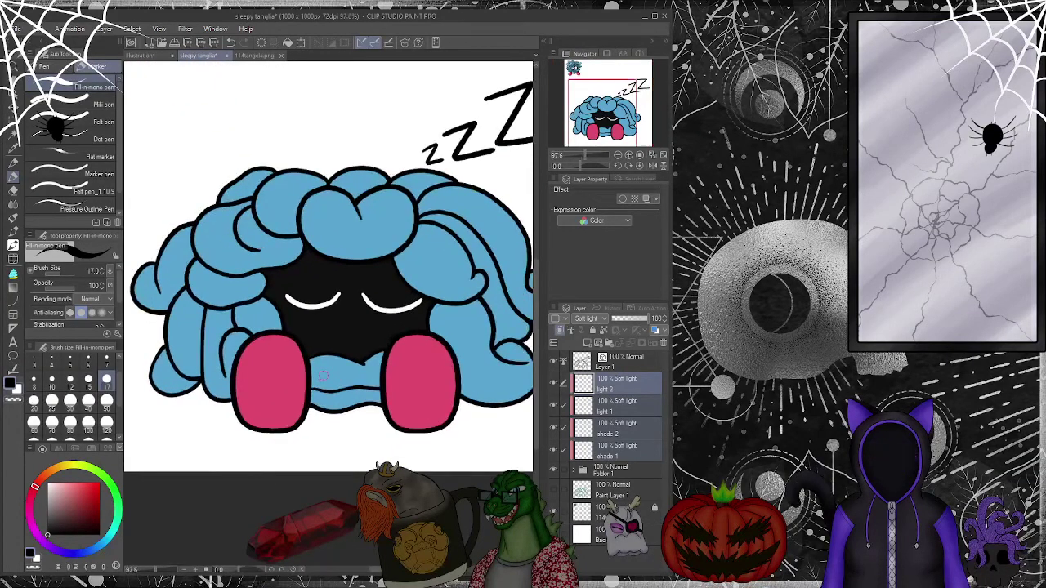
{"action": "scroll", "coordinate": [323, 376], "scroll_direction": "down", "scroll_amount": 1}
{"action": "scroll", "coordinate": [309, 315], "scroll_direction": "up", "scroll_amount": 1}
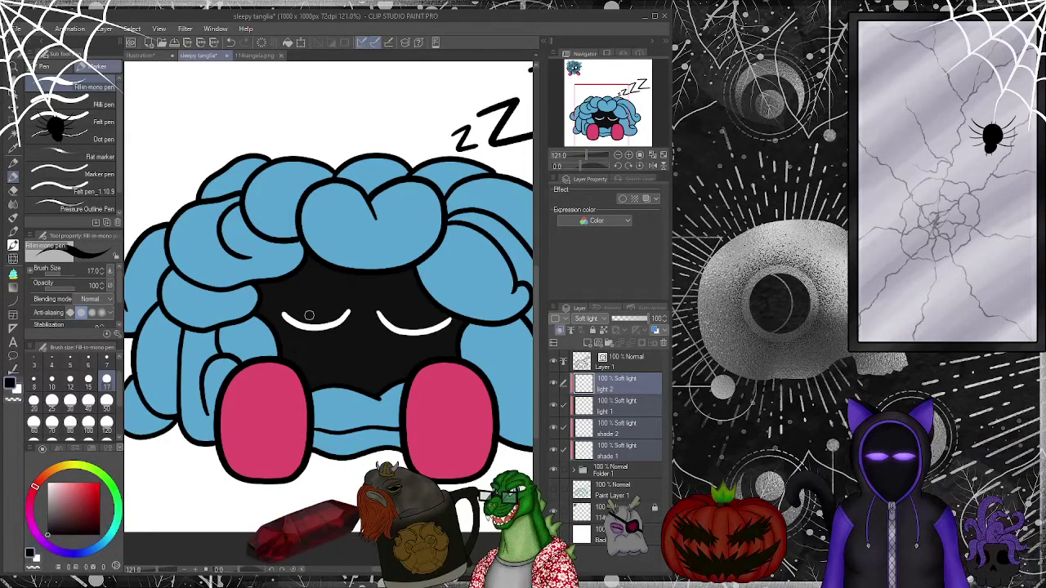
{"action": "key", "text": "]"}
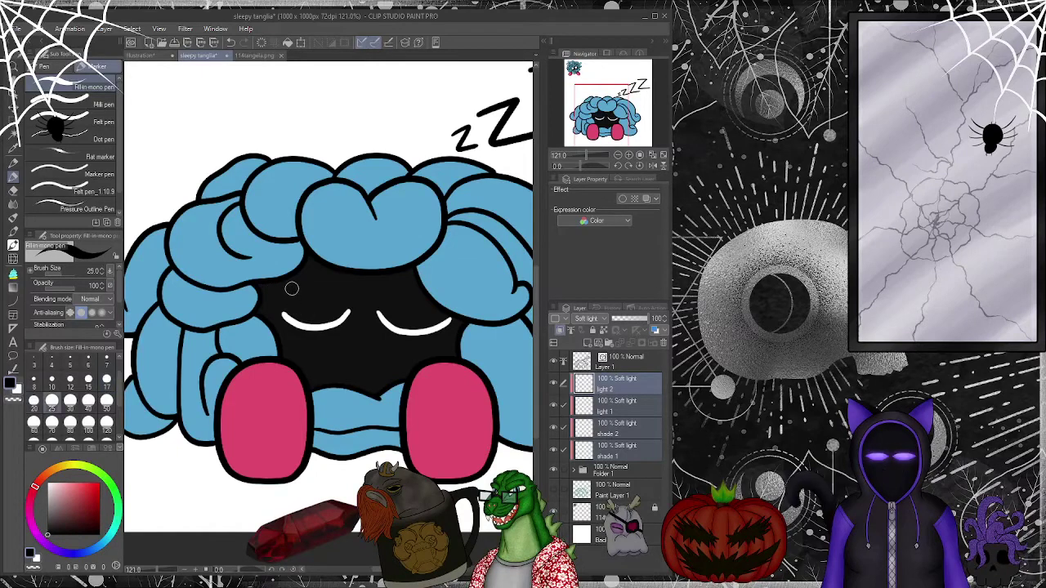
{"action": "mouse_move", "coordinate": [592, 95]}
{"action": "left_mouse_down"}
{"action": "mouse_move", "coordinate": [574, 72]}
{"action": "mouse_move", "coordinate": [621, 97]}
{"action": "left_mouse_up"}
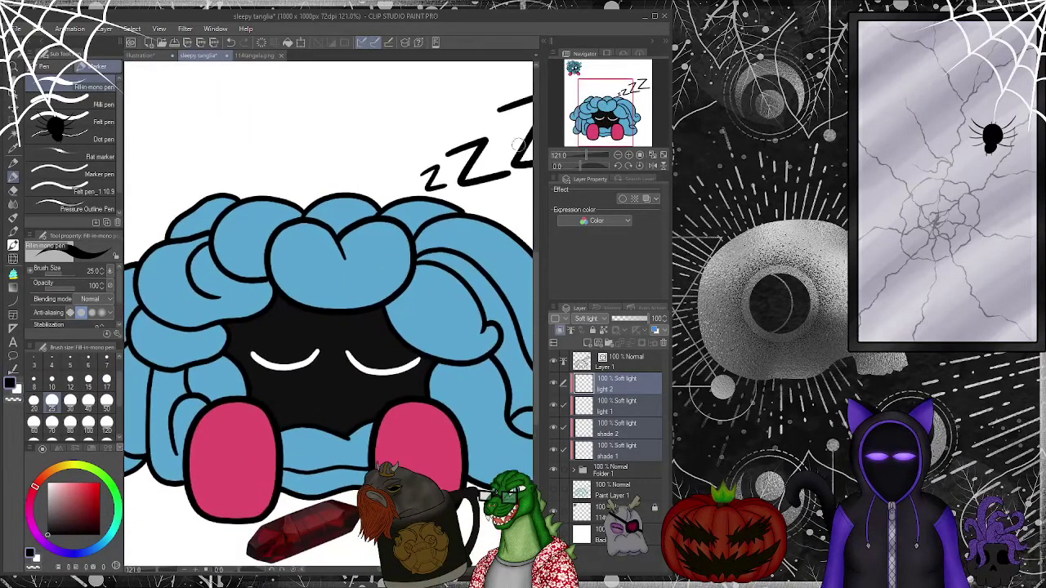
{"action": "left_click_drag", "start_coordinate": [272, 298], "coordinate": [228, 322]}
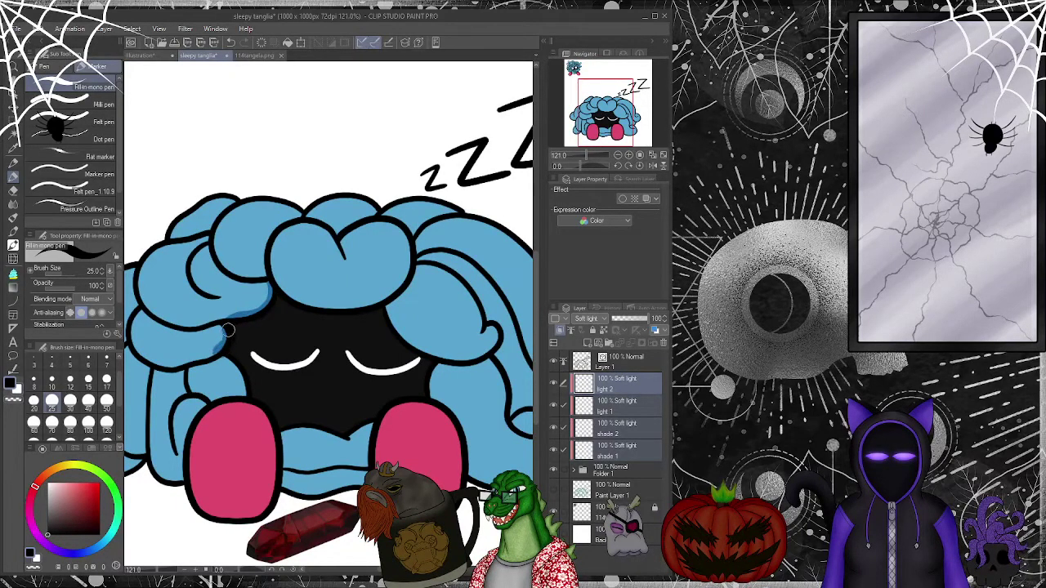
{"action": "mouse_move", "coordinate": [287, 291]}
{"action": "left_mouse_down"}
{"action": "mouse_move", "coordinate": [315, 304]}
{"action": "mouse_move", "coordinate": [388, 307]}
{"action": "mouse_move", "coordinate": [413, 278]}
{"action": "left_mouse_up"}
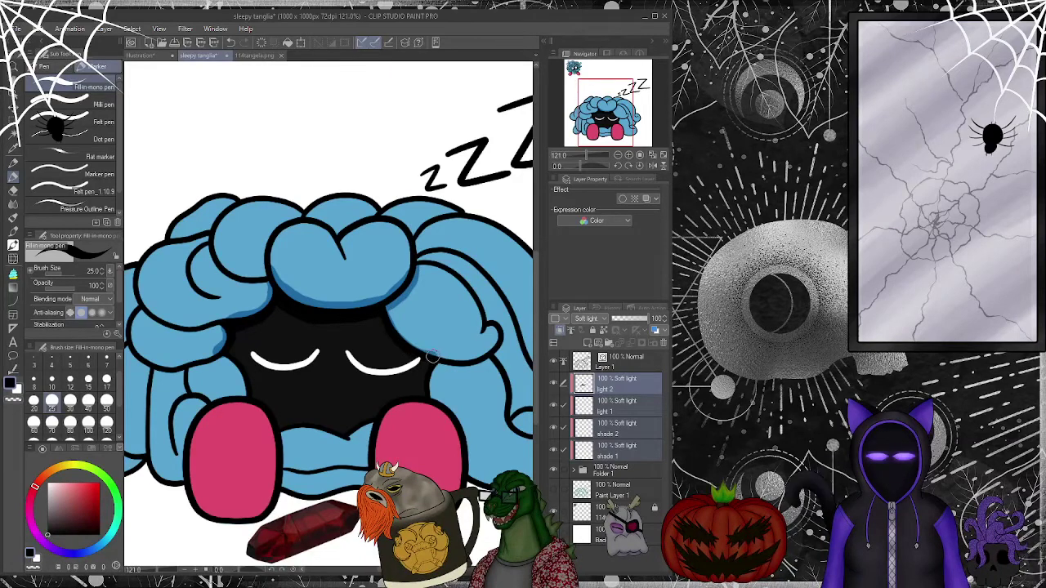
{"action": "left_click_drag", "start_coordinate": [617, 127], "coordinate": [625, 134]}
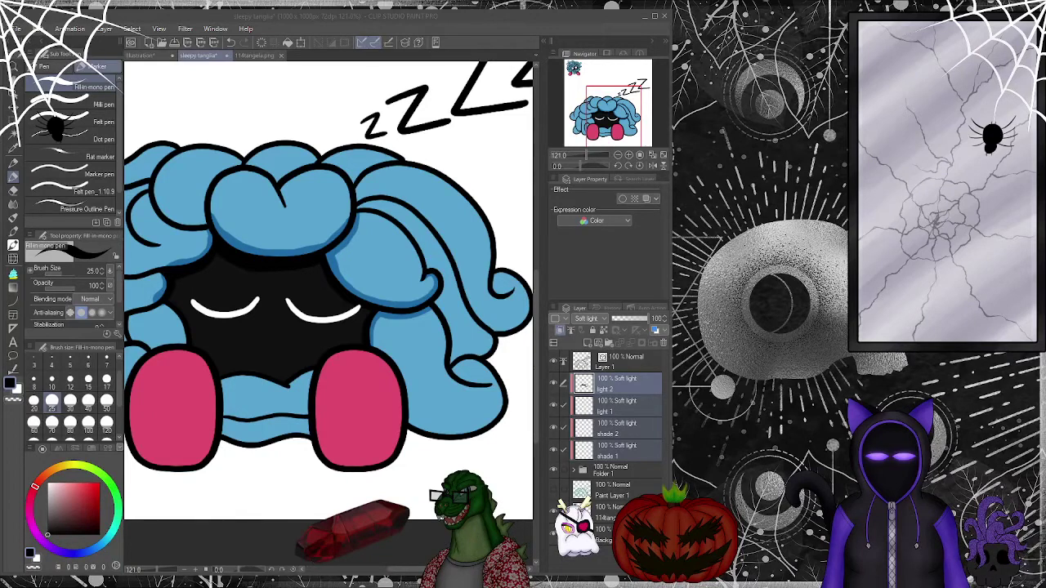
- Shade the right foot's right and lower edges and the undersides and overlaps of the right-hand curls with the size 25 pen
{"action": "left_click", "coordinate": [263, 229]}
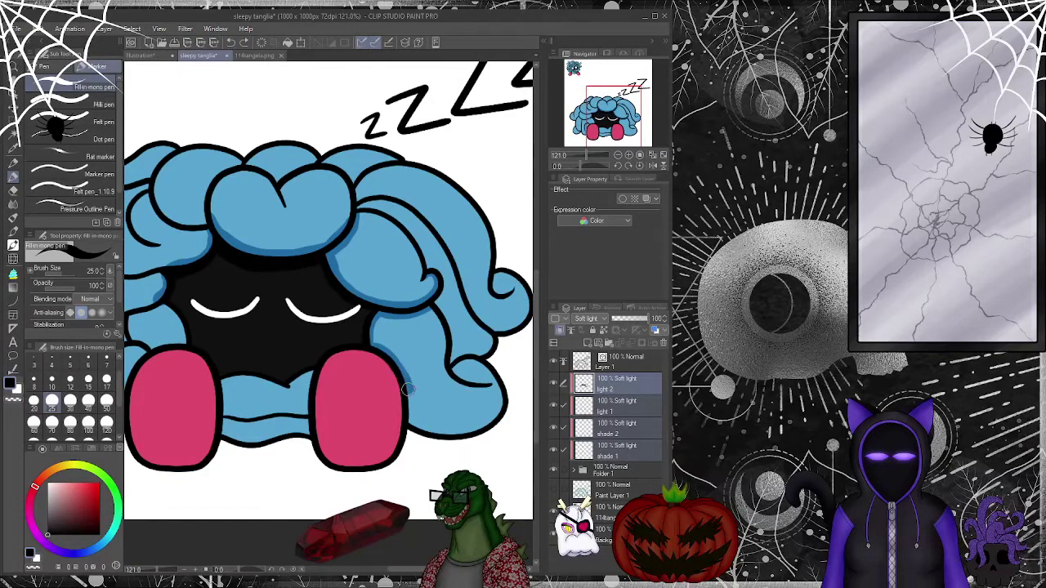
{"action": "mouse_move", "coordinate": [330, 450]}
{"action": "left_mouse_down"}
{"action": "mouse_move", "coordinate": [372, 462]}
{"action": "mouse_move", "coordinate": [401, 428]}
{"action": "mouse_move", "coordinate": [399, 374]}
{"action": "mouse_move", "coordinate": [368, 456]}
{"action": "left_mouse_up"}
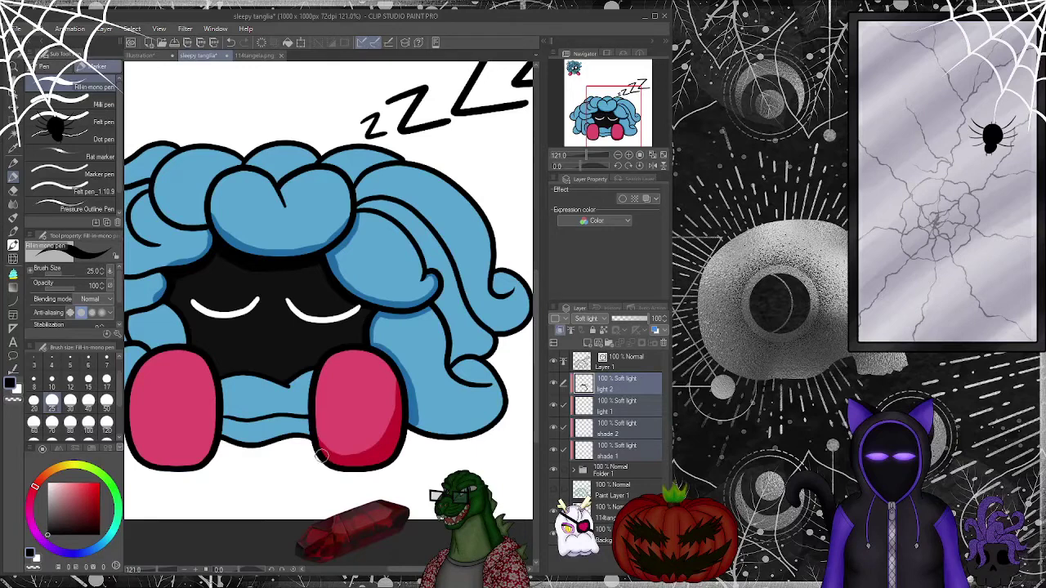
{"action": "mouse_move", "coordinate": [413, 428]}
{"action": "left_mouse_down"}
{"action": "mouse_move", "coordinate": [457, 437]}
{"action": "mouse_move", "coordinate": [505, 402]}
{"action": "left_mouse_up"}
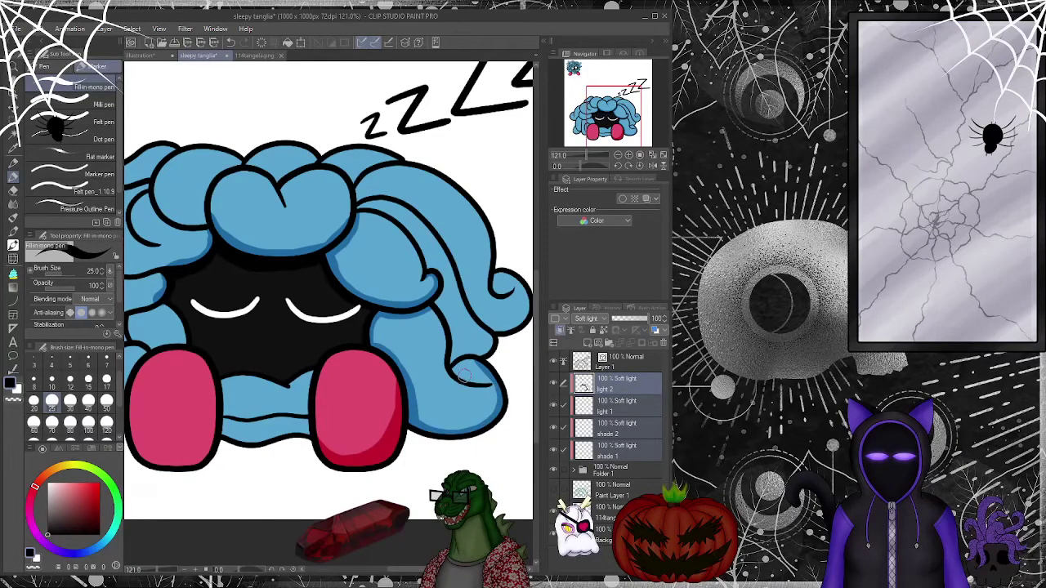
{"action": "mouse_move", "coordinate": [462, 368]}
{"action": "left_mouse_down"}
{"action": "mouse_move", "coordinate": [499, 380]}
{"action": "mouse_move", "coordinate": [486, 349]}
{"action": "left_mouse_up"}
{"action": "mouse_move", "coordinate": [502, 287]}
{"action": "left_mouse_down"}
{"action": "mouse_move", "coordinate": [514, 280]}
{"action": "mouse_move", "coordinate": [523, 289]}
{"action": "mouse_move", "coordinate": [521, 312]}
{"action": "mouse_move", "coordinate": [497, 326]}
{"action": "left_mouse_up"}
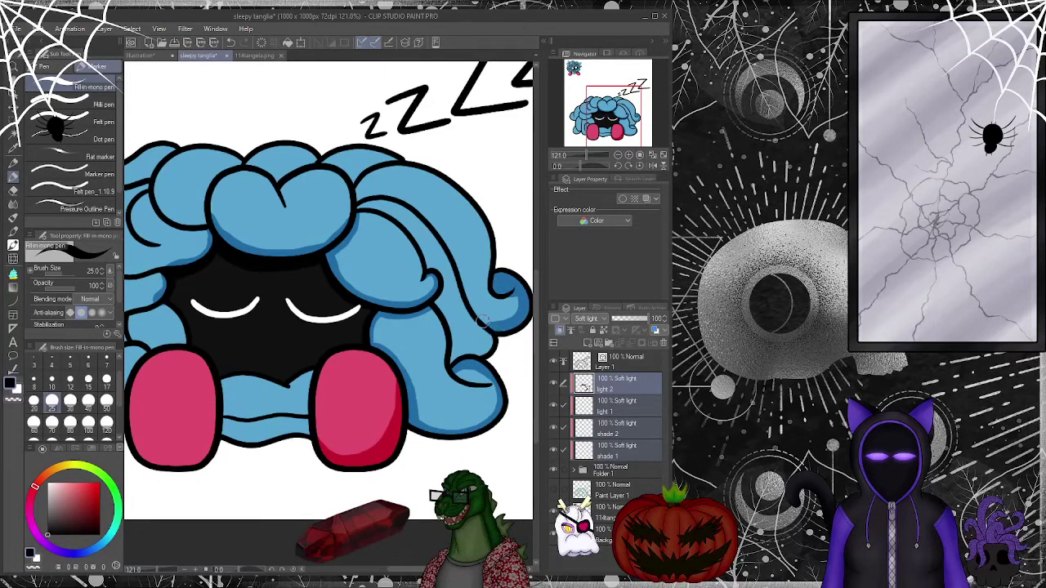
{"action": "mouse_move", "coordinate": [460, 286]}
{"action": "left_mouse_down"}
{"action": "mouse_move", "coordinate": [501, 333]}
{"action": "mouse_move", "coordinate": [472, 305]}
{"action": "mouse_move", "coordinate": [510, 327]}
{"action": "mouse_move", "coordinate": [477, 324]}
{"action": "mouse_move", "coordinate": [488, 347]}
{"action": "mouse_move", "coordinate": [453, 361]}
{"action": "left_mouse_up"}
{"action": "mouse_move", "coordinate": [430, 302]}
{"action": "left_mouse_down"}
{"action": "mouse_move", "coordinate": [449, 328]}
{"action": "mouse_move", "coordinate": [449, 356]}
{"action": "mouse_move", "coordinate": [429, 304]}
{"action": "mouse_move", "coordinate": [446, 356]}
{"action": "left_mouse_up"}
{"action": "left_click_drag", "start_coordinate": [495, 382], "coordinate": [466, 367]}
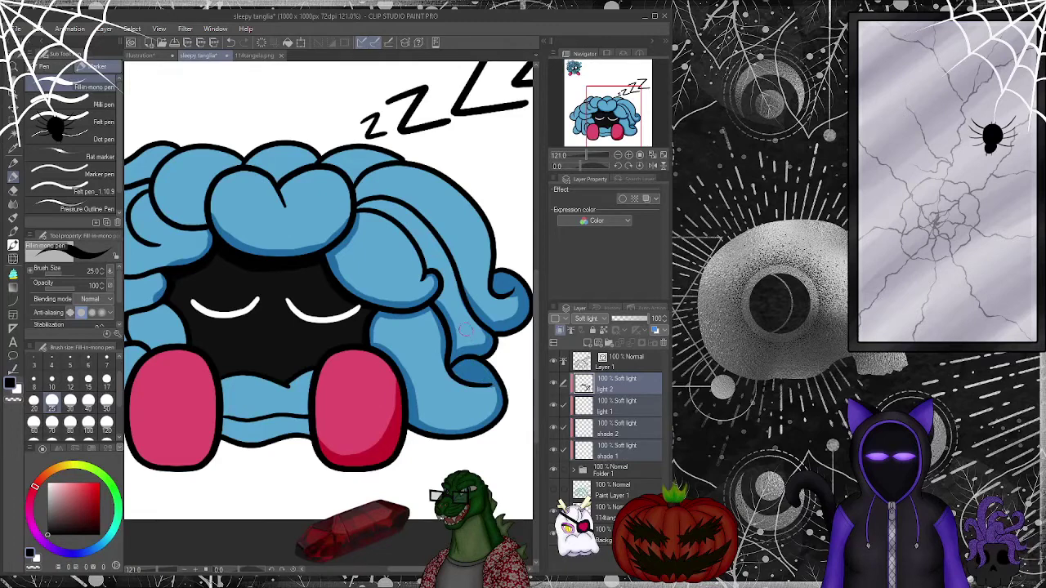
- Shade the back curl at the head's upper left and the rear curl behind the front fringe with the size 25 pen
{"action": "mouse_move", "coordinate": [286, 161]}
{"action": "left_mouse_down"}
{"action": "mouse_move", "coordinate": [383, 188]}
{"action": "mouse_move", "coordinate": [327, 182]}
{"action": "mouse_move", "coordinate": [320, 191]}
{"action": "mouse_move", "coordinate": [466, 183]}
{"action": "mouse_move", "coordinate": [391, 185]}
{"action": "left_mouse_up"}
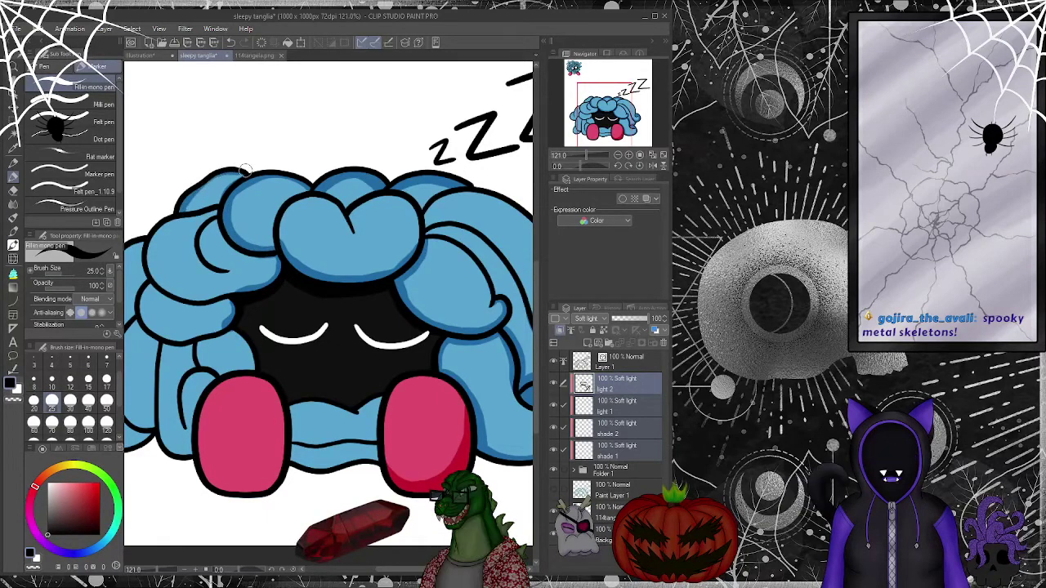
{"action": "left_click_drag", "start_coordinate": [195, 206], "coordinate": [232, 176]}
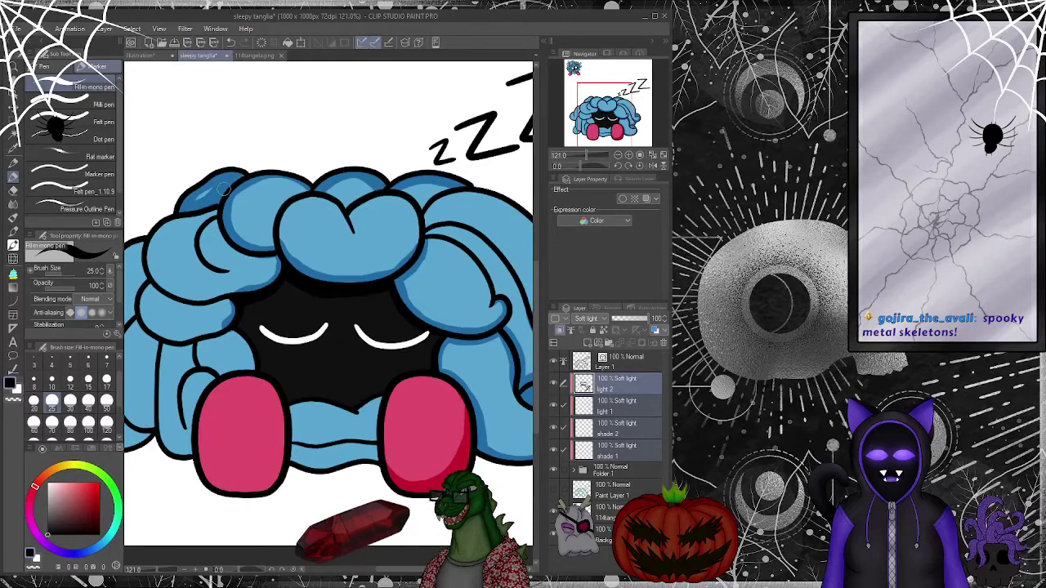
{"action": "mouse_move", "coordinate": [327, 327]}
{"action": "left_mouse_down"}
{"action": "mouse_move", "coordinate": [386, 292]}
{"action": "mouse_move", "coordinate": [373, 269]}
{"action": "mouse_move", "coordinate": [369, 286]}
{"action": "left_mouse_up"}
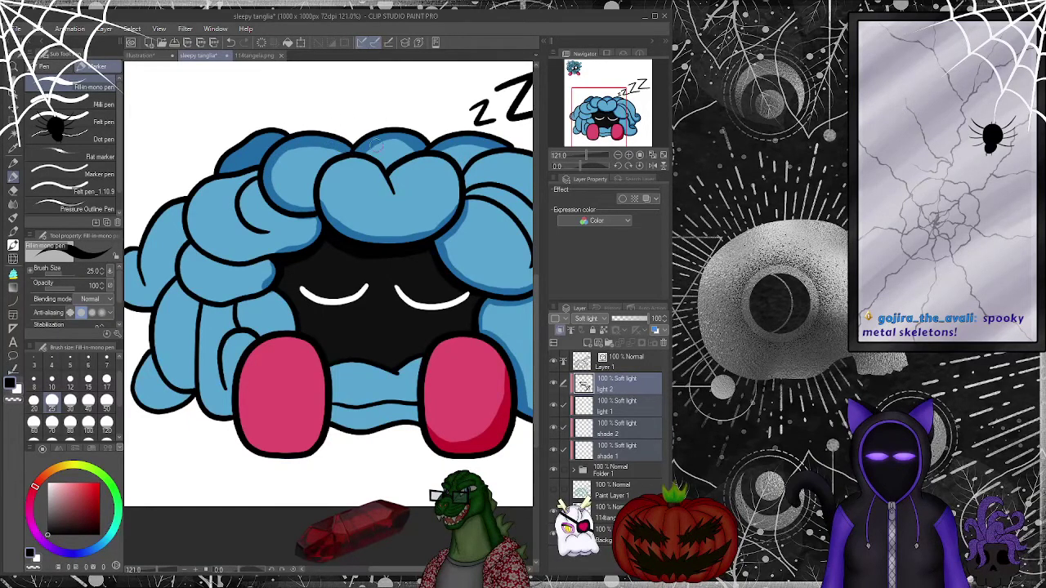
- Shade the undersides and overlaps of the left-hand curls and darken the lowest left curl tip with the size 25 pen
{"action": "left_click_drag", "start_coordinate": [135, 278], "coordinate": [244, 274]}
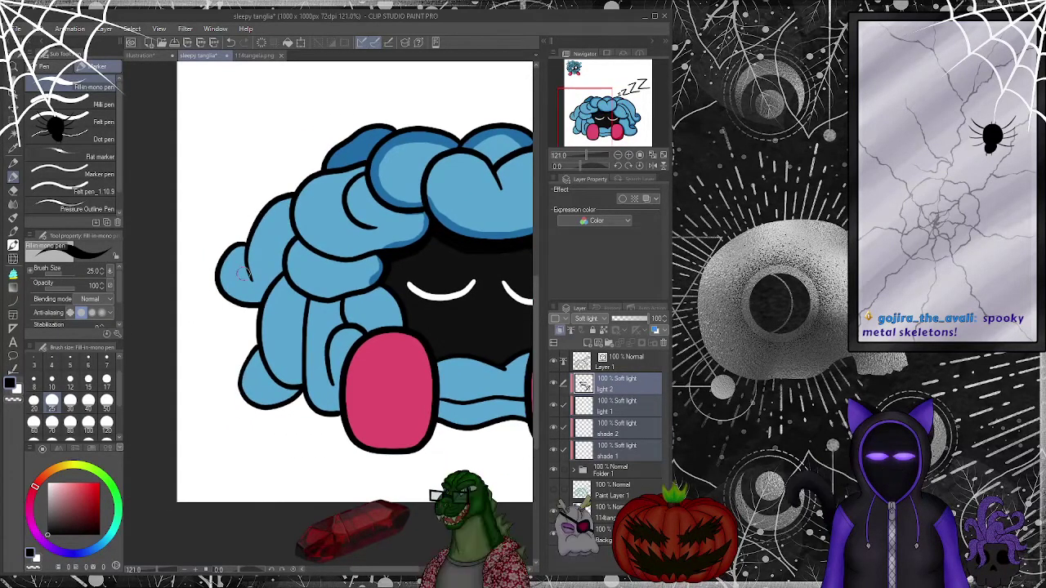
{"action": "left_click_drag", "start_coordinate": [247, 279], "coordinate": [242, 249]}
{"action": "mouse_move", "coordinate": [296, 197]}
{"action": "left_mouse_down"}
{"action": "mouse_move", "coordinate": [255, 232]}
{"action": "mouse_move", "coordinate": [249, 287]}
{"action": "mouse_move", "coordinate": [226, 253]}
{"action": "mouse_move", "coordinate": [281, 287]}
{"action": "mouse_move", "coordinate": [288, 272]}
{"action": "mouse_move", "coordinate": [265, 293]}
{"action": "mouse_move", "coordinate": [258, 332]}
{"action": "mouse_move", "coordinate": [268, 362]}
{"action": "mouse_move", "coordinate": [299, 381]}
{"action": "left_mouse_up"}
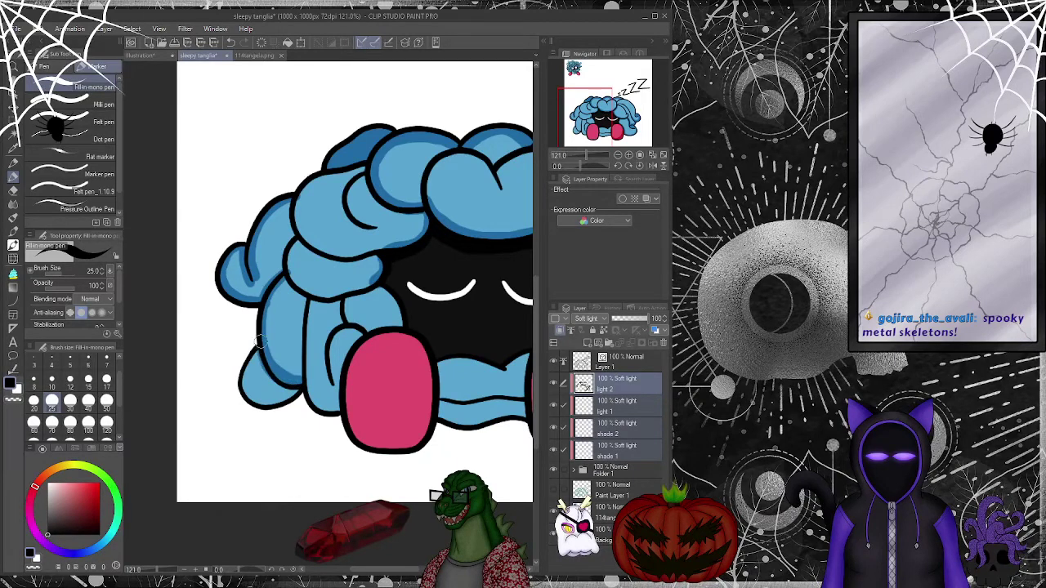
{"action": "mouse_move", "coordinate": [286, 249]}
{"action": "left_mouse_down"}
{"action": "mouse_move", "coordinate": [306, 292]}
{"action": "mouse_move", "coordinate": [378, 279]}
{"action": "mouse_move", "coordinate": [380, 255]}
{"action": "mouse_move", "coordinate": [334, 258]}
{"action": "mouse_move", "coordinate": [301, 235]}
{"action": "mouse_move", "coordinate": [306, 189]}
{"action": "mouse_move", "coordinate": [362, 165]}
{"action": "mouse_move", "coordinate": [380, 226]}
{"action": "mouse_move", "coordinate": [352, 215]}
{"action": "mouse_move", "coordinate": [348, 196]}
{"action": "mouse_move", "coordinate": [366, 171]}
{"action": "left_mouse_up"}
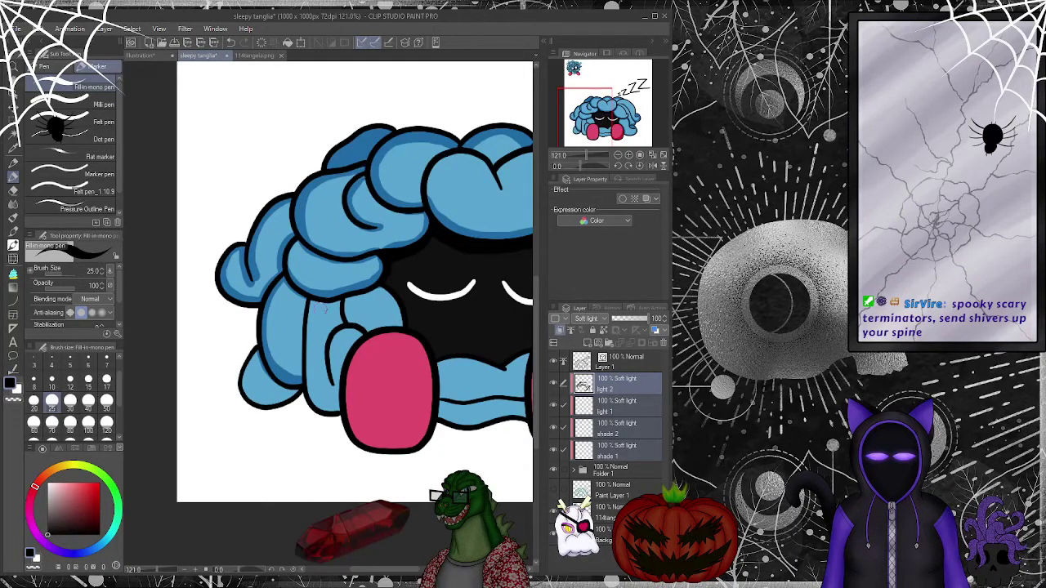
{"action": "mouse_move", "coordinate": [304, 389]}
{"action": "left_mouse_down"}
{"action": "mouse_move", "coordinate": [307, 375]}
{"action": "mouse_move", "coordinate": [337, 409]}
{"action": "mouse_move", "coordinate": [308, 409]}
{"action": "left_mouse_up"}
{"action": "mouse_move", "coordinate": [255, 350]}
{"action": "left_mouse_down"}
{"action": "mouse_move", "coordinate": [243, 377]}
{"action": "mouse_move", "coordinate": [257, 402]}
{"action": "mouse_move", "coordinate": [299, 394]}
{"action": "mouse_move", "coordinate": [272, 384]}
{"action": "mouse_move", "coordinate": [258, 358]}
{"action": "mouse_move", "coordinate": [251, 365]}
{"action": "mouse_move", "coordinate": [282, 405]}
{"action": "left_mouse_up"}
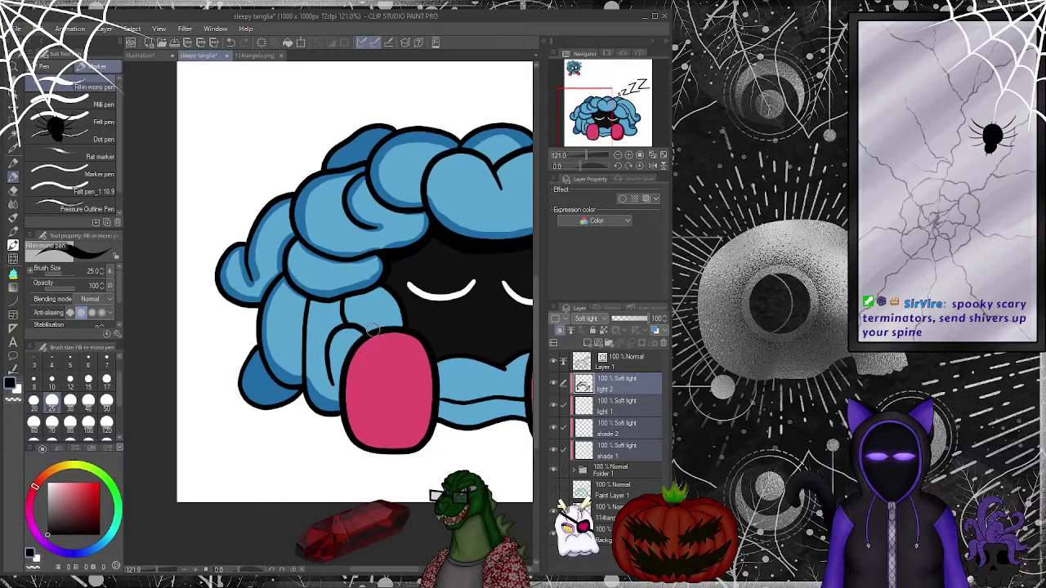
- Shade the body strip between the feet and the left foot's left and lower edges, trimming the foot shading with the Hard eraser at size 17
{"action": "scroll", "coordinate": [306, 327], "scroll_direction": "down", "scroll_amount": 1}
{"action": "scroll", "coordinate": [298, 280], "scroll_direction": "up", "scroll_amount": 1}
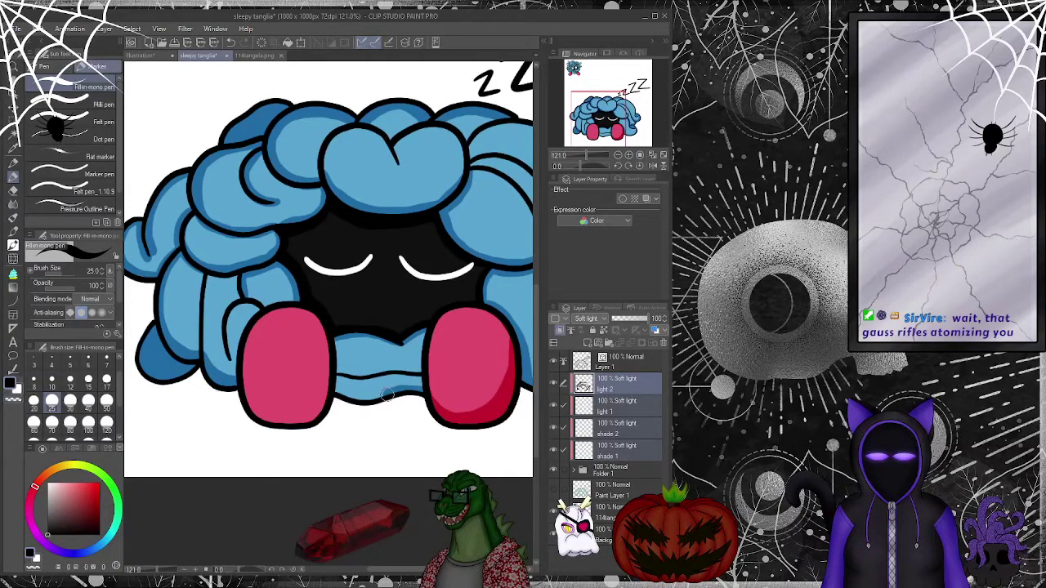
{"action": "mouse_move", "coordinate": [379, 377]}
{"action": "left_mouse_down"}
{"action": "mouse_move", "coordinate": [418, 380]}
{"action": "mouse_move", "coordinate": [358, 375]}
{"action": "mouse_move", "coordinate": [419, 386]}
{"action": "mouse_move", "coordinate": [365, 381]}
{"action": "left_mouse_up"}
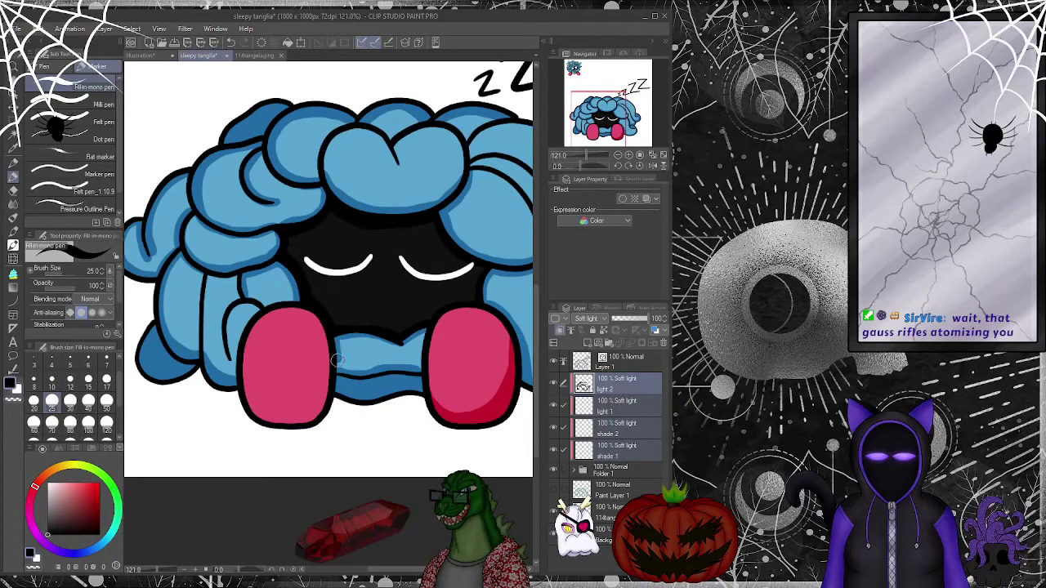
{"action": "mouse_move", "coordinate": [245, 335]}
{"action": "left_mouse_down"}
{"action": "mouse_move", "coordinate": [244, 381]}
{"action": "mouse_move", "coordinate": [272, 413]}
{"action": "mouse_move", "coordinate": [321, 422]}
{"action": "mouse_move", "coordinate": [252, 410]}
{"action": "mouse_move", "coordinate": [245, 357]}
{"action": "mouse_move", "coordinate": [256, 323]}
{"action": "mouse_move", "coordinate": [248, 359]}
{"action": "mouse_move", "coordinate": [263, 400]}
{"action": "mouse_move", "coordinate": [319, 409]}
{"action": "left_mouse_up"}
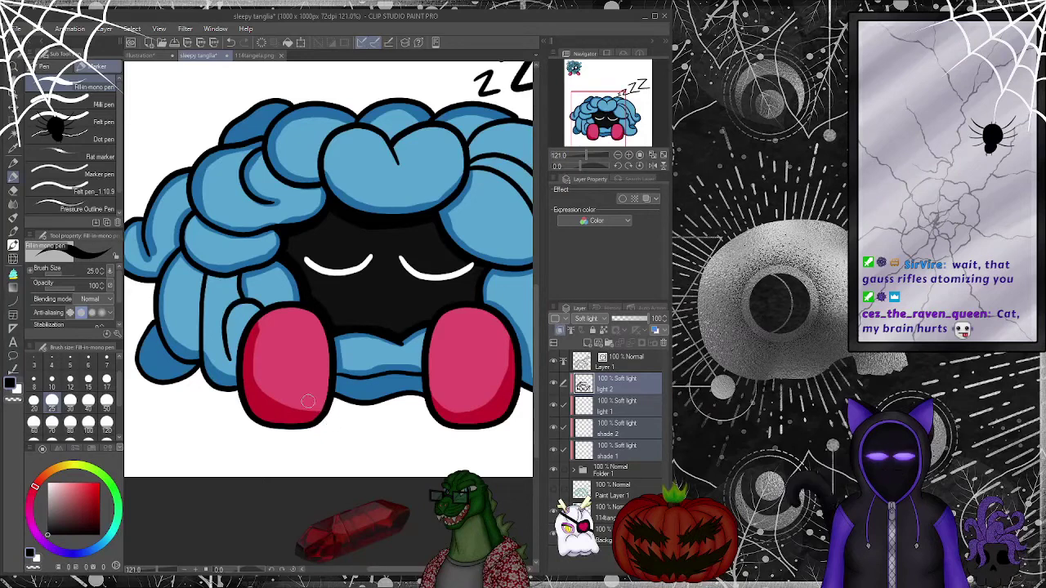
{"action": "key", "text": "e"}
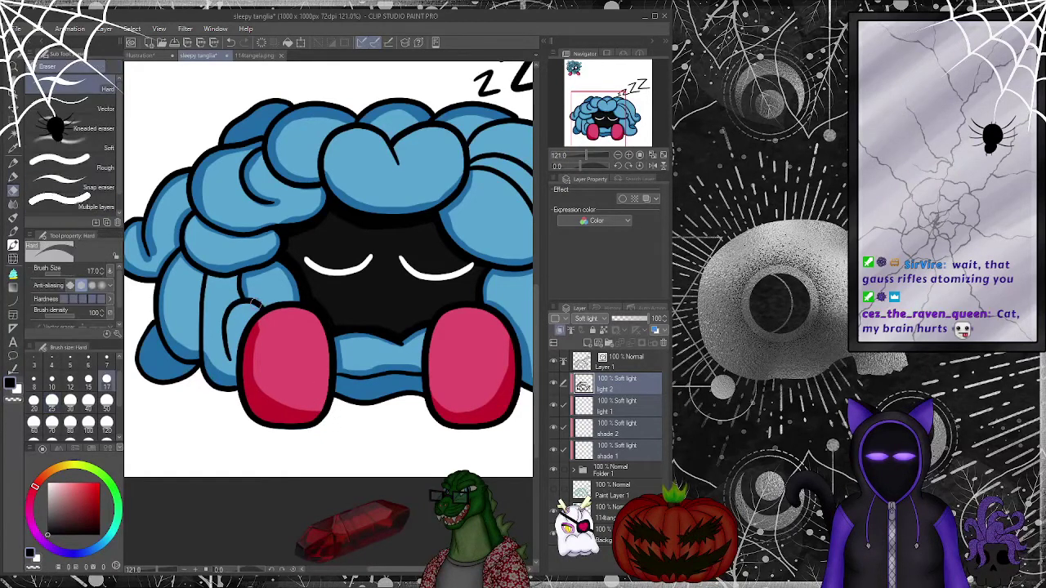
{"action": "mouse_move", "coordinate": [254, 360]}
{"action": "left_mouse_down"}
{"action": "mouse_move", "coordinate": [280, 403]}
{"action": "mouse_move", "coordinate": [323, 413]}
{"action": "left_mouse_up"}
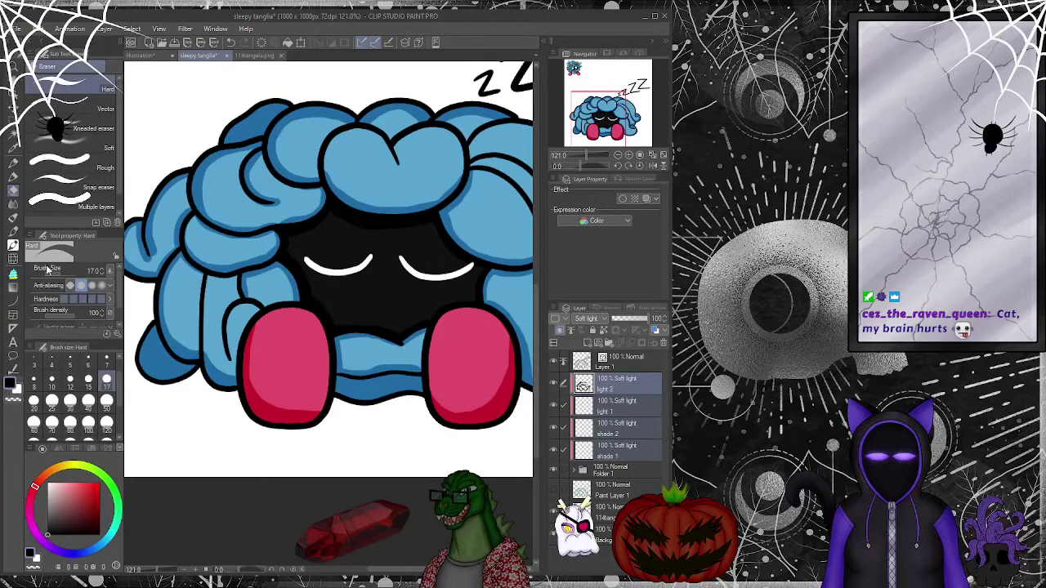
- Soften the shading on both feet and the body between them with the Textured blender at size 20, touching up the left foot's edge in black
{"action": "left_click", "coordinate": [14, 177]}
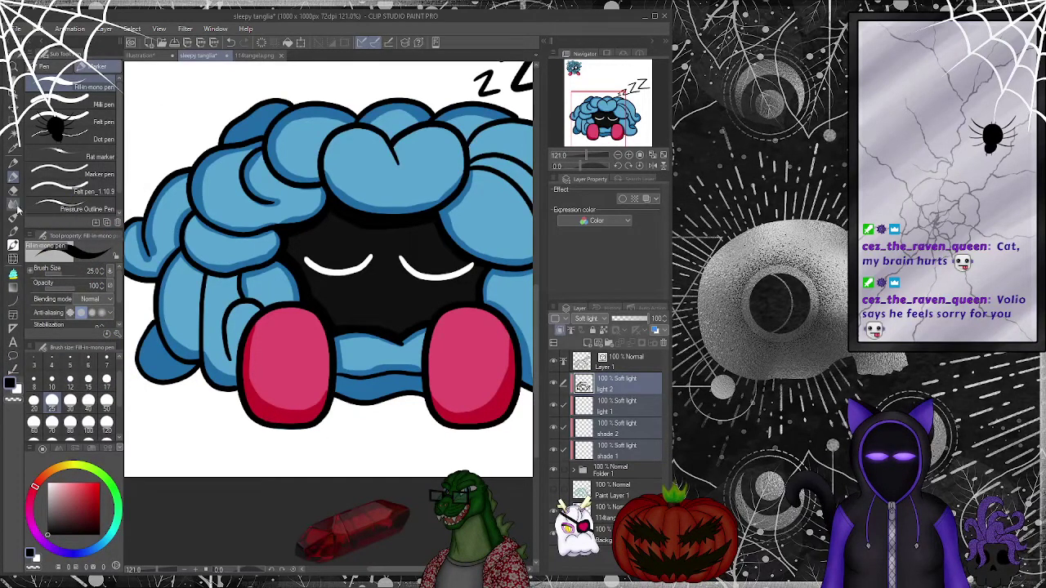
{"action": "left_click", "coordinate": [13, 204]}
{"action": "left_click", "coordinate": [52, 401]}
{"action": "mouse_move", "coordinate": [250, 335]}
{"action": "left_mouse_down"}
{"action": "mouse_move", "coordinate": [250, 387]}
{"action": "mouse_move", "coordinate": [286, 412]}
{"action": "mouse_move", "coordinate": [323, 389]}
{"action": "left_mouse_up"}
{"action": "left_click", "coordinate": [33, 400]}
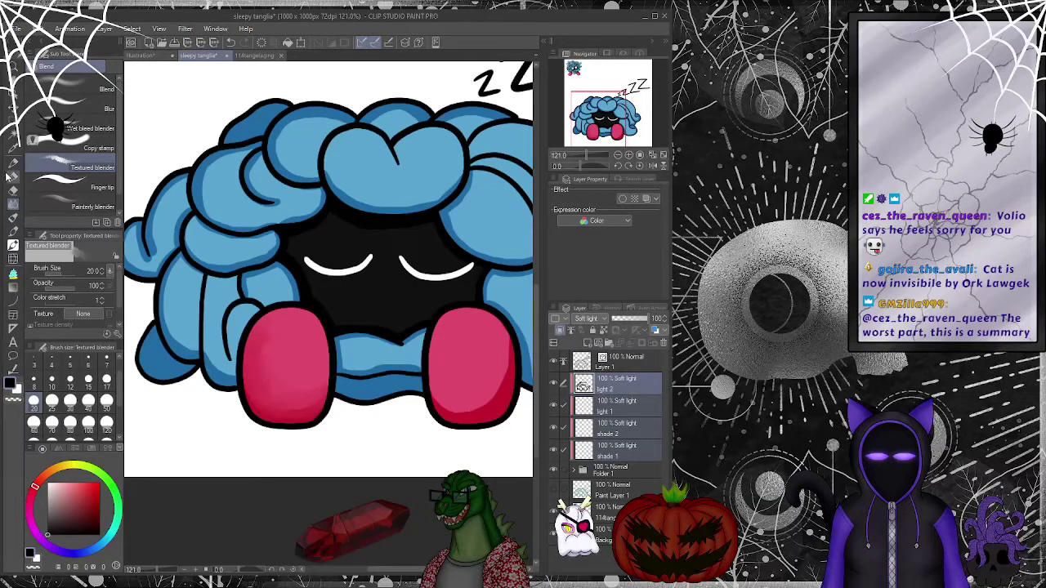
{"action": "left_click", "coordinate": [14, 177]}
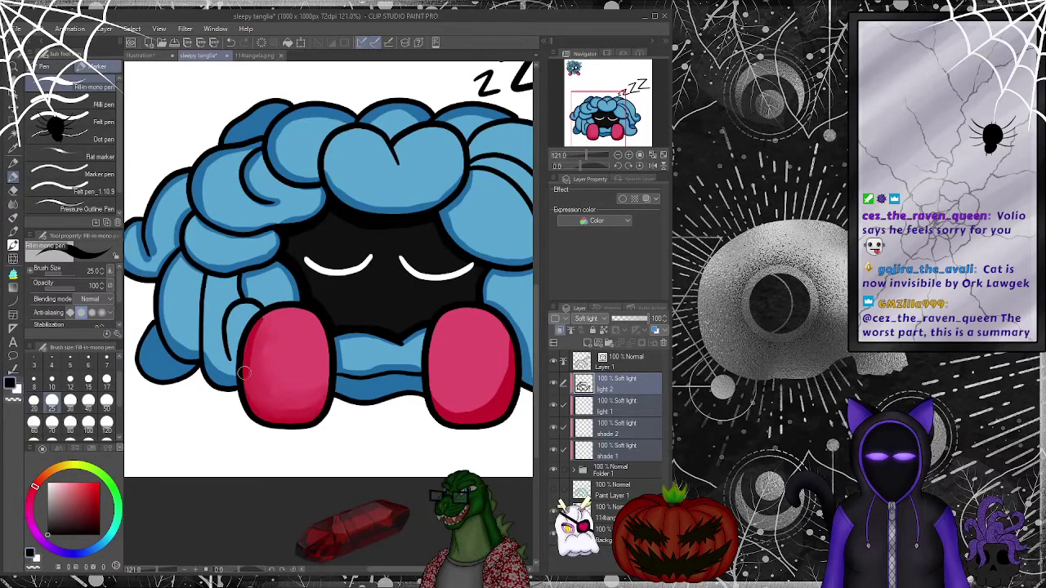
{"action": "left_click", "coordinate": [13, 203]}
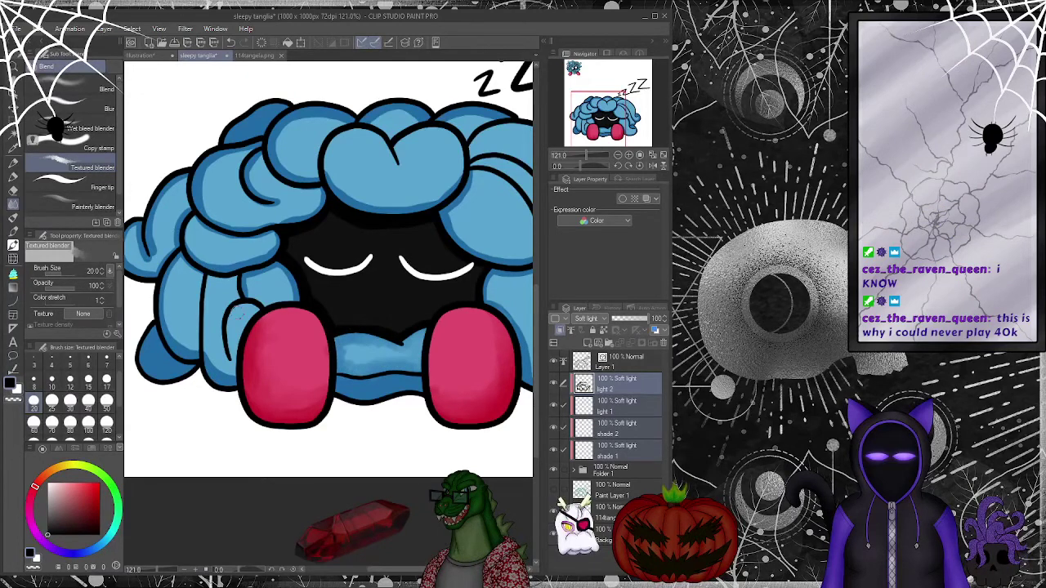
- Darken the edges of the face around the eyes with the Fill-in mono pen and blend them with the Textured blender at size 30
{"action": "key", "text": "p"}
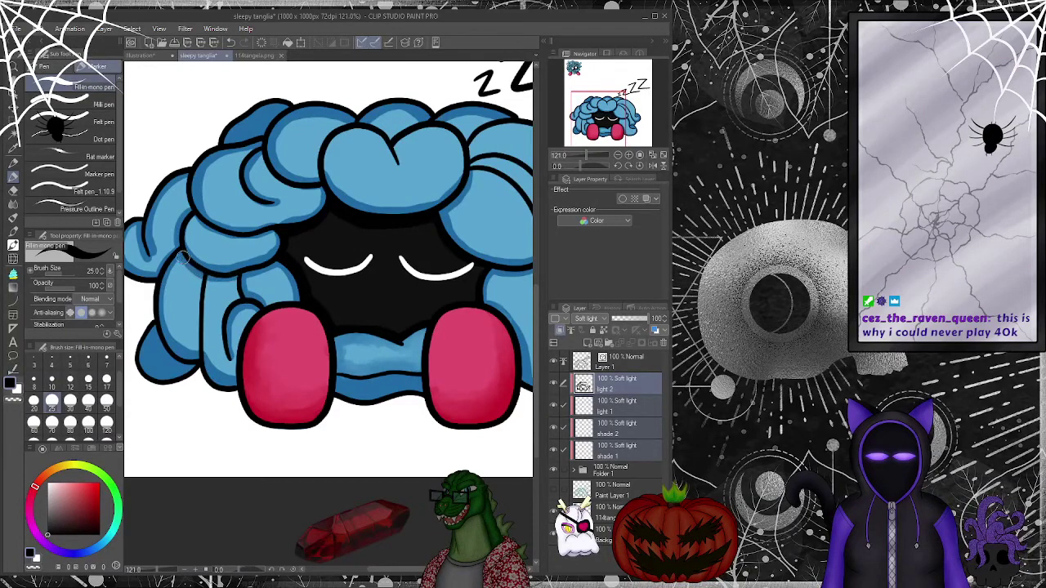
{"action": "left_click", "coordinate": [13, 190]}
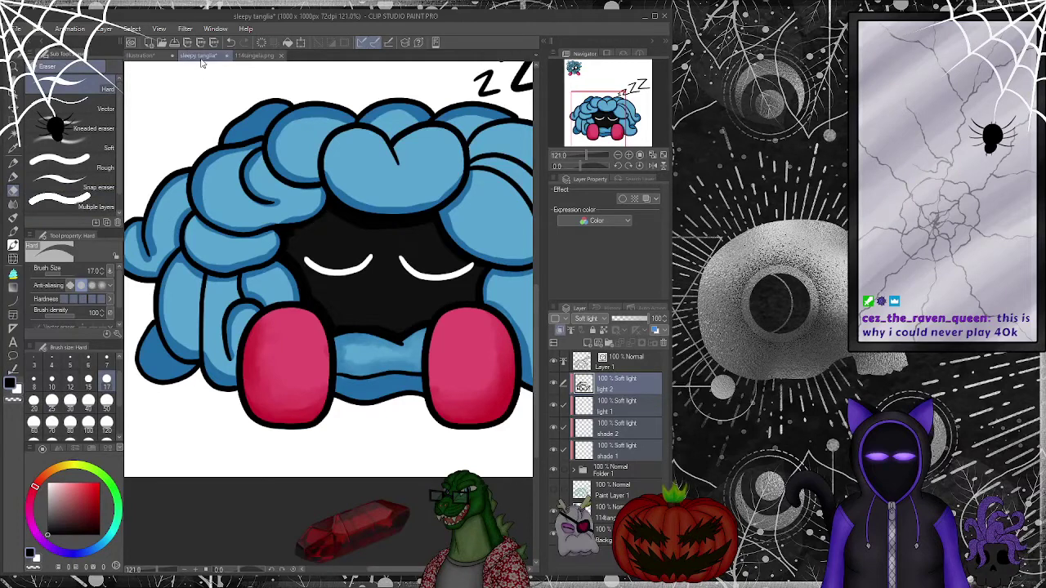
{"action": "left_click", "coordinate": [13, 204]}
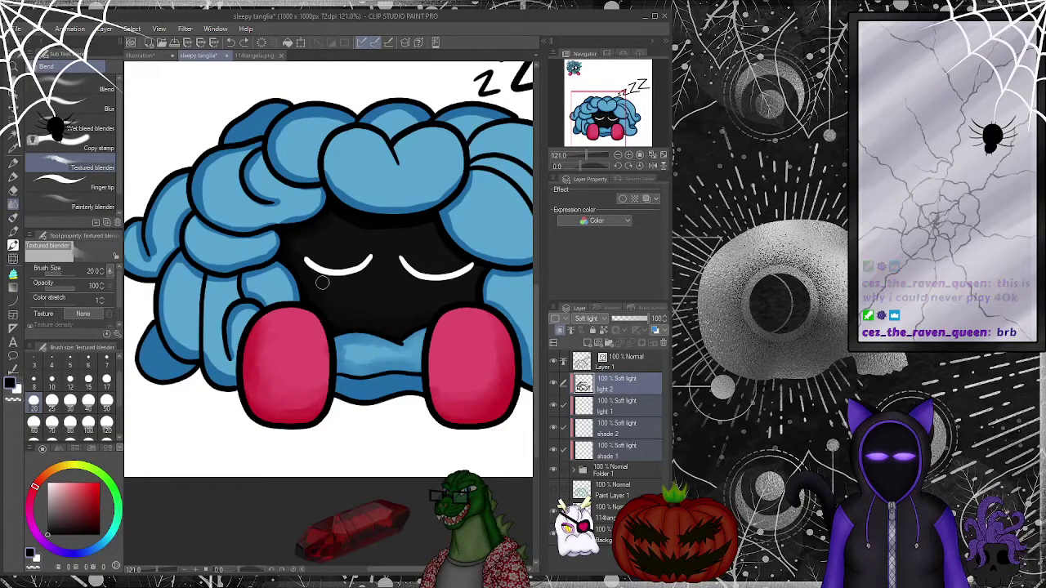
{"action": "left_click", "coordinate": [70, 401]}
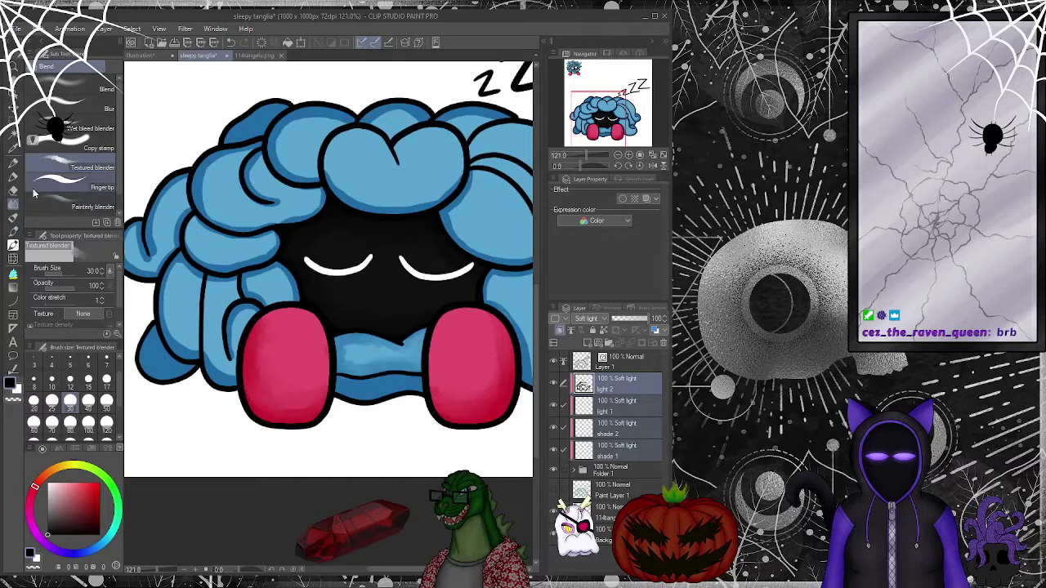
{"action": "key", "text": "p"}
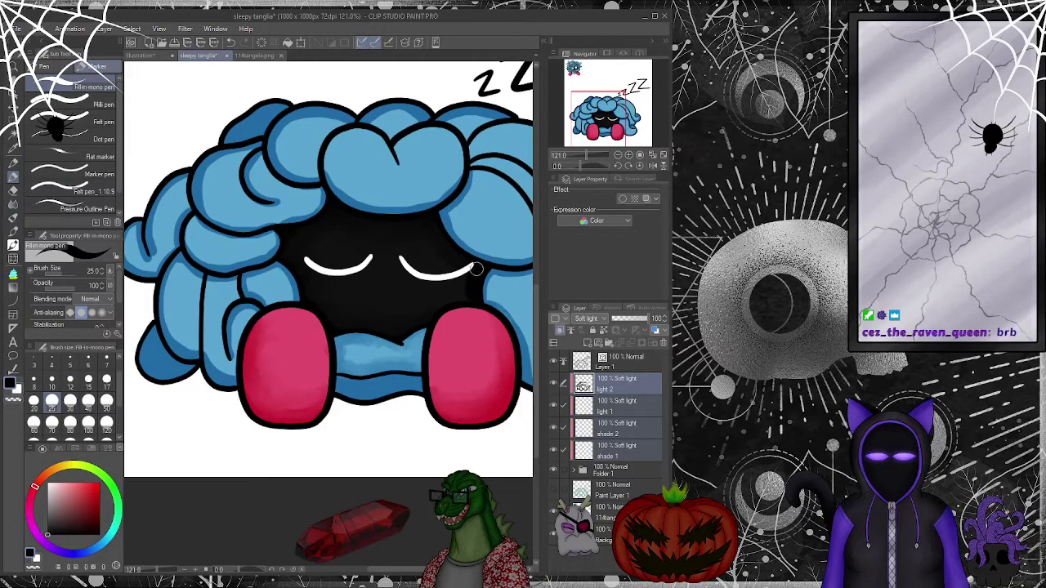
{"action": "left_click", "coordinate": [13, 203]}
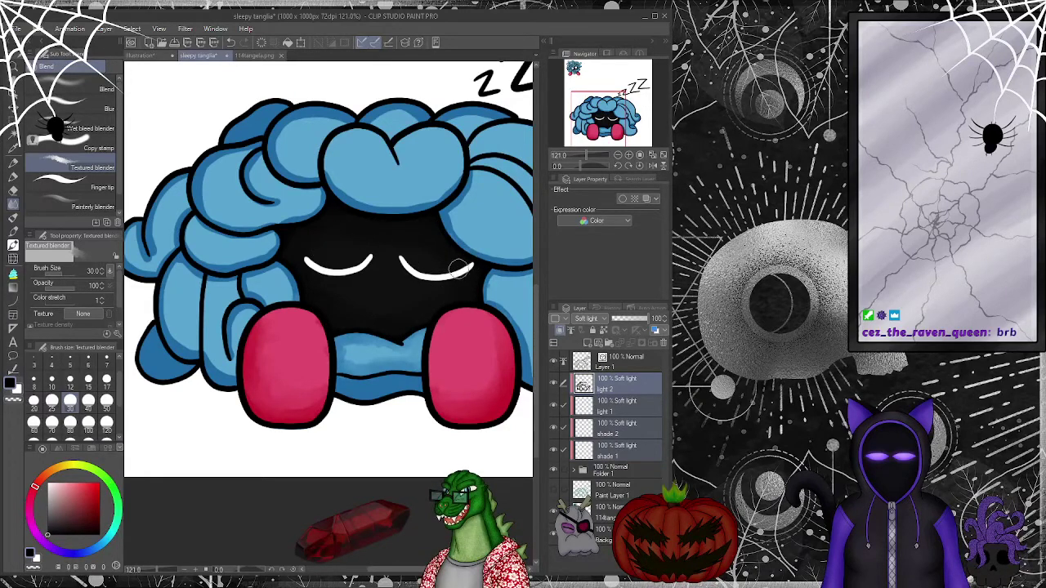
- Add black shading to the face above the right foot and along its left and upper edges, blending with the Textured blender at size 20
{"action": "left_click", "coordinate": [13, 176]}
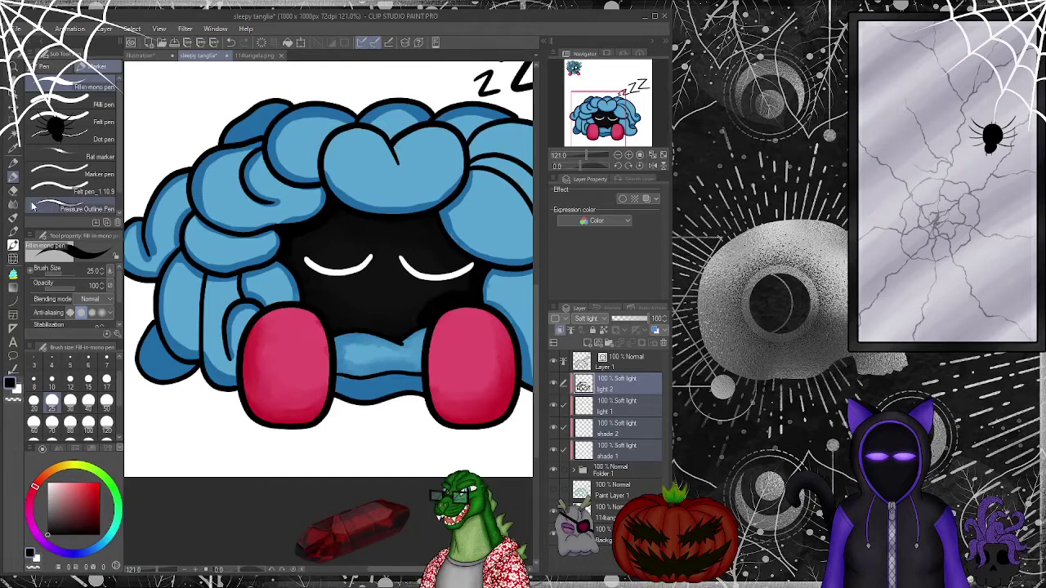
{"action": "key", "text": "j"}
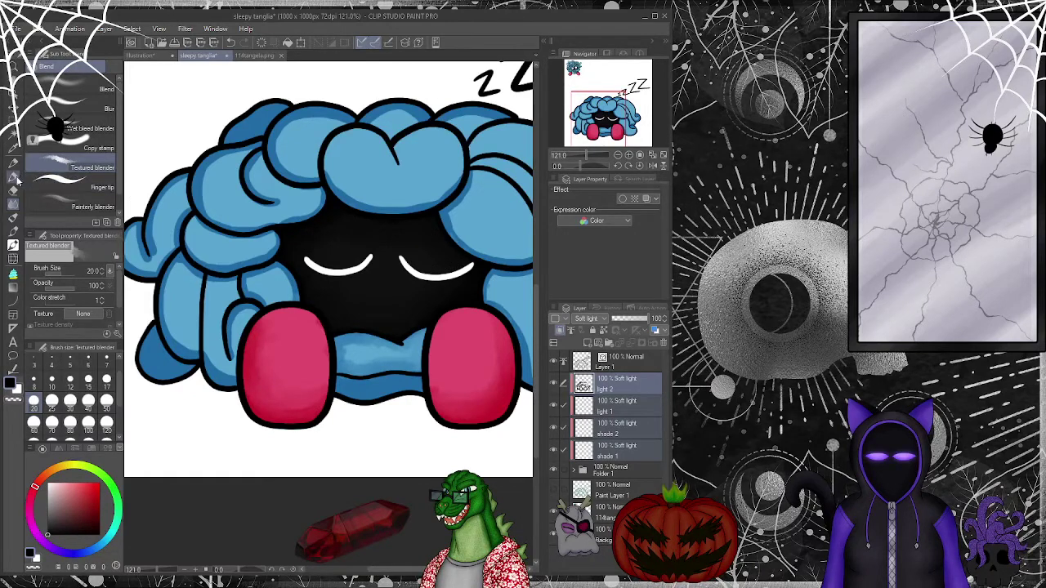
{"action": "key", "text": "p"}
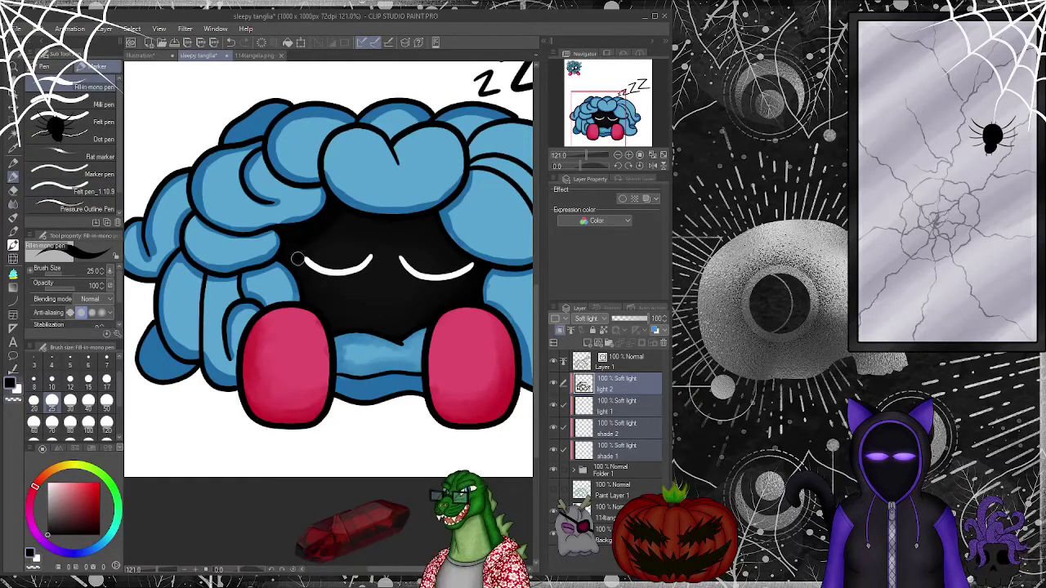
{"action": "key", "text": "j"}
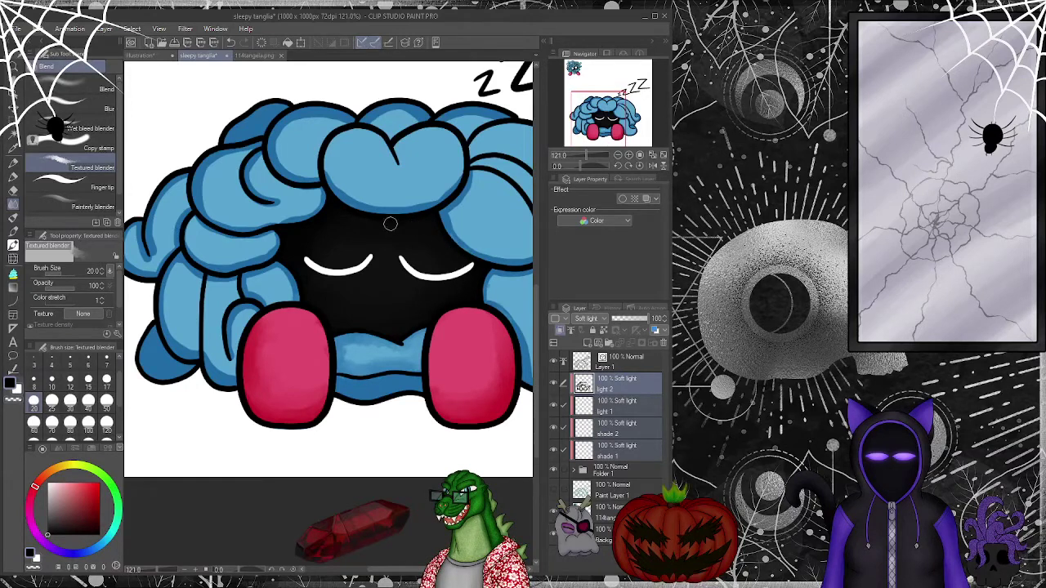
- Blend the shading on the large spiral curl at the head's upper left with the Textured blender at size 15
{"action": "left_click_drag", "start_coordinate": [313, 241], "coordinate": [391, 253]}
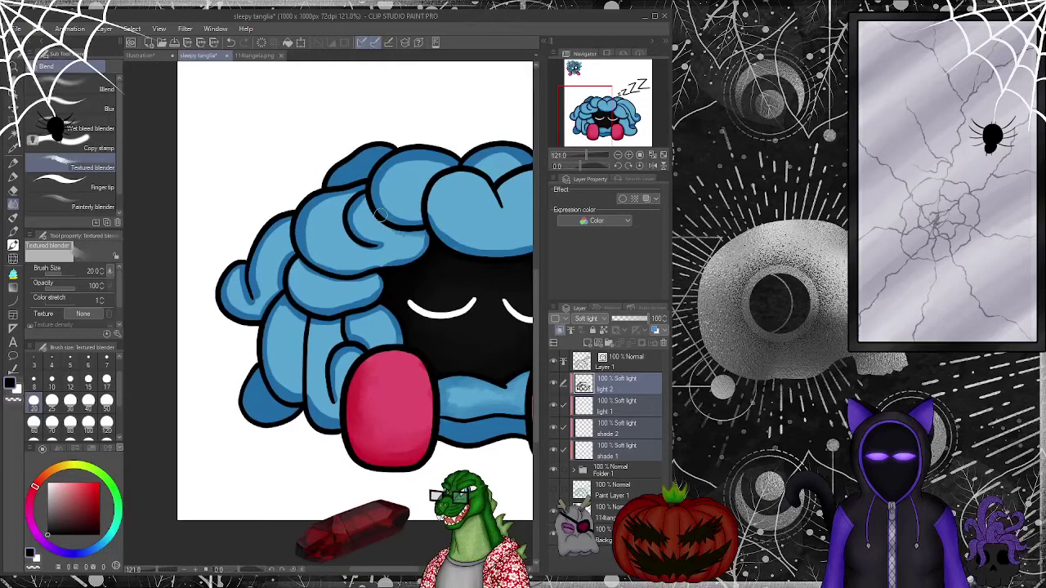
{"action": "left_click", "coordinate": [71, 379]}
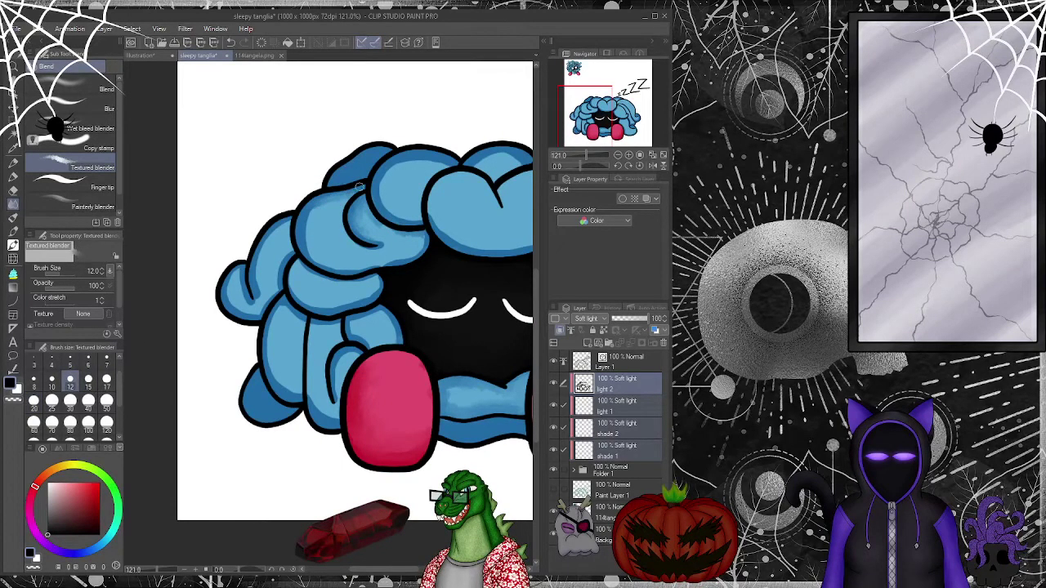
{"action": "left_click", "coordinate": [88, 379]}
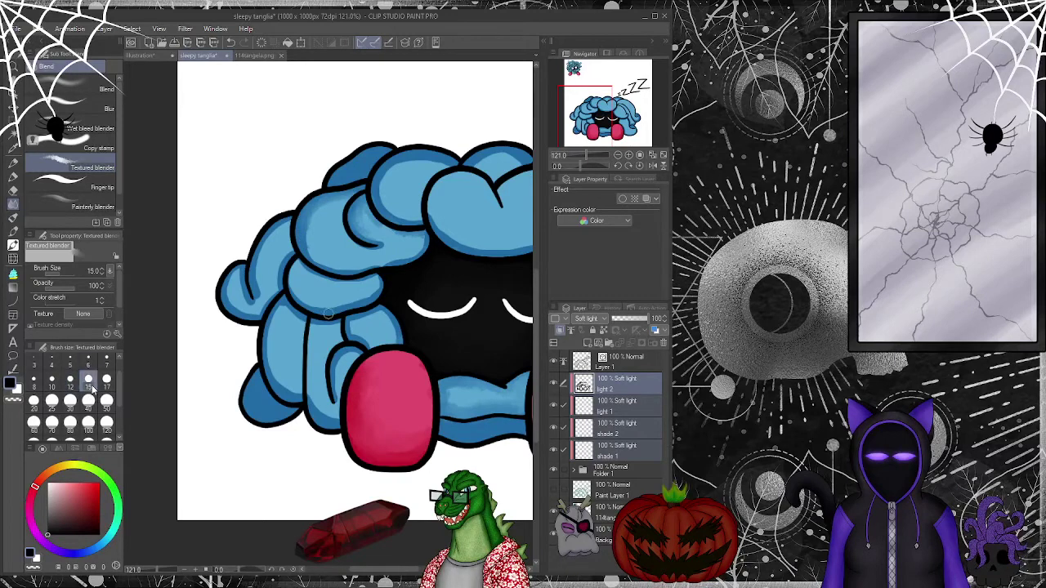
{"action": "mouse_move", "coordinate": [300, 249]}
{"action": "left_mouse_down"}
{"action": "mouse_move", "coordinate": [323, 265]}
{"action": "mouse_move", "coordinate": [306, 248]}
{"action": "left_mouse_up"}
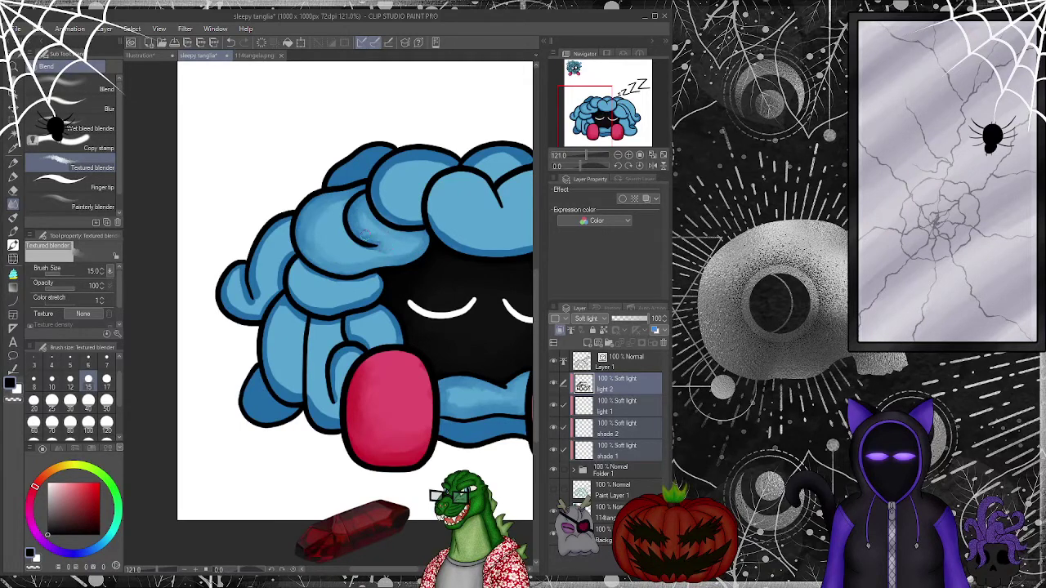
{"action": "left_click_drag", "start_coordinate": [354, 199], "coordinate": [376, 245]}
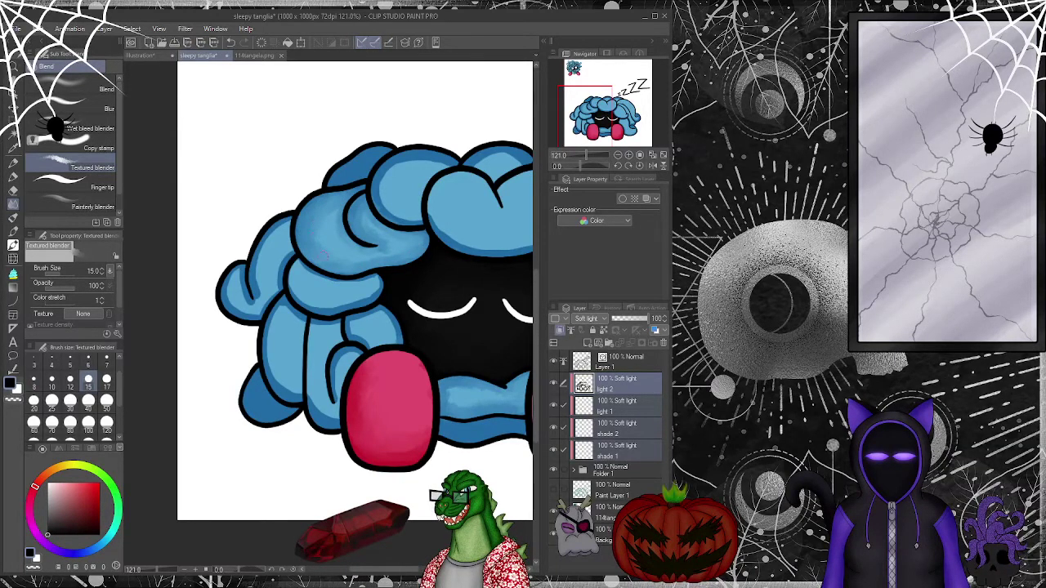
- Darken the outer left curl where the large spiral curl overlaps it, and blend the outer left curls with the size 15 Textured blender
{"action": "key", "text": "p"}
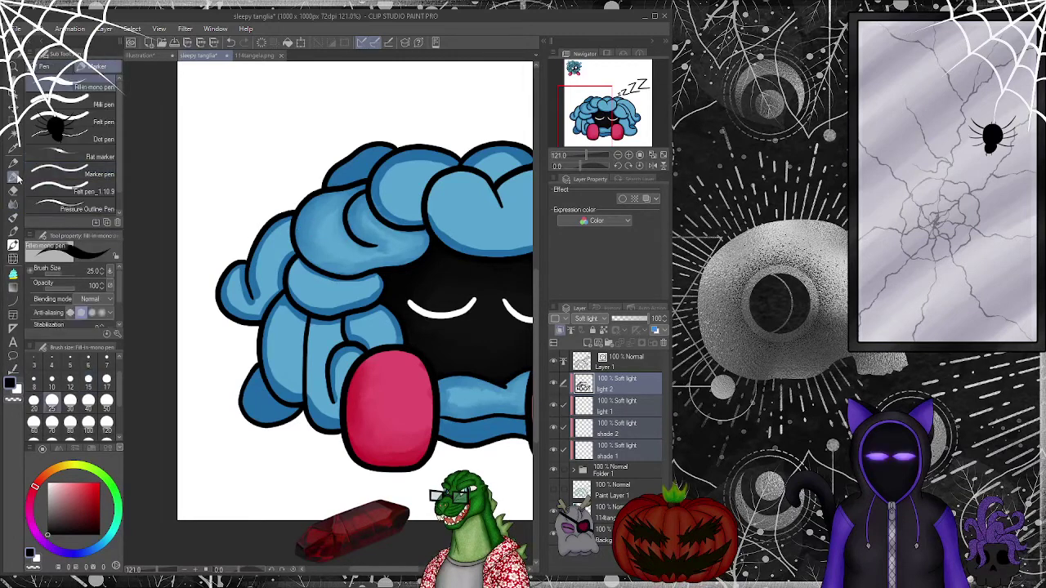
{"action": "left_click_drag", "start_coordinate": [287, 220], "coordinate": [295, 254]}
{"action": "key", "text": "j"}
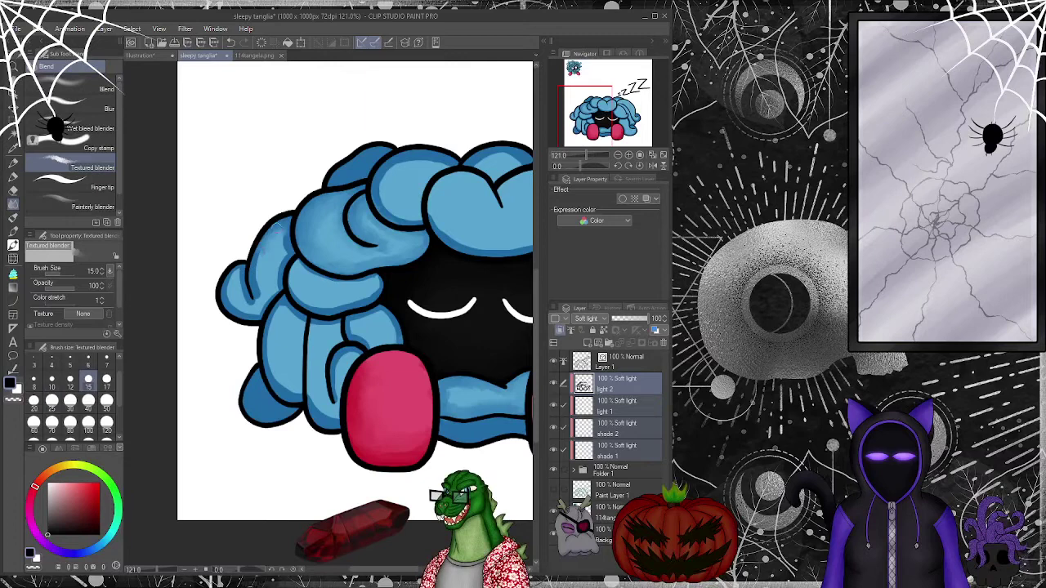
{"action": "left_click_drag", "start_coordinate": [284, 239], "coordinate": [269, 295]}
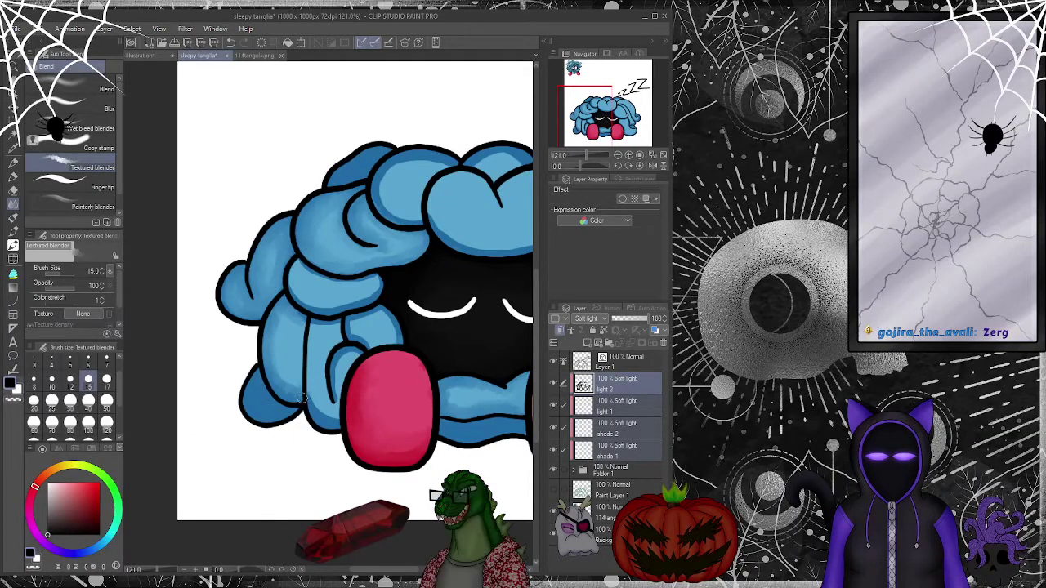
- Shade along the line between the two hanging lower-left curls with the Fill-in mono pen at size 25
{"action": "key", "text": "p"}
{"action": "left_click_drag", "start_coordinate": [308, 317], "coordinate": [304, 389]}
{"action": "left_click_drag", "start_coordinate": [304, 336], "coordinate": [303, 402]}
{"action": "left_click_drag", "start_coordinate": [308, 315], "coordinate": [302, 396]}
{"action": "left_click_drag", "start_coordinate": [308, 319], "coordinate": [304, 404]}
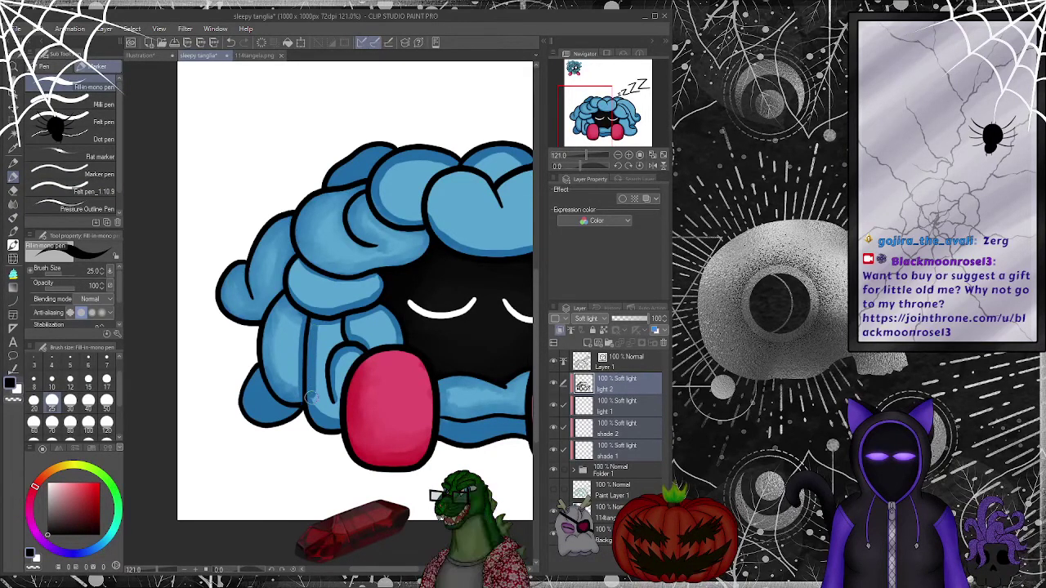
- Blend the shading on the two hanging lower-left curls and beside the left foot with the Textured blender at size 15
{"action": "left_click", "coordinate": [14, 203]}
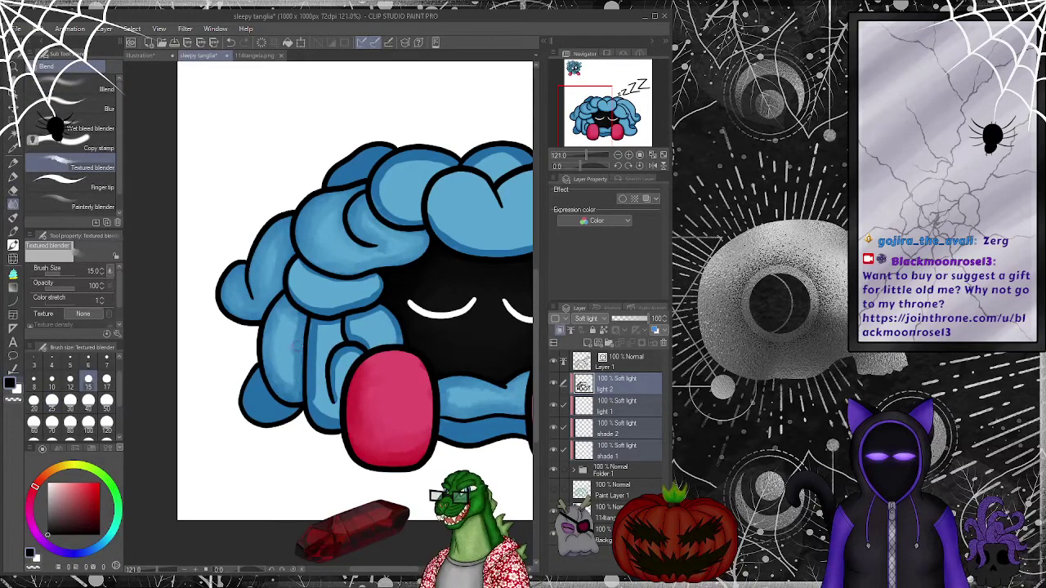
{"action": "mouse_move", "coordinate": [307, 380]}
{"action": "left_mouse_down"}
{"action": "mouse_move", "coordinate": [343, 417]}
{"action": "mouse_move", "coordinate": [323, 414]}
{"action": "mouse_move", "coordinate": [325, 402]}
{"action": "mouse_move", "coordinate": [324, 417]}
{"action": "mouse_move", "coordinate": [345, 369]}
{"action": "left_mouse_up"}
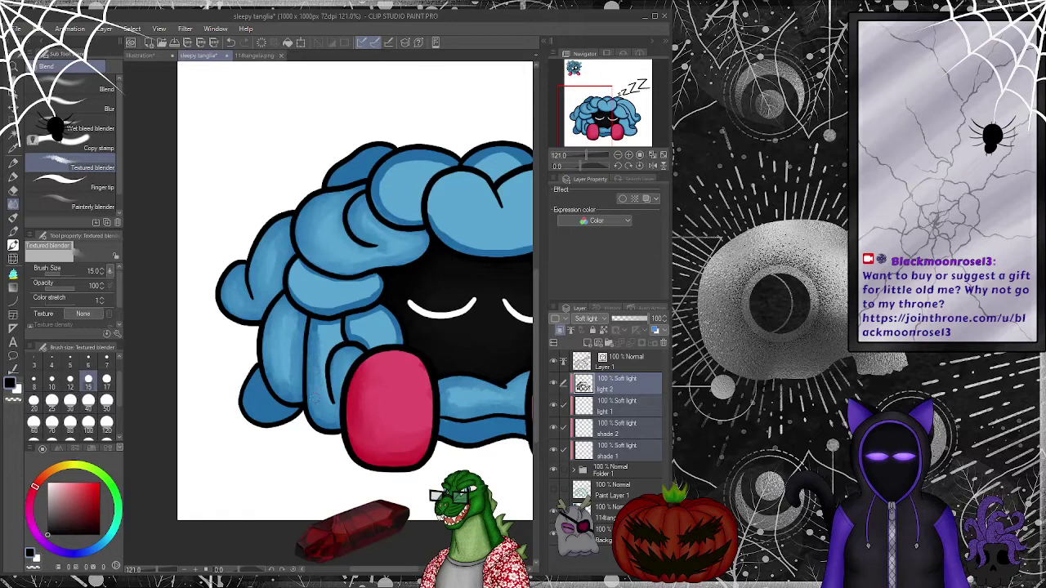
{"action": "left_click_drag", "start_coordinate": [325, 392], "coordinate": [325, 360]}
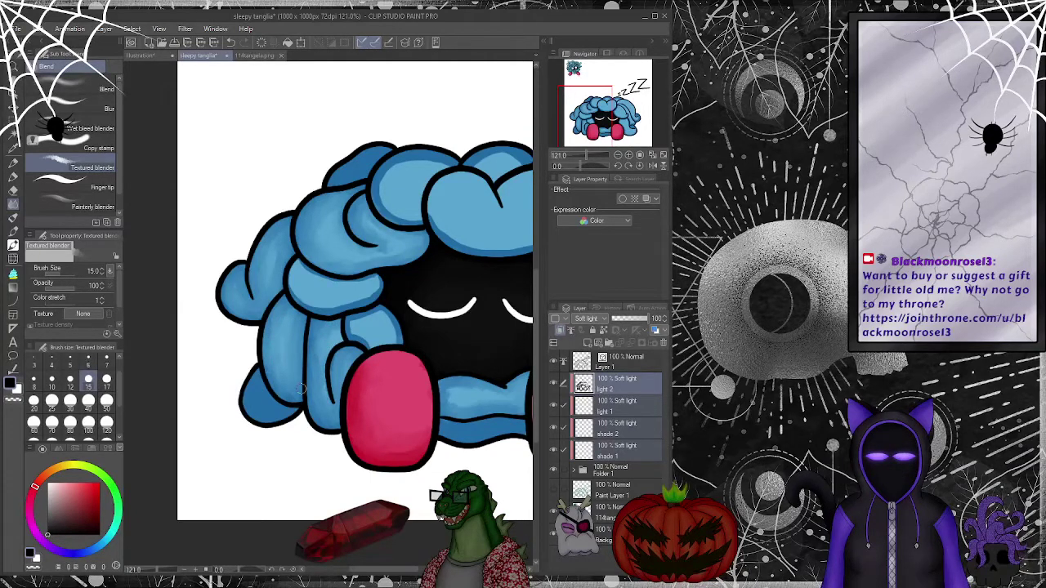
{"action": "key", "text": "p"}
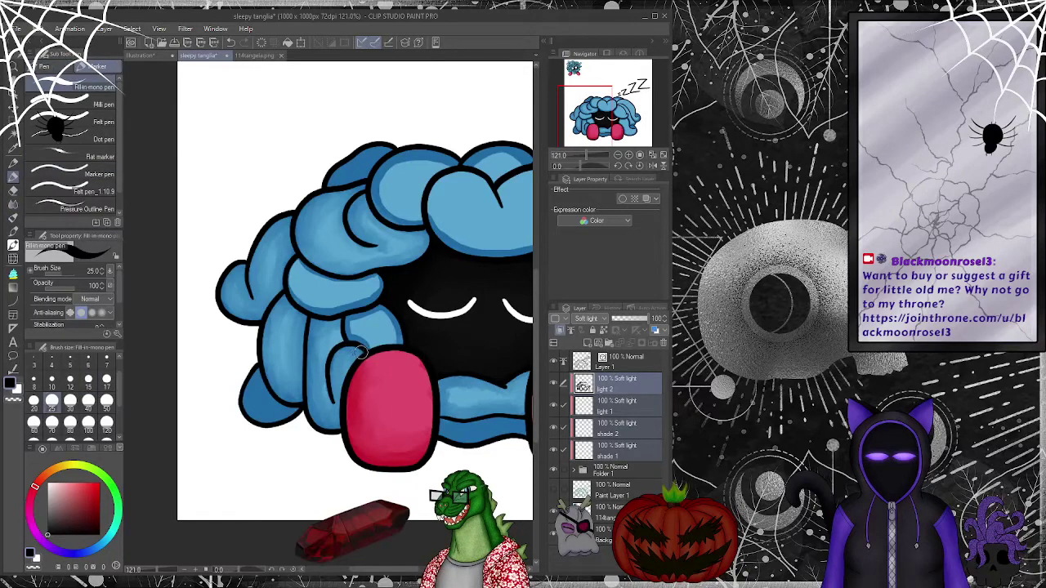
{"action": "left_click", "coordinate": [14, 204]}
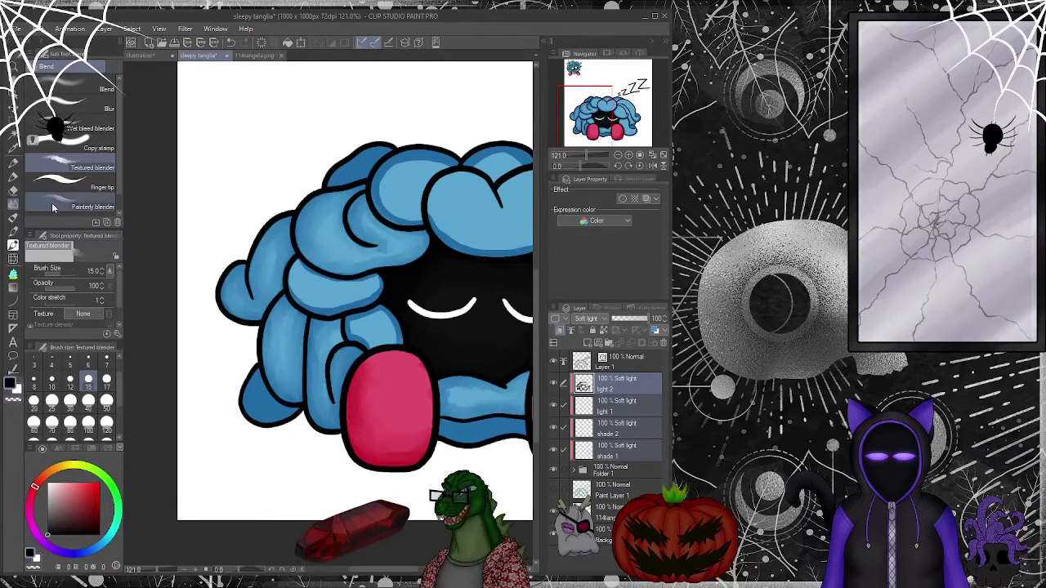
- Shade the upper edge of the horizontal curl left of the face and blend it with the size 15 Textured blender
{"action": "key", "text": "p"}
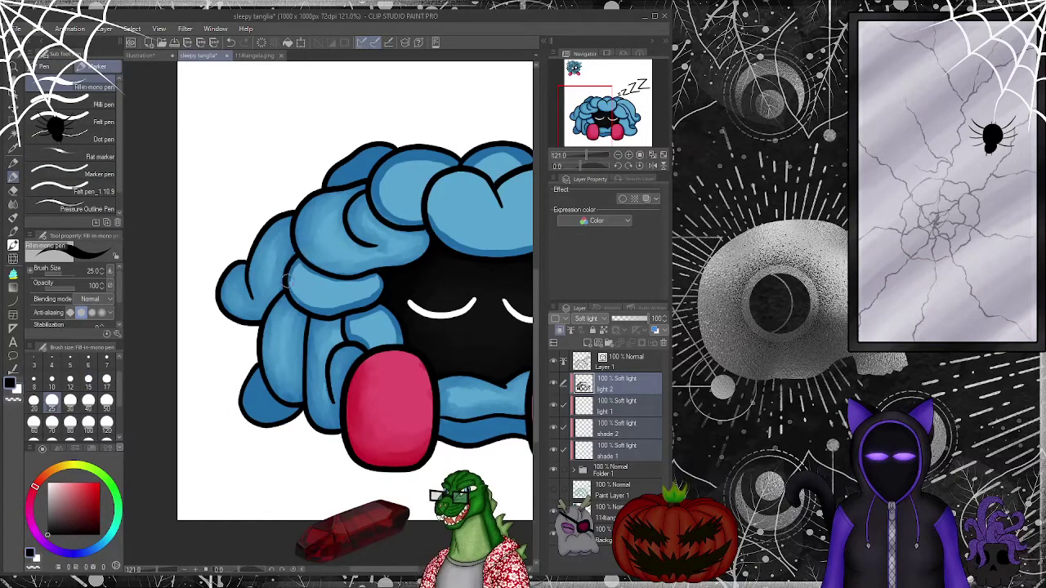
{"action": "left_click", "coordinate": [33, 210]}
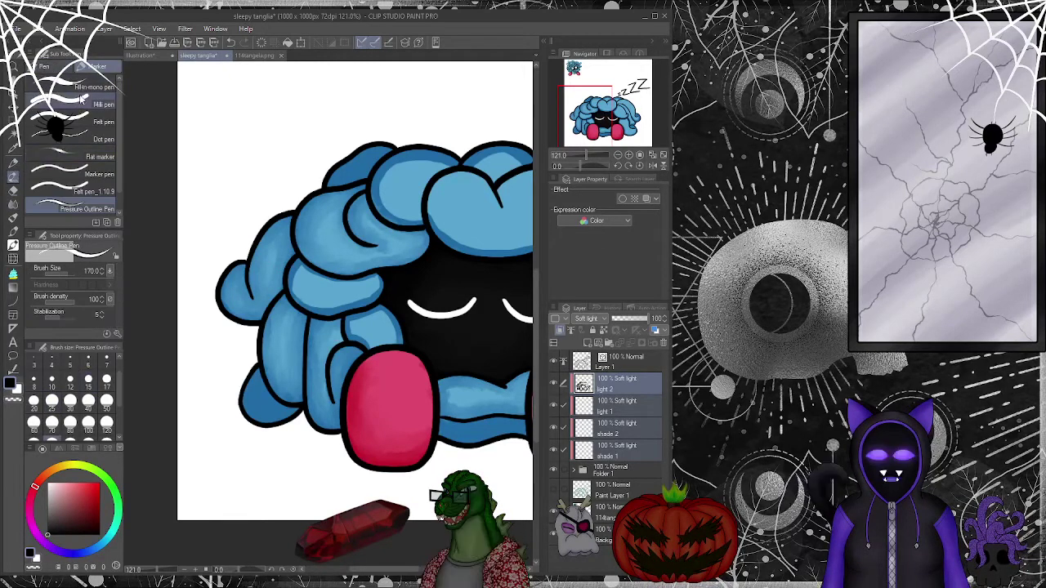
{"action": "left_click", "coordinate": [13, 204]}
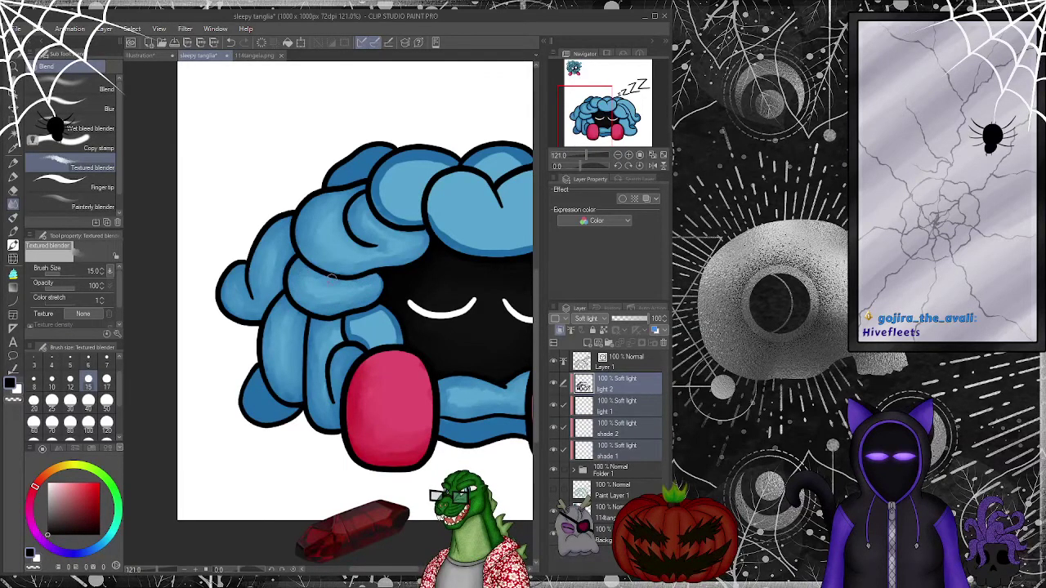
{"action": "left_click_drag", "start_coordinate": [368, 286], "coordinate": [269, 261]}
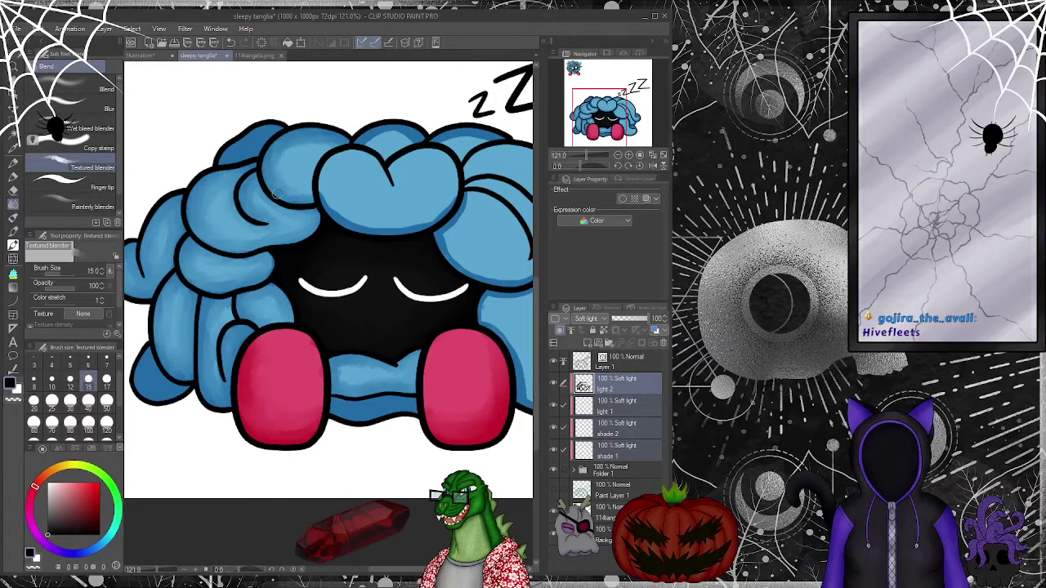
- Shade the rounded curls beside and behind the heart-shaped front curl with the size 25 Fill-in mono pen and blend them at size 15
{"action": "left_click", "coordinate": [13, 178]}
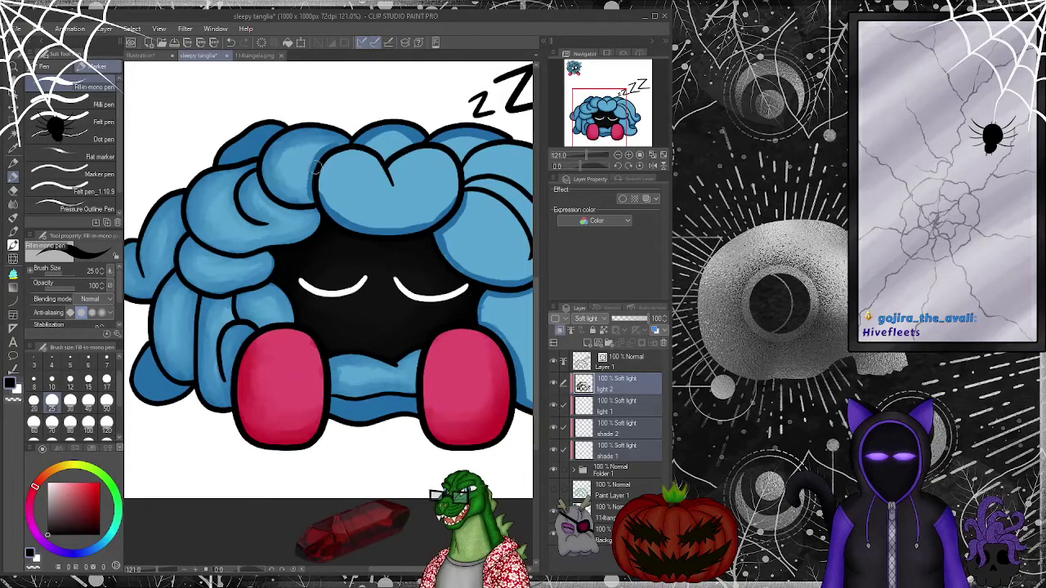
{"action": "key", "text": "j"}
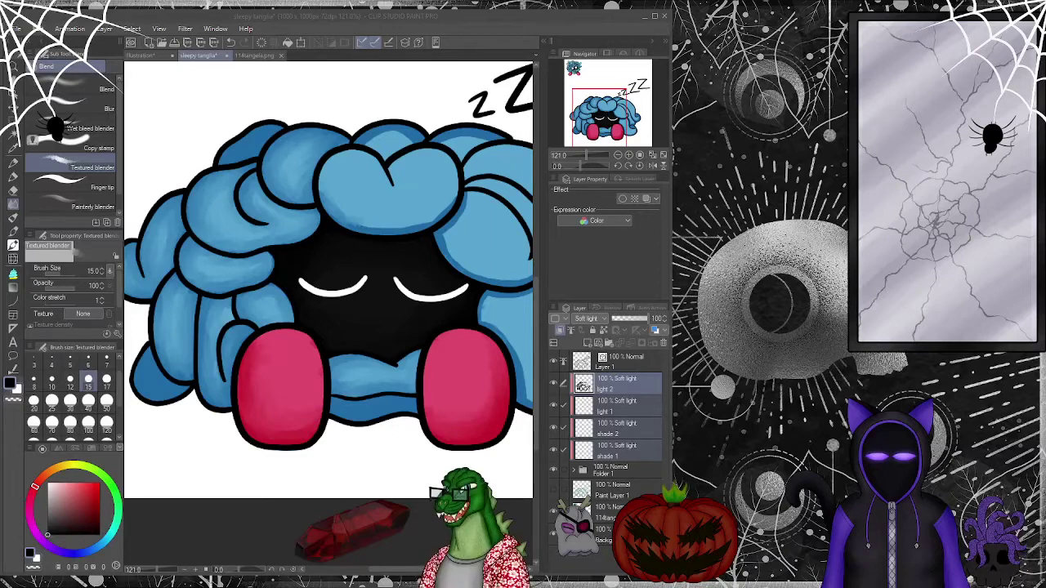
{"action": "scroll", "coordinate": [458, 146], "scroll_direction": "down", "scroll_amount": 4}
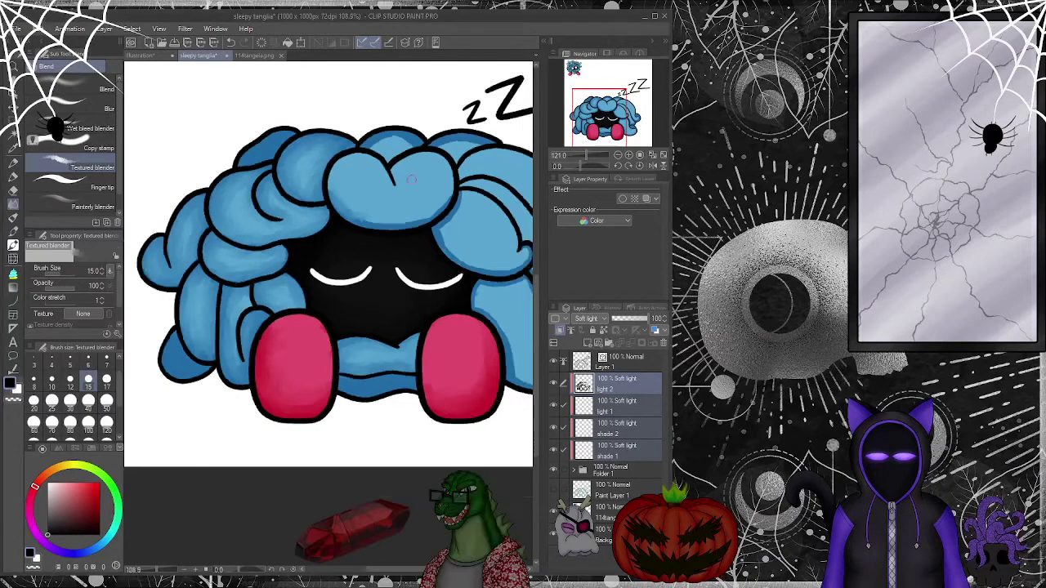
{"action": "scroll", "coordinate": [459, 147], "scroll_direction": "up", "scroll_amount": 3}
{"action": "scroll", "coordinate": [458, 146], "scroll_direction": "up", "scroll_amount": 1}
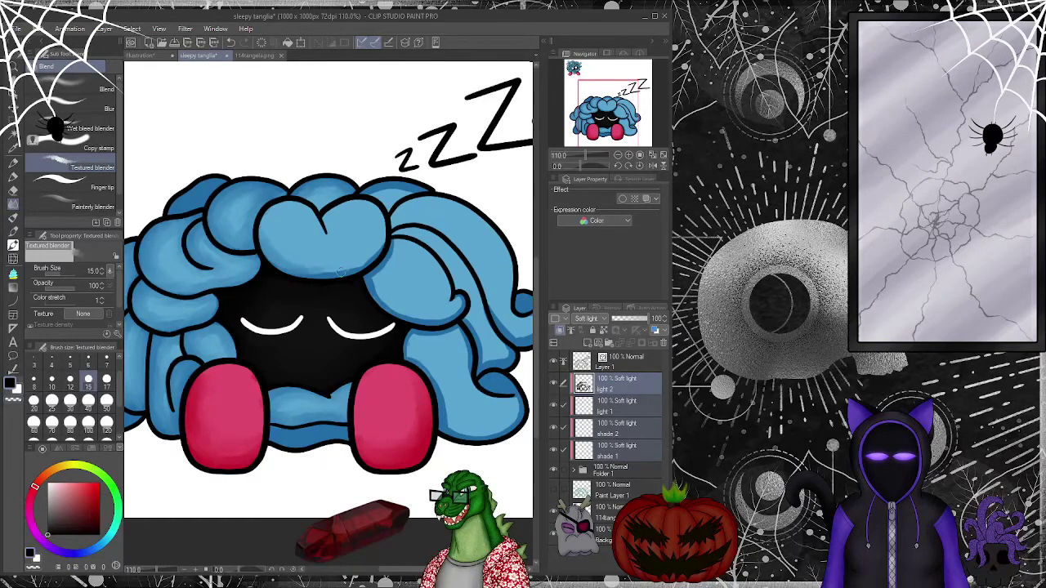
- Add a size 25 shading stroke across the lower part of the heart-shaped front curl and blend it with the size 15 Textured blender
{"action": "mouse_move", "coordinate": [389, 240]}
{"action": "left_mouse_down"}
{"action": "mouse_move", "coordinate": [309, 279]}
{"action": "mouse_move", "coordinate": [330, 269]}
{"action": "mouse_move", "coordinate": [283, 256]}
{"action": "left_mouse_up"}
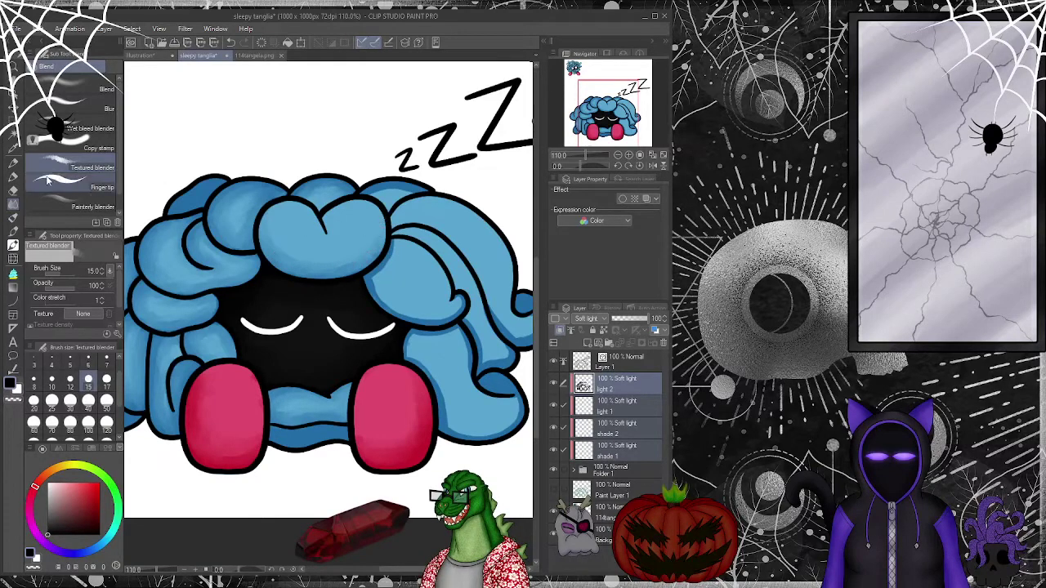
{"action": "key", "text": "p"}
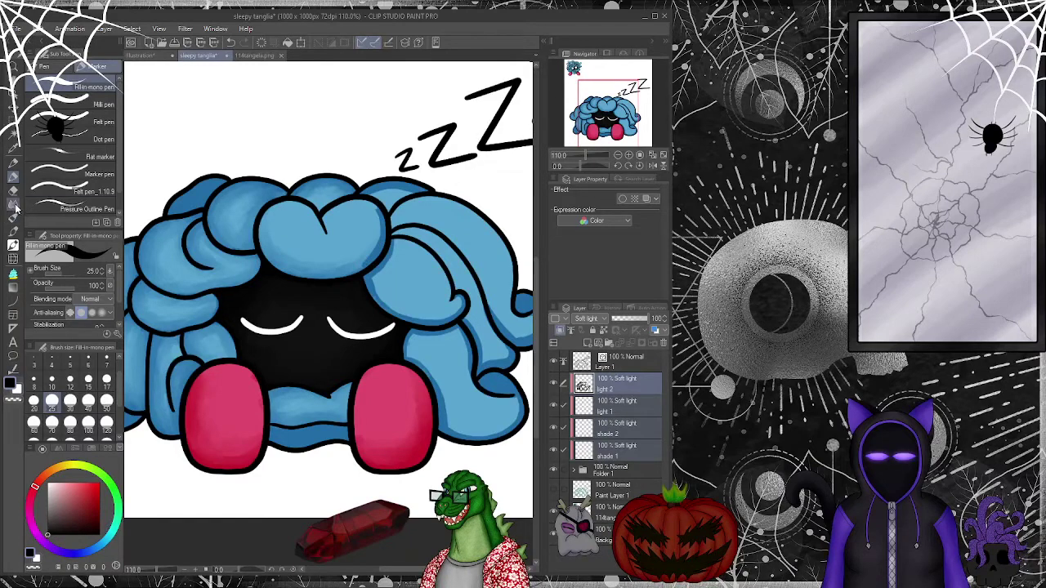
{"action": "key", "text": "j"}
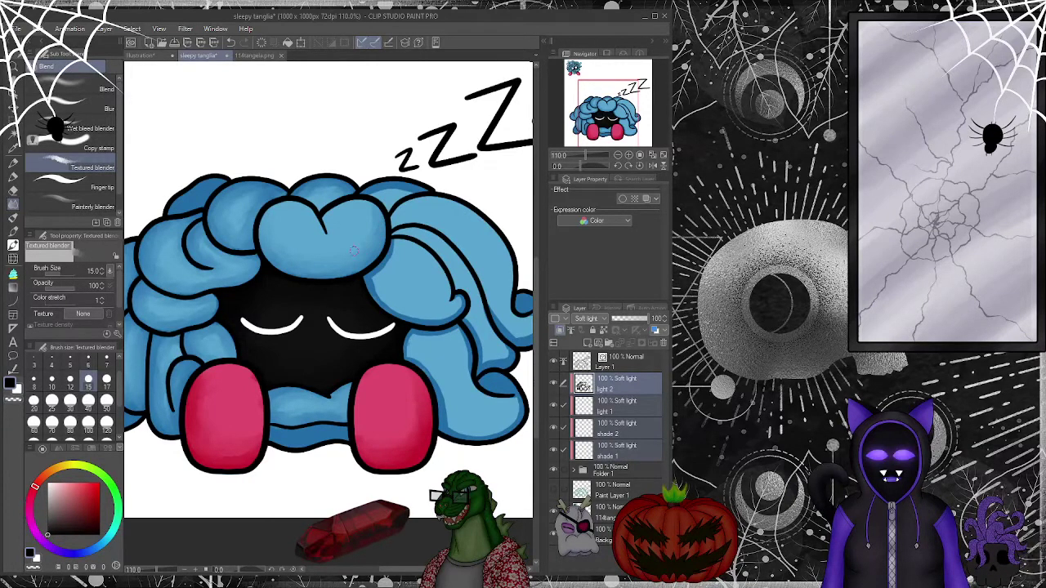
{"action": "left_click", "coordinate": [13, 178]}
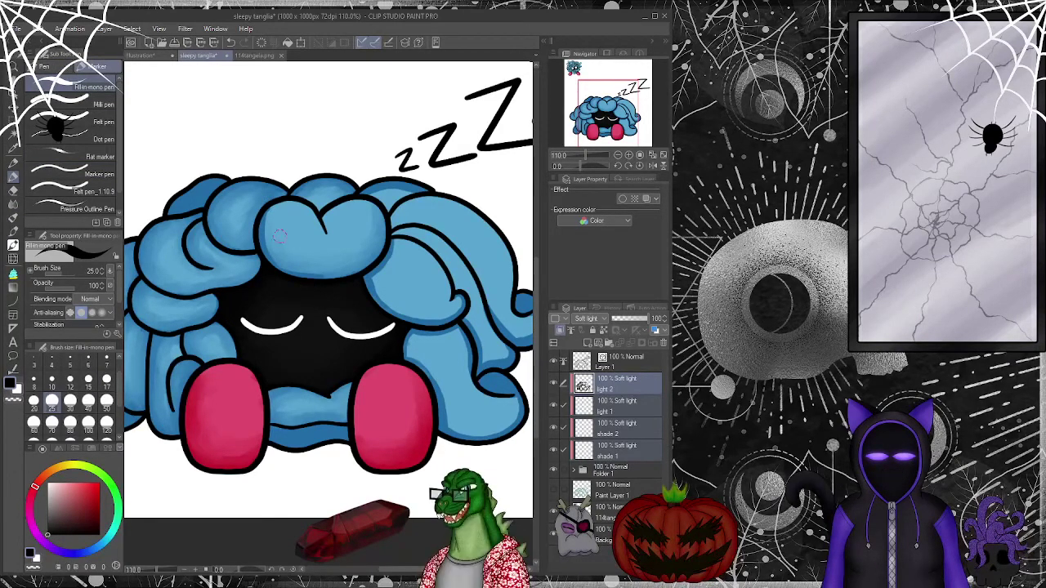
{"action": "left_click_drag", "start_coordinate": [263, 232], "coordinate": [331, 255]}
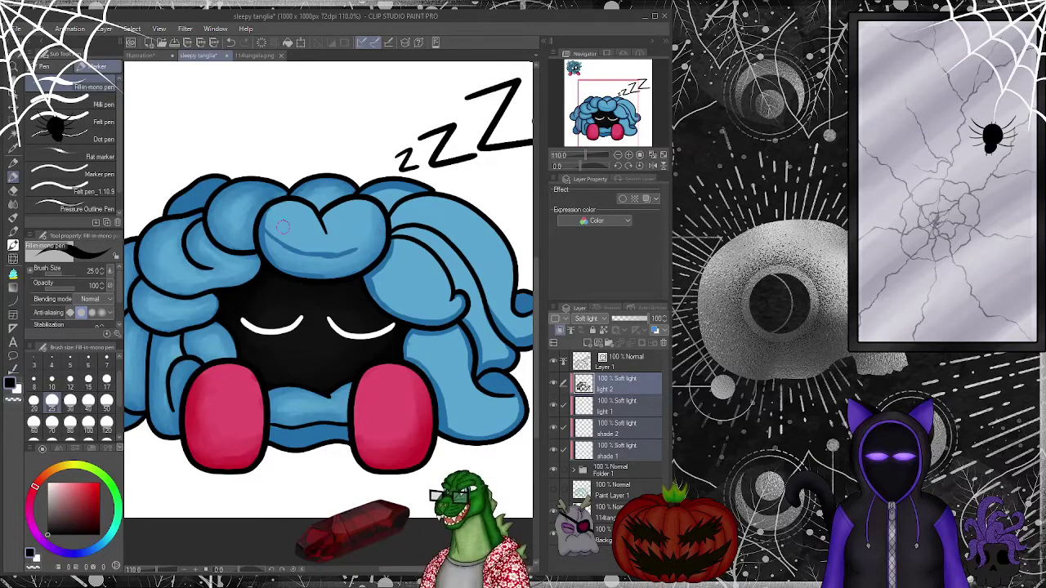
{"action": "left_click", "coordinate": [13, 204]}
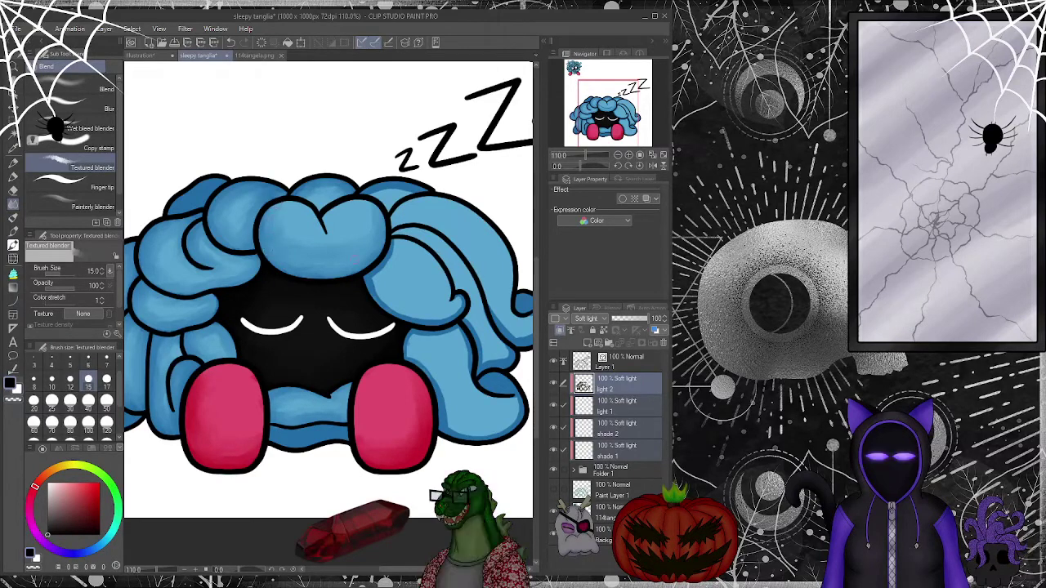
- Shade the long right-hand curls where they emerge from behind the front curl and along their inner lines, undoing the first stroke
{"action": "left_click_drag", "start_coordinate": [560, 136], "coordinate": [566, 135]}
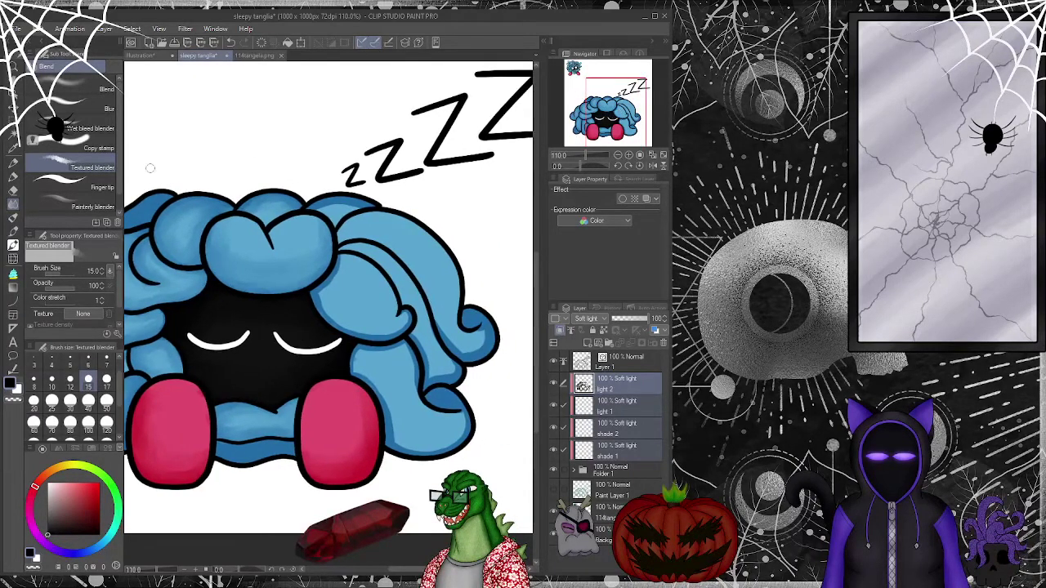
{"action": "left_click", "coordinate": [13, 178]}
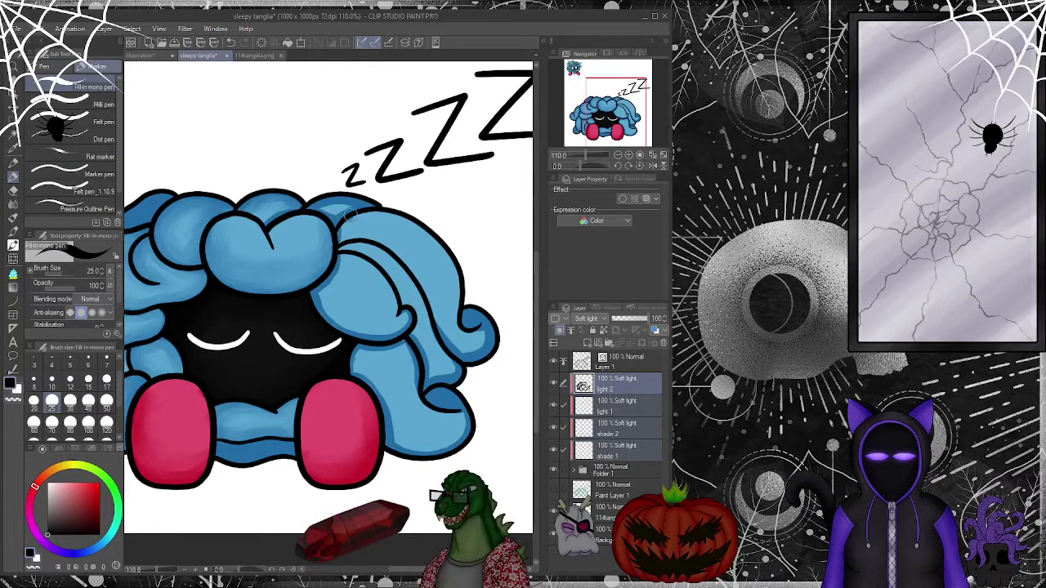
{"action": "mouse_move", "coordinate": [374, 209]}
{"action": "left_mouse_down"}
{"action": "mouse_move", "coordinate": [345, 223]}
{"action": "mouse_move", "coordinate": [339, 247]}
{"action": "mouse_move", "coordinate": [396, 301]}
{"action": "left_mouse_up"}
{"action": "left_click", "coordinate": [230, 42]}
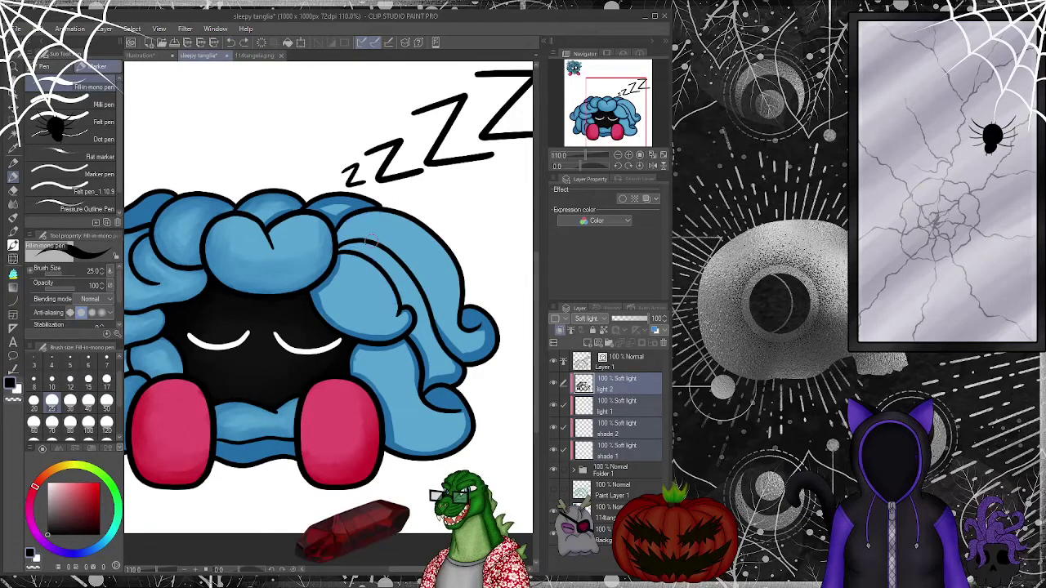
{"action": "mouse_move", "coordinate": [339, 250]}
{"action": "left_mouse_down"}
{"action": "mouse_move", "coordinate": [377, 262]}
{"action": "mouse_move", "coordinate": [401, 319]}
{"action": "mouse_move", "coordinate": [390, 277]}
{"action": "mouse_move", "coordinate": [345, 247]}
{"action": "left_mouse_up"}
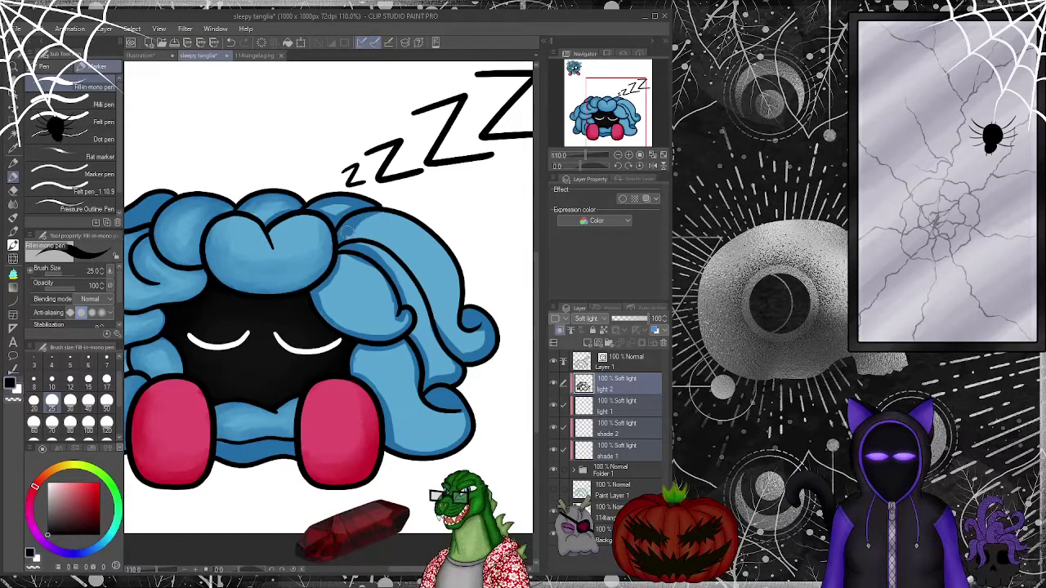
{"action": "mouse_move", "coordinate": [365, 239]}
{"action": "left_mouse_down"}
{"action": "mouse_move", "coordinate": [415, 280]}
{"action": "mouse_move", "coordinate": [452, 368]}
{"action": "left_mouse_up"}
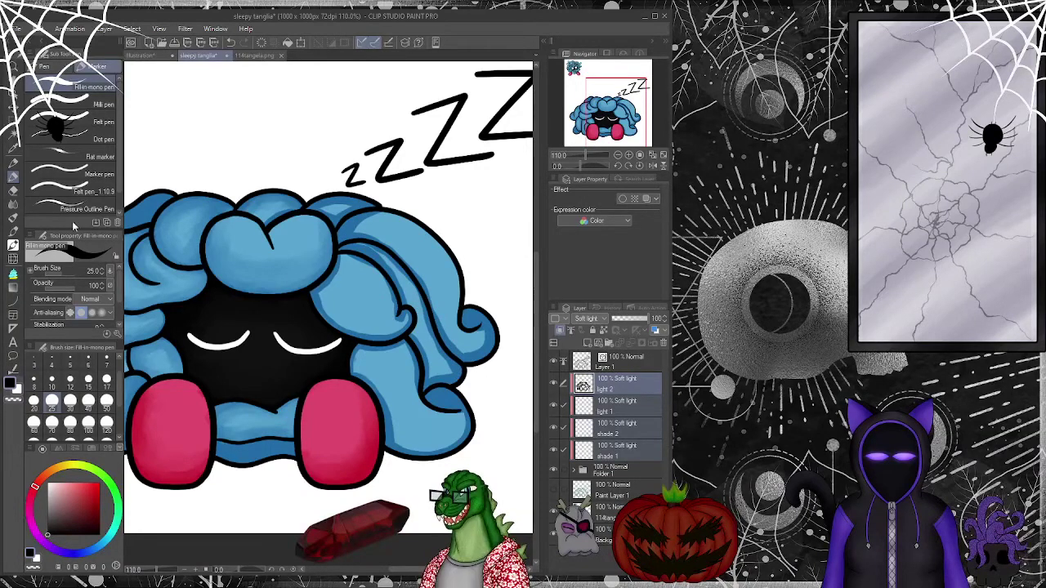
- Blend the shading on all the right-hand curls with the Textured blender, alternating between sizes 15 and 17
{"action": "left_click", "coordinate": [14, 205]}
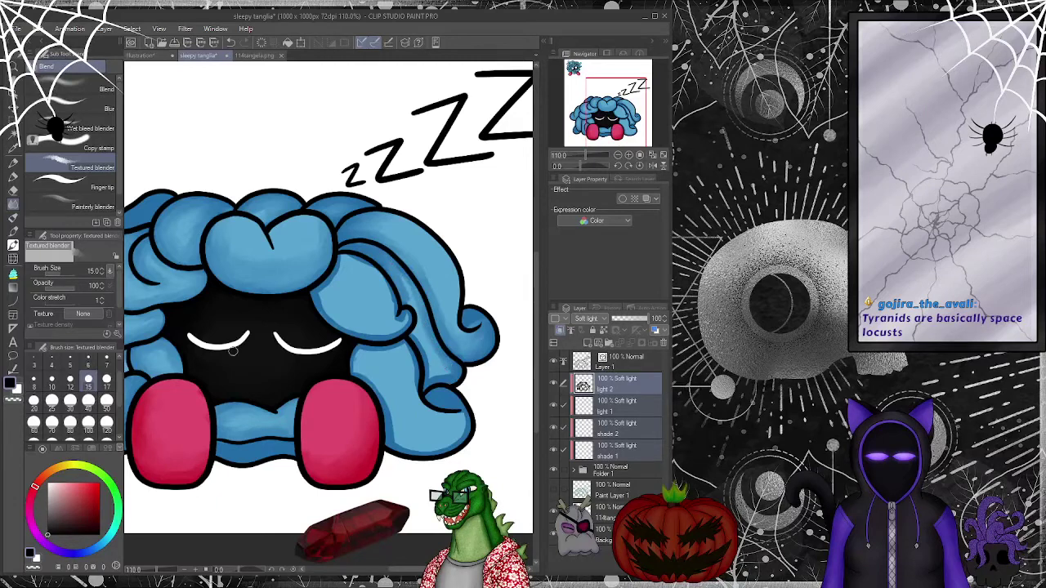
{"action": "left_click", "coordinate": [106, 378]}
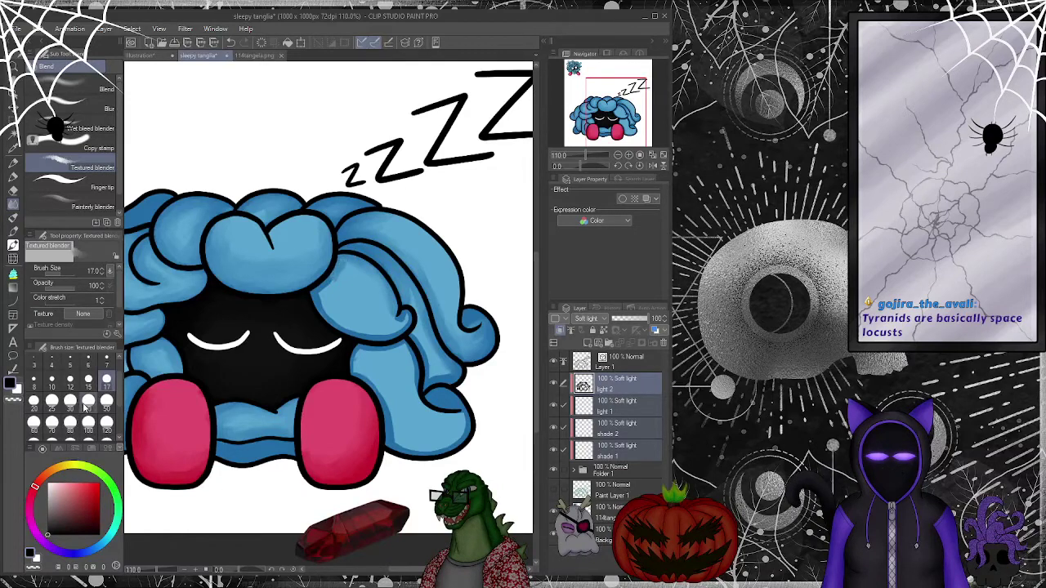
{"action": "left_click", "coordinate": [88, 378]}
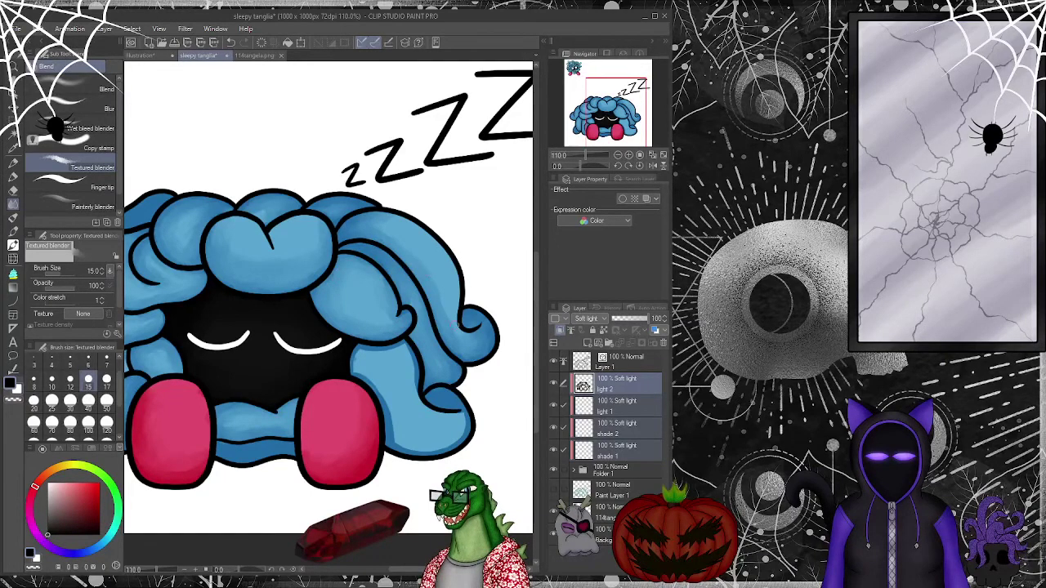
{"action": "left_click", "coordinate": [107, 379]}
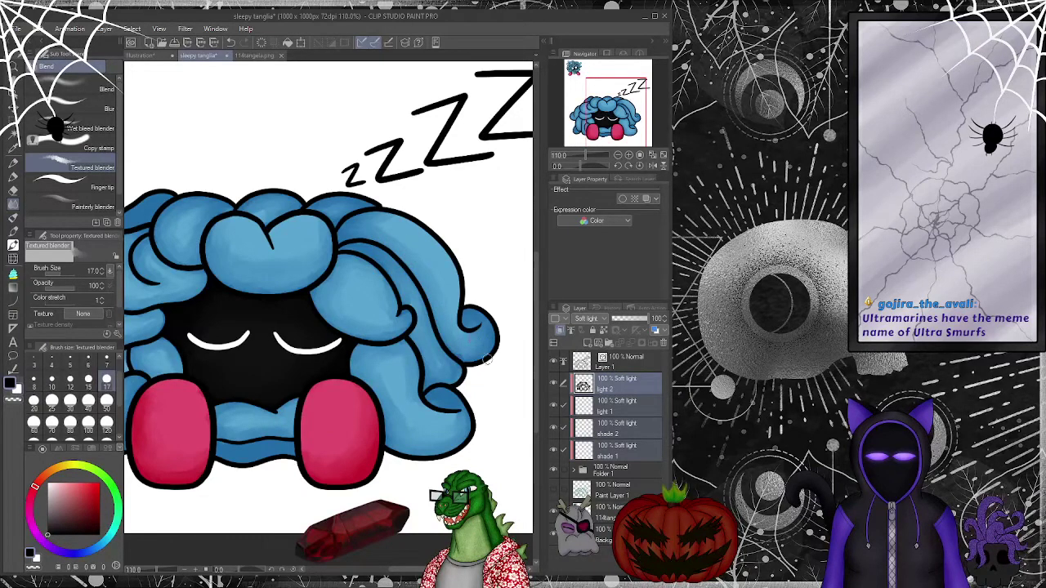
- Deepen the shading around the heart-shaped front curl's lower edge with the size 25 pen and blend it with the Textured blender at size 17
{"action": "left_click_drag", "start_coordinate": [488, 349], "coordinate": [594, 327]}
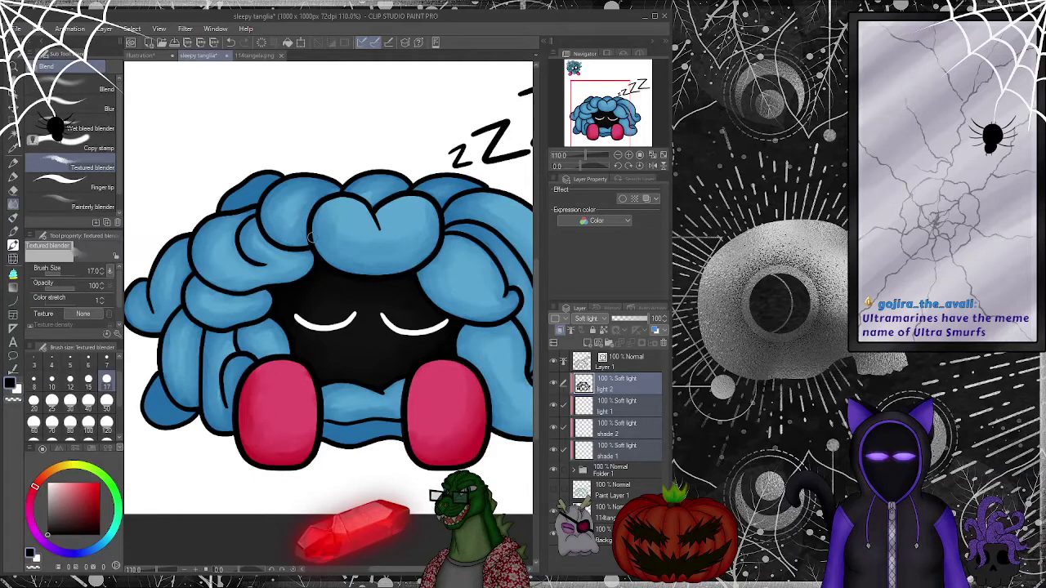
{"action": "key", "text": "p"}
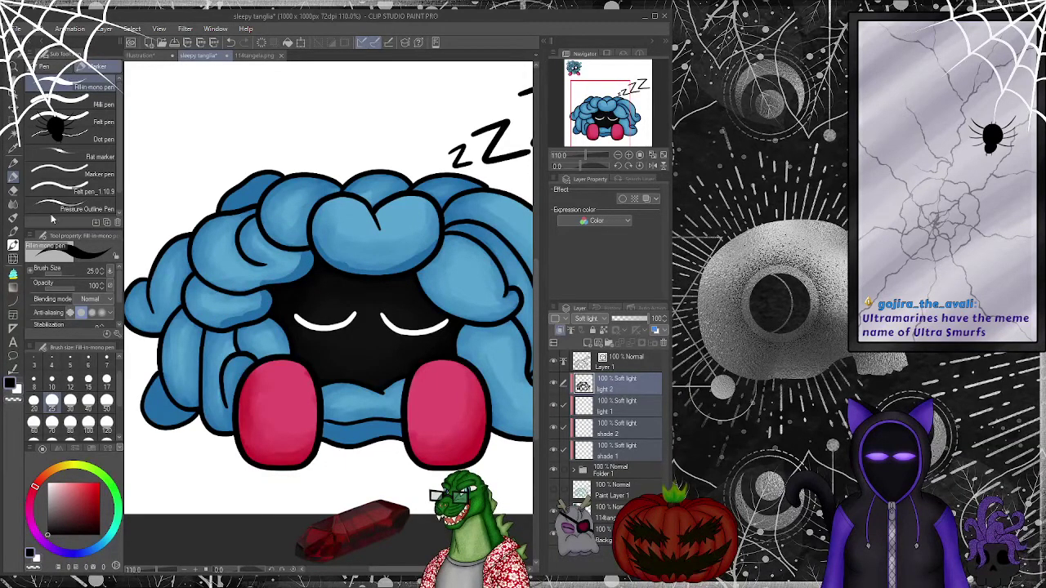
{"action": "left_click", "coordinate": [13, 206]}
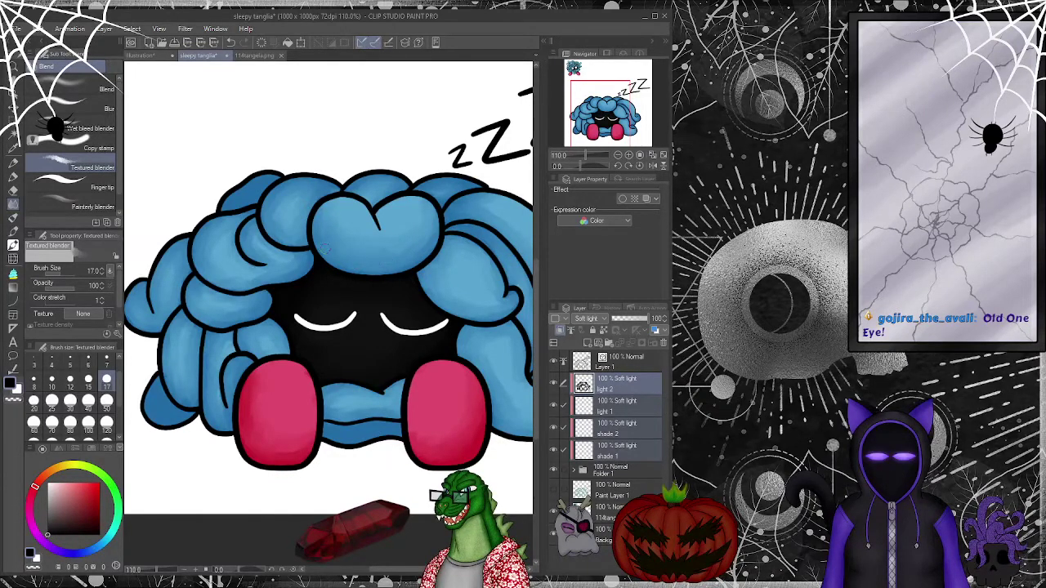
{"action": "key", "text": "p"}
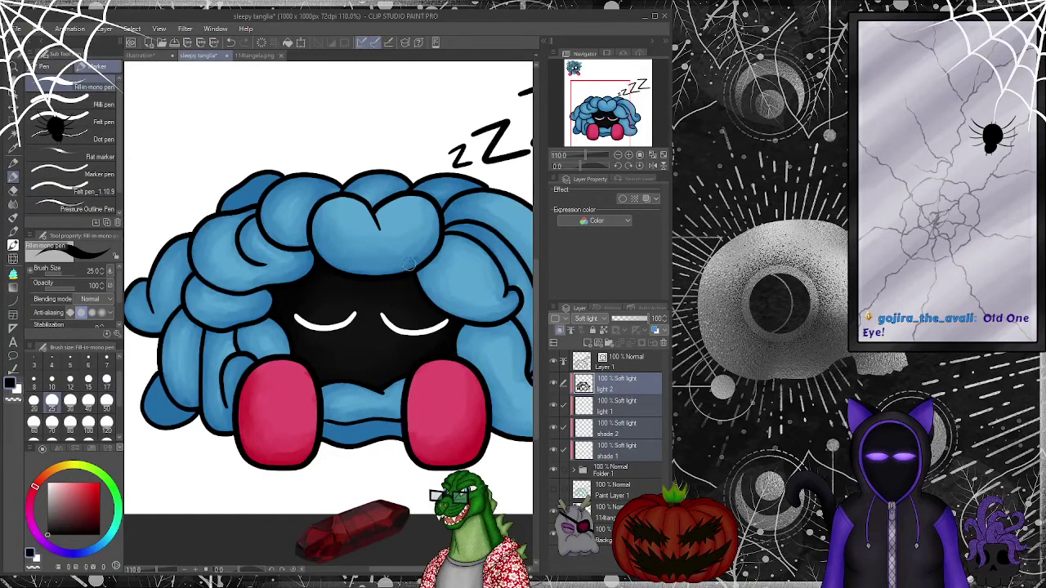
{"action": "left_click", "coordinate": [14, 204]}
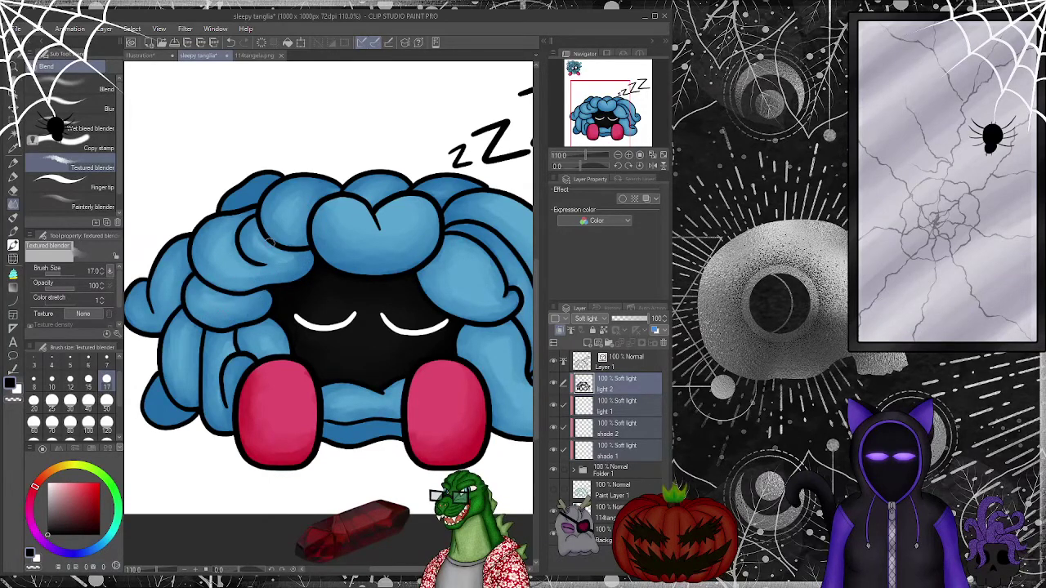
- Select only the light 2 layer and move it below shade 1, directly above Folder 1
{"action": "left_click_drag", "start_coordinate": [520, 369], "coordinate": [480, 337]}
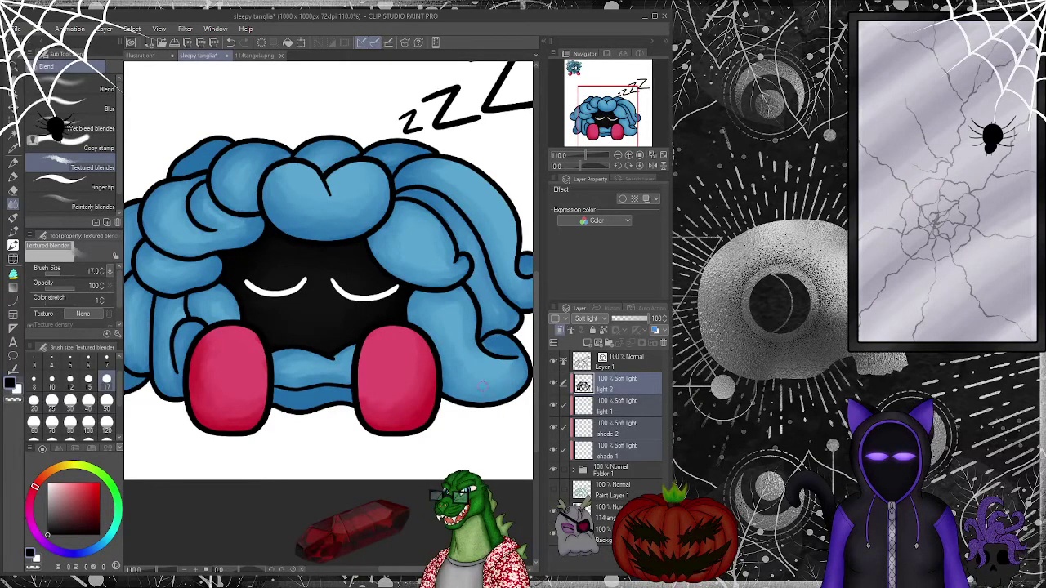
{"action": "left_click", "coordinate": [610, 391]}
{"action": "left_click_drag", "start_coordinate": [611, 403], "coordinate": [611, 461]}
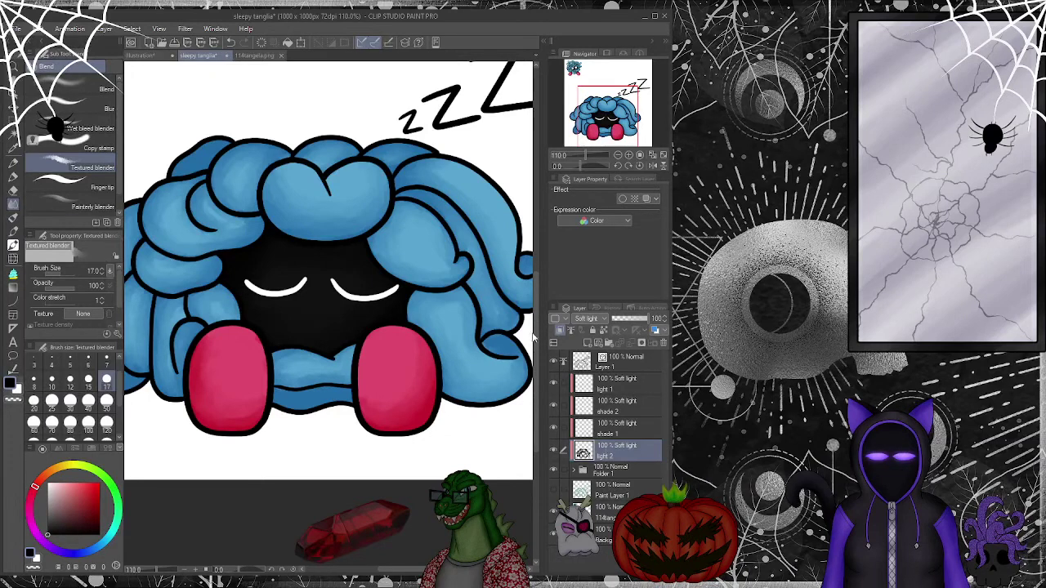
- Rename the four soft light layers from the lowest up as shade 1, shade 2, light 1 and light 2
{"action": "left_click", "coordinate": [608, 437]}
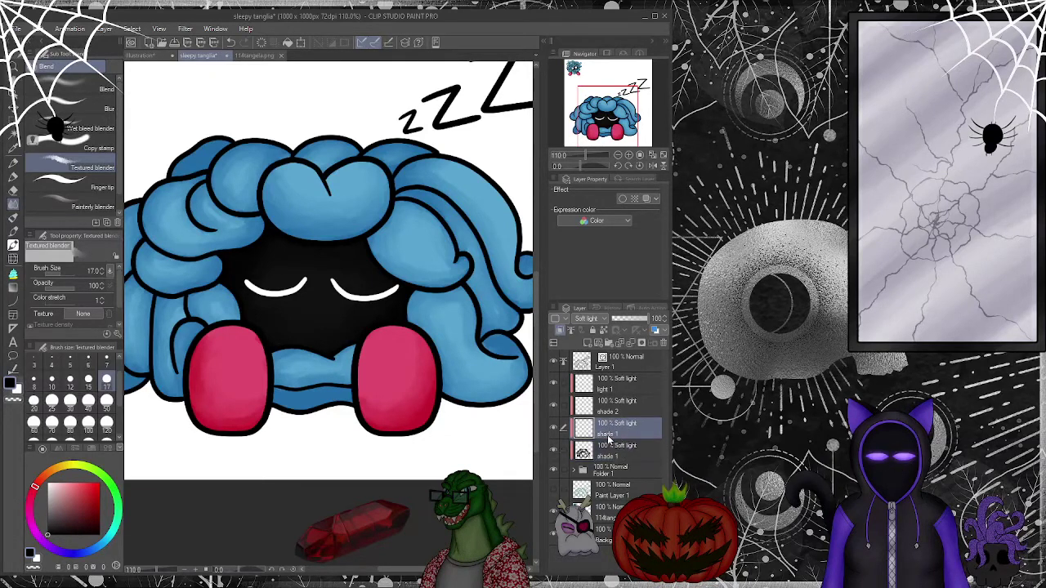
{"action": "left_click_drag", "start_coordinate": [608, 439], "coordinate": [610, 393]}
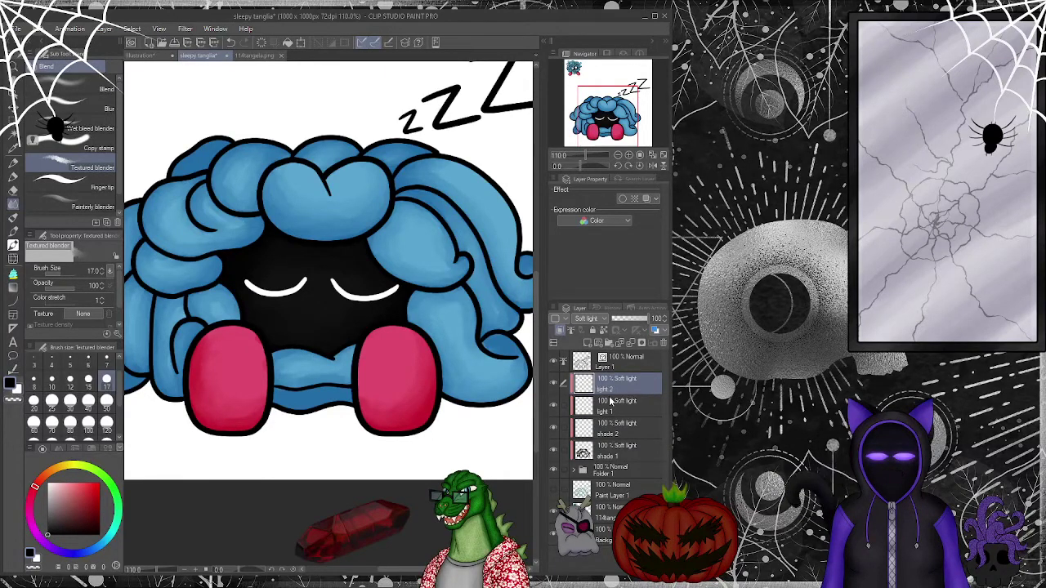
{"action": "left_click", "coordinate": [621, 450]}
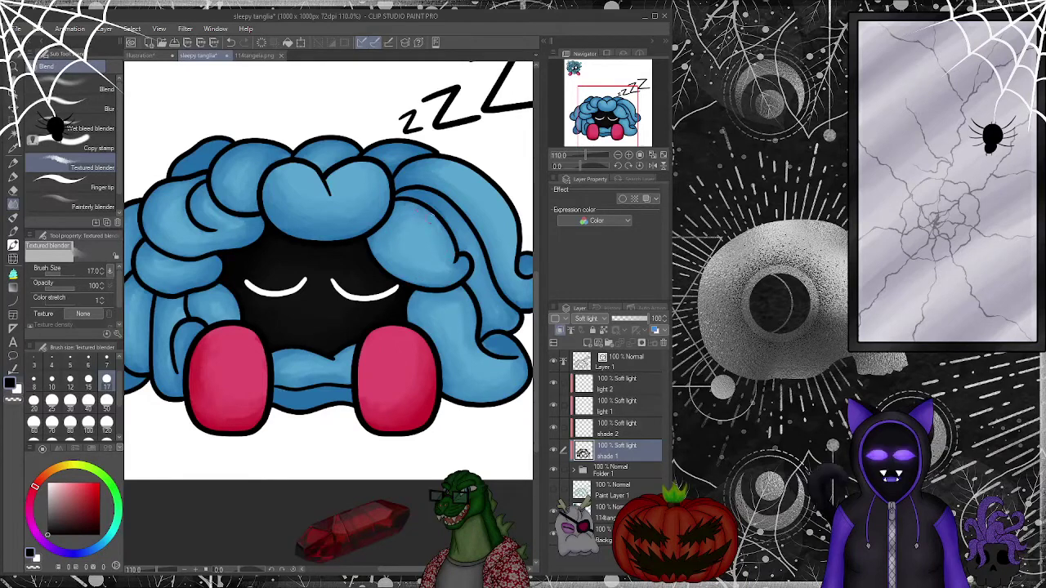
- Paint white highlights on the light 1 layer with the size 25 Fill-in mono pen on the heart-shaped front curl and the top and upper-left curls
{"action": "left_click_drag", "start_coordinate": [605, 120], "coordinate": [578, 125]}
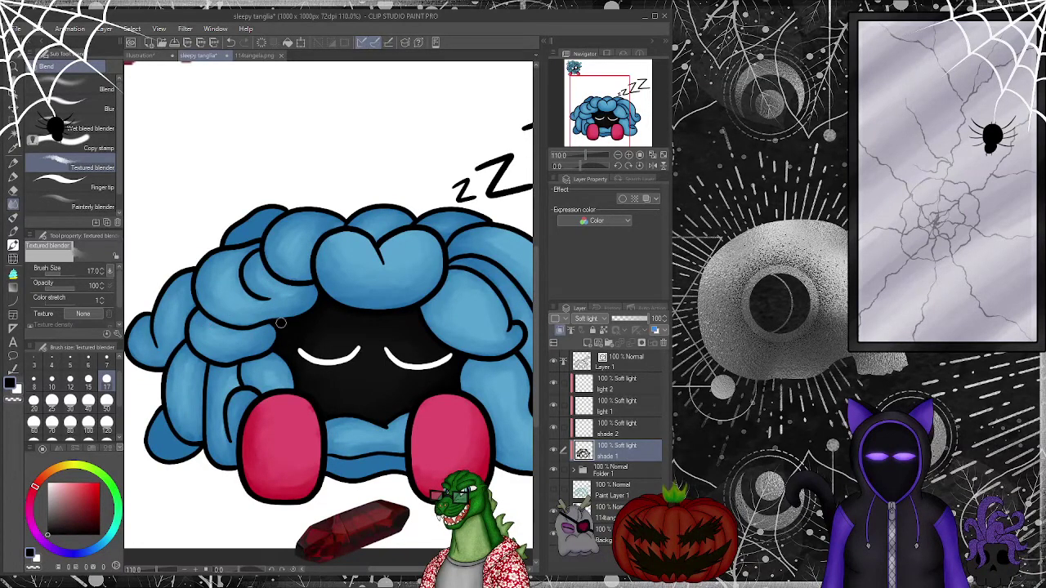
{"action": "left_click", "coordinate": [572, 401]}
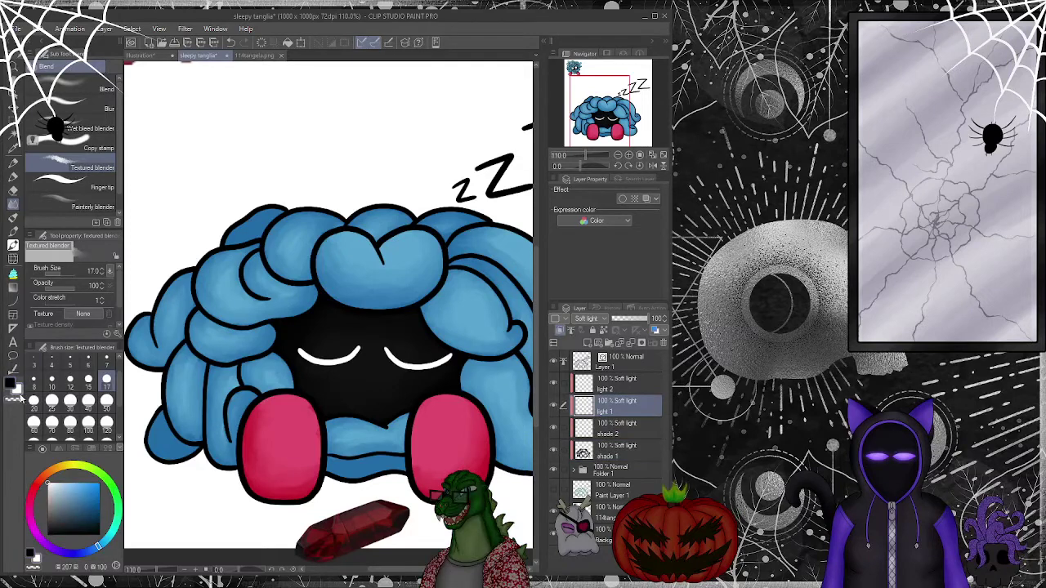
{"action": "left_click", "coordinate": [13, 175]}
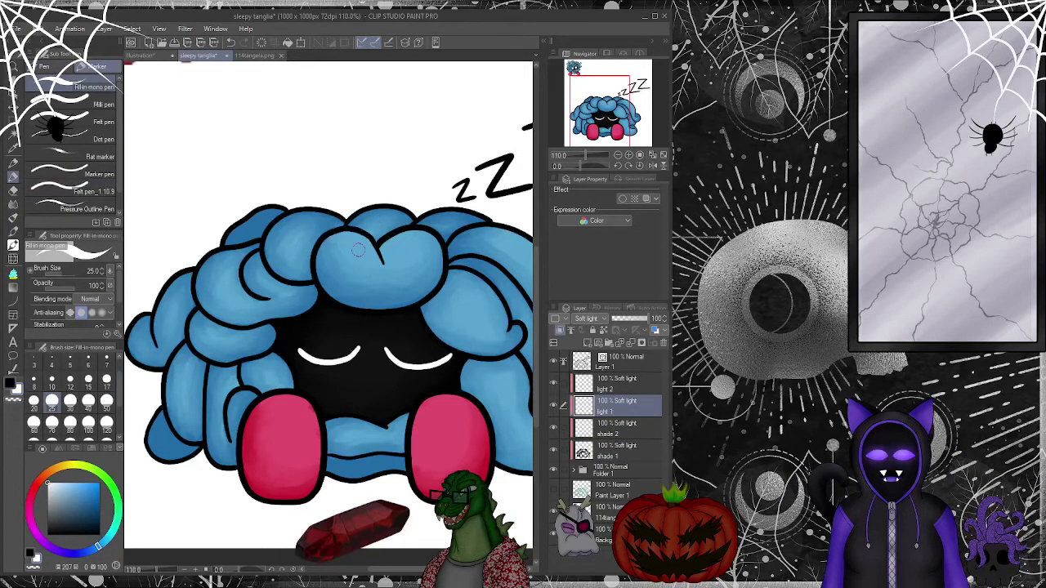
{"action": "mouse_move", "coordinate": [374, 256]}
{"action": "left_mouse_down"}
{"action": "mouse_move", "coordinate": [360, 240]}
{"action": "mouse_move", "coordinate": [332, 239]}
{"action": "mouse_move", "coordinate": [375, 263]}
{"action": "left_mouse_up"}
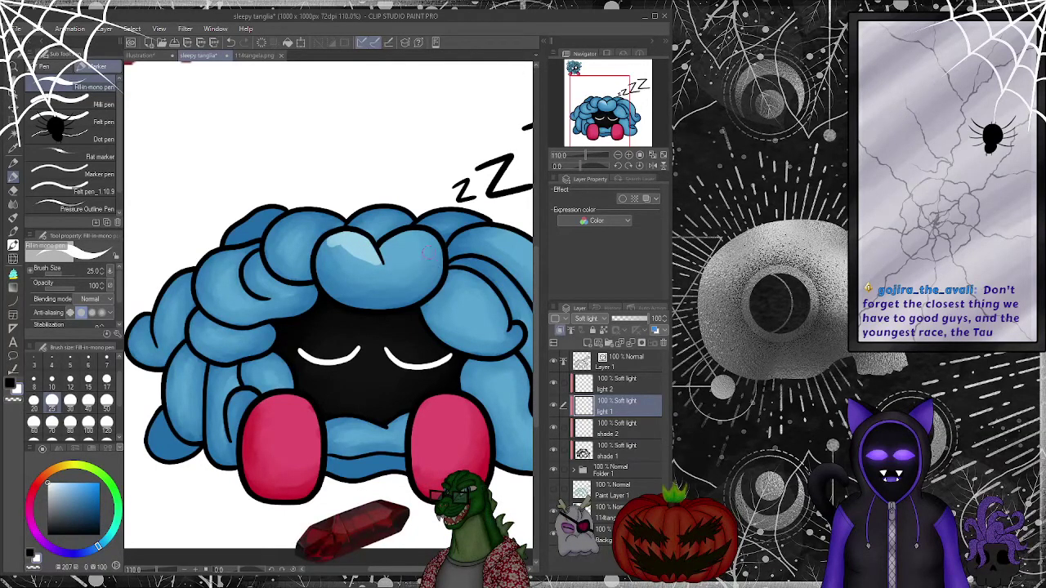
{"action": "mouse_move", "coordinate": [427, 238]}
{"action": "left_mouse_down"}
{"action": "mouse_move", "coordinate": [380, 253]}
{"action": "mouse_move", "coordinate": [418, 242]}
{"action": "mouse_move", "coordinate": [398, 254]}
{"action": "left_mouse_up"}
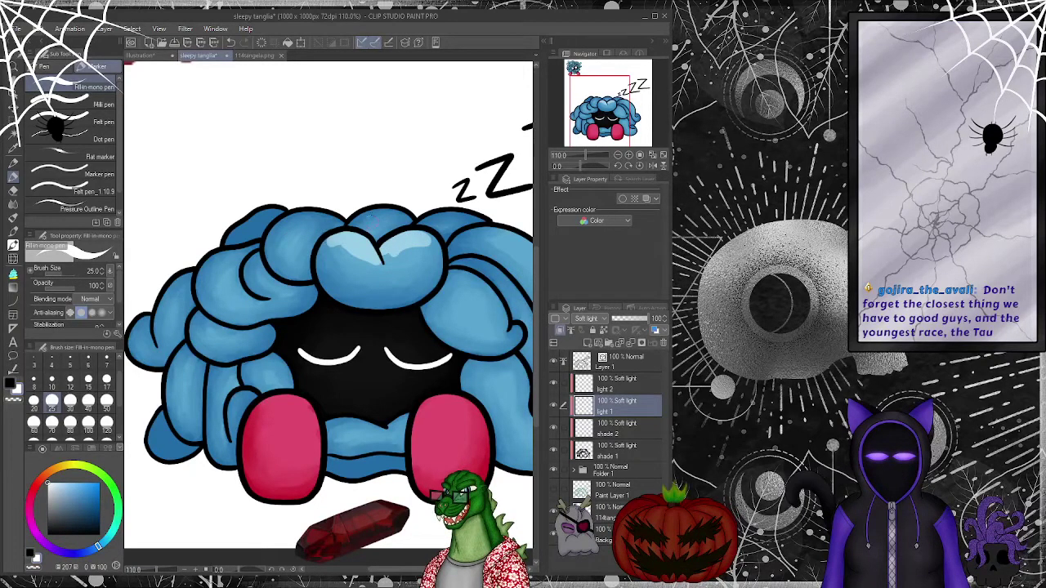
{"action": "left_click_drag", "start_coordinate": [356, 221], "coordinate": [404, 221]}
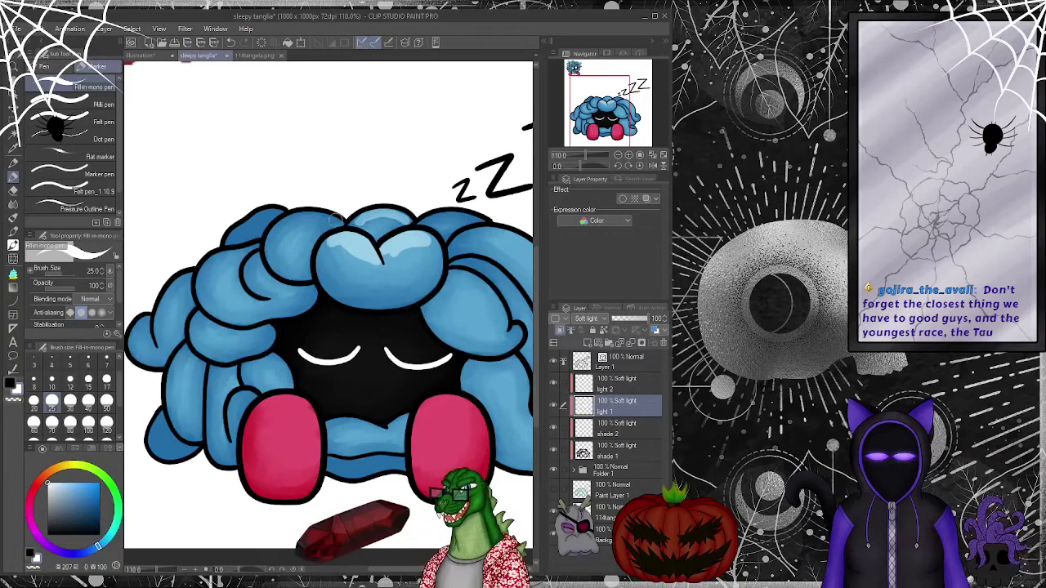
{"action": "mouse_move", "coordinate": [309, 224]}
{"action": "left_mouse_down"}
{"action": "mouse_move", "coordinate": [280, 246]}
{"action": "mouse_move", "coordinate": [307, 227]}
{"action": "mouse_move", "coordinate": [286, 249]}
{"action": "mouse_move", "coordinate": [291, 260]}
{"action": "left_mouse_up"}
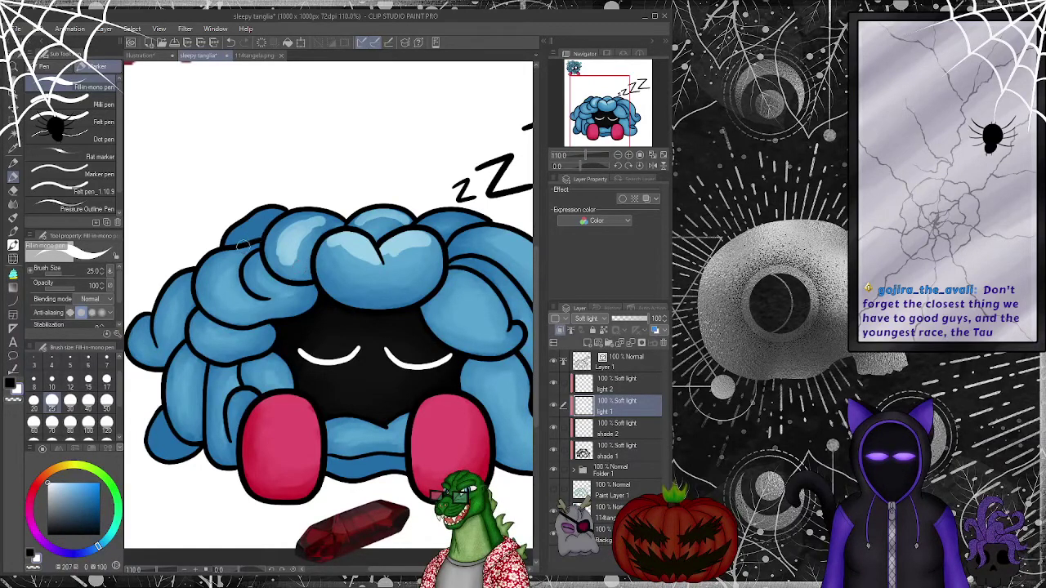
{"action": "mouse_move", "coordinate": [250, 242]}
{"action": "left_mouse_down"}
{"action": "mouse_move", "coordinate": [220, 258]}
{"action": "mouse_move", "coordinate": [212, 302]}
{"action": "left_mouse_up"}
{"action": "mouse_move", "coordinate": [237, 264]}
{"action": "left_mouse_down"}
{"action": "mouse_move", "coordinate": [214, 298]}
{"action": "mouse_move", "coordinate": [231, 304]}
{"action": "left_mouse_up"}
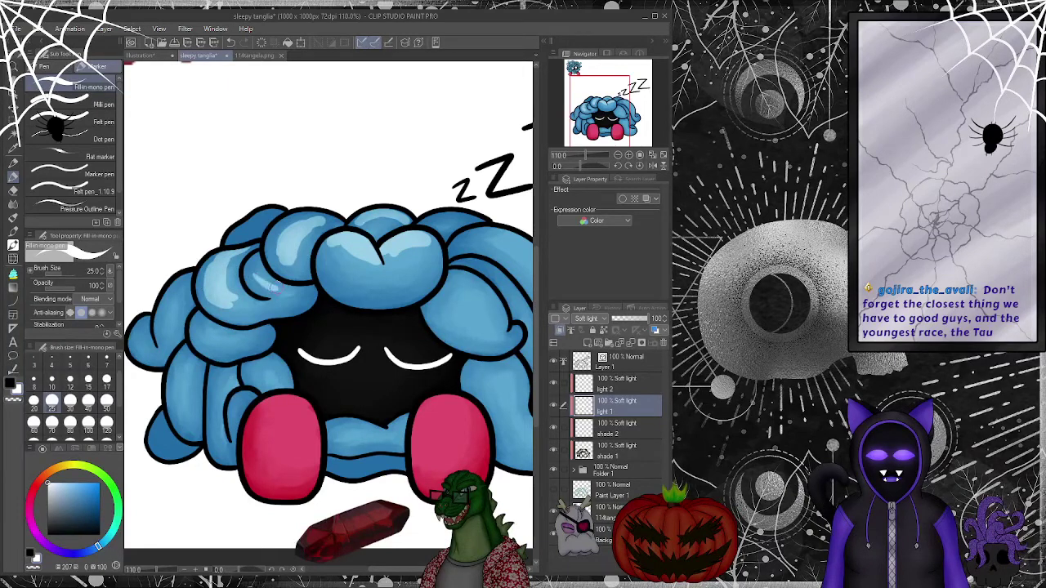
- Paint white highlights on the right-hand curls, including the large one beside the face and the lower one beside the foot
{"action": "scroll", "coordinate": [318, 171], "scroll_direction": "down", "scroll_amount": 3}
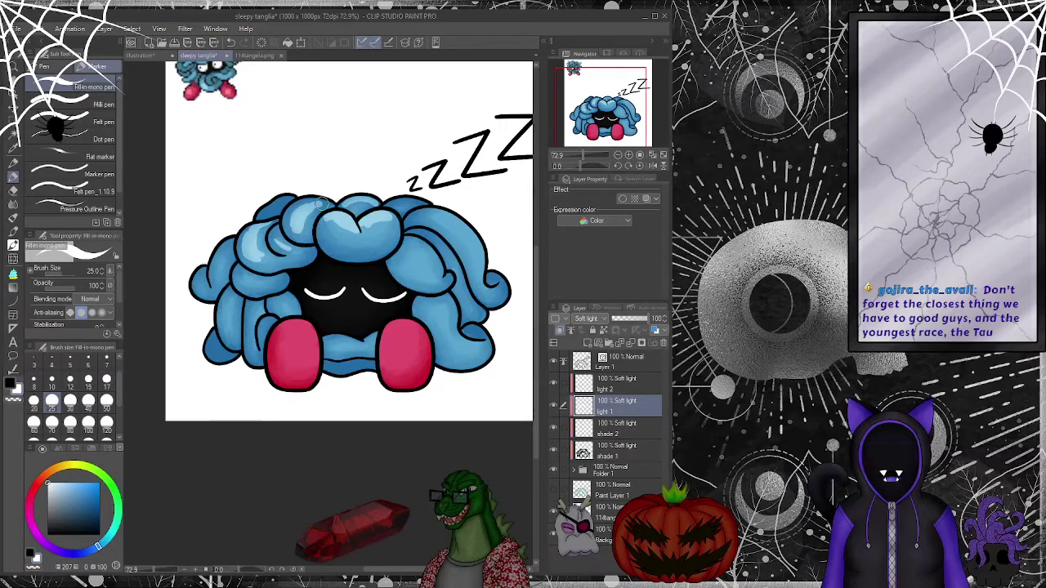
{"action": "scroll", "coordinate": [328, 215], "scroll_direction": "down", "scroll_amount": 1}
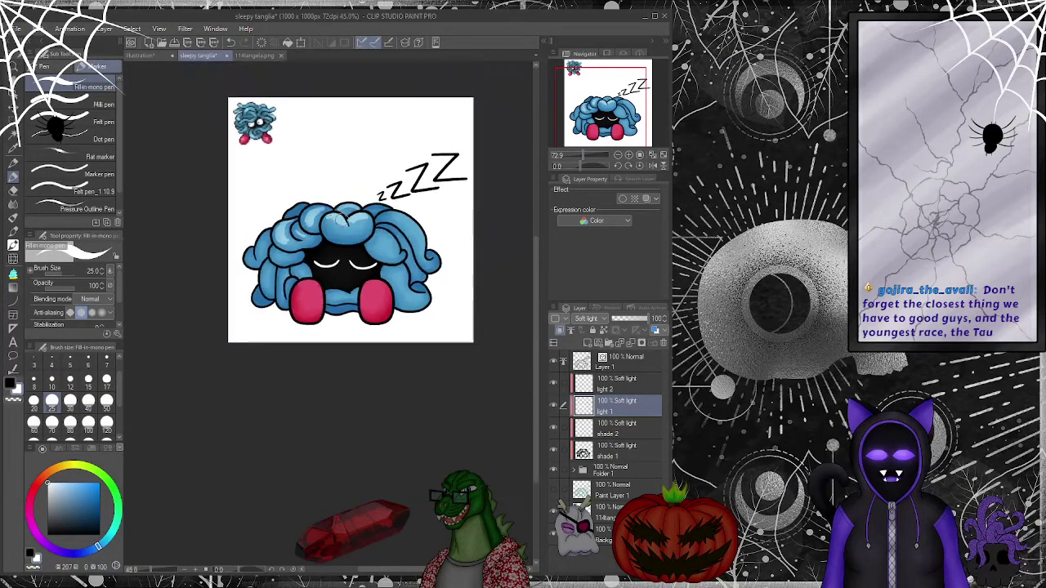
{"action": "scroll", "coordinate": [352, 231], "scroll_direction": "up", "scroll_amount": 3}
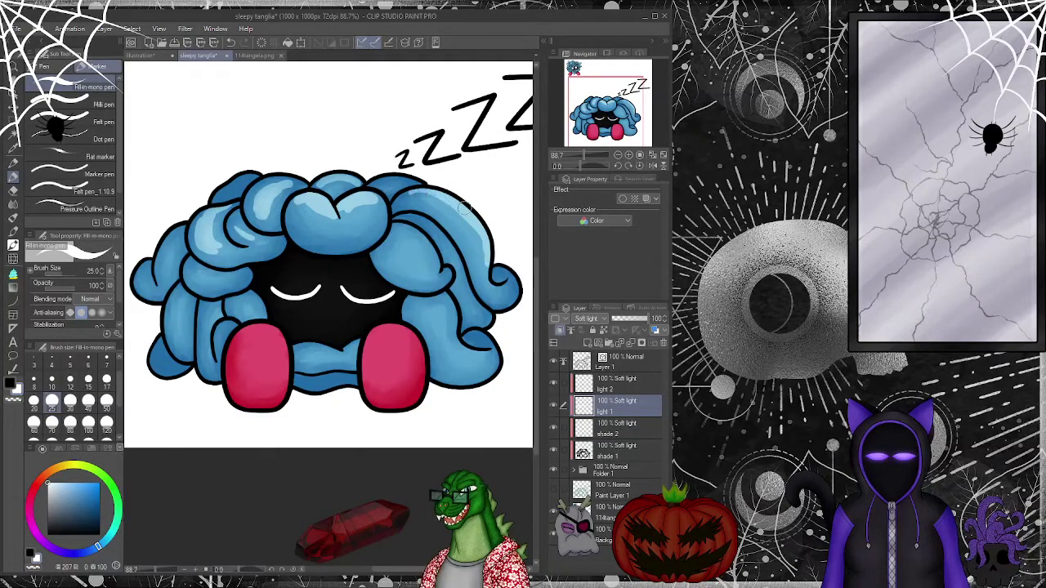
{"action": "mouse_move", "coordinate": [398, 242]}
{"action": "left_mouse_down"}
{"action": "mouse_move", "coordinate": [436, 278]}
{"action": "mouse_move", "coordinate": [404, 253]}
{"action": "left_mouse_up"}
{"action": "left_click_drag", "start_coordinate": [432, 310], "coordinate": [464, 362]}
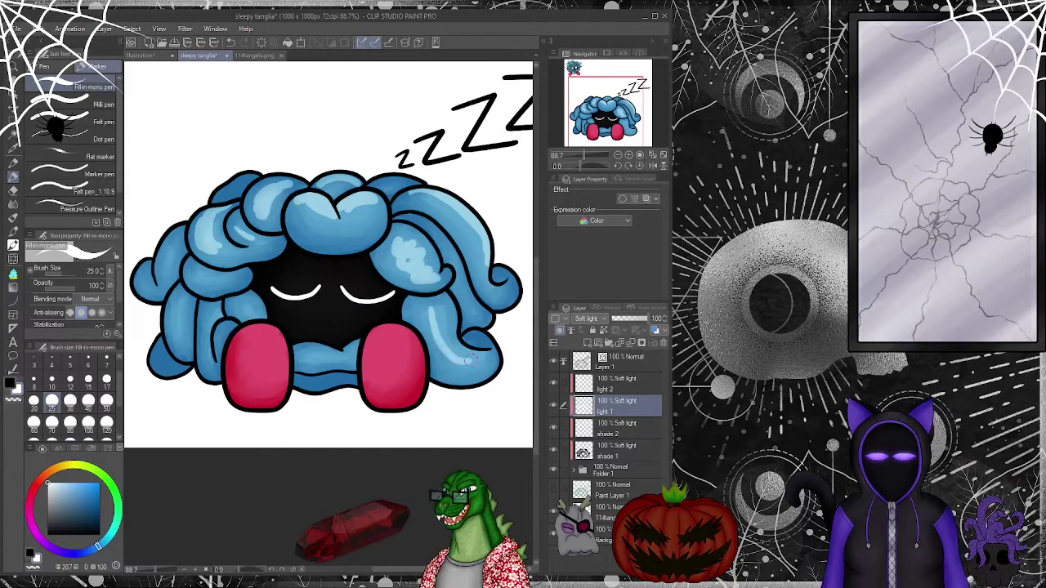
- Paint white highlights on the tops of both feet, the left-hand curls and the curl between the feet
{"action": "mouse_move", "coordinate": [380, 331]}
{"action": "left_mouse_down"}
{"action": "mouse_move", "coordinate": [368, 358]}
{"action": "mouse_move", "coordinate": [375, 351]}
{"action": "left_mouse_up"}
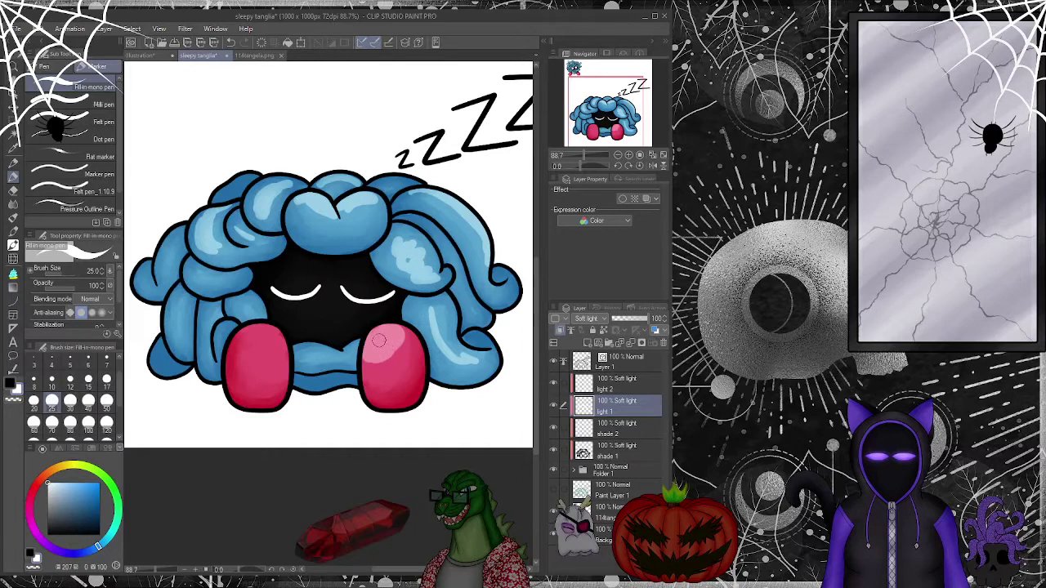
{"action": "mouse_move", "coordinate": [259, 338]}
{"action": "left_mouse_down"}
{"action": "mouse_move", "coordinate": [278, 360]}
{"action": "mouse_move", "coordinate": [269, 329]}
{"action": "mouse_move", "coordinate": [277, 363]}
{"action": "mouse_move", "coordinate": [255, 336]}
{"action": "mouse_move", "coordinate": [270, 359]}
{"action": "left_mouse_up"}
{"action": "left_click_drag", "start_coordinate": [191, 285], "coordinate": [239, 280]}
{"action": "mouse_move", "coordinate": [184, 226]}
{"action": "left_mouse_down"}
{"action": "mouse_move", "coordinate": [161, 278]}
{"action": "mouse_move", "coordinate": [143, 267]}
{"action": "mouse_move", "coordinate": [170, 301]}
{"action": "mouse_move", "coordinate": [188, 290]}
{"action": "mouse_move", "coordinate": [175, 335]}
{"action": "left_mouse_up"}
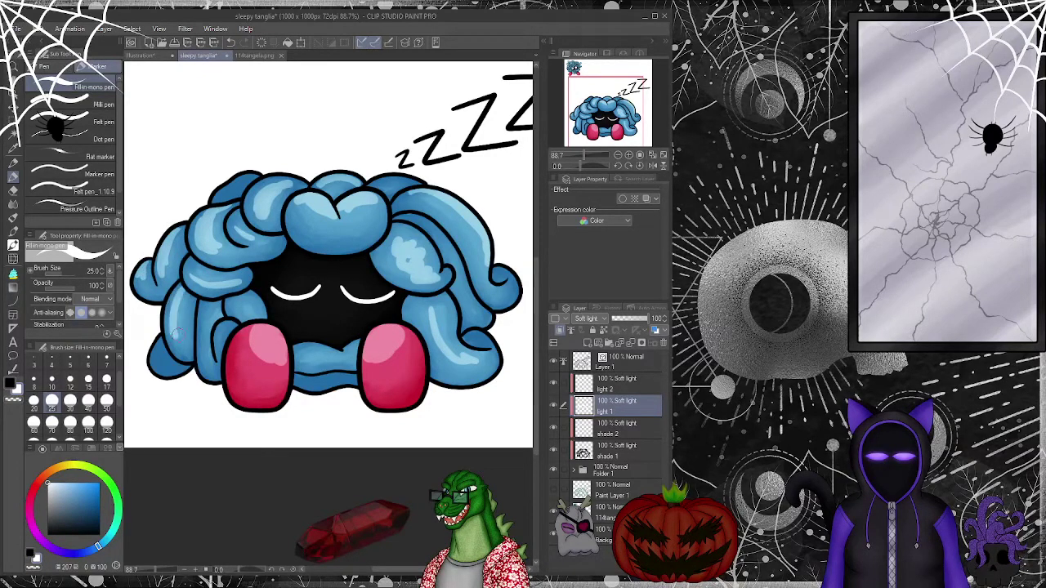
{"action": "left_click_drag", "start_coordinate": [301, 357], "coordinate": [362, 353]}
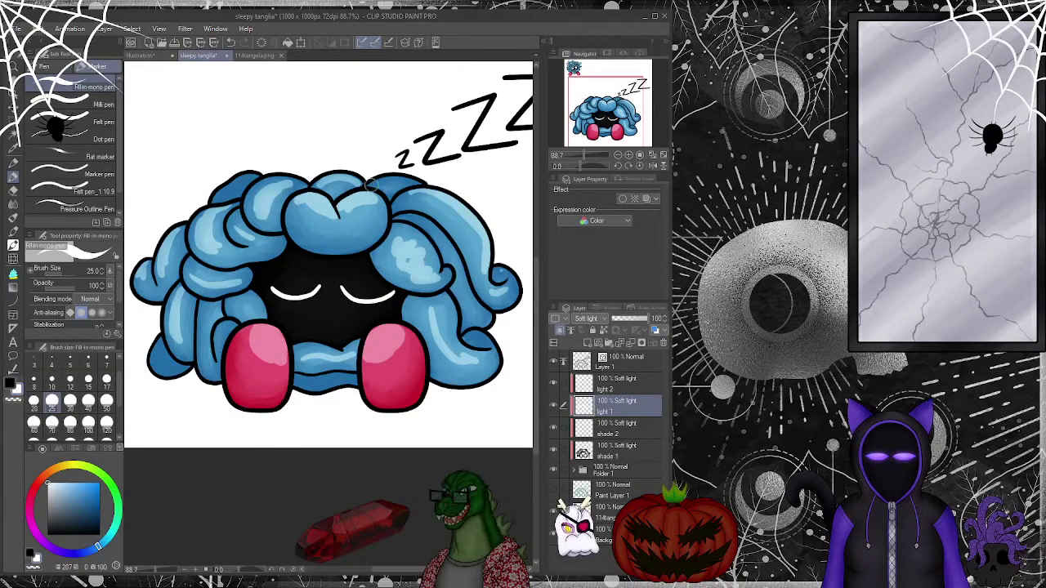
- Blend the highlights on the top, front and right-hand curls with the Textured blender, going from size 17 to 25
{"action": "left_click", "coordinate": [13, 203]}
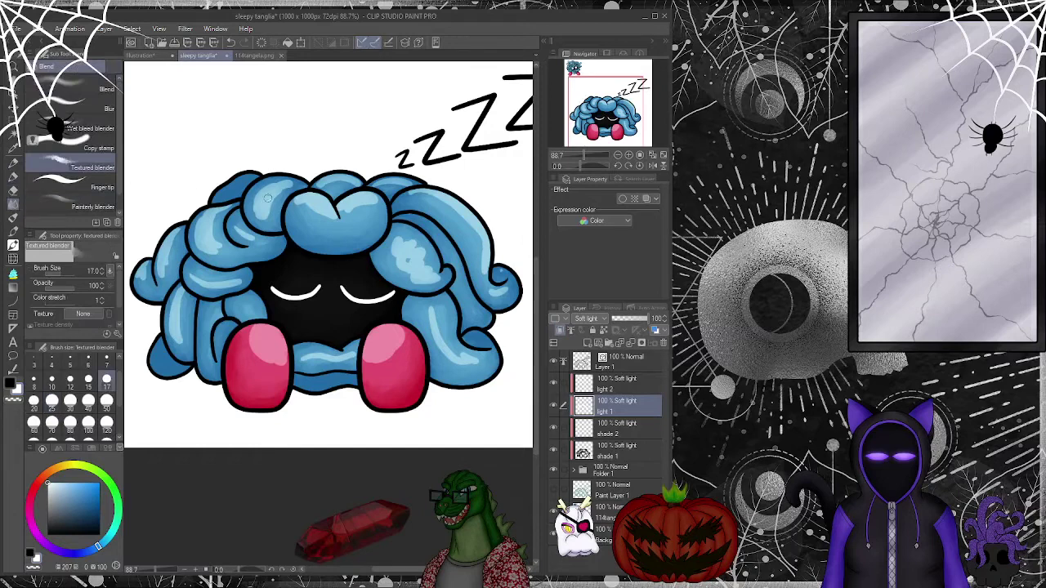
{"action": "left_click", "coordinate": [51, 400]}
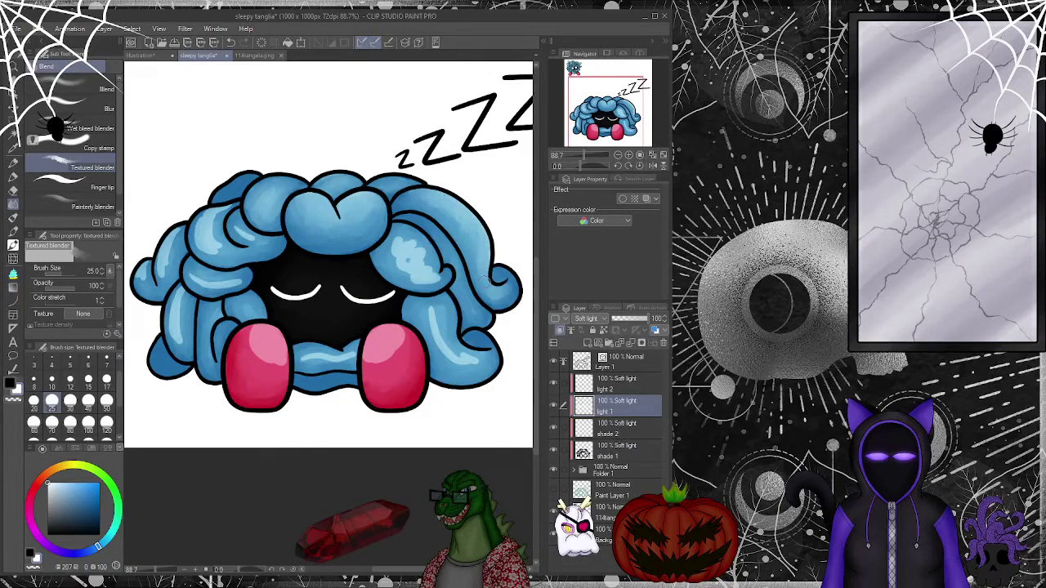
{"action": "mouse_move", "coordinate": [415, 223]}
{"action": "left_mouse_down"}
{"action": "mouse_move", "coordinate": [399, 275]}
{"action": "mouse_move", "coordinate": [420, 268]}
{"action": "mouse_move", "coordinate": [436, 282]}
{"action": "mouse_move", "coordinate": [402, 235]}
{"action": "mouse_move", "coordinate": [425, 258]}
{"action": "mouse_move", "coordinate": [418, 242]}
{"action": "mouse_move", "coordinate": [390, 258]}
{"action": "mouse_move", "coordinate": [420, 283]}
{"action": "mouse_move", "coordinate": [441, 274]}
{"action": "mouse_move", "coordinate": [406, 276]}
{"action": "mouse_move", "coordinate": [411, 241]}
{"action": "mouse_move", "coordinate": [400, 256]}
{"action": "mouse_move", "coordinate": [424, 281]}
{"action": "mouse_move", "coordinate": [447, 359]}
{"action": "left_mouse_up"}
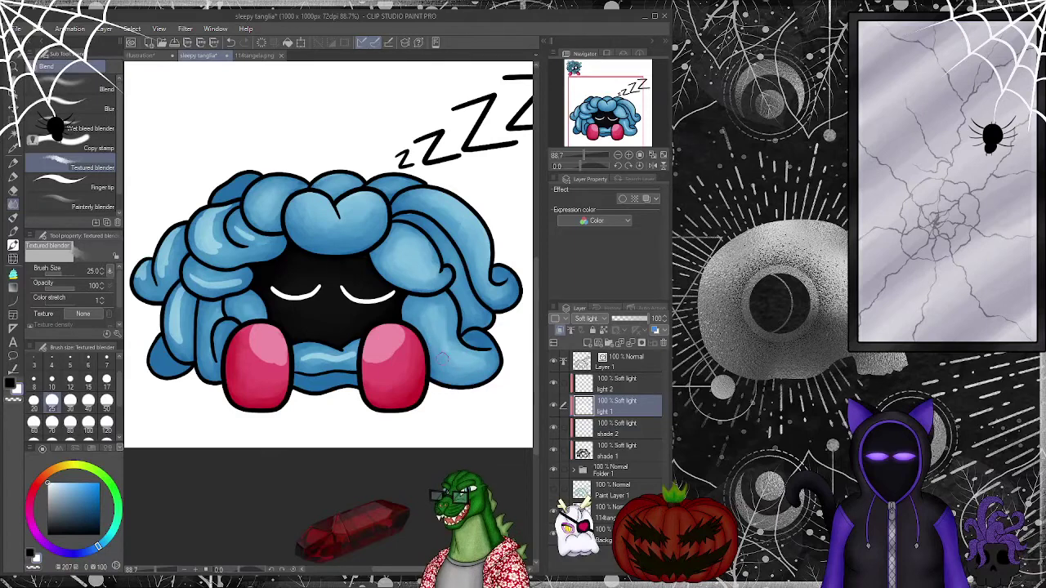
- Repaint the highlight along the lower-right curl with the size 25 pen and blend it with the Textured blender
{"action": "key", "text": "p"}
{"action": "mouse_move", "coordinate": [421, 315]}
{"action": "left_mouse_down"}
{"action": "mouse_move", "coordinate": [459, 368]}
{"action": "mouse_move", "coordinate": [448, 366]}
{"action": "mouse_move", "coordinate": [482, 374]}
{"action": "left_mouse_up"}
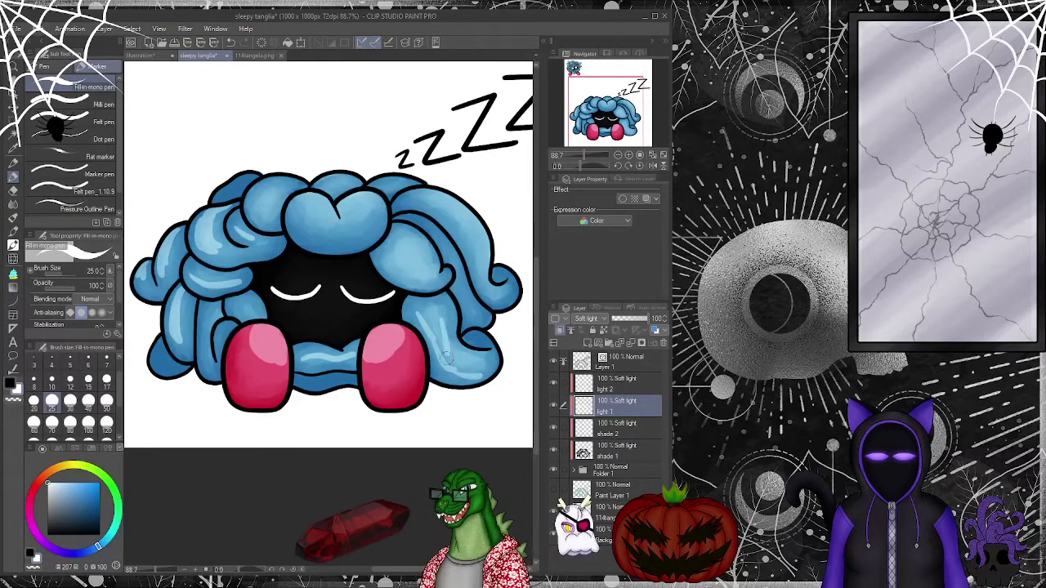
{"action": "key", "text": "j"}
{"action": "mouse_move", "coordinate": [418, 317]}
{"action": "left_mouse_down"}
{"action": "mouse_move", "coordinate": [439, 345]}
{"action": "mouse_move", "coordinate": [443, 324]}
{"action": "mouse_move", "coordinate": [448, 363]}
{"action": "left_mouse_up"}
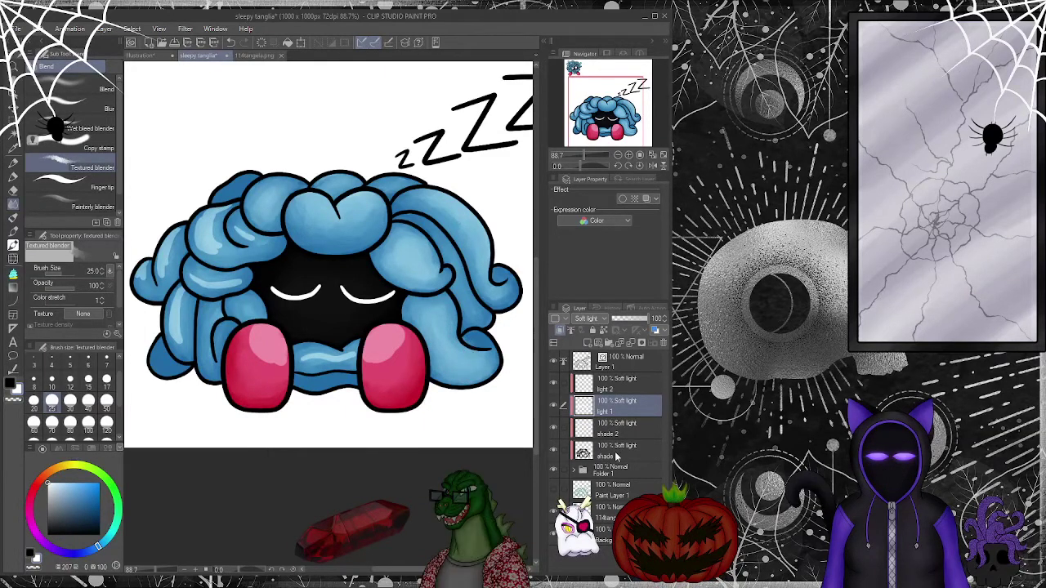
- Touch up the lower-right curl on shade 1, and blend the light 1 highlights on both feet and the curl between them
{"action": "key", "text": "alt+bracketleft"}
{"action": "key", "text": "alt+bracketleft"}
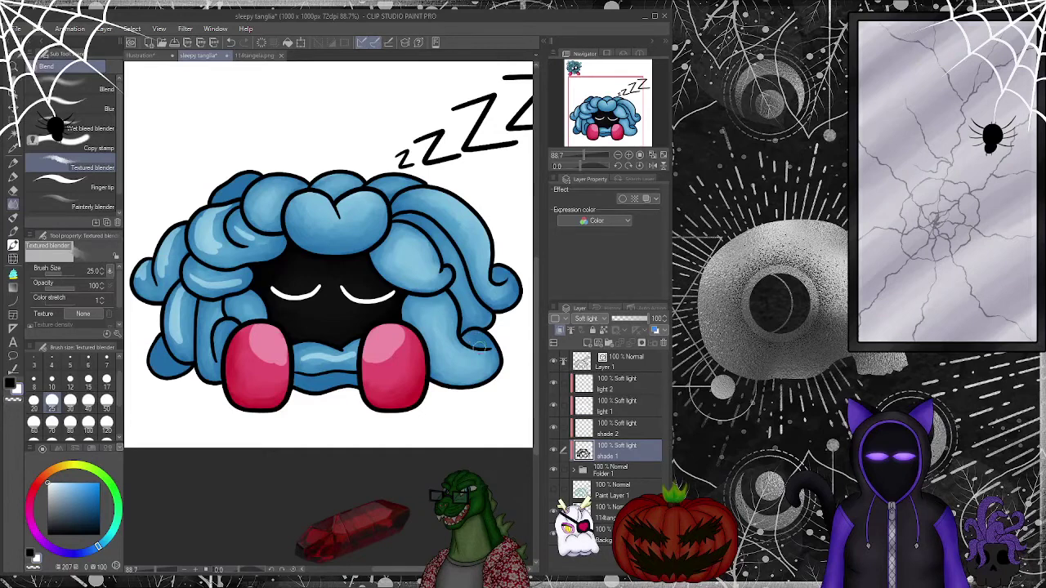
{"action": "left_click", "coordinate": [617, 404]}
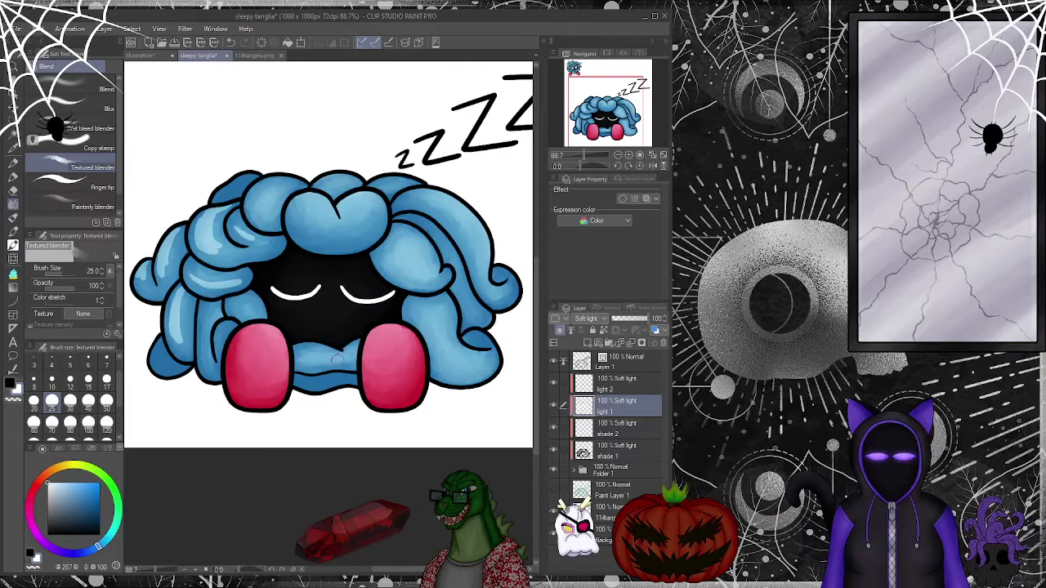
- Add highlights to the small curls beside the left foot and blend the highlights on all left-hand curls with the size 25 Textured blender
{"action": "key", "text": "p"}
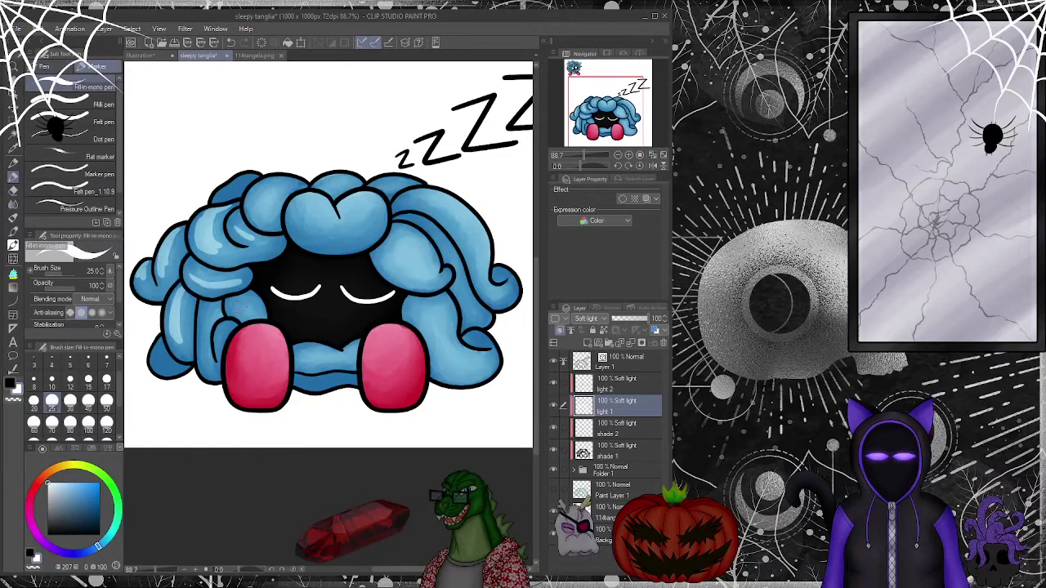
{"action": "left_click_drag", "start_coordinate": [214, 314], "coordinate": [214, 365]}
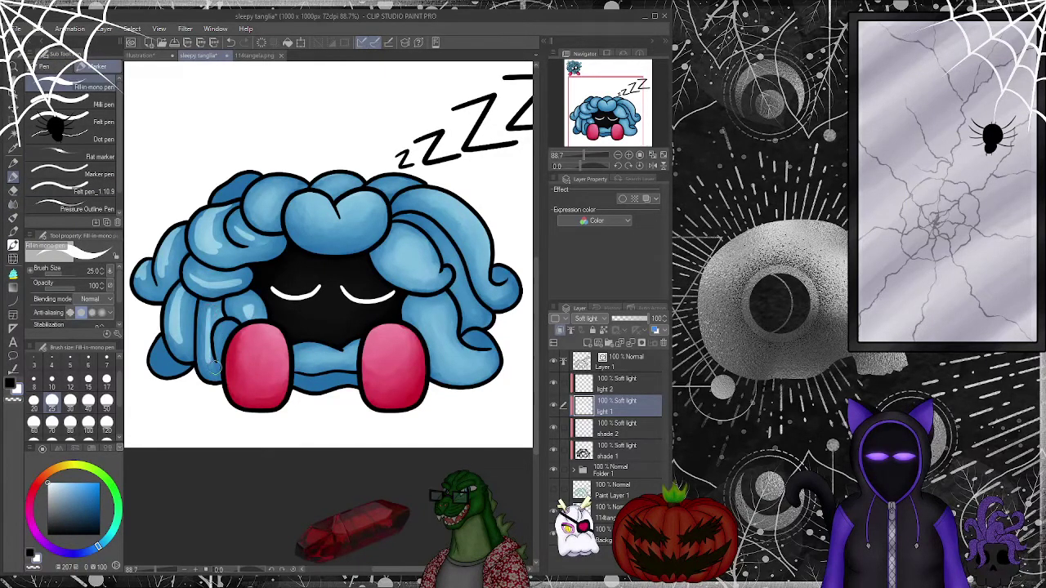
{"action": "key", "text": "j"}
{"action": "mouse_move", "coordinate": [210, 347]}
{"action": "left_mouse_down"}
{"action": "mouse_move", "coordinate": [209, 327]}
{"action": "mouse_move", "coordinate": [212, 374]}
{"action": "left_mouse_up"}
{"action": "mouse_move", "coordinate": [178, 294]}
{"action": "left_mouse_down"}
{"action": "mouse_move", "coordinate": [177, 351]}
{"action": "mouse_move", "coordinate": [177, 294]}
{"action": "mouse_move", "coordinate": [175, 319]}
{"action": "left_mouse_up"}
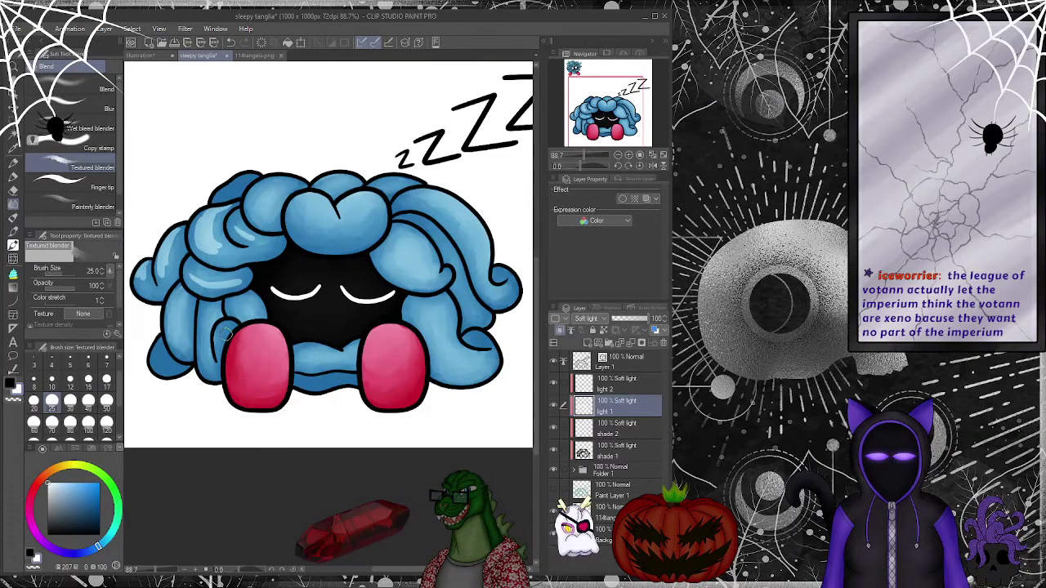
{"action": "left_click_drag", "start_coordinate": [252, 234], "coordinate": [244, 226]}
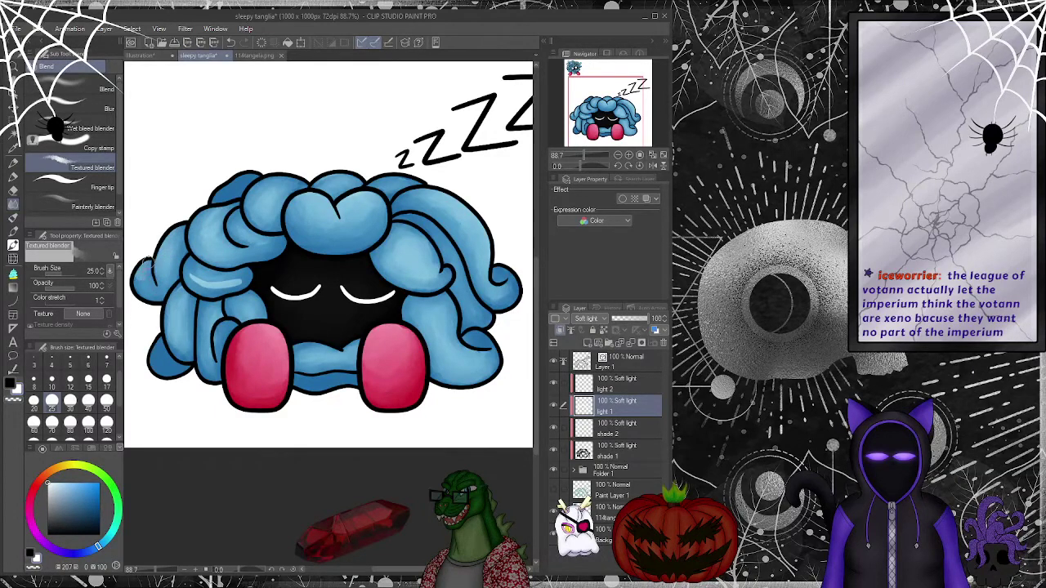
{"action": "left_click_drag", "start_coordinate": [191, 278], "coordinate": [223, 285]}
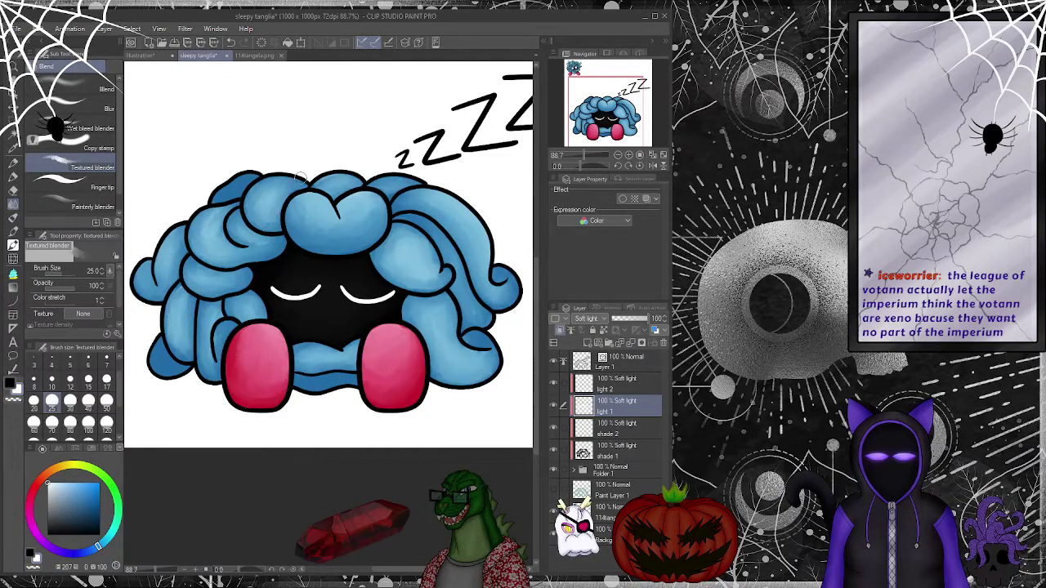
- Paint a white highlight across the face on light 1, then blend it and shade 1's face shading with the Textured blender at size 50
{"action": "left_click", "coordinate": [13, 176]}
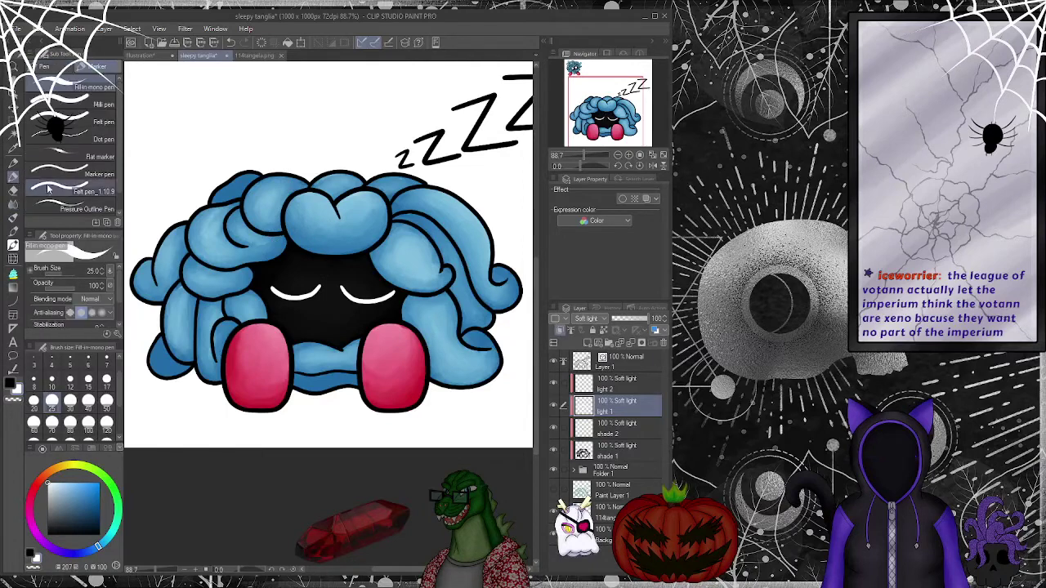
{"action": "mouse_move", "coordinate": [304, 297]}
{"action": "left_mouse_down"}
{"action": "mouse_move", "coordinate": [344, 293]}
{"action": "mouse_move", "coordinate": [336, 310]}
{"action": "mouse_move", "coordinate": [381, 311]}
{"action": "left_mouse_up"}
{"action": "left_click", "coordinate": [13, 205]}
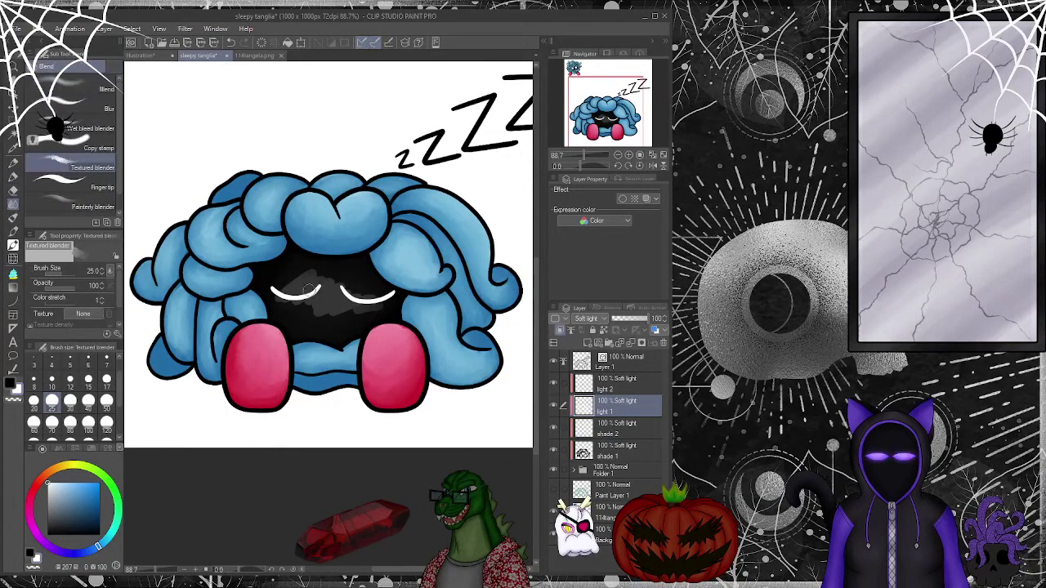
{"action": "left_click", "coordinate": [106, 400]}
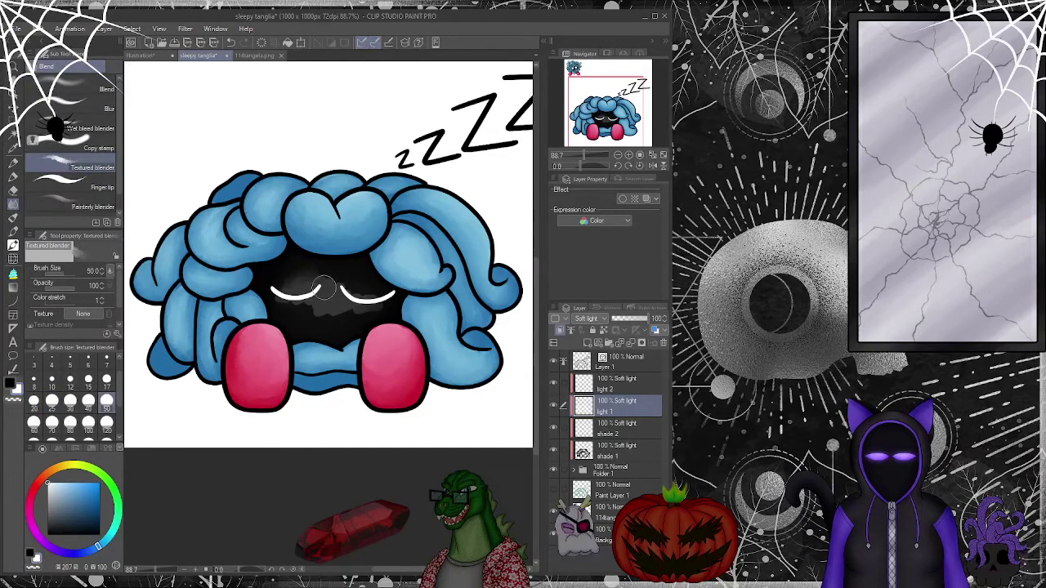
{"action": "mouse_move", "coordinate": [294, 294]}
{"action": "left_mouse_down"}
{"action": "mouse_move", "coordinate": [343, 289]}
{"action": "mouse_move", "coordinate": [350, 315]}
{"action": "mouse_move", "coordinate": [380, 307]}
{"action": "mouse_move", "coordinate": [309, 326]}
{"action": "mouse_move", "coordinate": [305, 310]}
{"action": "mouse_move", "coordinate": [276, 298]}
{"action": "mouse_move", "coordinate": [281, 281]}
{"action": "mouse_move", "coordinate": [377, 294]}
{"action": "mouse_move", "coordinate": [341, 317]}
{"action": "mouse_move", "coordinate": [351, 283]}
{"action": "mouse_move", "coordinate": [267, 286]}
{"action": "mouse_move", "coordinate": [299, 268]}
{"action": "mouse_move", "coordinate": [339, 274]}
{"action": "mouse_move", "coordinate": [325, 329]}
{"action": "mouse_move", "coordinate": [365, 328]}
{"action": "mouse_move", "coordinate": [324, 339]}
{"action": "mouse_move", "coordinate": [312, 330]}
{"action": "mouse_move", "coordinate": [341, 276]}
{"action": "mouse_move", "coordinate": [279, 275]}
{"action": "mouse_move", "coordinate": [362, 264]}
{"action": "mouse_move", "coordinate": [343, 305]}
{"action": "mouse_move", "coordinate": [379, 307]}
{"action": "left_mouse_up"}
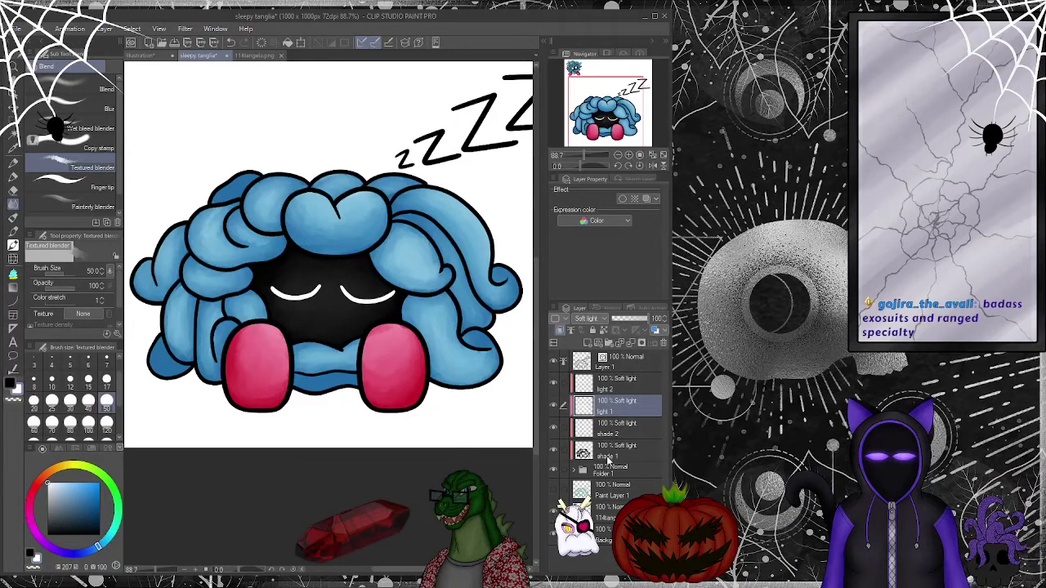
{"action": "left_click", "coordinate": [607, 456]}
{"action": "mouse_move", "coordinate": [295, 282]}
{"action": "left_mouse_down"}
{"action": "mouse_move", "coordinate": [338, 267]}
{"action": "mouse_move", "coordinate": [395, 295]}
{"action": "mouse_move", "coordinate": [371, 314]}
{"action": "mouse_move", "coordinate": [347, 301]}
{"action": "left_mouse_up"}
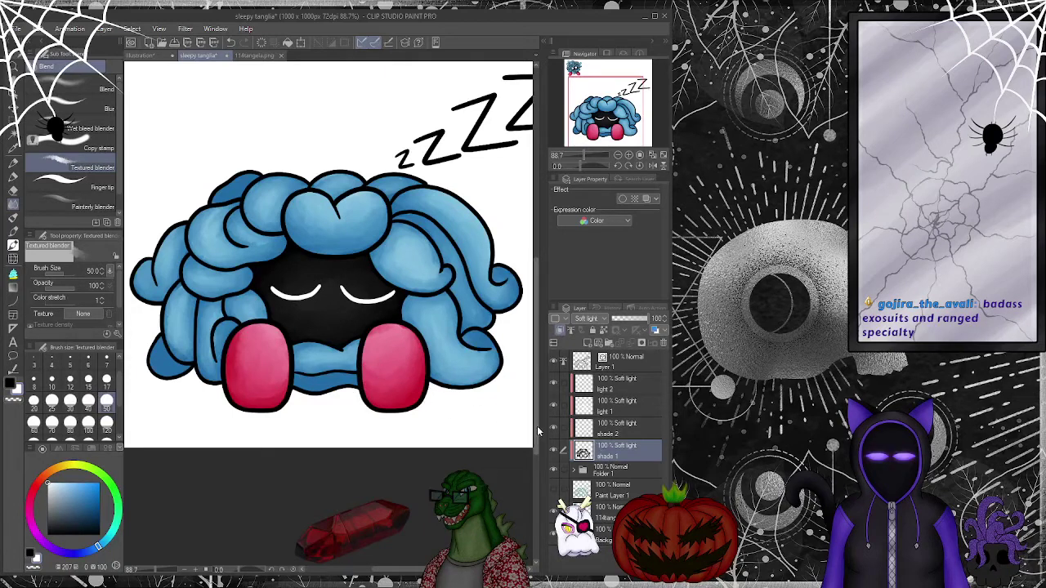
- Touch up the blending on the light 1 and shade 1 layers with the Textured blender at size 40
{"action": "left_click", "coordinate": [69, 385]}
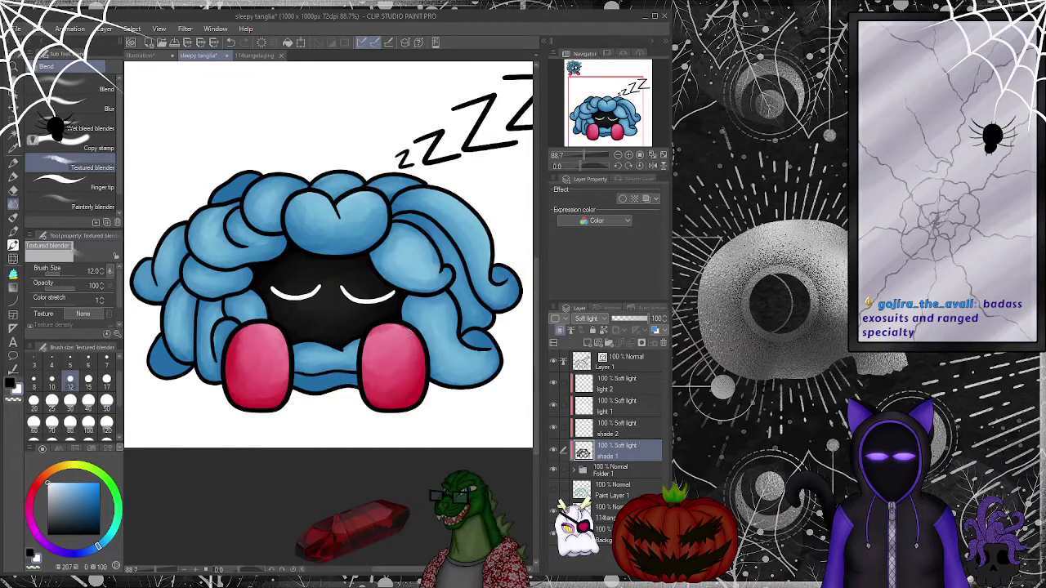
{"action": "left_click", "coordinate": [609, 384]}
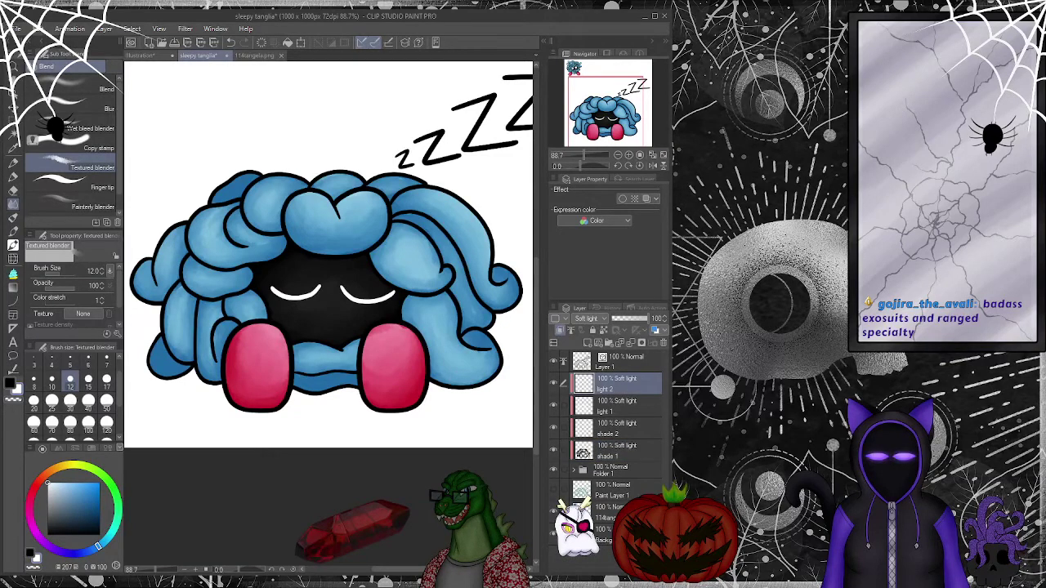
{"action": "left_click", "coordinate": [599, 411]}
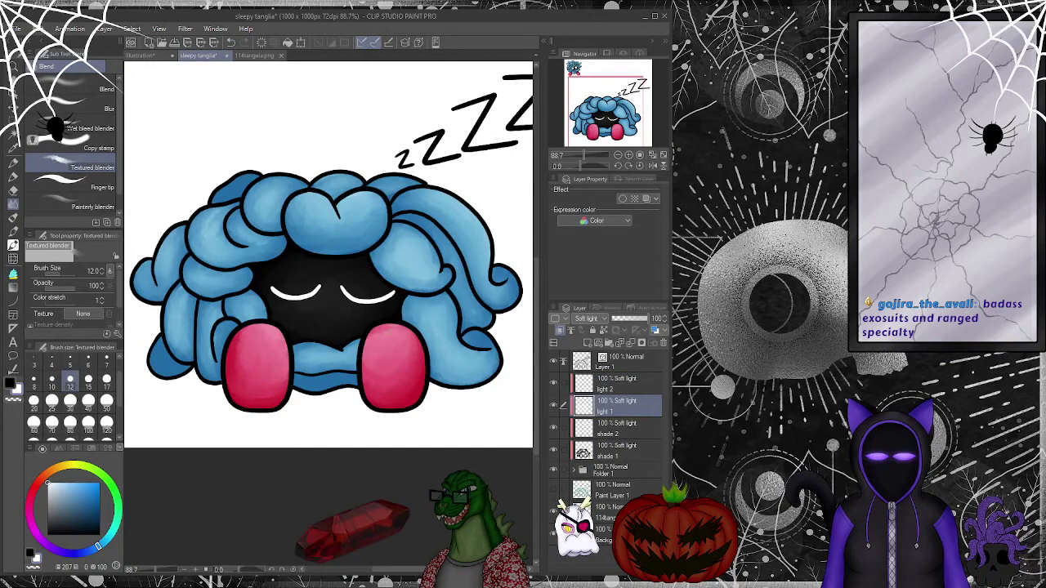
{"action": "left_click", "coordinate": [88, 400]}
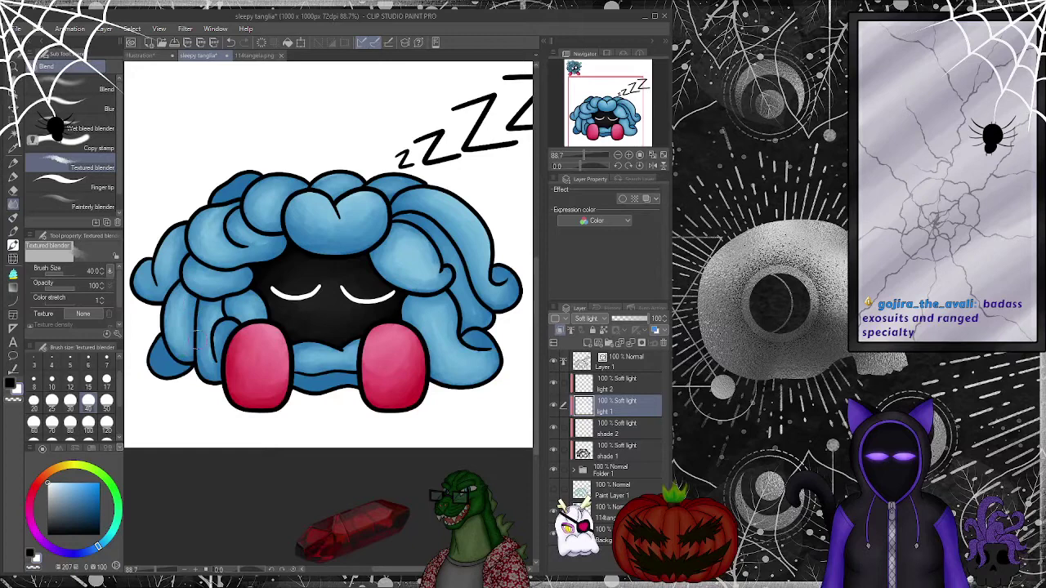
{"action": "key", "text": "alt+bracketleft"}
{"action": "key", "text": "alt+bracketleft"}
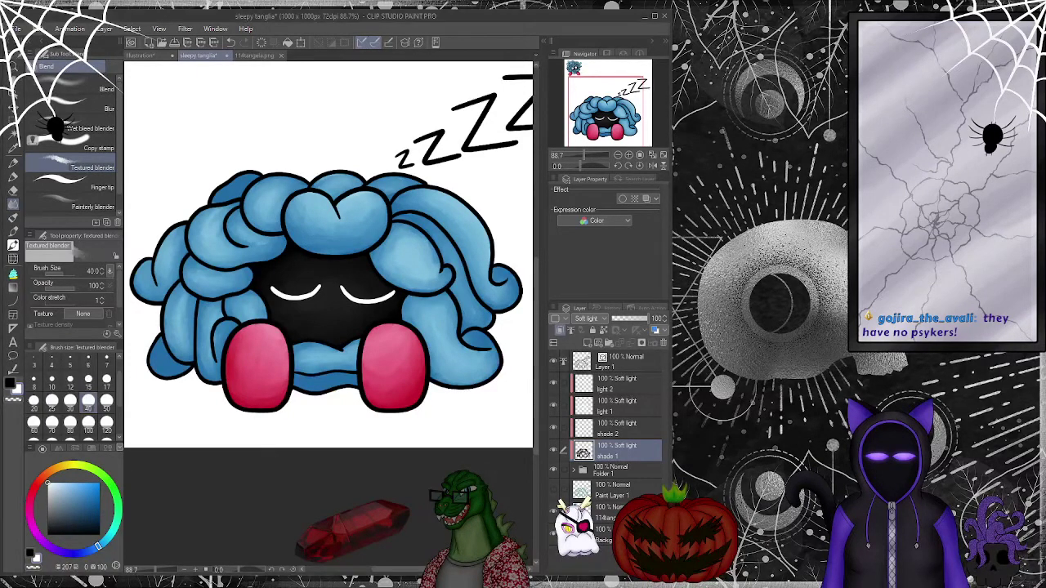
{"action": "left_click_drag", "start_coordinate": [412, 266], "coordinate": [425, 219]}
- Hide the Tangela reference sprite layer and the white background layer so the drawing sits on transparency
{"action": "scroll", "coordinate": [482, 143], "scroll_direction": "down", "scroll_amount": 6}
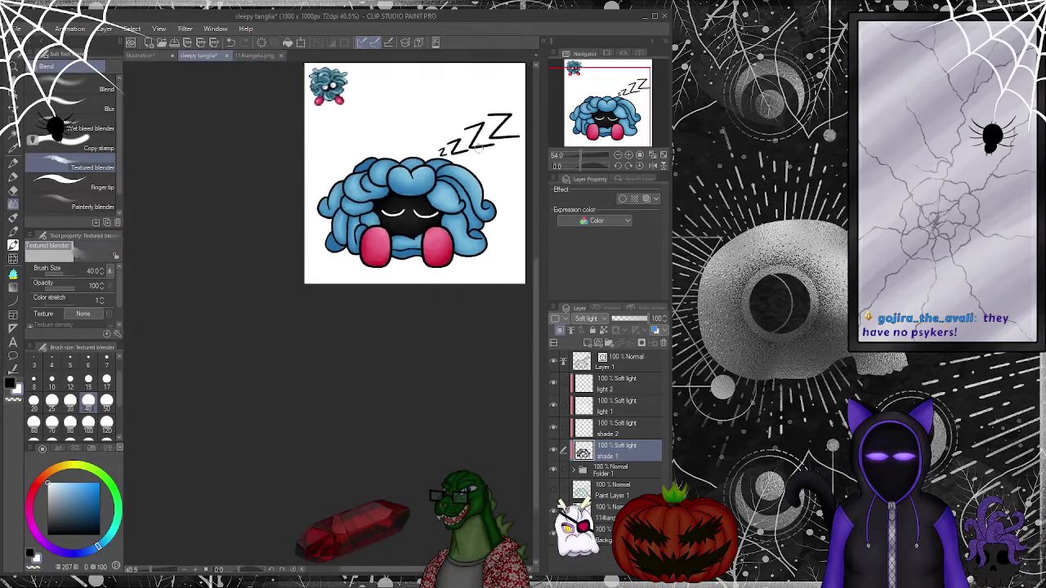
{"action": "scroll", "coordinate": [492, 129], "scroll_direction": "up", "scroll_amount": 5}
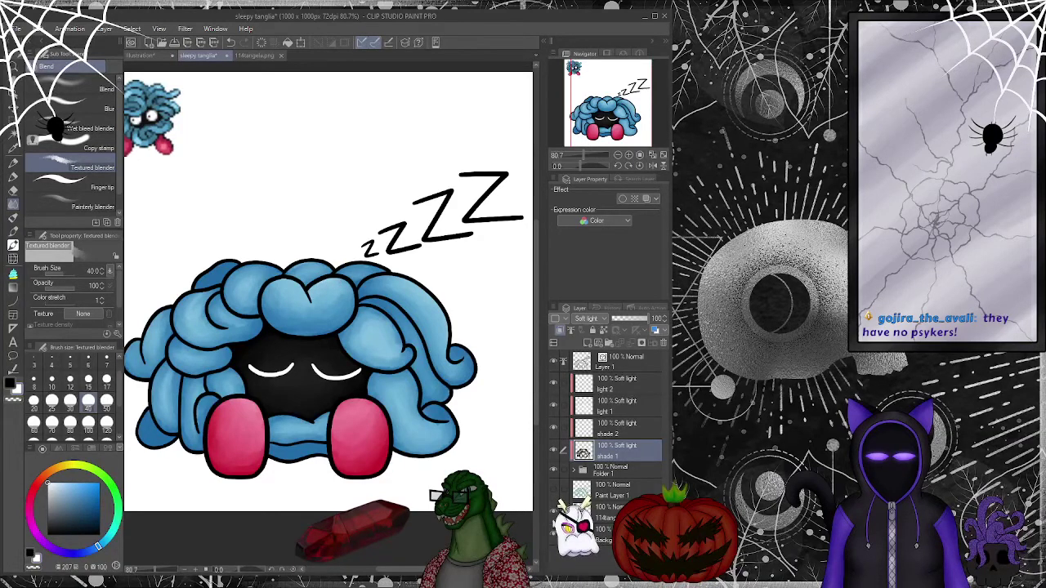
{"action": "left_click", "coordinate": [553, 513]}
{"action": "left_click", "coordinate": [553, 535]}
{"action": "scroll", "coordinate": [327, 311], "scroll_direction": "down", "scroll_amount": 3}
{"action": "scroll", "coordinate": [309, 333], "scroll_direction": "up", "scroll_amount": 2}
{"action": "scroll", "coordinate": [309, 333], "scroll_direction": "up", "scroll_amount": 2}
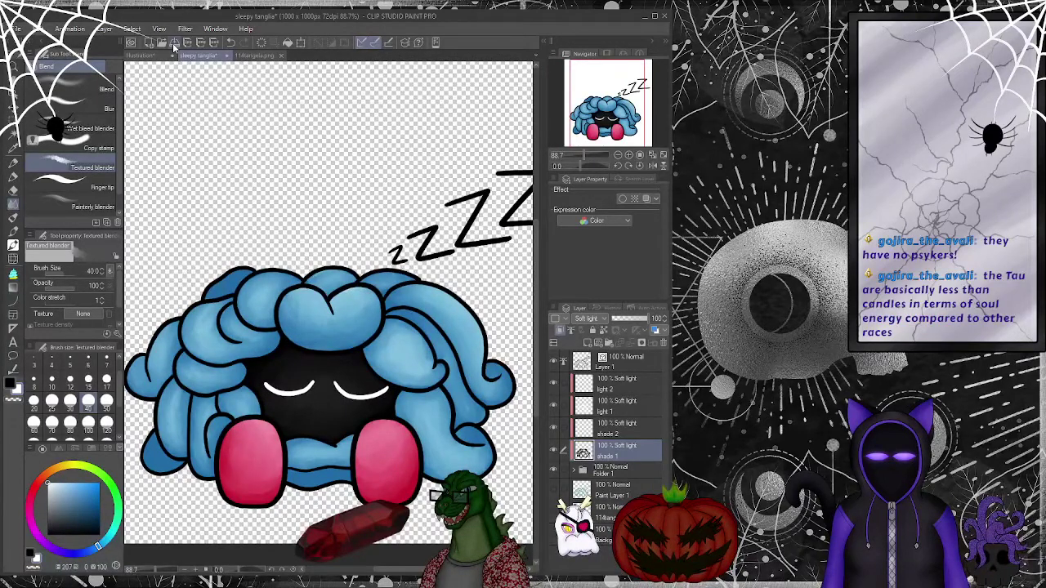
- Save the sleepy Tangela drawing and close it together with the 114tangela.png reference file
{"action": "left_click", "coordinate": [175, 44]}
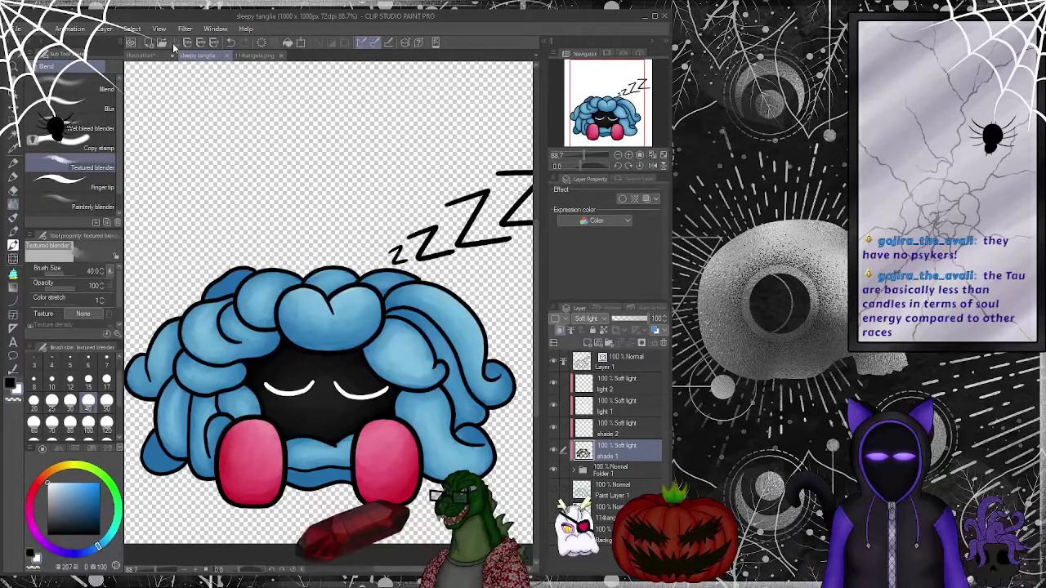
{"action": "left_click", "coordinate": [227, 55]}
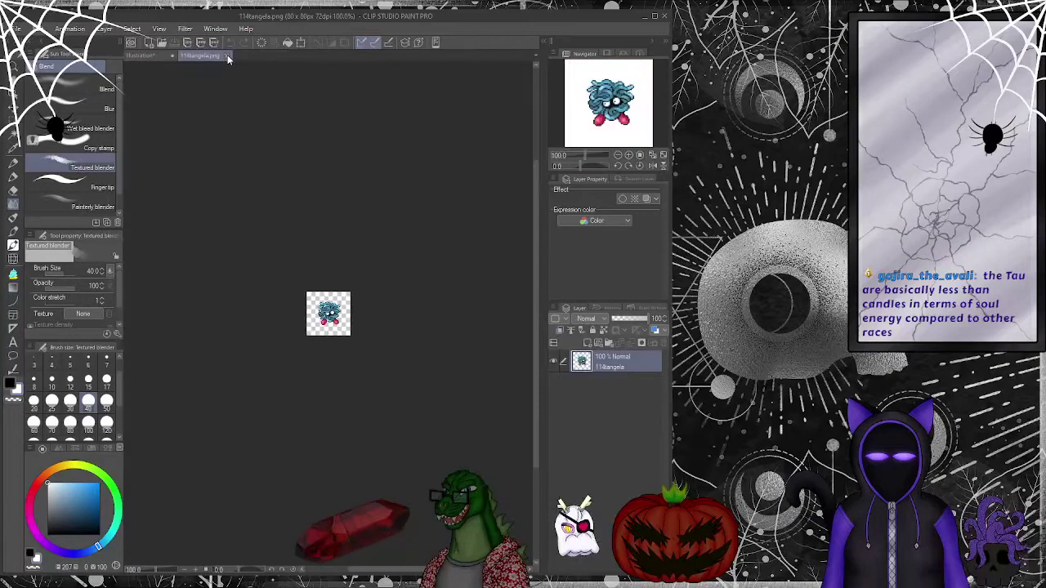
{"action": "left_click", "coordinate": [227, 55]}
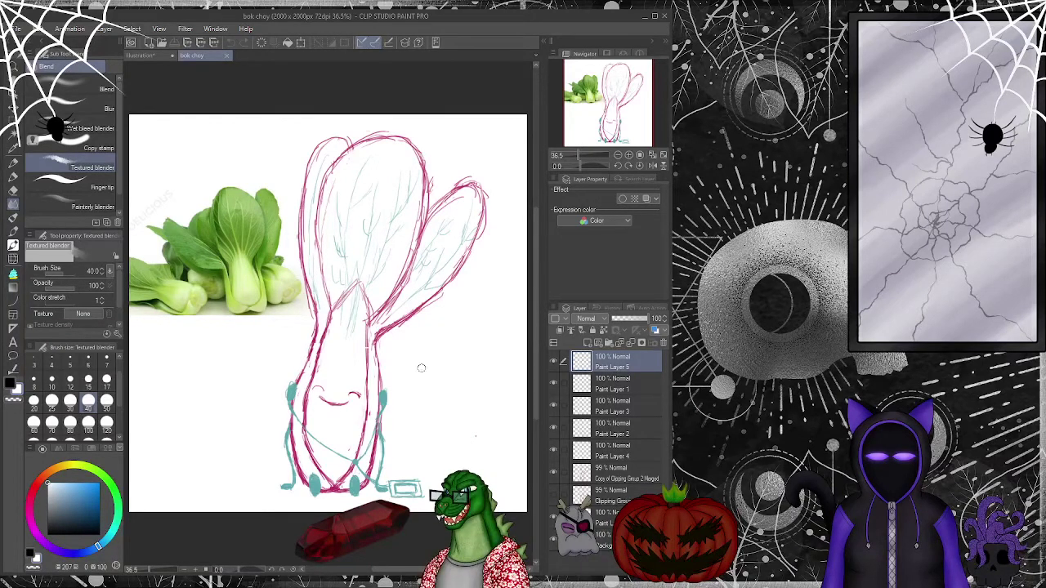
- Group all the bok choy sketch layers above the reference photo into a new collapsed folder and save the file
{"action": "left_click", "coordinate": [609, 343]}
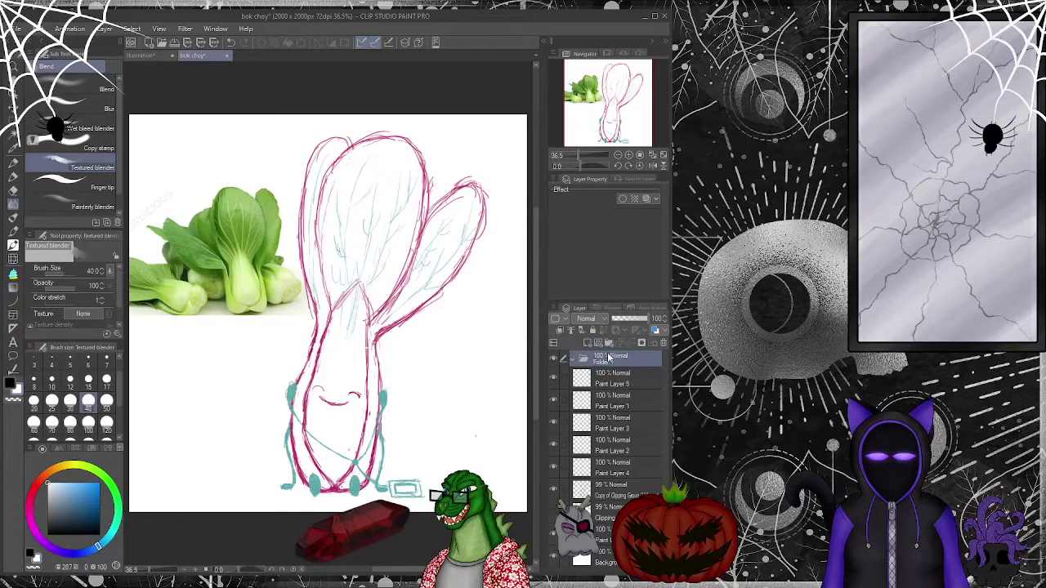
{"action": "left_click", "coordinate": [613, 487], "text": "shift"}
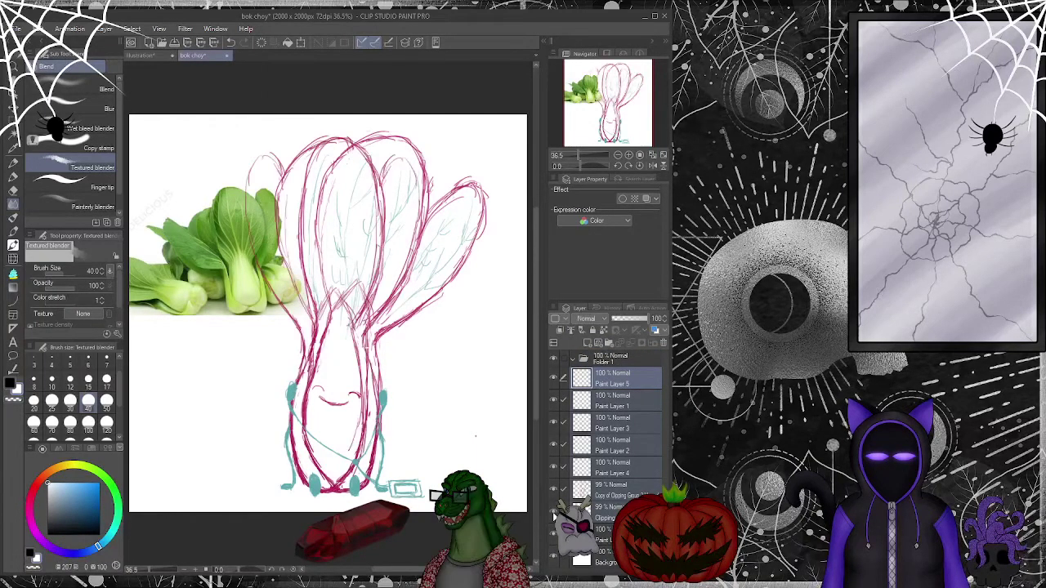
{"action": "left_click_drag", "start_coordinate": [611, 386], "coordinate": [617, 361]}
{"action": "left_click", "coordinate": [574, 362]}
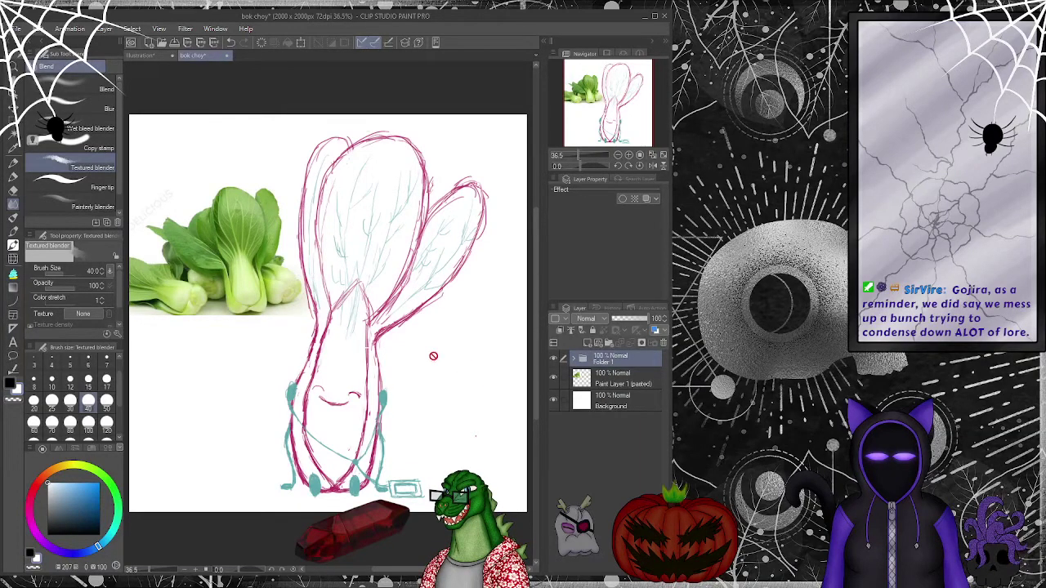
{"action": "left_click", "coordinate": [178, 41]}
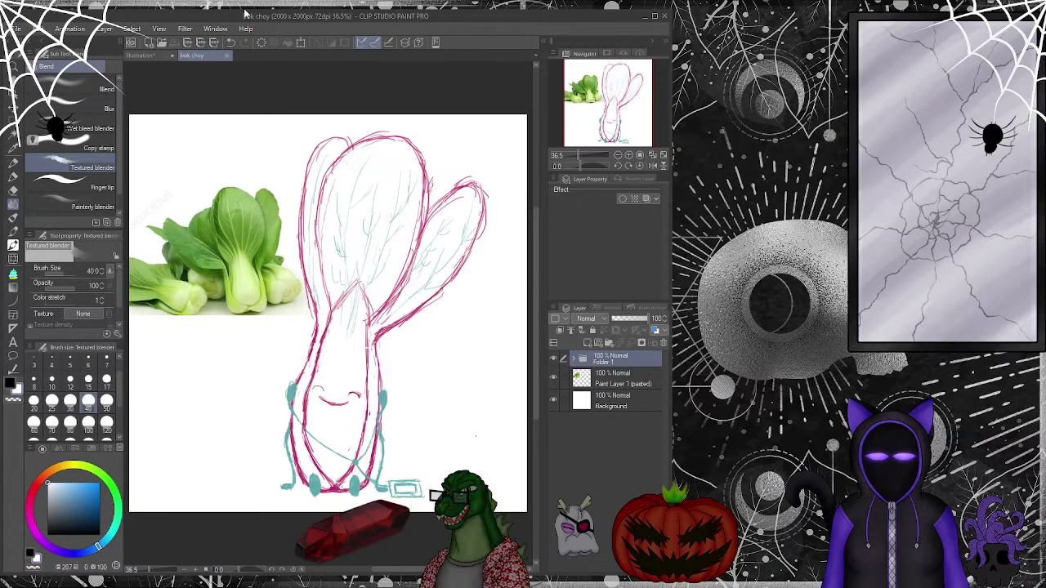
- Add a vector layer above the sketch folder, save the file, and insert a raster layer directly above the folder
{"action": "left_click", "coordinate": [599, 341]}
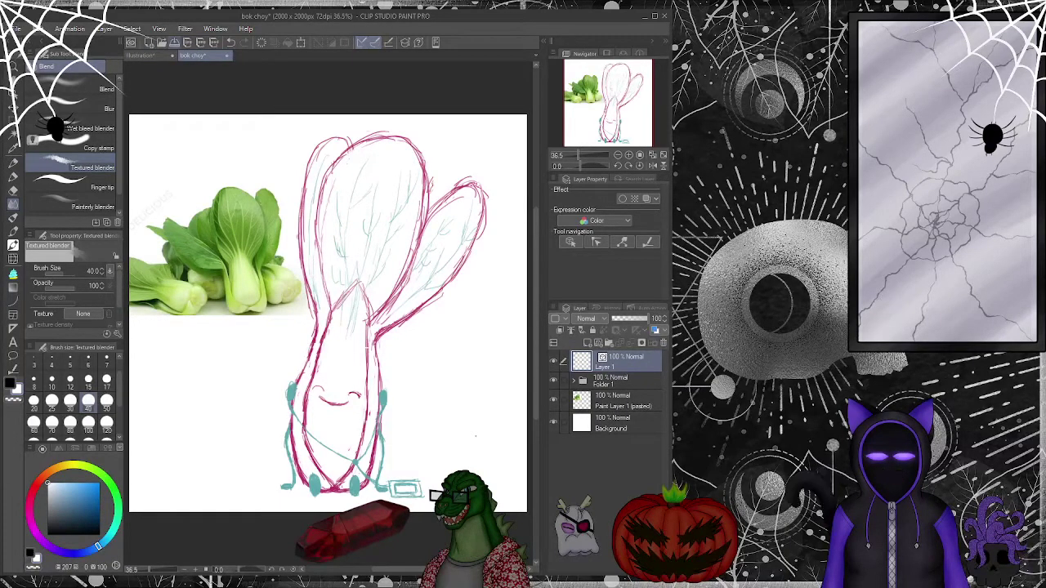
{"action": "key", "text": "ctrl+s"}
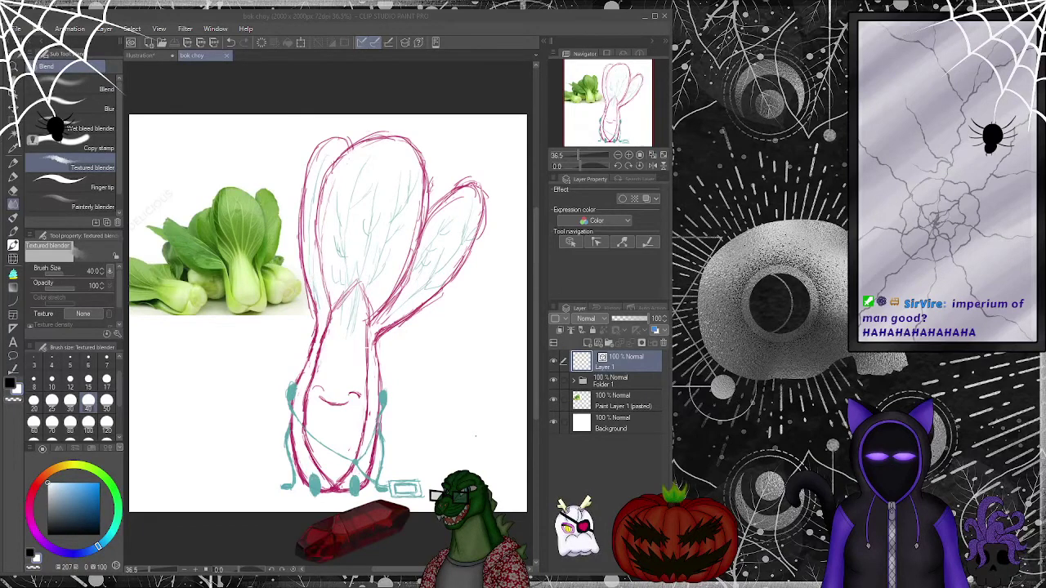
{"action": "key", "text": "alt+Tab"}
{"action": "scroll", "coordinate": [285, 157], "scroll_direction": "up", "scroll_amount": 1}
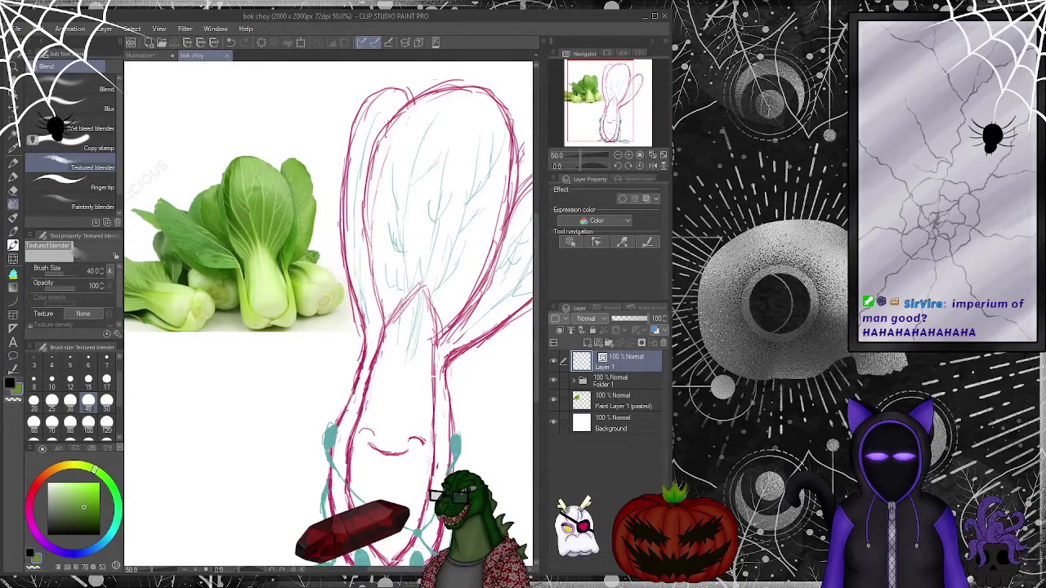
{"action": "left_click", "coordinate": [631, 382]}
{"action": "left_click", "coordinate": [591, 343]}
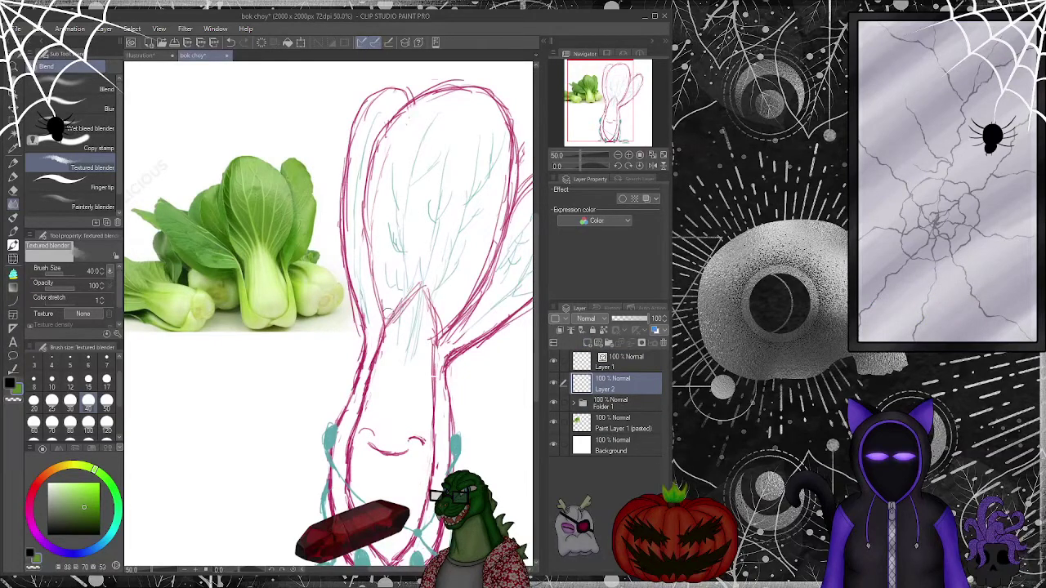
- Test green strokes down the central leaf with the Fill-in mono pen at size 25 and undo them
{"action": "key", "text": "p"}
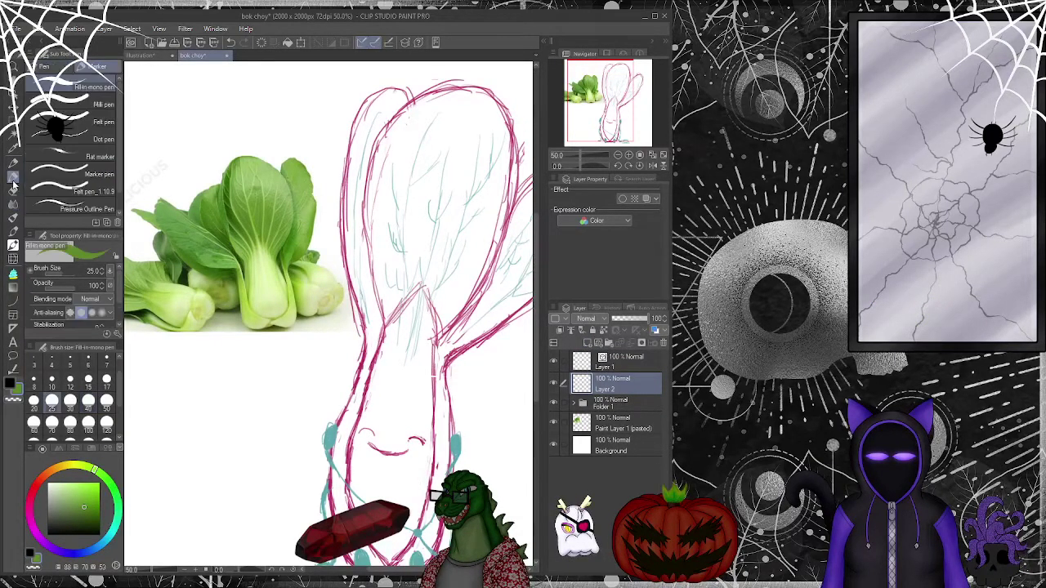
{"action": "mouse_move", "coordinate": [399, 246]}
{"action": "left_mouse_down"}
{"action": "mouse_move", "coordinate": [399, 274]}
{"action": "mouse_move", "coordinate": [397, 196]}
{"action": "mouse_move", "coordinate": [413, 319]}
{"action": "mouse_move", "coordinate": [427, 241]}
{"action": "mouse_move", "coordinate": [412, 405]}
{"action": "mouse_move", "coordinate": [420, 389]}
{"action": "left_mouse_up"}
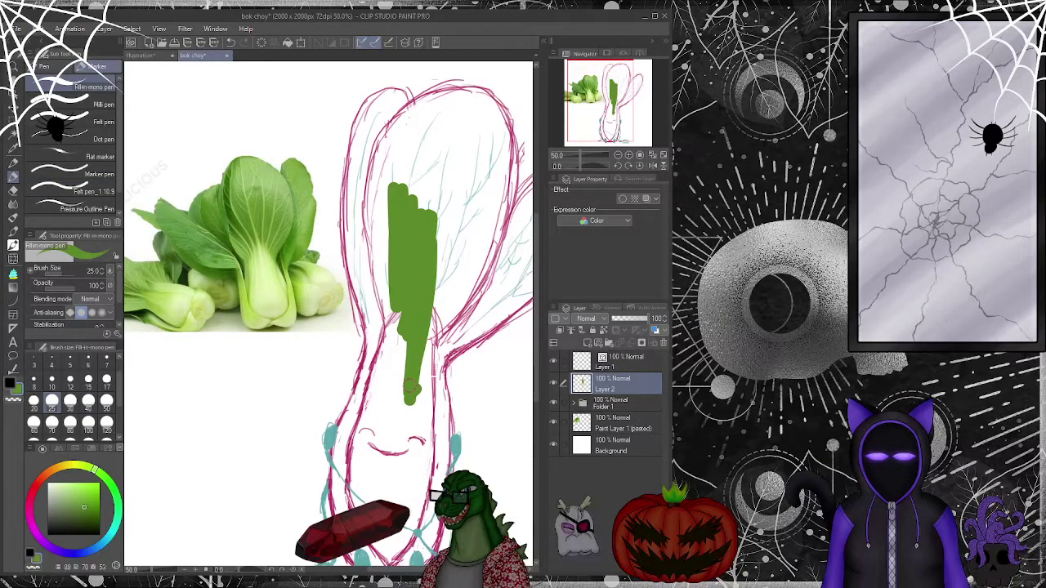
{"action": "key", "text": "ctrl+z"}
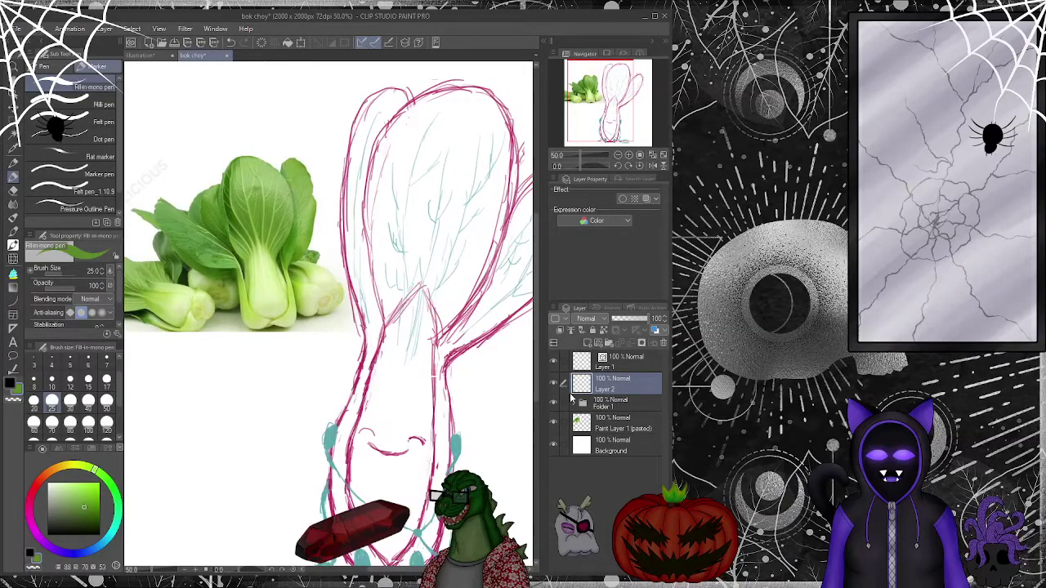